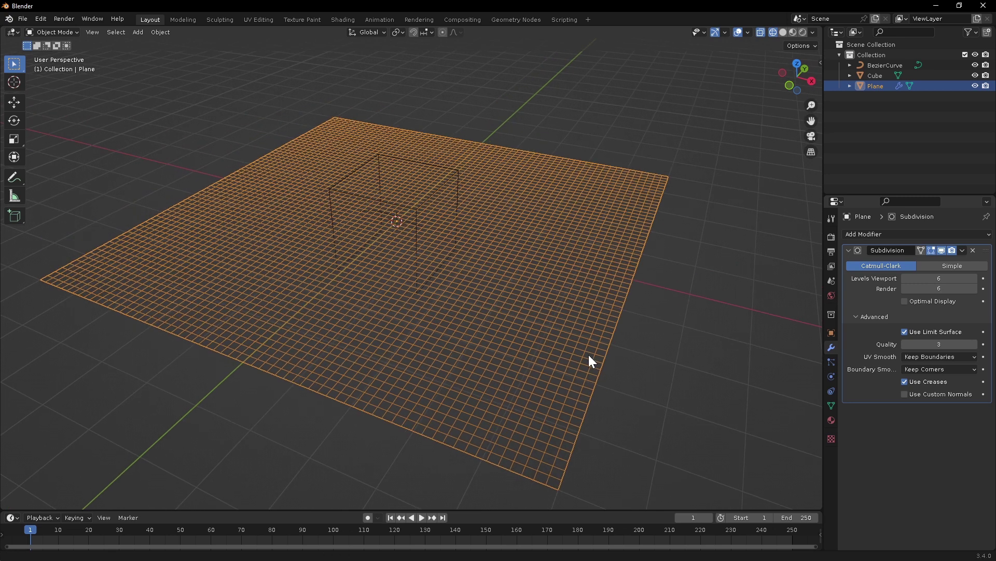
Step: Apply the plane's Subdivision modifier and enable smooth proportional editing for a vertex of the plane in Edit Mode
click(962, 250)
click(935, 262)
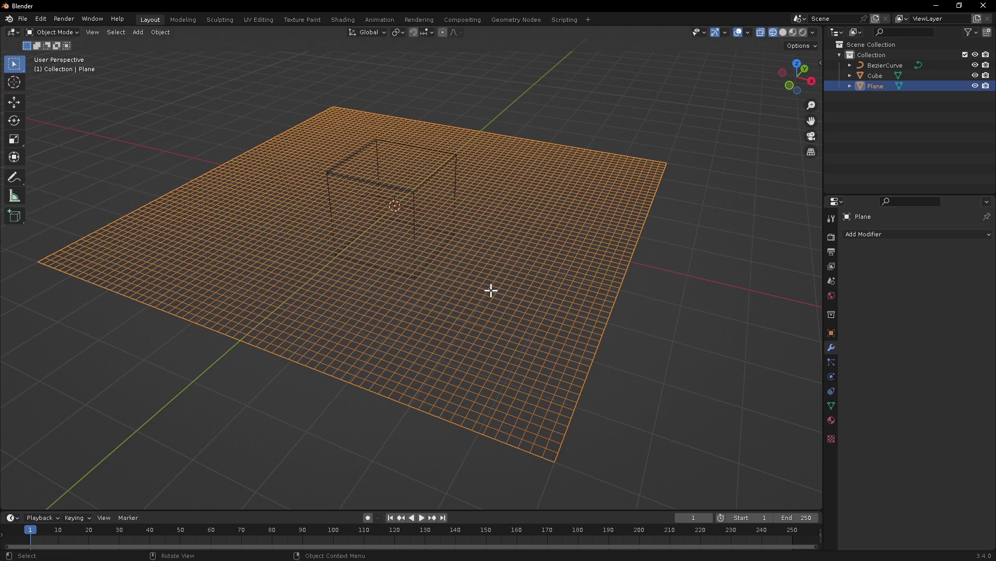
key(Tab)
click(512, 287)
click(454, 33)
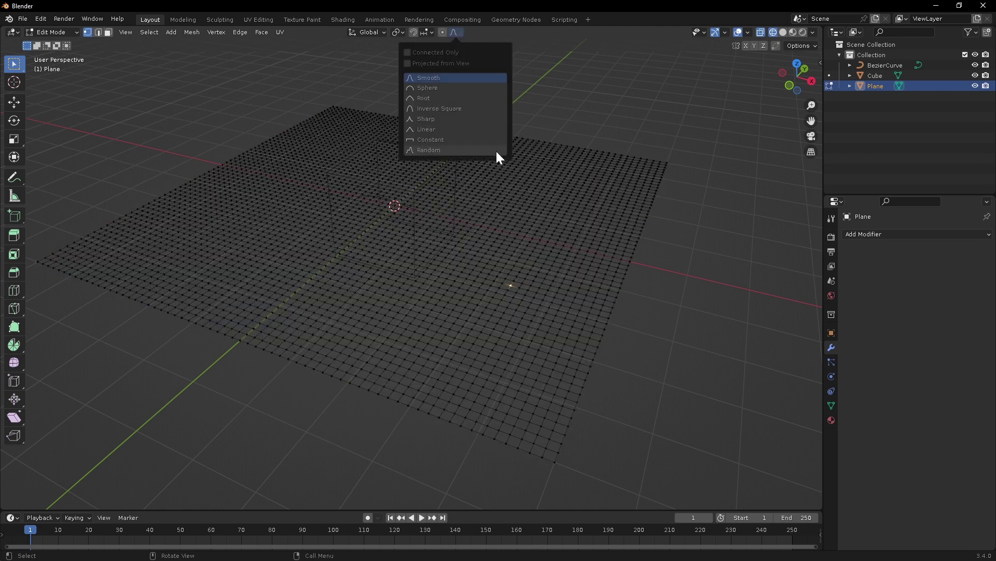
click(445, 38)
click(443, 33)
Step: Raise one vertex near the plane's front corner and one near its far left side along Z to form broad smooth hills
key(g)
key(z)
scroll(525, 223, down, 19)
scroll(531, 241, up, 3)
click(531, 240)
click(228, 188)
key(g)
key(z)
click(228, 150)
Step: Lower a vertex near the plane's front left edge and raise one near its far right side along Z, finishing the uneven terrain
click(261, 307)
key(g)
key(z)
click(267, 353)
click(539, 157)
key(g)
key(z)
click(537, 118)
key(Tab)
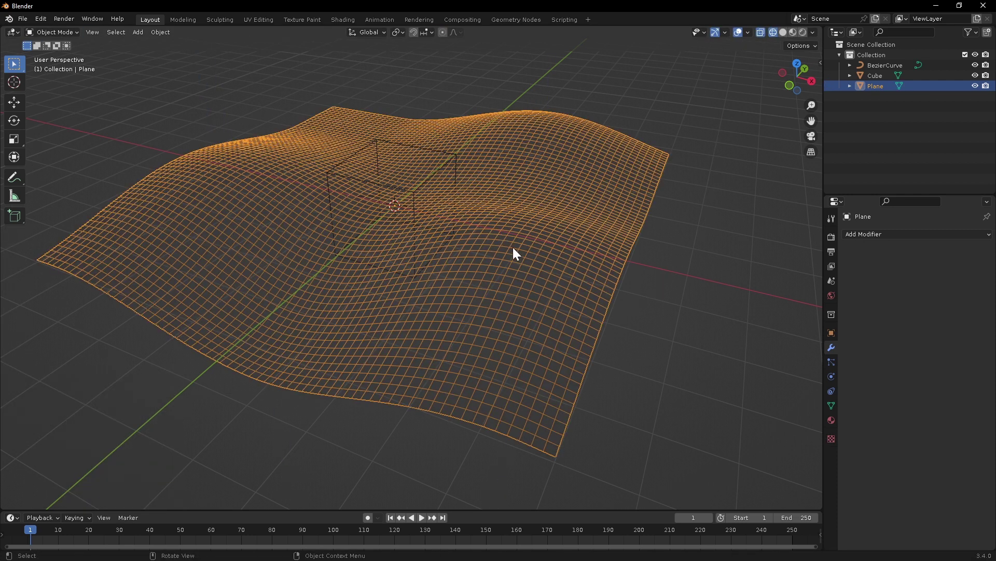
Step: Display the terrain in solid shading and switch to the Geometry Nodes workspace
key(shift+z)
mouse_move(508, 262)
middle_down()
mouse_move(532, 255)
mouse_move(485, 267)
mouse_move(490, 310)
mouse_move(472, 276)
mouse_move(570, 181)
middle_up()
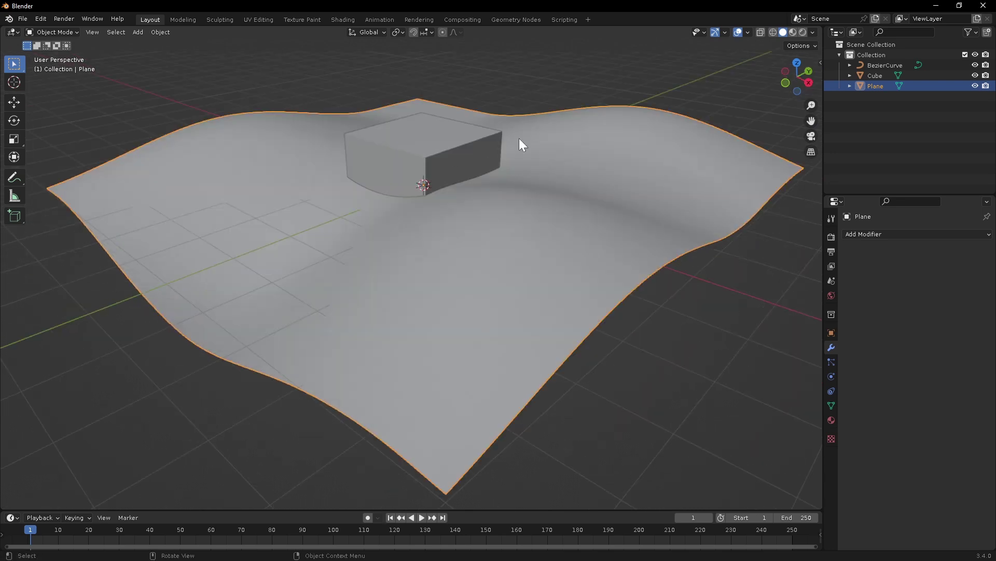
click(514, 20)
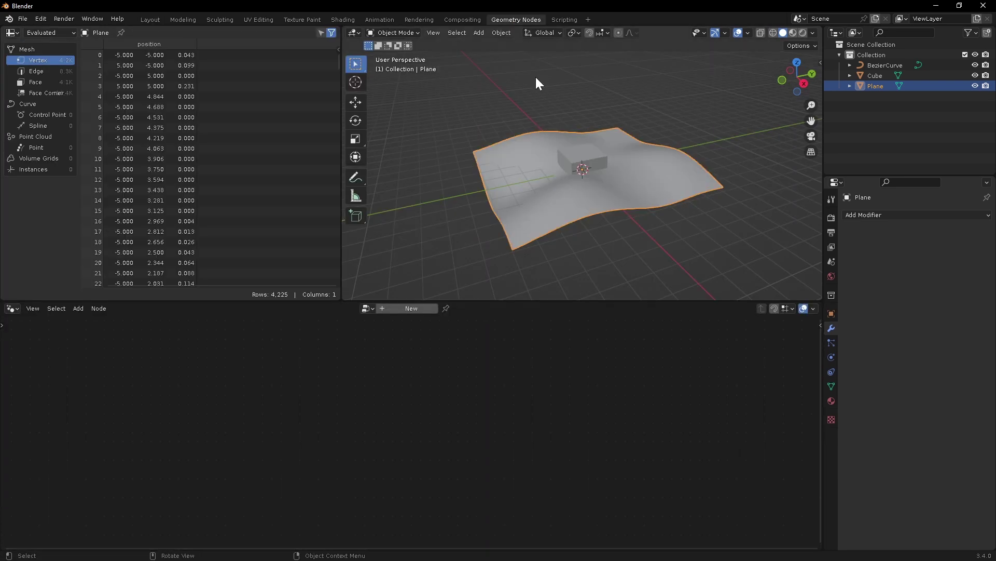
Step: Create a new geometry node tree on the Cube, cut the link between Group Input and Group Output, and move Group Input aside
click(875, 77)
scroll(575, 216, up, 1)
middle_drag(555, 154, 576, 156)
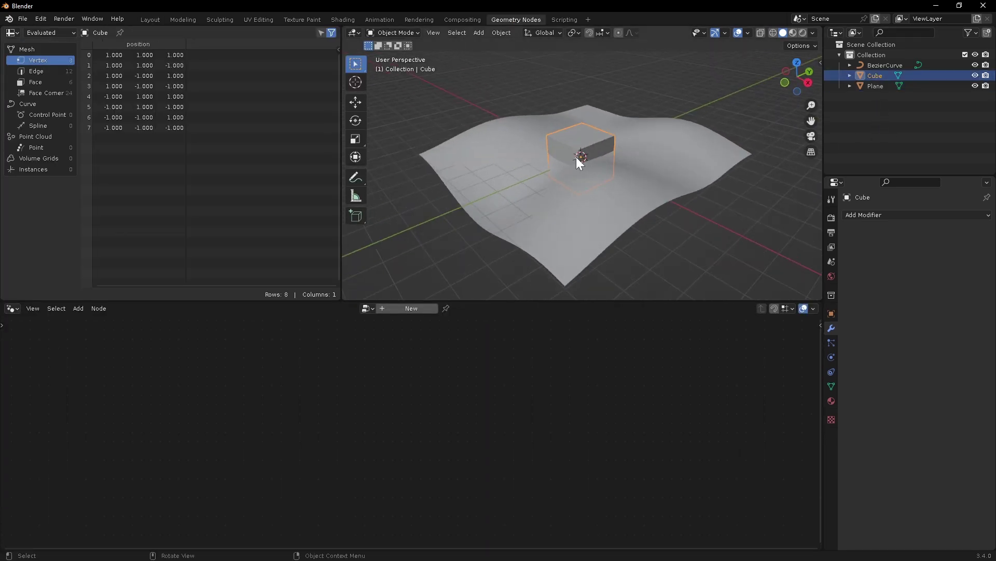
click(406, 309)
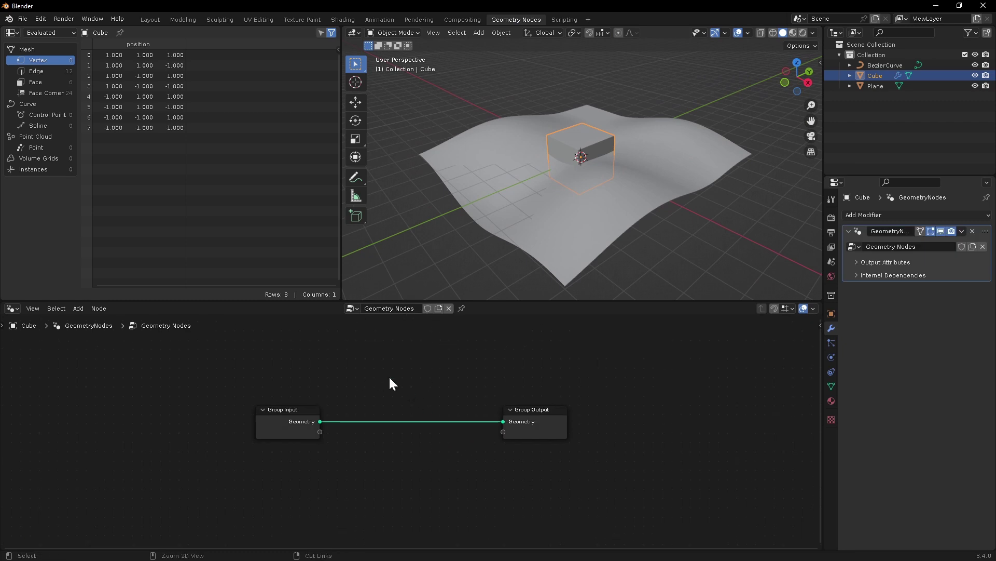
ctrl+right_drag(390, 379, 424, 450)
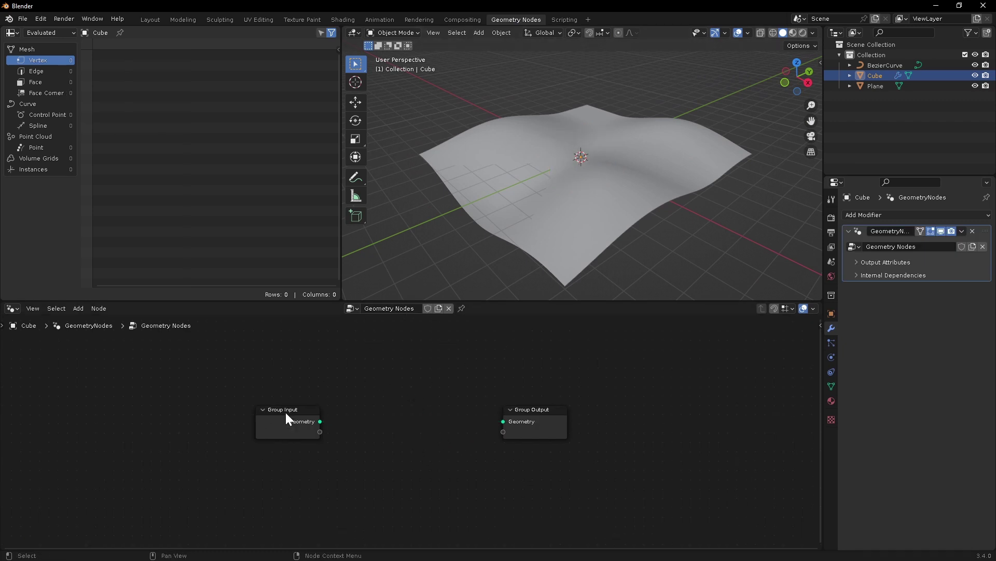
drag(286, 412, 231, 462)
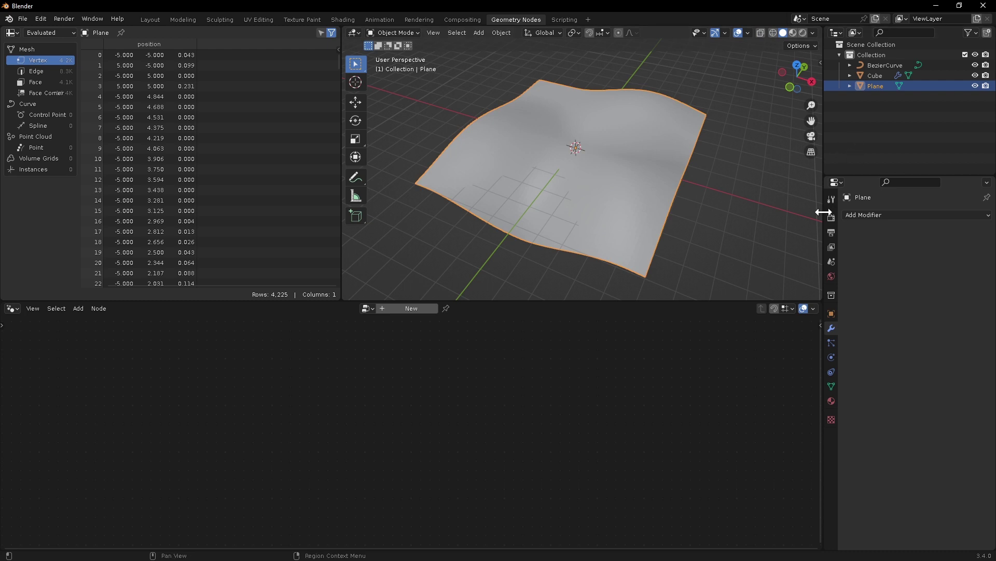
Step: Scale up the BezierCurve's control points in Edit Mode and raise them along Z above the terrain surface
click(885, 66)
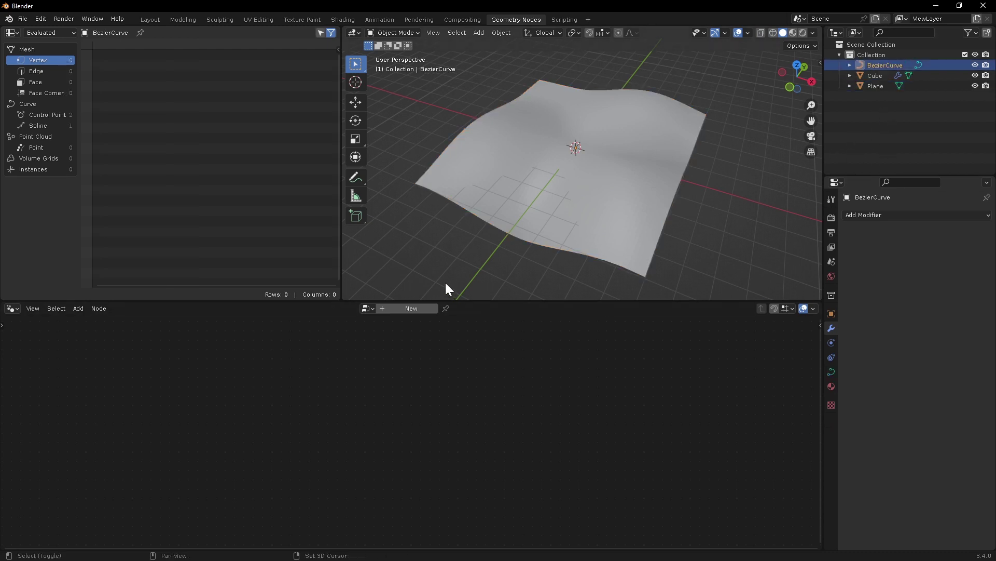
key(shift+z)
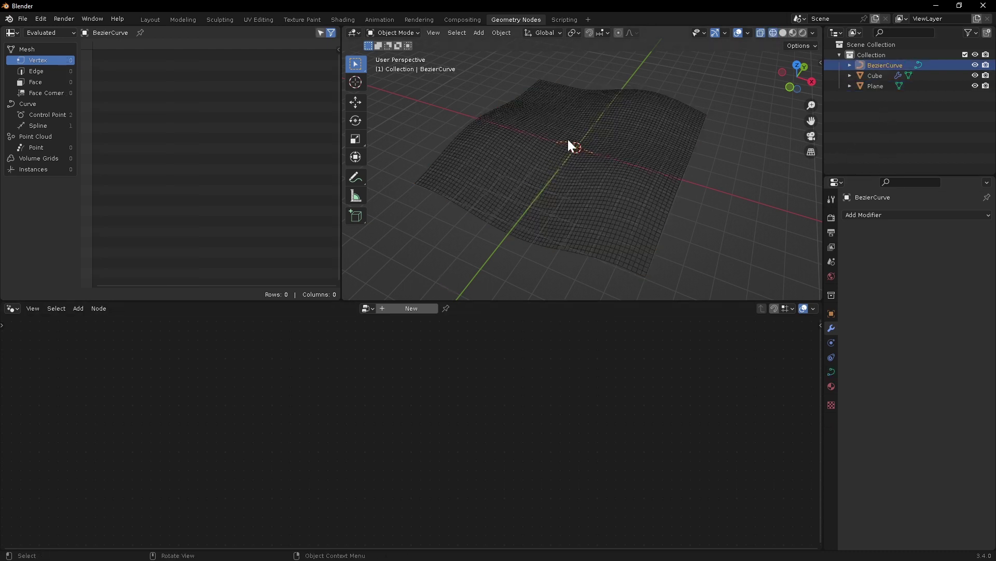
key(Tab)
key(s)
click(519, 129)
mouse_move(545, 170)
middle_down()
mouse_move(551, 151)
mouse_move(550, 176)
mouse_move(544, 151)
mouse_move(494, 141)
mouse_move(503, 182)
mouse_move(583, 155)
mouse_move(593, 178)
mouse_move(489, 168)
middle_up()
key(g)
key(z)
click(550, 130)
key(shift+z)
scroll(543, 147, up, 3)
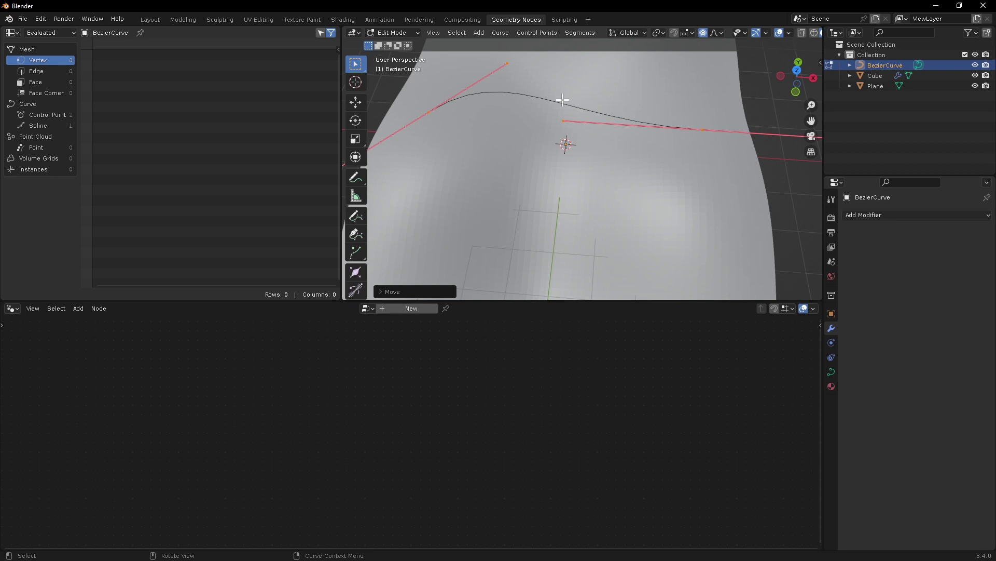
middle_drag(563, 203, 503, 149)
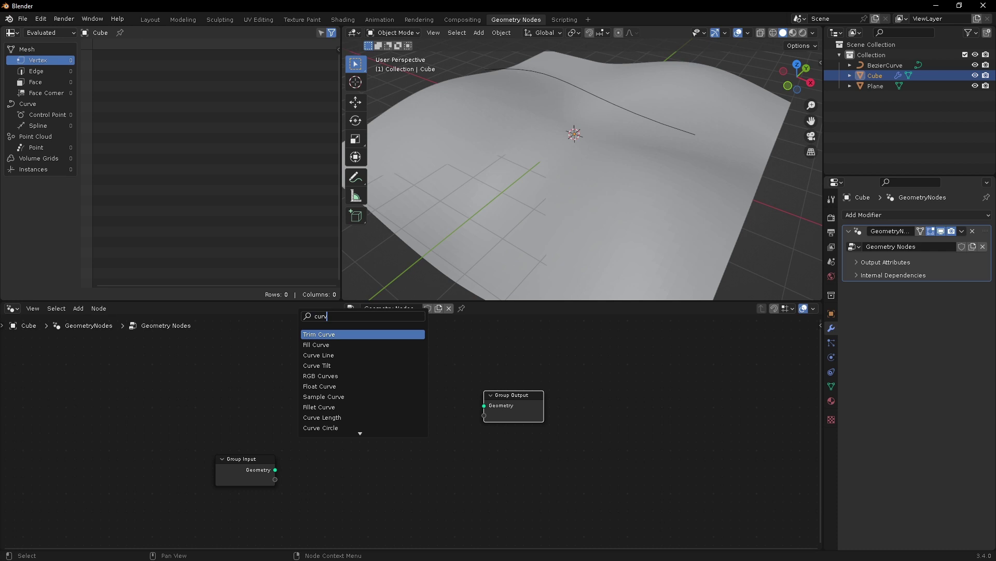
Step: Add a Curve Line node to the Cube's node tree between Group Input and Group Output, leaving space after Group Input
key(Down)
key(Down)
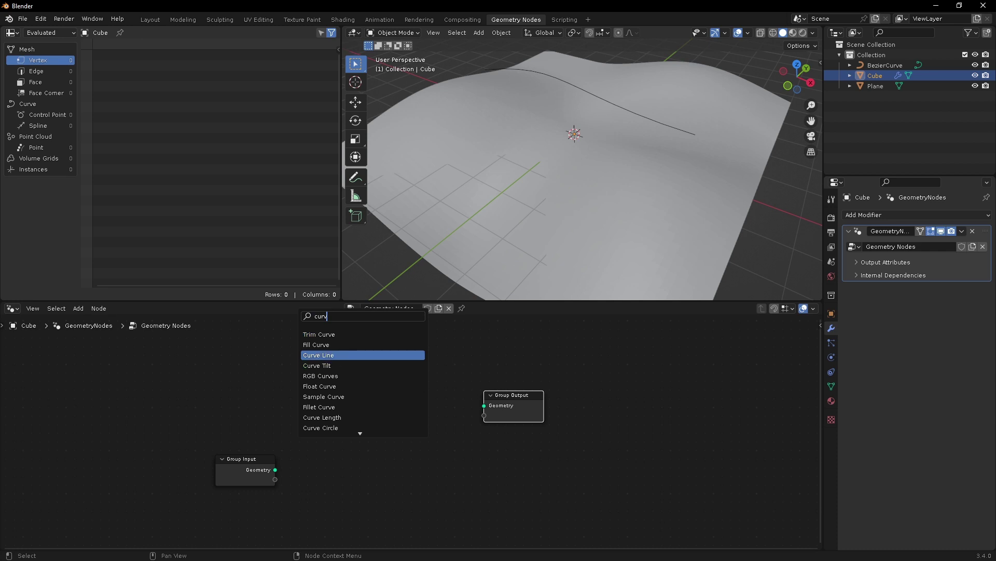
key(Return)
drag(161, 399, 128, 399)
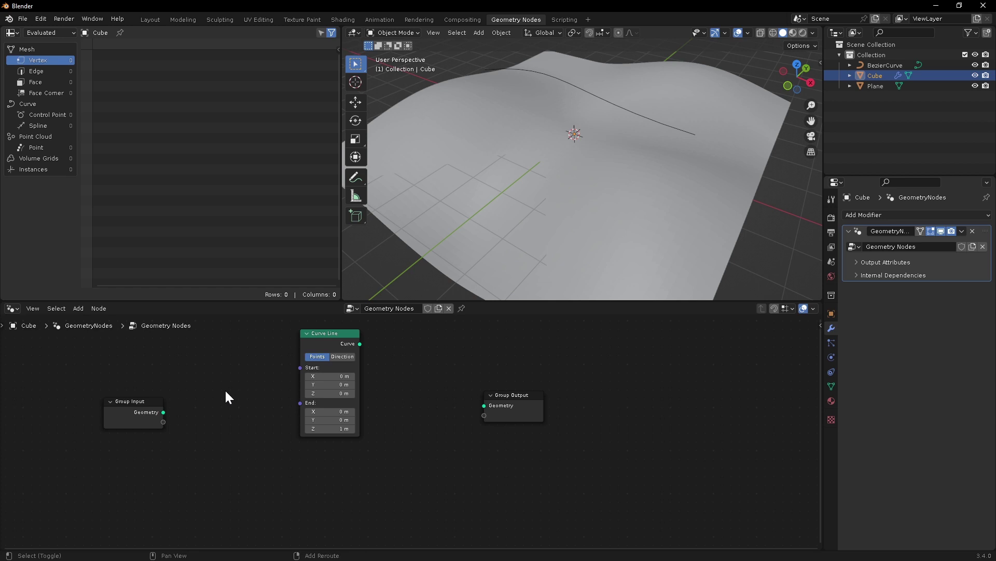
Step: Add a Combine XYZ node before the Curve Line and expose its Y value as a new group input
key(shift+a)
click(183, 311)
text(comb)
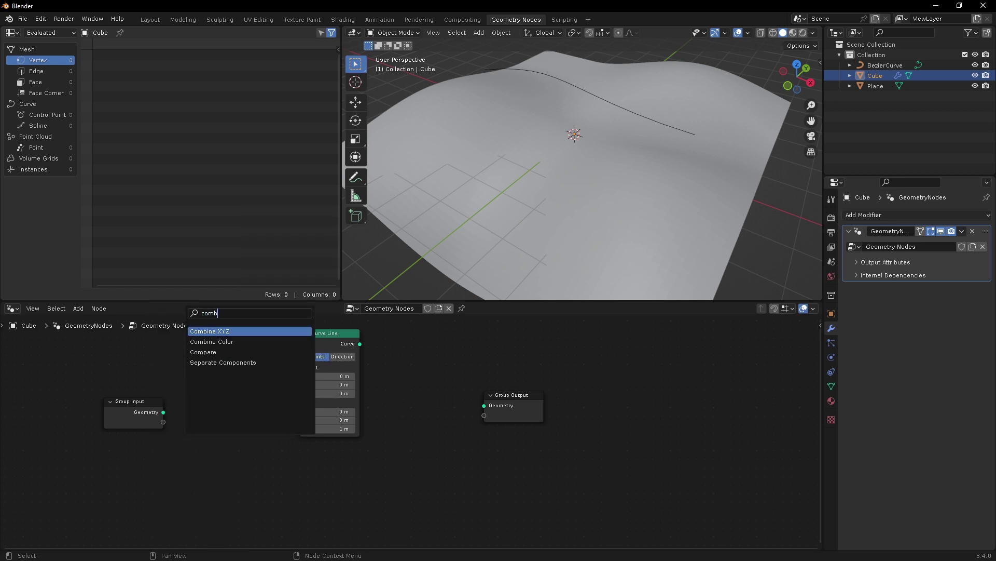
key(Return)
drag(203, 406, 163, 421)
Step: Rename the new group input to length, with default 0.5, minimum 0 and maximum 3
key(n)
double_click(779, 413)
text(length)
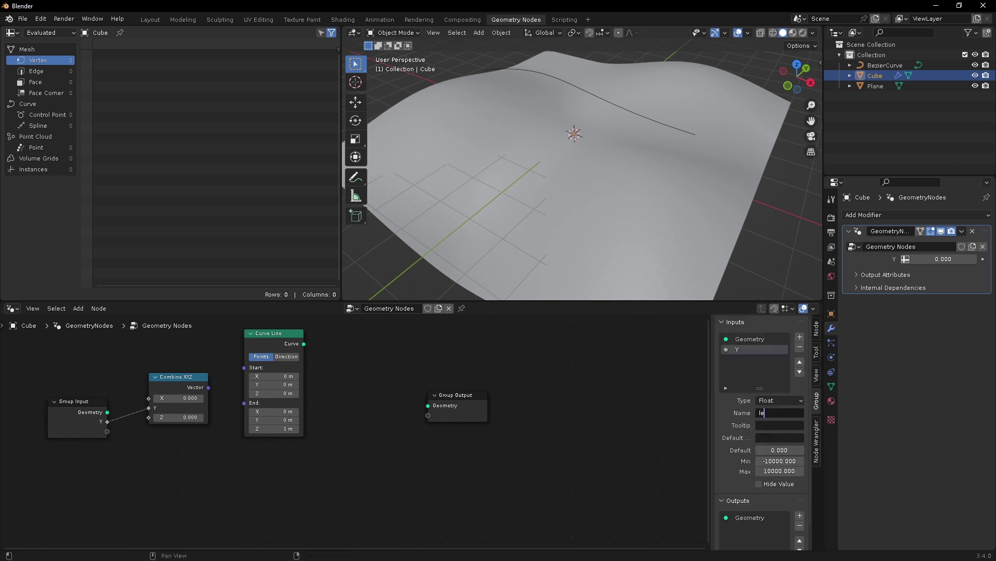
key(Return)
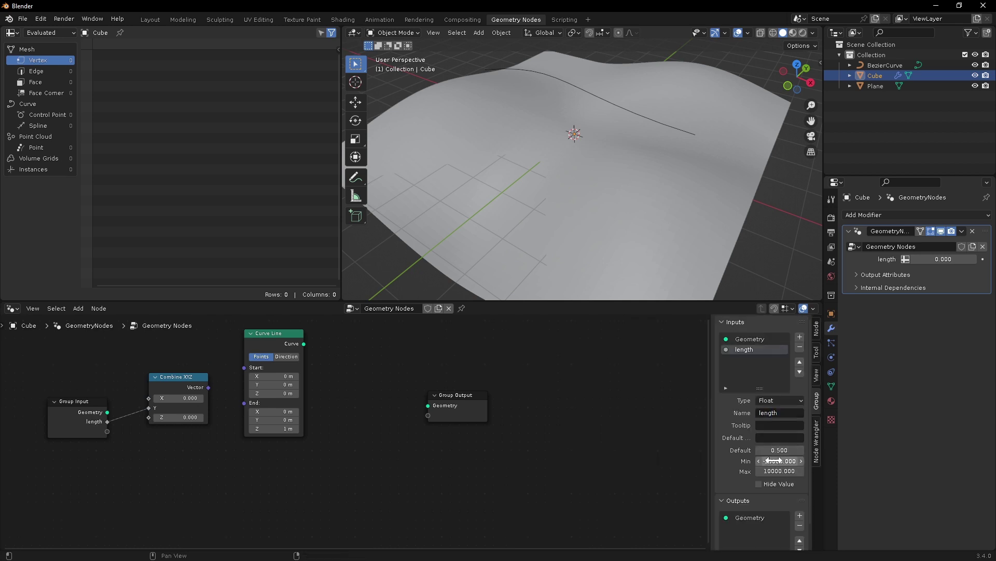
click(773, 461)
text(0)
key(Return)
click(778, 471)
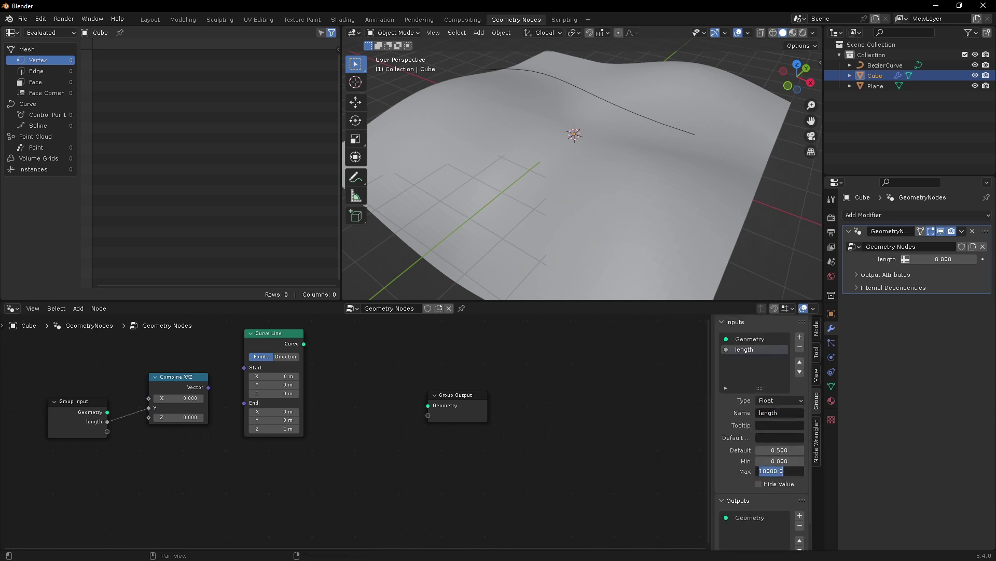
Step: Connect Combine XYZ's Vector to the Curve Line's End, link its Curve to Group Output, and set the modifier's length to 0.5
drag(164, 385, 244, 403)
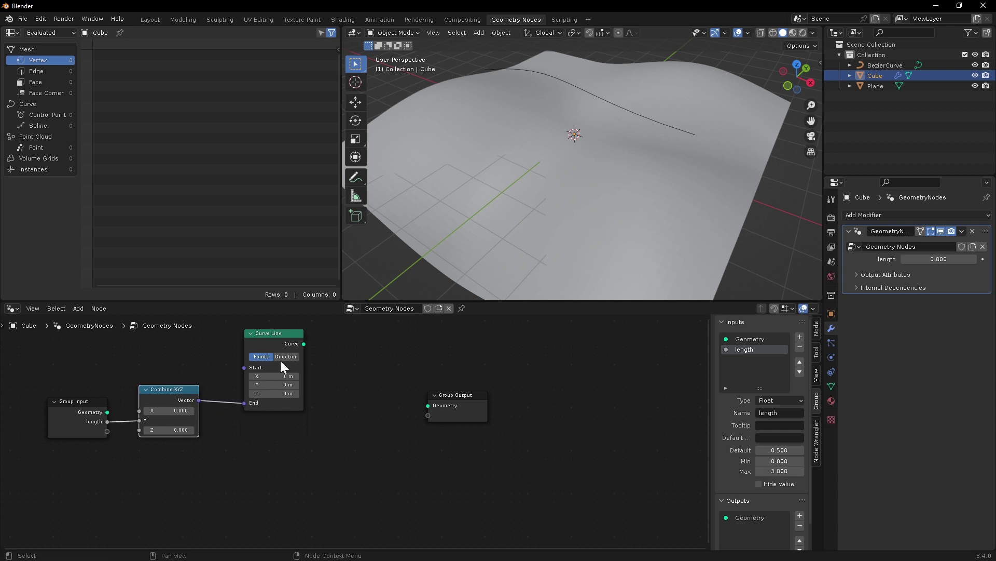
drag(304, 344, 428, 405)
click(932, 259)
text(.5)
key(Return)
Step: Switch the viewport to wireframe and spread Curve Line and Group Output apart to make room between them
mouse_move(629, 199)
middle_down()
mouse_move(623, 217)
mouse_move(533, 204)
mouse_move(587, 196)
mouse_move(601, 218)
middle_up()
key(alt+shift+z)
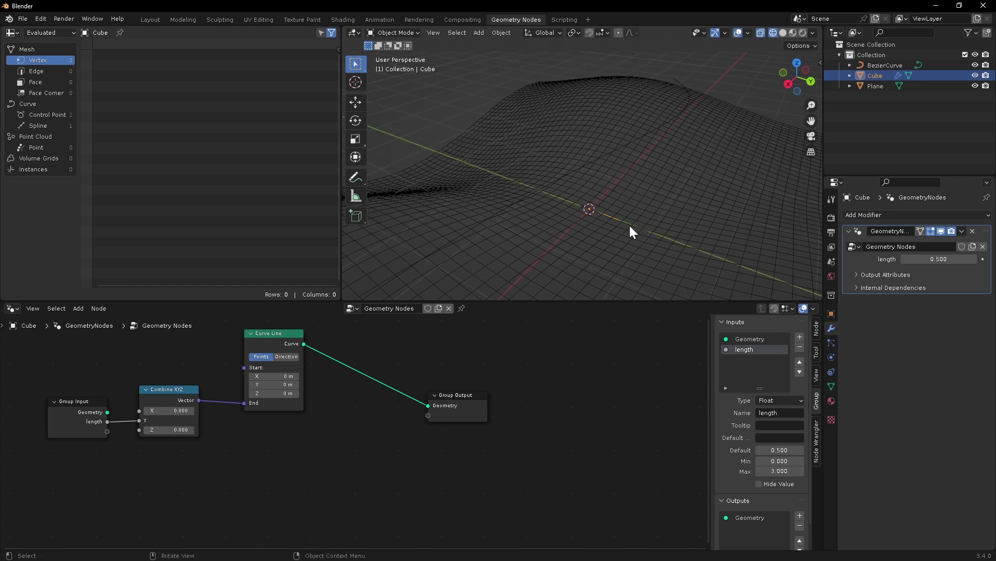
middle_drag(609, 219, 609, 227)
middle_drag(457, 375, 425, 387)
drag(413, 409, 502, 376)
middle_drag(384, 419, 429, 409)
drag(279, 336, 268, 341)
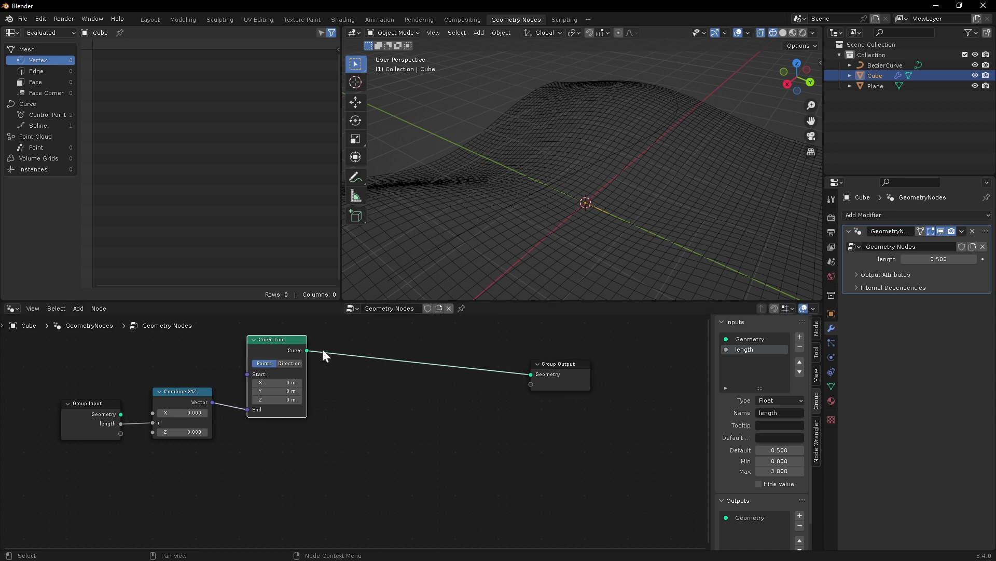
Step: Insert a Resample Curve node between the Curve Line and Group Output
key(shift+a)
text(resa)
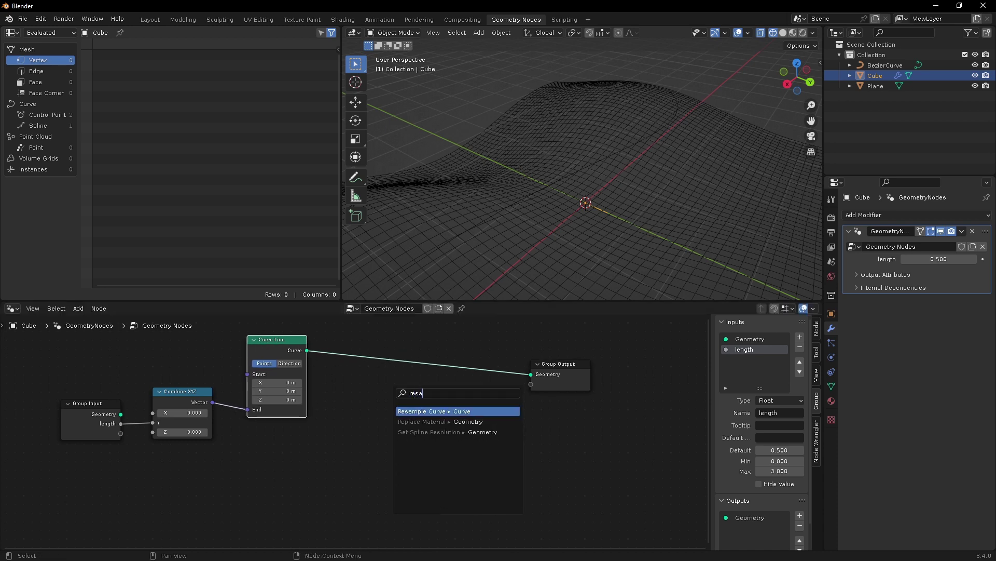
key(Return)
click(411, 389)
drag(409, 389, 529, 376)
drag(530, 373, 530, 374)
Step: Tidy the Combine XYZ and Curve Line nodes and expose Resample Curve's Count as a group input named segments
drag(275, 385, 280, 340)
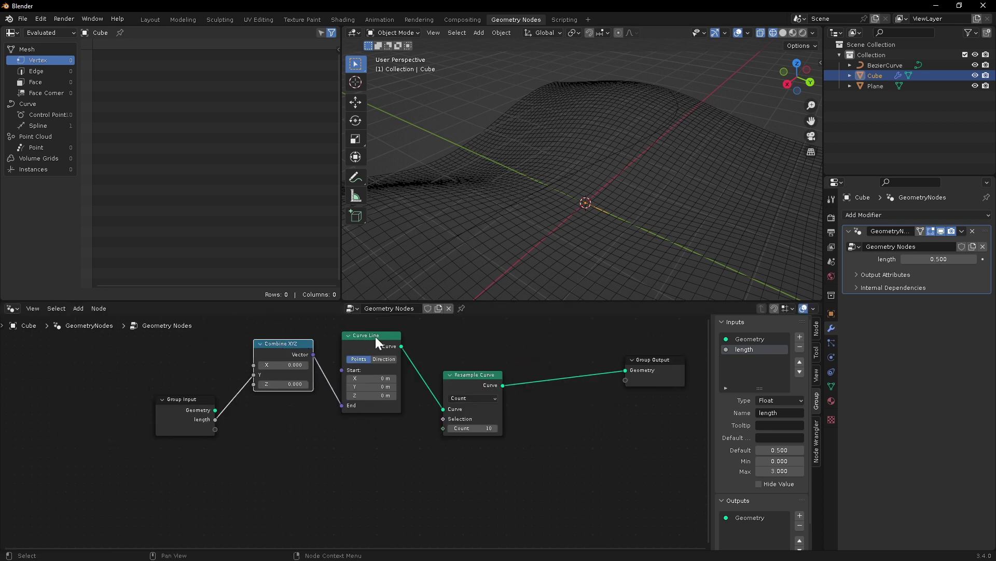
drag(375, 336, 365, 333)
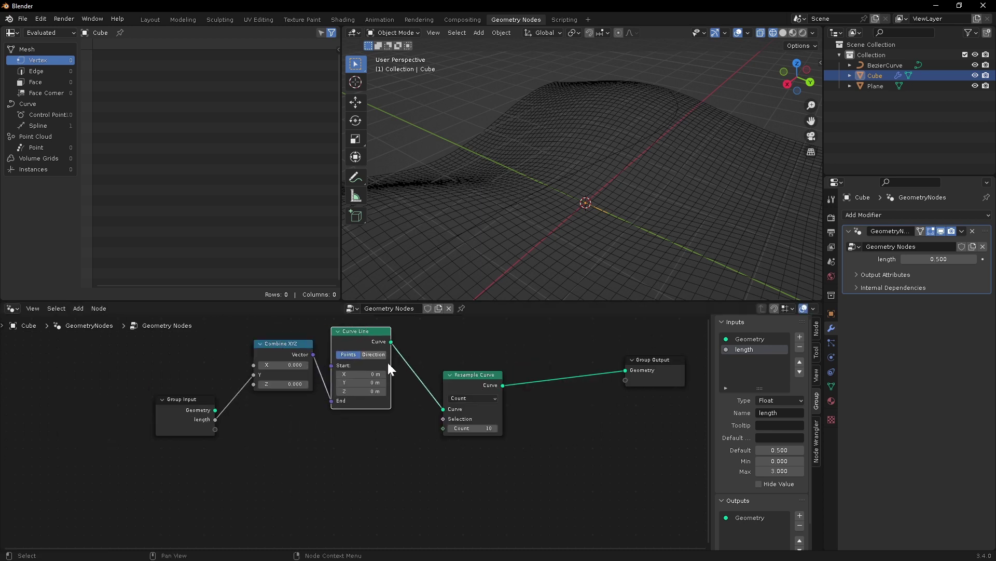
drag(443, 428, 216, 429)
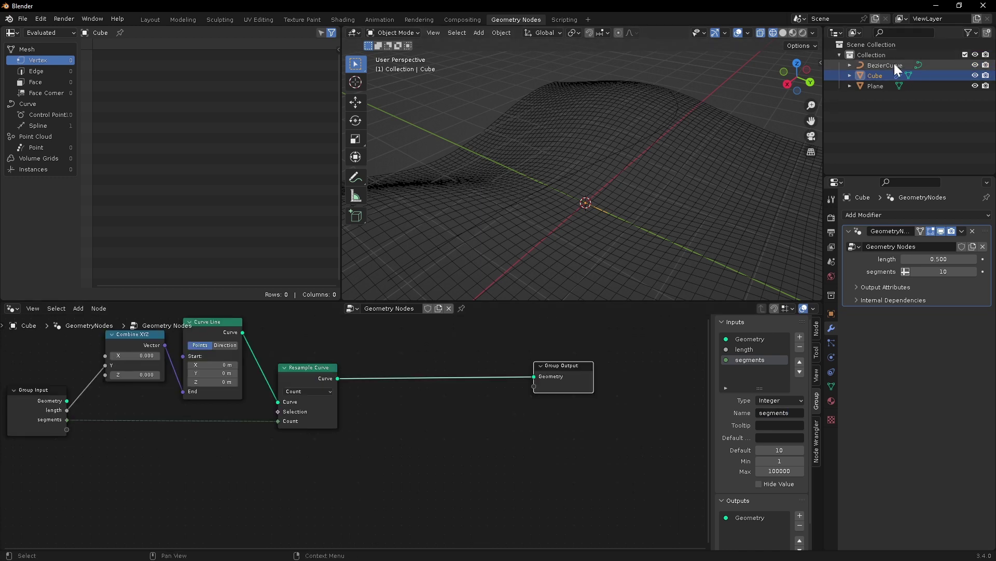
Step: Bring the BezierCurve into the node tree as an Object Info node and expose its object as a group input named path
drag(891, 67, 329, 508)
drag(329, 508, 329, 507)
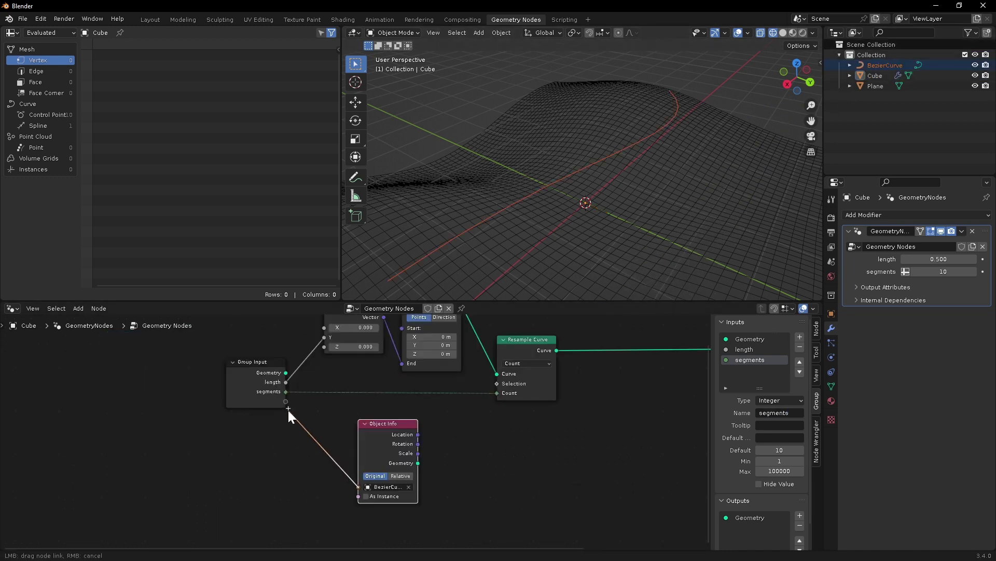
click(755, 369)
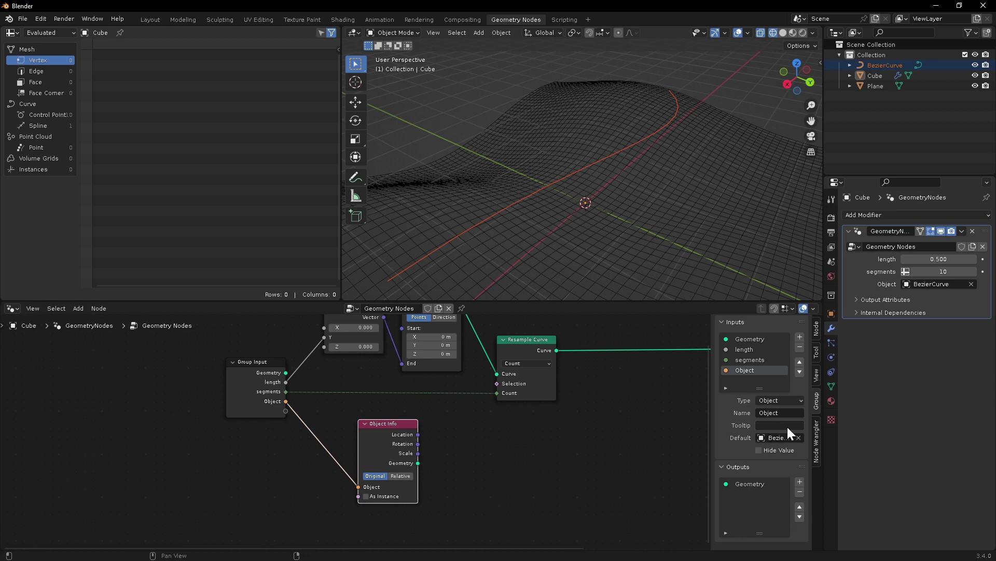
text(path)
key(Return)
Step: Add a Sample Curve node fed by the Object Info's Geometry and place it below Group Output
middle_drag(484, 459, 282, 463)
scroll(282, 462, down, 1)
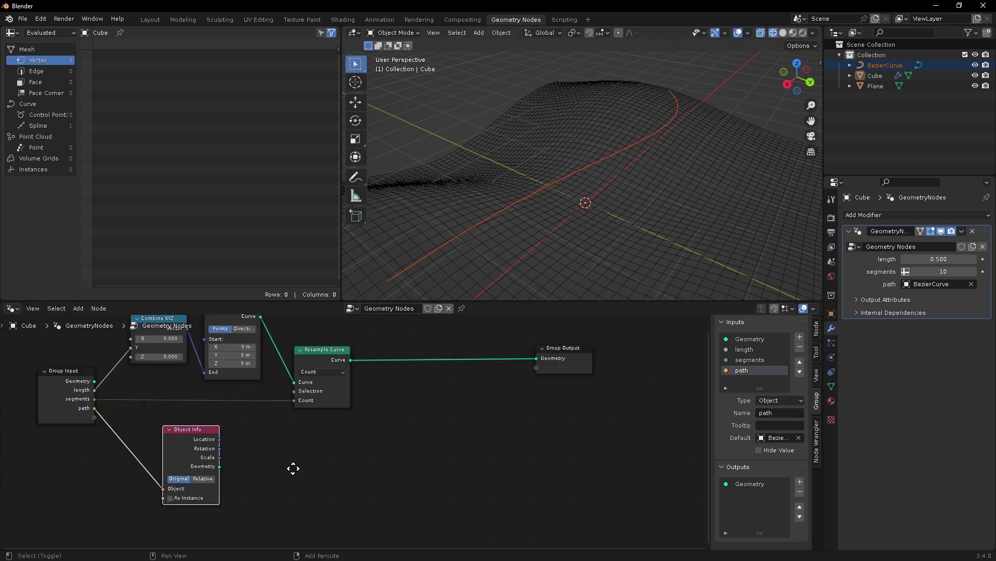
drag(219, 466, 449, 447)
text(sam)
key(Return)
click(429, 463)
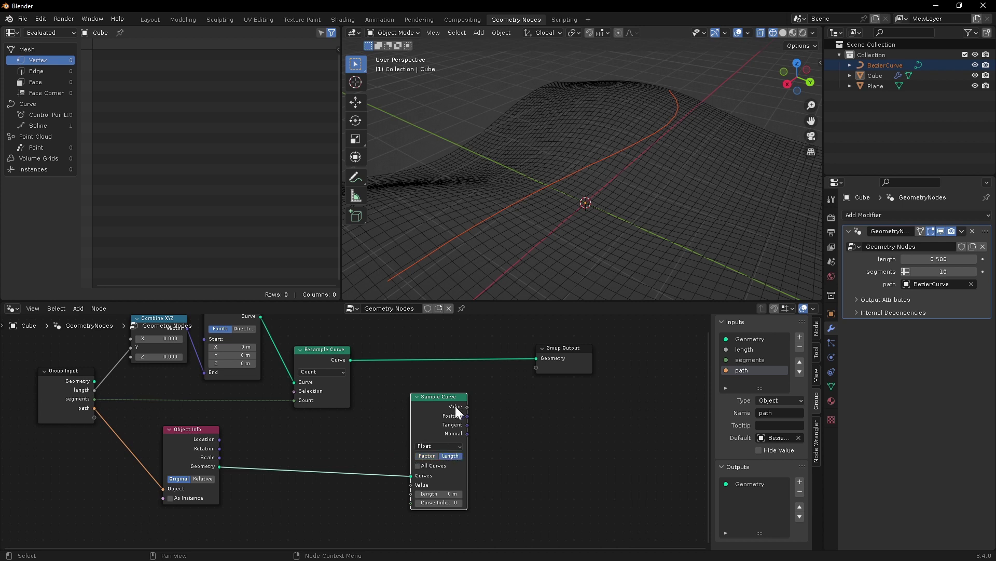
drag(443, 395, 470, 384)
Step: Add a Position node feeding a Separate XYZ node, and use the Y component as Sample Curve's Length
scroll(297, 449, down, 1)
middle_drag(295, 450, 311, 466)
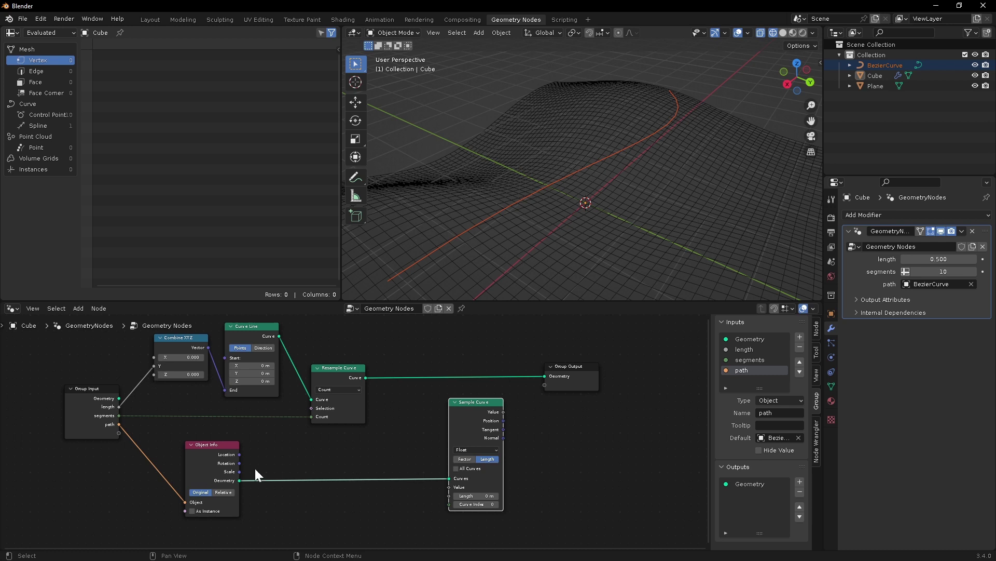
key(shift+a)
text(posit)
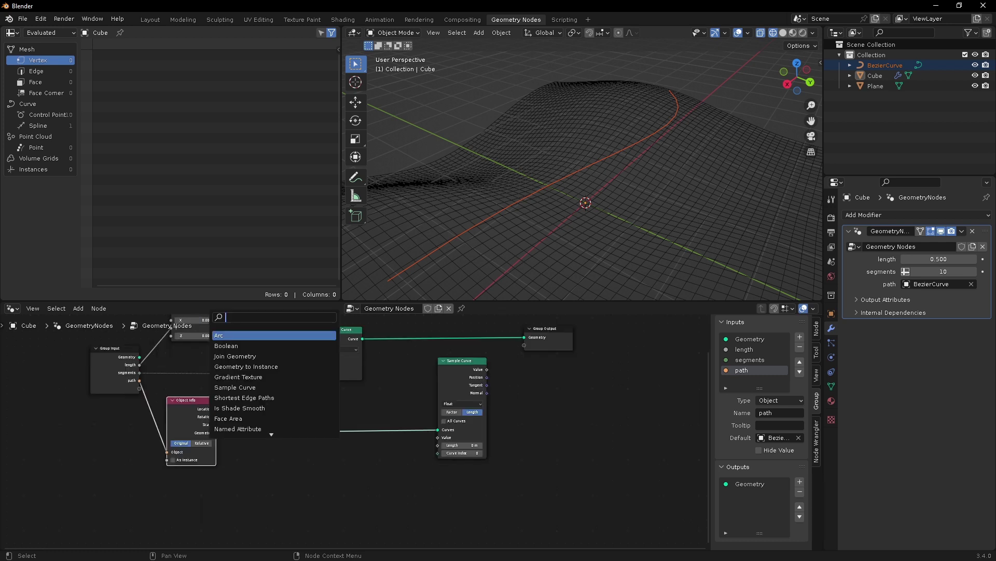
click(226, 335)
click(260, 493)
drag(285, 490, 428, 453)
text(sep)
key(Return)
Step: Insert a Set Position node before Group Output driven by Sample Curve's Position, and hide the BezierCurve in the viewport
key(shift+a)
text(set)
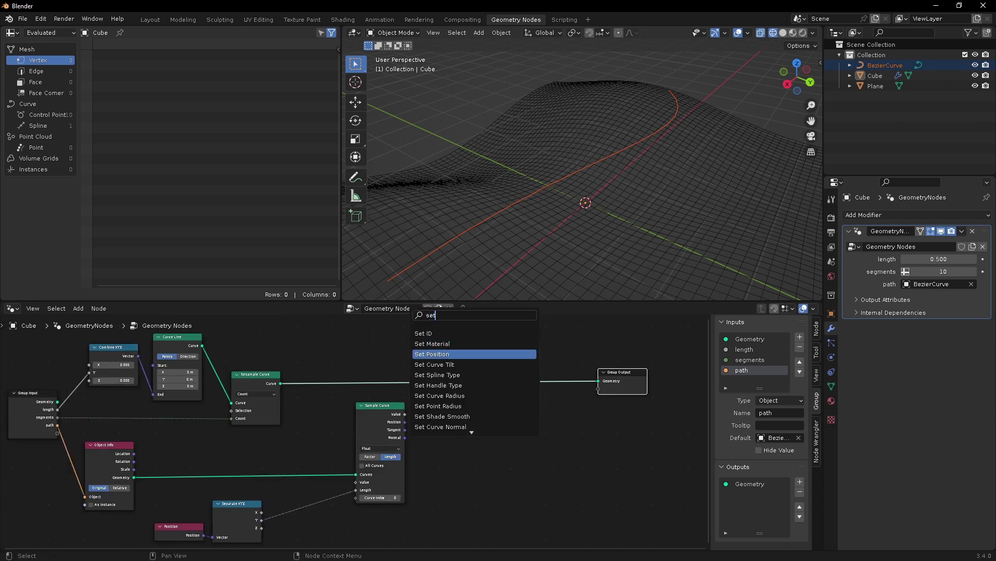
key(Return)
drag(405, 422, 451, 398)
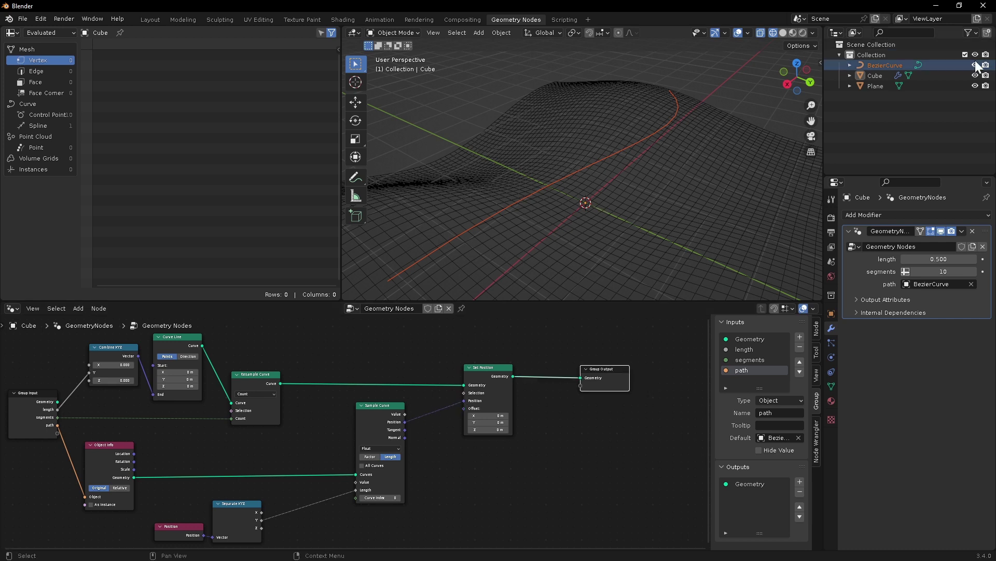
click(975, 65)
mouse_move(742, 192)
middle_down()
mouse_move(521, 141)
mouse_move(683, 161)
mouse_move(647, 129)
mouse_move(552, 116)
mouse_move(536, 147)
mouse_move(507, 77)
middle_up()
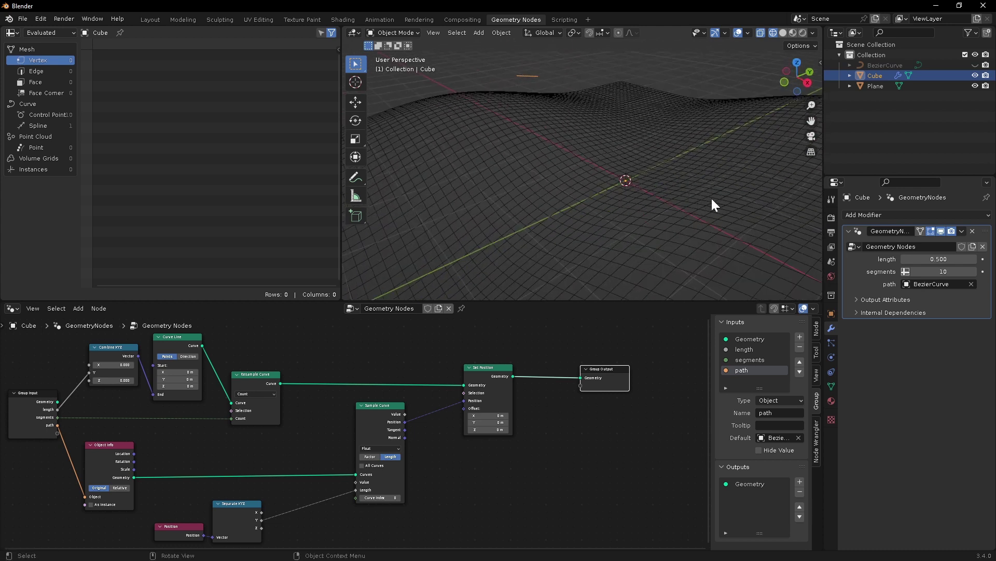
Step: Tidy the node layout by moving Position and Separate XYZ up and shifting Sample Curve, Set Position and Group Output closer
middle_drag(564, 404, 613, 373)
scroll(366, 452, down, 3)
middle_drag(267, 481, 336, 451)
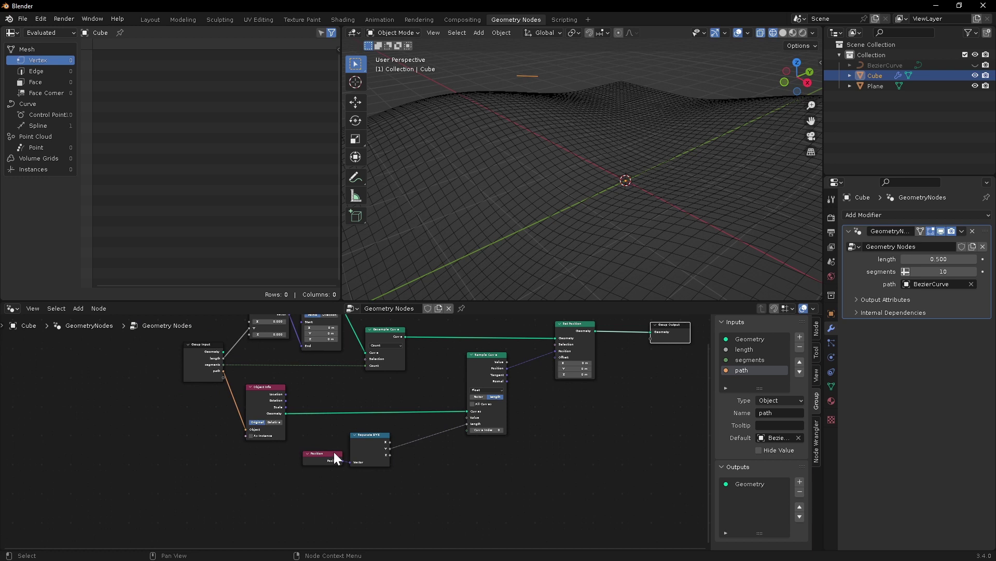
drag(313, 432, 398, 472)
drag(367, 436, 374, 425)
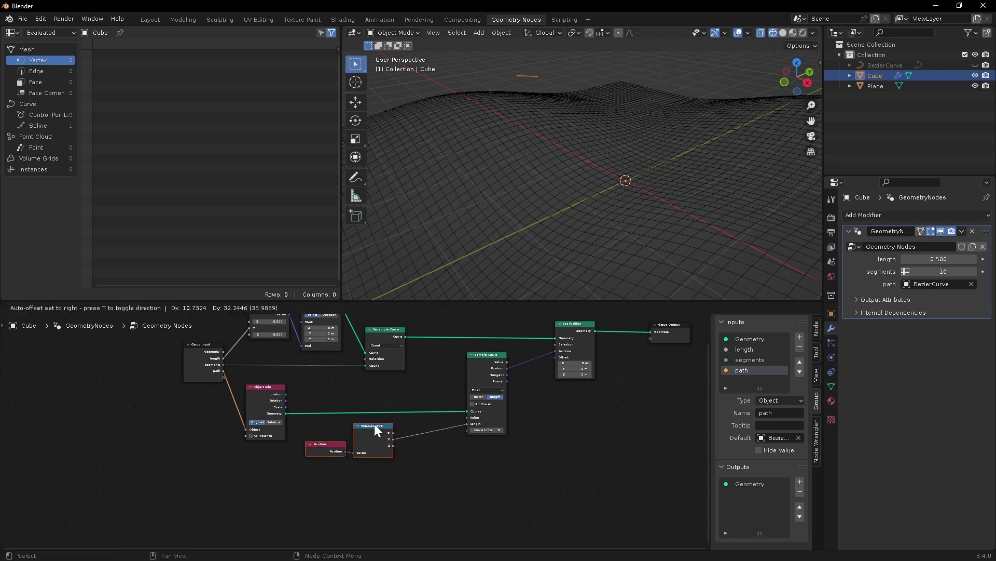
drag(375, 425, 375, 426)
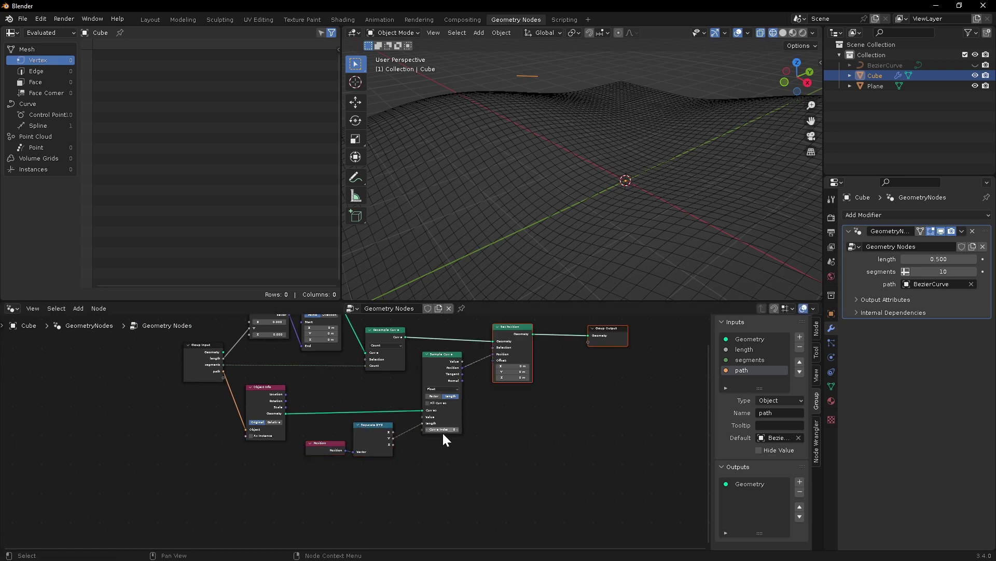
Step: Add a Scene Time node below the Position node, and move Position and Separate XYZ beneath Object Info
scroll(444, 436, up, 1)
middle_drag(446, 431, 447, 472)
key(shift+a)
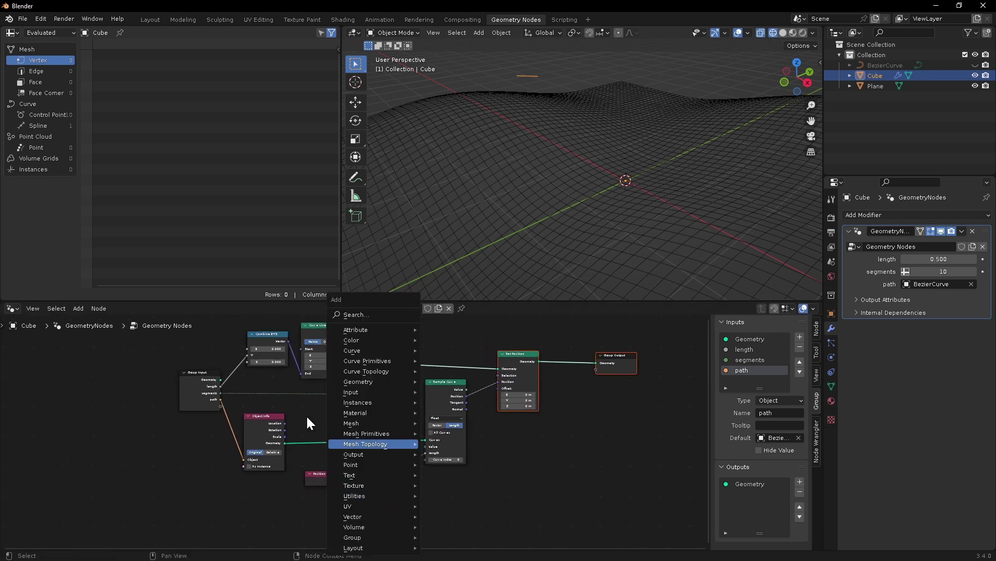
click(350, 316)
text(sce)
key(Return)
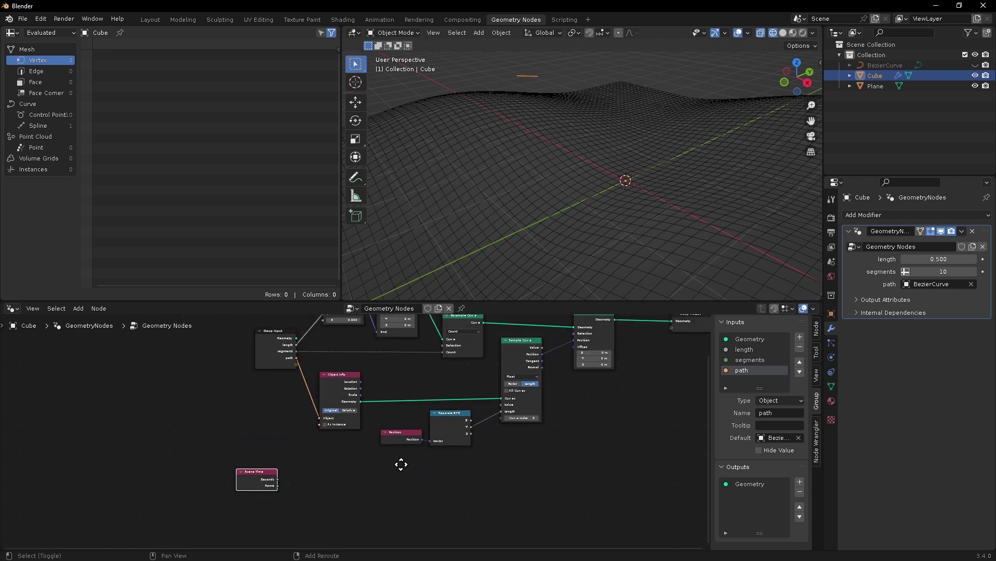
middle_drag(400, 463, 393, 464)
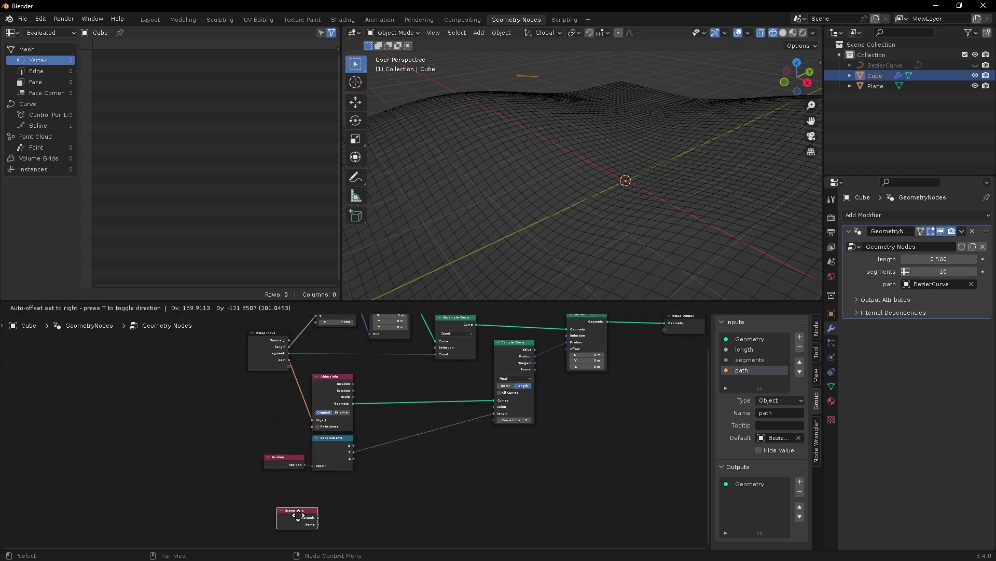
click(334, 446)
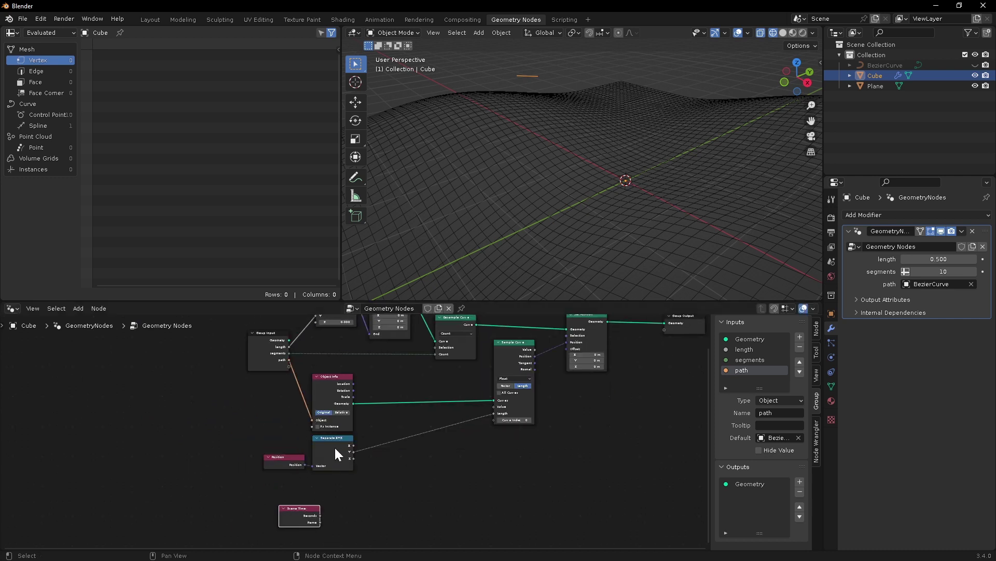
middle_drag(418, 457, 388, 428)
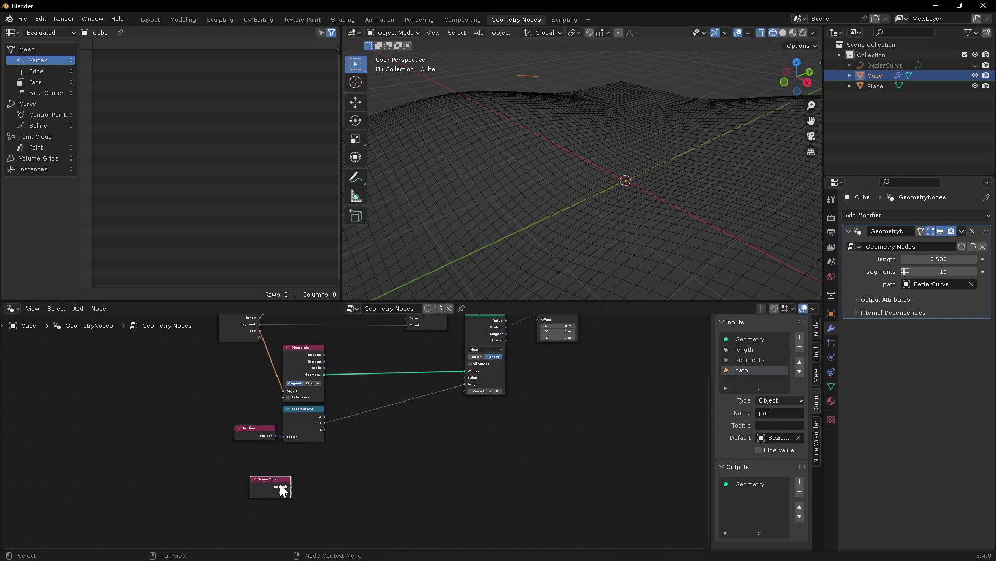
Step: Add Scene Time's Seconds to Separate XYZ's Y with an Add math node driving Sample Curve's Length, and play the animation
drag(291, 486, 418, 451)
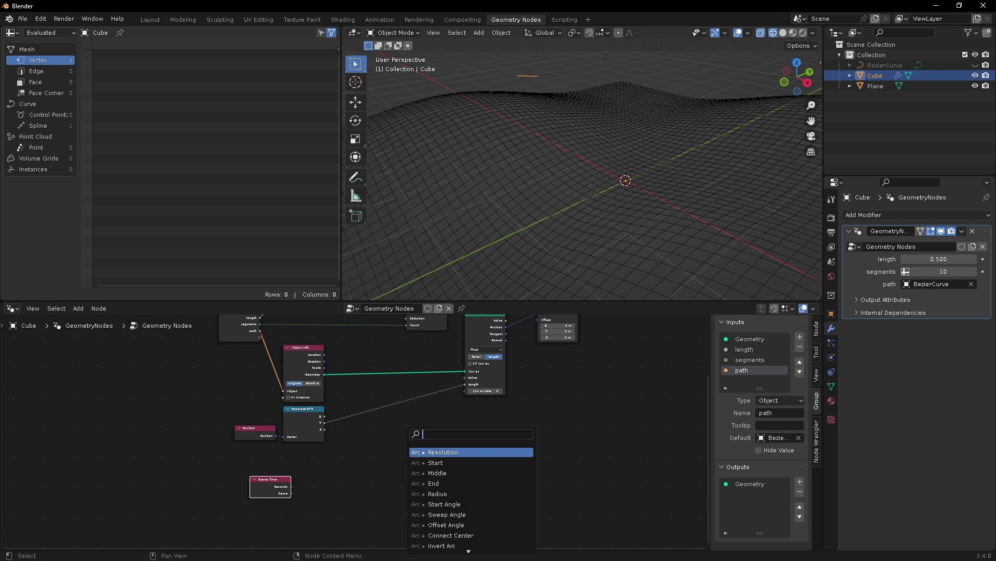
text(add)
key(Return)
click(401, 432)
drag(325, 423, 464, 384)
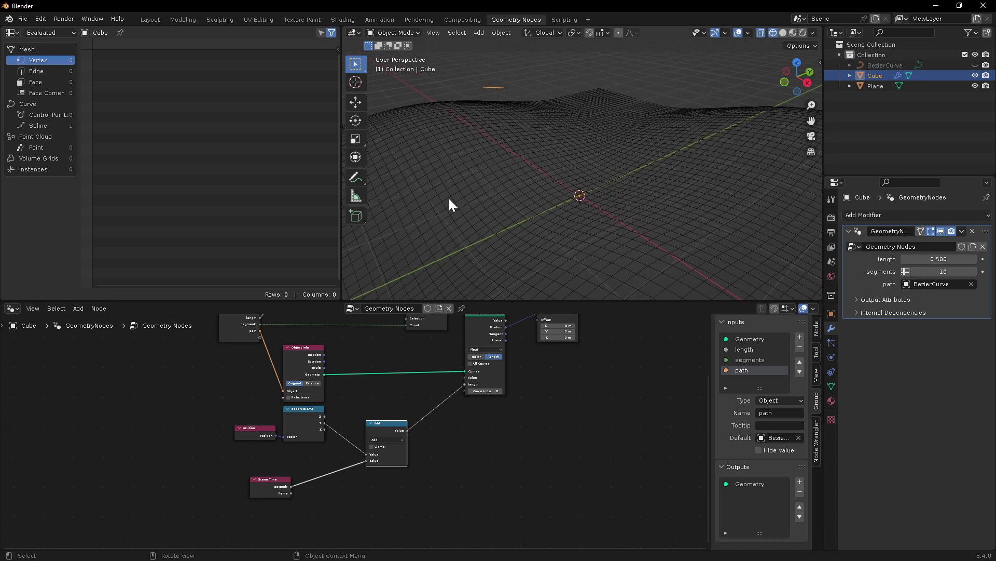
key(space)
mouse_move(463, 189)
middle_down()
mouse_move(505, 186)
mouse_move(527, 213)
mouse_move(539, 198)
mouse_move(542, 210)
mouse_move(478, 179)
middle_up()
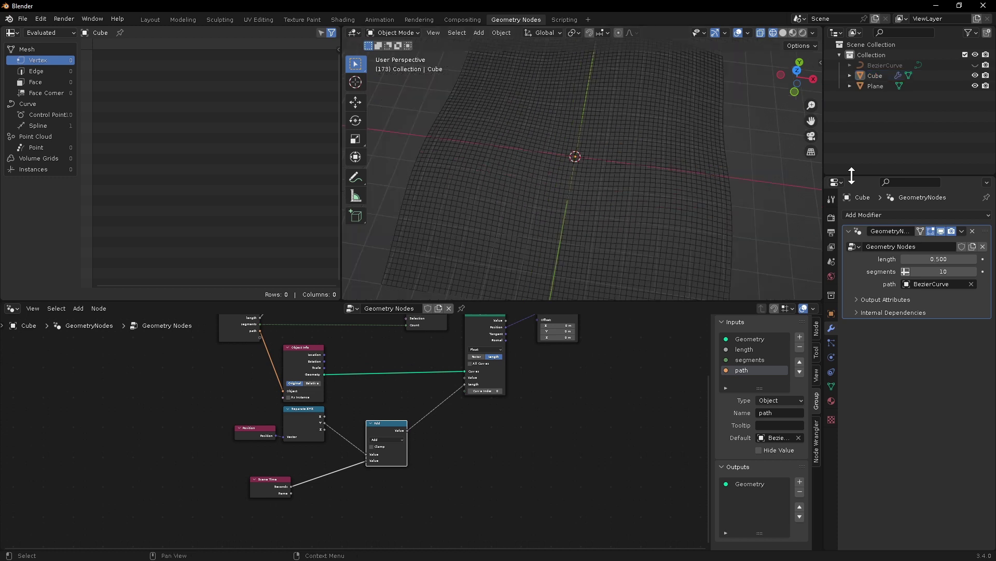
Step: Split the Properties editor horizontally and turn the lower area into a Timeline
right_click(852, 175)
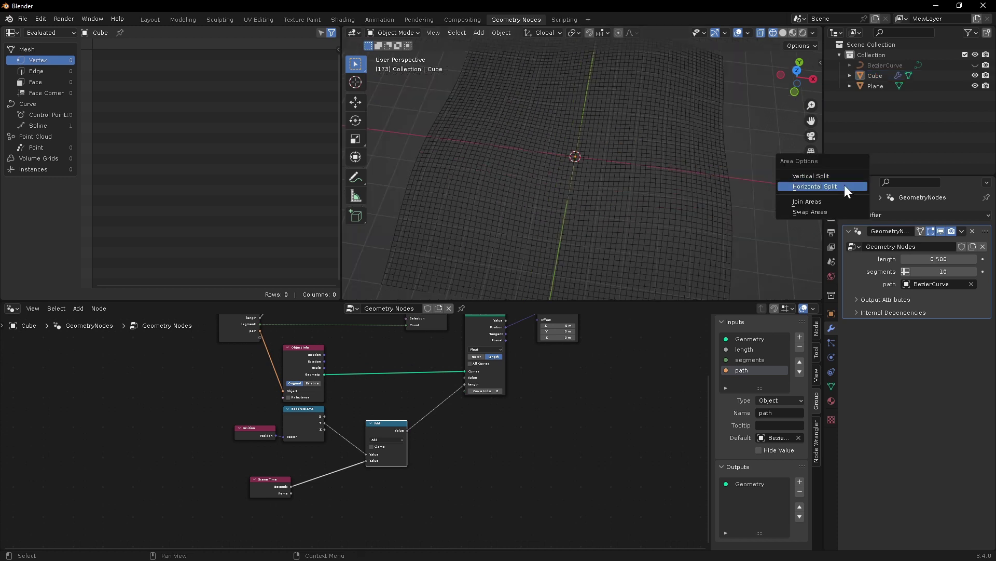
click(845, 188)
click(903, 354)
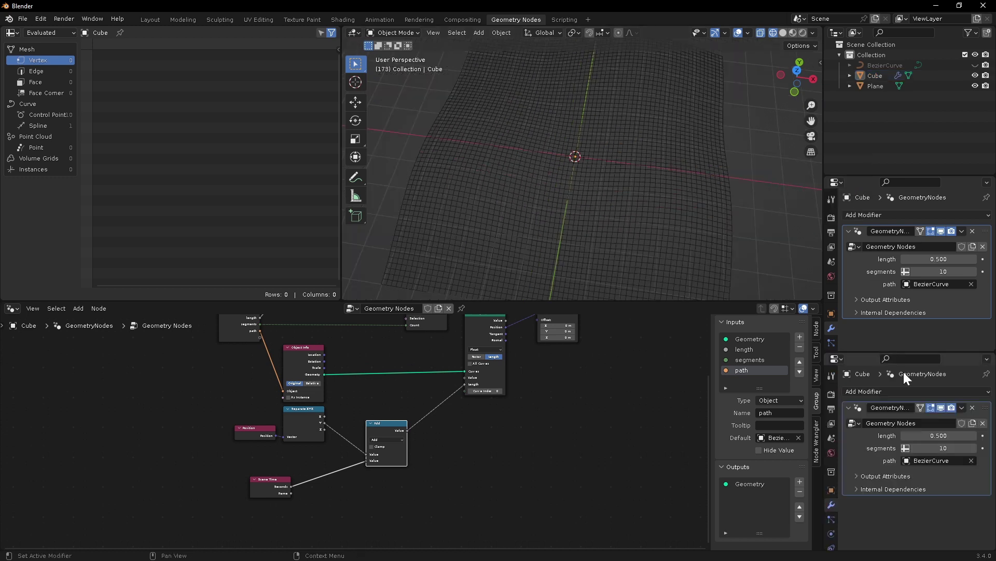
click(837, 359)
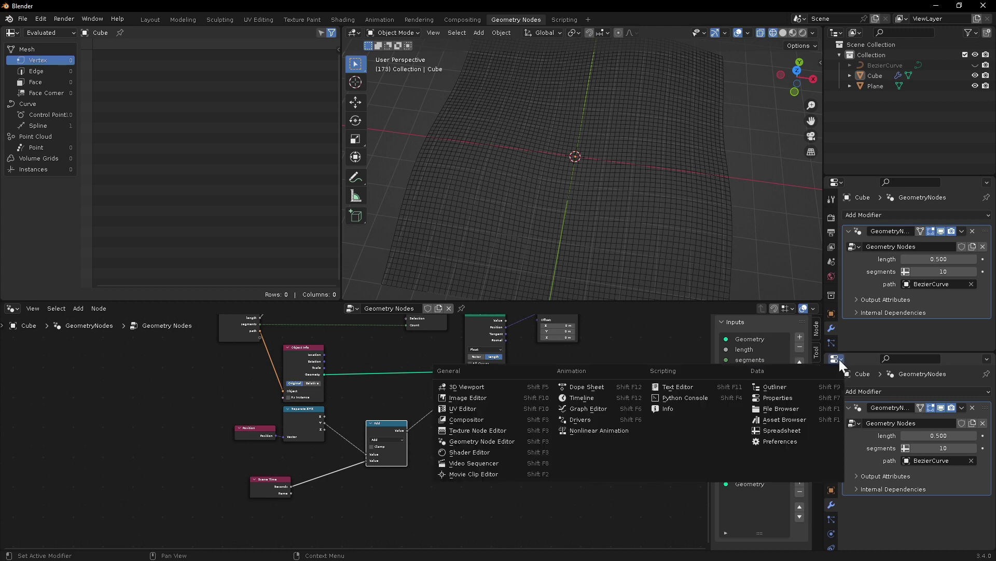
click(584, 398)
drag(951, 372, 895, 379)
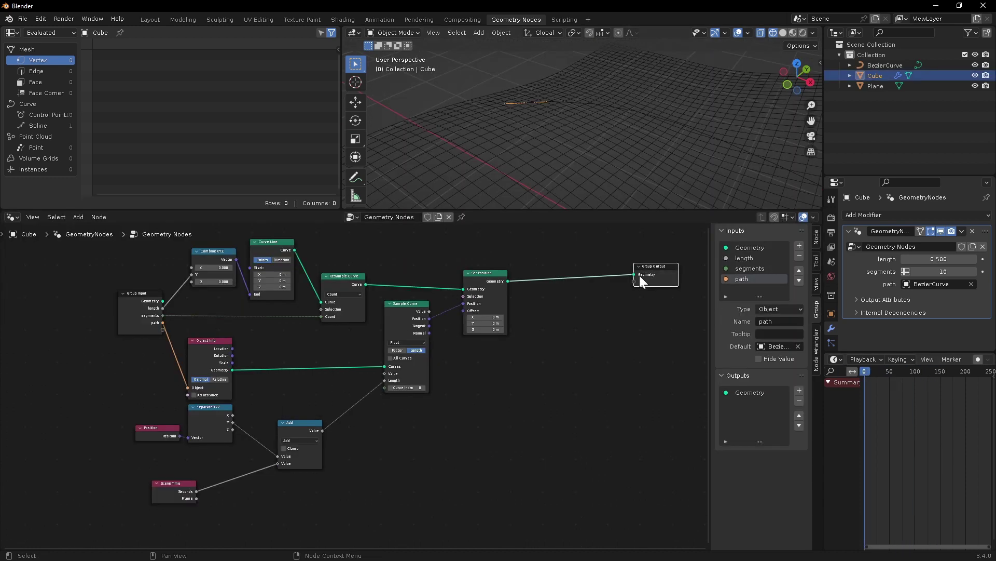
Step: Insert an Instance on Points node between Set Position and Group Output
key(shift+a)
text(inst)
key(Return)
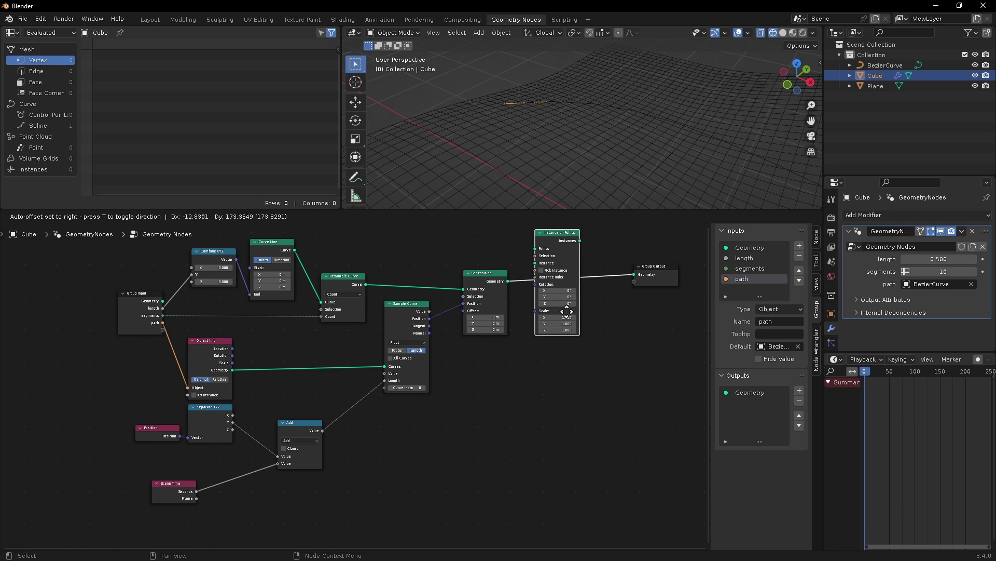
click(541, 295)
Step: Feed the Instance input of Instance on Points from a new Ico Sphere with a radius of 0.02 m
drag(541, 296, 367, 389)
text(ico)
key(Return)
click(501, 365)
click(472, 376)
text(0.02)
key(Return)
Step: Play the animation twice to check how the chain of spheres travels along the path, rewinding to the start each time
shift+middle_drag(518, 116, 519, 125)
scroll(523, 128, up, 2)
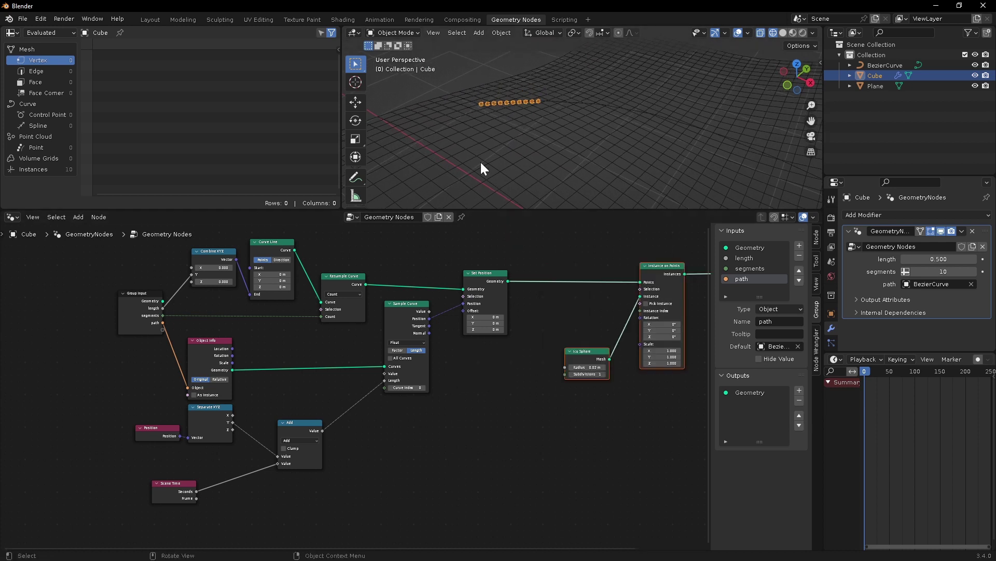
key(space)
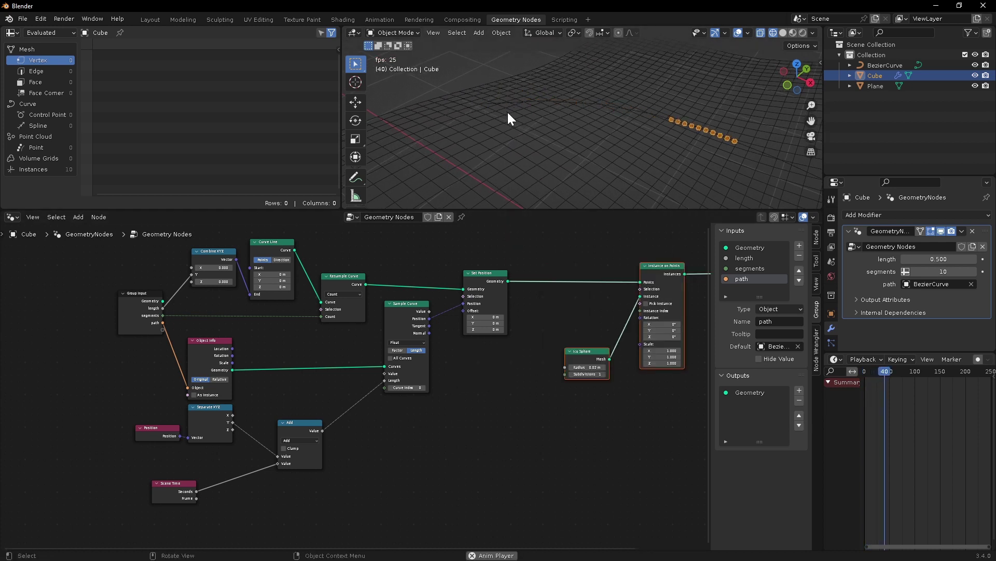
key(space)
drag(893, 374, 865, 374)
scroll(542, 165, down, 3)
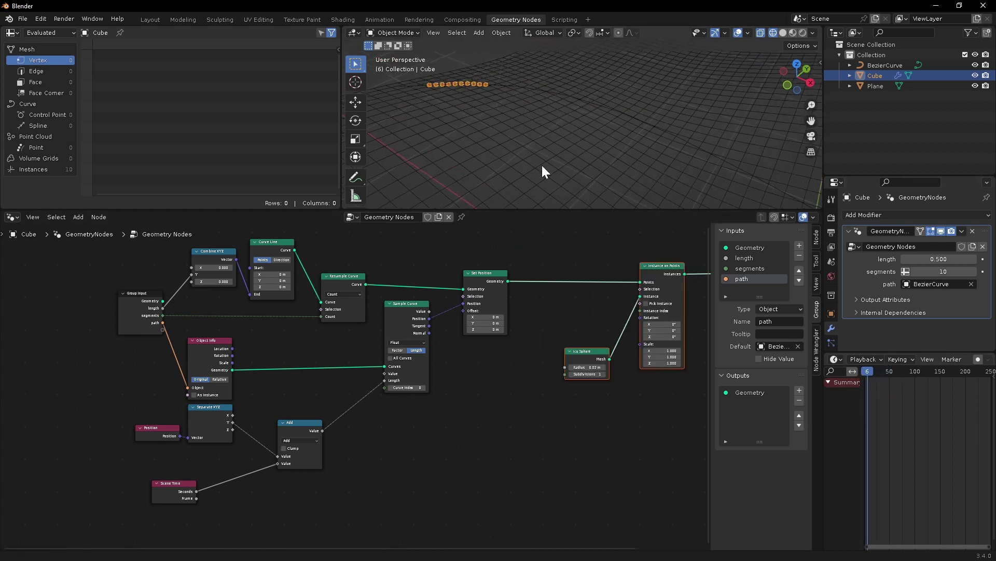
shift+middle_drag(560, 174, 514, 157)
key(space)
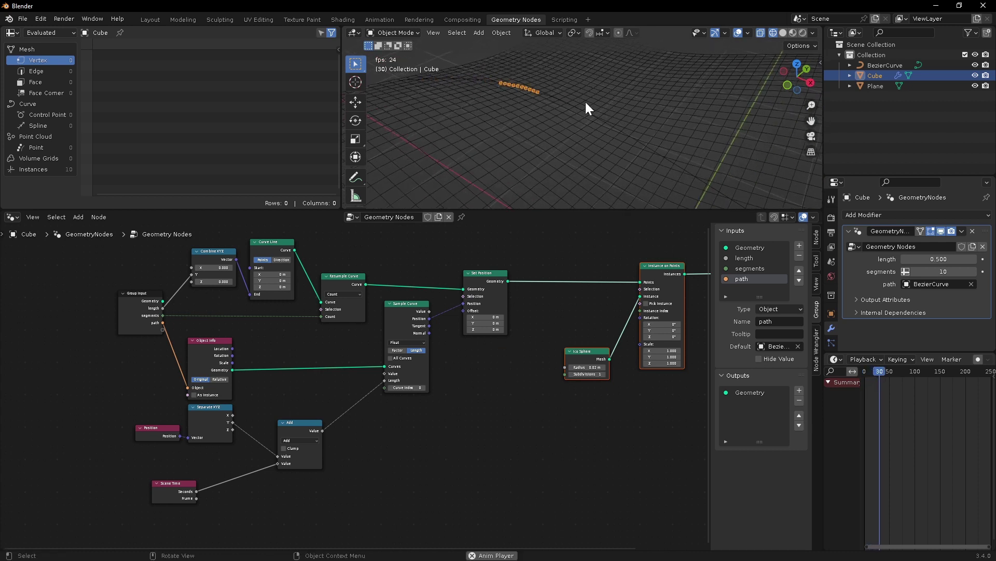
key(space)
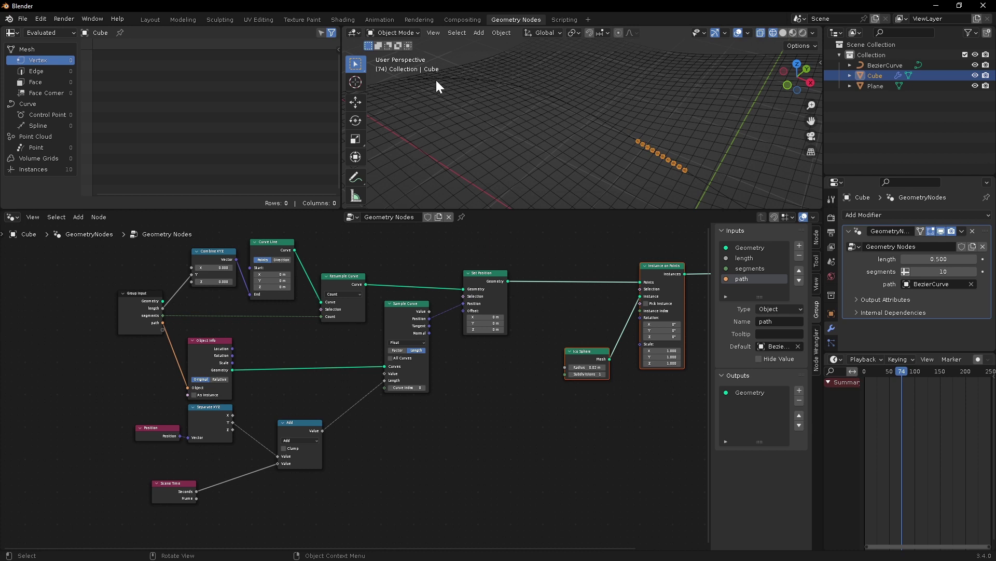
mouse_move(875, 378)
mouse_down()
mouse_move(893, 378)
mouse_move(863, 379)
mouse_up()
Step: Move Scene Time away from the other nodes and feed its Seconds into a new Fraction math node
middle_drag(354, 478, 494, 418)
scroll(422, 416, up, 1)
middle_drag(422, 415, 486, 414)
drag(373, 428, 220, 449)
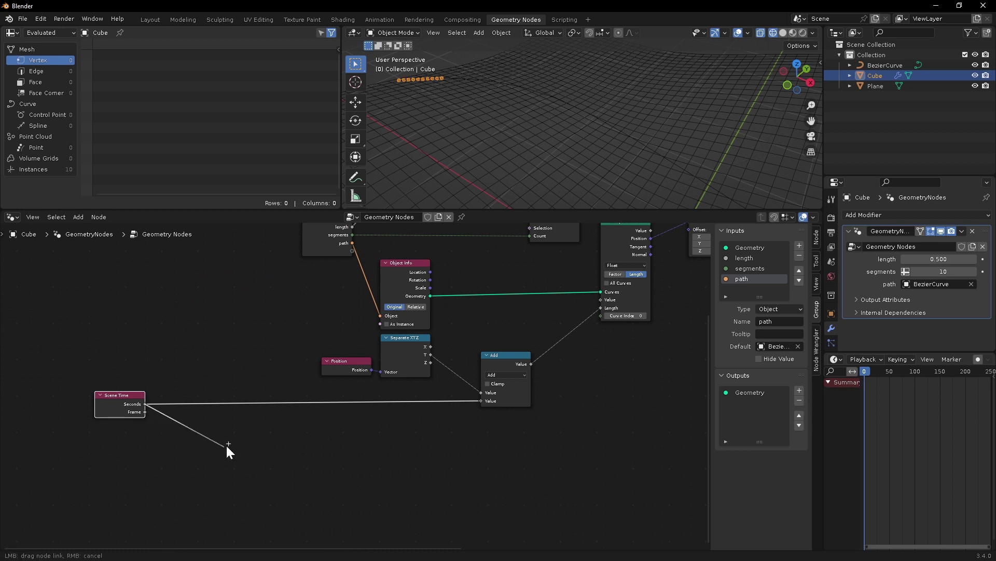
text(fr)
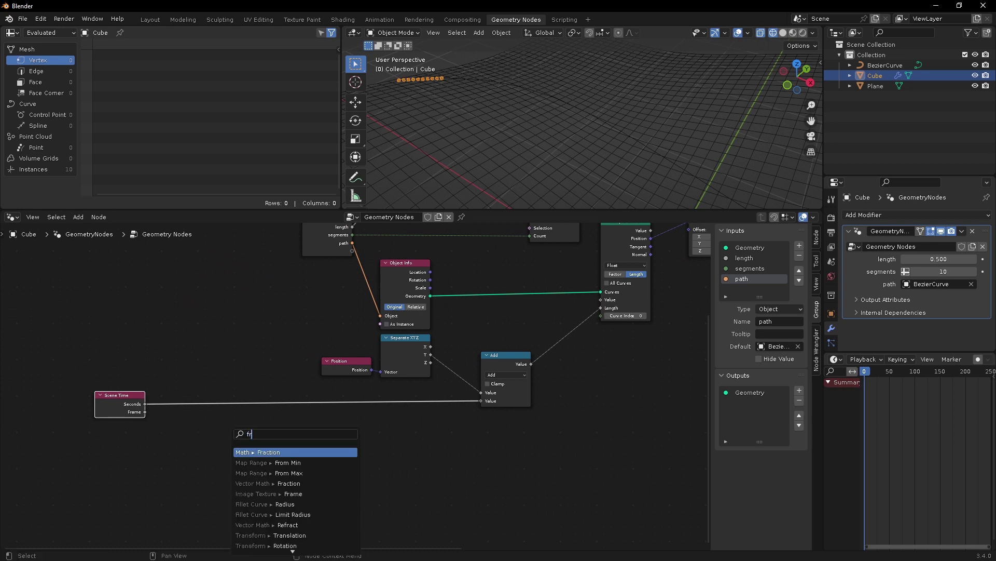
key(Return)
click(259, 435)
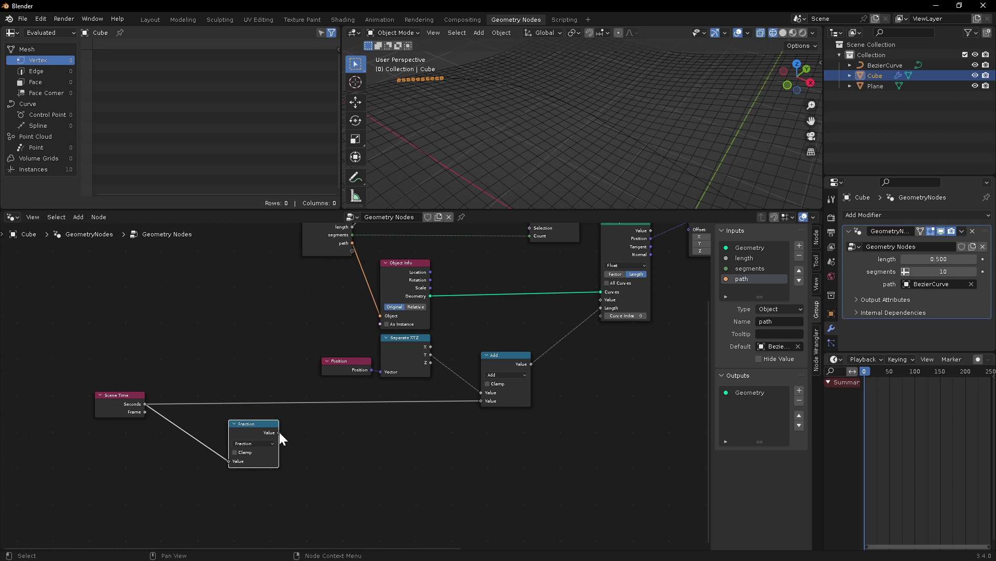
drag(246, 426, 240, 421)
Step: Feed Scene Time's Seconds into a new Floor math node placed below the Fraction node
drag(145, 403, 230, 489)
text(floor)
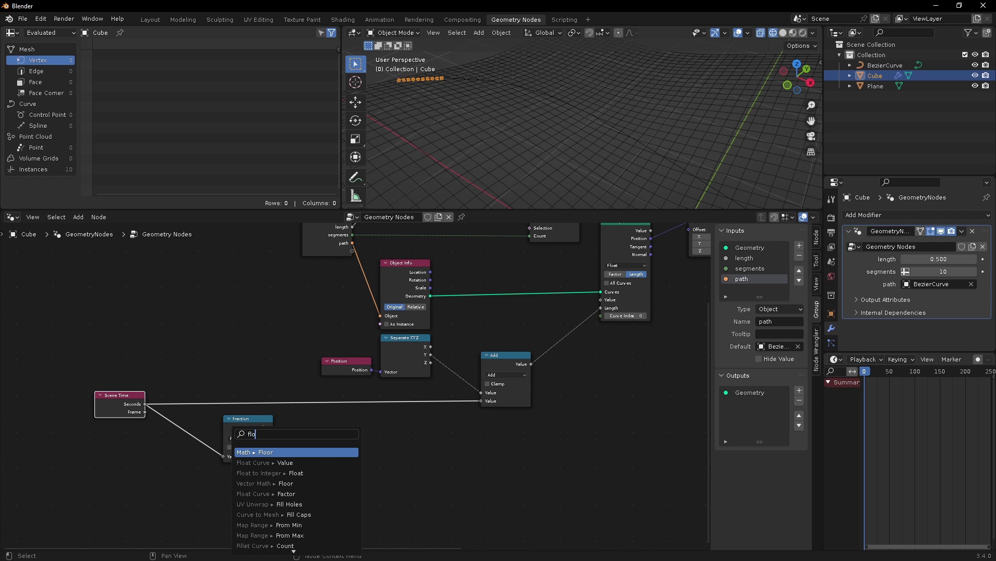
key(Return)
click(249, 440)
middle_drag(291, 455, 289, 435)
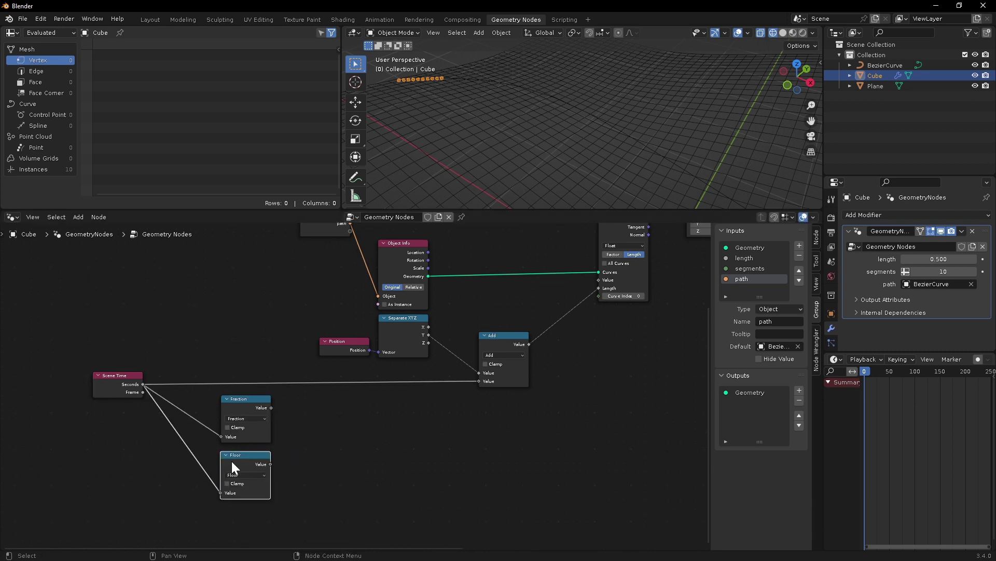
Step: Sum the Fraction and Floor outputs in a new Add node, and use it instead of Seconds in the Add driving Sample Curve's Length
drag(270, 407, 408, 420)
drag(409, 420, 410, 421)
text(add)
key(Return)
click(324, 411)
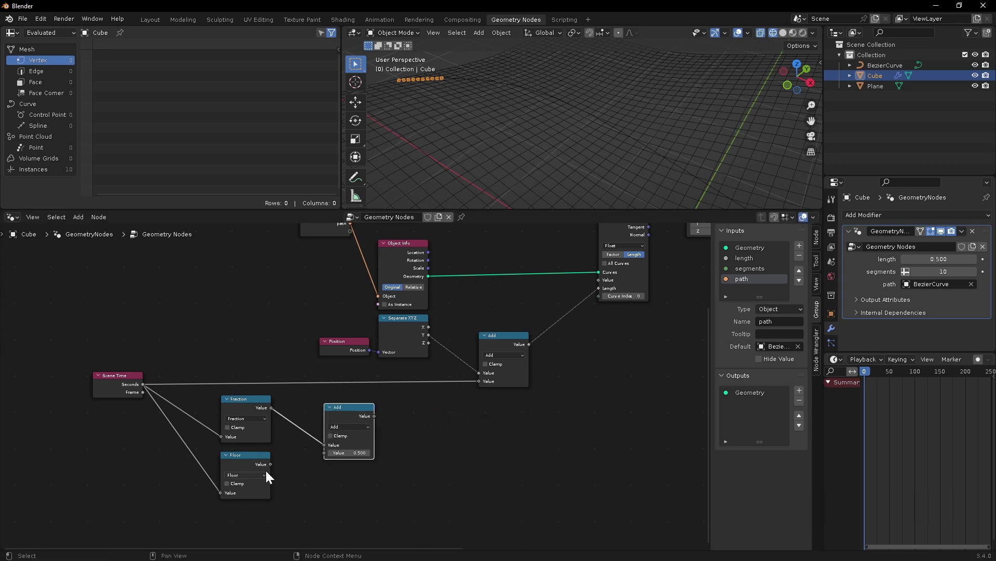
drag(271, 465, 323, 454)
drag(359, 420, 479, 379)
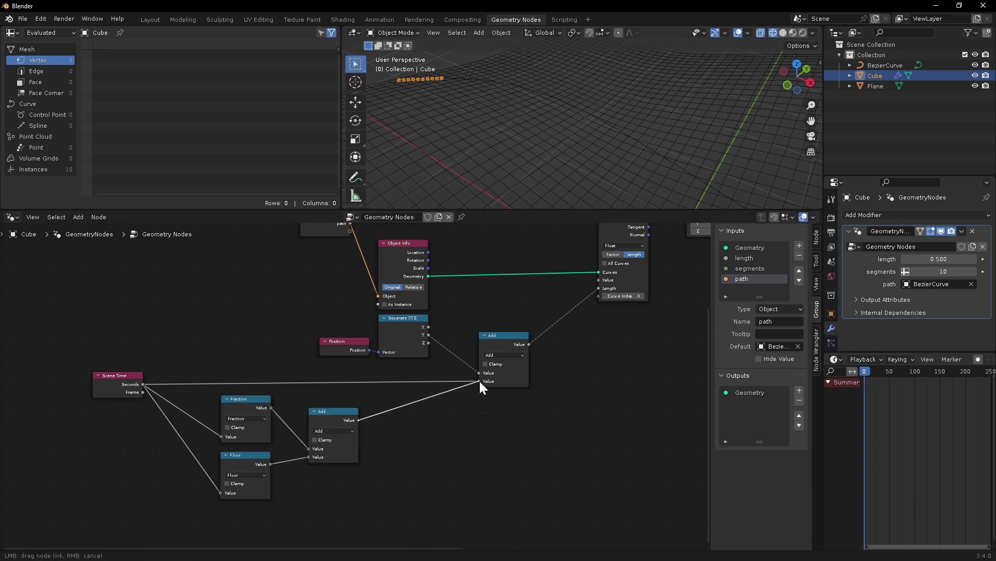
key(space)
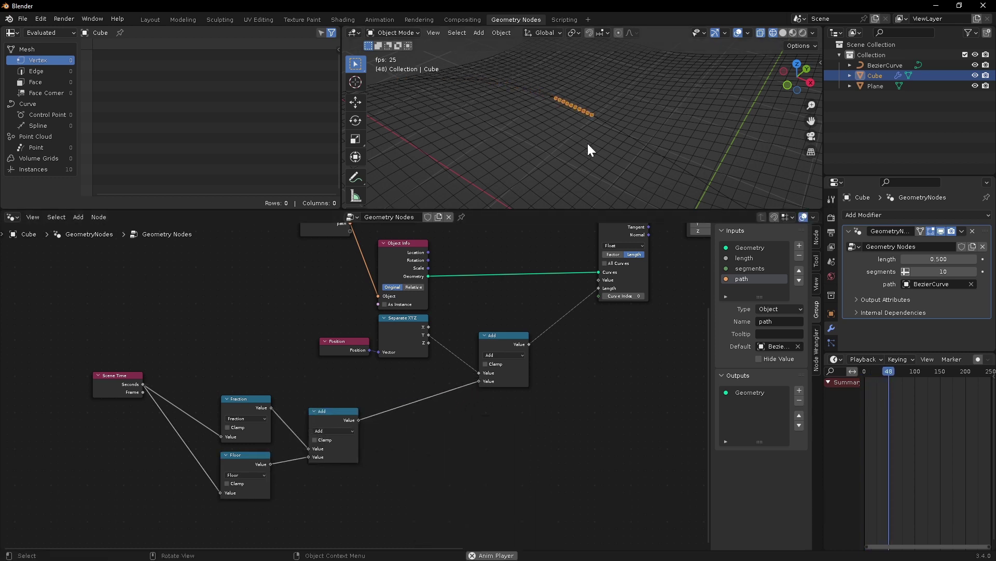
key(space)
Step: Insert a Map Range node with From Max 0.5 between Fraction and Add, and test the playback before rewinding to frame 0
drag(504, 336, 542, 341)
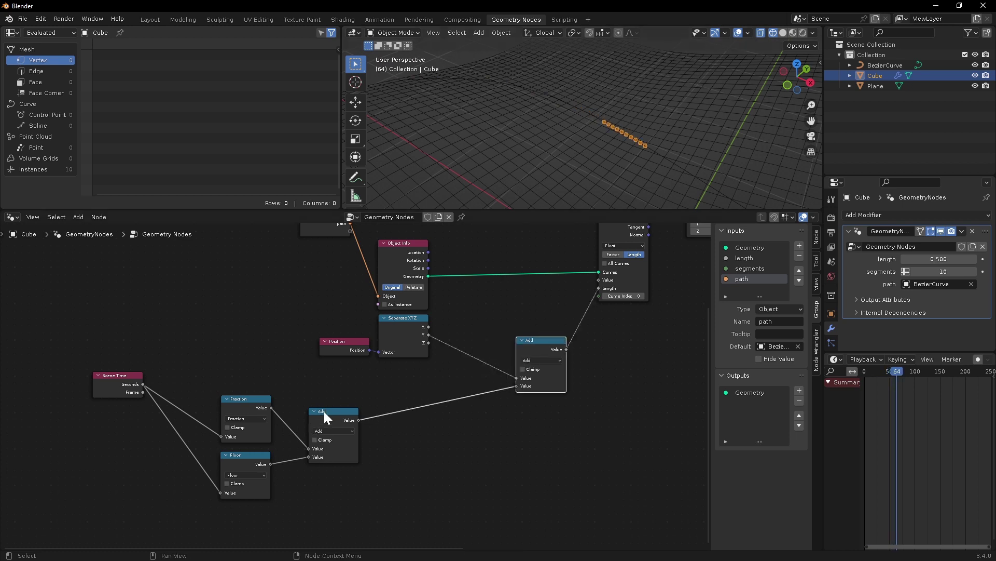
drag(324, 412, 401, 404)
text(map)
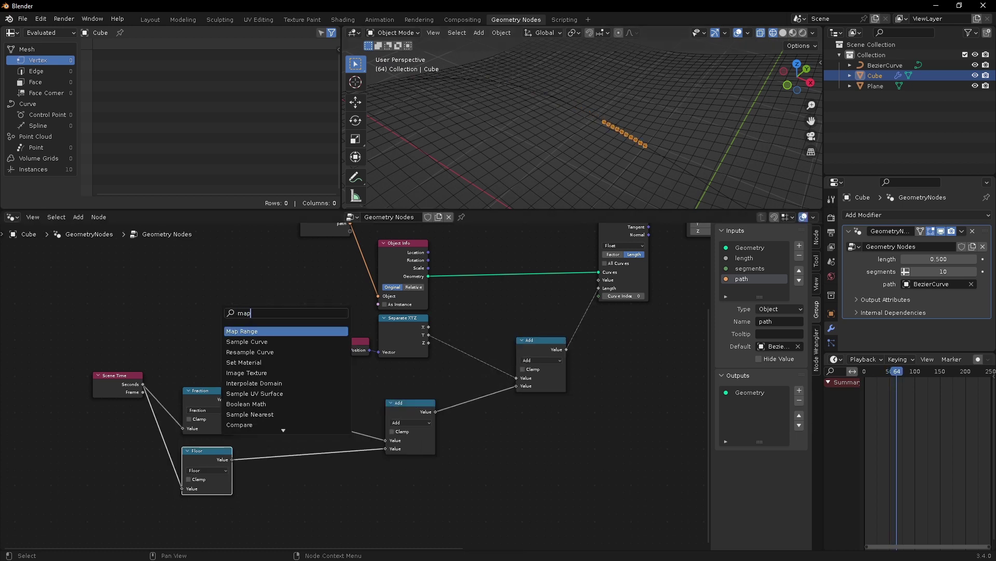
key(Return)
click(286, 412)
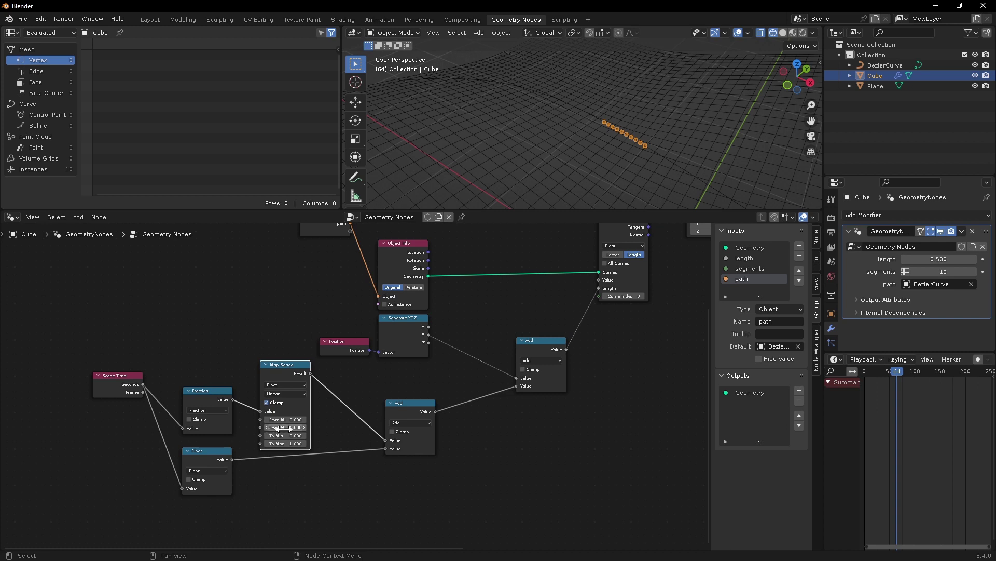
click(284, 427)
text(0.5)
key(Return)
drag(408, 403, 405, 413)
key(space)
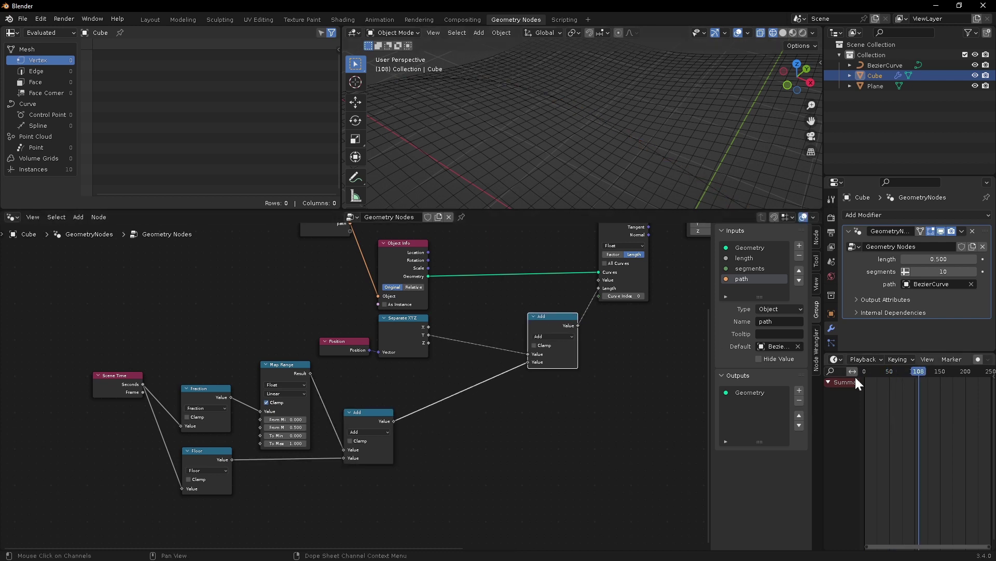
drag(918, 372, 859, 373)
Step: Insert a Multiply node with value 0.1 between the two Add nodes and play the animation
drag(394, 421, 468, 418)
text(mul)
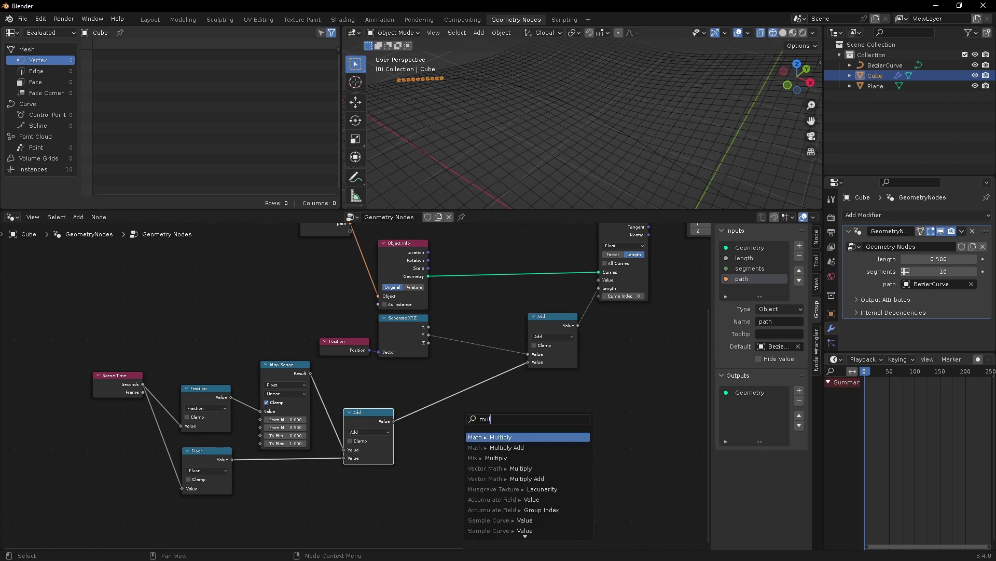
key(Return)
click(437, 407)
click(453, 446)
text(0.1)
key(Return)
drag(485, 407, 427, 384)
key(space)
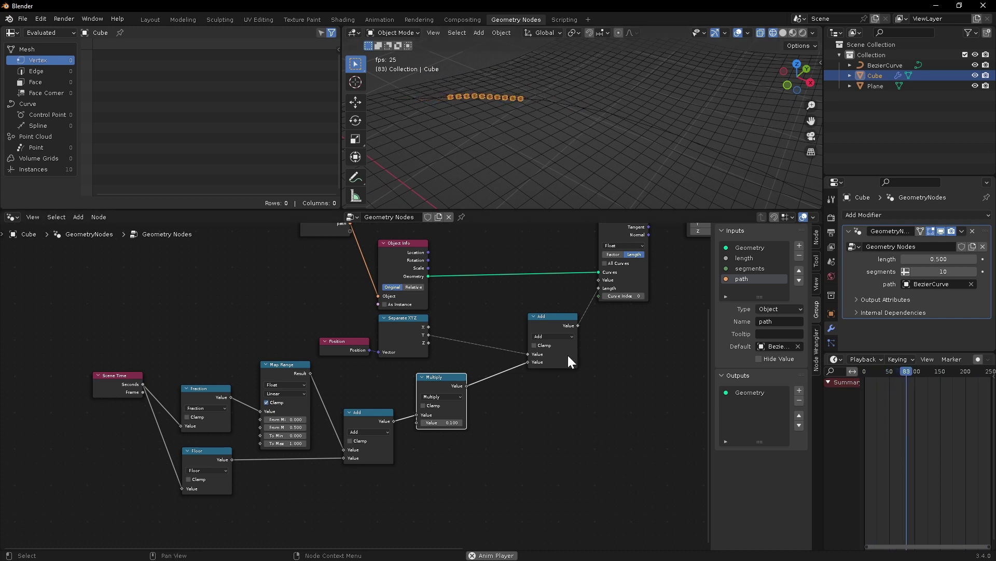
Step: Insert a second Map Range node set to Smoother Step between the first Map Range and Add, and test the playback
key(space)
drag(275, 364, 244, 372)
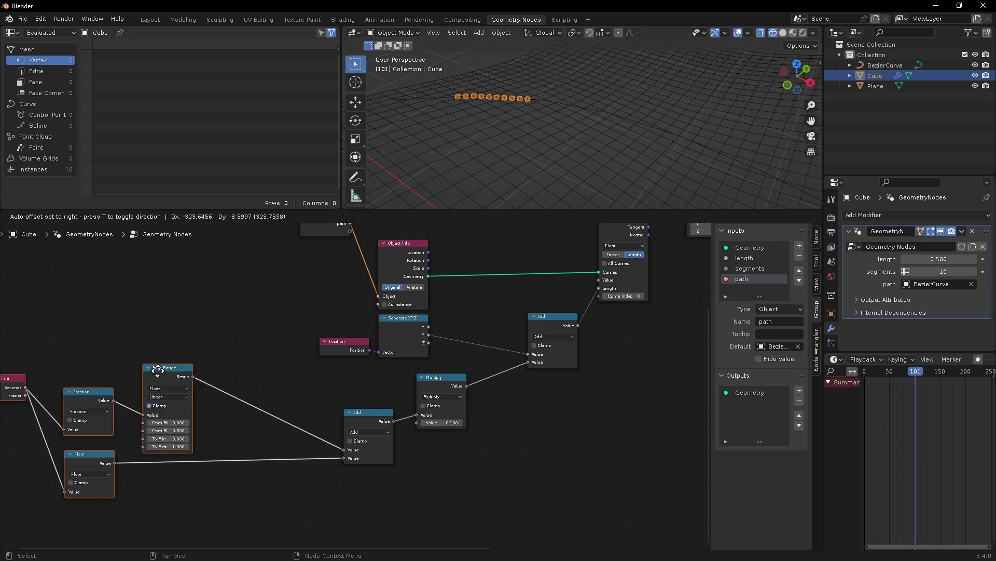
click(164, 342)
text(map)
key(Return)
click(244, 321)
drag(274, 311, 343, 449)
drag(240, 311, 255, 353)
click(261, 372)
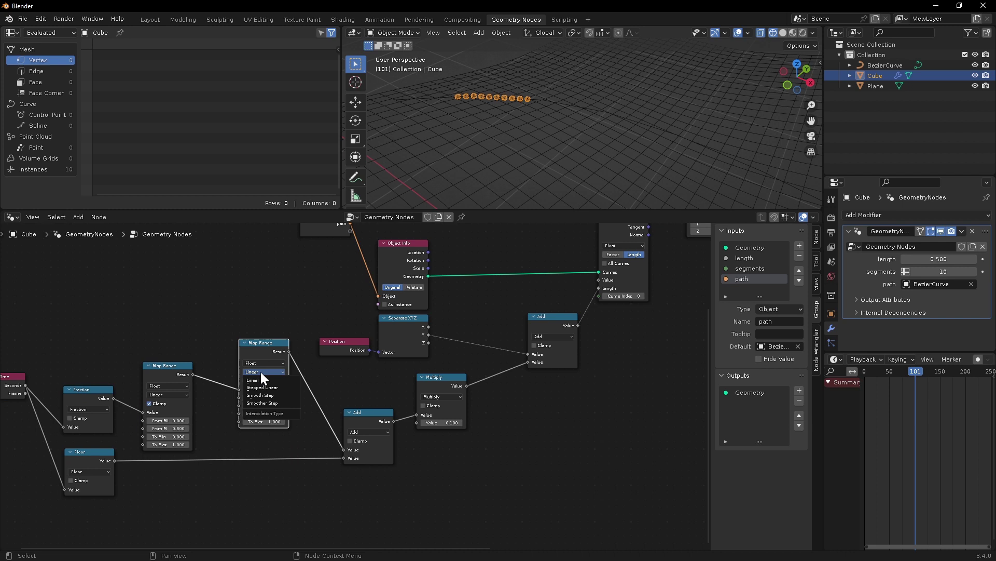
click(257, 403)
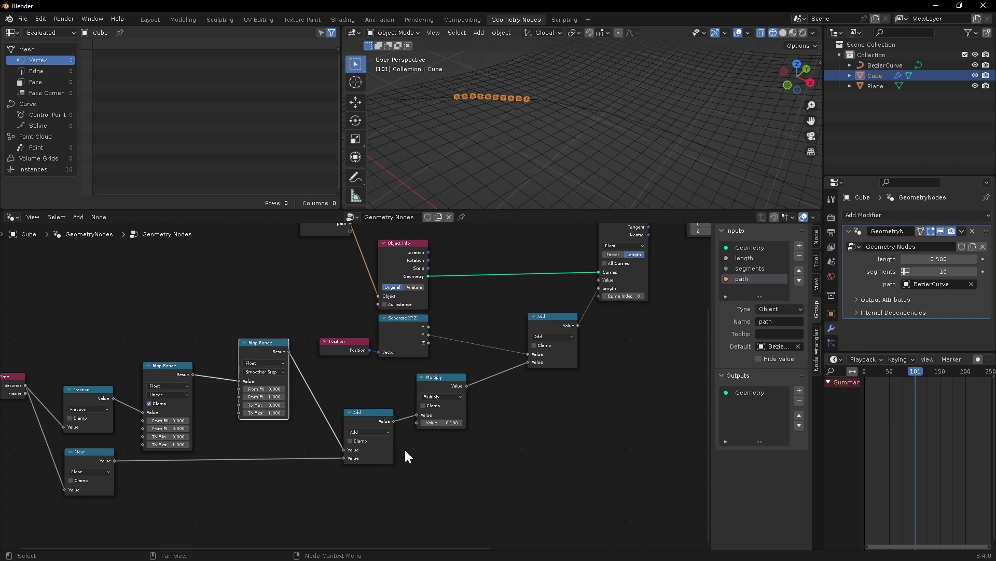
key(space)
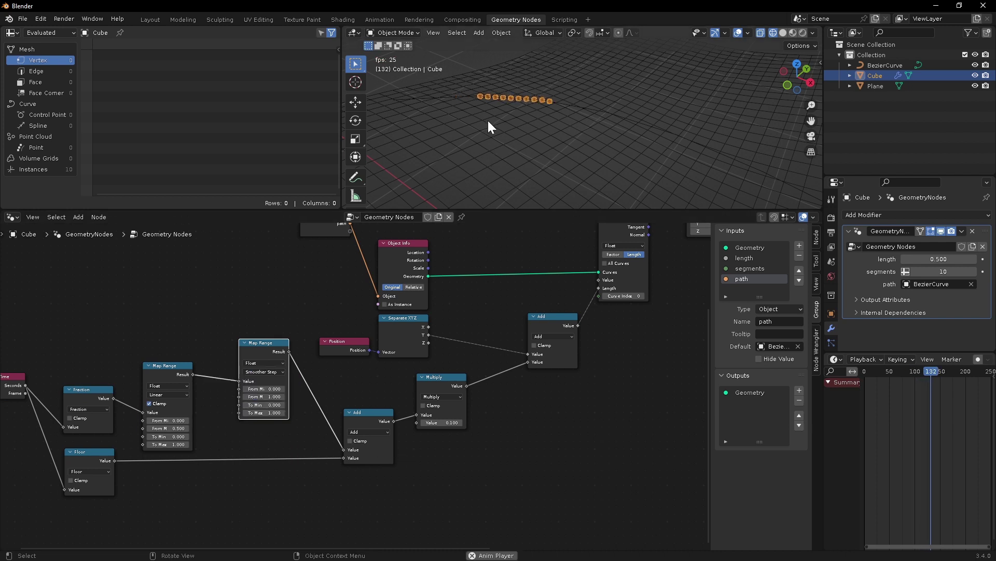
key(space)
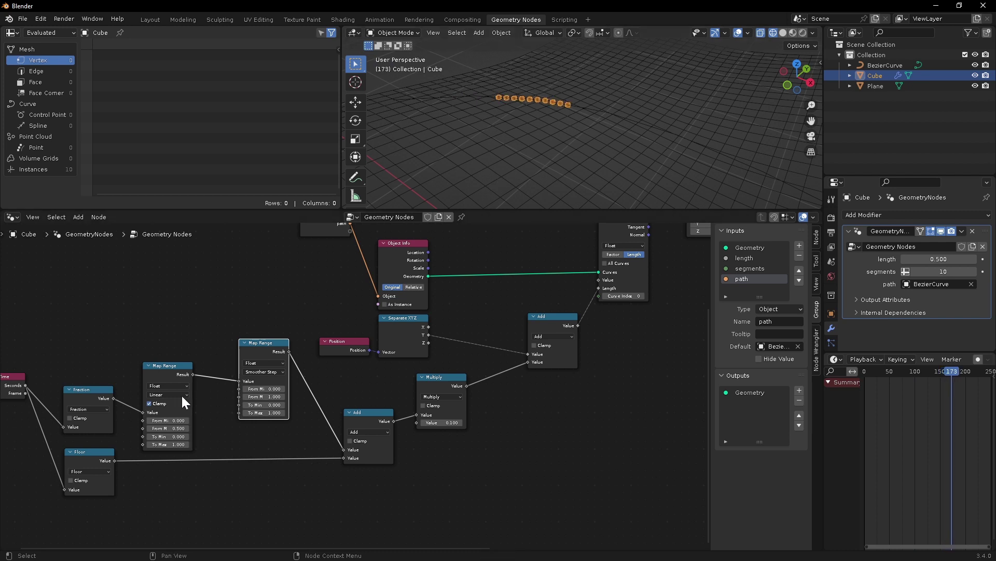
Step: Move the Smoother Step Map Range closer to the Linear one, and play the animation again
click(167, 393)
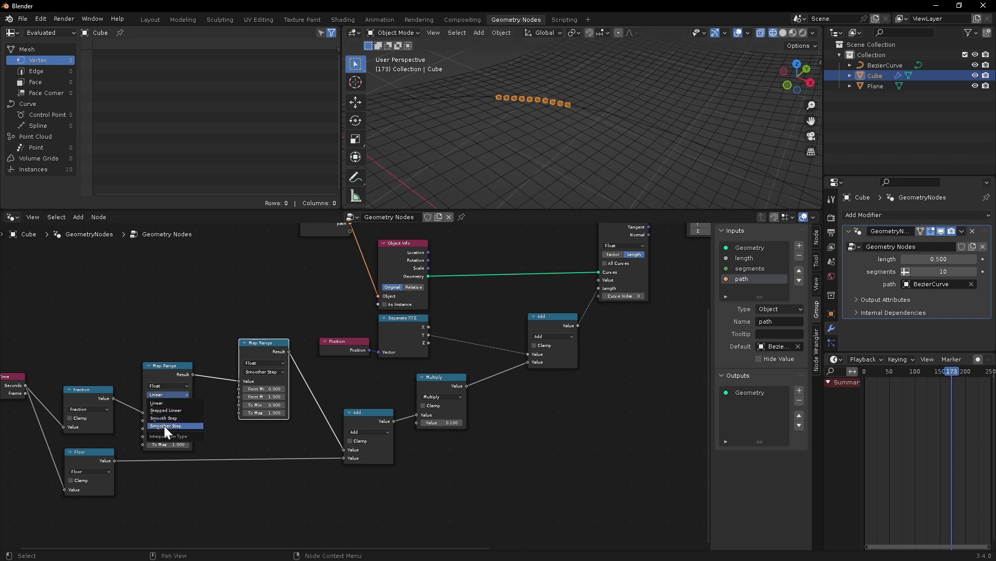
click(159, 363)
drag(268, 342, 257, 342)
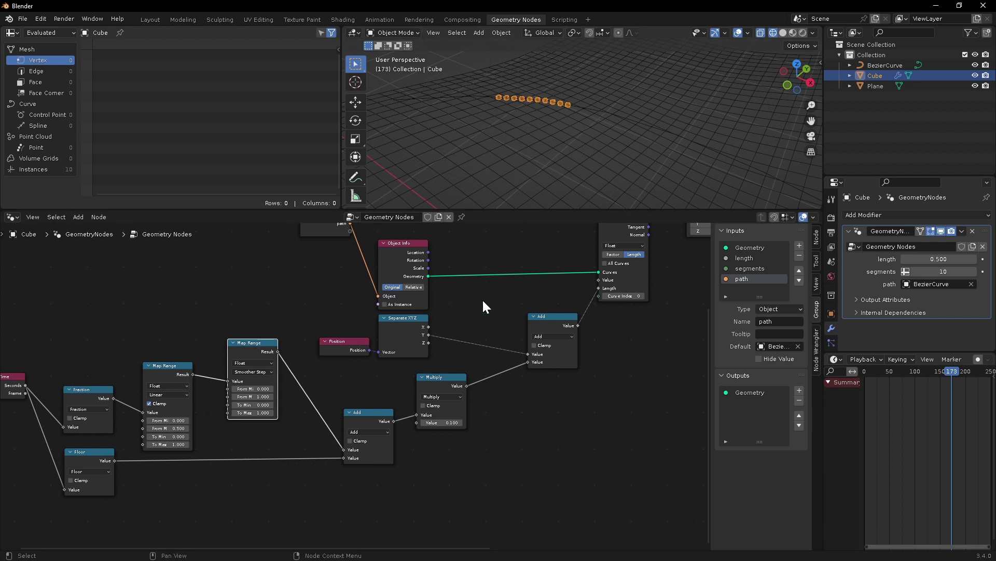
drag(255, 341, 242, 352)
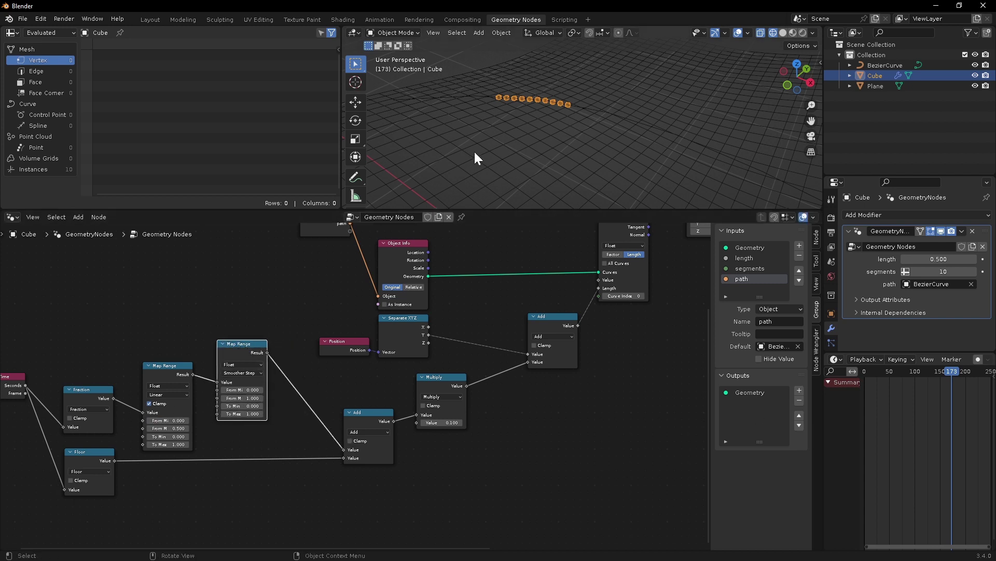
key(space)
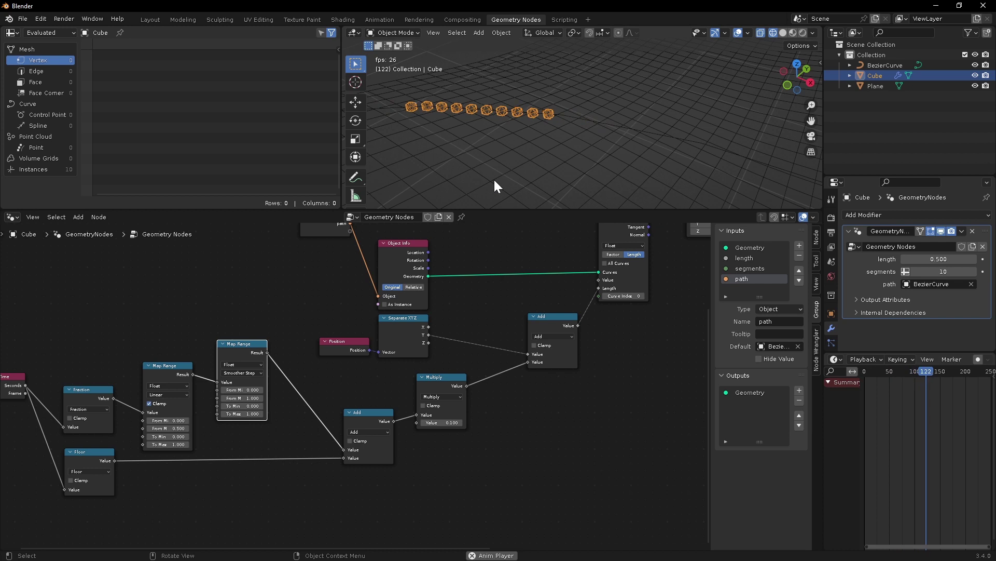
key(space)
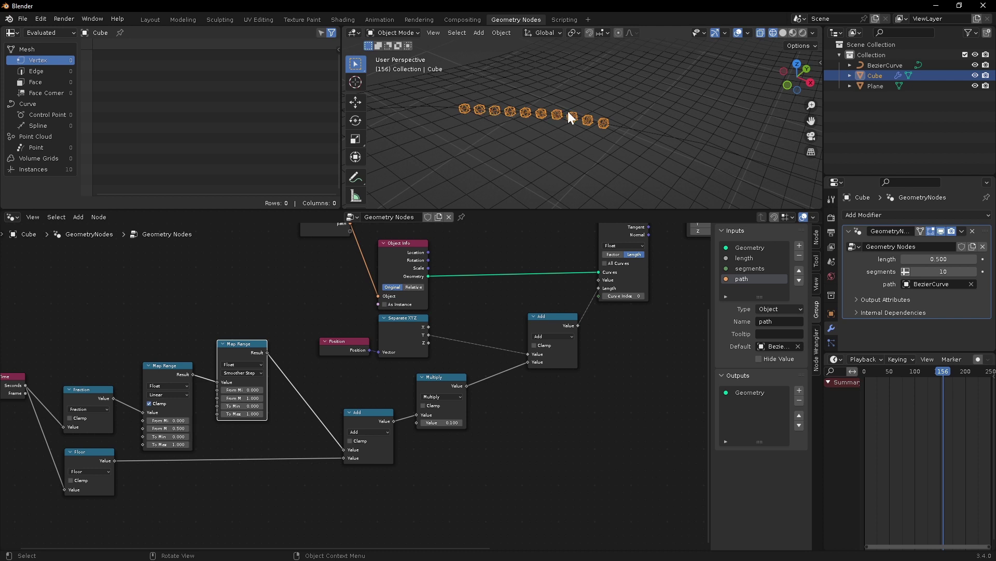
Step: Move Scene Time further from the Fraction and Floor nodes, and merge its two Seconds links through one reroute point
drag(245, 369, 104, 374)
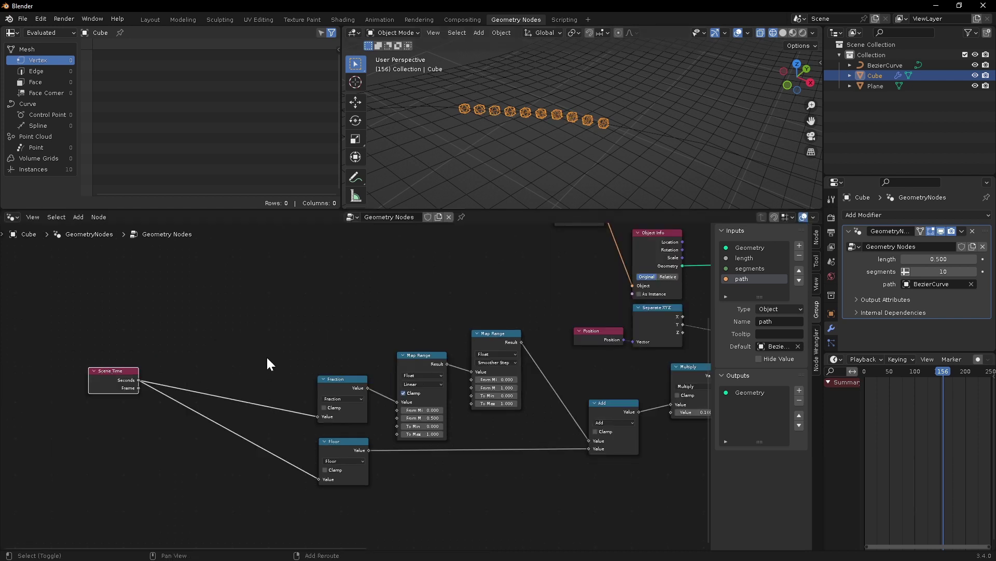
shift+right_drag(265, 361, 250, 464)
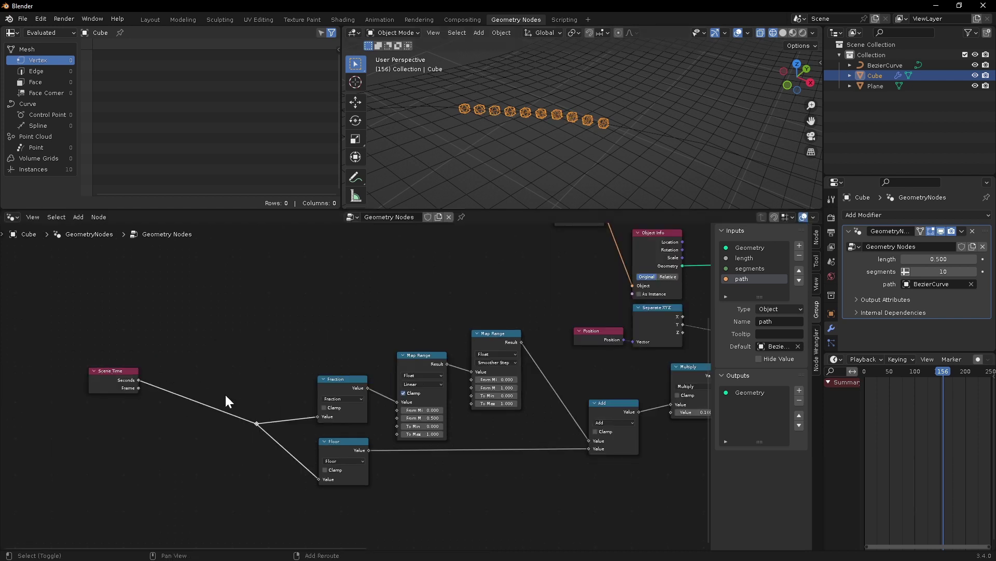
drag(257, 424, 261, 382)
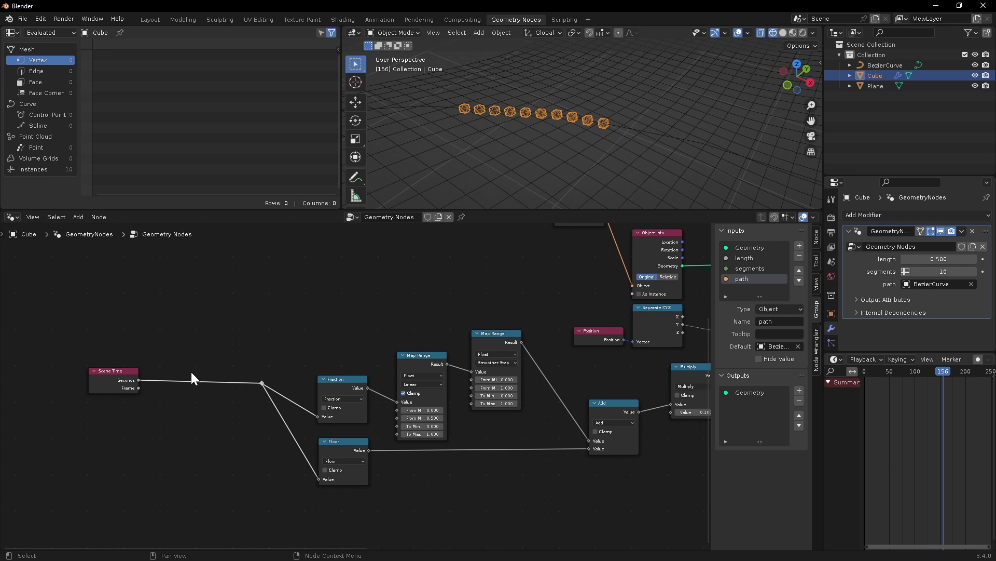
drag(101, 372, 59, 373)
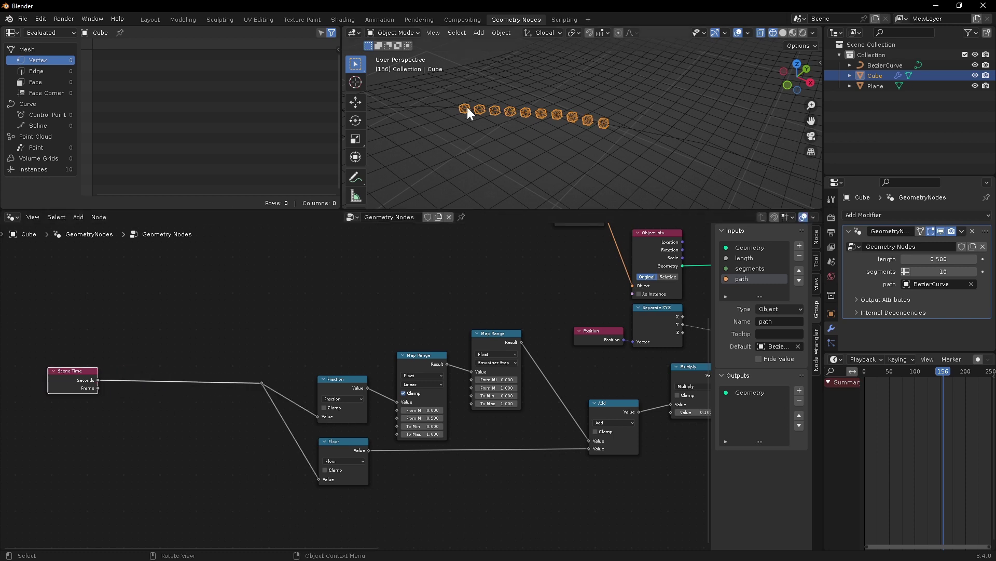
Step: Add an Index node above the Scene Time node
middle_drag(172, 461, 207, 485)
key(shift+a)
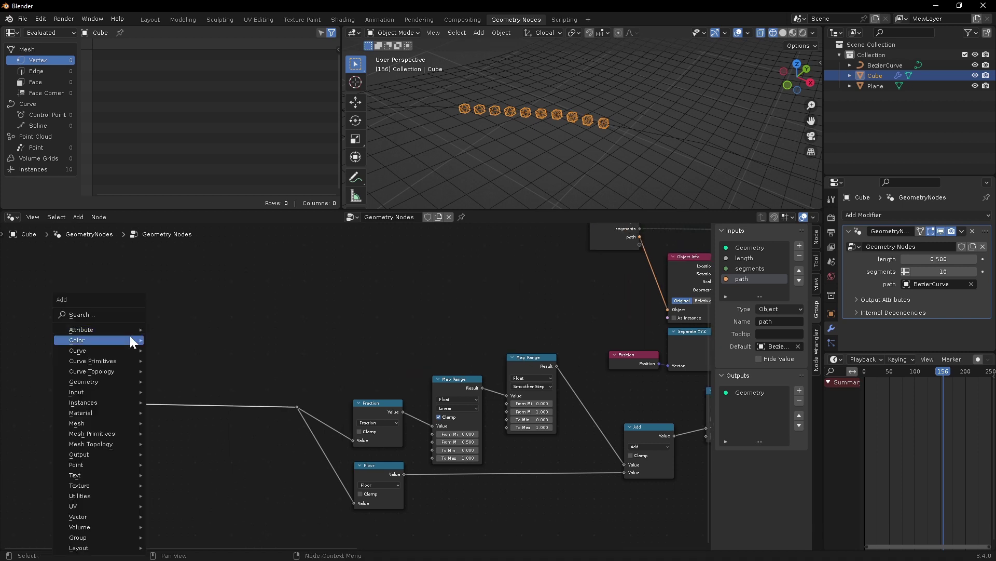
text(index)
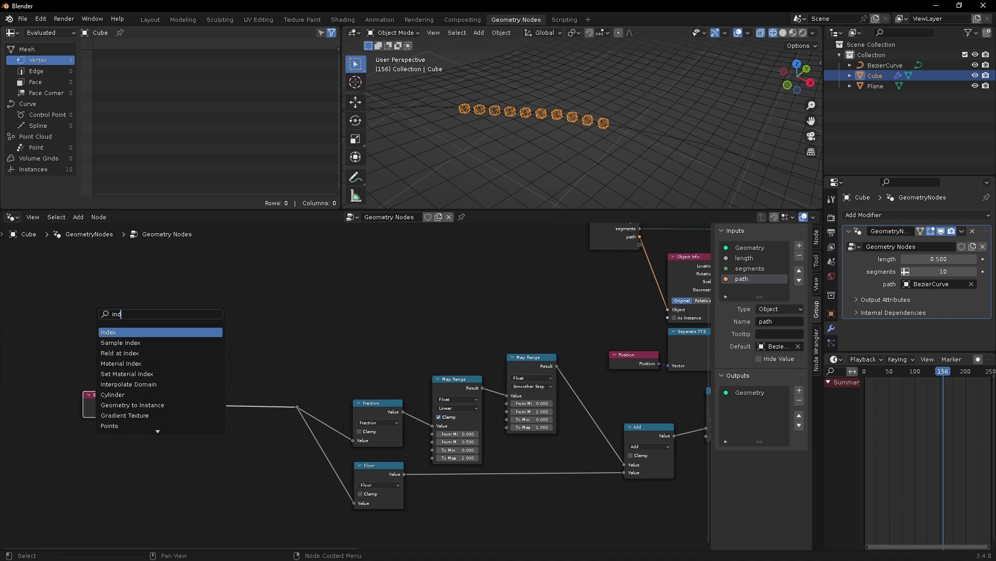
key(Return)
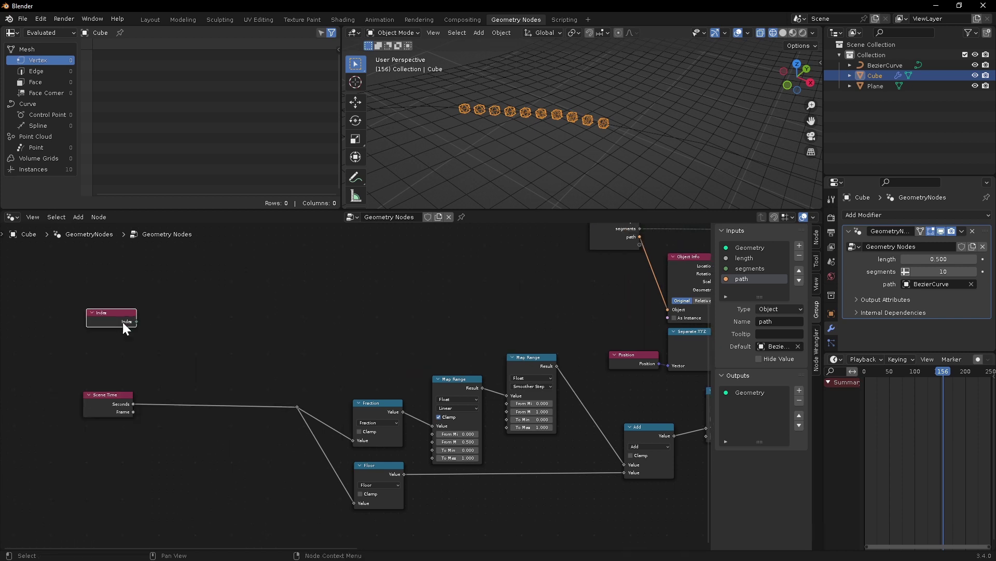
drag(124, 325, 104, 306)
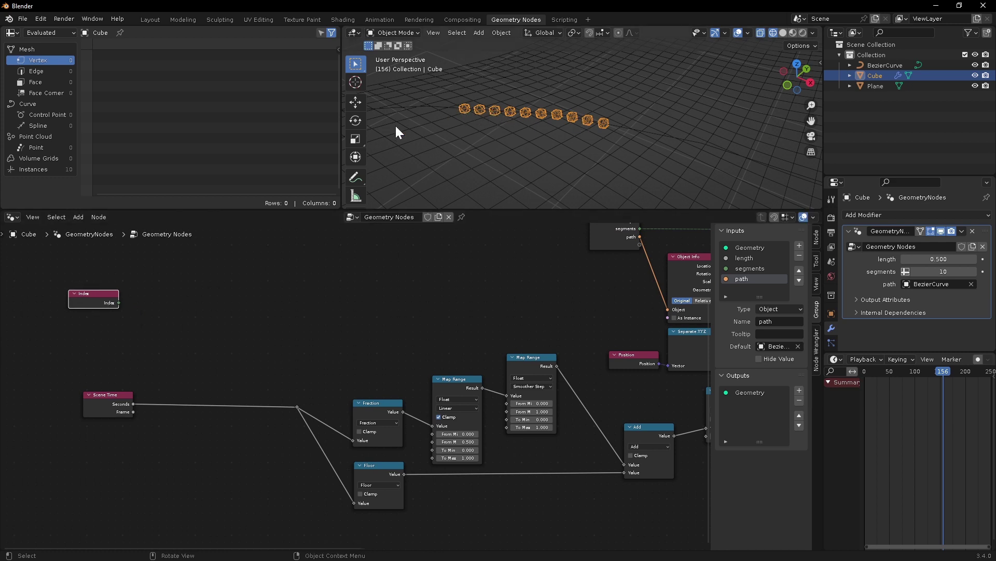
drag(107, 297, 123, 292)
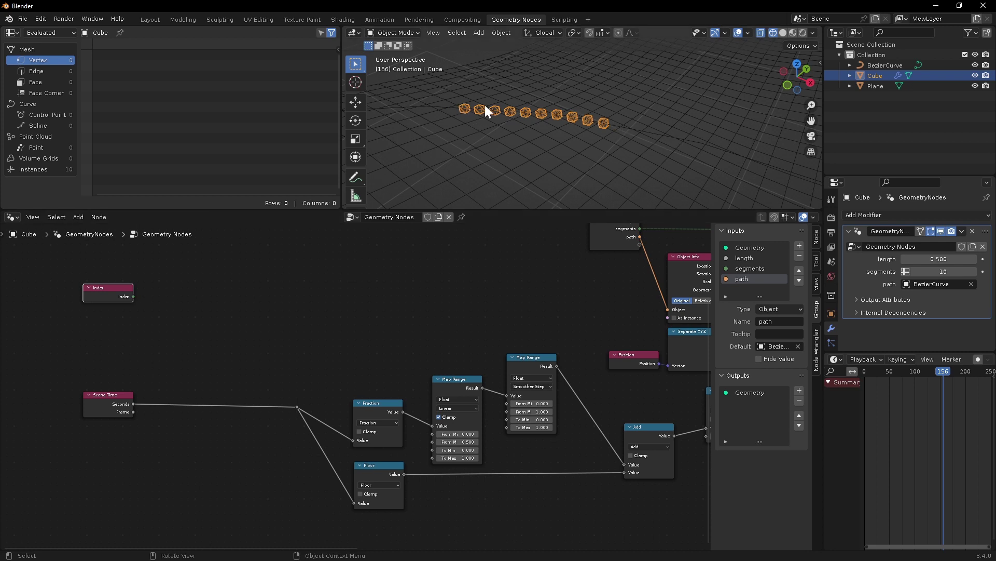
Step: Feed Index into a new Multiply node with value 0.1
drag(133, 297, 208, 303)
text(mult)
click(207, 322)
double_click(180, 327)
text(.1)
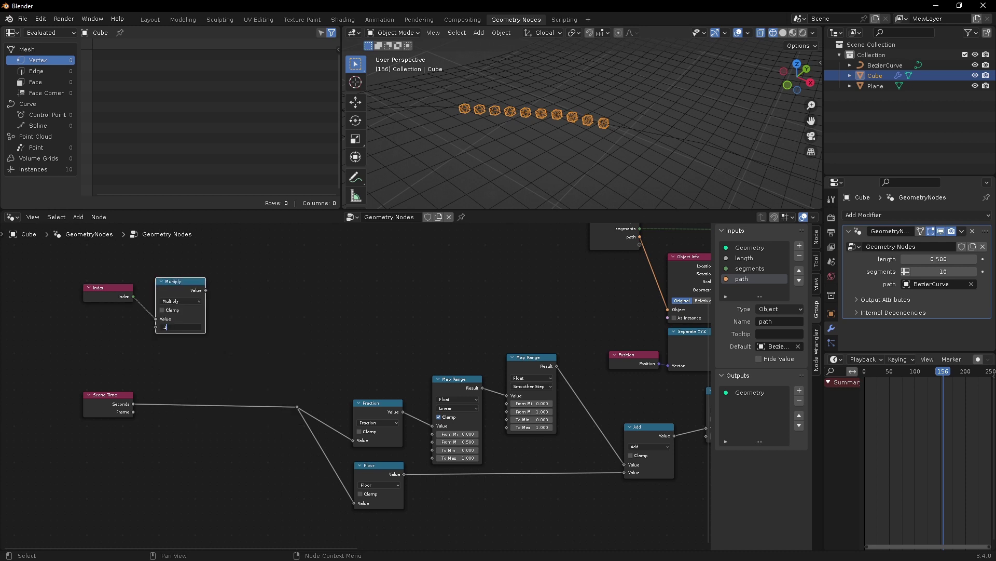
drag(183, 296, 208, 309)
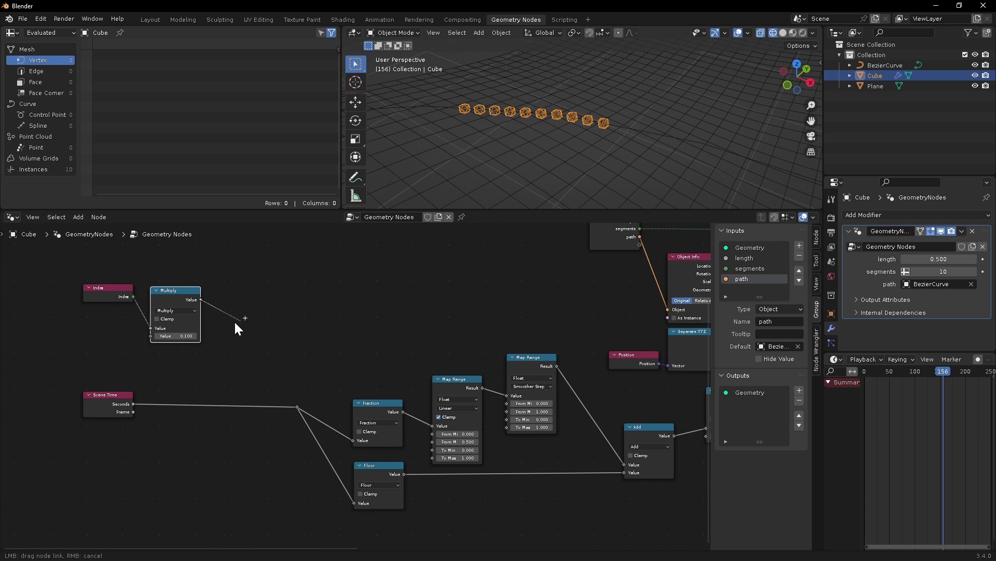
Step: Subtract the multiplied Index from Scene Time's Seconds in a new Subtract node feeding the reroute, with Index and Multiply placed below Scene Time
drag(238, 356, 238, 356)
text(sub)
key(Return)
click(248, 364)
drag(133, 403, 225, 378)
drag(55, 265, 155, 473)
drag(240, 363, 232, 446)
drag(268, 433, 297, 407)
Step: Play the animation and set the Index Multiply node's value to 0.05
key(space)
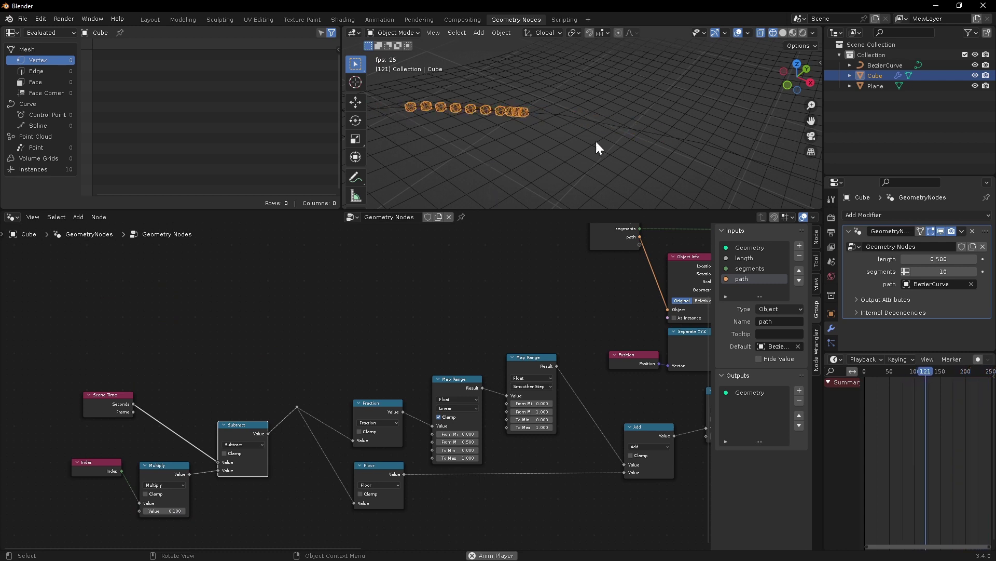
click(164, 511)
text(.05)
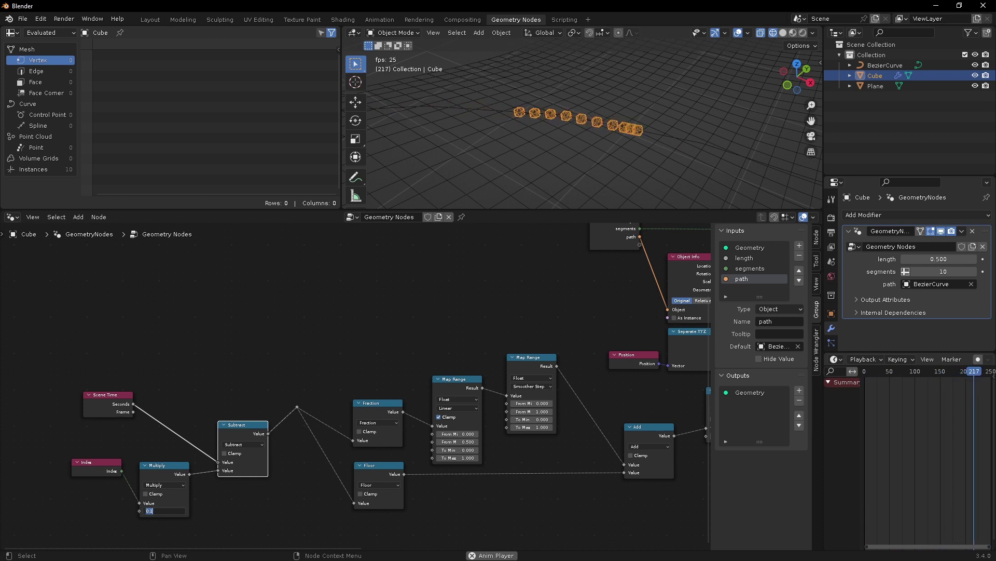
key(Return)
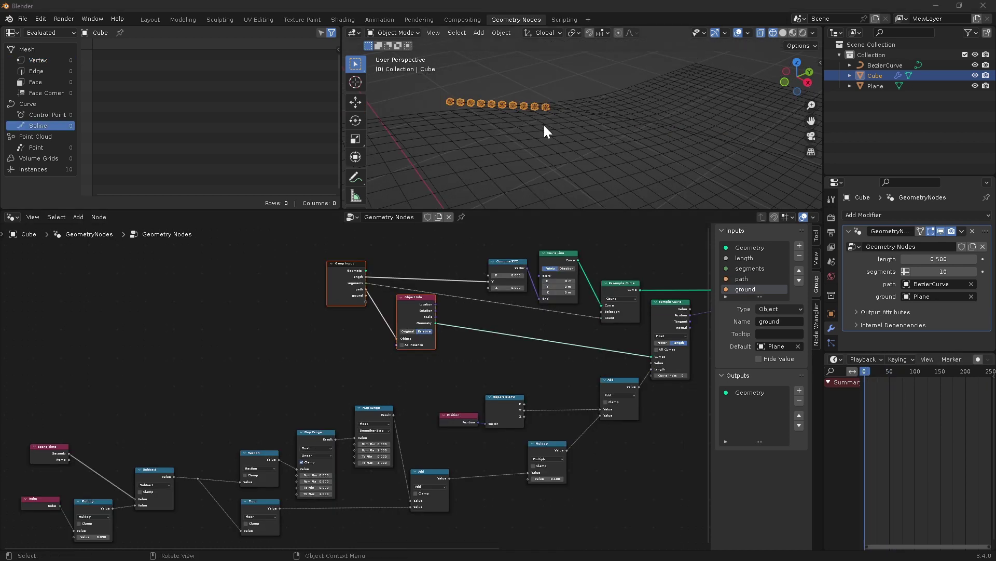
Step: Add an Object Info node for the Plane below the path's Object Info, and drive its Object from Group Input's ground
middle_drag(545, 126, 586, 97)
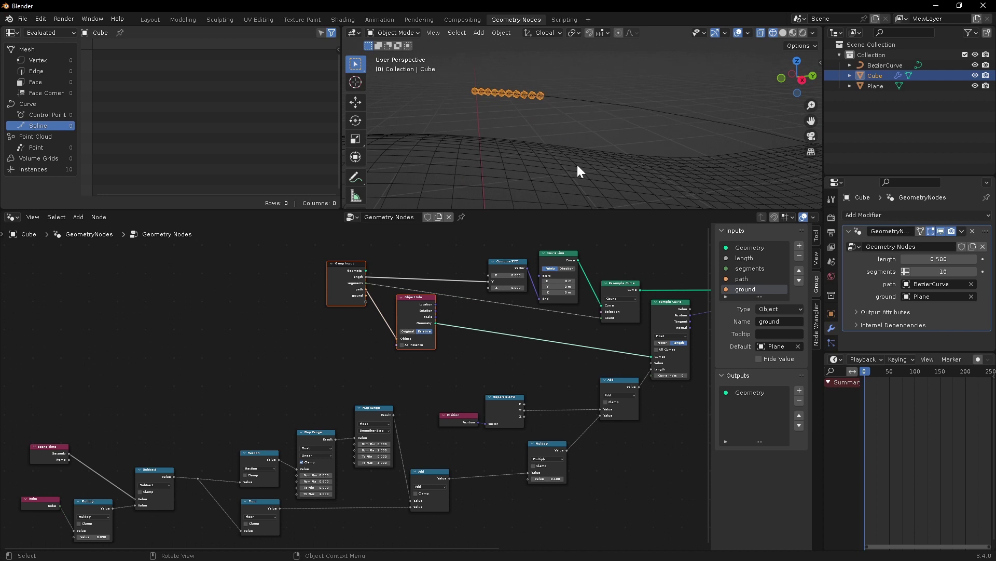
middle_drag(536, 178, 523, 125)
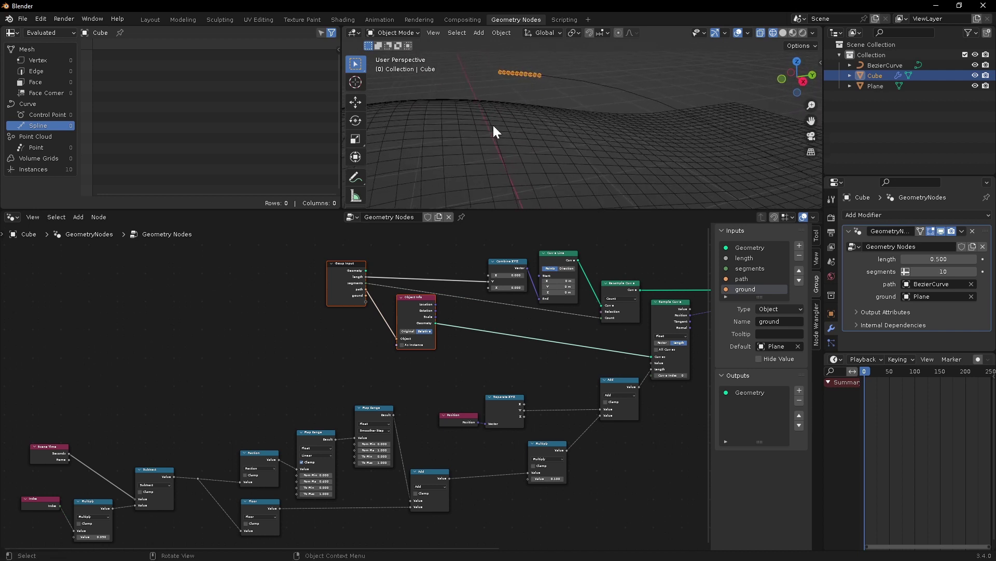
middle_drag(550, 84, 527, 95)
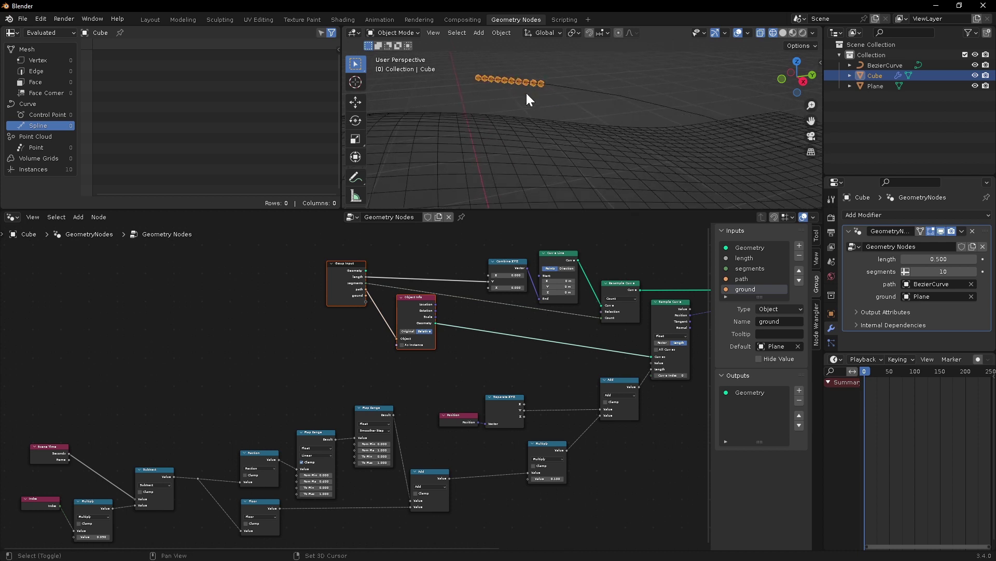
drag(875, 86, 314, 374)
drag(296, 251, 427, 311)
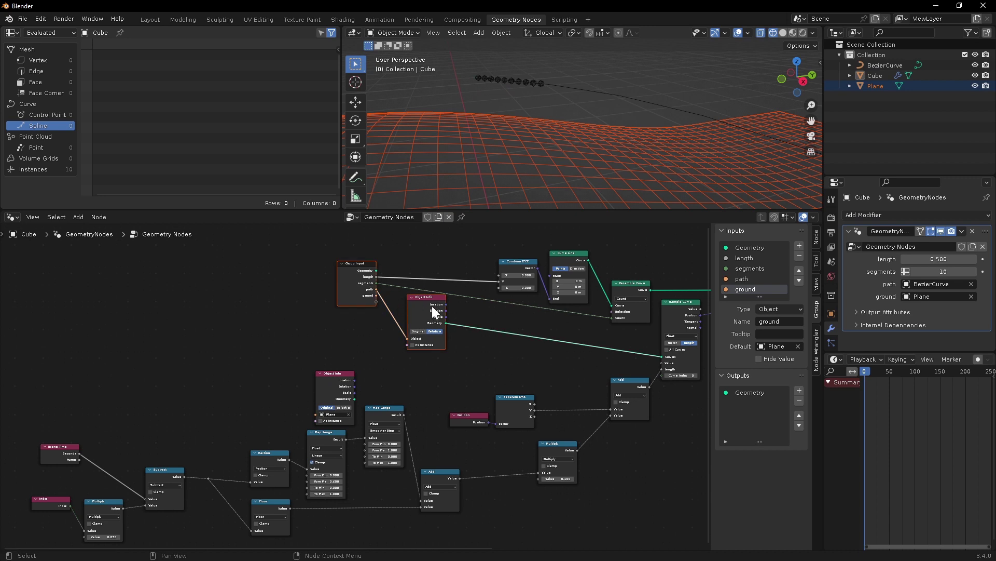
drag(433, 307, 334, 282)
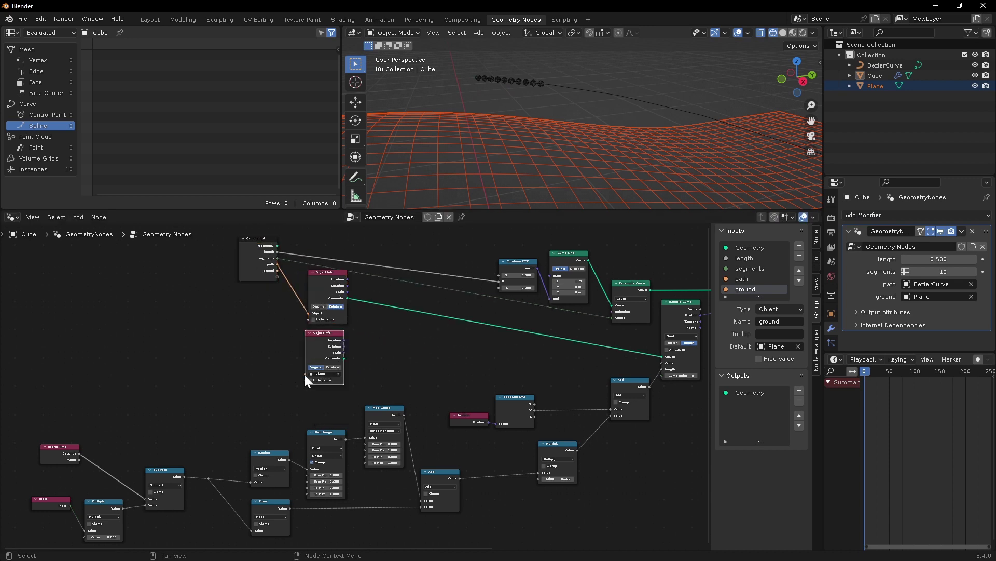
drag(305, 374, 278, 270)
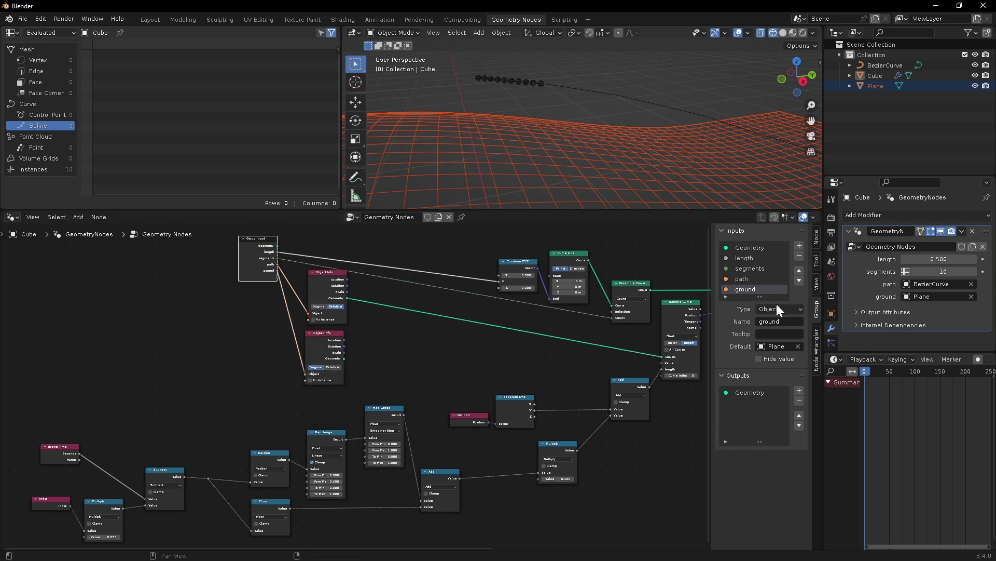
drag(307, 348, 310, 348)
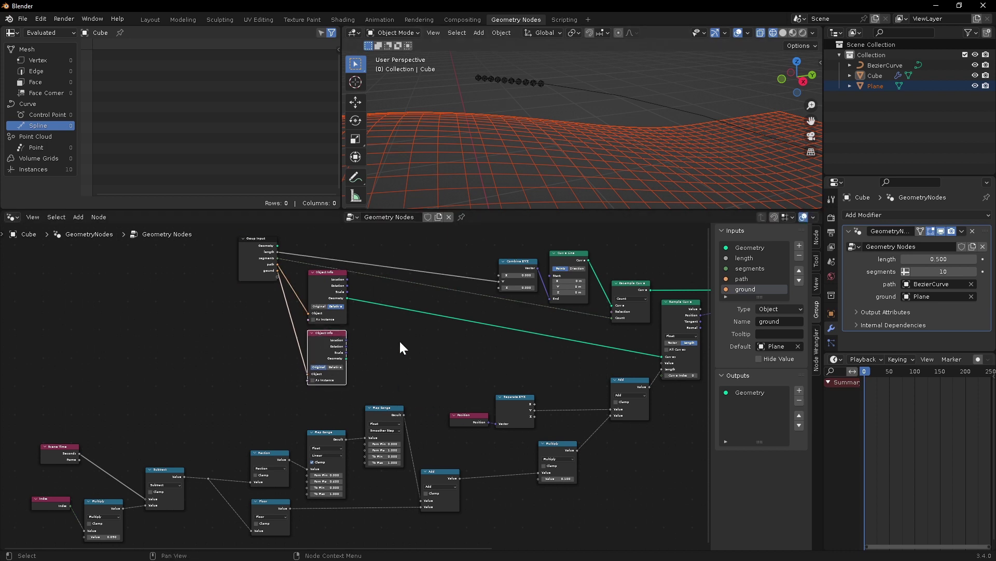
Step: Connect the ground Object Info's Geometry to the Mesh input of a new Sample Nearest Surface node
scroll(217, 419, up, 2)
drag(216, 406, 284, 388)
text(sampl)
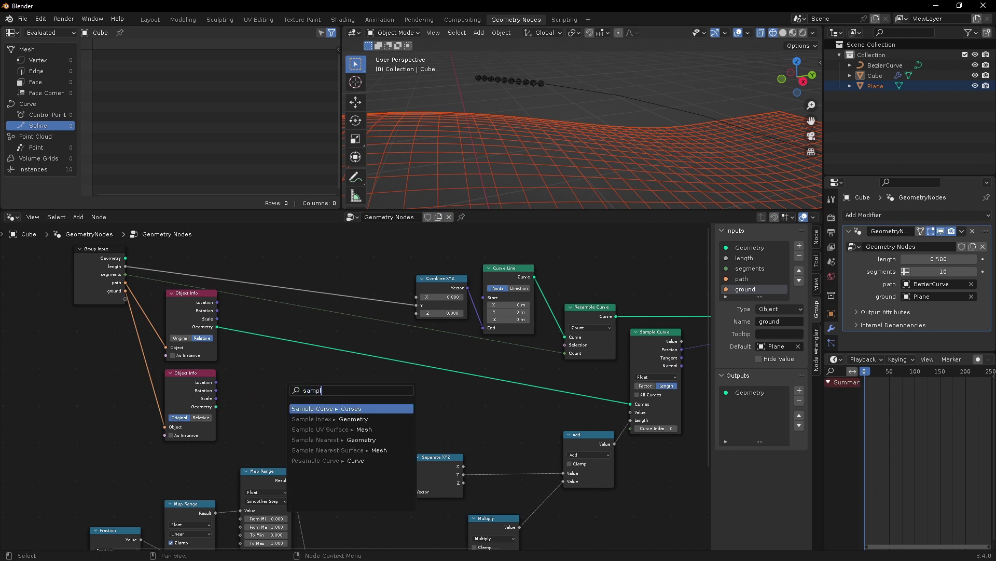
Step: Set Sample Nearest Surface to Vector and feed its Value from a new Position node below the ground's Object Info
drag(258, 412, 245, 427)
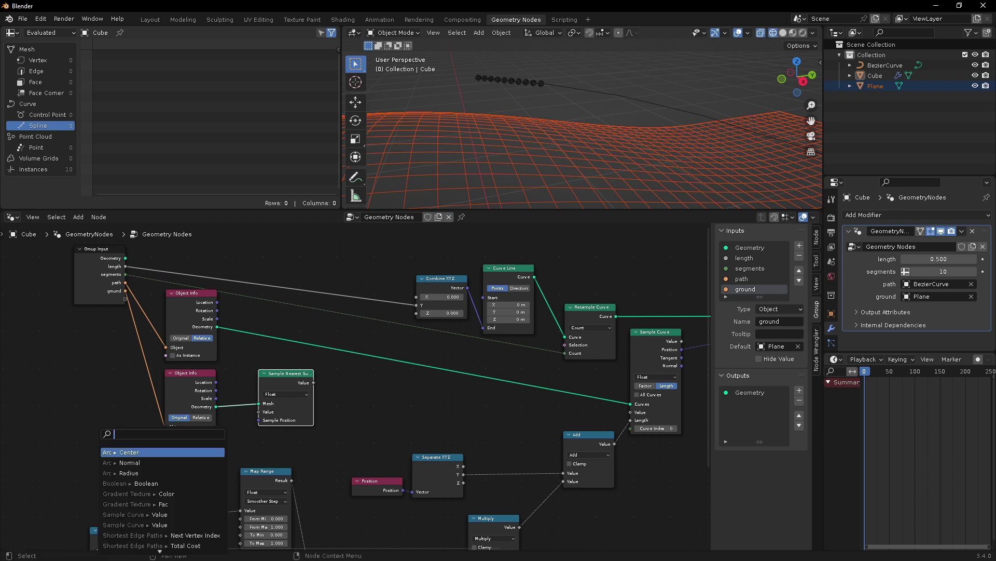
text(po)
key(Down)
key(Return)
click(213, 459)
click(285, 393)
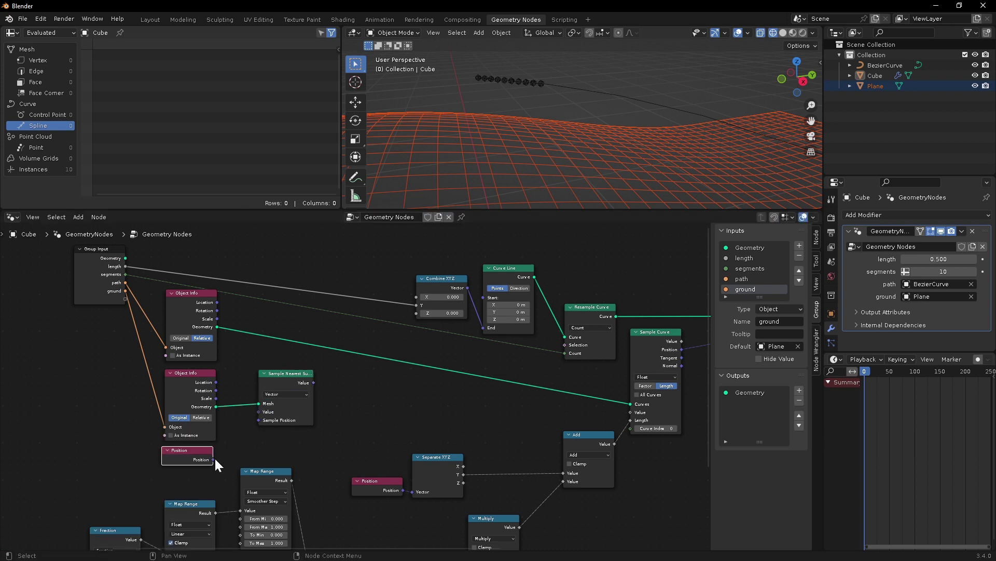
drag(214, 459, 244, 419)
middle_drag(248, 348, 239, 350)
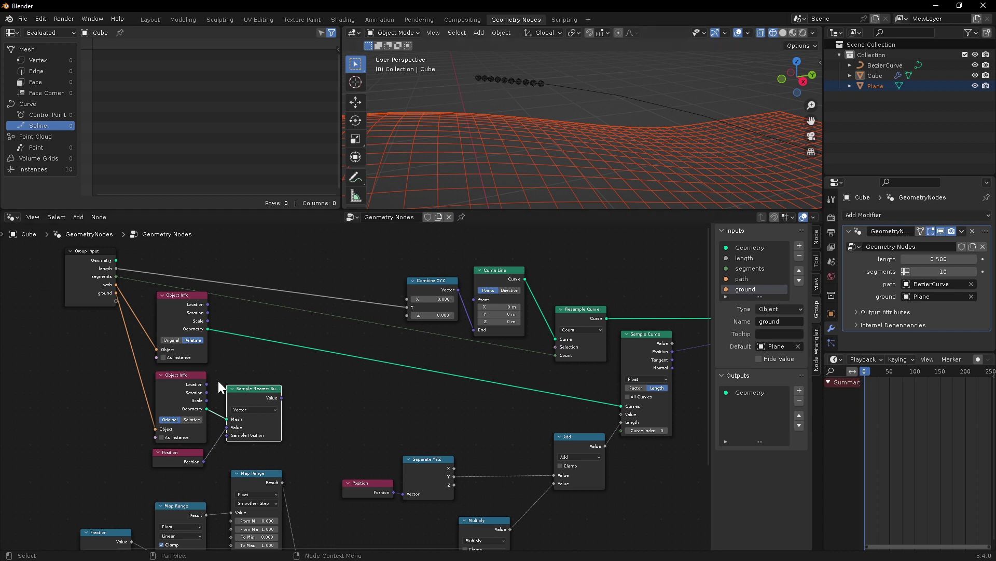
Step: Insert a Resample Curve node after the path's Object Info and set it to Length mode with 0.01 m
key(shift+a)
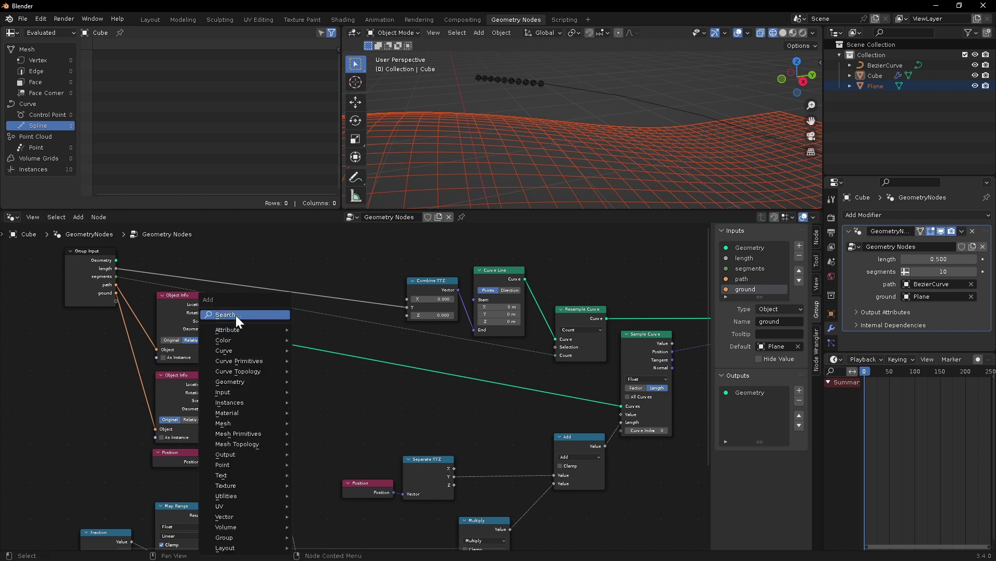
click(235, 316)
text(res)
click(293, 334)
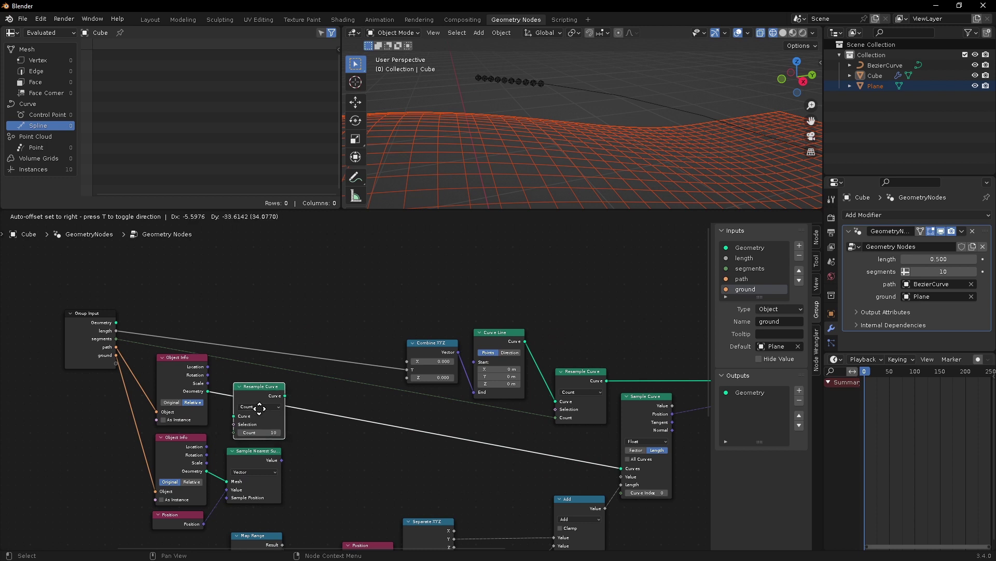
click(258, 408)
click(268, 403)
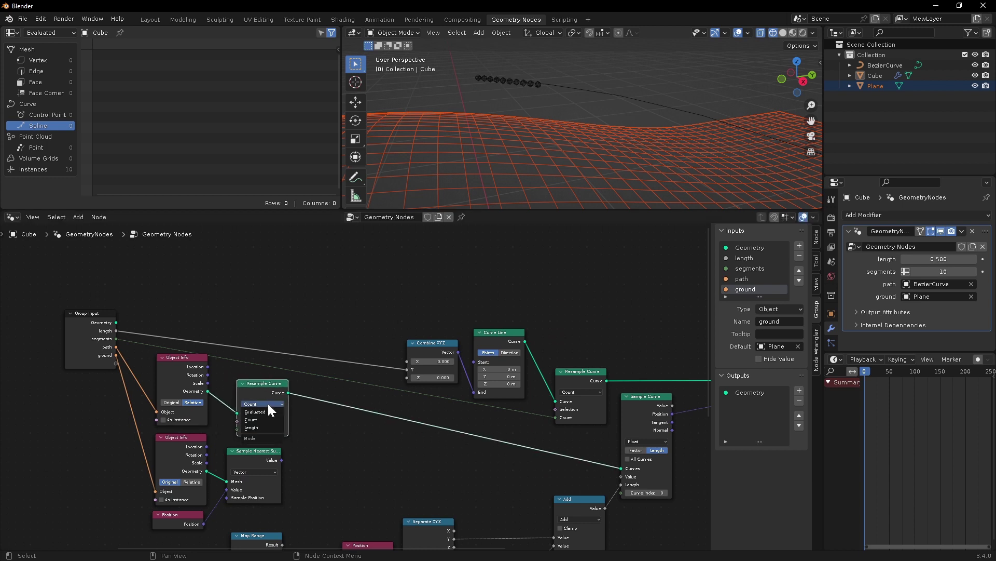
click(251, 425)
click(265, 429)
text(.01)
key(Return)
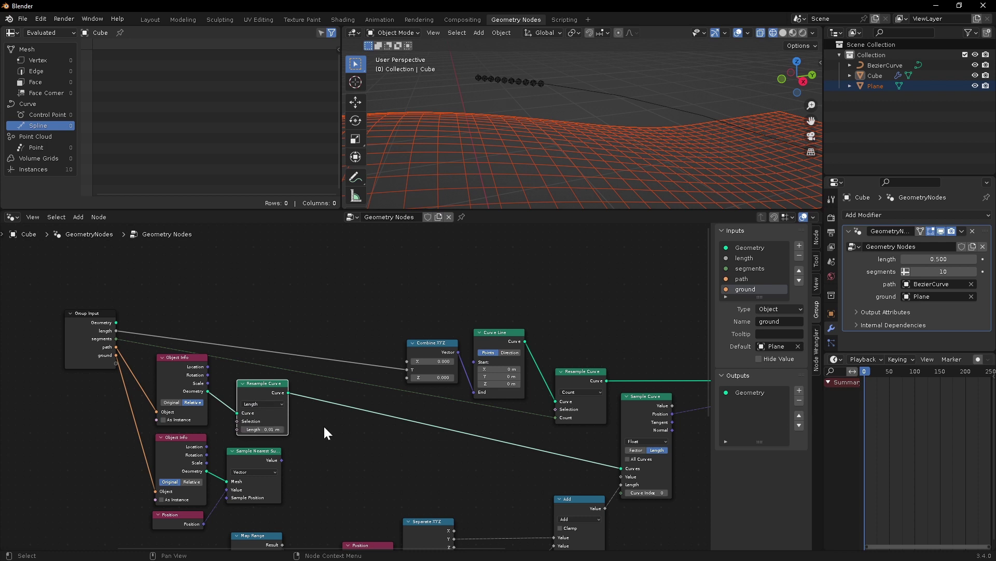
Step: Insert a Set Position node between the new Resample Curve and Sample Curve, with its Position fed by Sample Nearest Surface's Value
middle_drag(315, 410, 304, 360)
drag(270, 343, 348, 378)
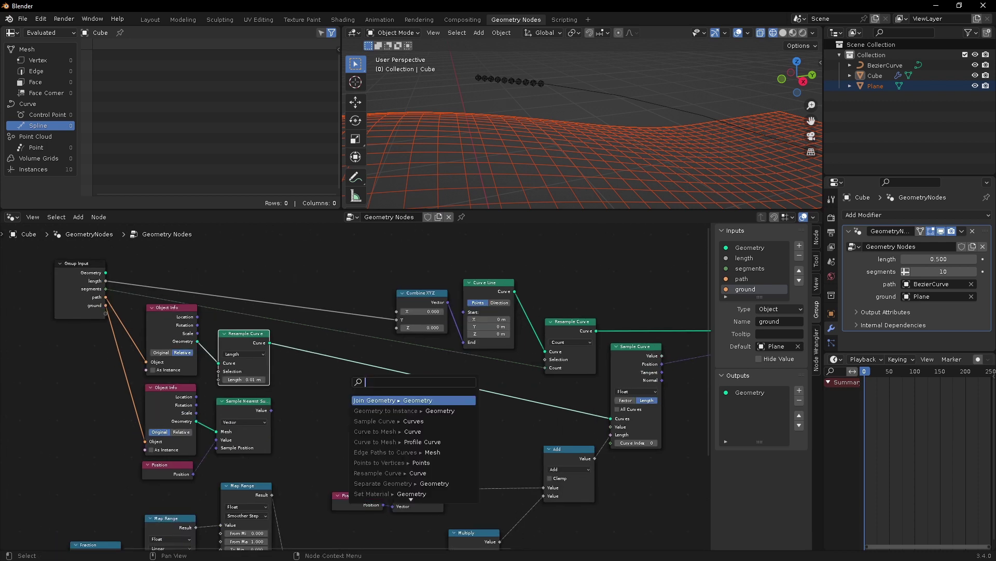
text(set)
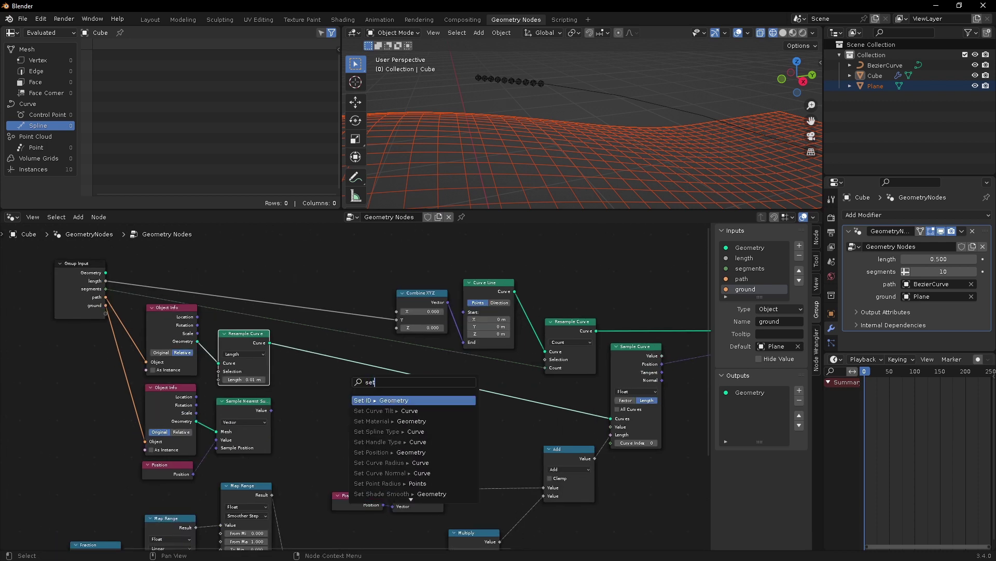
text( po)
key(Return)
click(345, 389)
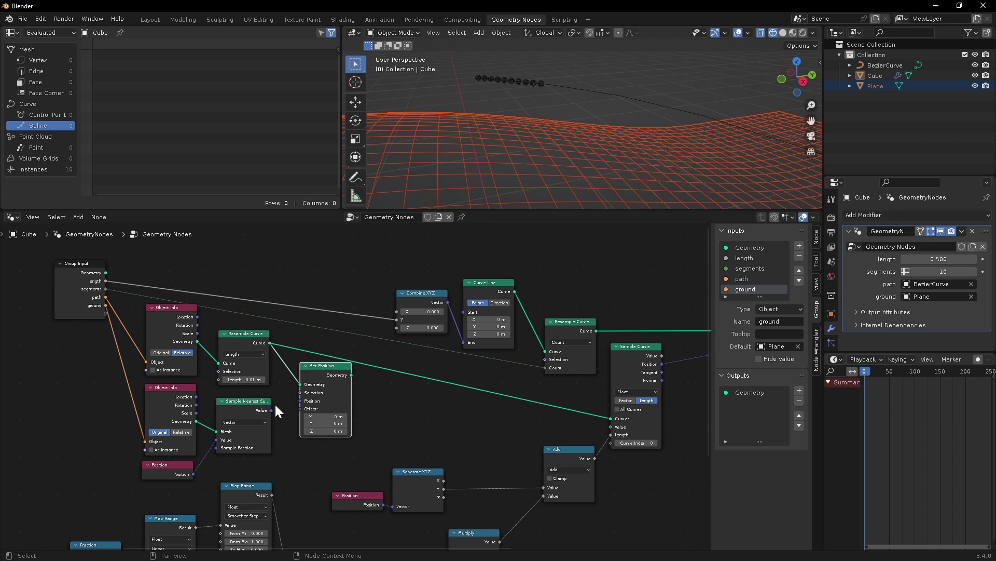
drag(270, 410, 300, 400)
drag(351, 375, 611, 419)
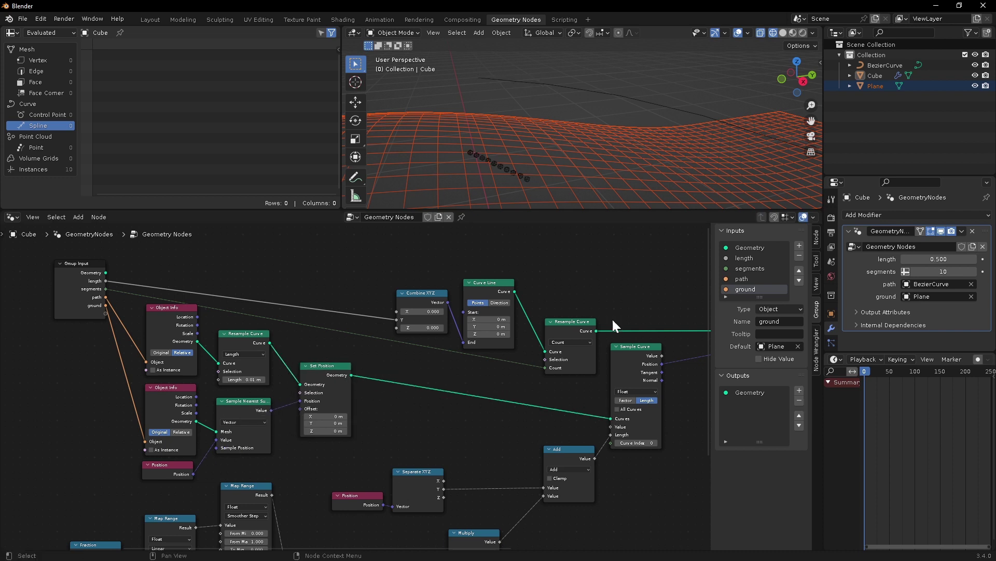
Step: Play the animation and examine how the sphere line moves over the terrain
middle_drag(513, 145, 467, 164)
key(space)
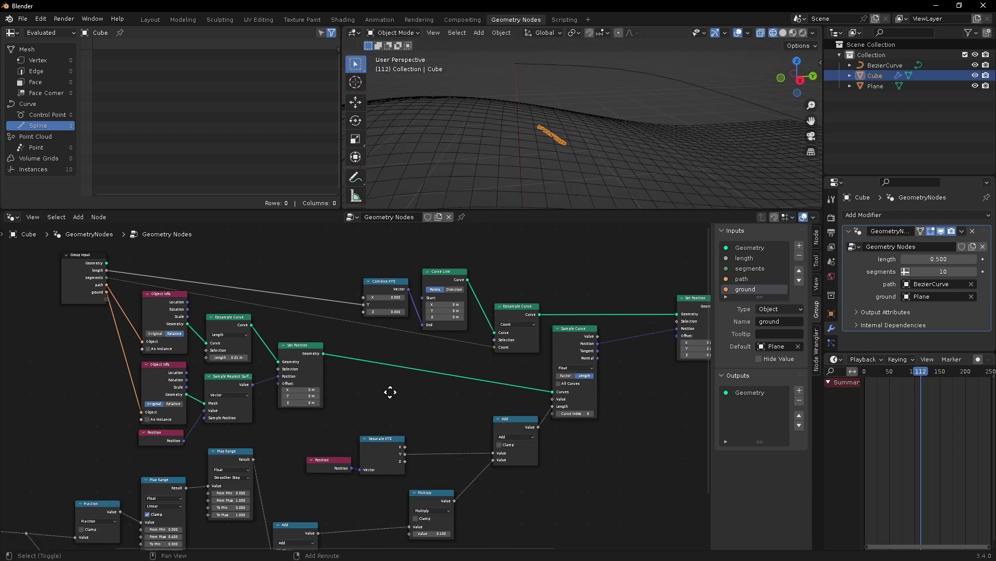
shift+middle_drag(390, 391, 371, 367)
mouse_move(534, 139)
middle_down()
mouse_move(550, 172)
mouse_move(538, 159)
middle_up()
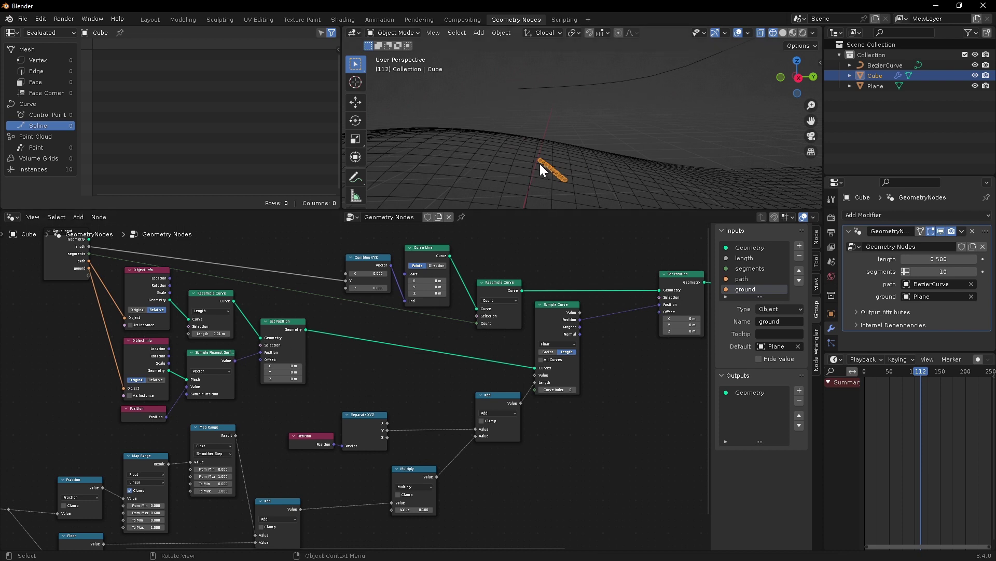
Step: Move the input, Object Info, resampling and projection nodes away from the Map Range nodes to free up space below them
drag(72, 266, 370, 444)
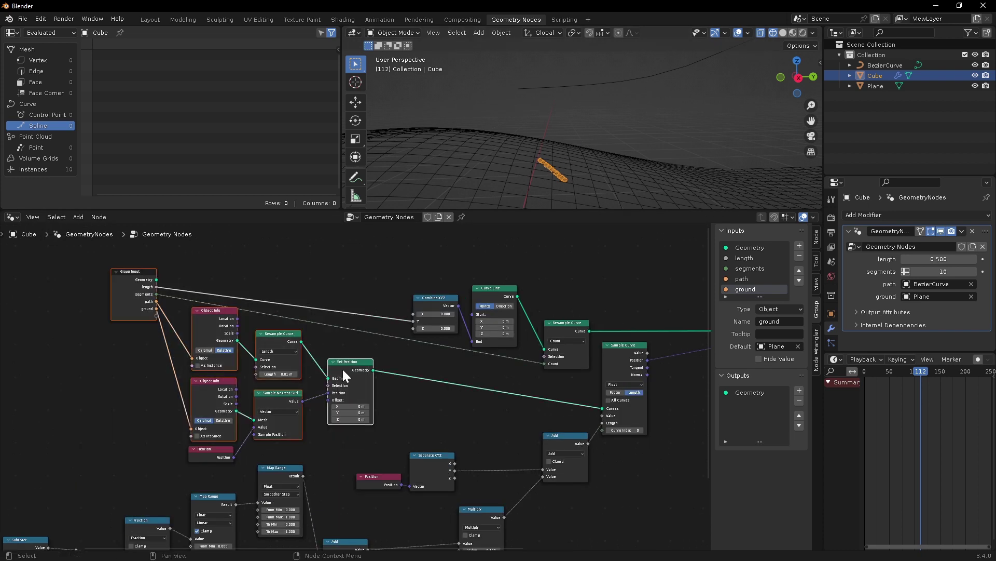
drag(337, 359, 316, 317)
drag(214, 450, 194, 413)
Step: Duplicate Sample Nearest Surface, connect the ground's Geometry to the copy's Mesh, and feed its Value from a new Normal node
click(258, 351)
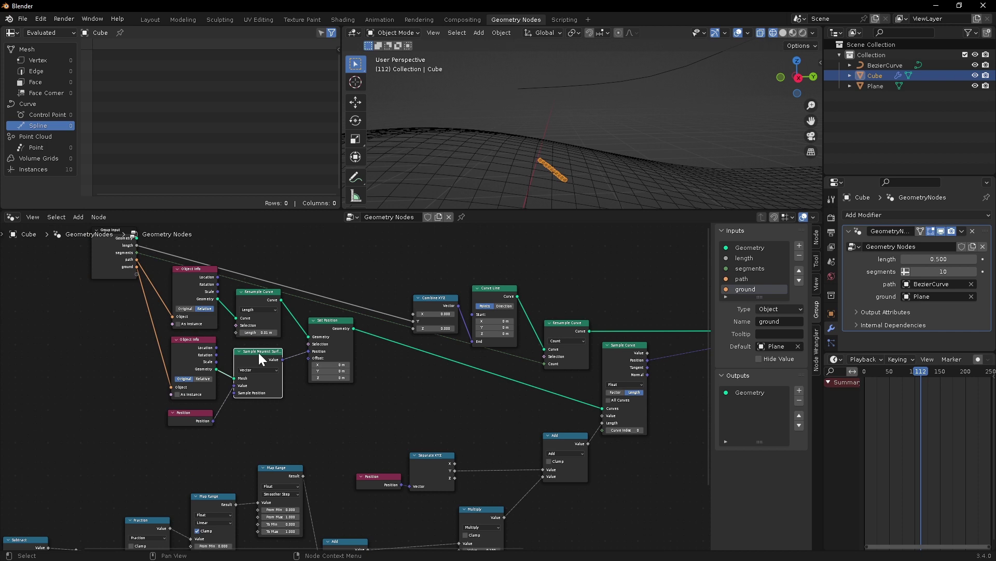
key(shift+d)
click(260, 408)
drag(216, 369, 218, 372)
drag(225, 414, 190, 430)
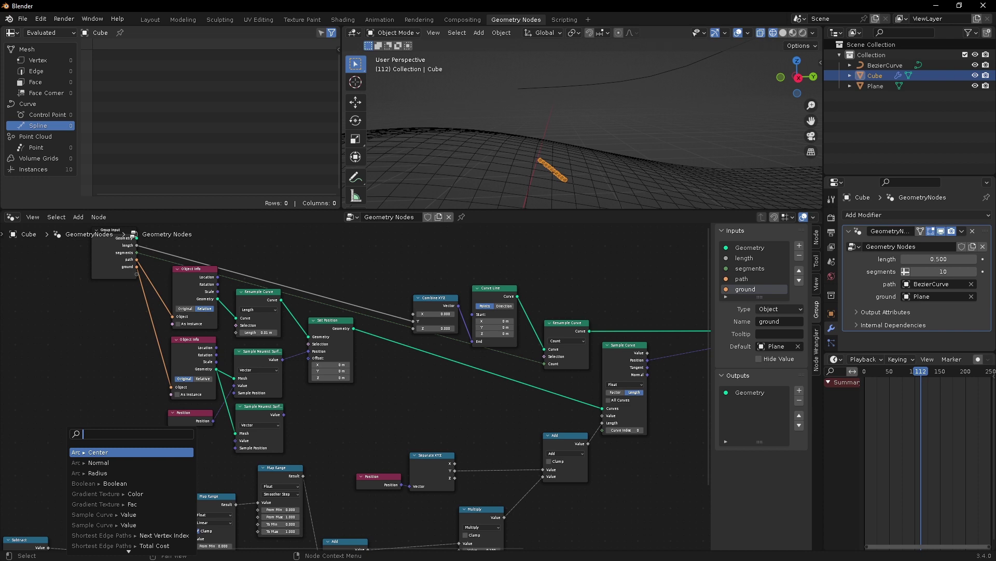
text(no)
key(Return)
click(211, 445)
Step: Insert a Store Named Attribute node between the terrain Set Position and Sample Curve nodes
key(shift+a)
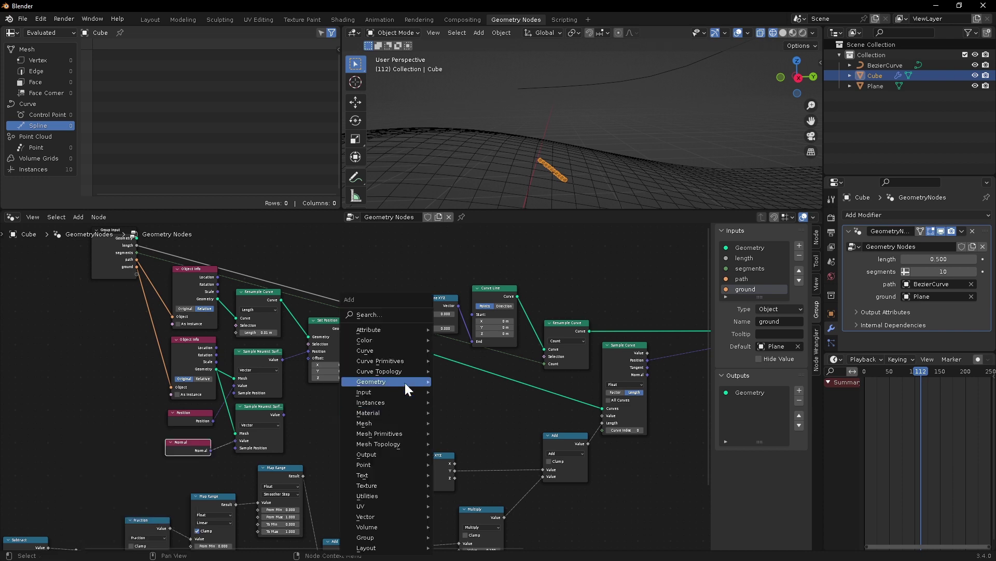
click(385, 315)
text(stop)
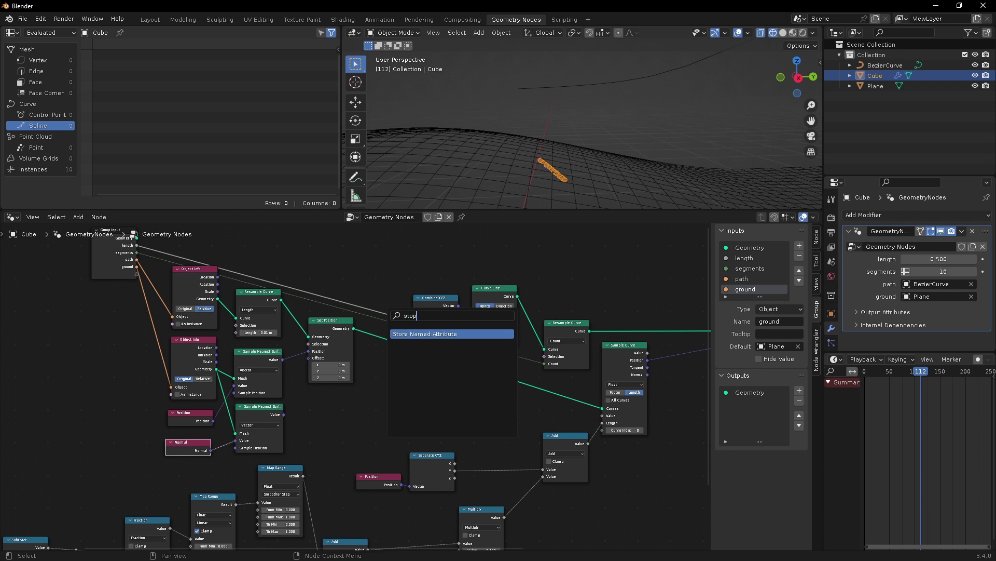
key(Return)
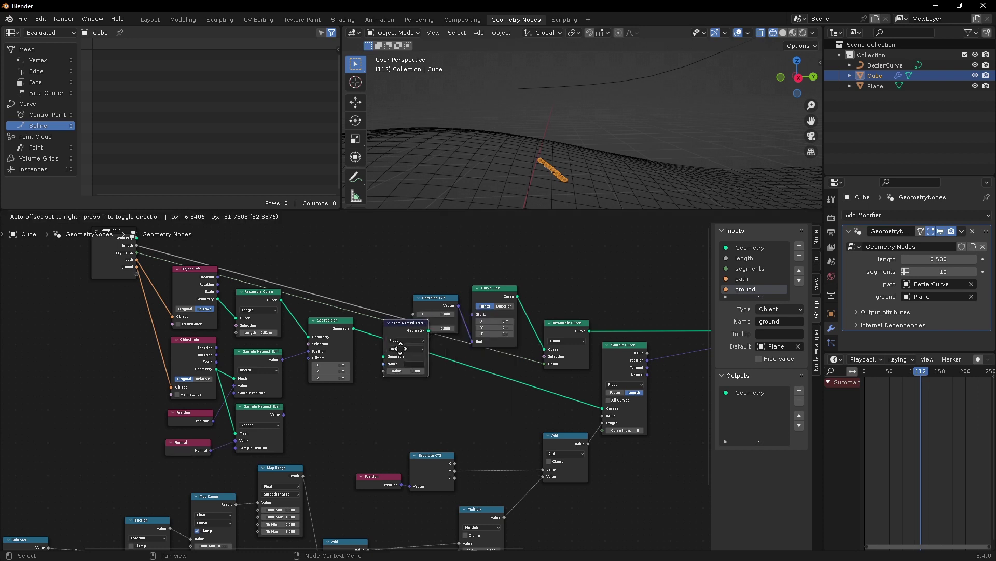
click(397, 366)
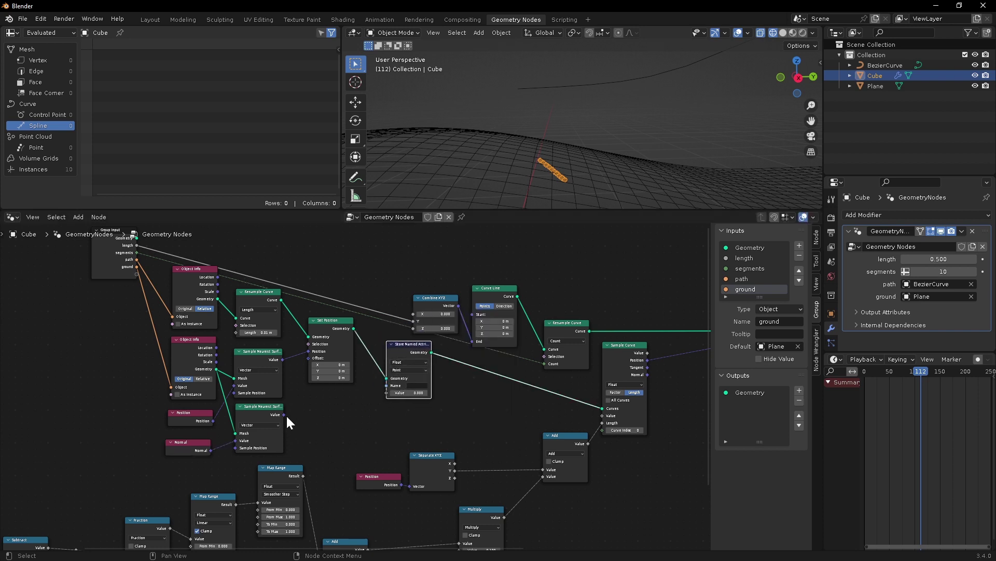
Step: Set Store Named Attribute to Vector, name it path_normal, and feed its Value from the duplicated Sample Nearest Surface
drag(285, 415, 387, 393)
click(403, 363)
click(404, 382)
click(415, 386)
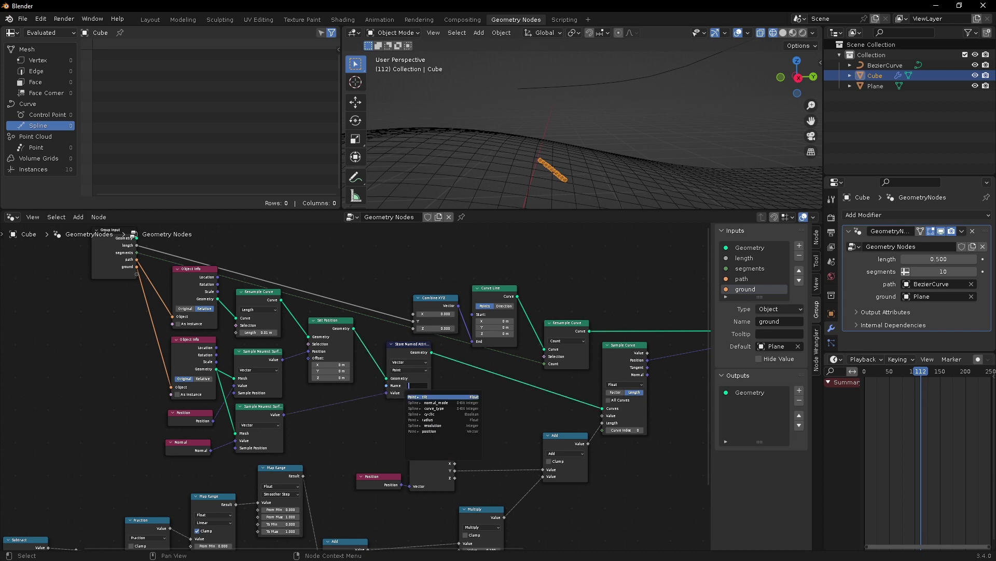
text(path_)
text(norma)
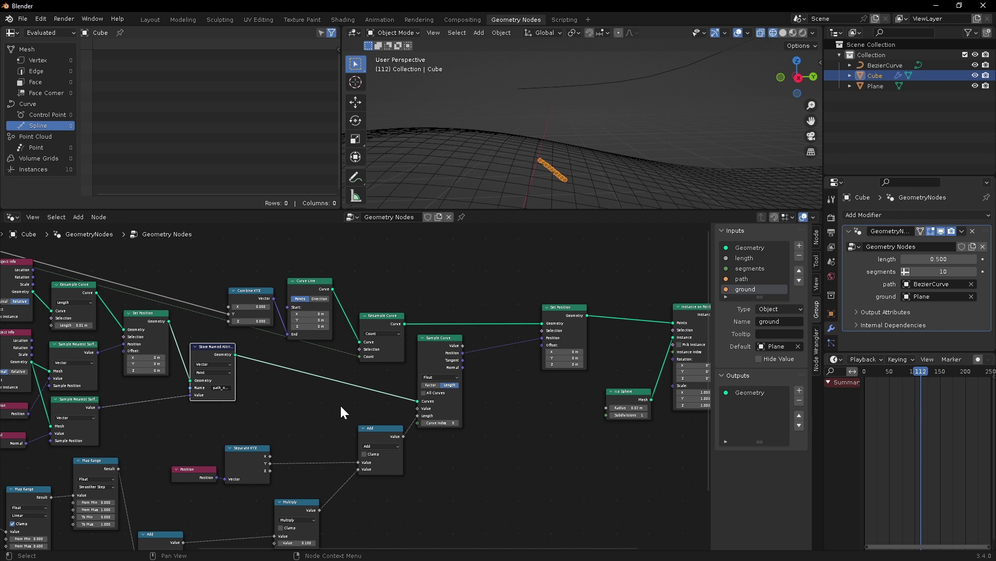
Step: Set Sample Curve to Vector and feed its Value from a new Vector Named Attribute node reading path_normal
click(436, 377)
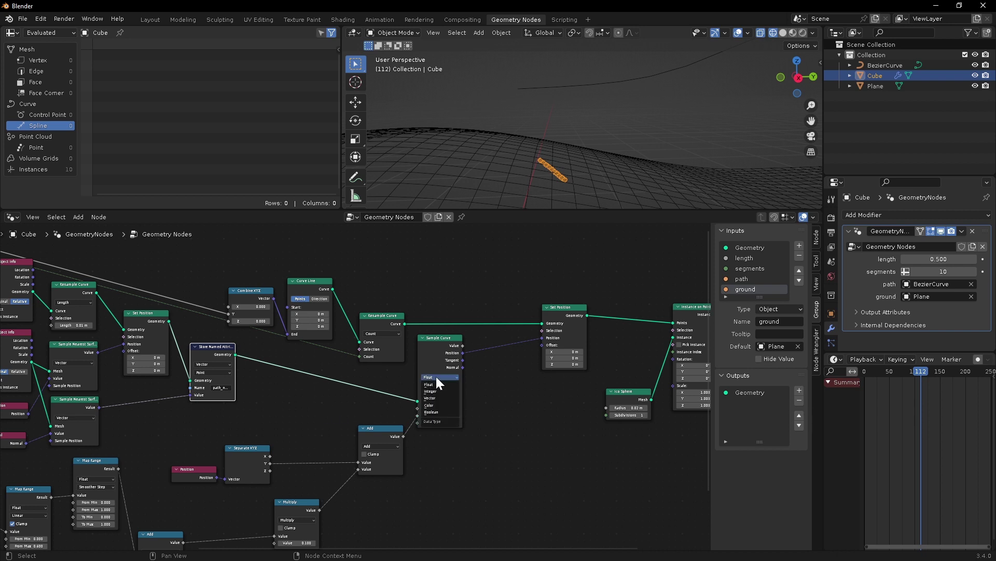
click(430, 398)
key(shift+a)
text(st)
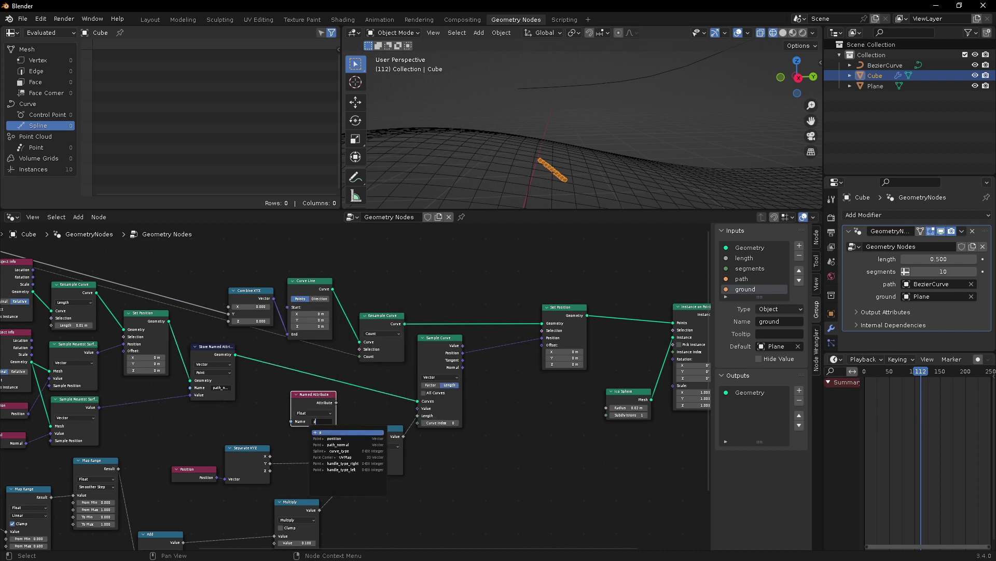
text(path)
key(Down)
key(Return)
drag(337, 403, 418, 409)
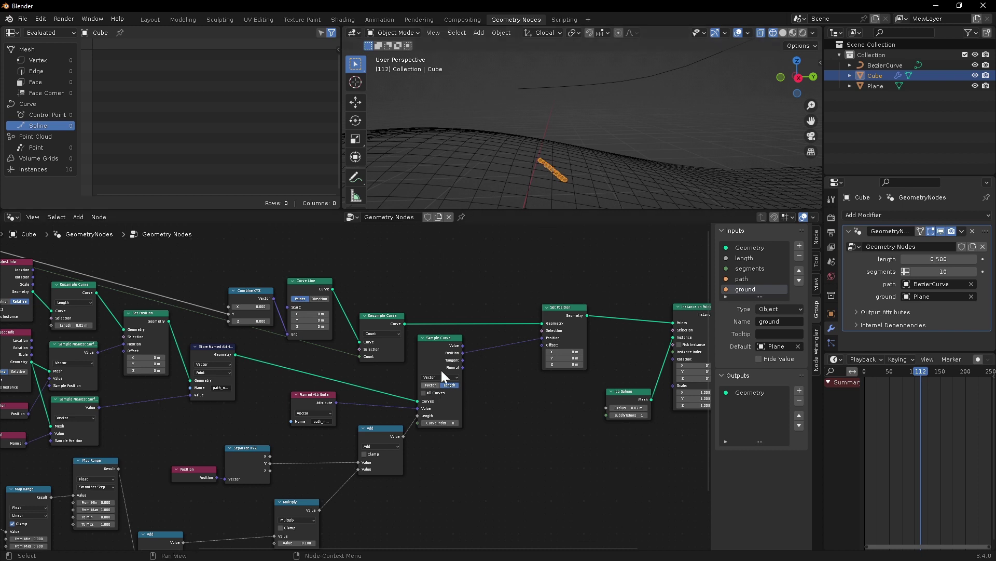
Step: Play the animation from a low side view to check the spheres' motion along the ground
middle_drag(553, 158, 495, 138)
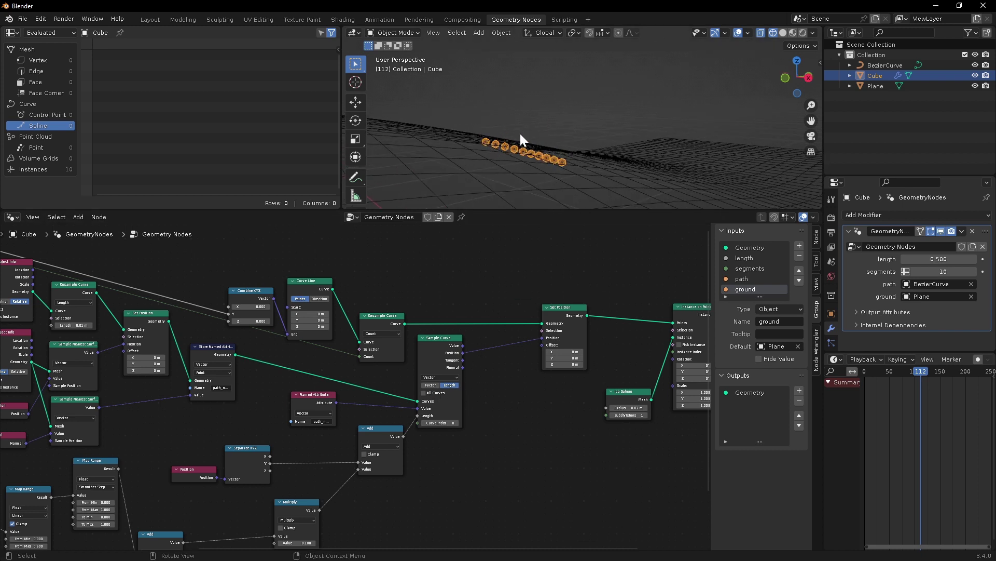
key(space)
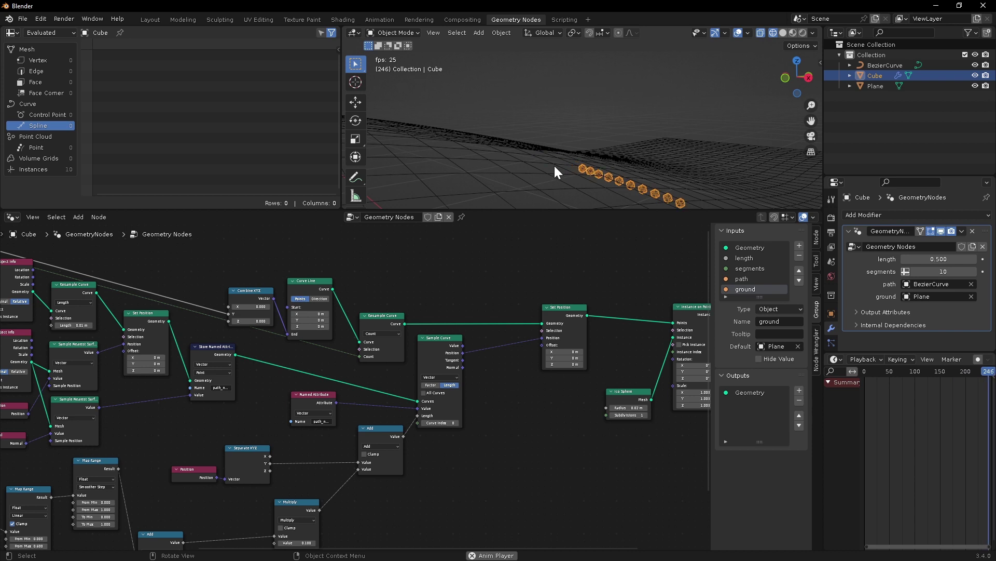
key(Escape)
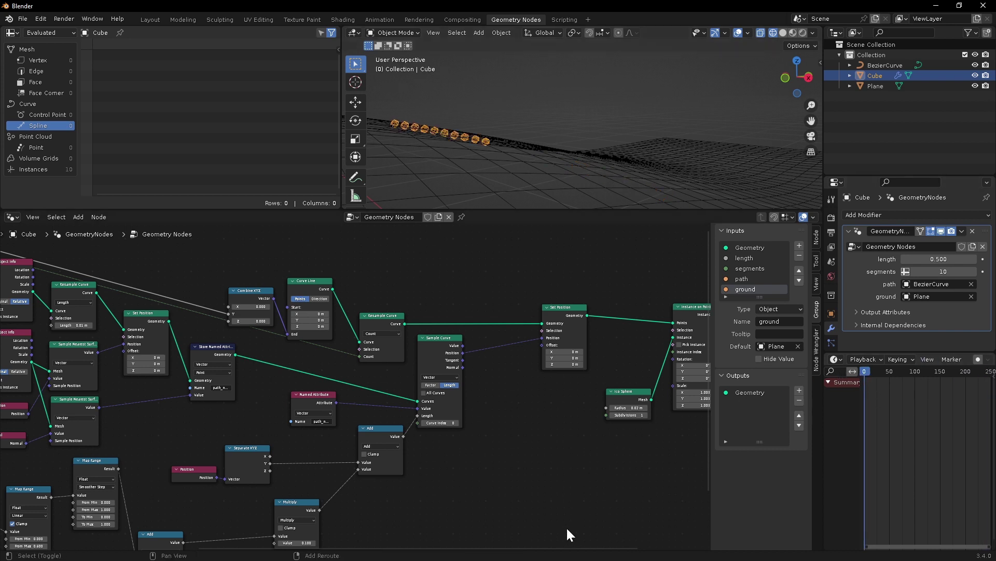
Step: Connect the Result of the linear Map Range to a new Float Curve node placed below the Add node
middle_drag(197, 535, 521, 366)
scroll(384, 394, up, 4)
middle_drag(400, 378, 297, 395)
scroll(280, 387, up, 2)
drag(261, 299, 259, 299)
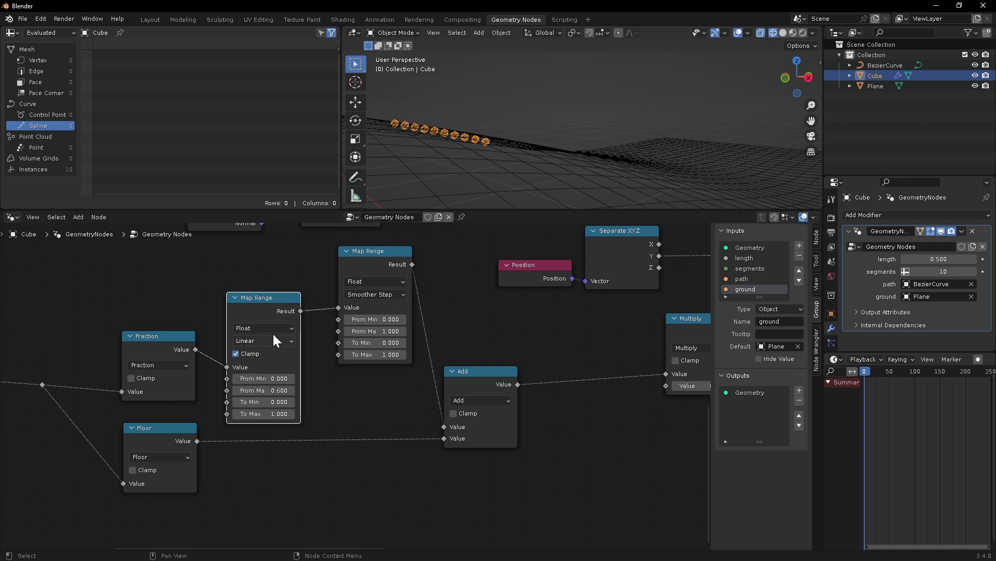
middle_drag(291, 356, 256, 335)
scroll(266, 362, down, 3)
drag(266, 306, 358, 483)
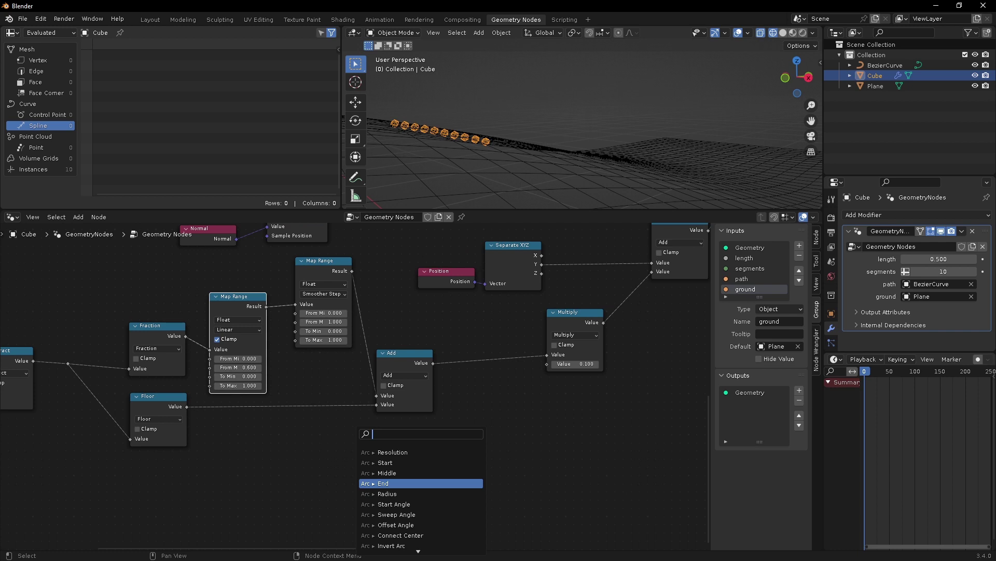
text(float)
click(415, 473)
click(381, 426)
middle_drag(420, 461, 435, 436)
scroll(435, 436, down, 1)
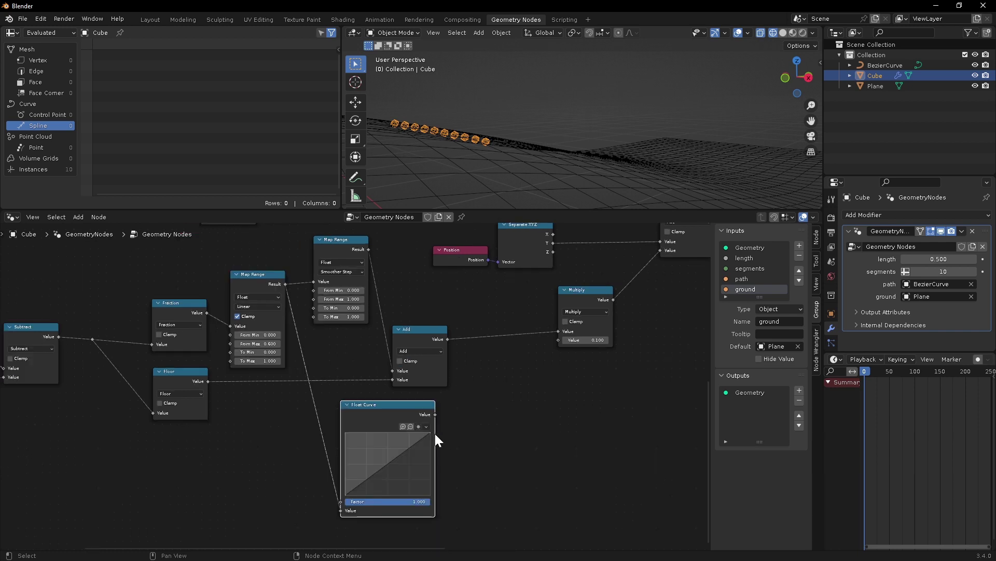
Step: Shape the Float Curve into a triangle with a vector-handle peak at 0.5, 1.0 and both ends at zero
drag(430, 431, 392, 428)
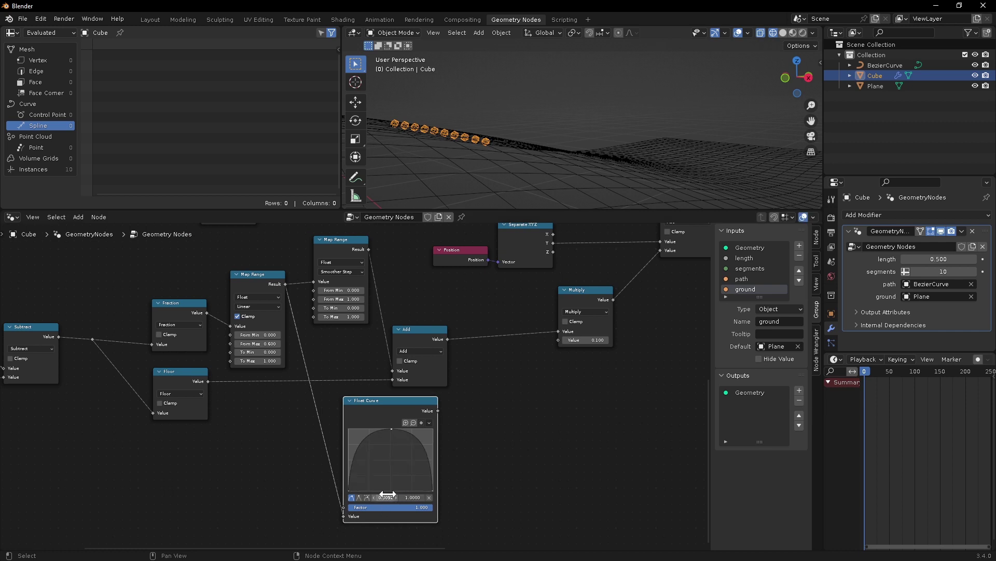
scroll(509, 431, up, 6)
middle_drag(509, 432, 487, 348)
click(383, 480)
text(0.5)
key(Return)
click(339, 480)
Step: Feed the Float Curve's Value into a new Map Range node and set its interpolation to Smoother Step
middle_drag(538, 439, 413, 444)
scroll(412, 444, down, 3)
drag(355, 368, 419, 405)
text(map)
key(Return)
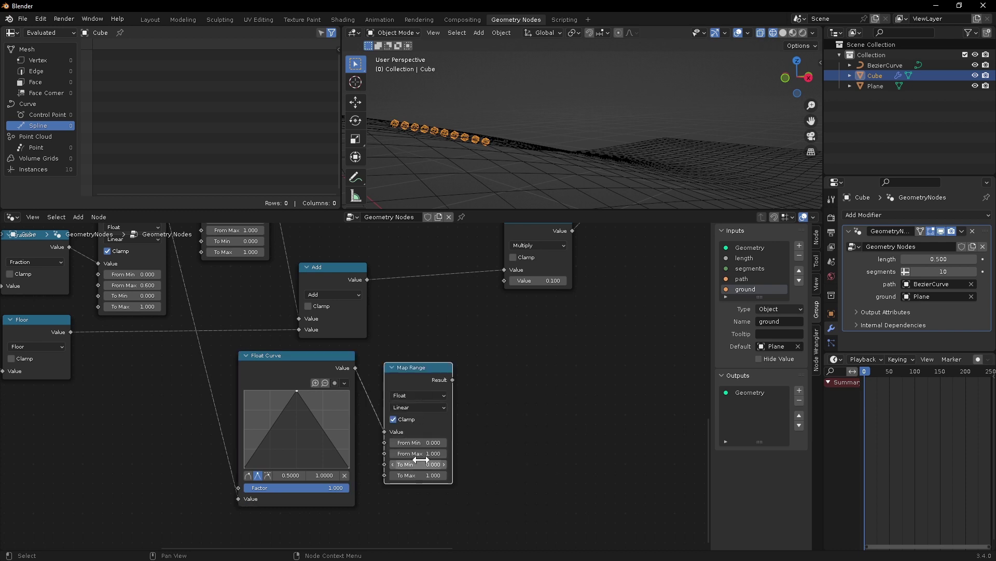
click(407, 405)
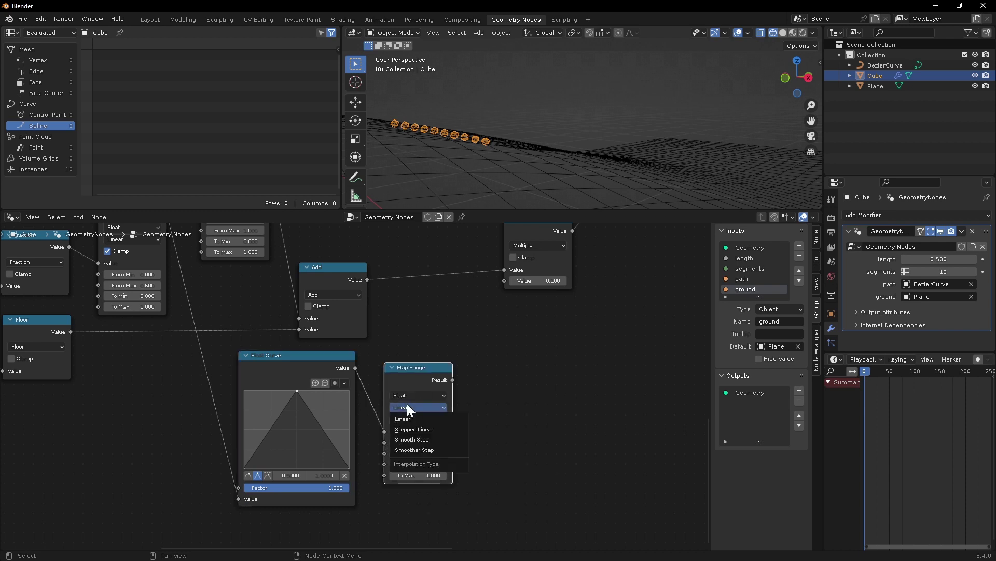
click(414, 450)
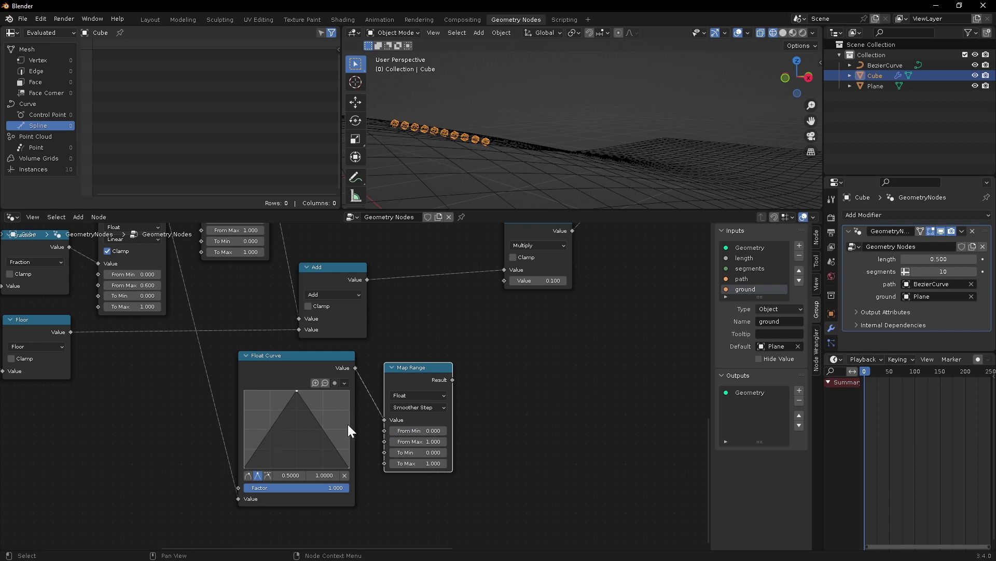
Step: Connect the new Map Range's Result to the Scale input of a new vector Scale node placed beside Sample Curve
scroll(157, 395, down, 1)
middle_drag(157, 395, 194, 426)
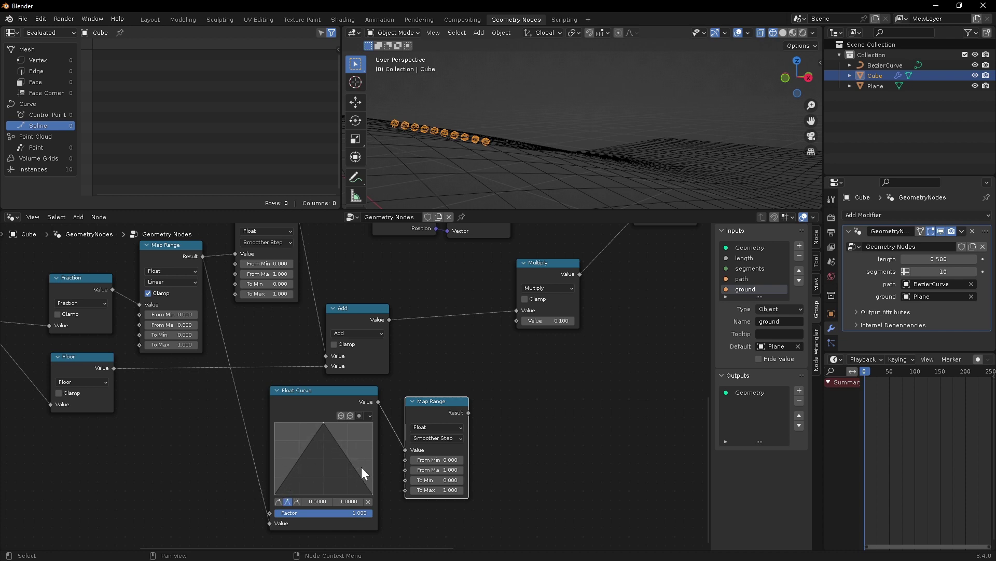
scroll(550, 405, down, 1)
middle_drag(485, 362, 318, 425)
drag(313, 430, 607, 329)
text(s)
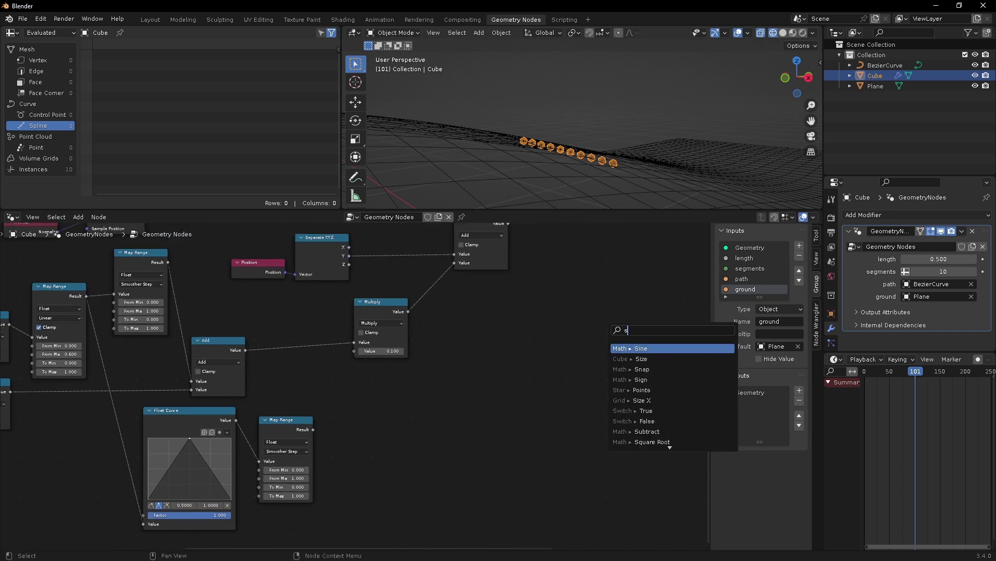
click(642, 368)
click(631, 278)
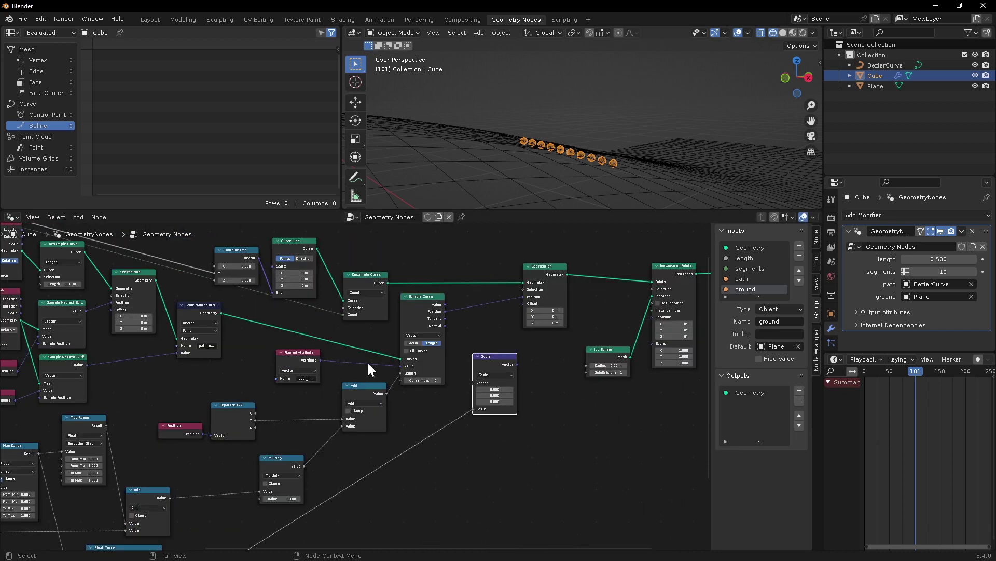
Step: Feed the Sample Curve output through the Scale node into Set Position's Offset and play the animation to check the lift
drag(445, 310, 490, 368)
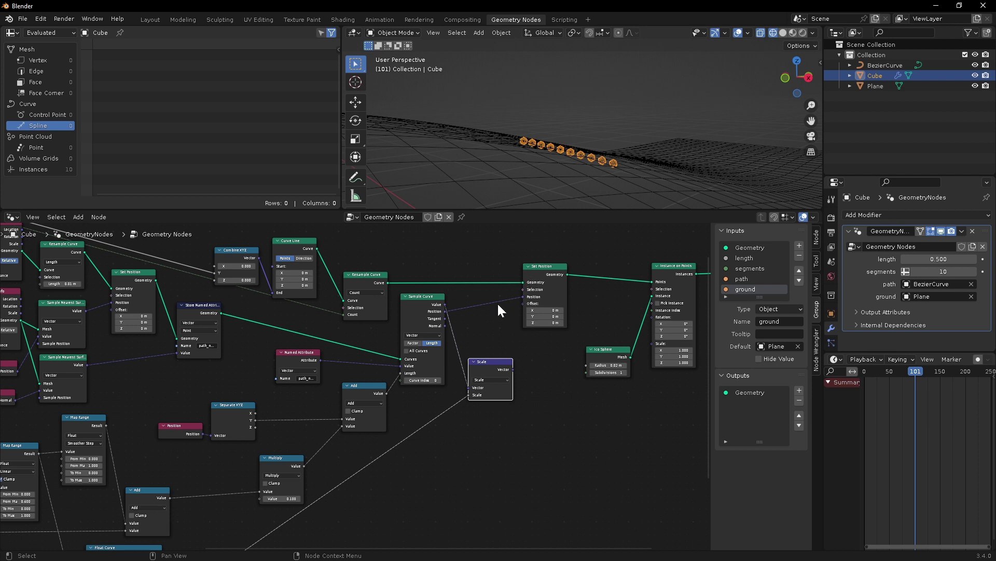
drag(546, 267, 548, 266)
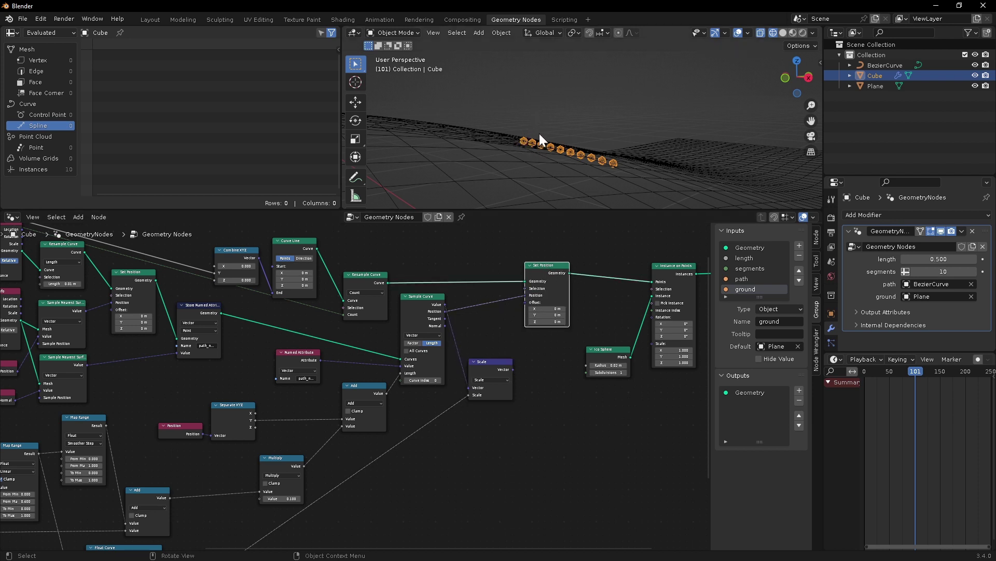
drag(513, 369, 526, 302)
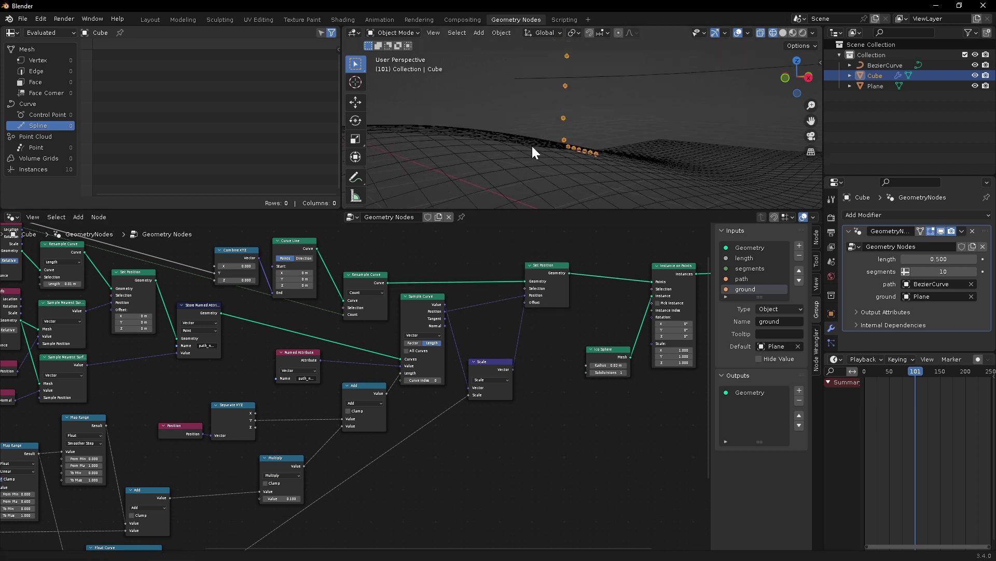
shift+middle_drag(531, 144, 534, 177)
key(space)
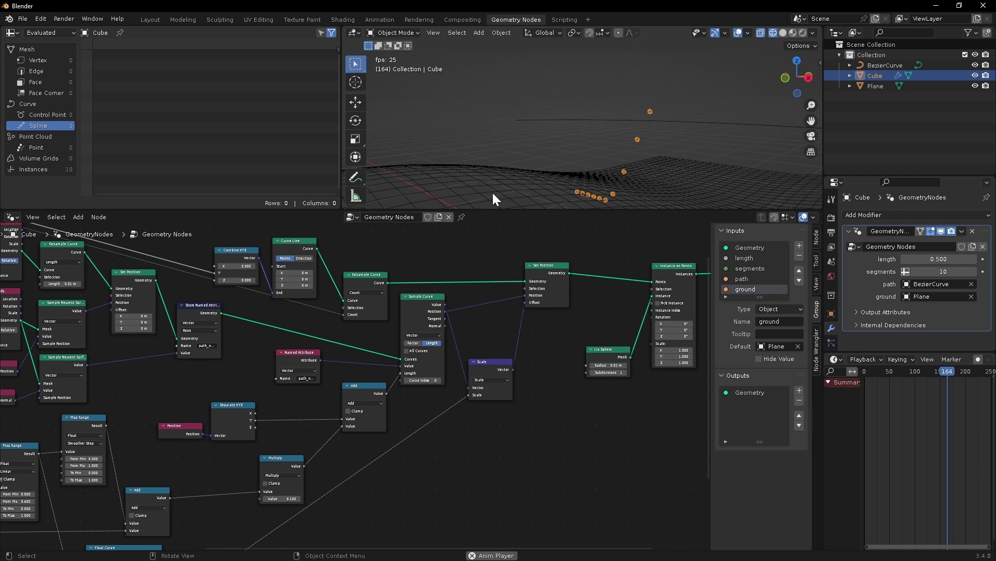
key(space)
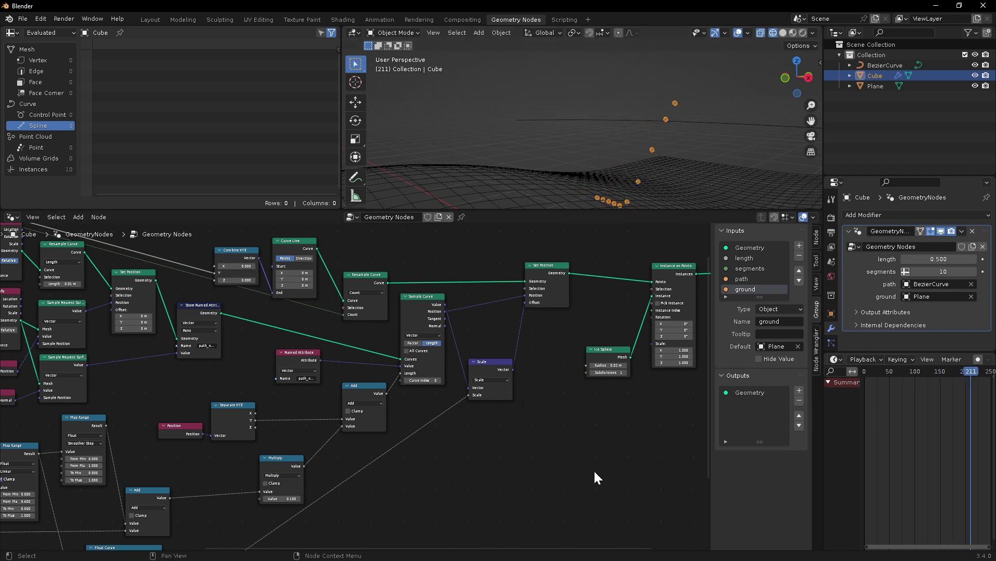
Step: Insert a Math node on the link between the smoother-step Map Range and the Scale node's Scale input
middle_drag(508, 441, 535, 374)
key(shift+a)
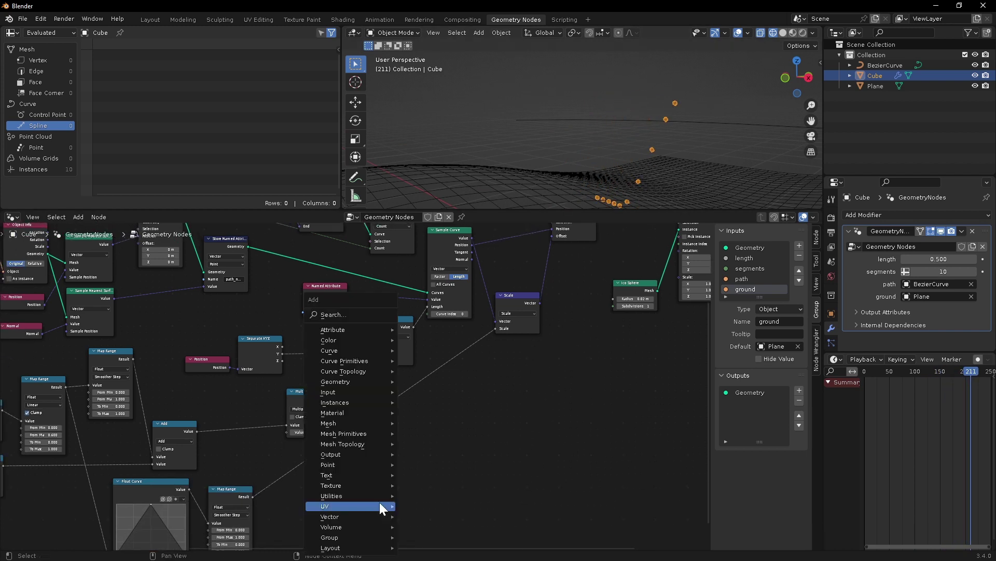
click(354, 313)
text(math)
key(Return)
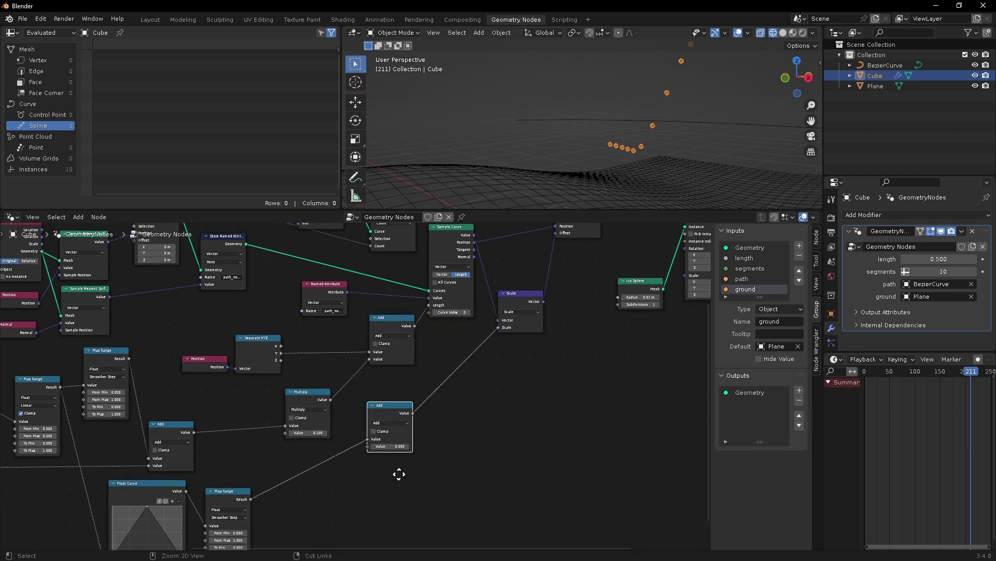
ctrl+middle_drag(399, 474, 401, 441)
Step: Set the inserted Math node to Multiply with a value of 0.050 and play the animation
click(386, 409)
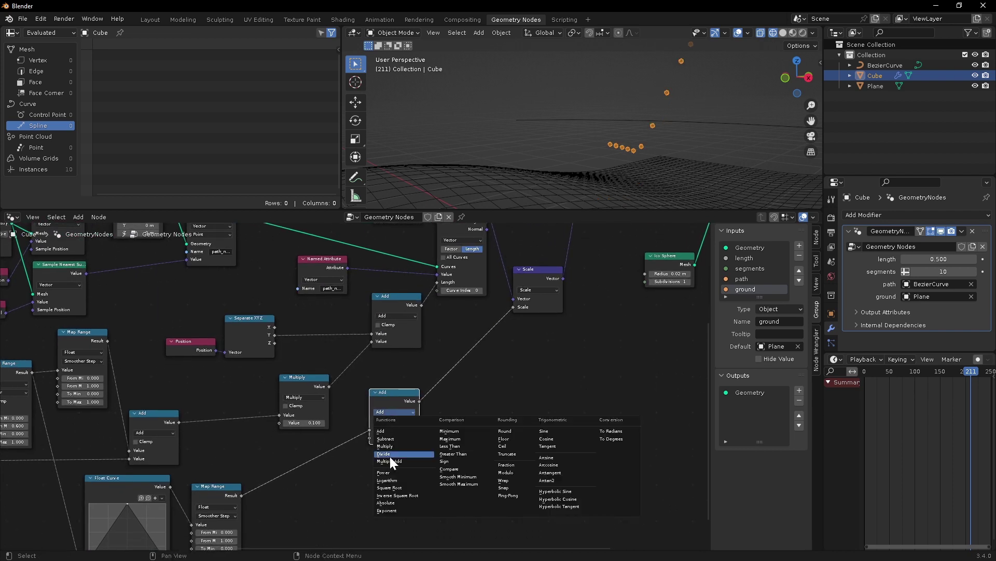
click(385, 446)
click(389, 438)
key(BackSpace)
key(Return)
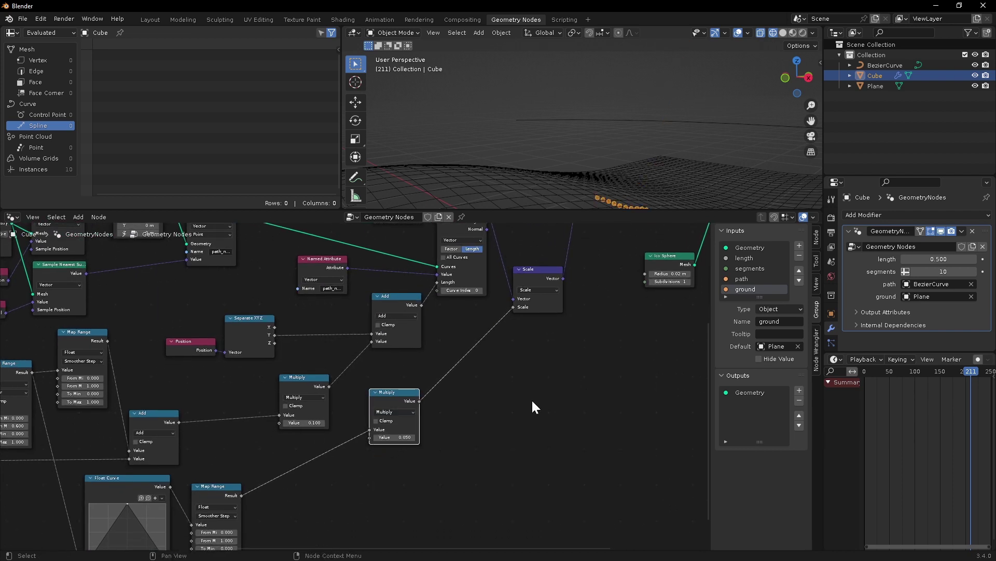
key(space)
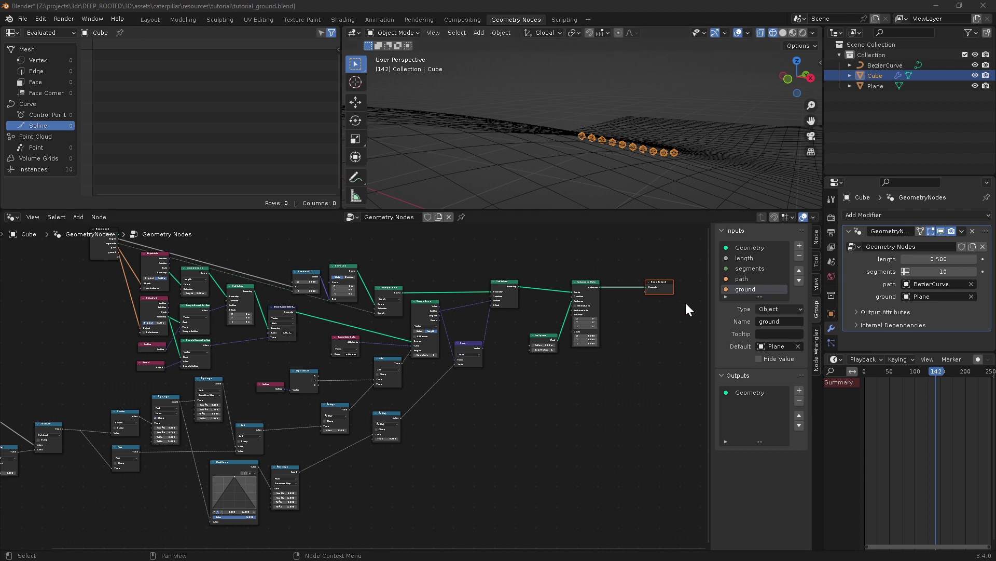
Step: Rearrange the path and ground sampling nodes into a compact cluster separate from the body nodes
ctrl+middle_drag(510, 459, 471, 447)
drag(218, 254, 94, 262)
ctrl+middle_drag(93, 263, 204, 345)
middle_drag(204, 350, 234, 398)
drag(218, 259, 454, 433)
drag(451, 360, 401, 330)
drag(275, 439, 233, 408)
Step: Join the path and ground sampling nodes in a frame labelled "Snap path to ground"
drag(183, 248, 445, 425)
key(ctrl+j)
click(322, 242)
key(F2)
text(Snap path to ground)
key(Return)
Step: Tidy the Scene Time, Index, Subtract, Fraction, Floor and linear Map Range nodes into a compact row
scroll(306, 521, down, 3)
middle_drag(306, 524, 371, 351)
scroll(223, 358, up, 2)
drag(90, 306, 226, 386)
drag(324, 375, 236, 353)
drag(374, 307, 290, 311)
middle_drag(164, 327, 223, 330)
drag(216, 327, 224, 327)
drag(102, 303, 104, 317)
Step: Join the step timing nodes in a frame labelled "Take step along path" and reposition the frame
drag(43, 269, 344, 409)
key(ctrl+j)
click(251, 304)
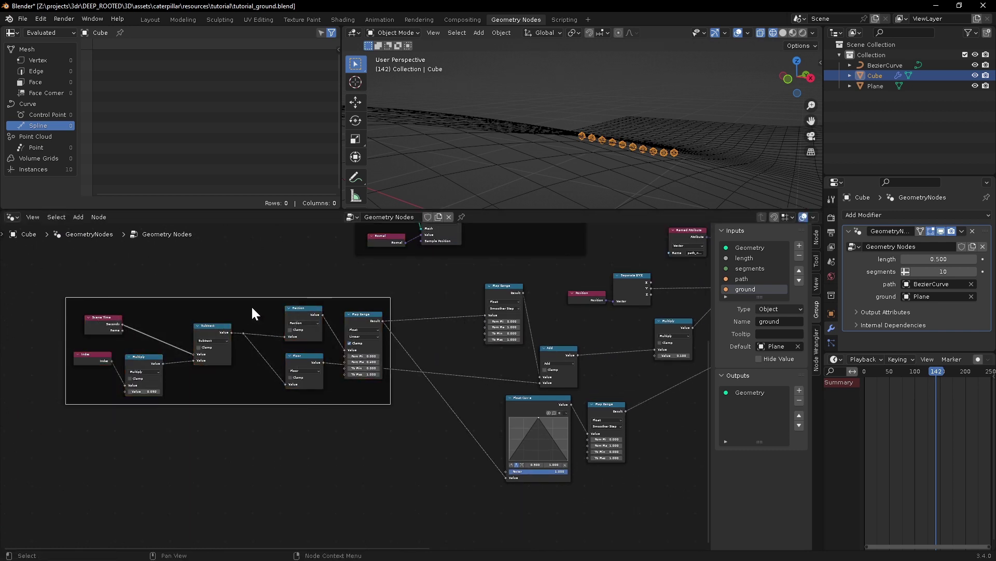
key(F2)
text(Take step along path)
key(Return)
drag(173, 298, 114, 273)
Step: Move Multiply beside the Float Curve's Map Range and join the three nodes in a frame labelled "Body vertical displacement"
middle_drag(636, 389, 527, 402)
click(630, 351)
drag(630, 352, 551, 423)
drag(364, 403, 640, 529)
key(ctrl+j)
drag(497, 406, 494, 443)
key(F2)
text(Body vertic)
key(Return)
Step: Move the Combine XYZ, Curve Line and Resample Curve nodes to the area above the Snap path to ground frame
ctrl+middle_drag(280, 306, 540, 448)
drag(307, 322, 80, 304)
drag(525, 309, 251, 310)
middle_drag(643, 337, 363, 322)
ctrl+middle_drag(373, 353, 410, 359)
middle_drag(410, 359, 375, 404)
drag(257, 318, 369, 365)
middle_drag(369, 365, 455, 357)
drag(449, 347, 174, 236)
middle_drag(174, 236, 492, 340)
Step: Join the Combine XYZ, Curve Line and Resample Curve nodes in a frame labelled "Create body Curve"
drag(447, 312, 236, 283)
key(ctrl+j)
key(F2)
text(Create body Curve)
key(Return)
Step: Join the Sample Curve, Scale, Set Position and their supporting nodes in a frame labelled "Move body along path"
middle_drag(658, 454, 223, 328)
ctrl+middle_drag(397, 389, 370, 396)
middle_drag(371, 396, 494, 358)
ctrl+middle_drag(494, 358, 300, 373)
drag(311, 455, 575, 286)
key(ctrl+j)
key(F2)
shift+middle_drag(410, 301, 447, 365)
text(Move body along path)
key(Return)
Step: Reposition the labelled frames and the Instance on Points and Ico Sphere nodes for a cleaner layout
drag(443, 366, 410, 308)
middle_drag(433, 457, 448, 351)
drag(461, 437, 429, 358)
middle_drag(697, 259, 518, 335)
drag(471, 412, 602, 332)
drag(528, 343, 621, 282)
middle_drag(540, 363, 597, 378)
ctrl+middle_drag(597, 378, 568, 389)
middle_drag(550, 155, 565, 89)
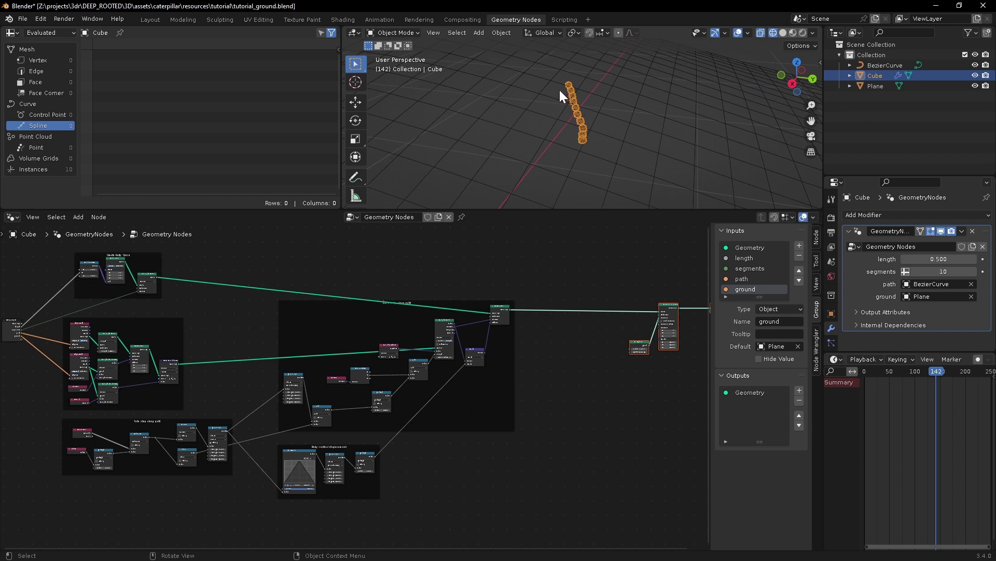
middle_drag(589, 138, 586, 107)
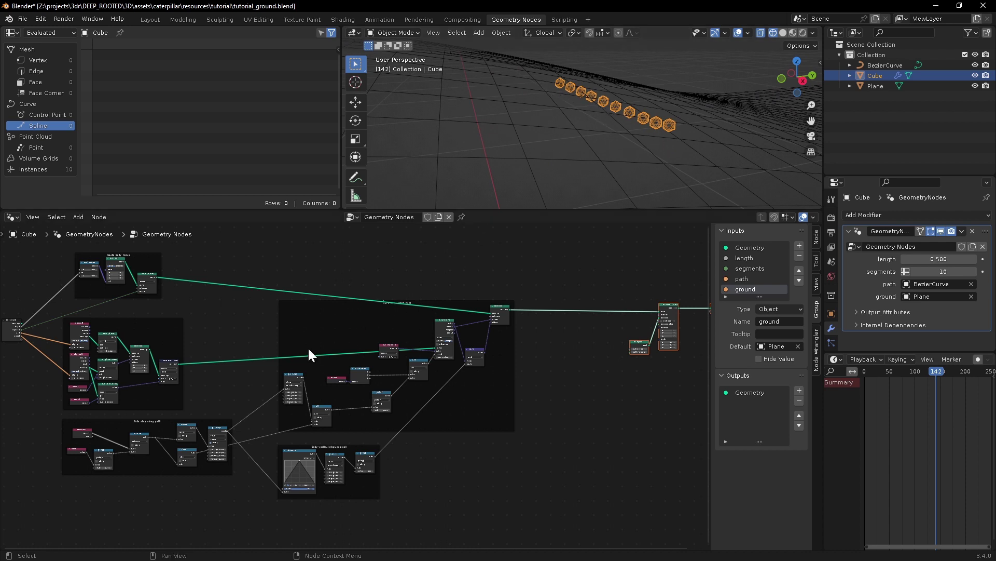
Step: Add a Map Range node above the frames, fed by the linear Map Range's Result in Take step along path
shift+middle_drag(250, 375, 350, 342)
ctrl+middle_drag(350, 342, 422, 332)
ctrl+middle_drag(383, 392, 386, 353)
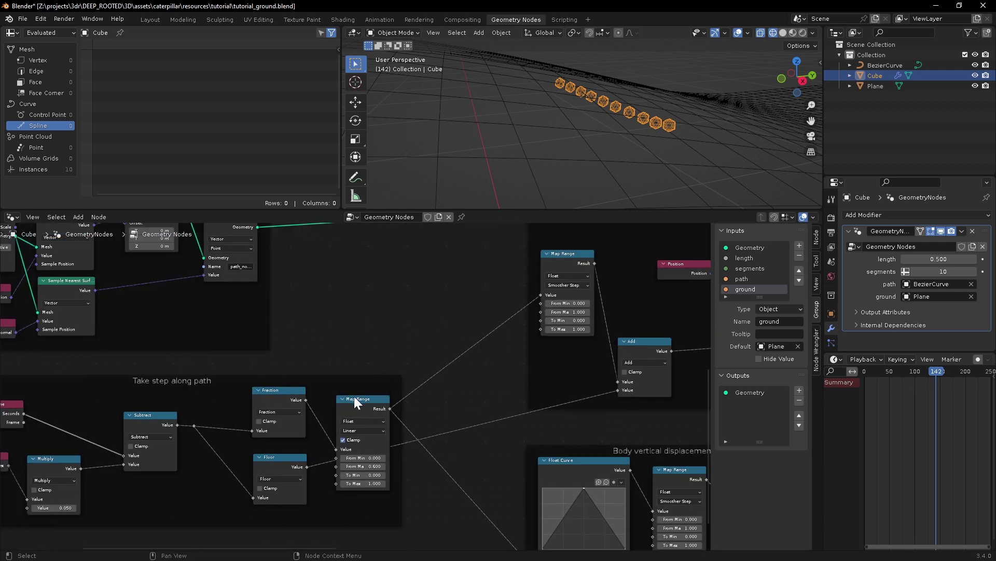
middle_drag(360, 399, 410, 377)
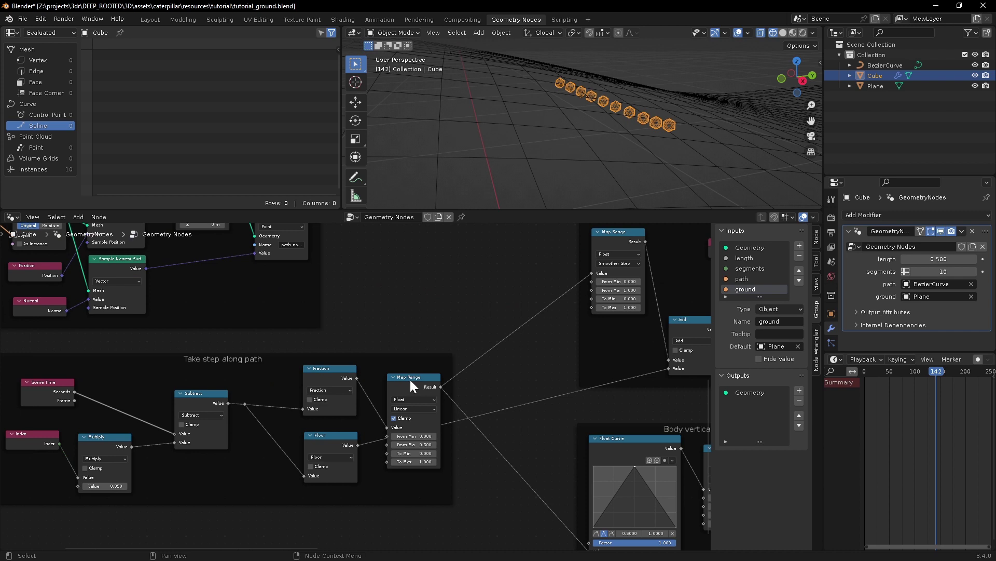
shift+middle_drag(413, 298, 342, 412)
middle_drag(341, 419, 268, 492)
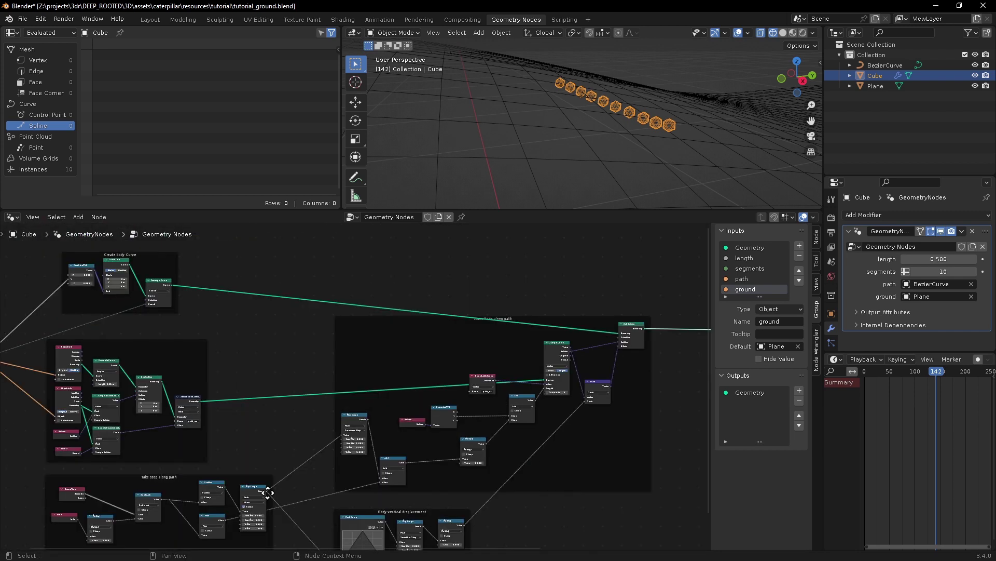
drag(265, 491, 343, 242)
text(map)
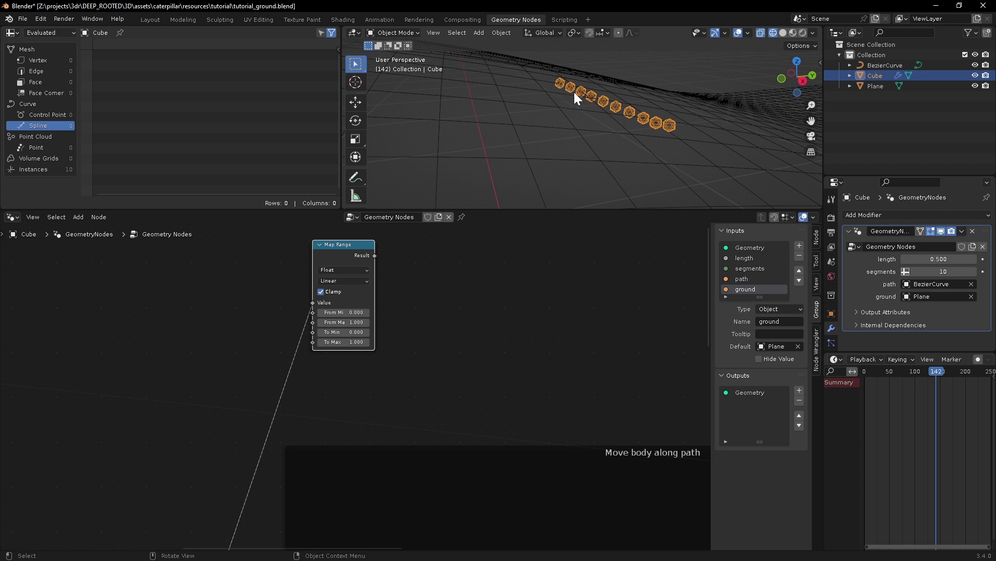
Step: Set the new Map Range's From Min to 0.2 and From Max to 0.8
scroll(441, 328, up, 1)
middle_drag(419, 342, 384, 406)
click(285, 361)
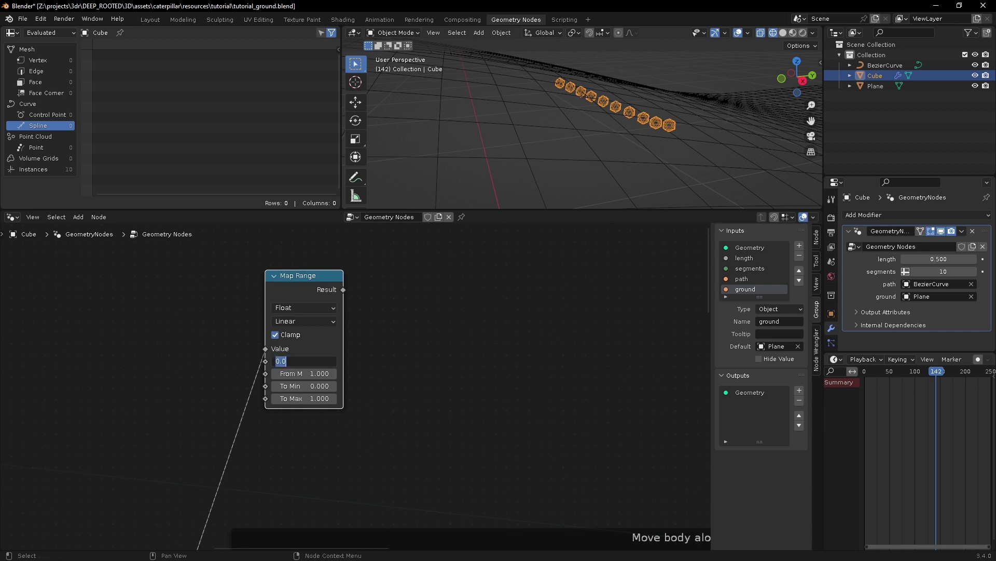
text(.2)
key(Return)
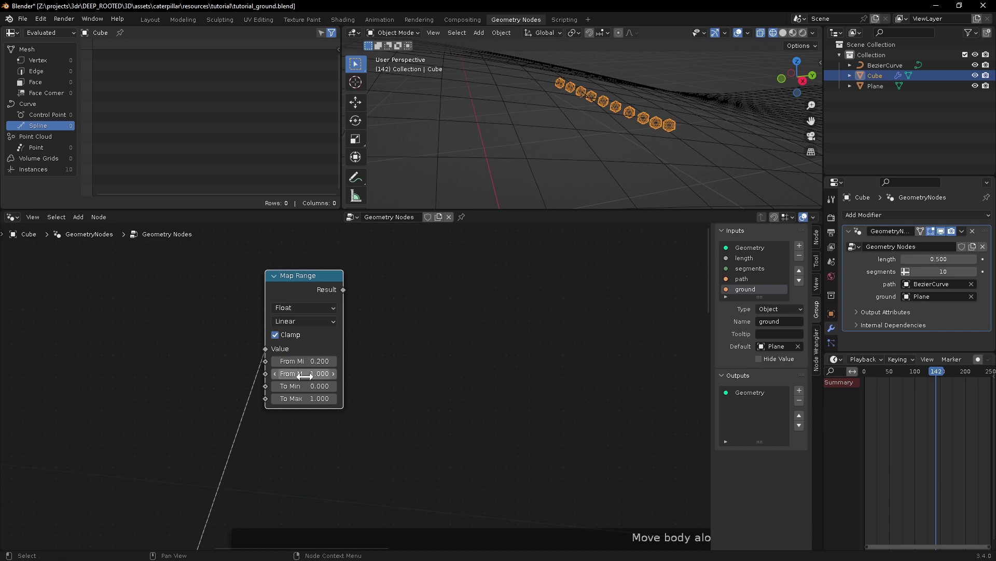
click(314, 372)
text(.8)
key(Return)
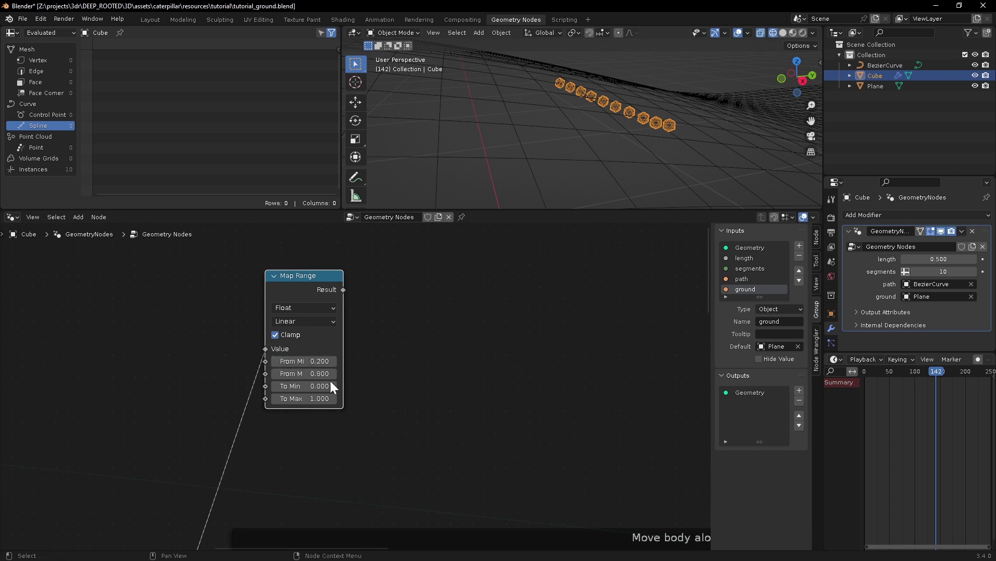
scroll(383, 342, down, 3)
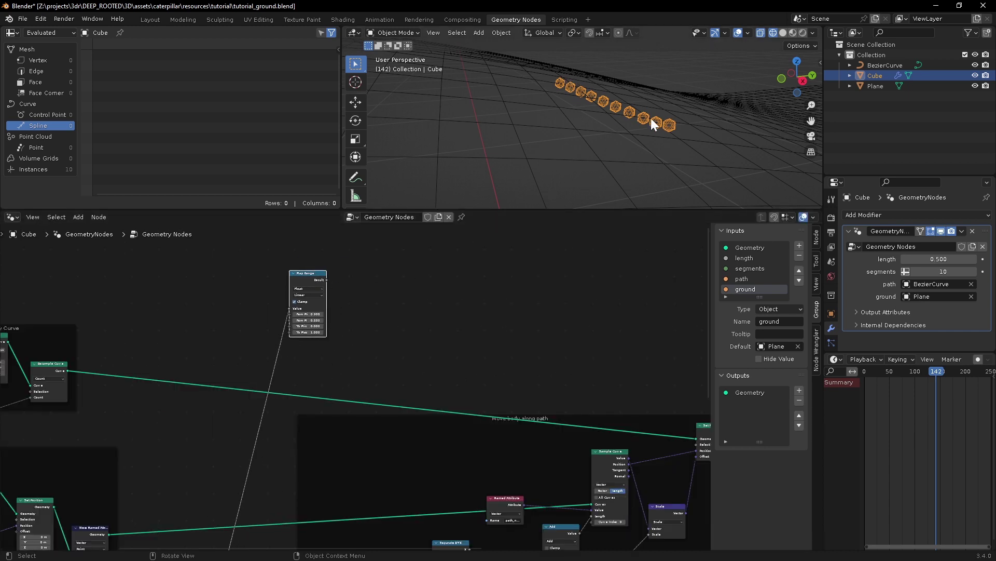
Step: Add a Set Position node beside the new Map Range, fed by the Resample Curve in the Create body Curve frame
middle_drag(339, 343, 413, 344)
scroll(227, 358, up, 1)
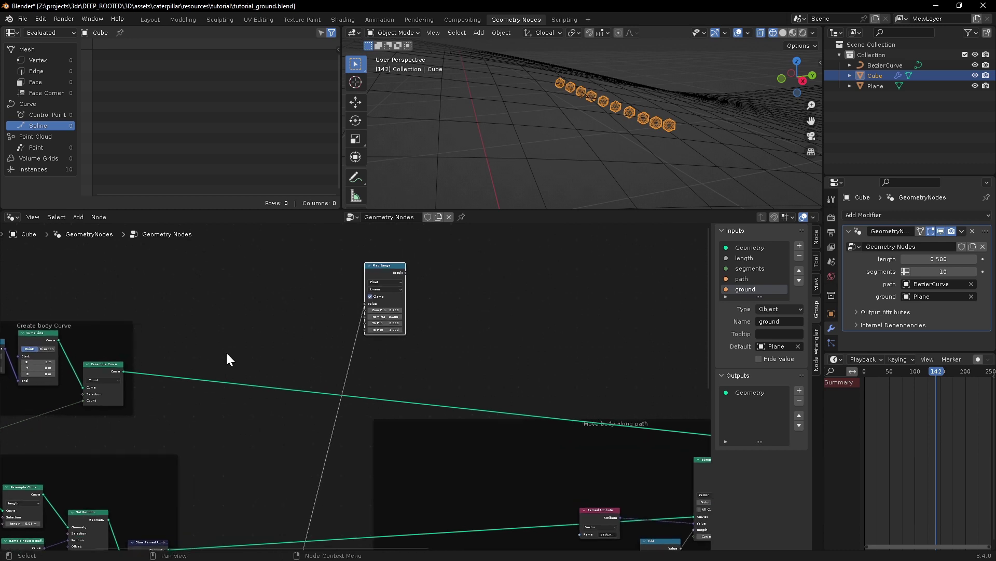
middle_drag(226, 351, 228, 361)
click(109, 376)
drag(128, 380, 553, 344)
text(set p)
click(600, 363)
click(586, 301)
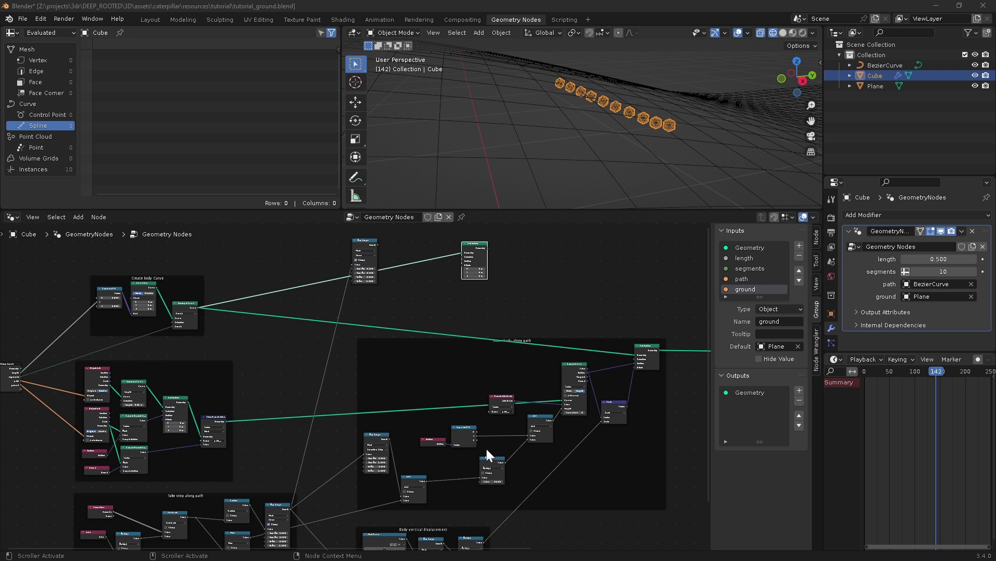
Step: Duplicate the Add node from the Move body along path frame and place it below the new Set Position node
scroll(414, 478, up, 4)
middle_drag(395, 430, 386, 407)
click(398, 454)
key(shift+d)
click(412, 281)
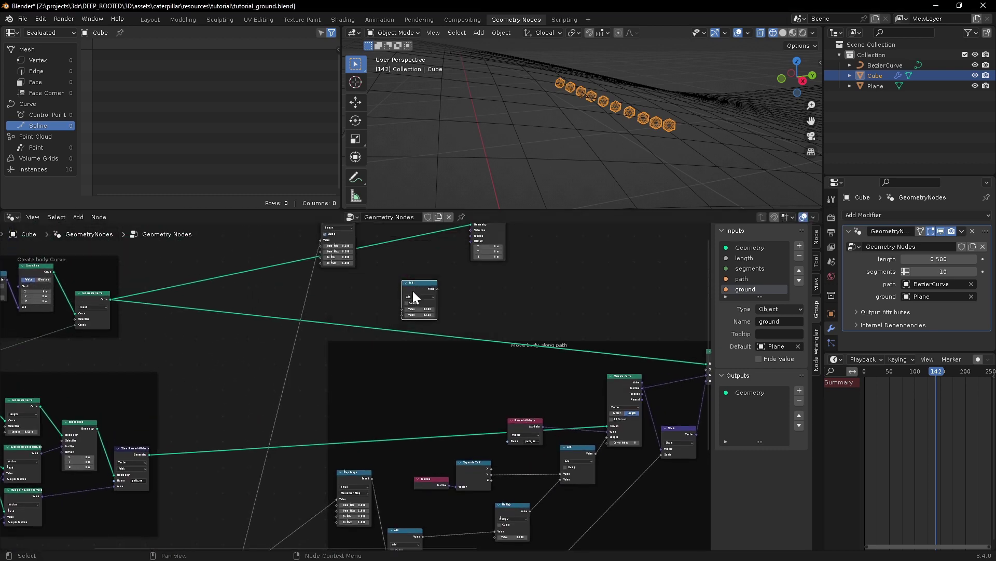
Step: Connect the Floor node's Value and the new Map Range's Result to the duplicated Add node
shift+middle_drag(405, 323, 428, 336)
shift+middle_drag(374, 369, 399, 380)
scroll(391, 306, down, 2)
shift+middle_drag(308, 479, 363, 311)
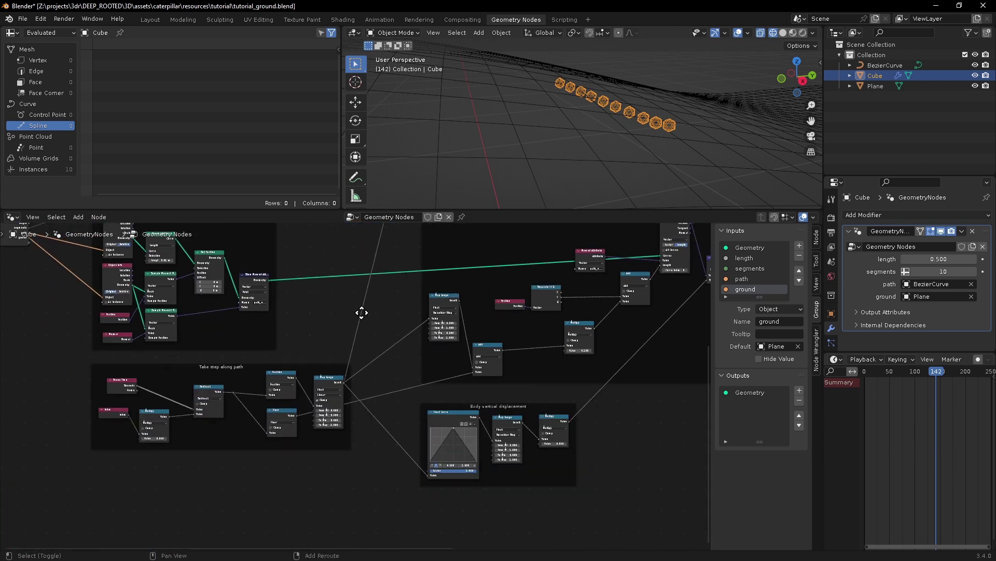
scroll(313, 370, up, 4)
shift+middle_drag(312, 371, 291, 358)
scroll(283, 361, up, 1)
shift+middle_drag(417, 277, 321, 413)
scroll(327, 379, down, 5)
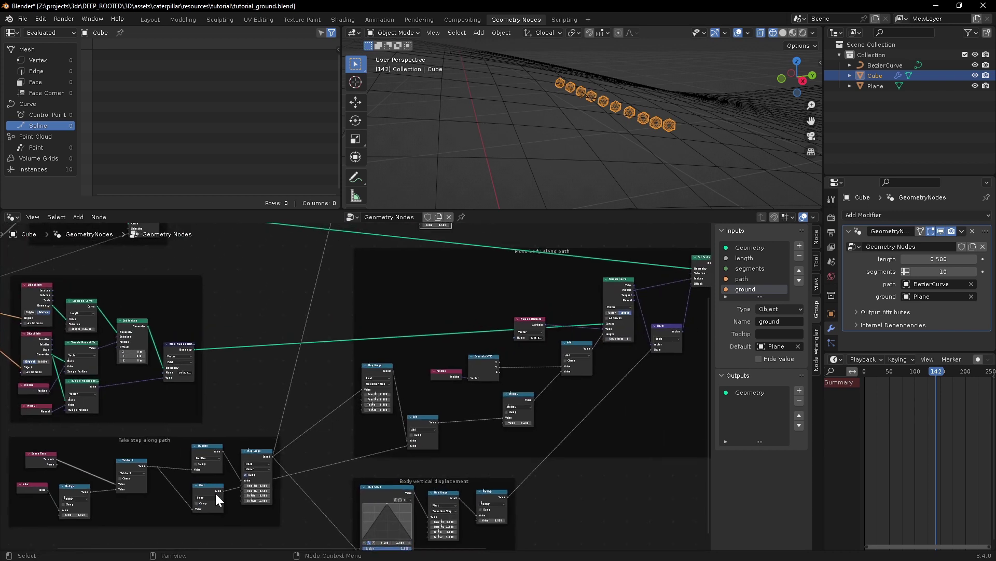
drag(222, 488, 400, 292)
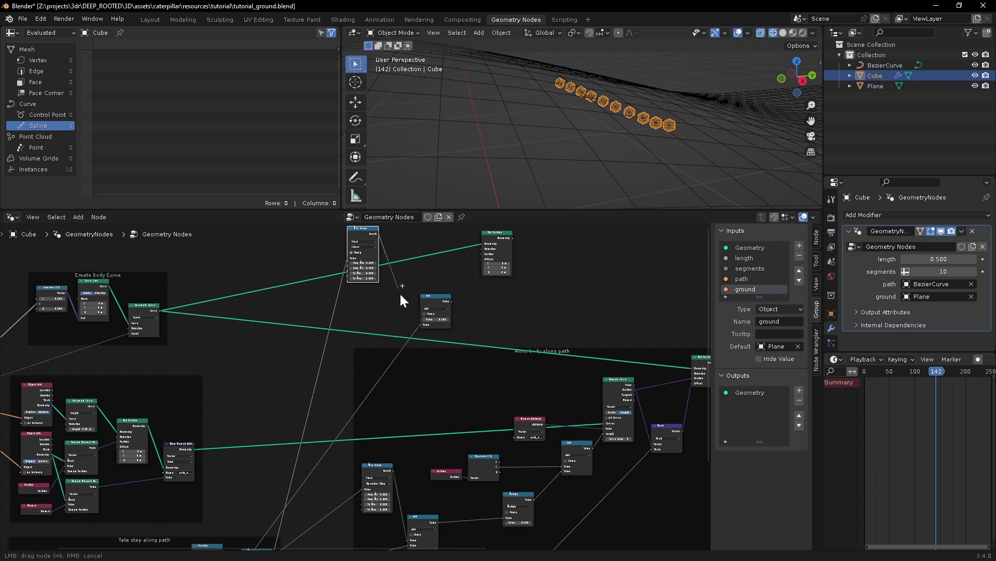
Step: Duplicate the 0.100 Multiply node, place it after the duplicated Add node and feed it that node's Value
click(410, 479)
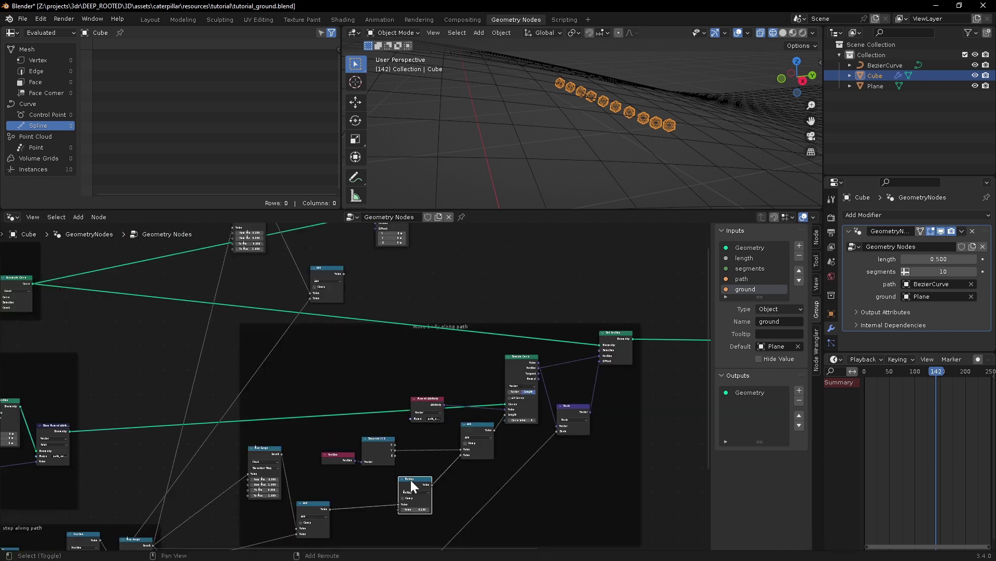
key(shift+d)
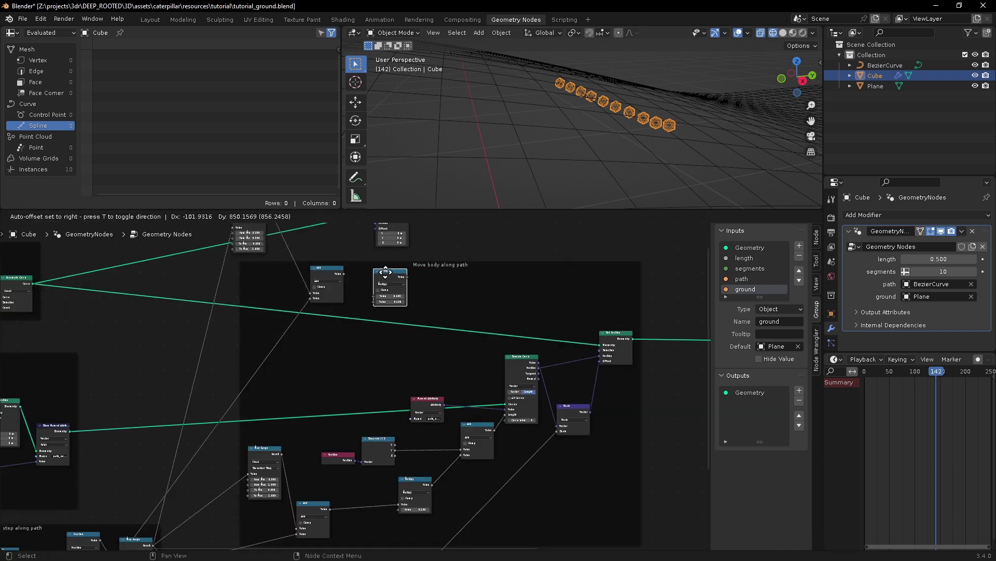
click(389, 277)
scroll(365, 281, up, 3)
middle_drag(363, 281, 359, 330)
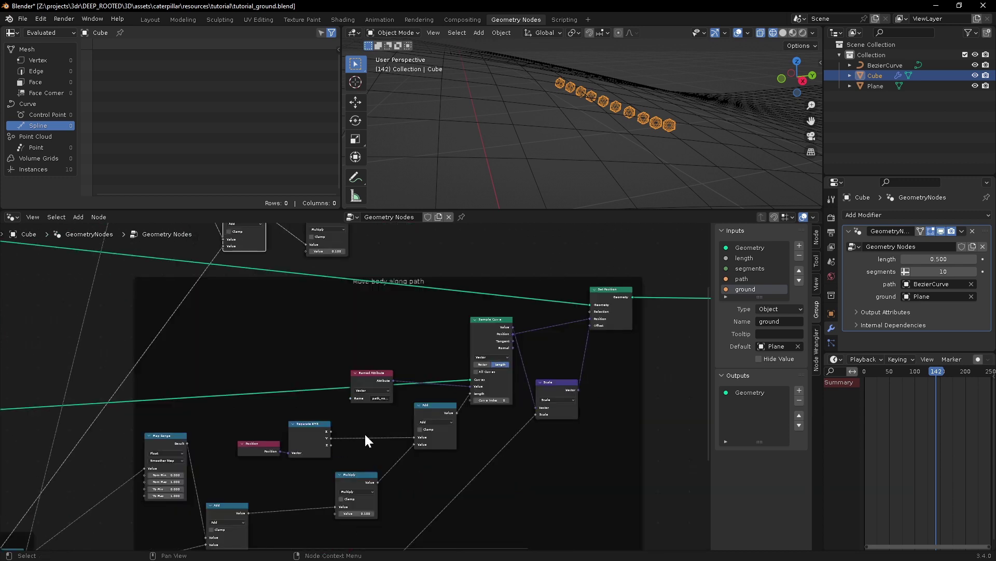
Step: Duplicate the Add node that feeds Sample Curve, place it after the new Multiply node and connect Multiply's Value to it
middle_drag(364, 435, 387, 492)
click(425, 489)
key(shift+d)
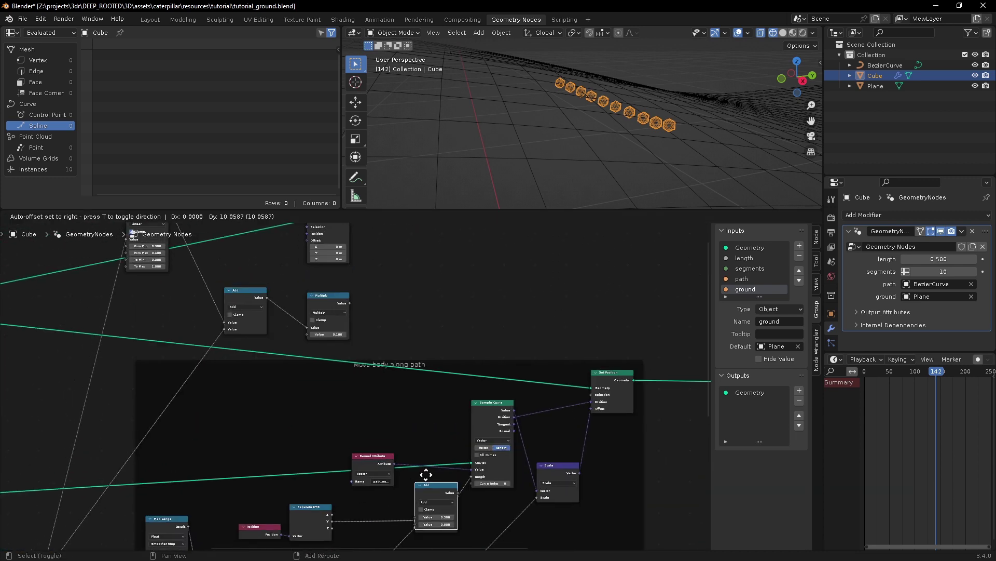
click(398, 301)
drag(350, 303, 387, 331)
scroll(372, 422, down, 3)
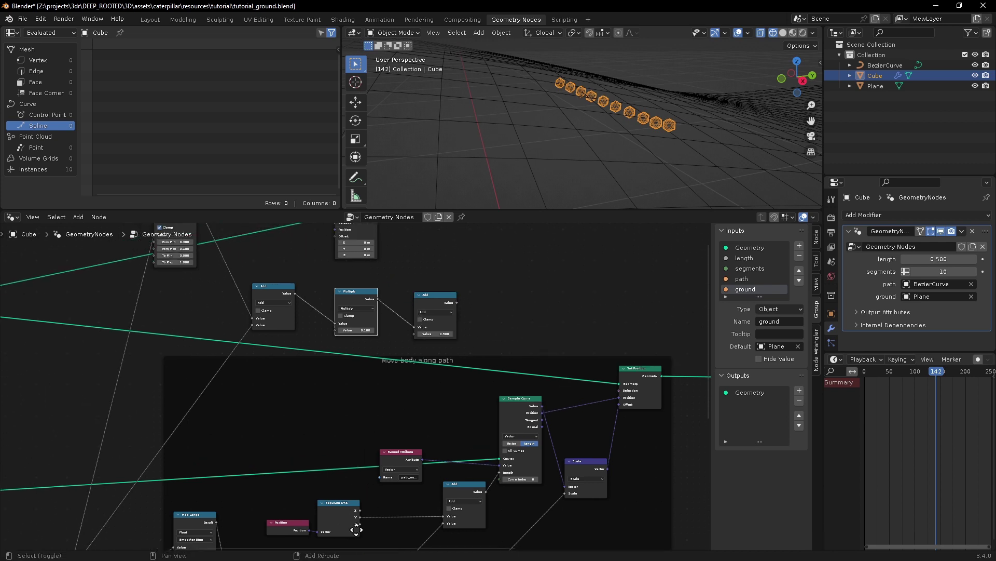
Step: Duplicate the Position and Separate XYZ nodes above the Move body along path frame and connect the new Separate XYZ's Y to the last duplicated Add node
drag(310, 271, 436, 389)
drag(425, 382, 428, 339)
drag(251, 306, 256, 265)
shift+scroll(331, 374, down, 2)
click(323, 478)
shift+click(350, 472)
key(shift+d)
click(357, 332)
middle_drag(378, 338, 353, 402)
scroll(354, 401, up, 4)
drag(353, 399, 395, 366)
Step: Duplicate the Sample Curve node from the Move body along path frame, place it after the new Add node and connect Add's Value to it
middle_drag(481, 493, 369, 400)
click(388, 413)
middle_drag(399, 304, 381, 226)
key(shift+d)
click(384, 291)
scroll(382, 226, up, 3)
drag(301, 244, 351, 274)
scroll(336, 289, down, 2)
middle_drag(398, 379, 481, 296)
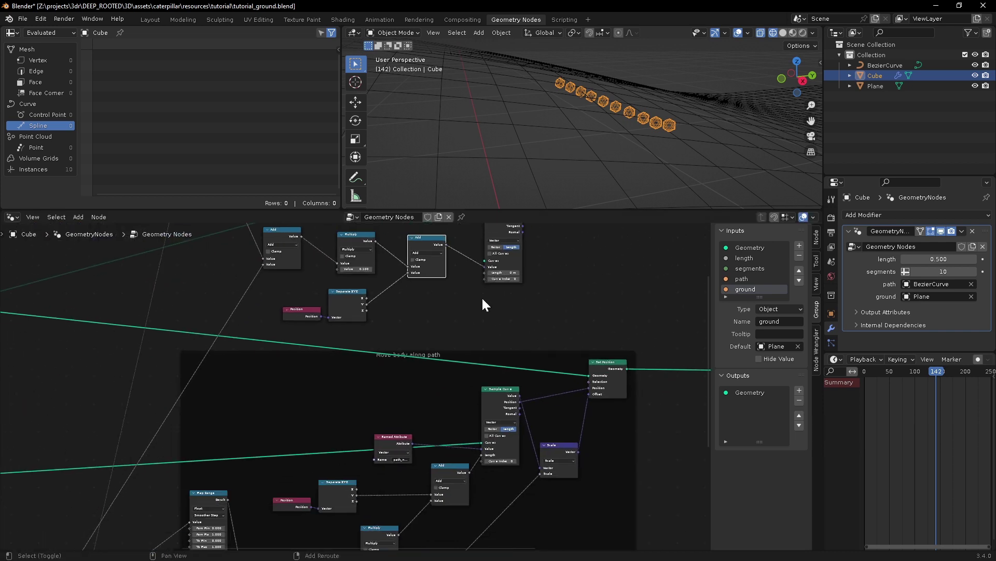
Step: Add a reroute on the path curve link and connect it to the duplicated Sample Curve's Curves input
shift+right_drag(63, 447, 55, 470)
drag(54, 470, 486, 261)
scroll(415, 262, up, 2)
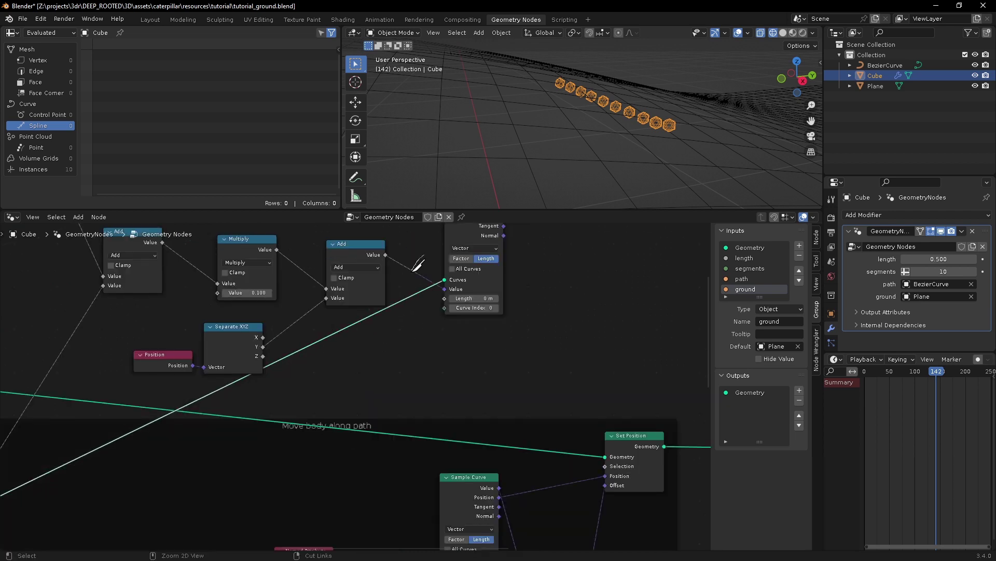
Step: Connect the new Add node's Value to the duplicated Sample Curve's Length, and that Sample Curve's Position to the new Set Position node's Position
drag(385, 254, 444, 299)
middle_drag(444, 299, 328, 360)
scroll(328, 360, down, 1)
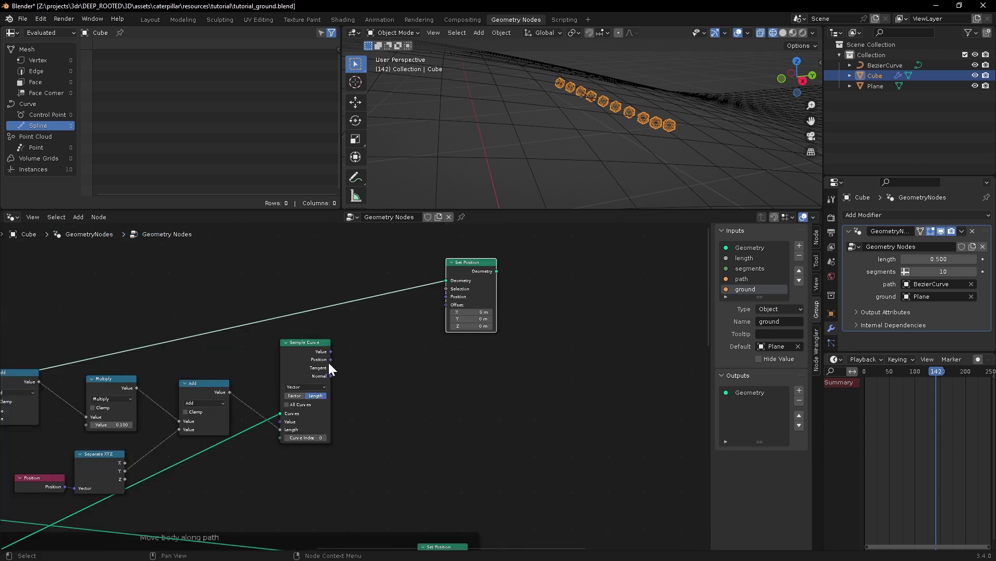
drag(331, 359, 430, 300)
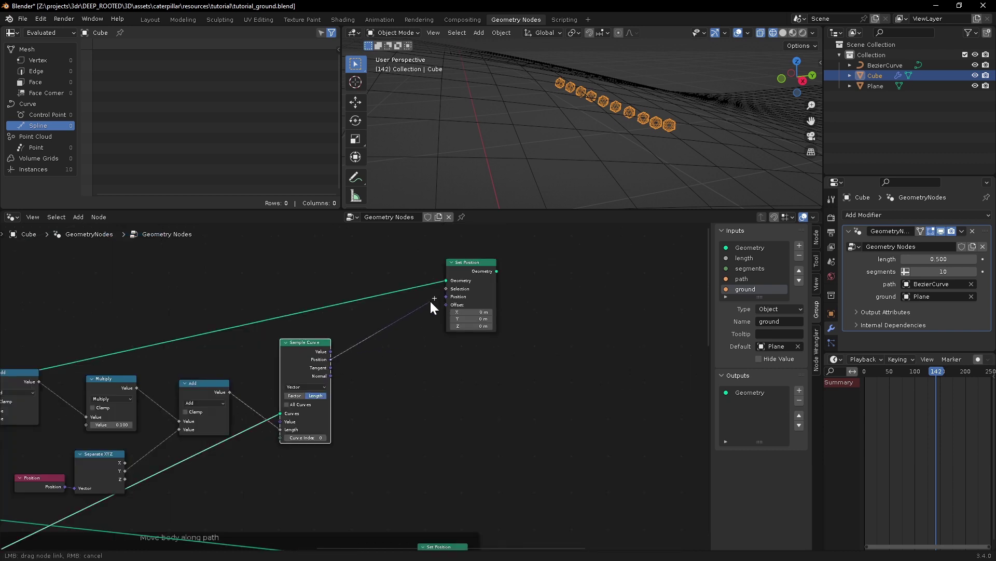
Step: Insert a Join Geometry node before Instance on Points and connect the new Set Position node's Geometry to it
text(join)
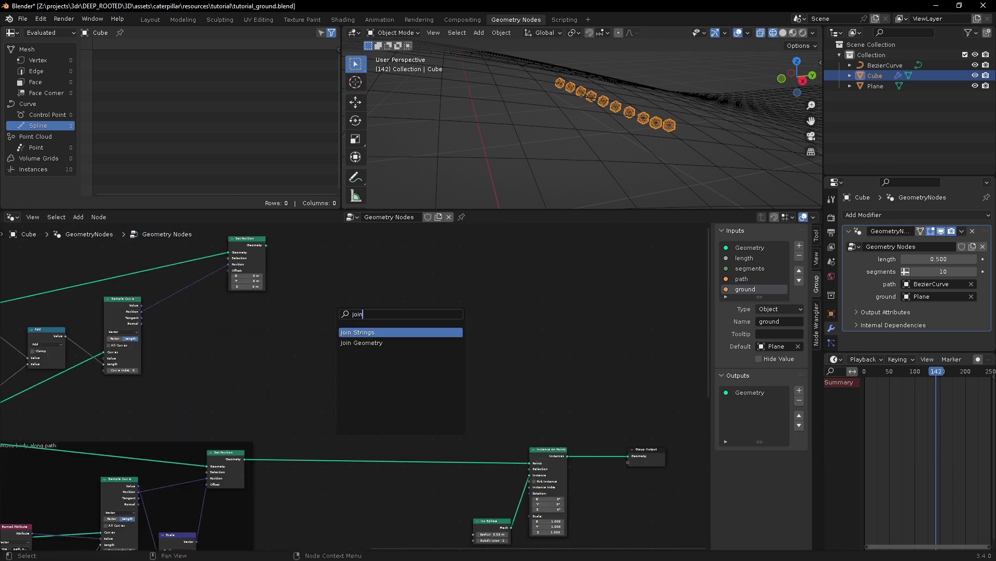
key(Down)
key(Return)
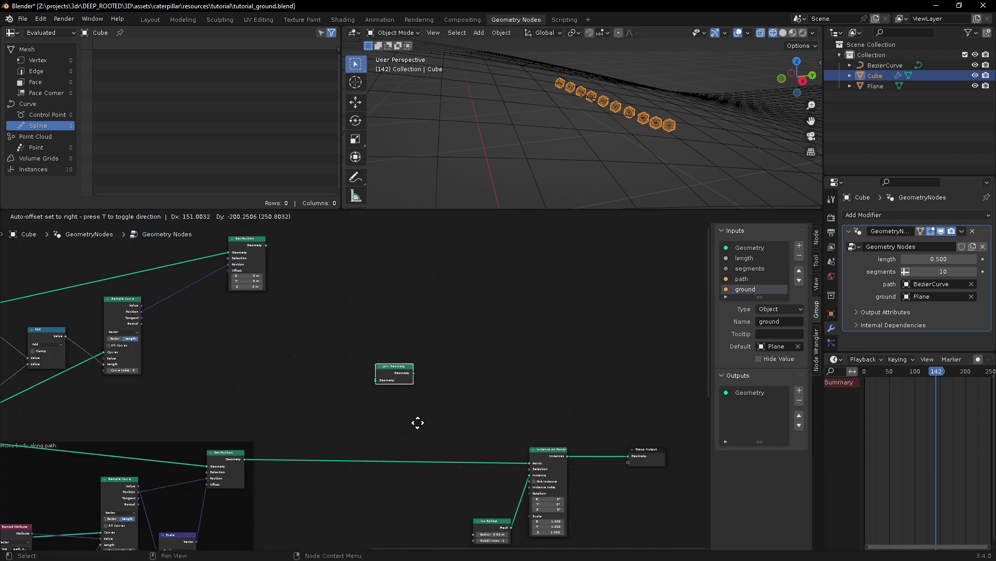
click(485, 470)
drag(267, 244, 446, 462)
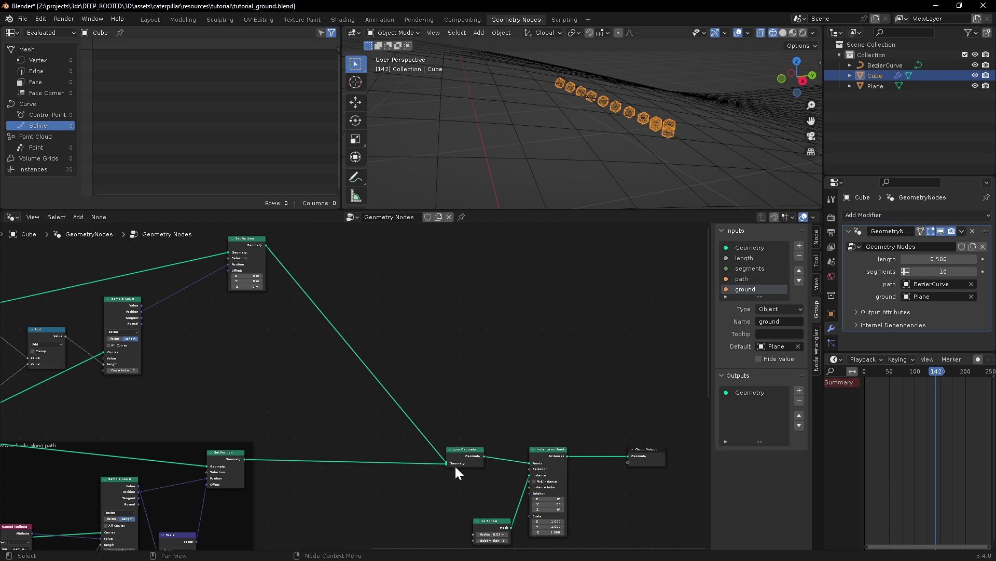
Step: Examine the joined instances in the viewport from several angles, along with the nodes of the new stepping branch
middle_drag(589, 142, 678, 160)
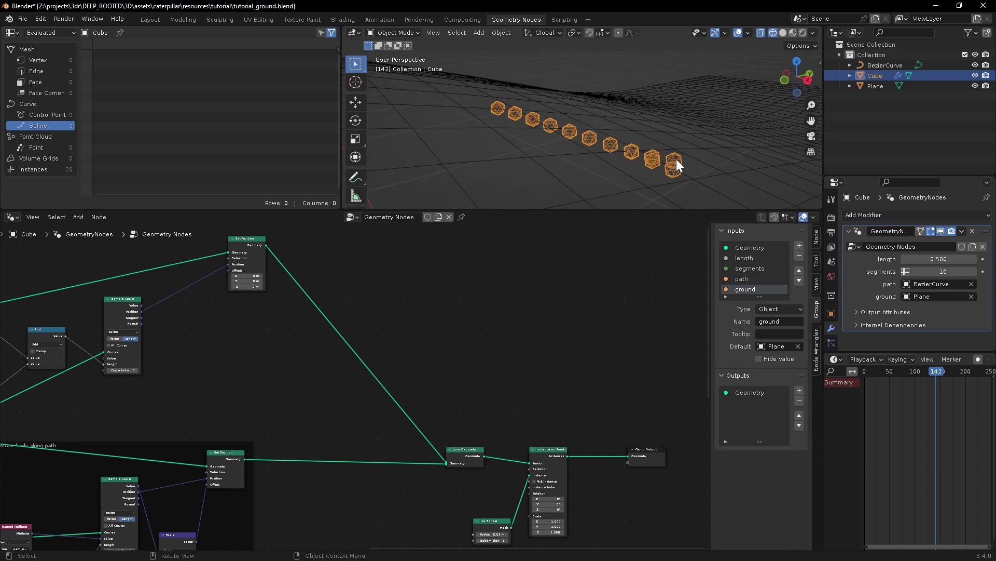
shift+middle_drag(613, 165, 581, 134)
middle_drag(373, 283, 570, 311)
middle_drag(528, 178, 454, 147)
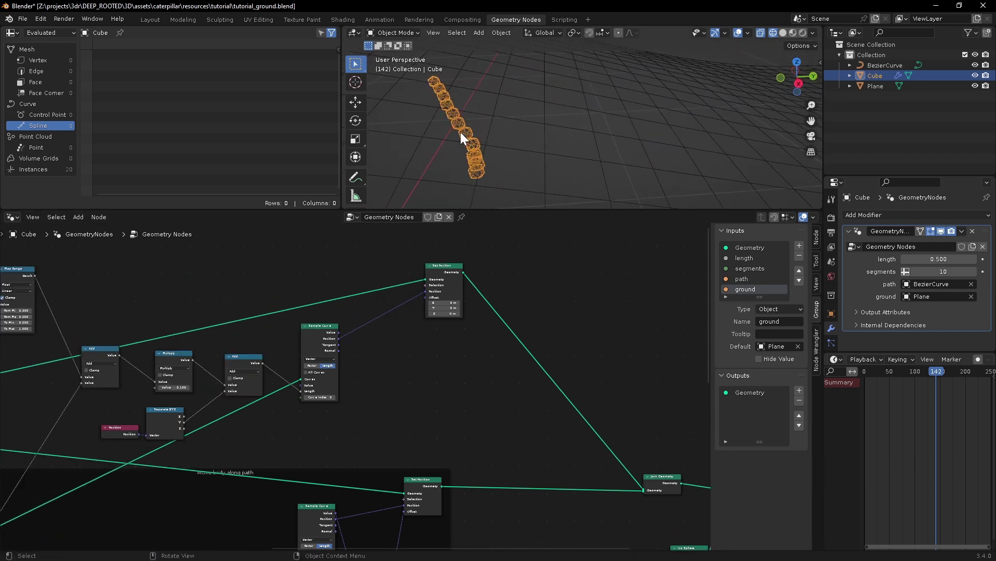
middle_drag(447, 352, 515, 354)
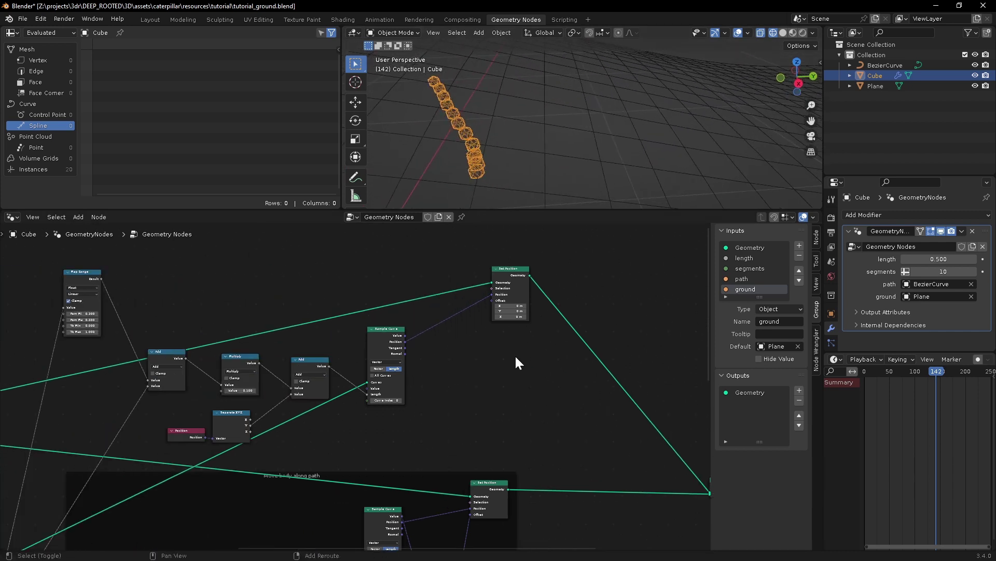
middle_drag(517, 401, 482, 370)
scroll(482, 370, down, 1)
middle_drag(449, 154, 483, 145)
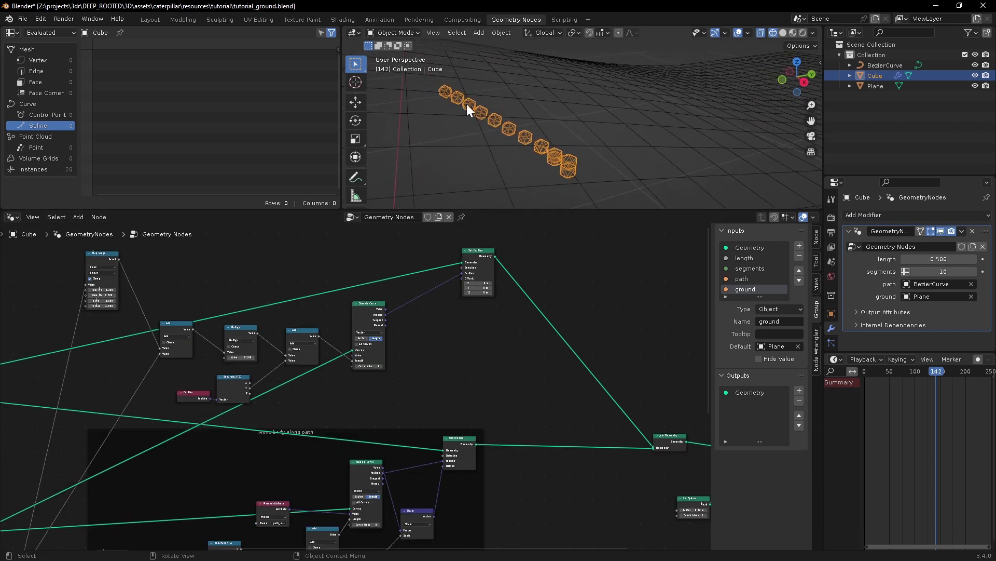
middle_drag(524, 140, 496, 136)
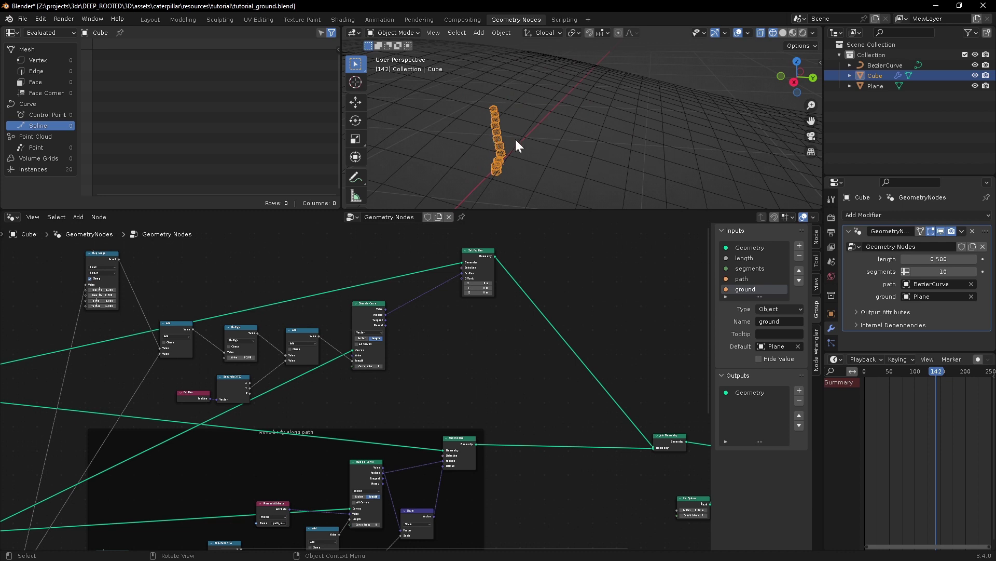
middle_drag(496, 345, 537, 351)
middle_drag(260, 279, 290, 281)
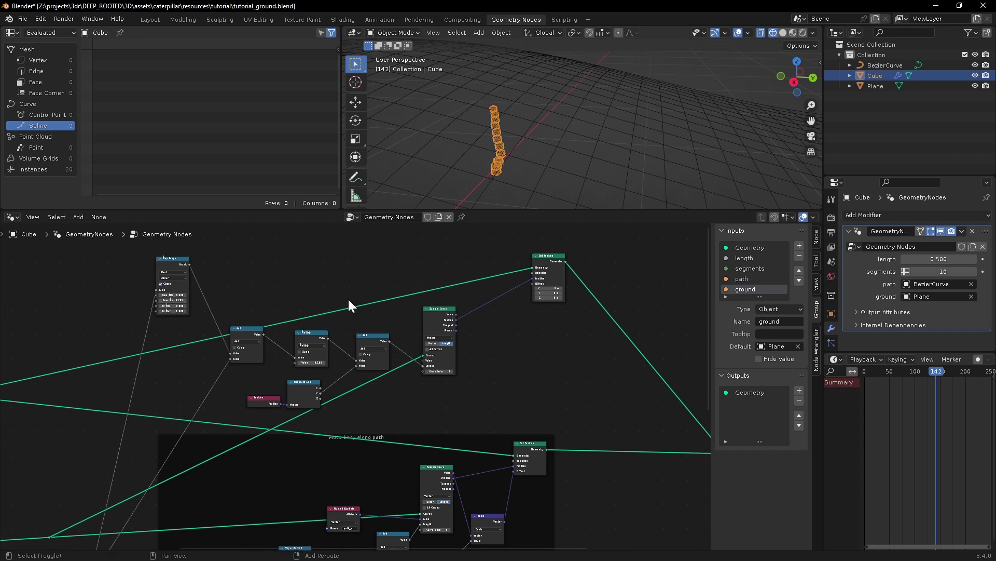
Step: Move the new Set Position node further away from the duplicated Sample Curve to make room for more nodes
middle_drag(536, 289, 451, 278)
scroll(450, 278, up, 4)
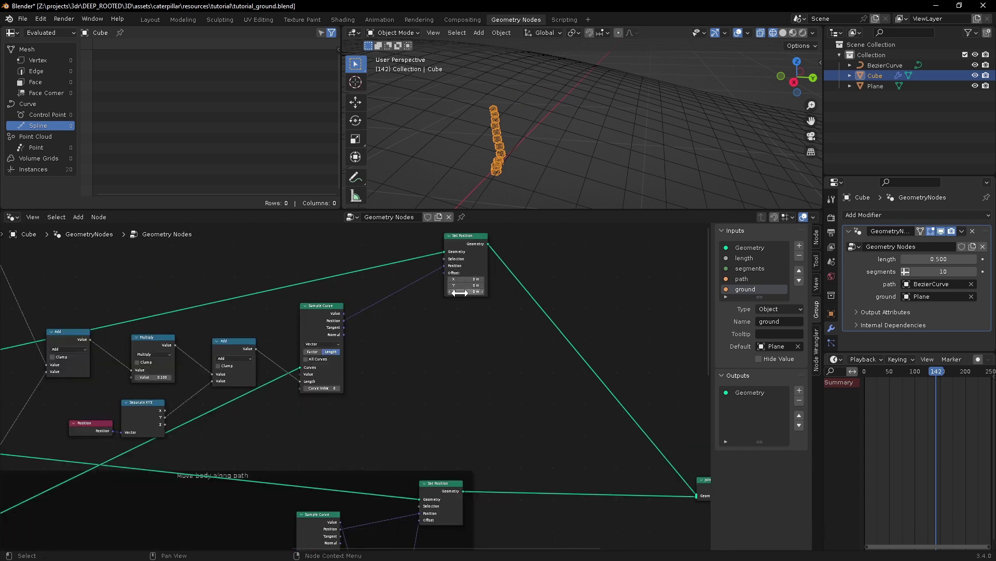
drag(465, 236, 543, 241)
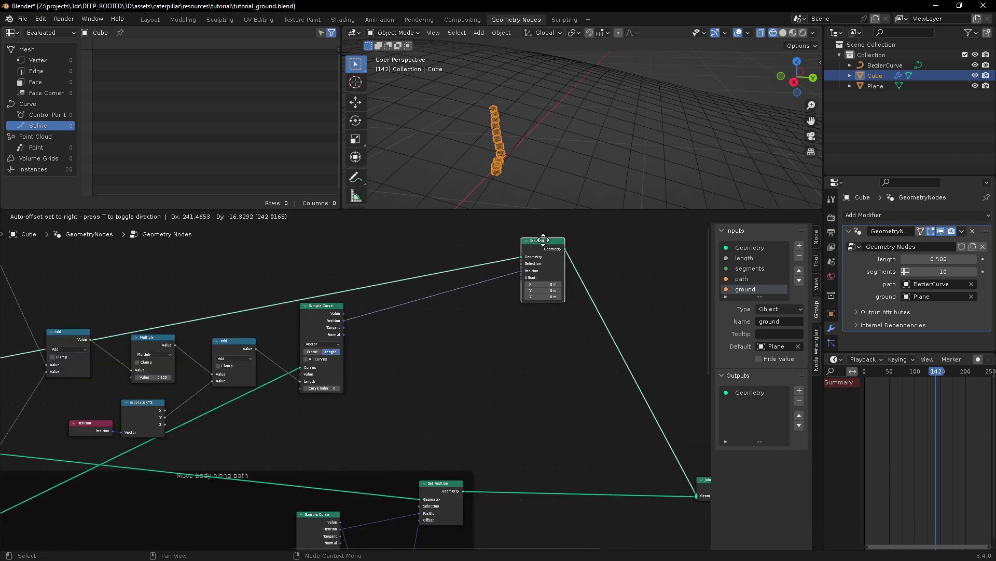
Step: Duplicate the Named Attribute node, detach the copy from the Move body along path frame and connect it to the duplicated Sample Curve's Value
middle_drag(299, 371, 456, 300)
click(338, 466)
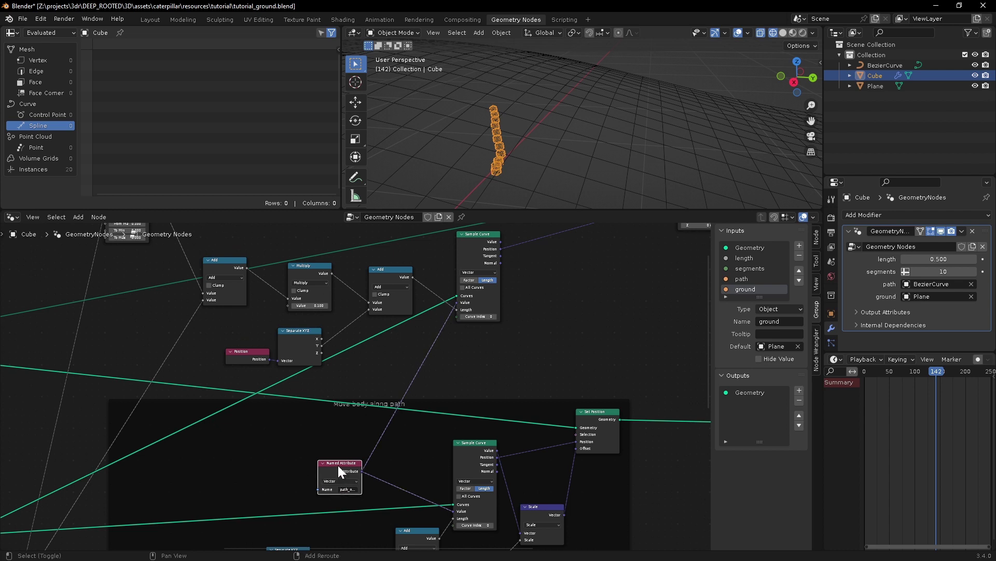
key(shift+d)
click(374, 362)
key(alt+p)
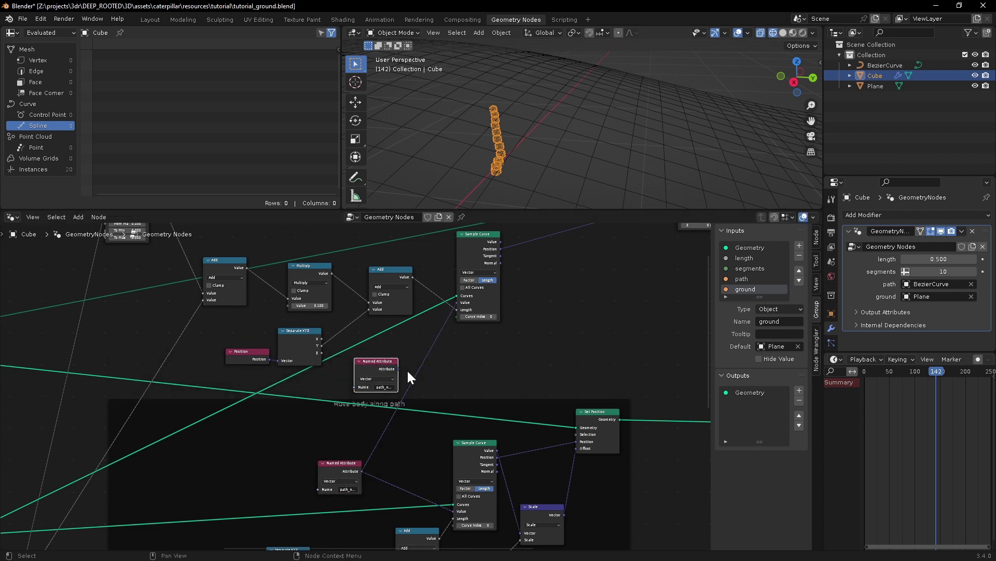
drag(398, 369, 456, 302)
middle_drag(434, 354, 333, 387)
drag(291, 396, 301, 383)
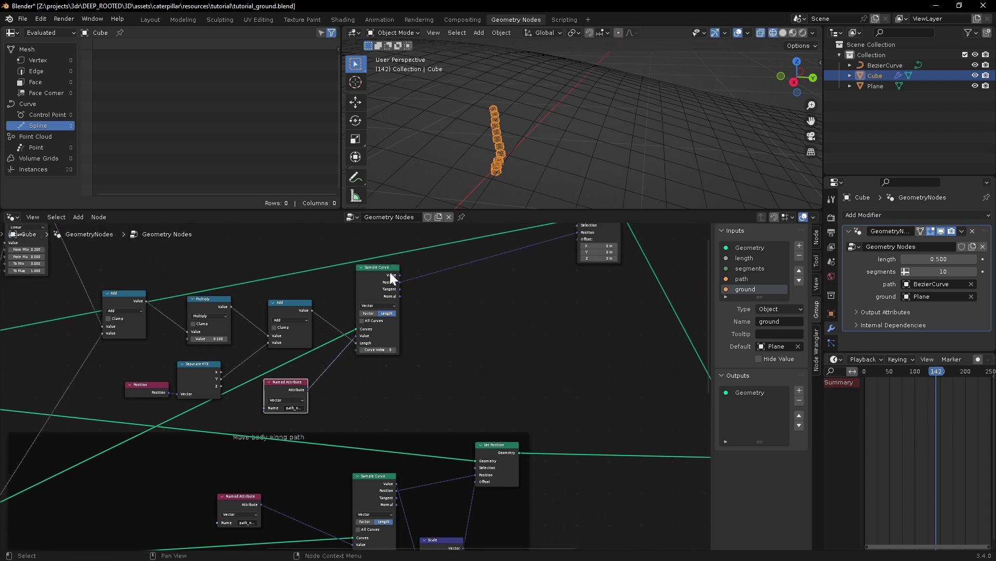
Step: Add a Cross Product Vector Math node fed by the duplicated Sample Curve's Value and Tangent outputs
middle_drag(397, 272, 409, 332)
drag(409, 332, 451, 354)
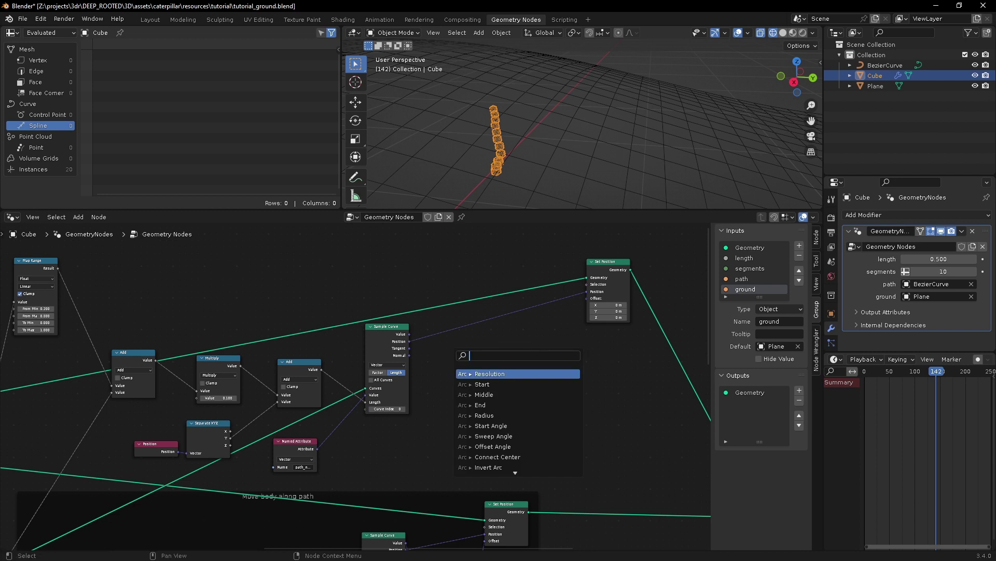
text(cross)
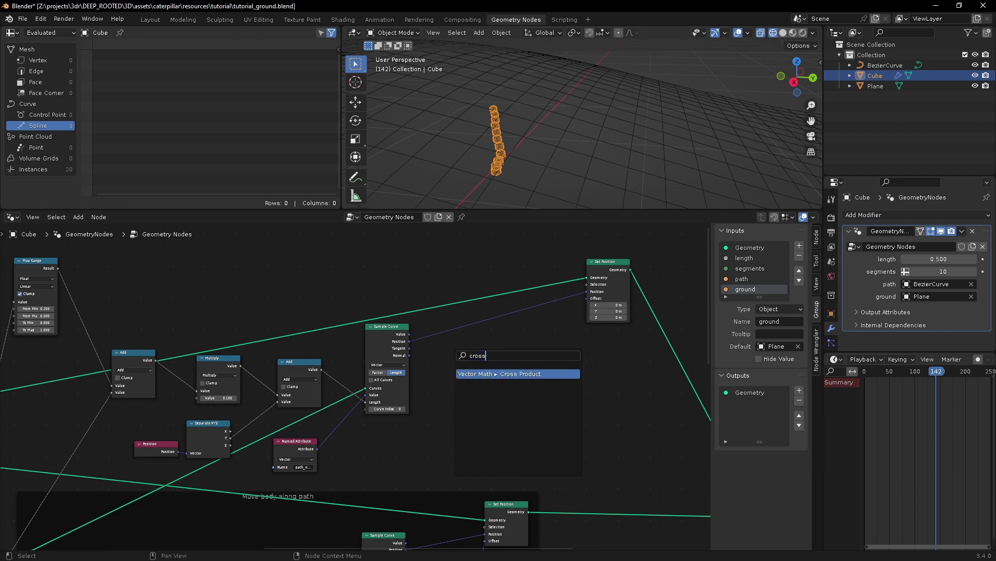
key(Return)
click(442, 347)
ctrl+middle_drag(414, 402, 412, 368)
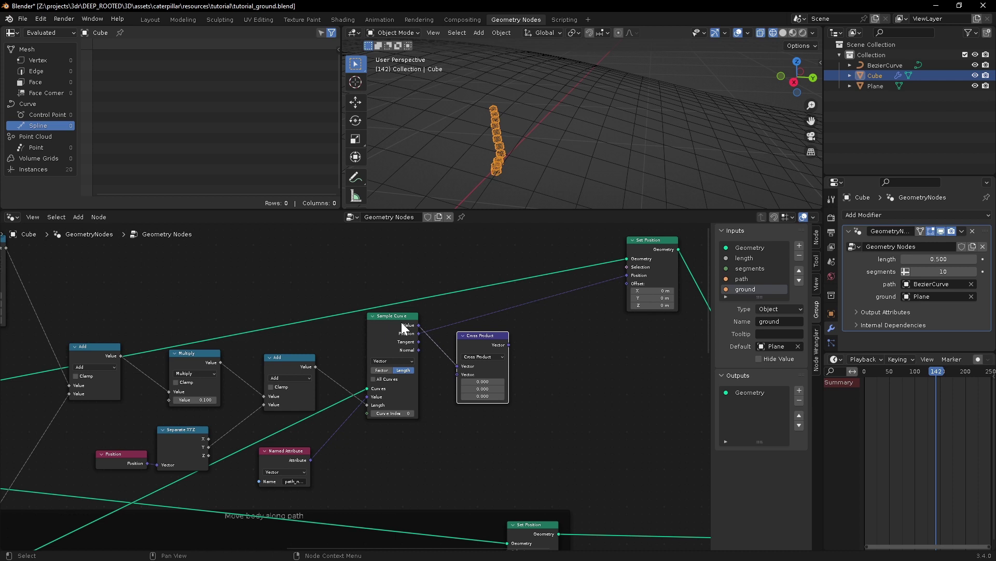
drag(418, 341, 457, 374)
middle_drag(519, 358, 407, 388)
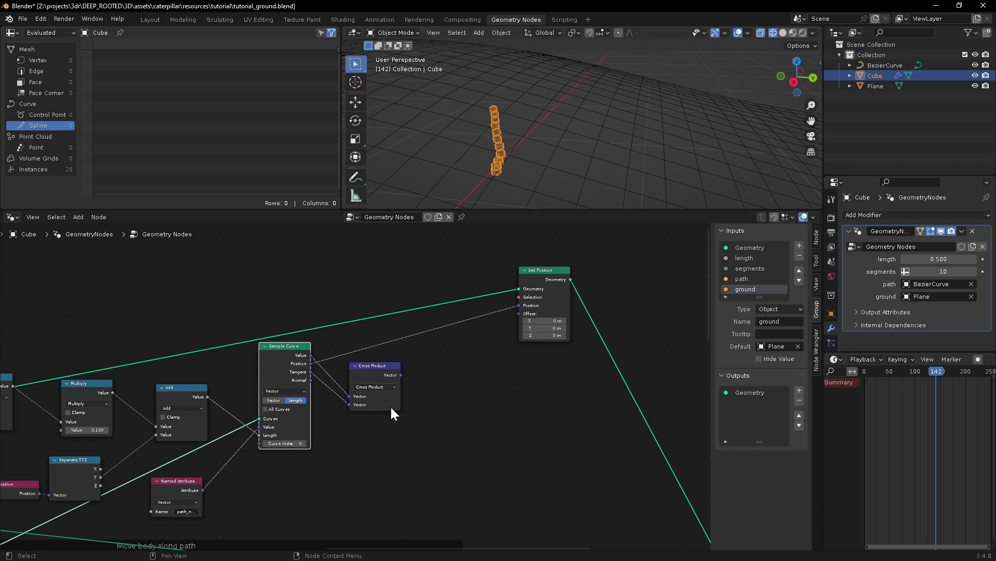
Step: Add a Scale Vector Math node with scale 0.1 after Cross Product and connect its Vector to the new Set Position node's Offset
drag(401, 374, 453, 366)
text(ca)
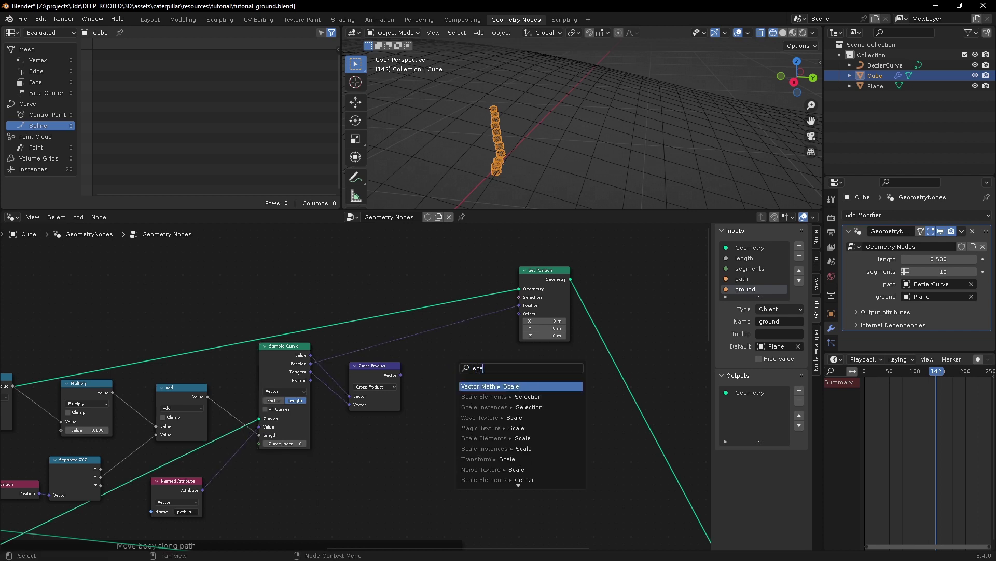
text(.1)
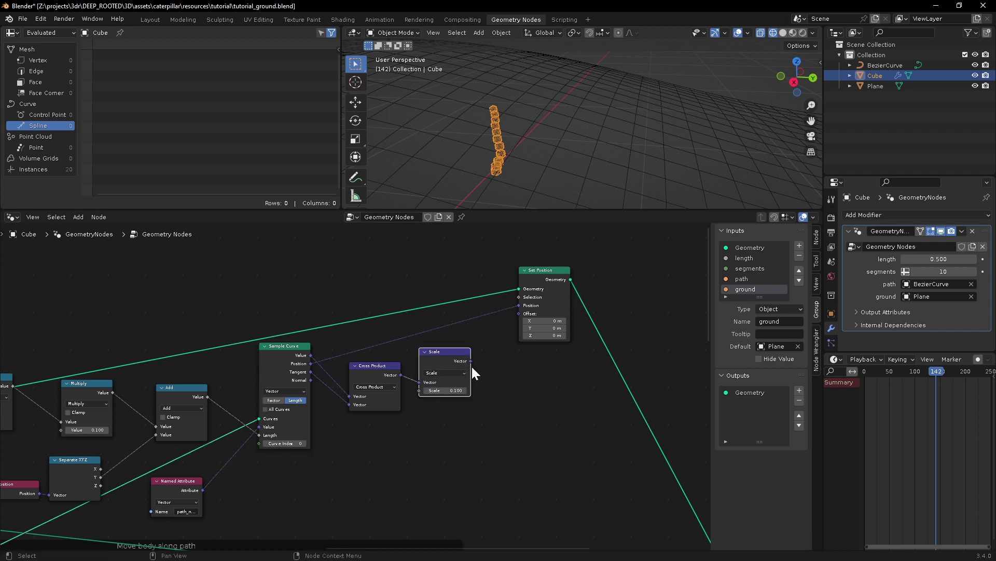
drag(471, 361, 519, 314)
Step: Set the scale of the Scale node after Cross Product to 0.03 to bring the two rows of instances closer
middle_drag(510, 163, 522, 136)
scroll(503, 132, up, 2)
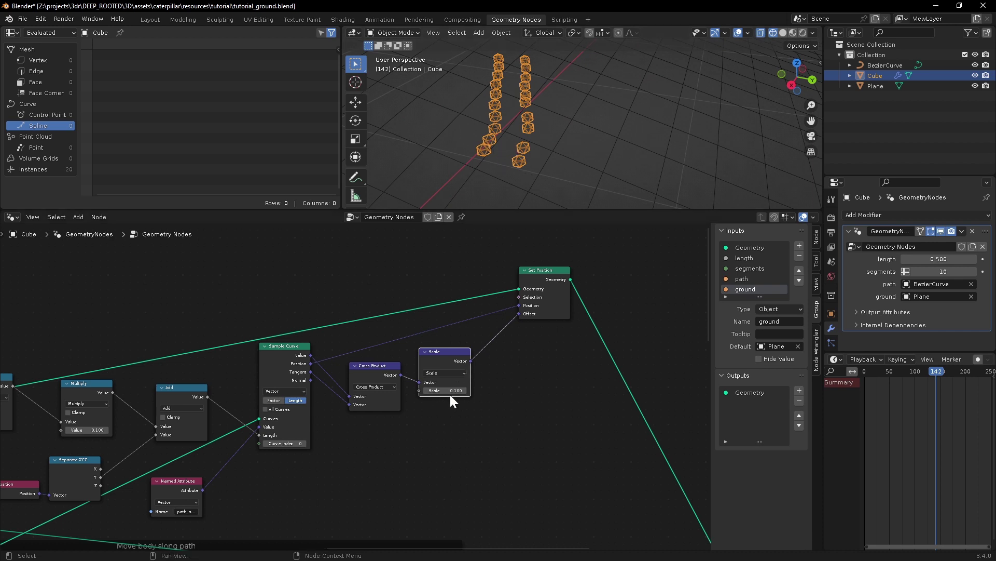
text(0.03)
key(Return)
middle_drag(503, 123, 589, 129)
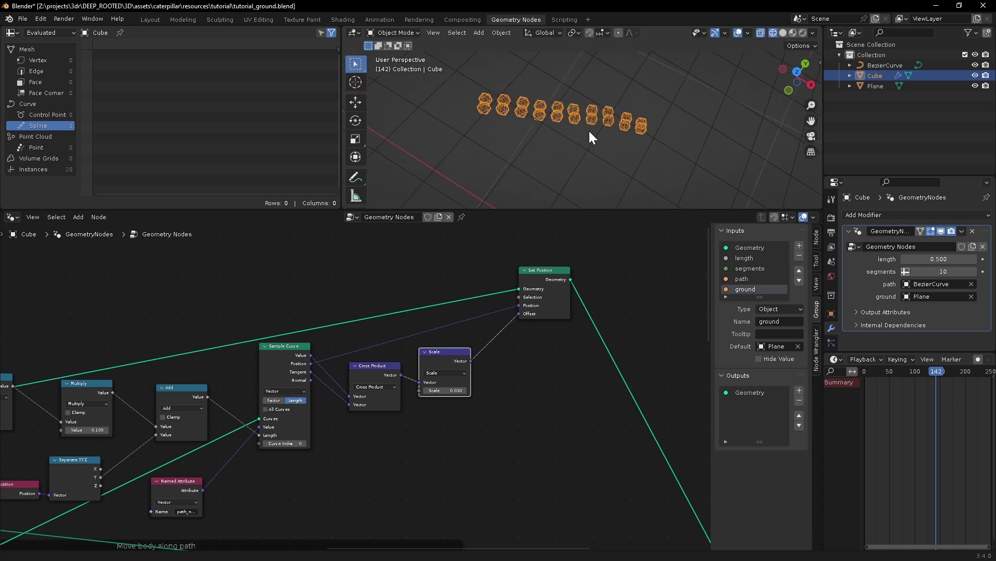
scroll(589, 130, up, 2)
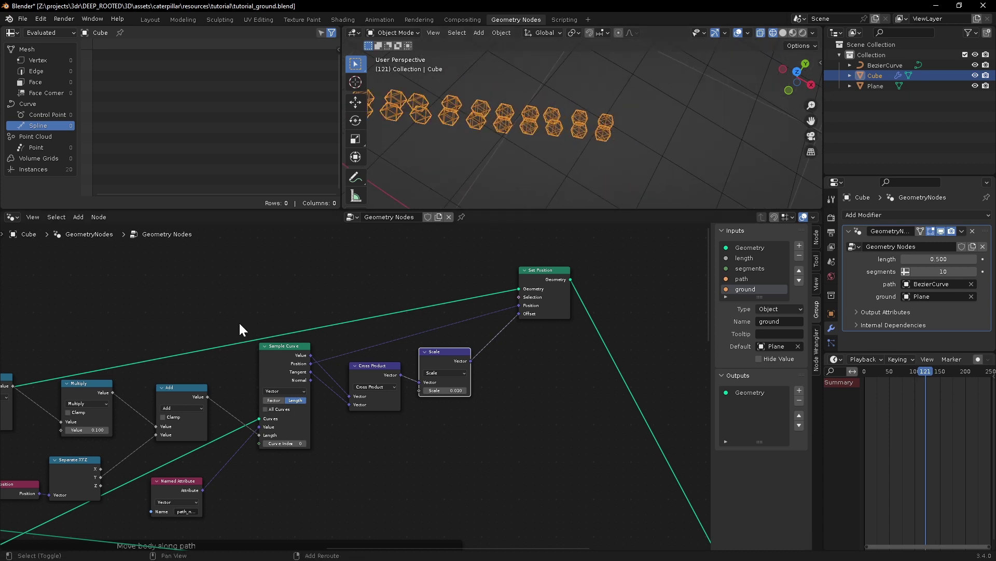
Step: Set the new branch's Map Range node to From Min 0.4 and From Max 0.6
middle_drag(243, 318, 440, 289)
scroll(394, 304, down, 1)
middle_drag(255, 338, 403, 357)
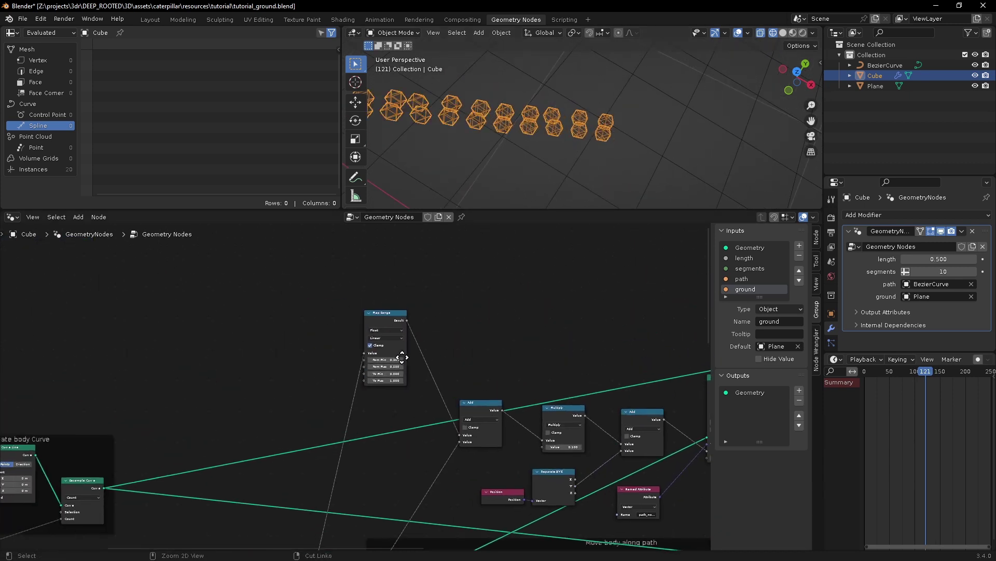
scroll(387, 311, up, 2)
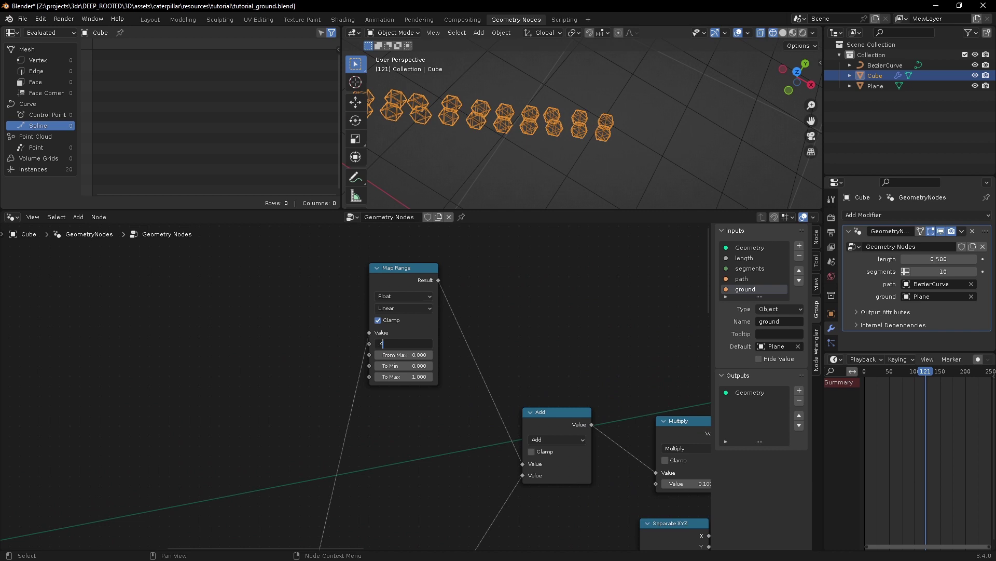
key(Return)
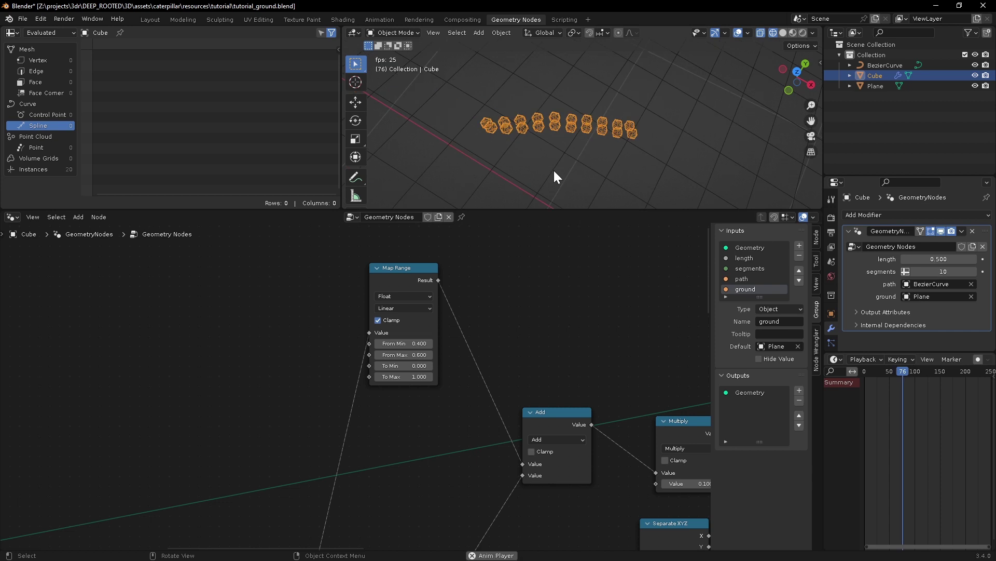
Step: Play the animation and examine the stepping motion of the two rows of instances from several angles
middle_drag(544, 151, 515, 115)
scroll(545, 166, up, 1)
scroll(533, 93, up, 3)
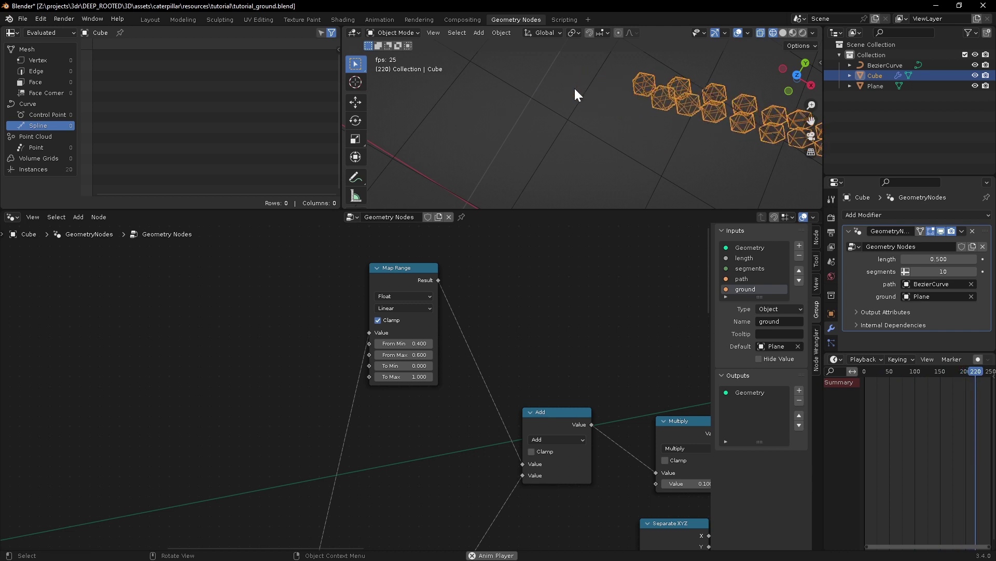
shift+middle_drag(577, 91, 489, 126)
scroll(407, 108, down, 3)
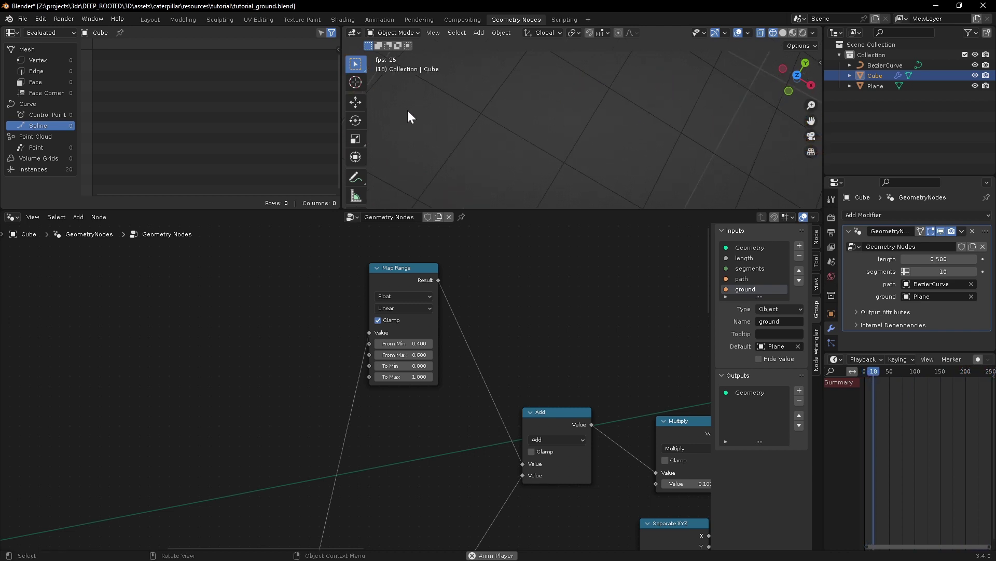
shift+middle_drag(420, 110, 577, 145)
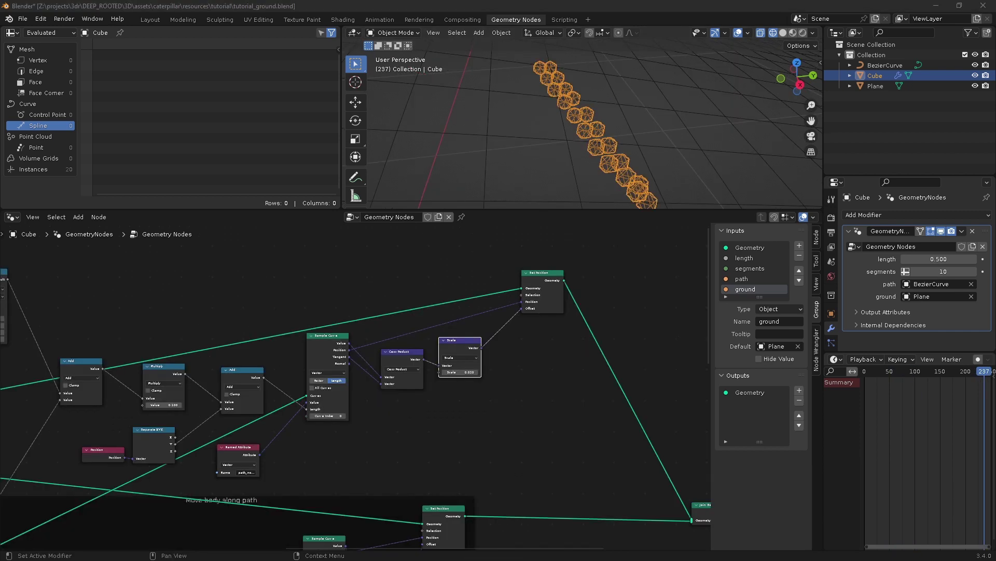
middle_drag(572, 118, 545, 141)
Step: Duplicate the Body vertical displacement frame with its incoming links above the feet nodes and label the copy "Feet vertical displacement"
scroll(506, 480, down, 6)
shift+middle_drag(506, 480, 604, 185)
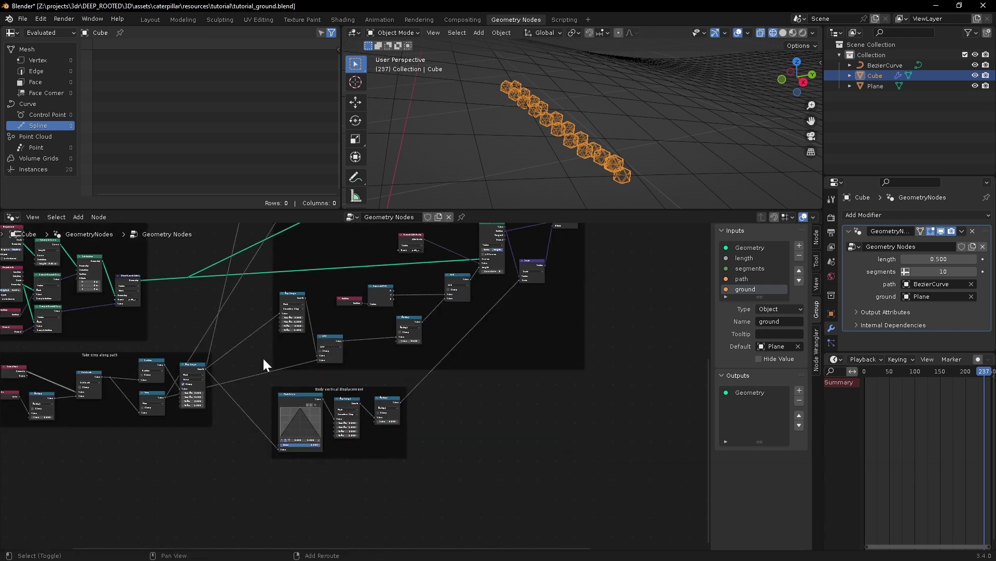
drag(265, 480, 416, 379)
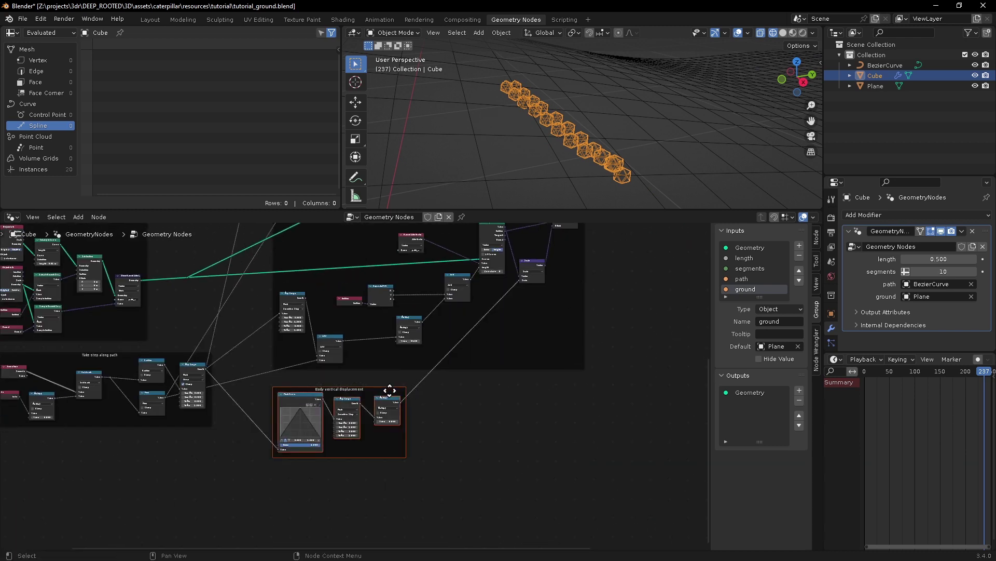
key(ctrl+shift+d)
key(F2)
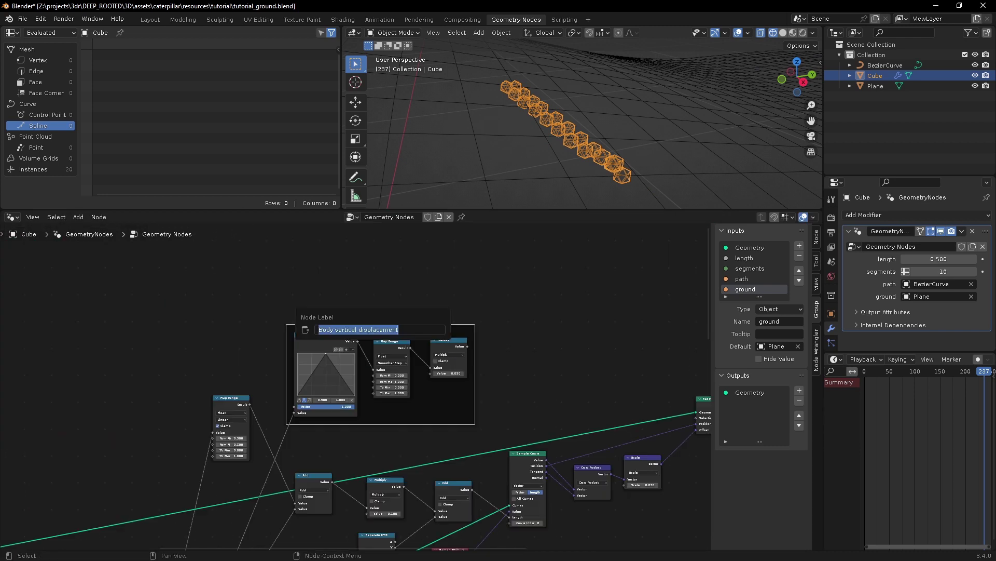
drag(334, 329, 317, 330)
key(Return)
Step: Add a Scale Vector Math node fed by the feet displacement Multiply value and the feet Sample Curve's Value
scroll(433, 305, right, 5)
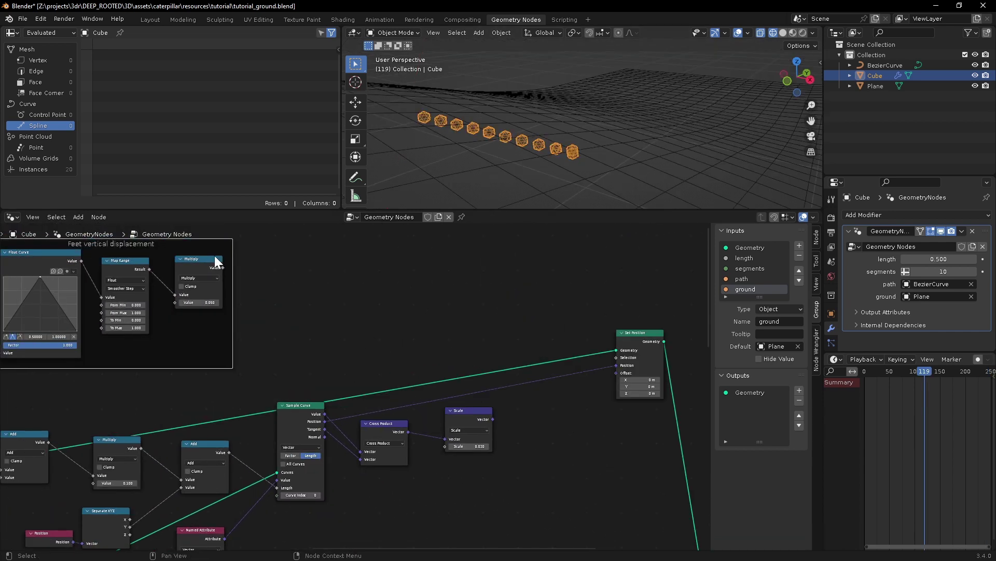
drag(223, 267, 413, 292)
text(sc)
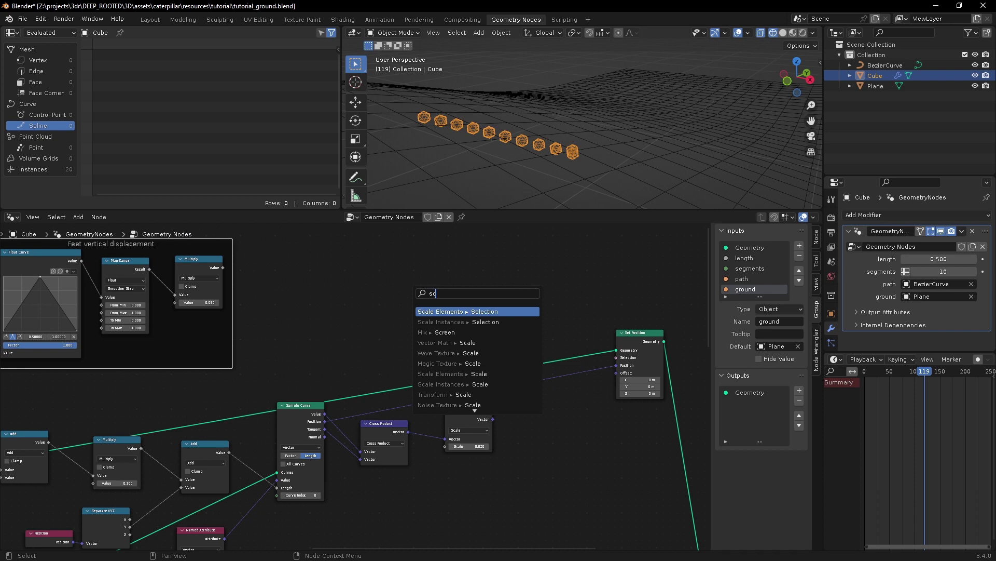
click(447, 344)
click(457, 331)
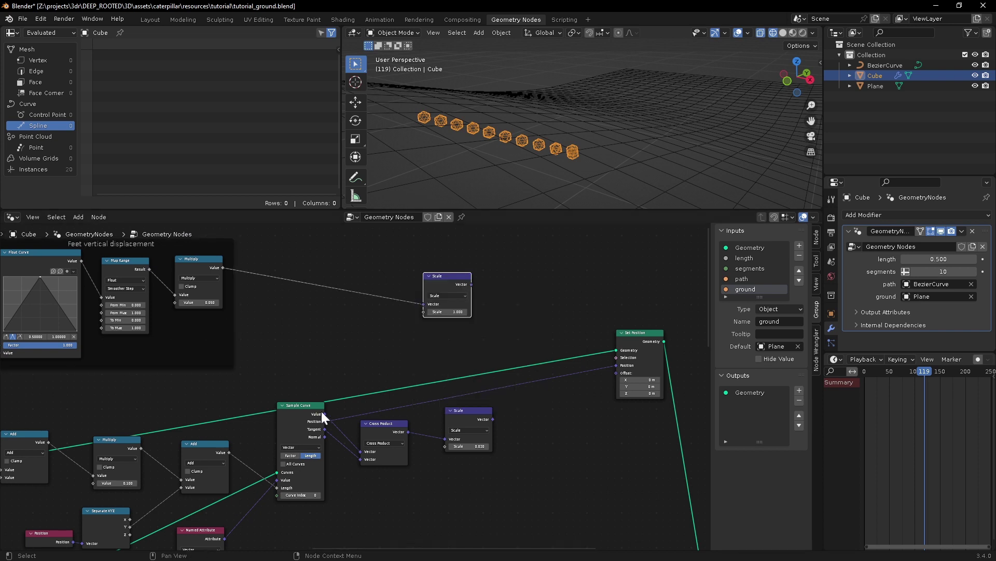
drag(326, 414, 423, 312)
drag(447, 280, 447, 303)
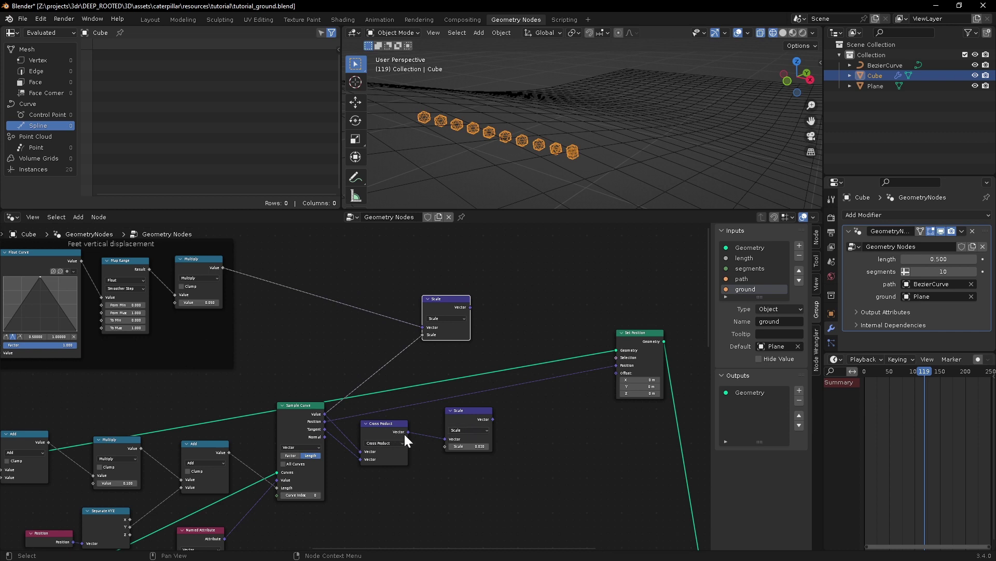
Step: Add an Add Vector Math node that sums both Scale vectors, connect it to the feet Set Position's Offset, and play the animation
drag(439, 438, 452, 421)
drag(470, 307, 524, 339)
text(add)
key(Return)
click(528, 358)
drag(481, 423, 516, 341)
drag(564, 314, 615, 373)
middle_drag(576, 111, 509, 178)
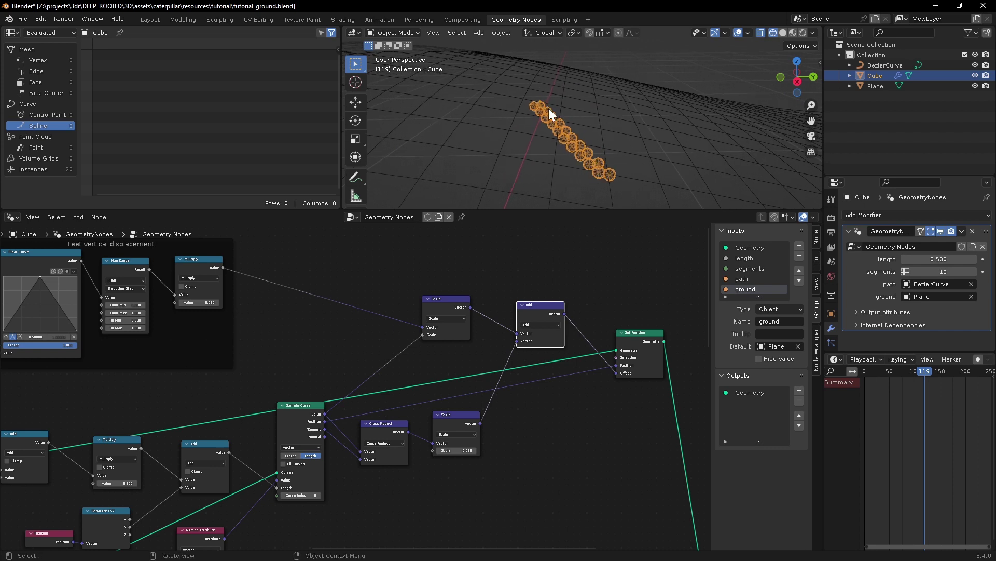
key(space)
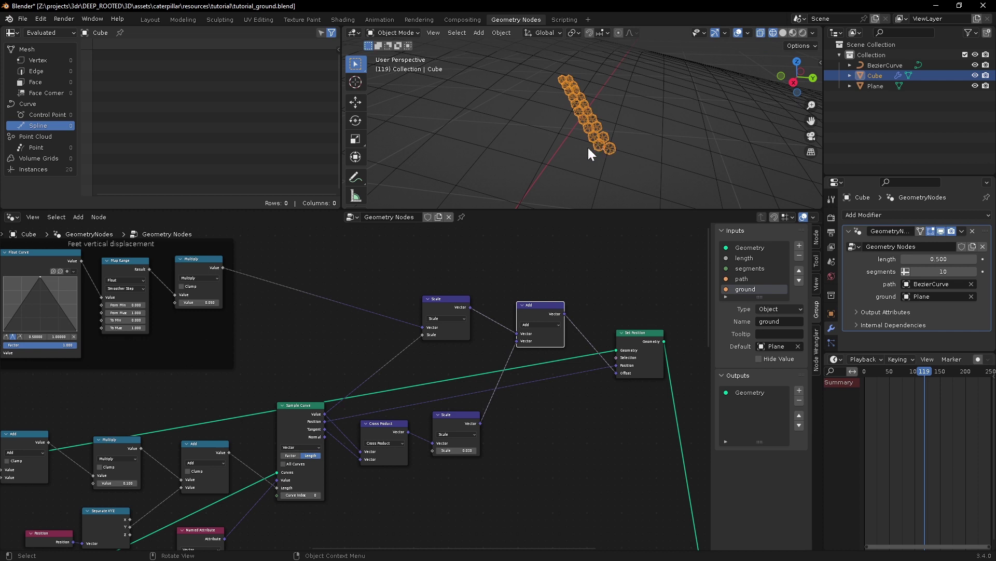
Step: Duplicate the sideways Scale node, set the copy's scale to -0.03, and connect Cross Product's Vector to it
scroll(612, 394, down, 3)
middle_drag(634, 414, 536, 405)
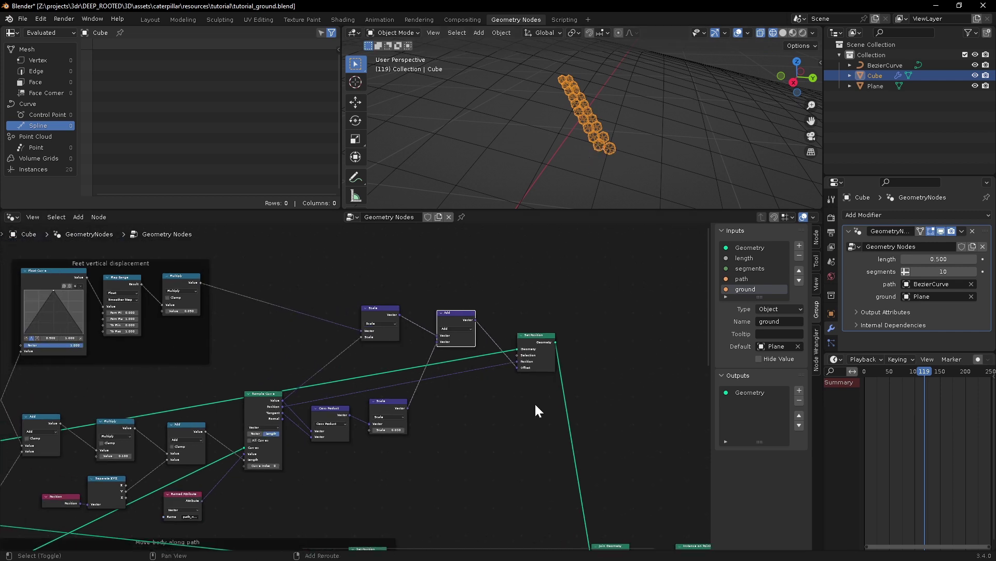
scroll(301, 358, up, 1)
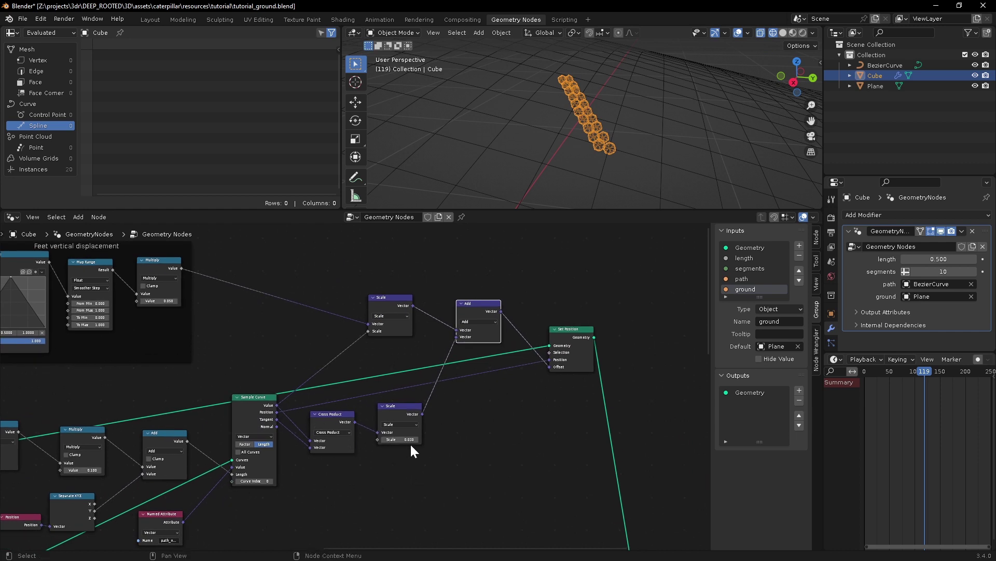
scroll(410, 451, up, 2)
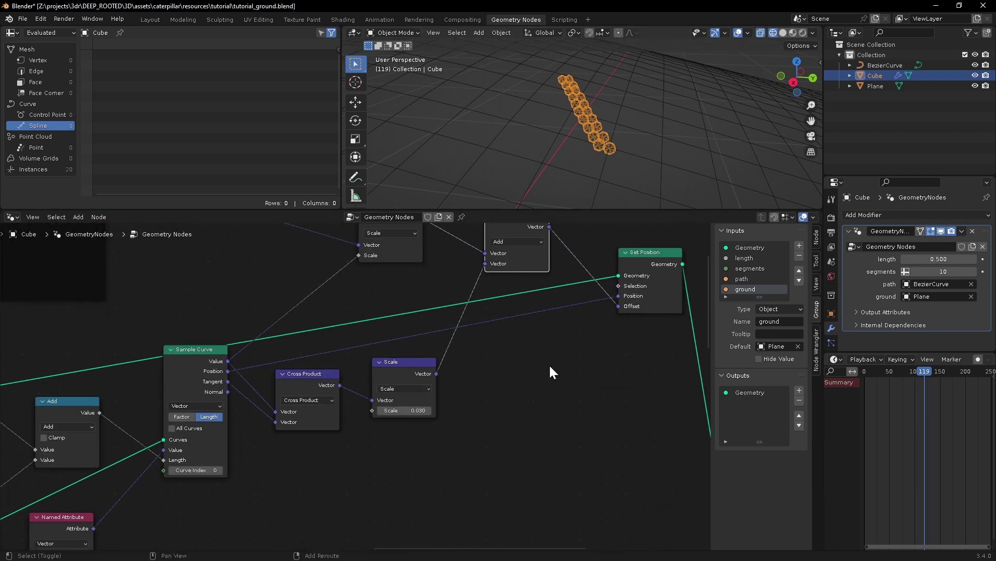
middle_drag(549, 364, 515, 339)
click(359, 345)
key(shift+d)
click(366, 427)
click(379, 489)
drag(307, 360, 341, 449)
Step: Duplicate the vector Add node and connect the -0.03 Scale and the feet displacement Scale to the copy
scroll(317, 498, down, 2)
click(430, 282)
key(shift+d)
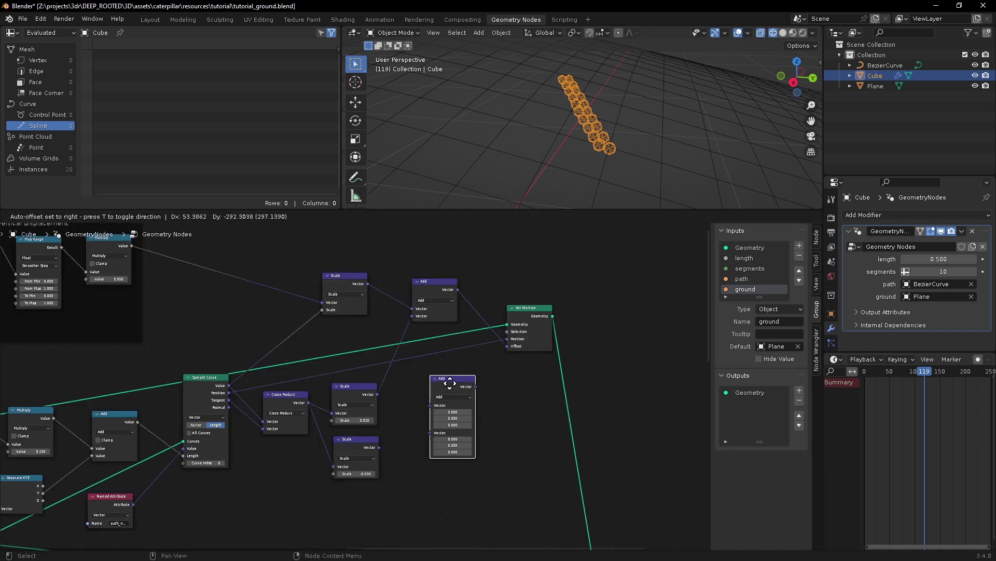
click(450, 412)
drag(366, 282, 372, 291)
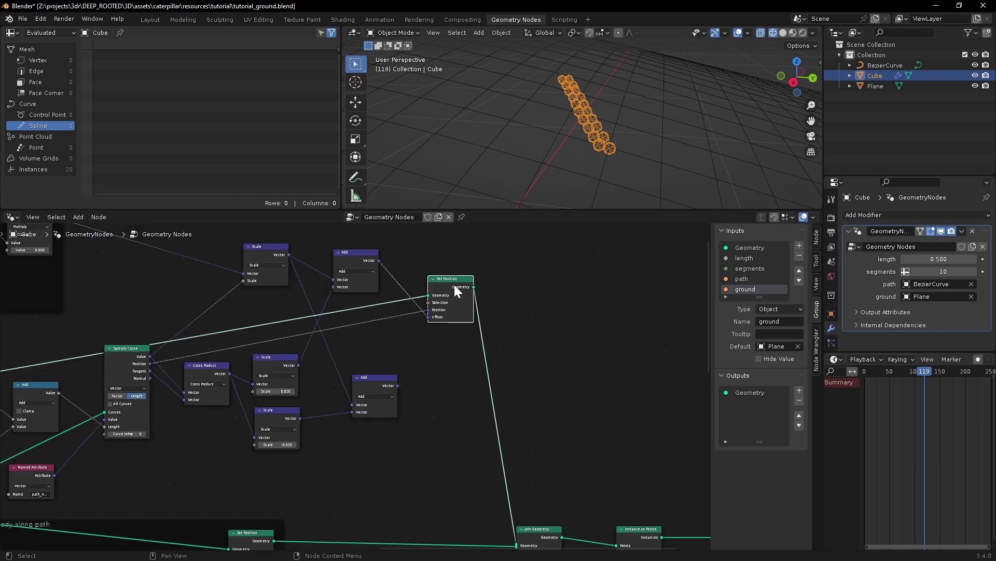
Step: Duplicate the feet Set Position node, supply its geometry, position and mirrored offset, connect it to Join Geometry, and play the animation
key(shift+d)
click(447, 360)
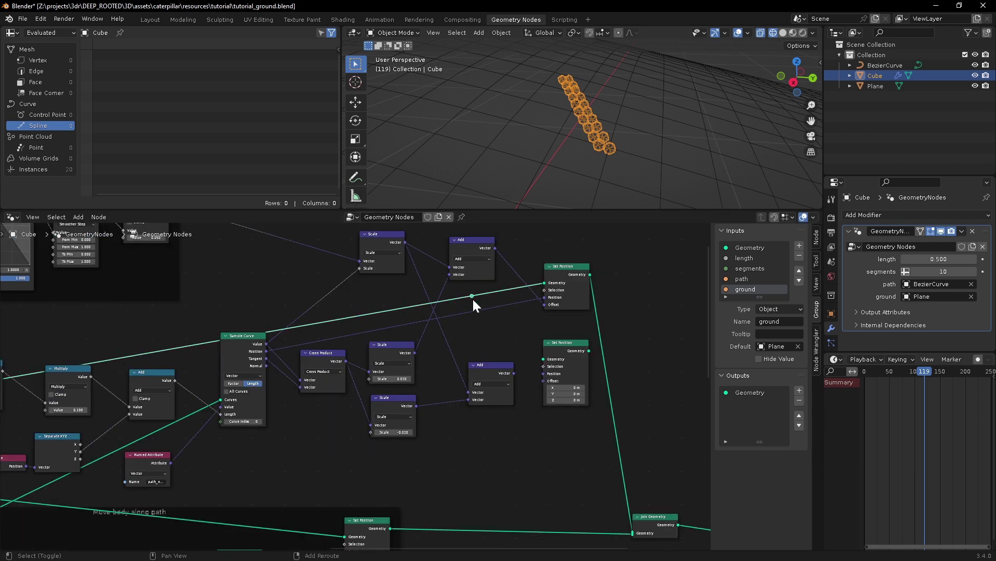
drag(471, 295, 543, 381)
shift+right_drag(455, 311, 457, 313)
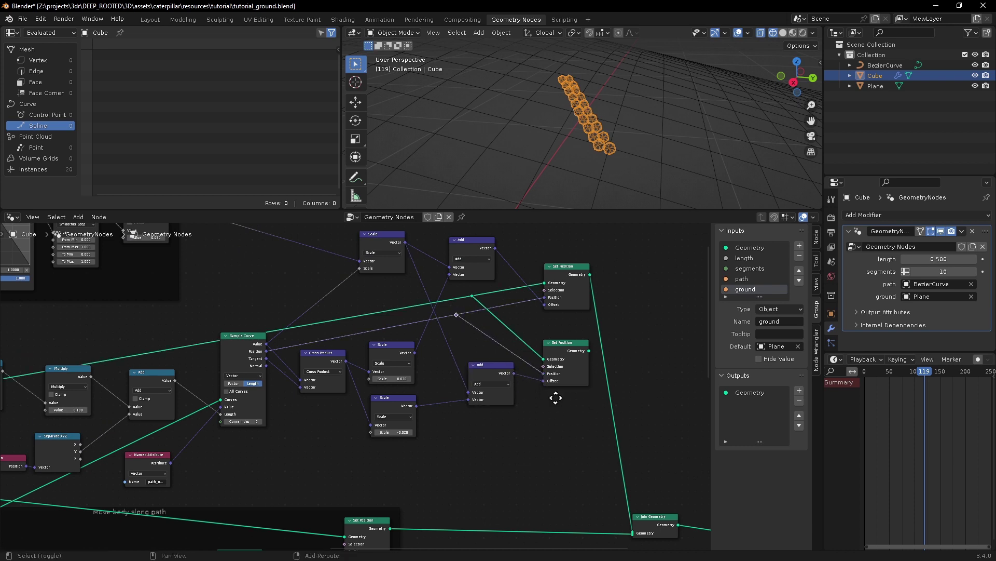
middle_drag(555, 398, 437, 321)
drag(470, 273, 514, 457)
middle_drag(529, 106, 492, 92)
key(space)
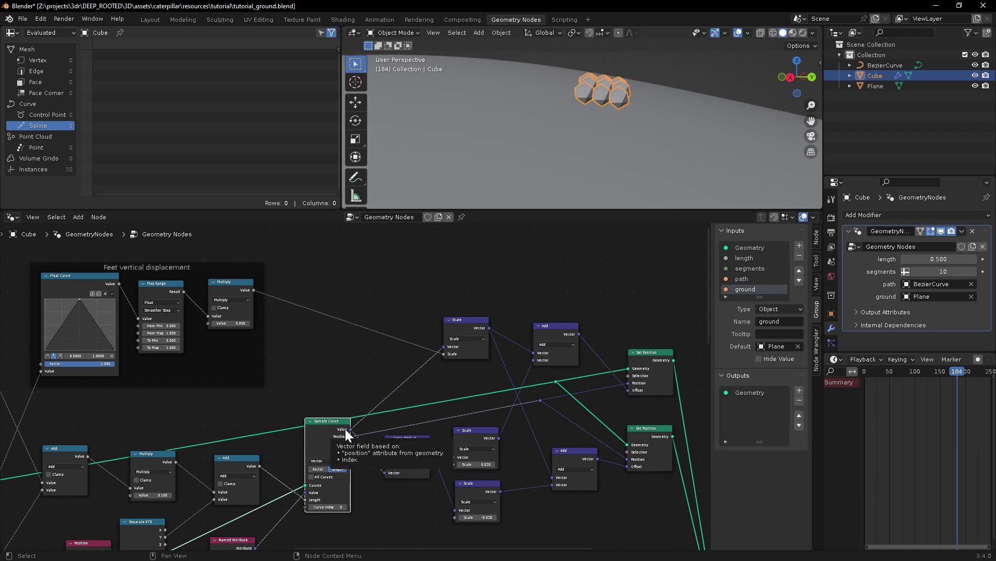
key(space)
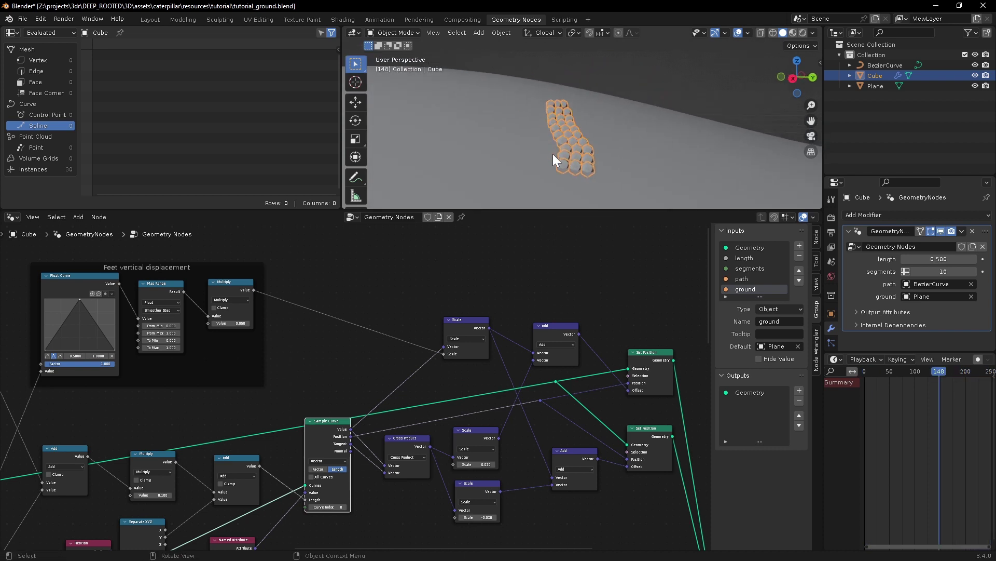
Step: Set the Multiply value in Feet vertical displacement to 0.03 and play the animation to check the feet lift
middle_drag(553, 154, 546, 125)
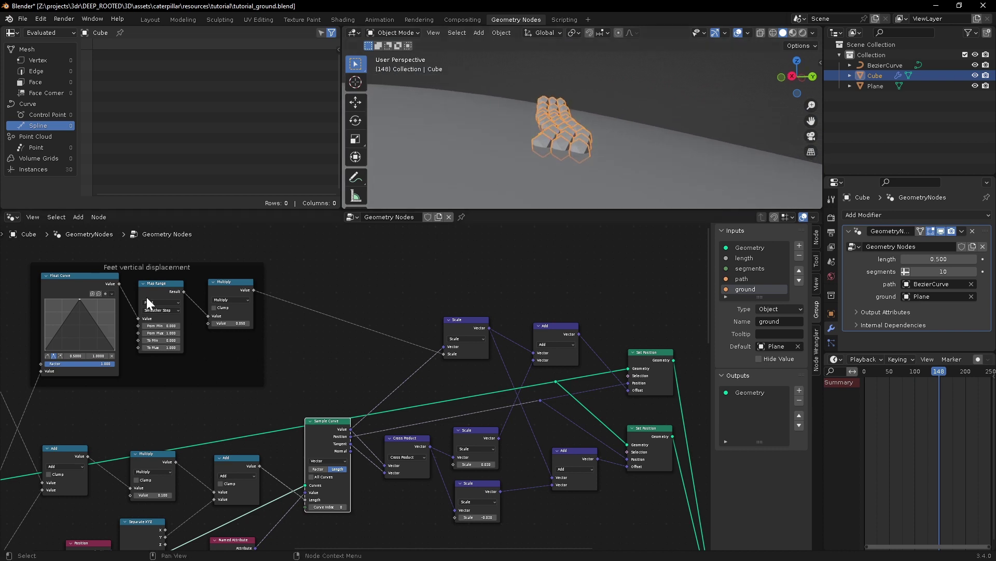
scroll(146, 297, up, 3)
double_click(350, 325)
text(.03)
key(Return)
shift+middle_drag(538, 115, 548, 101)
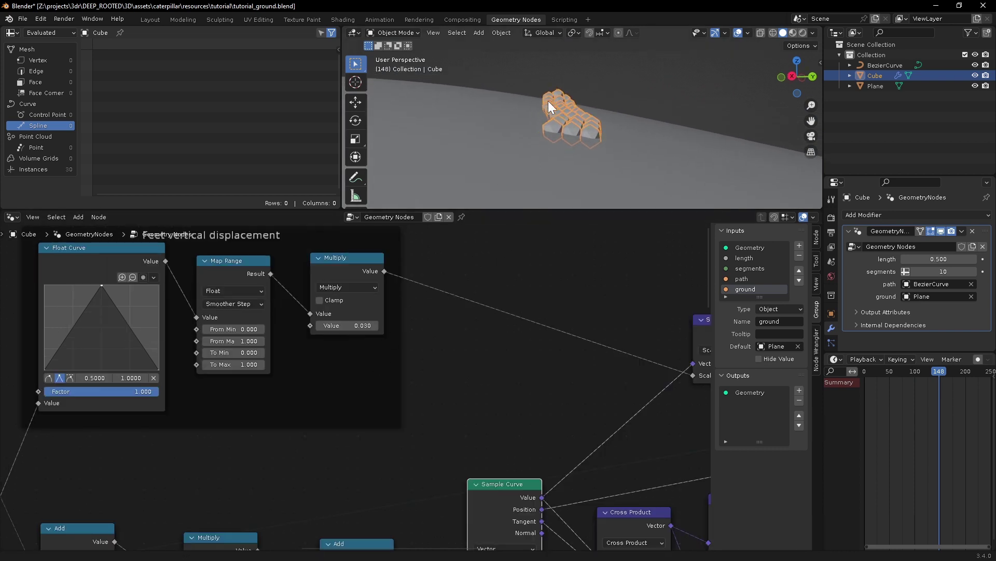
key(space)
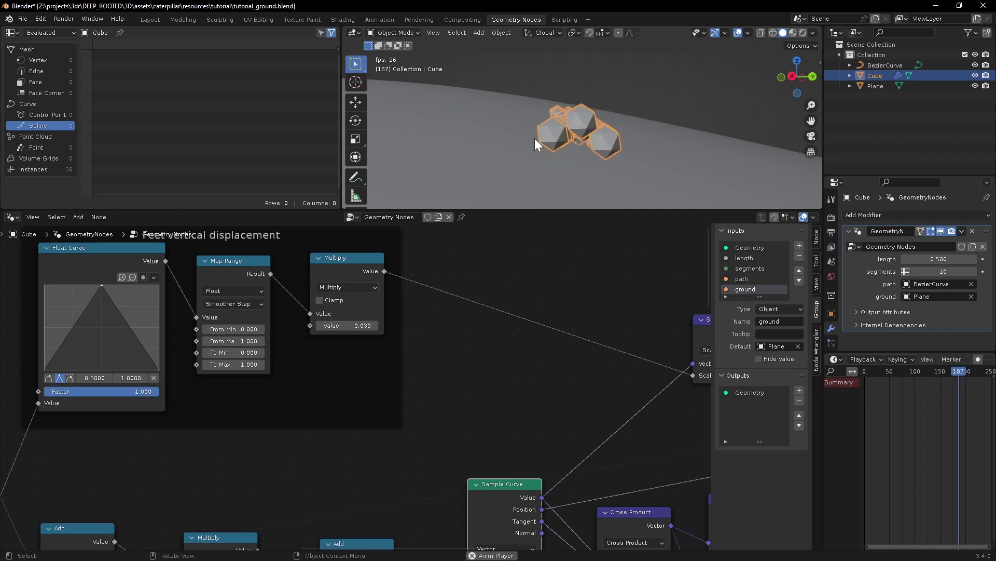
middle_drag(537, 126, 592, 105)
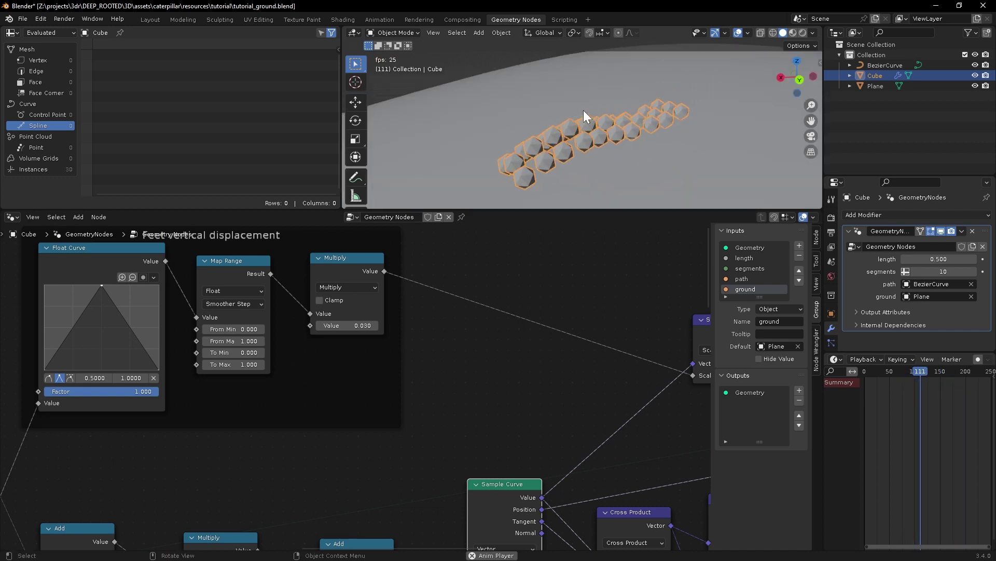
key(space)
Step: Move the feet Map Range beside its Add node and join the feet nodes into a frame labelled "Move Feet along path"
ctrl+middle_drag(384, 290, 396, 260)
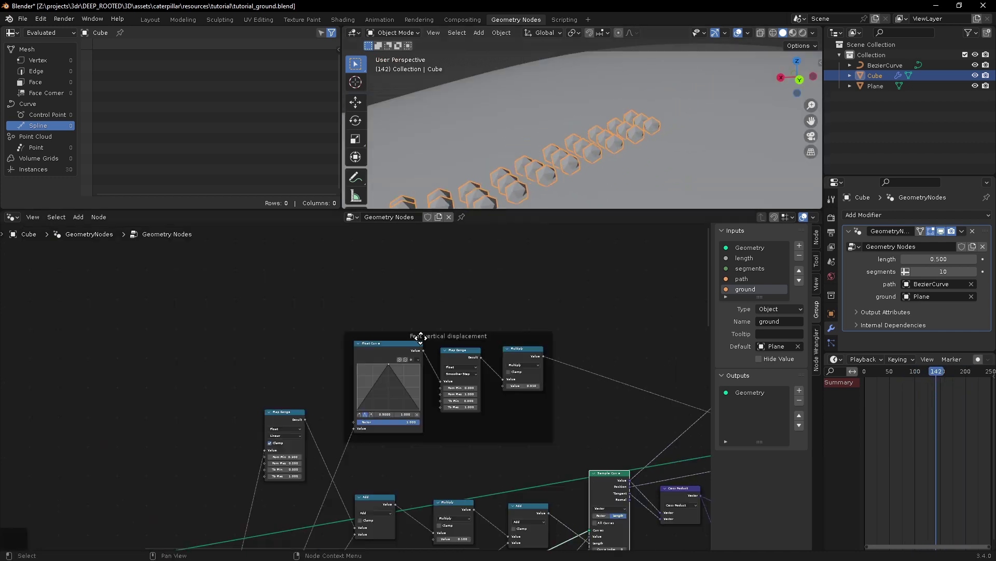
drag(283, 350, 314, 416)
middle_drag(321, 417, 302, 272)
middle_drag(540, 318, 413, 345)
middle_drag(412, 344, 480, 410)
drag(159, 257, 534, 405)
key(ctrl+j)
key(F2)
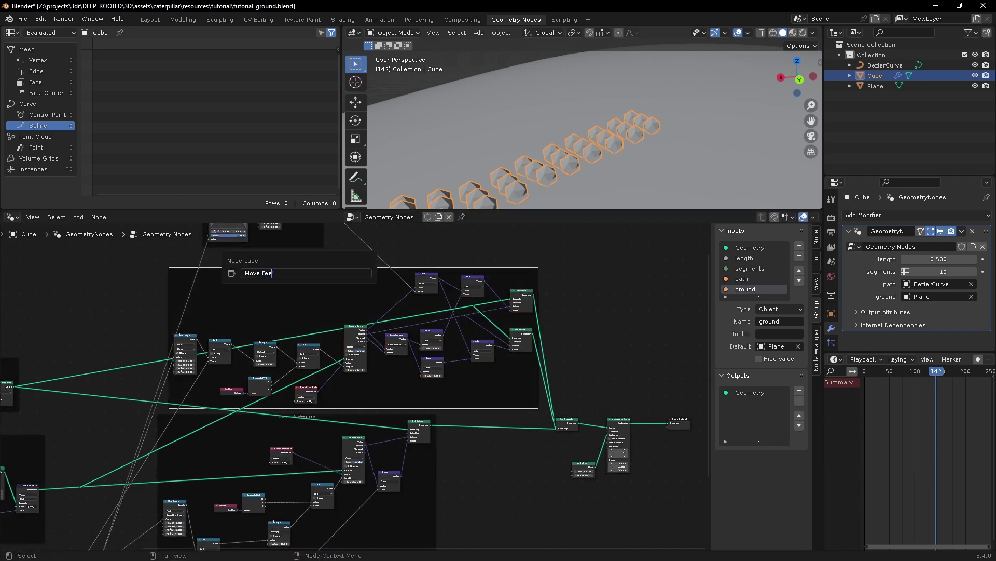
key(Return)
Step: Arrange the Map Range, math, Separate XYZ, Position, Named Attribute and Sample Curve nodes compactly in the feet frame, with node snapping enabled
middle_drag(266, 291, 440, 242)
ctrl+middle_drag(441, 243, 329, 348)
drag(300, 326, 304, 329)
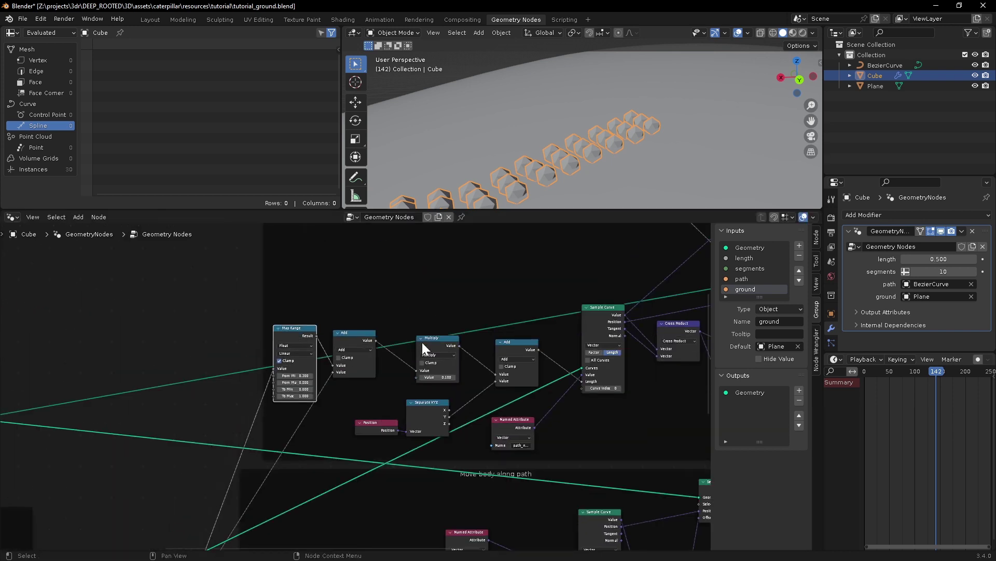
drag(422, 340, 400, 338)
drag(482, 342, 442, 338)
drag(425, 400, 405, 390)
drag(370, 423, 352, 415)
click(773, 217)
middle_drag(566, 395, 465, 384)
drag(413, 409, 433, 390)
drag(493, 294, 454, 294)
Step: Add reroutes to the path curve link into the feet Sample Curve and route it between the feet and body frames
middle_drag(395, 382, 564, 276)
shift+right_drag(236, 435, 241, 446)
drag(241, 446, 188, 337)
shift+right_drag(298, 302, 304, 315)
drag(304, 315, 545, 342)
middle_drag(539, 346, 530, 353)
drag(536, 349, 559, 351)
Step: Pull the feet frame's Sample Curve, Cross Product, Scale, Add and Set Position nodes closer together
drag(579, 292, 521, 284)
middle_drag(684, 257, 434, 351)
drag(482, 309, 445, 309)
drag(553, 355, 518, 353)
drag(639, 322, 575, 318)
middle_drag(540, 239, 560, 306)
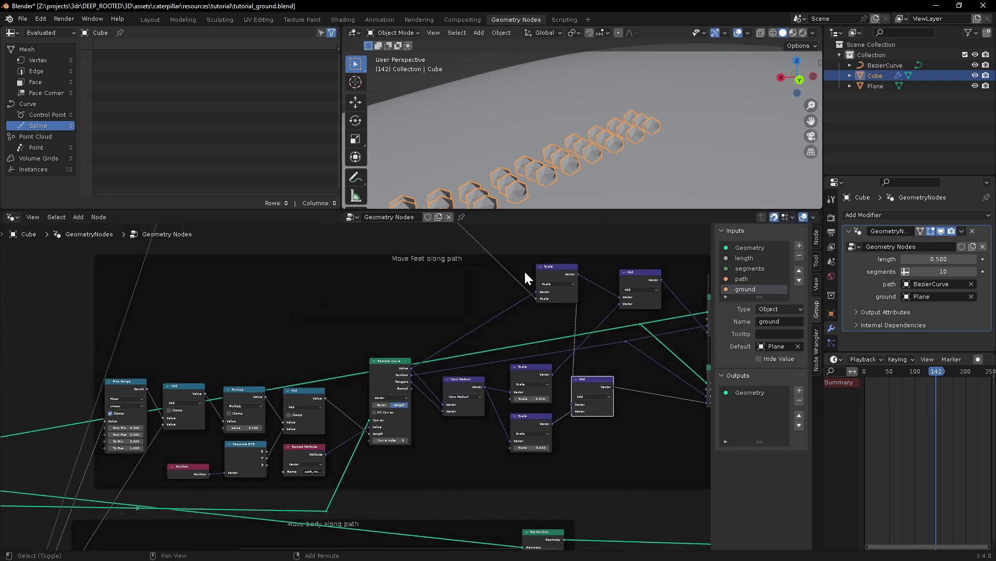
drag(566, 311, 488, 330)
drag(650, 340, 620, 350)
middle_drag(621, 350, 439, 307)
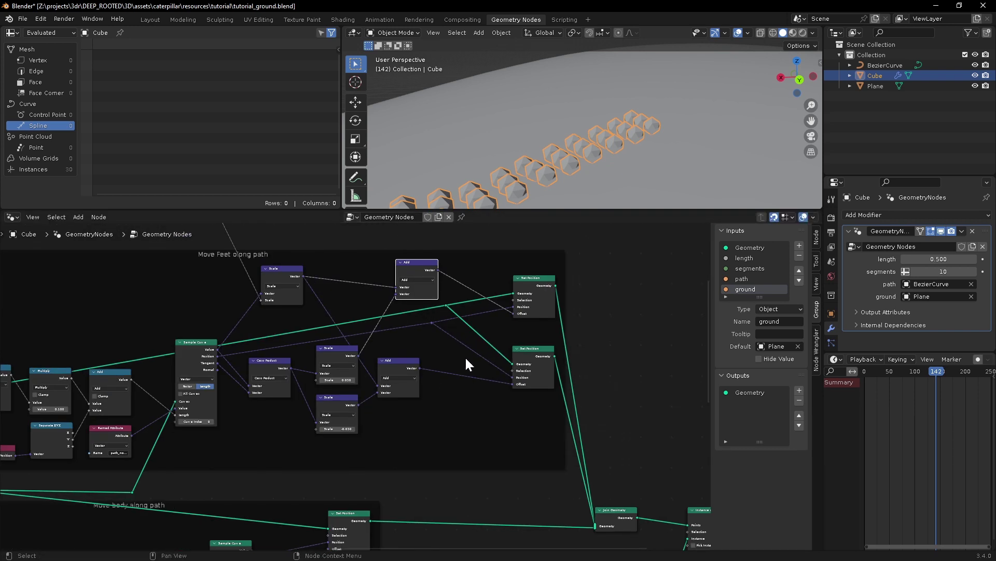
drag(523, 357, 498, 369)
Step: Add a reroute to the body curve geometry link feeding the feet Set Position nodes and move it to the feet frame's start
click(432, 323)
shift+right_drag(286, 326, 285, 353)
drag(284, 323, 298, 351)
drag(286, 344, 285, 326)
middle_drag(255, 337, 506, 339)
drag(536, 317, 102, 321)
Step: Move the Join Geometry, Instance on Points and Ico Sphere nodes together, farther away from the feet and body frames
middle_drag(683, 335, 392, 348)
drag(362, 317, 388, 324)
middle_drag(504, 425, 391, 328)
drag(461, 426, 499, 421)
middle_drag(475, 402, 414, 345)
drag(403, 336, 586, 456)
drag(441, 366, 582, 353)
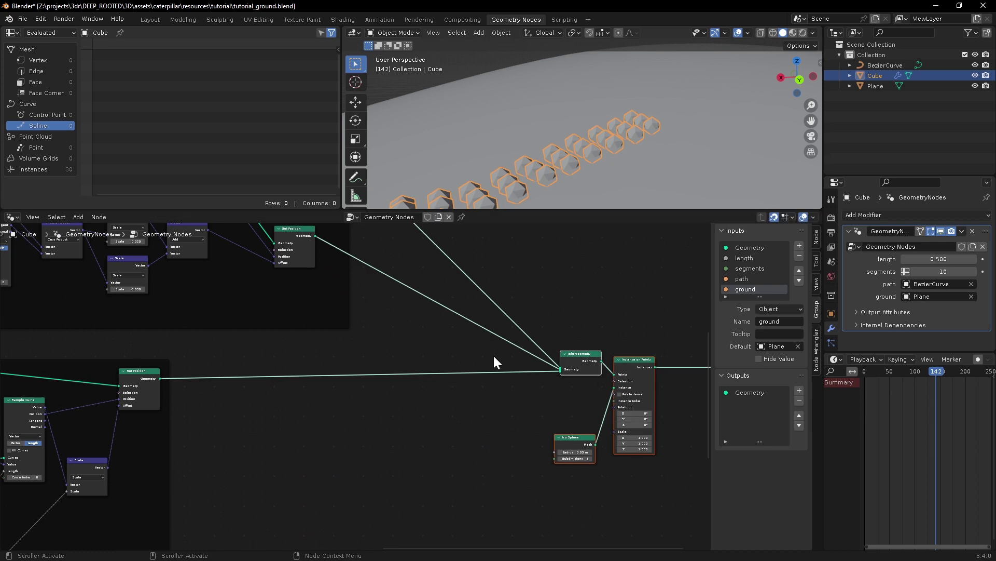
Step: Move the Body vertical displacement and Move body along path frames down to clear space below the feet frame
scroll(493, 354, down, 9)
middle_drag(462, 363, 693, 334)
scroll(359, 432, up, 9)
middle_drag(359, 432, 333, 349)
drag(342, 408, 340, 445)
scroll(342, 441, down, 4)
click(407, 249)
click(376, 230)
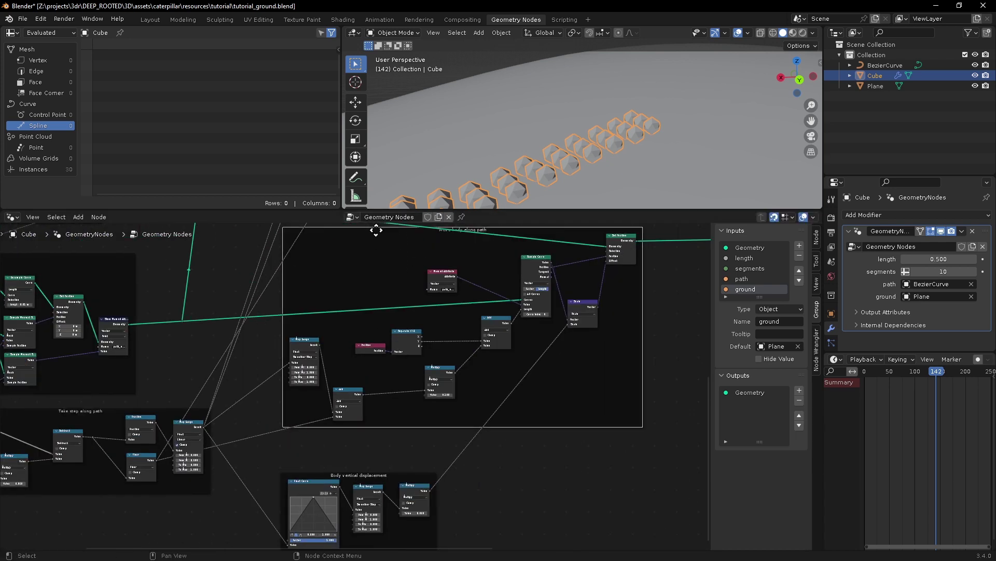
drag(376, 230, 376, 262)
Step: Reposition the remaining node frames to tidy the spacing between them
middle_drag(275, 353, 448, 352)
scroll(448, 353, down, 3)
middle_drag(417, 297, 398, 450)
drag(439, 366, 421, 244)
drag(422, 470, 436, 395)
middle_drag(436, 395, 423, 264)
drag(423, 263, 407, 263)
middle_drag(402, 369, 398, 362)
drag(397, 367, 387, 363)
Step: Add reroutes to the geometry link into the body's Set Position and route it between the feet and body frames
click(372, 313)
shift+right_drag(397, 294, 414, 307)
key(g)
click(450, 322)
middle_drag(333, 283, 308, 284)
shift+right_drag(453, 328, 494, 318)
key(g)
click(616, 320)
drag(569, 321, 291, 311)
drag(619, 329, 625, 323)
middle_drag(404, 468, 438, 453)
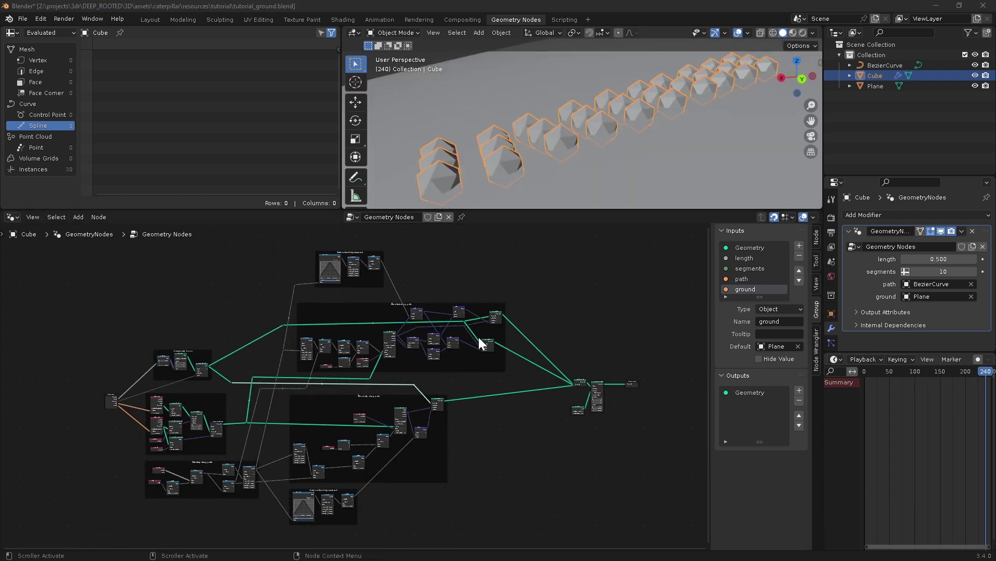
Step: Connect the feet Map Range's Result to the Float Curve in Feet vertical displacement and dissolve the leftover reroute
middle_drag(306, 307, 336, 367)
middle_drag(345, 268, 314, 290)
drag(392, 265, 403, 275)
middle_drag(344, 342, 423, 289)
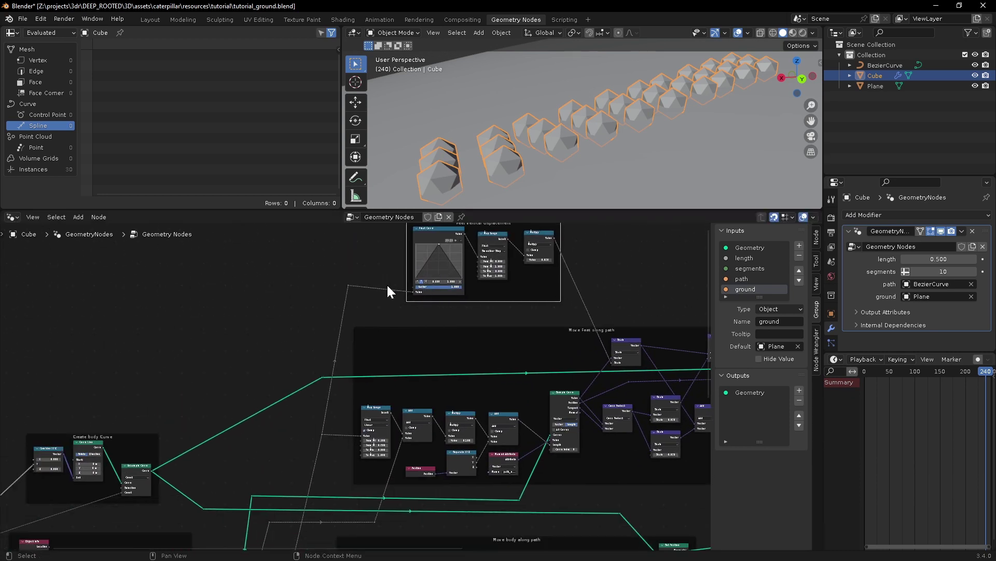
shift+middle_drag(314, 442, 347, 348)
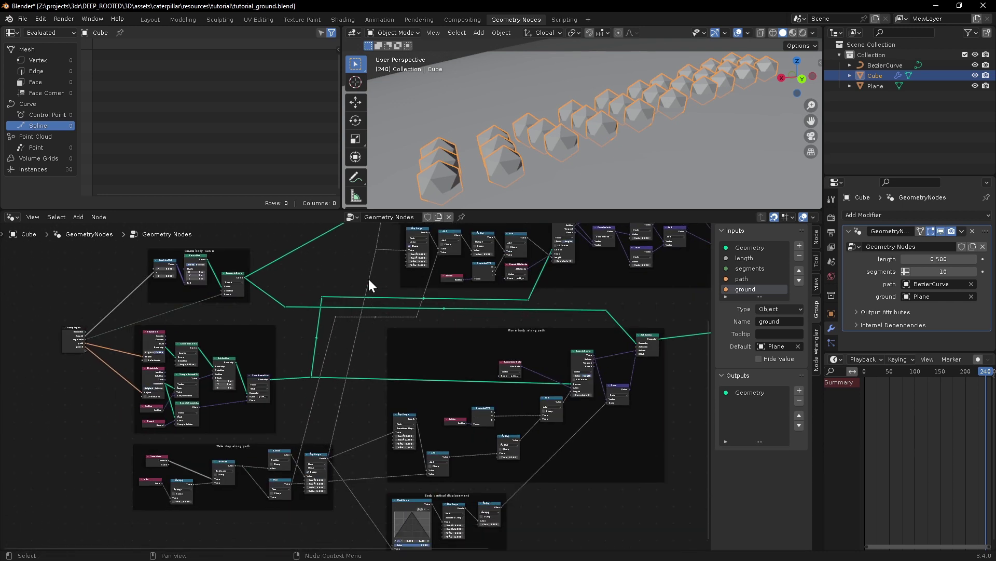
shift+middle_drag(381, 249, 360, 358)
ctrl+middle_drag(354, 397, 274, 389)
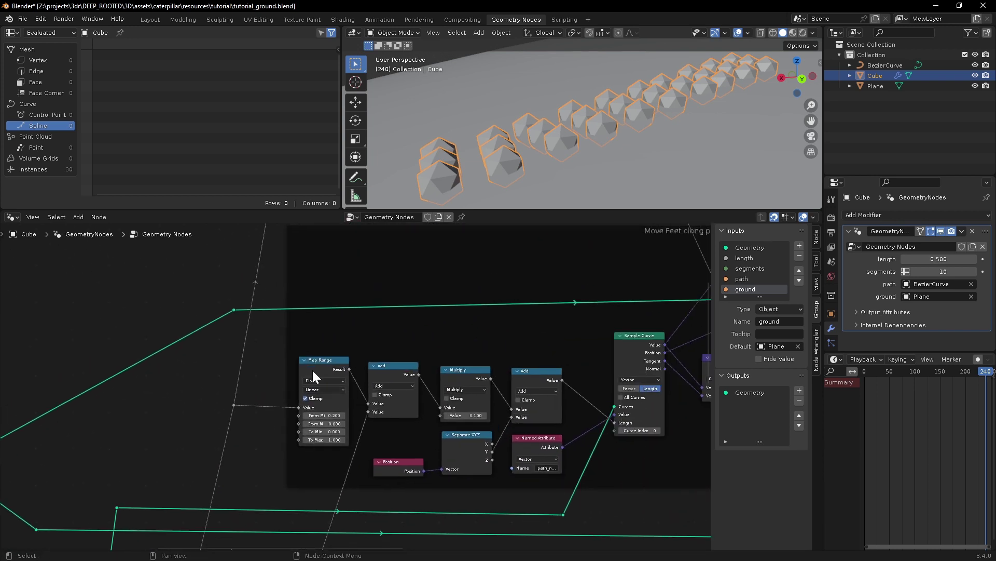
shift+middle_drag(327, 363, 285, 445)
drag(320, 466, 356, 276)
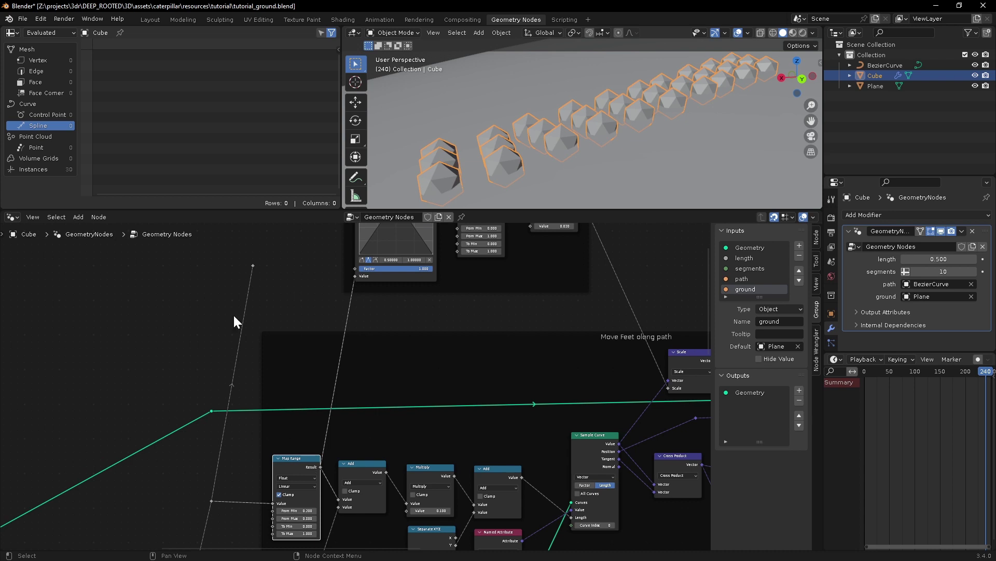
click(252, 265)
key(ctrl+x)
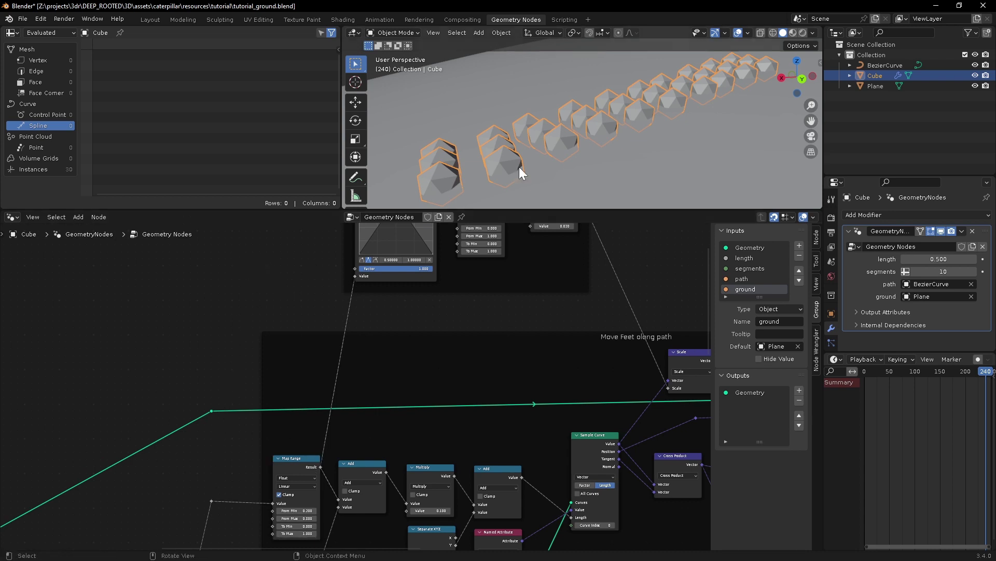
Step: Play the animation and inspect how the mirrored feet rows step along the path
key(space)
middle_drag(594, 151, 528, 136)
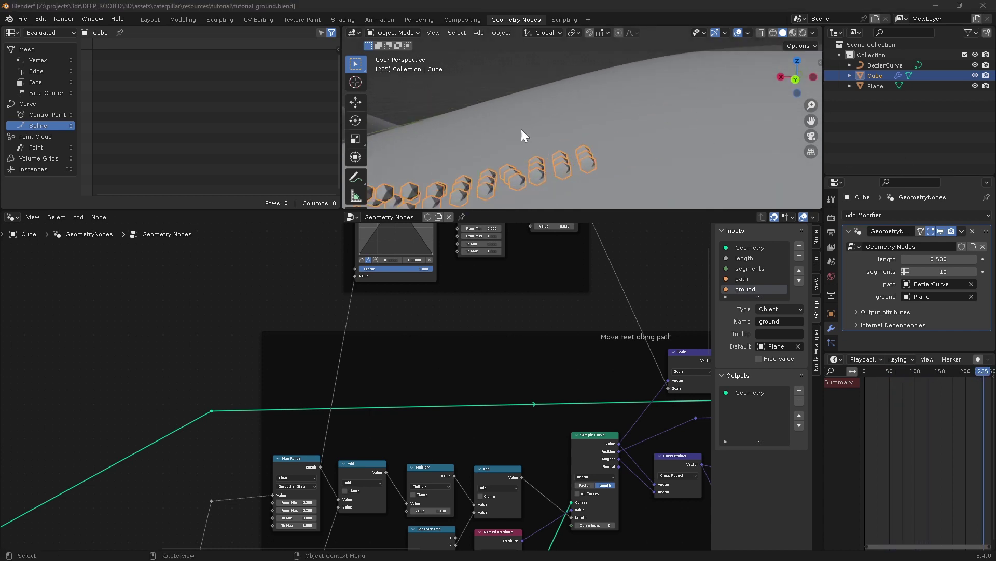
shift+middle_drag(521, 129, 627, 86)
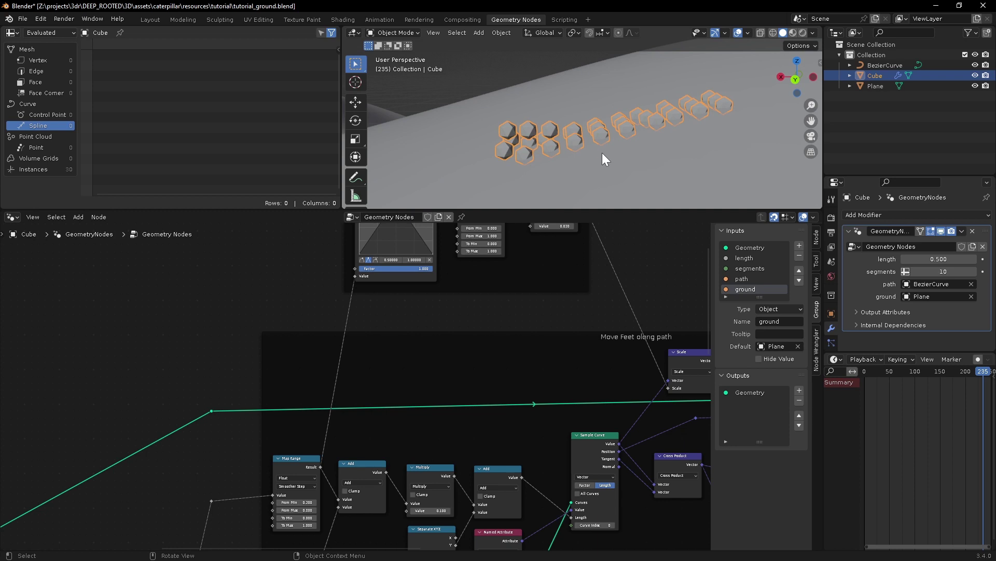
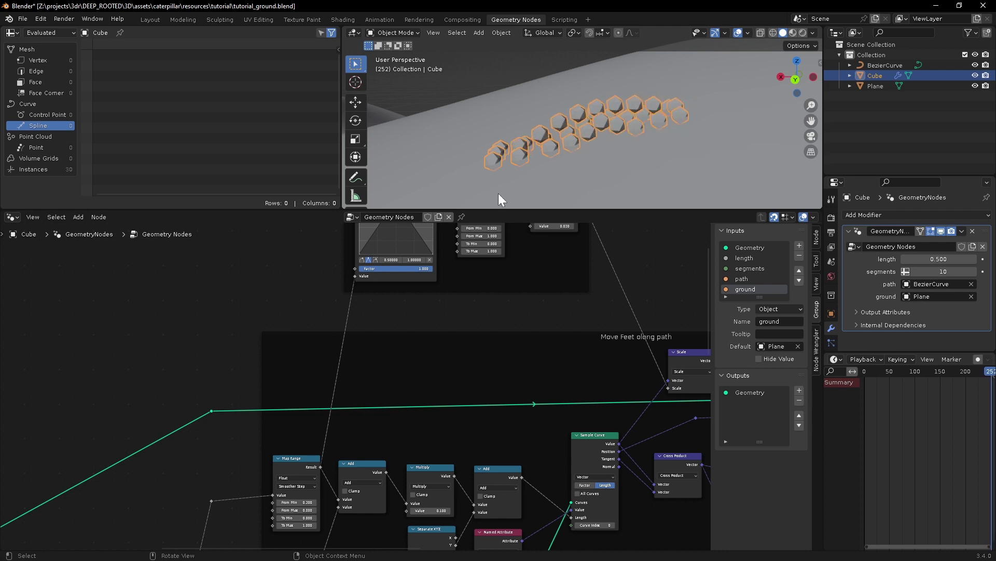
Step: Dissolve the Map Range between the Float Curve and Multiply in the Feet vertical displacement frame, keeping the link
middle_drag(337, 266, 332, 367)
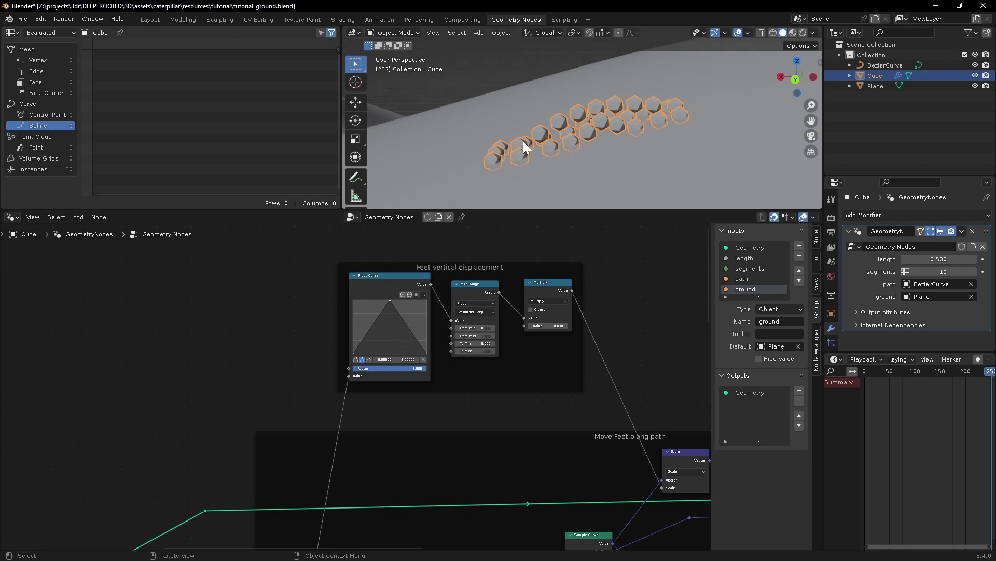
click(469, 286)
key(ctrl+x)
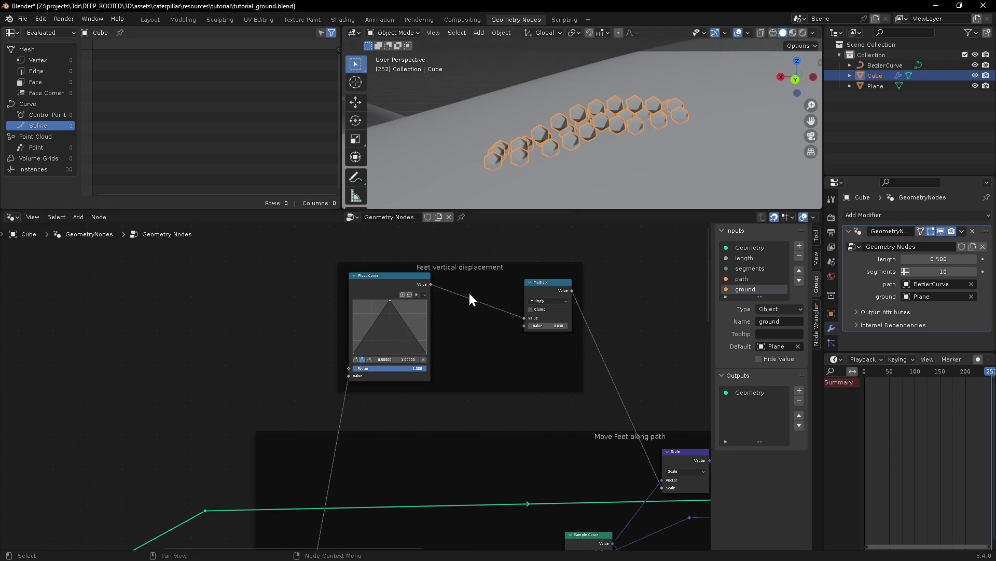
Step: Smooth the feet Float Curve into a rounded dome by giving its peak point an auto handle, and toggle animation playback
middle_drag(363, 298, 476, 294)
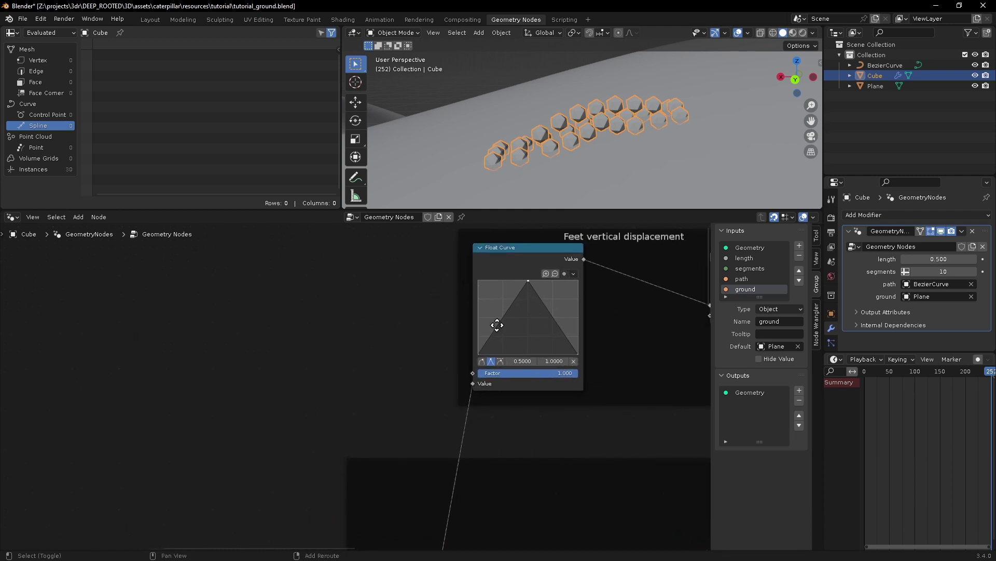
middle_drag(497, 326, 464, 347)
click(448, 382)
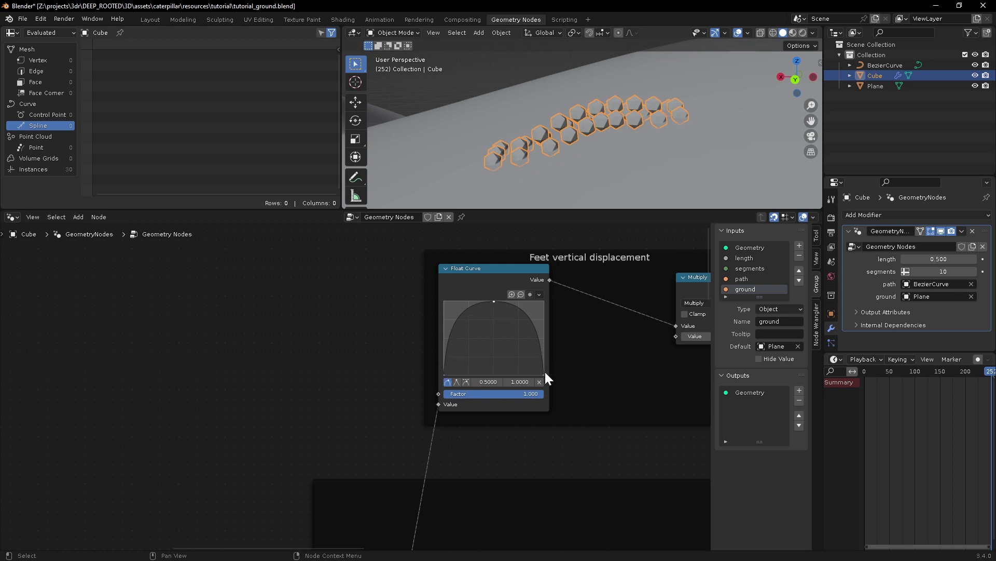
key(space)
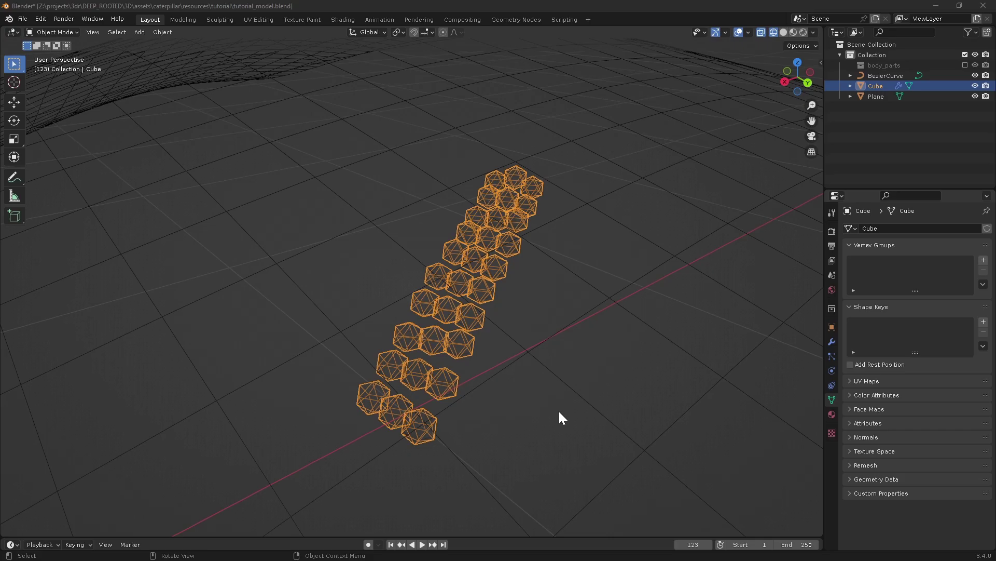
Step: Enable the body_parts collection and isolate 0_butt, 1_segment and 2_head in local view
middle_drag(559, 415, 545, 398)
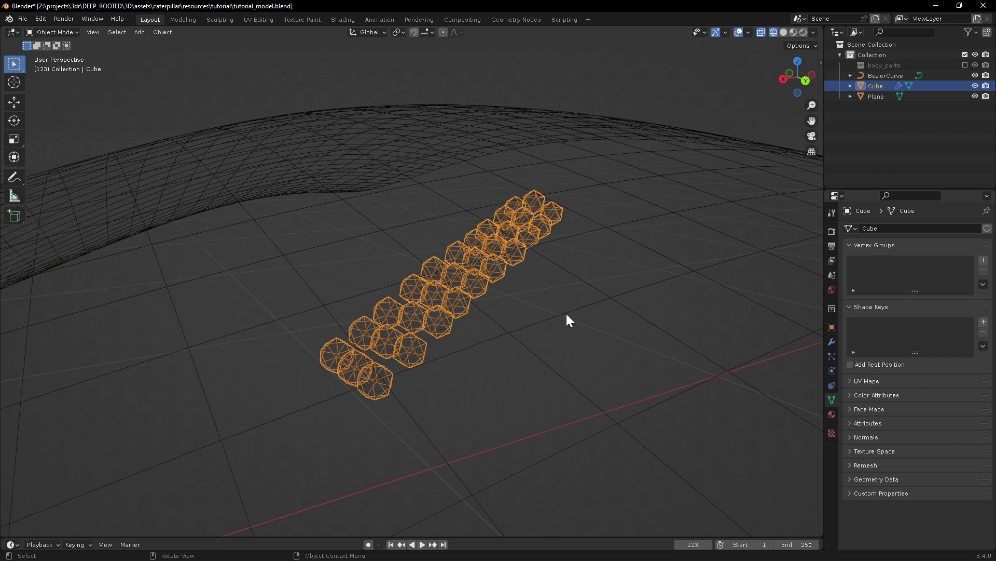
middle_drag(567, 315, 561, 318)
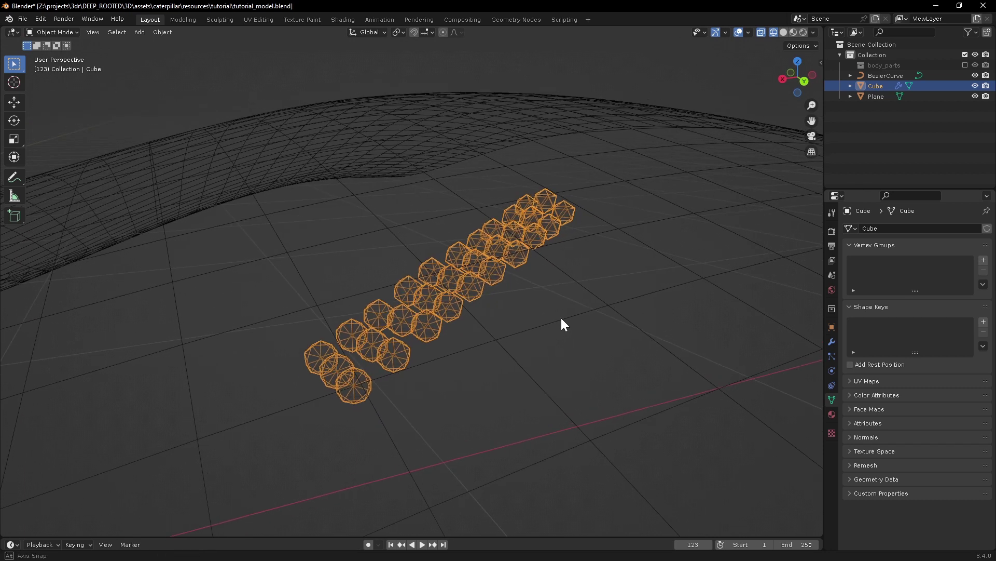
click(965, 65)
click(885, 76)
shift+click(884, 97)
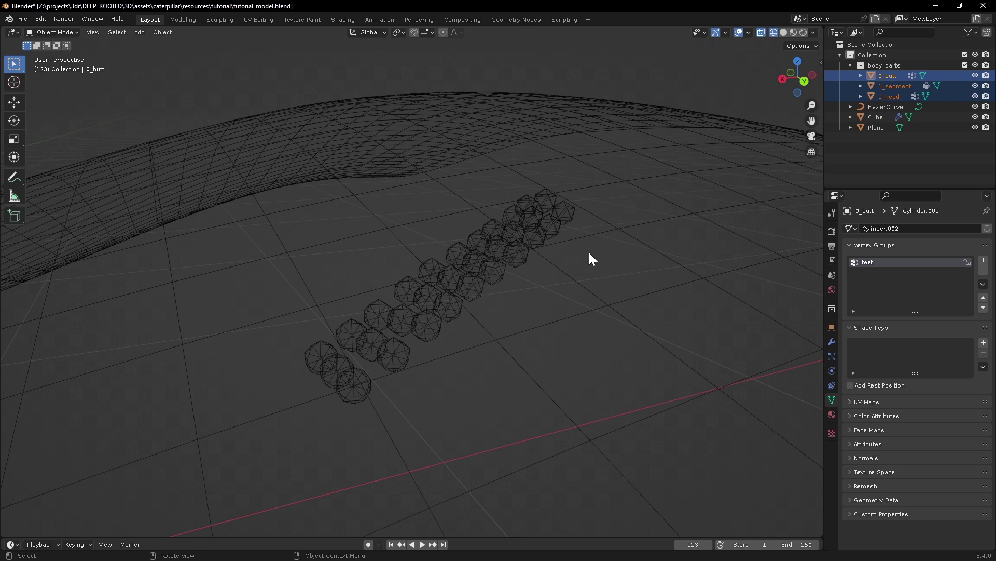
key(KP_Divide)
middle_drag(482, 325, 549, 320)
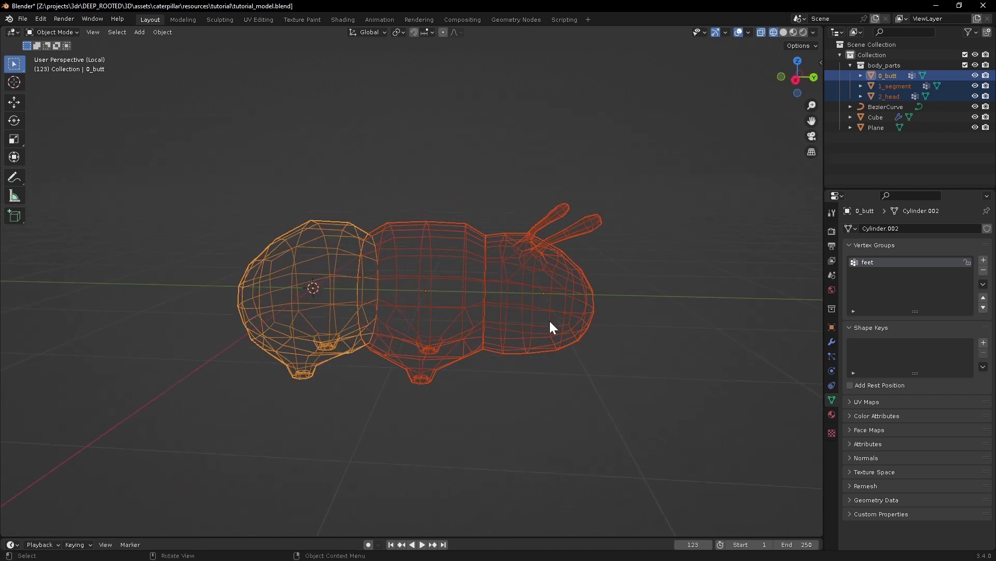
Step: Deselect the body parts, leave wireframe shading for the coloured view, and enable the wireframe overlay
key(alt+a)
key(shift+z)
middle_drag(588, 353, 403, 368)
click(748, 32)
click(686, 213)
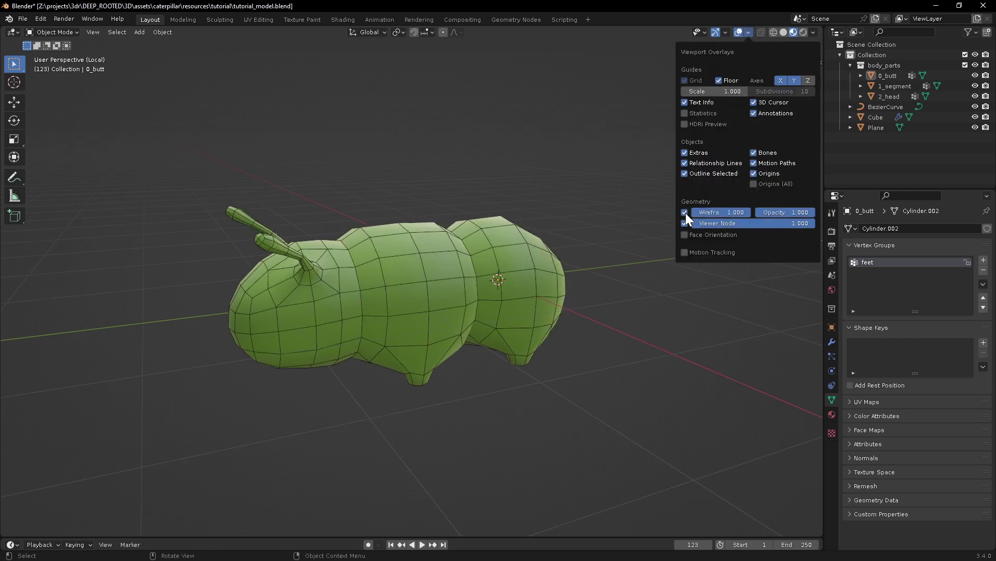
middle_drag(639, 393, 597, 384)
Step: Select 0_butt and 1_segment in turn and display the transform values of 1_segment
click(885, 76)
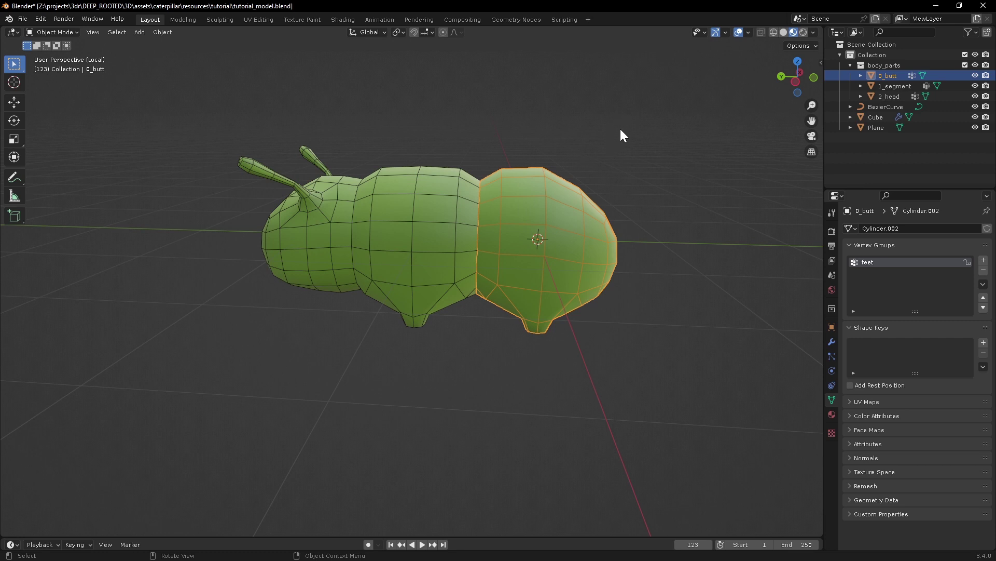
middle_drag(674, 154, 446, 362)
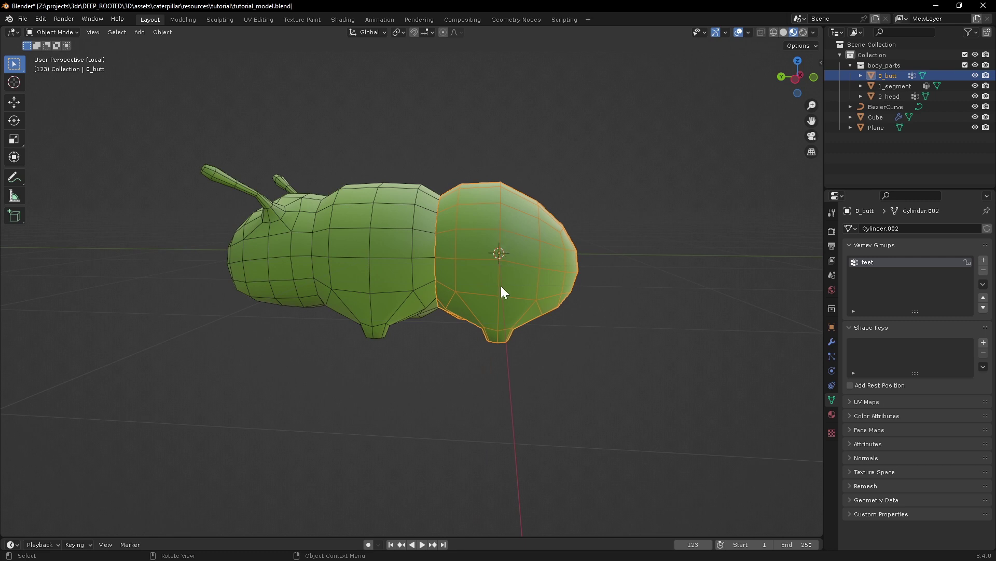
shift+drag(390, 383, 446, 382)
shift+middle_drag(447, 382, 502, 381)
click(493, 249)
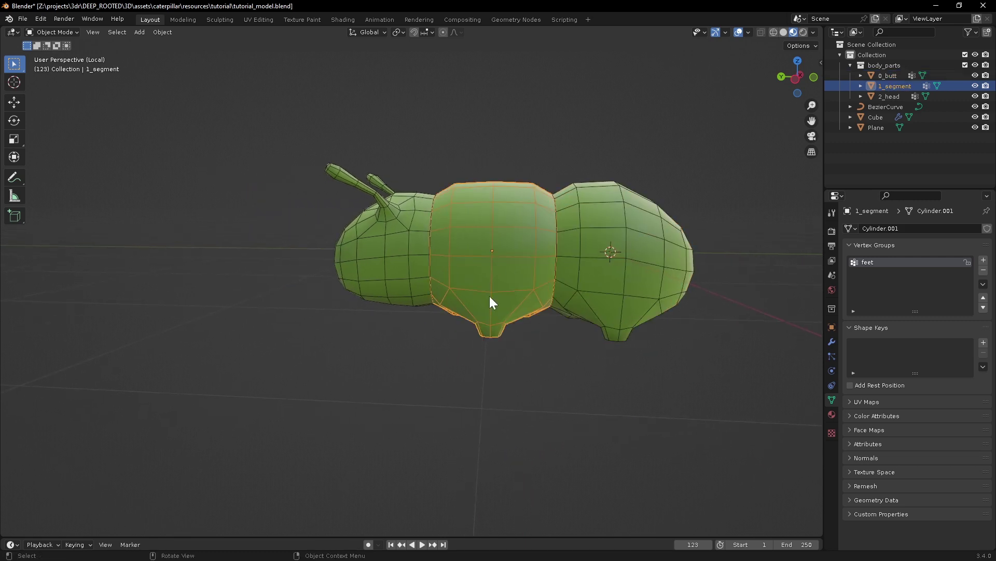
key(n)
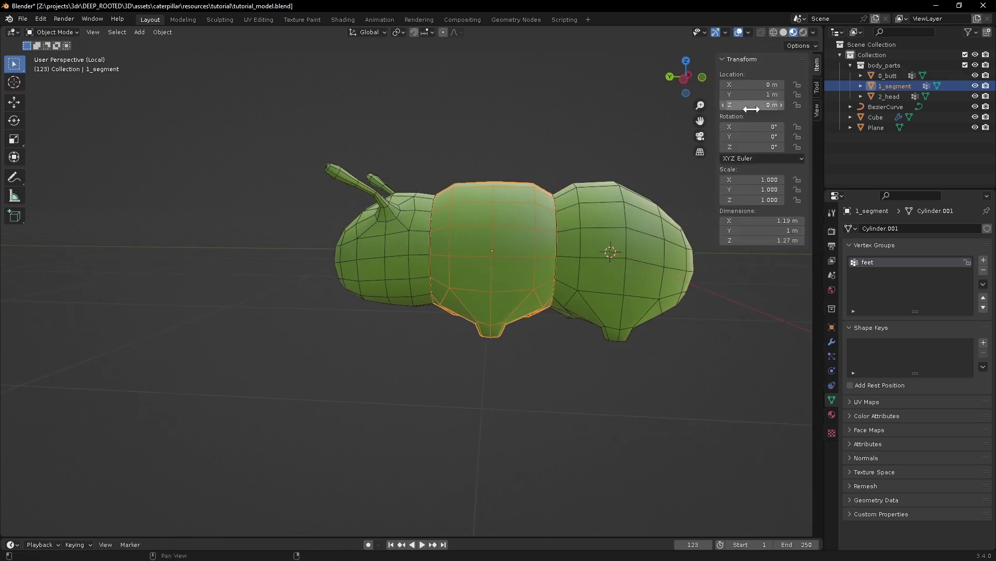
shift+middle_drag(547, 240, 511, 230)
middle_drag(511, 230, 514, 247)
click(747, 95)
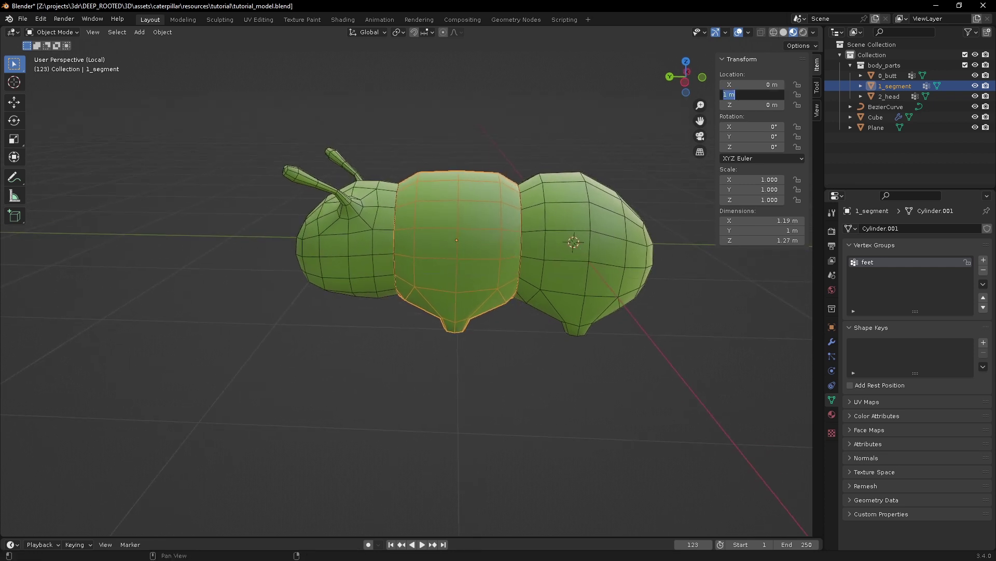
text(0)
key(Return)
Step: Select 2_head and check its location values
middle_drag(611, 325, 582, 317)
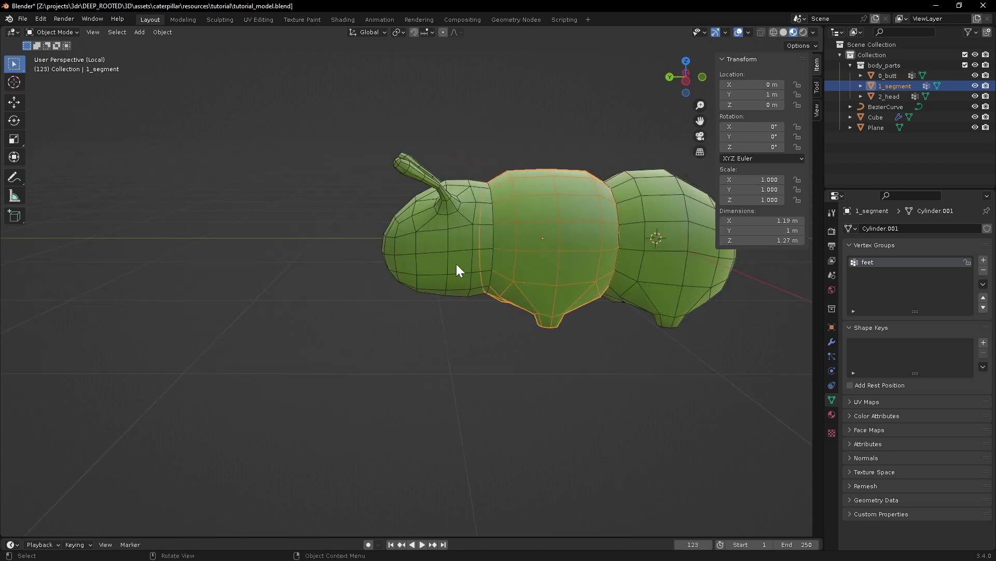
click(453, 264)
middle_drag(448, 314, 512, 244)
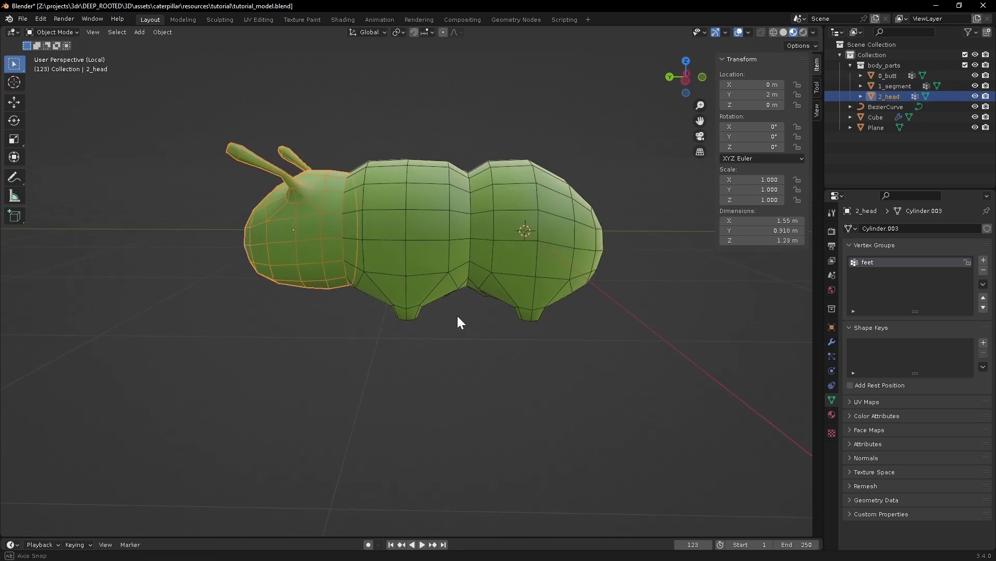
Step: In Edit Mode, select the edge loop of 0_butt that meets the middle segment and check its median position
click(542, 296)
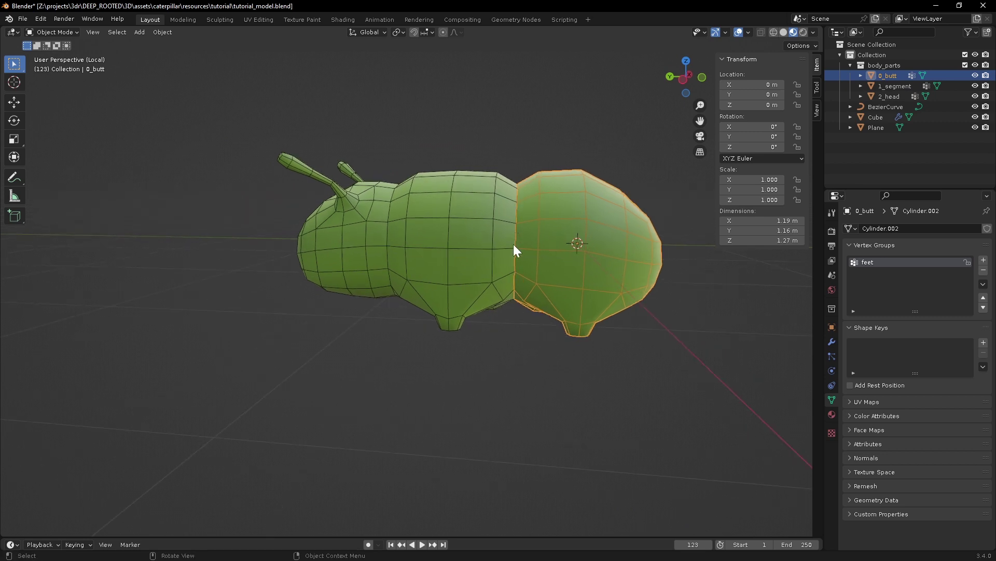
key(Tab)
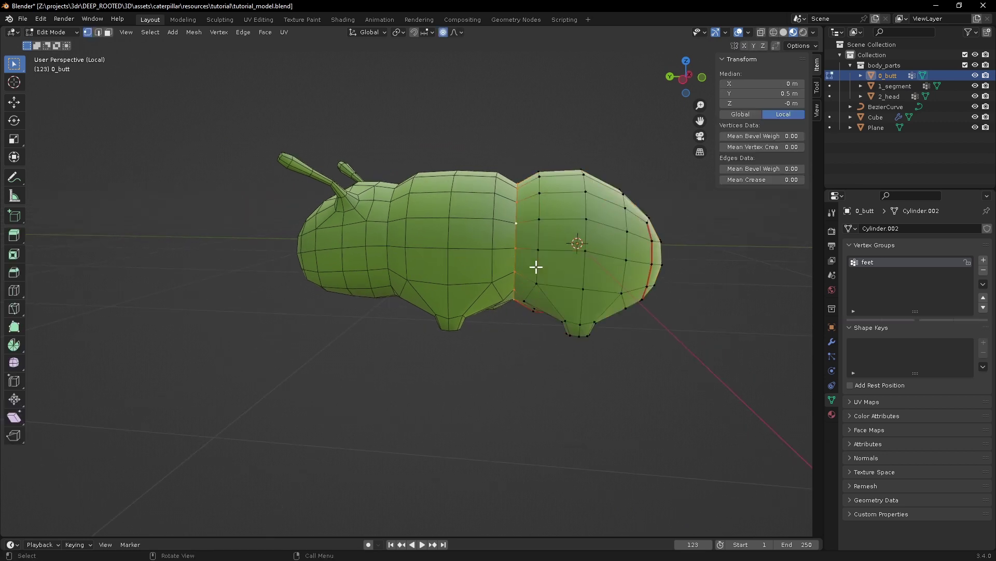
drag(474, 129, 519, 337)
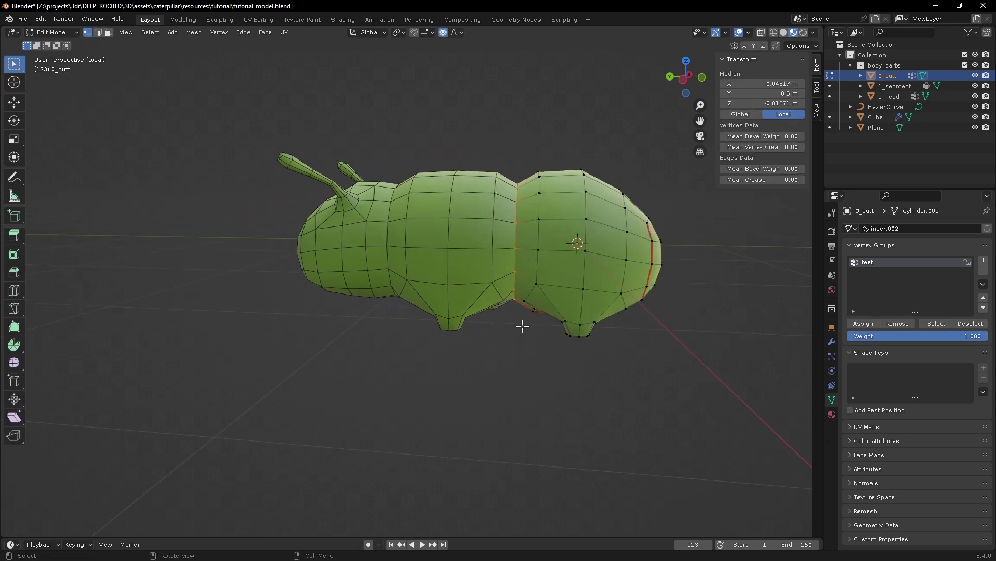
key(Tab)
Step: Check the median positions of the end edge loops of 1_segment in Edit Mode, selecting the one facing the head
click(467, 266)
middle_drag(467, 266, 534, 264)
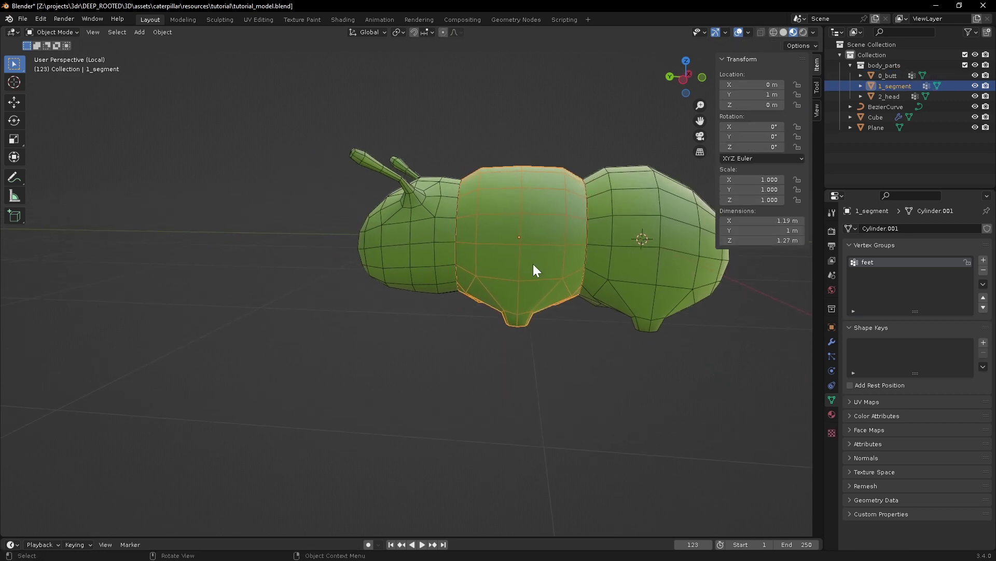
key(Tab)
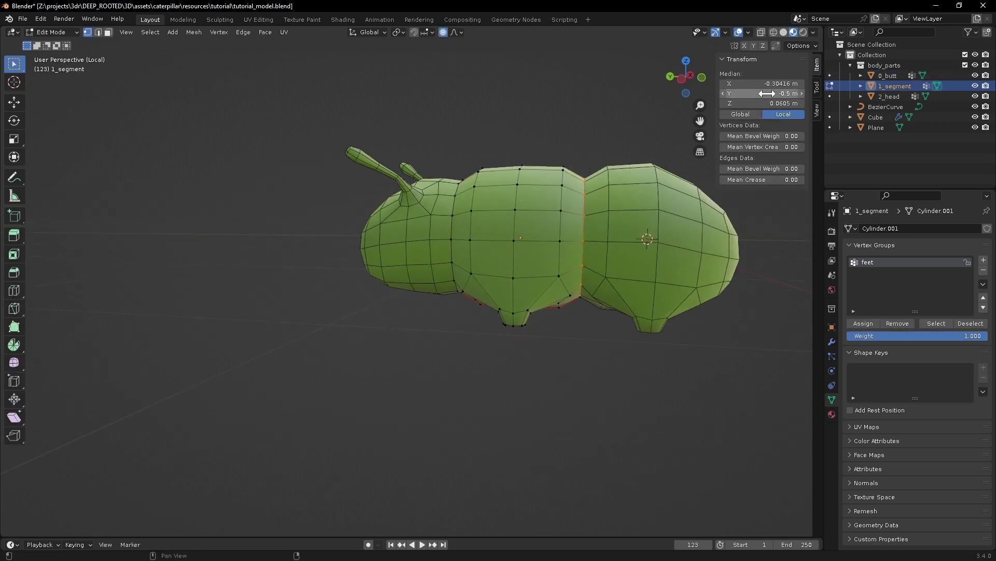
middle_drag(503, 322, 472, 254)
drag(421, 125, 465, 353)
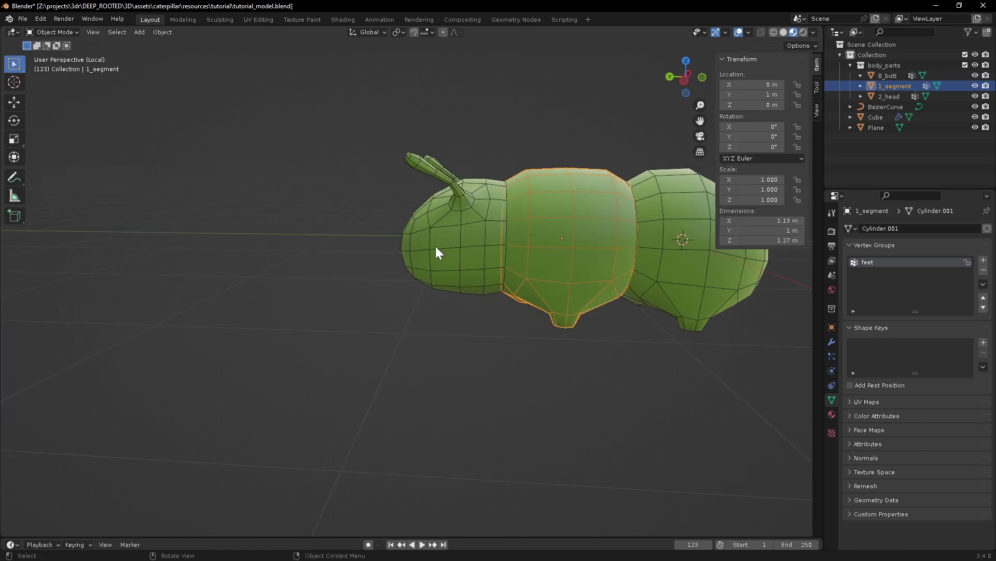
Step: Select 2_head and examine how it joins the middle segment, including the underside of the body
click(435, 246)
middle_drag(435, 246, 505, 293)
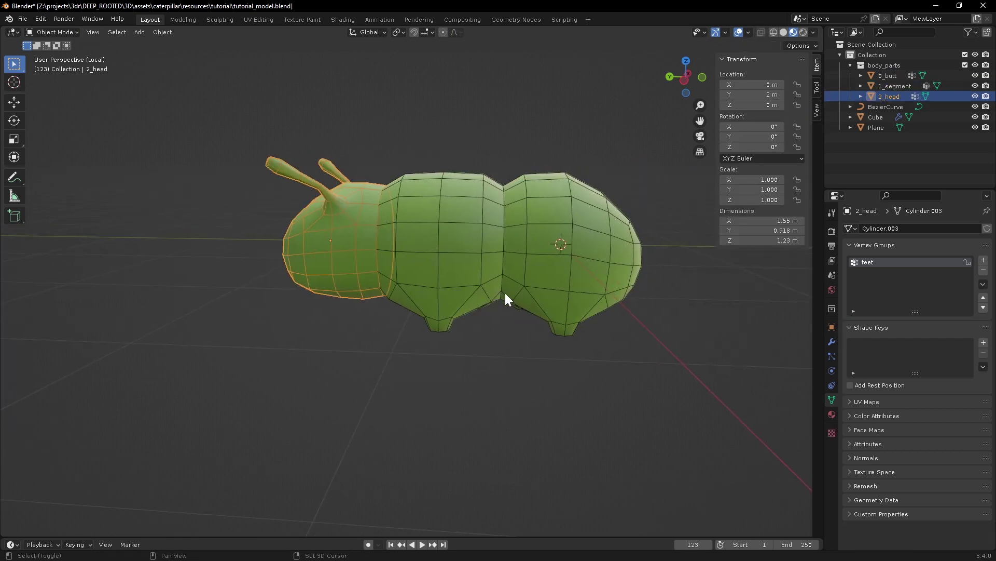
middle_drag(624, 313, 457, 232)
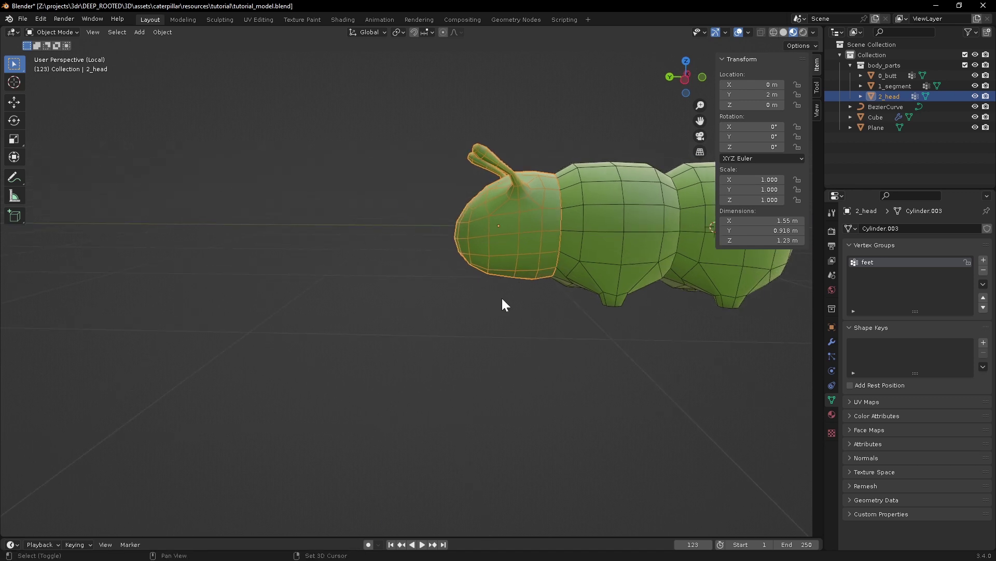
shift+middle_drag(503, 303, 340, 341)
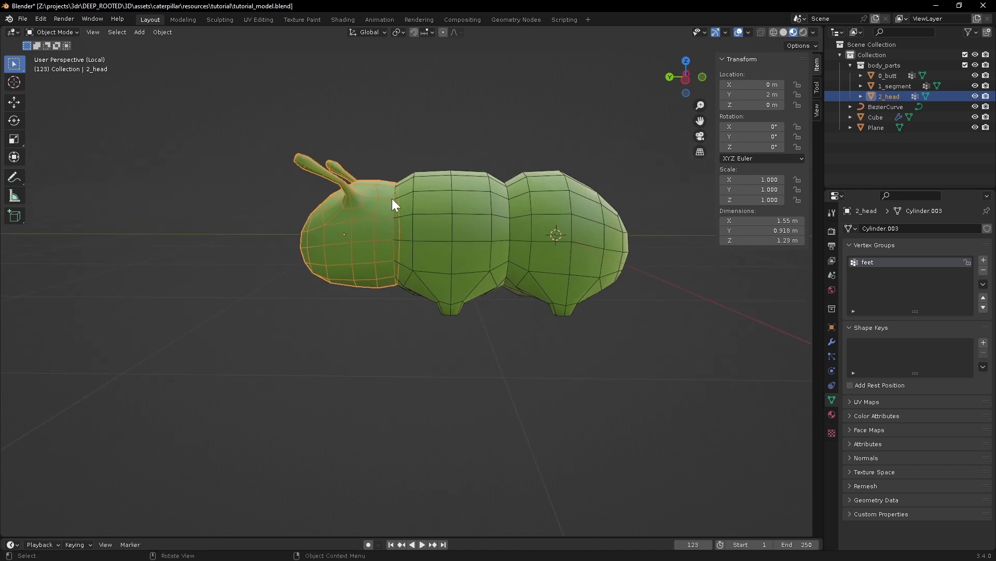
middle_drag(388, 340, 387, 337)
middle_drag(599, 252, 541, 416)
Step: Inspect the feet vertex group weights of 1_segment in Weight Paint mode, then return to Object Mode
click(385, 303)
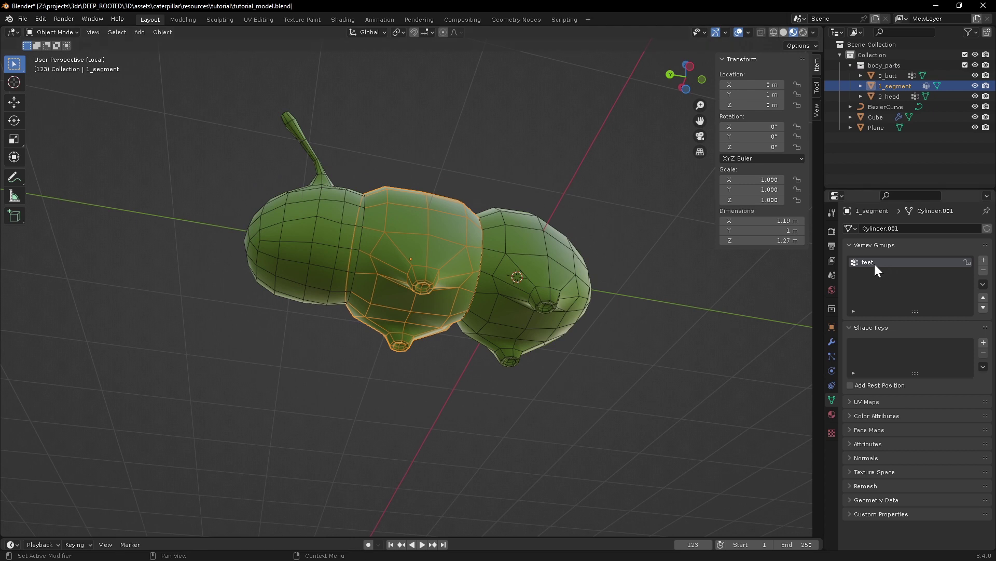
key(ctrl+Tab)
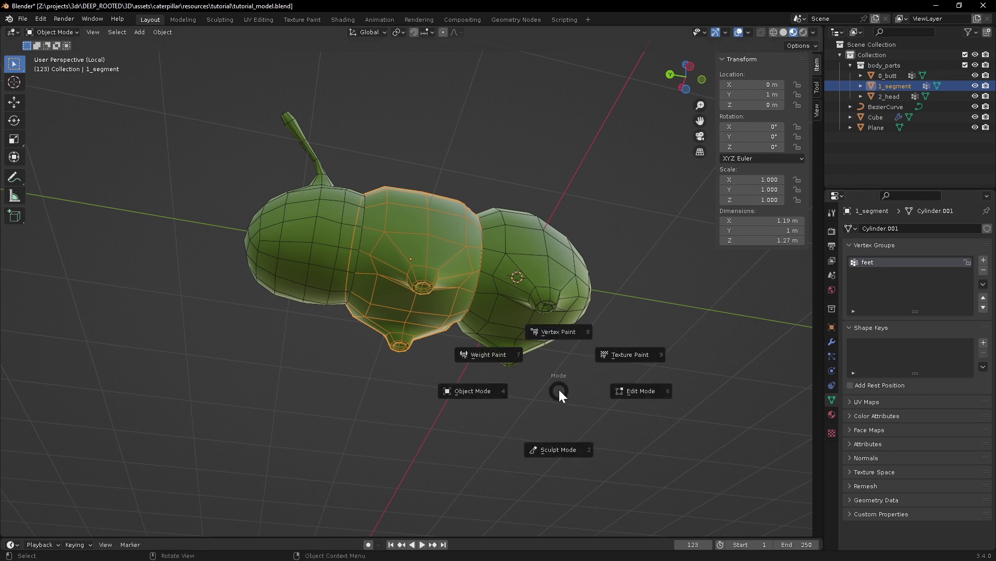
click(493, 369)
middle_drag(354, 359, 432, 267)
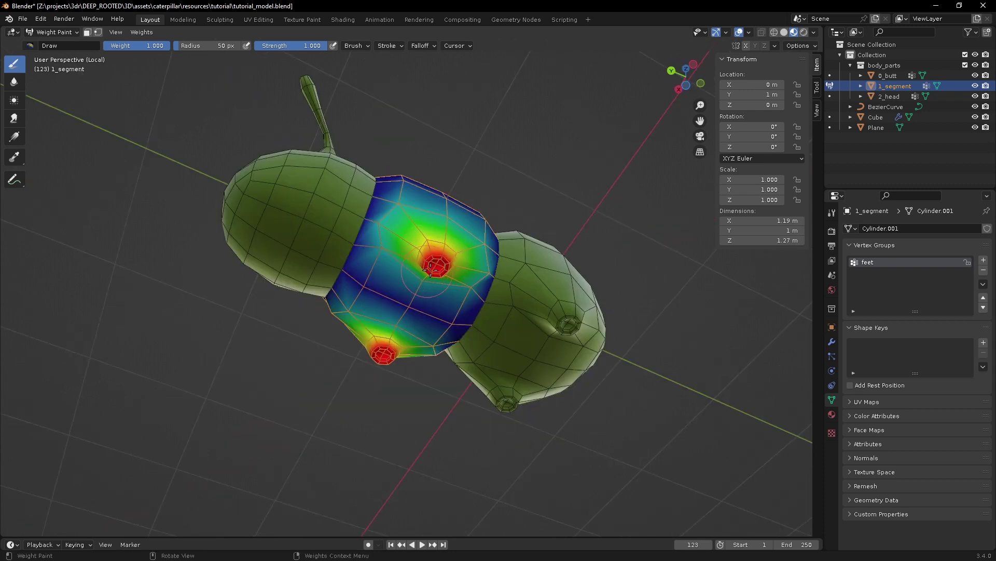
middle_drag(306, 330, 327, 318)
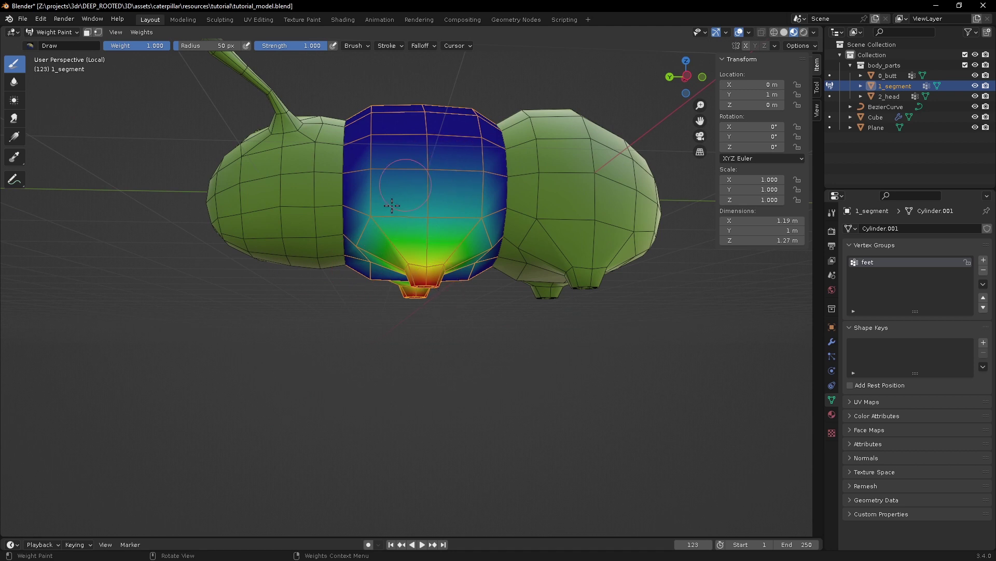
middle_drag(435, 283, 461, 407)
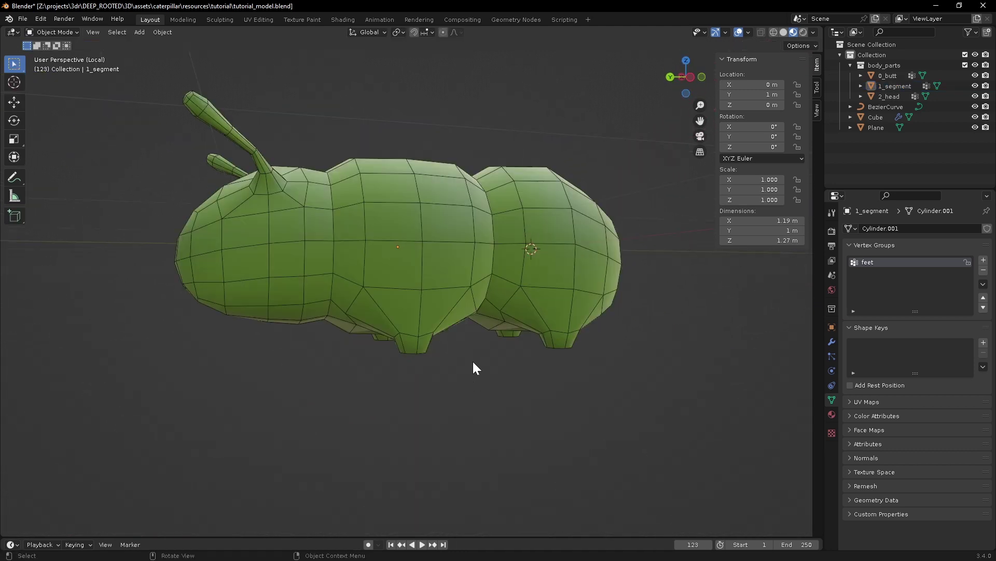
middle_drag(473, 363, 492, 391)
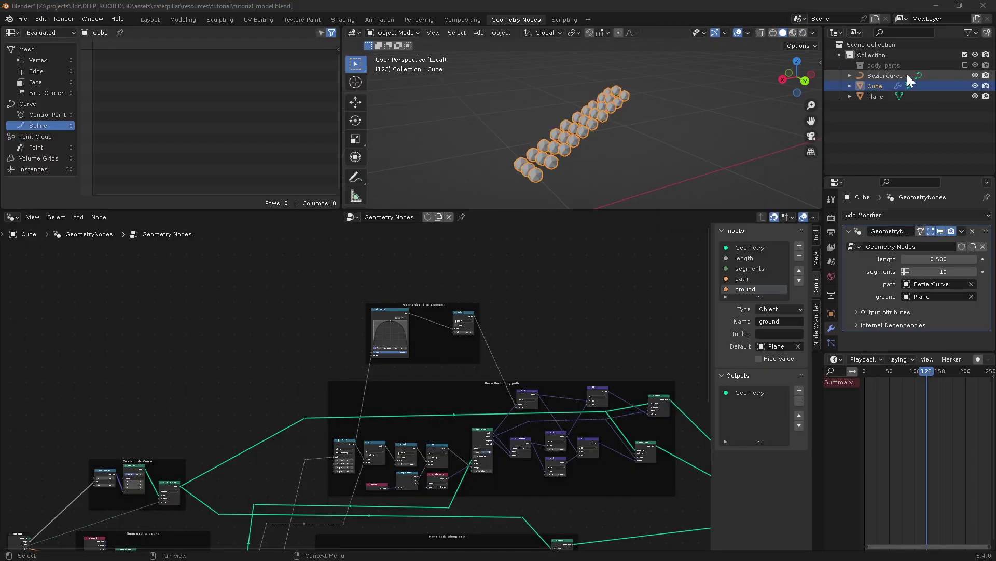
Step: Add a Collection Info node for the body_parts collection above the Feet vertical displacement frame
drag(871, 63, 341, 259)
shift+middle_drag(324, 283, 318, 356)
ctrl+middle_drag(318, 357, 332, 262)
shift+middle_drag(332, 262, 365, 345)
drag(365, 345, 285, 292)
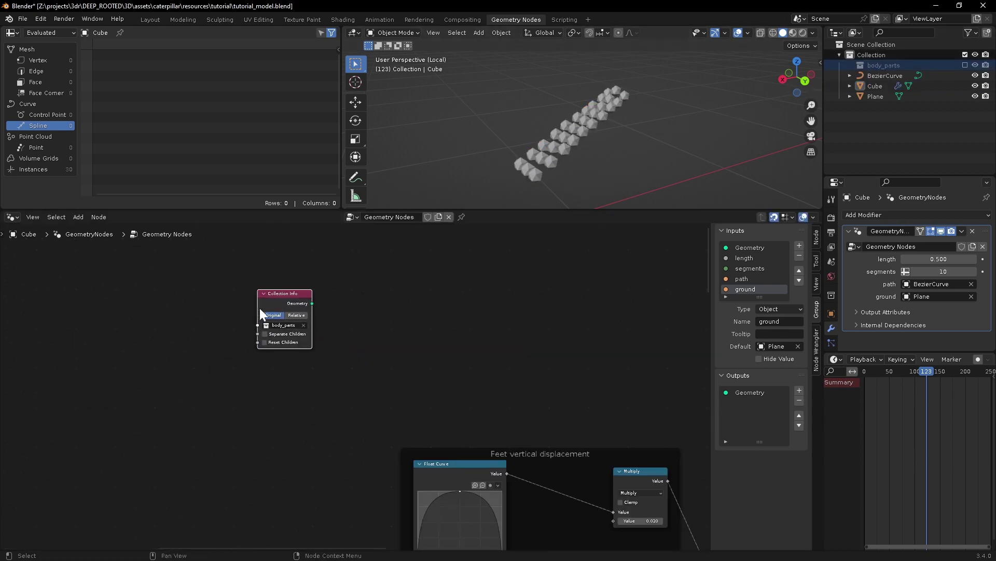
scroll(406, 347, down, 2)
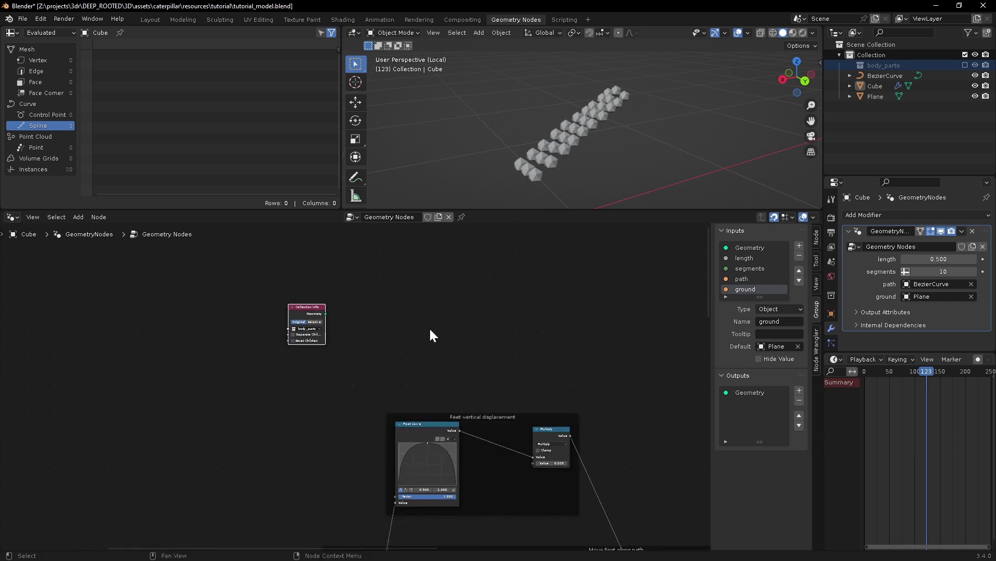
shift+middle_drag(307, 431, 430, 274)
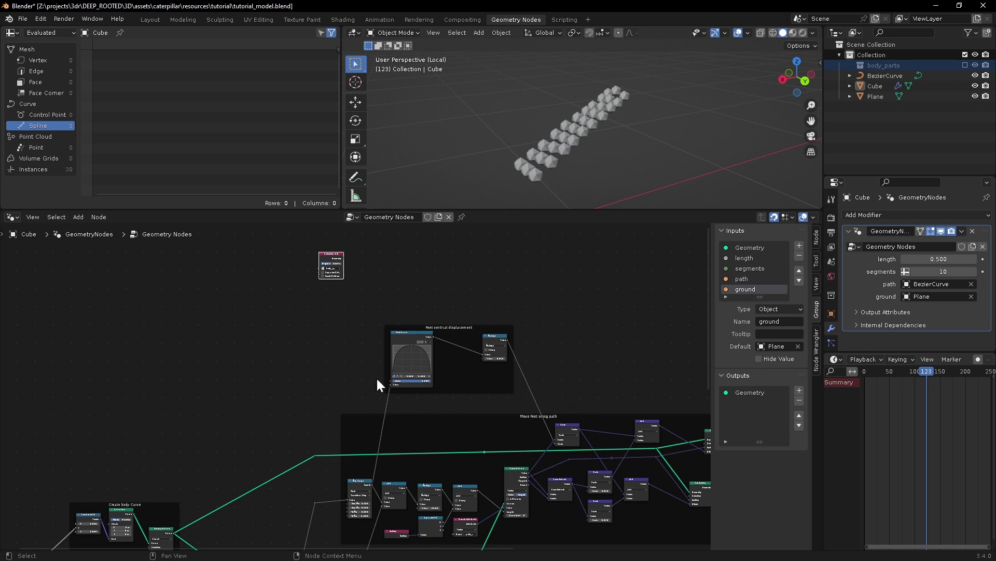
Step: Add an Instance on Points node that takes the Create body Curve frame's resampled curve as its points
middle_drag(330, 398, 426, 340)
middle_drag(229, 441, 317, 389)
ctrl+middle_drag(308, 425, 275, 331)
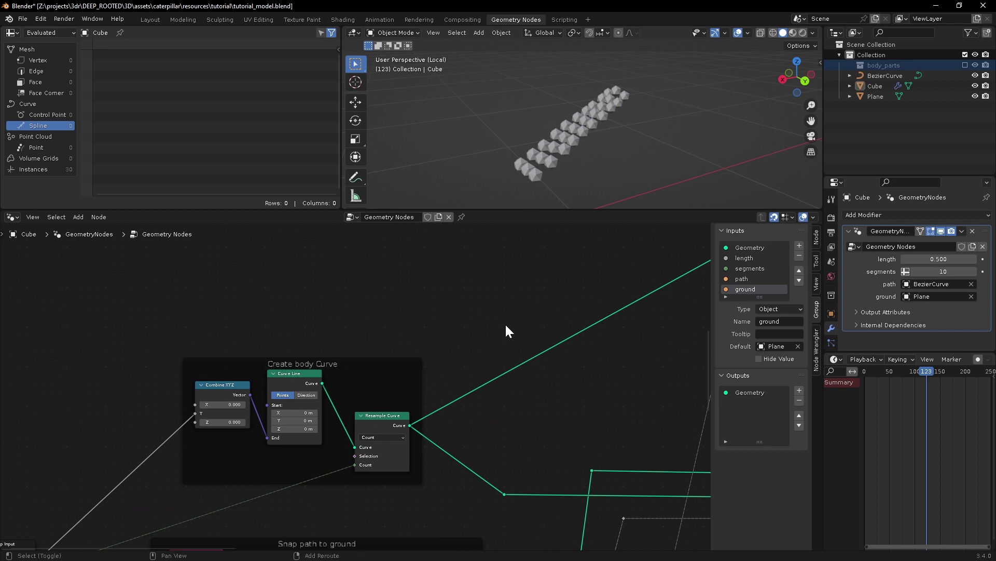
middle_drag(505, 323, 320, 386)
middle_drag(520, 264, 295, 444)
ctrl+middle_drag(319, 393, 324, 419)
middle_drag(323, 419, 325, 455)
drag(316, 507, 425, 247)
text(inst)
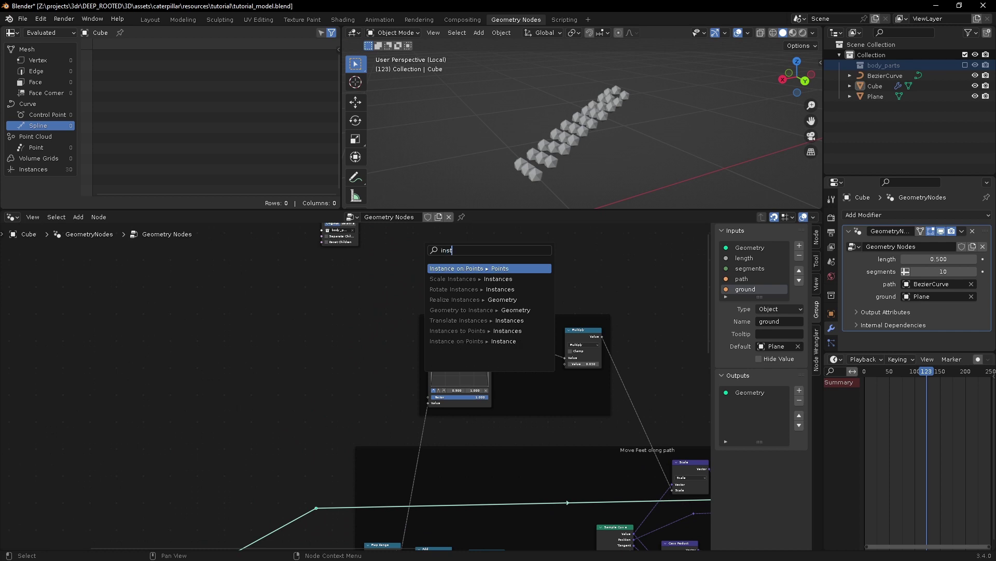
key(Return)
click(437, 304)
Step: Enable Separate Children, Reset Children and Pick Instance, feed the body_parts geometry into Instance, and preview the instances in the viewport
drag(176, 338, 187, 325)
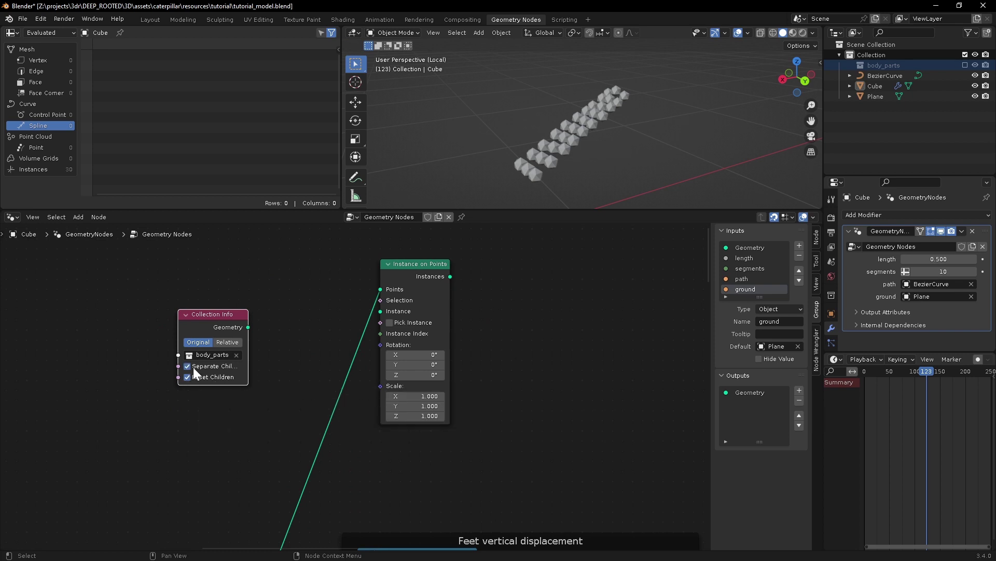
click(389, 322)
drag(248, 327, 380, 310)
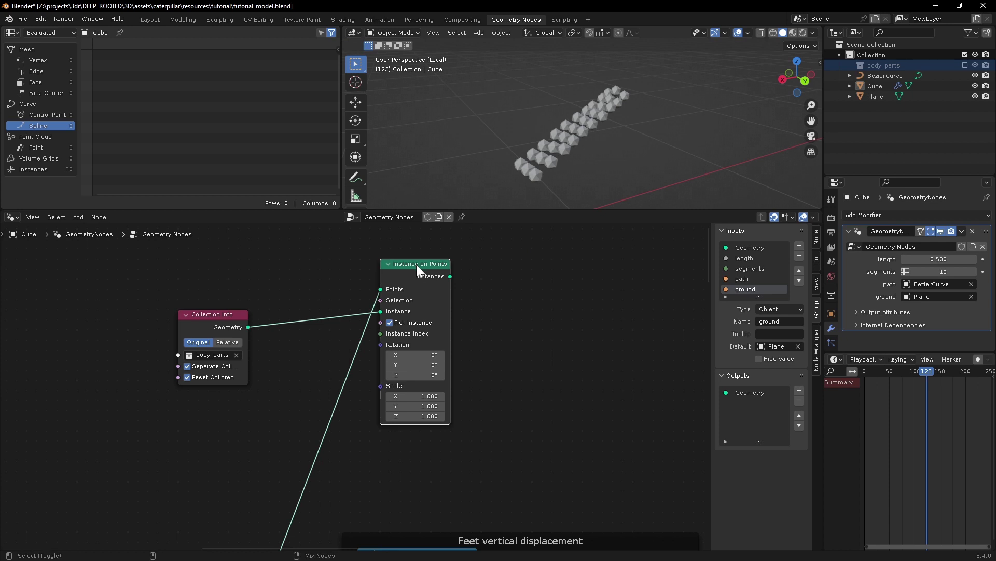
ctrl+shift+click(416, 264)
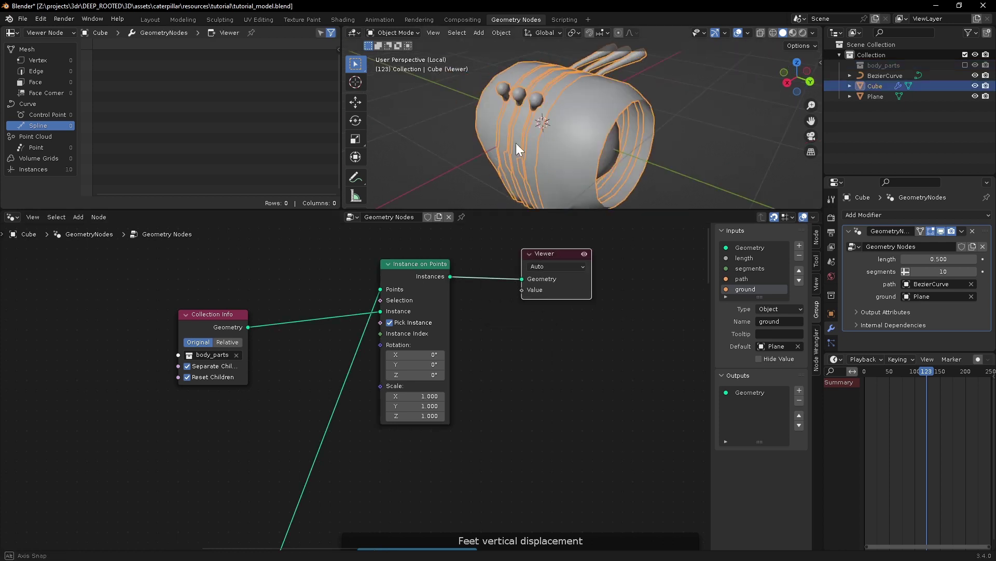
middle_drag(516, 142, 585, 130)
scroll(532, 157, down, 2)
Step: Move the Collection Info node up and add a Group Input node below it
middle_drag(178, 332, 254, 325)
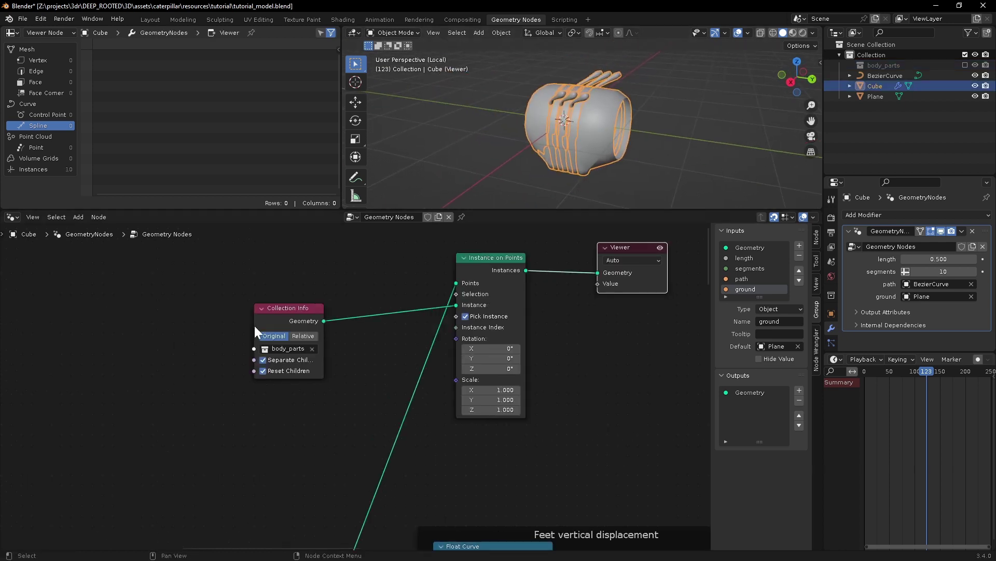
drag(279, 312, 296, 252)
key(shift+a)
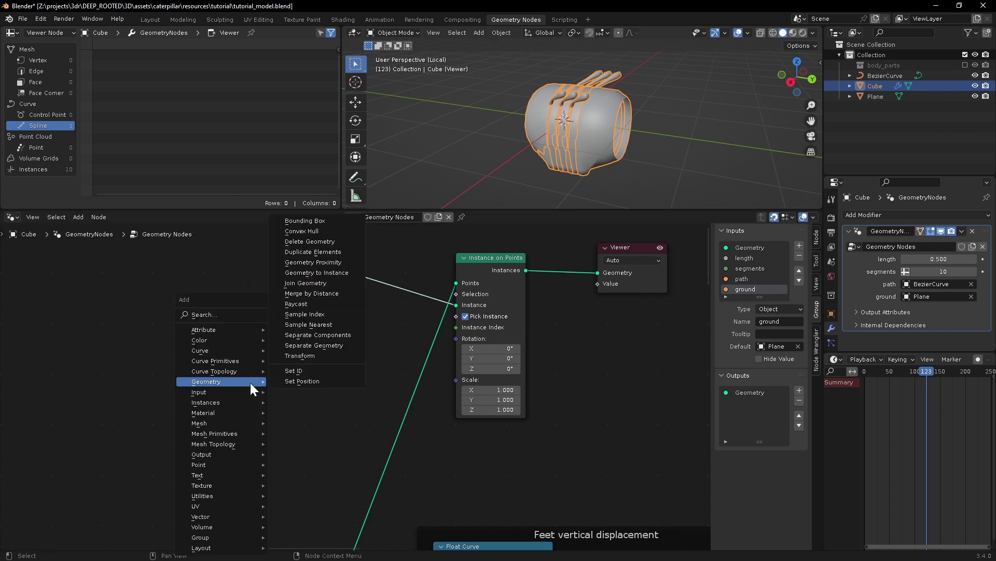
text(grou)
key(Return)
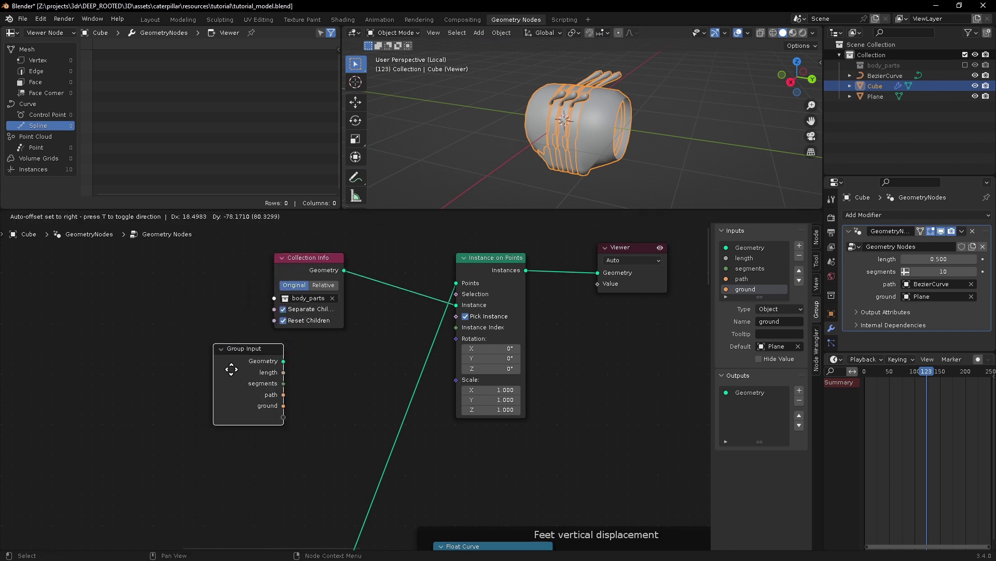
click(190, 372)
scroll(481, 446, up, 1)
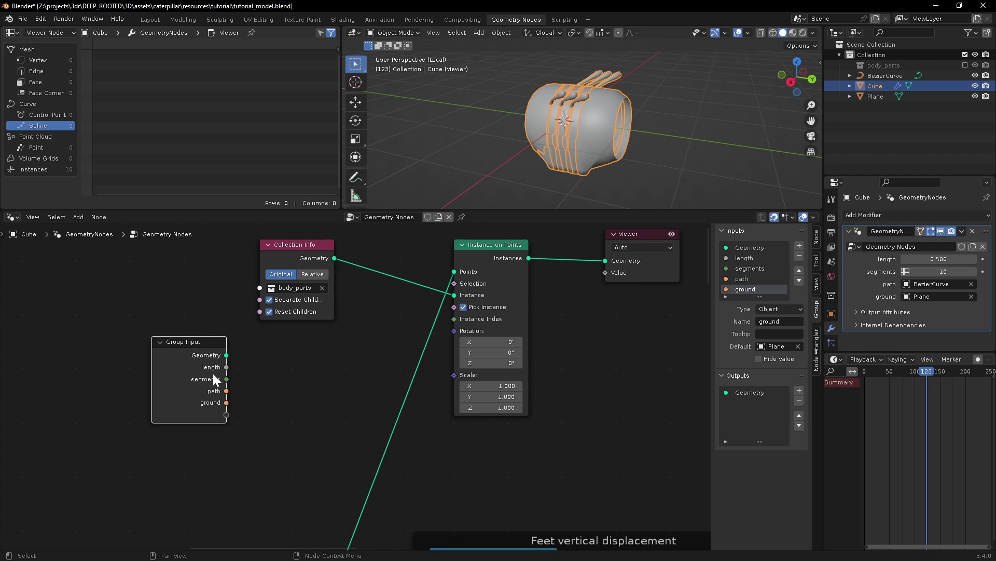
drag(191, 335, 158, 325)
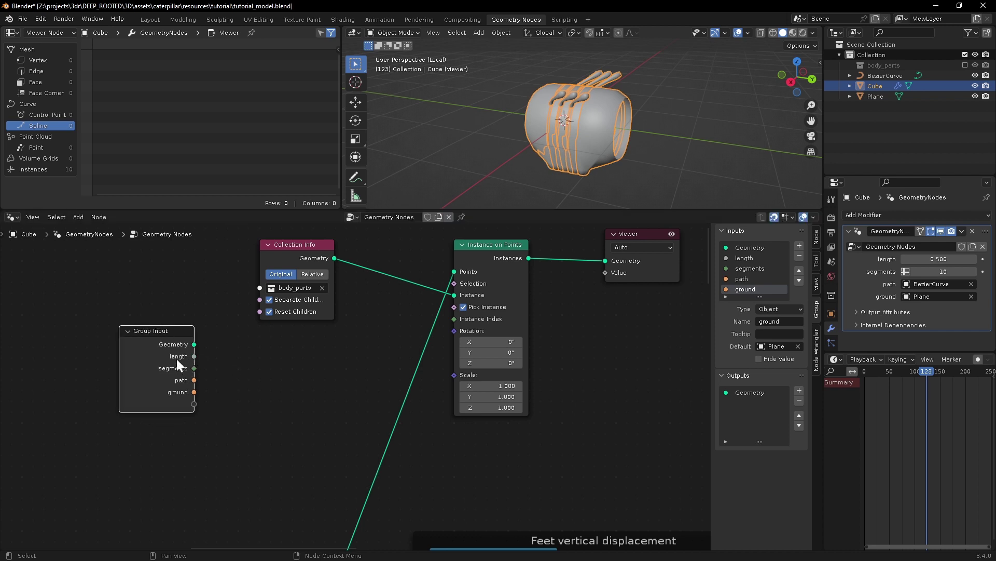
Step: Add a Subtract math node that subtracts 1 from the segments input
drag(194, 368, 255, 385)
text(sub)
key(Return)
click(231, 379)
click(264, 442)
text(1)
key(Return)
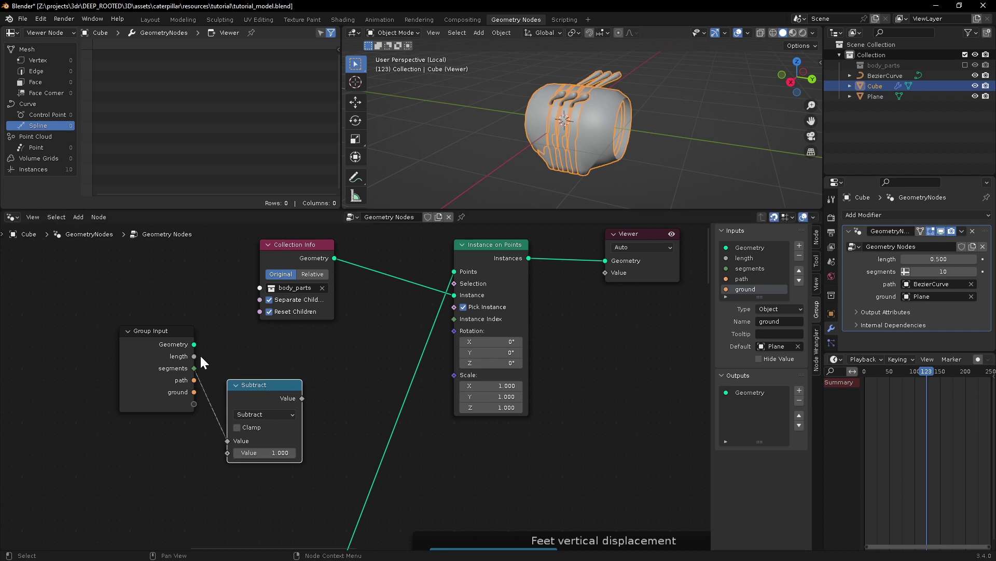
Step: Divide the length input by the Subtract result and use the quotient as the Instance on Points scale
drag(195, 356, 346, 381)
text(divi)
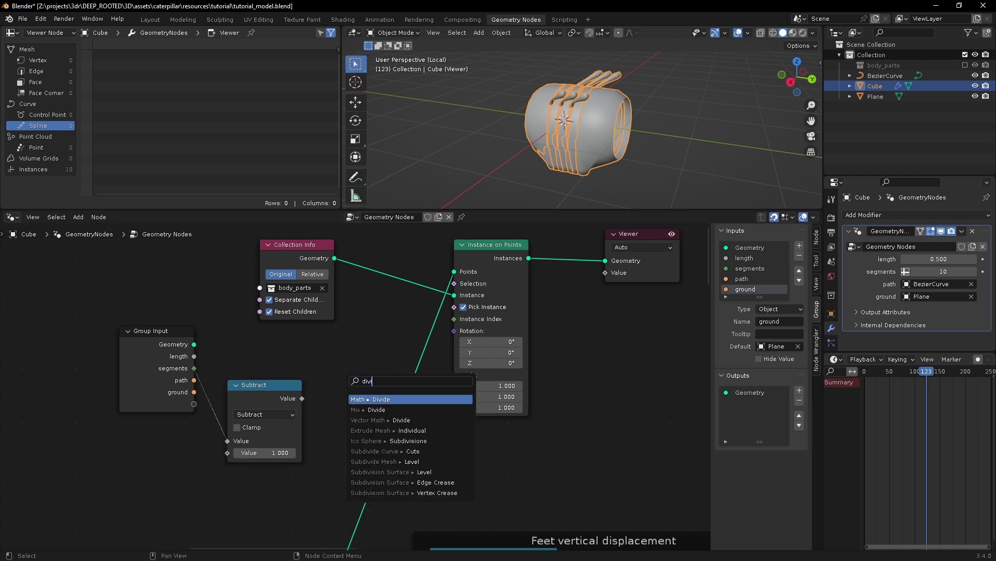
key(Return)
click(328, 359)
drag(302, 399, 325, 421)
drag(263, 386, 262, 440)
drag(152, 333, 65, 387)
drag(239, 441, 163, 463)
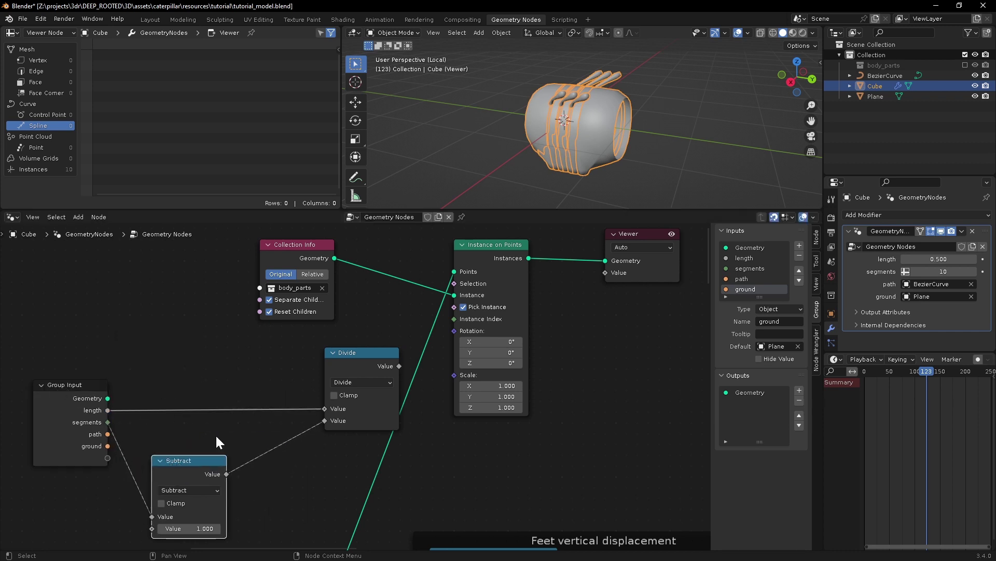
drag(349, 364, 264, 386)
drag(313, 387, 454, 375)
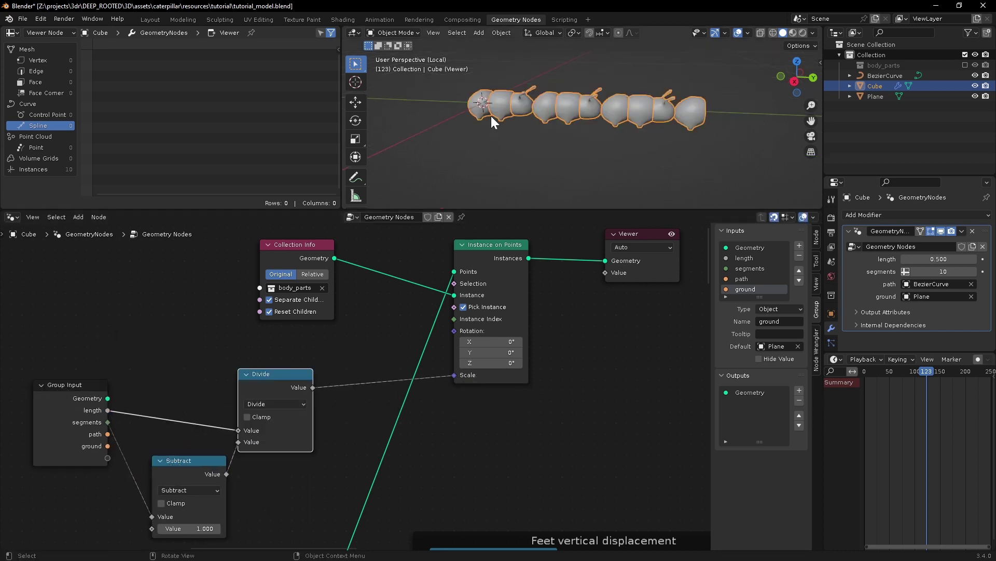
Step: Add a Value node set to 1 and connect it to Instance Index so every instance uses the middle segment
middle_drag(241, 362, 215, 421)
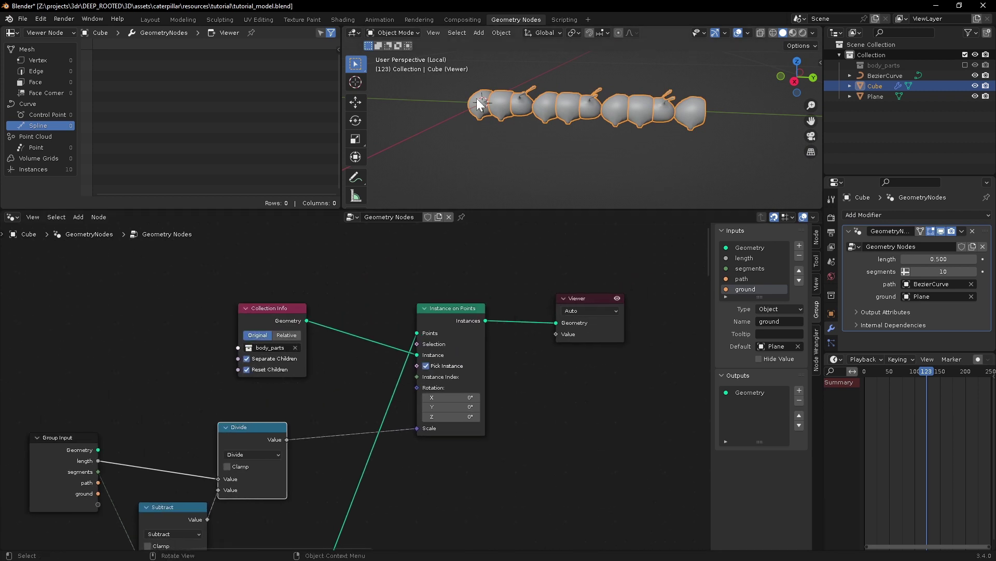
ctrl+middle_drag(239, 319, 245, 336)
drag(272, 313, 264, 253)
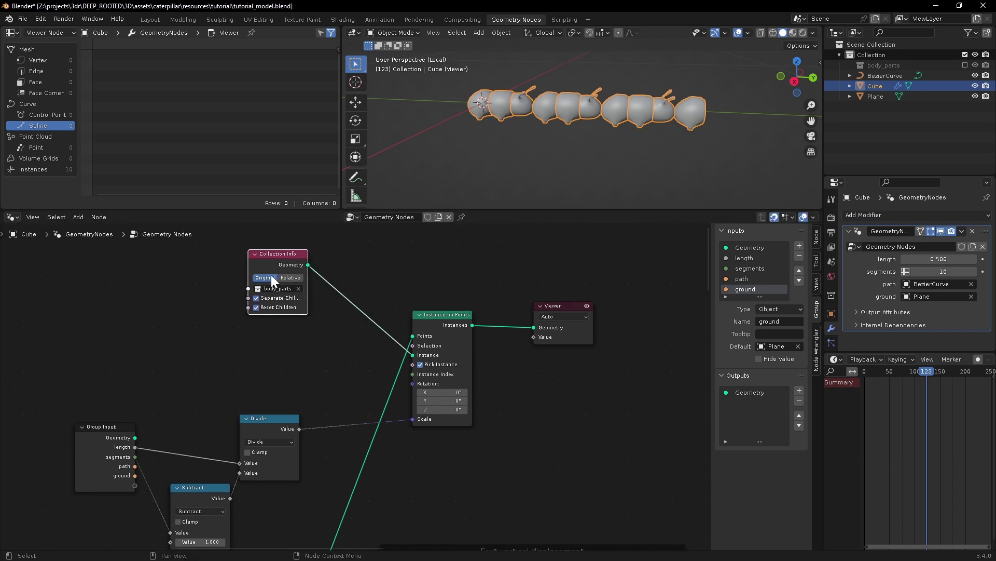
key(shift+a)
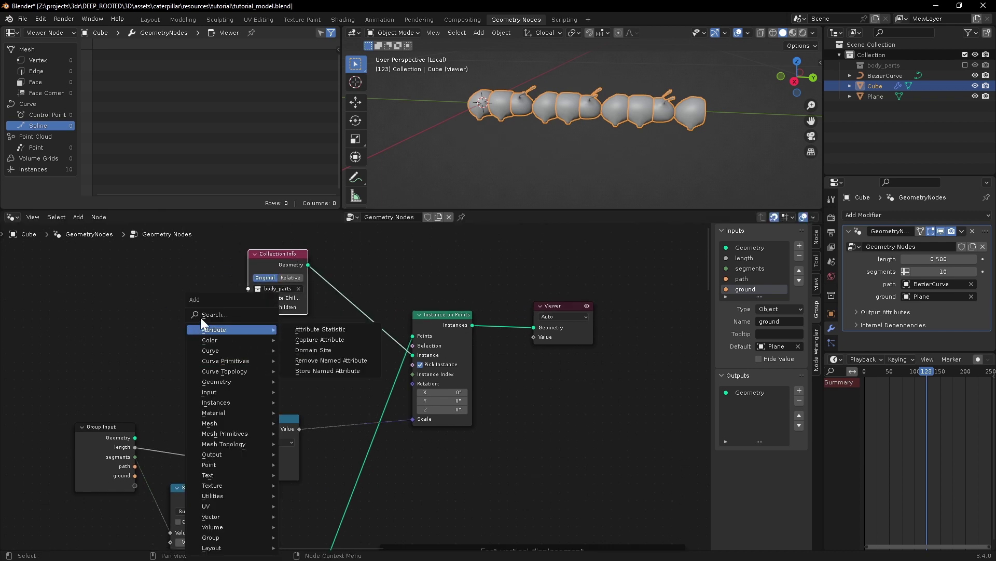
text(valu)
key(Return)
click(260, 372)
double_click(261, 372)
text(1)
key(Return)
drag(299, 359, 318, 359)
drag(378, 367, 413, 375)
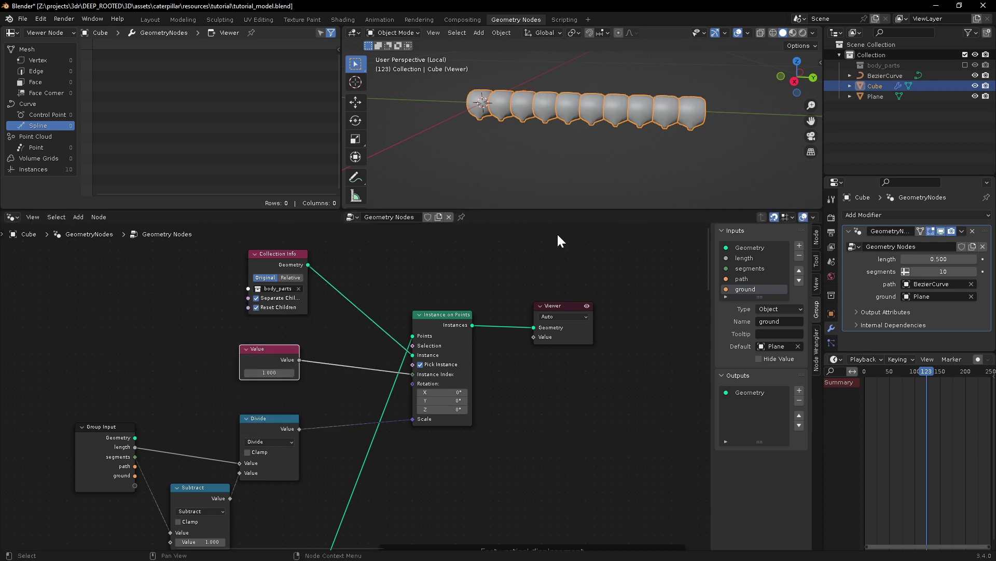
Step: Try a different segments value on the instanced body, then undo the change
scroll(596, 130, up, 3)
middle_drag(595, 131, 559, 162)
scroll(558, 166, down, 1)
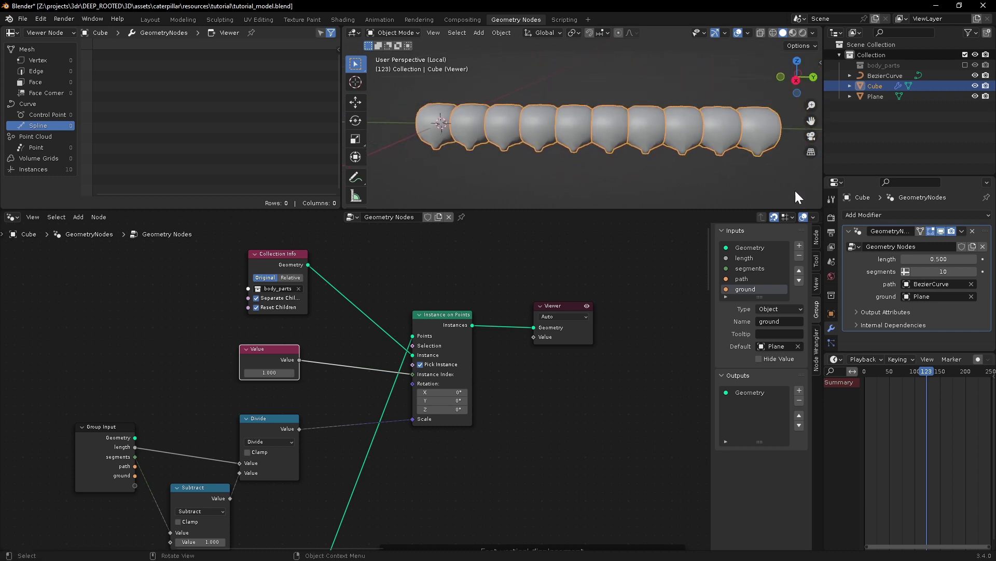
drag(929, 269, 948, 268)
key(ctrl+z)
middle_drag(571, 156, 634, 146)
Step: Move the Viewer node aside and insert a Merge by Distance node between it and Instance on Points
drag(368, 313, 576, 313)
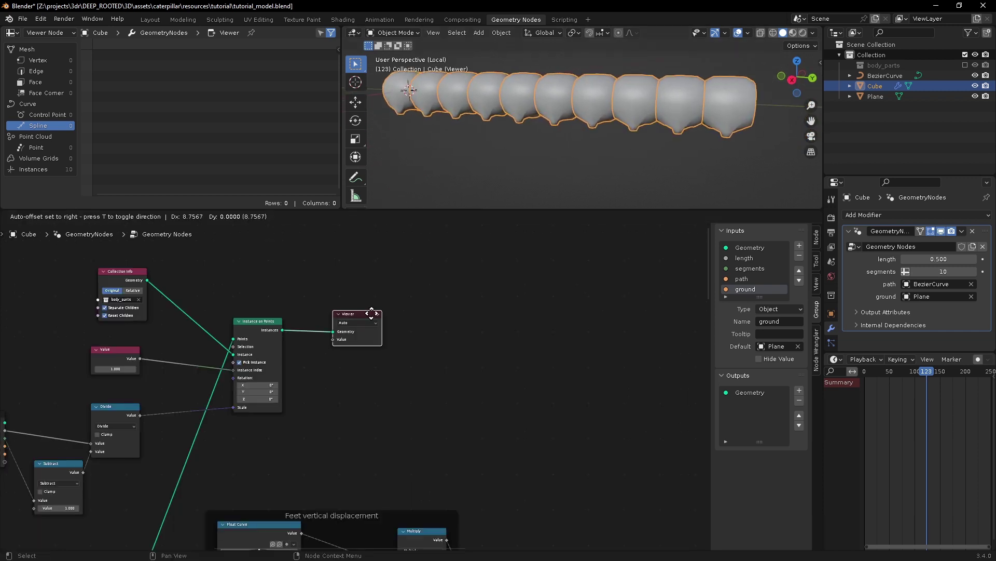
middle_drag(563, 139, 577, 145)
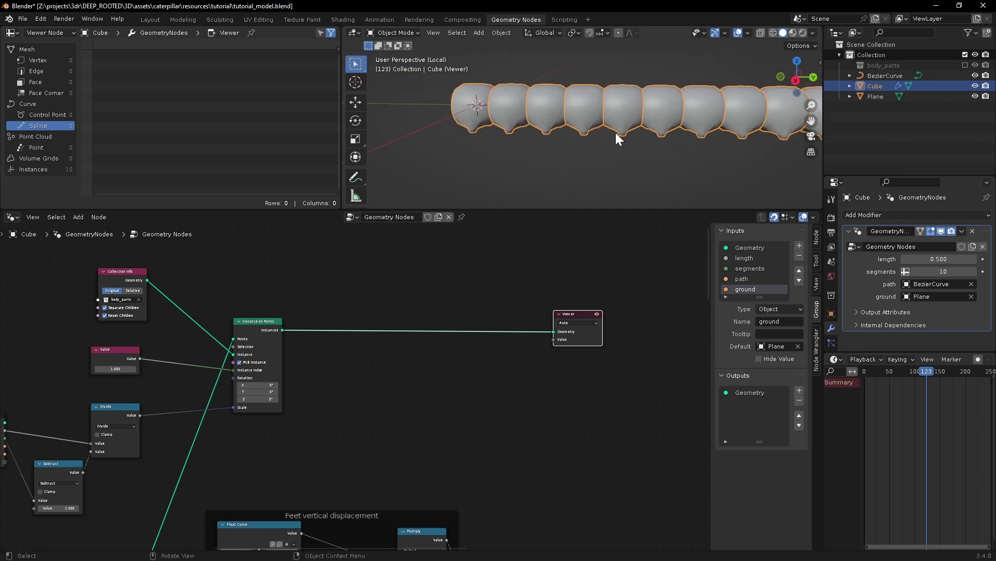
shift+middle_drag(615, 133, 608, 134)
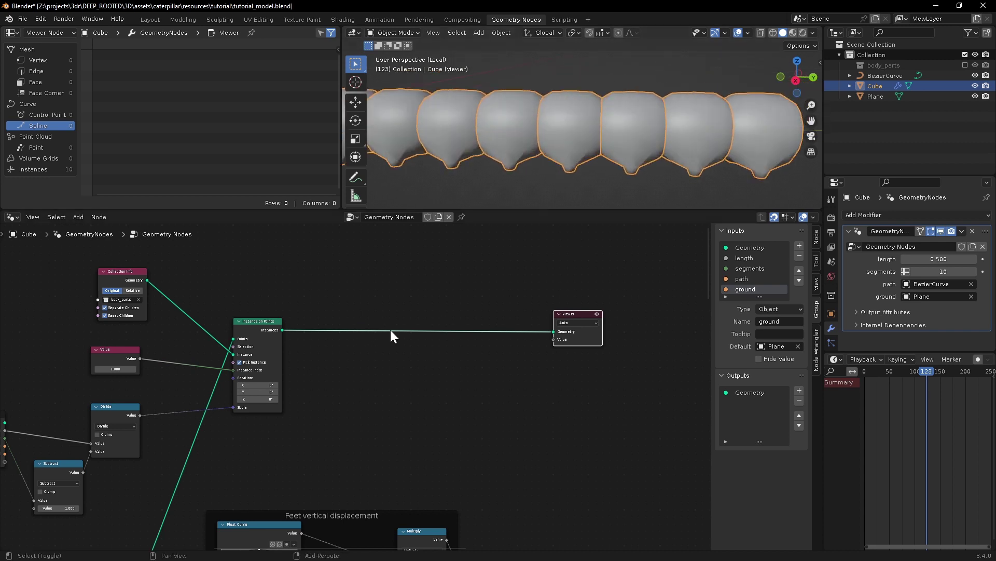
key(shift+a)
click(360, 316)
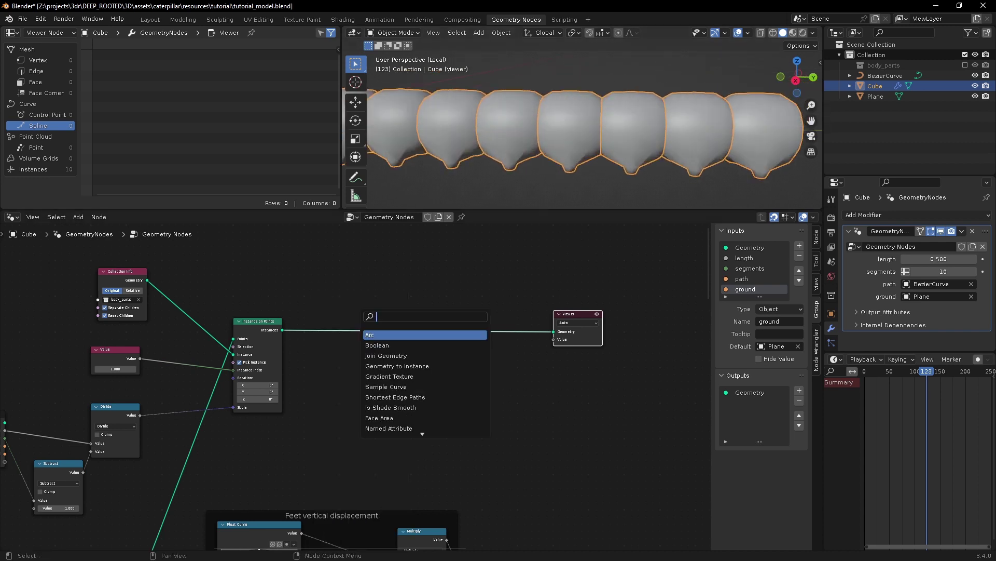
text(merg)
key(Return)
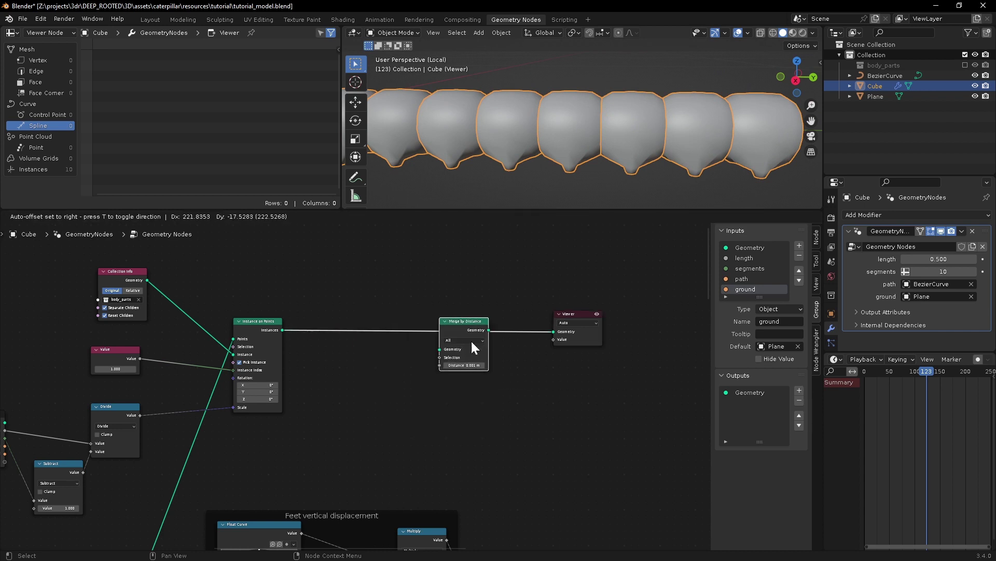
click(470, 340)
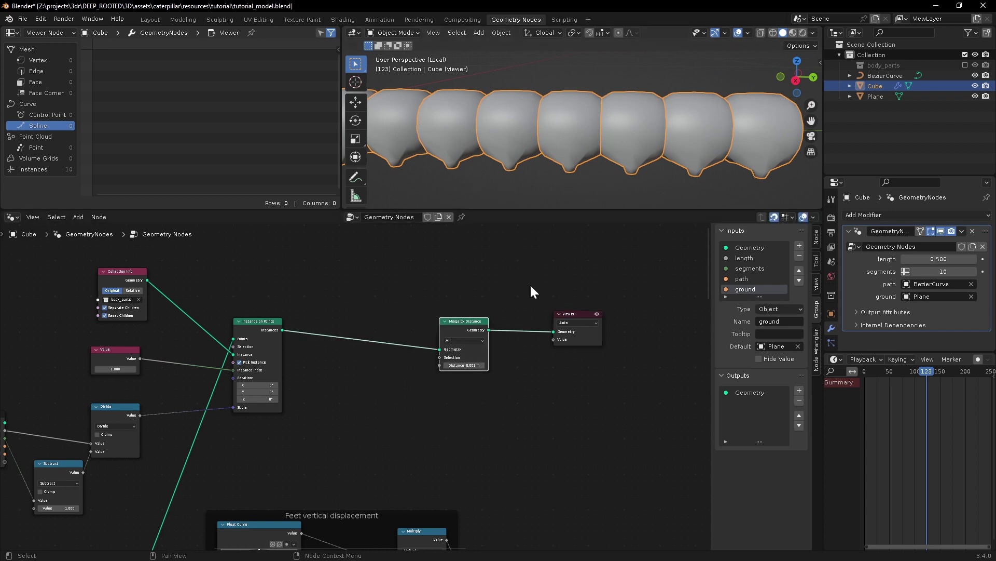
Step: Add an Edge Neighbors node below and ahead of the Merge by Distance node
middle_drag(468, 353, 410, 311)
scroll(468, 357, up, 6)
middle_drag(351, 344, 432, 366)
scroll(432, 365, up, 1)
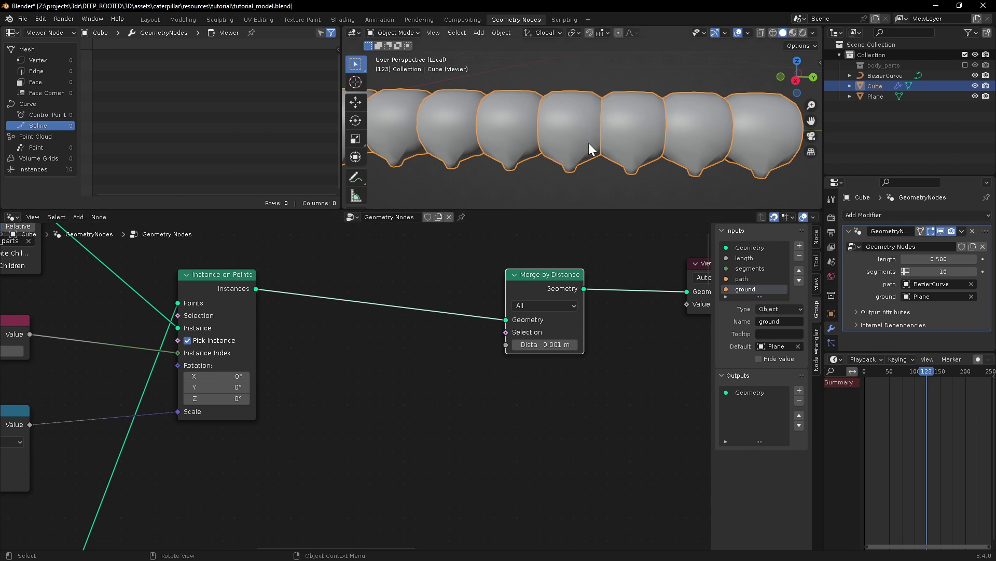
key(shift+a)
click(376, 314)
text(edg)
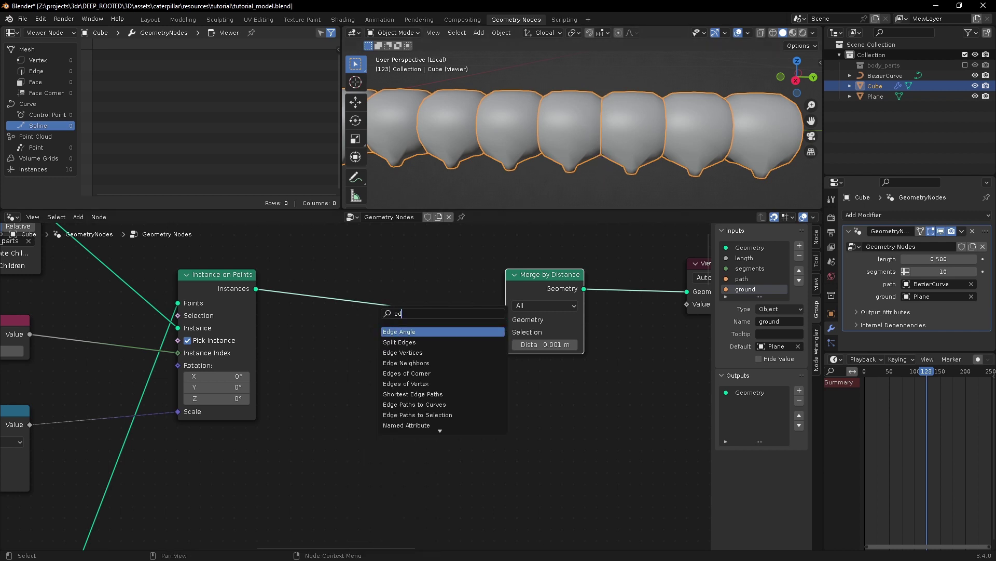
click(401, 366)
click(365, 426)
Step: Compare the Face Count as Equal to 1, use the result as the Merge by Distance selection, and set its distance to 0.01 m
drag(414, 379, 439, 395)
text(eq)
key(Return)
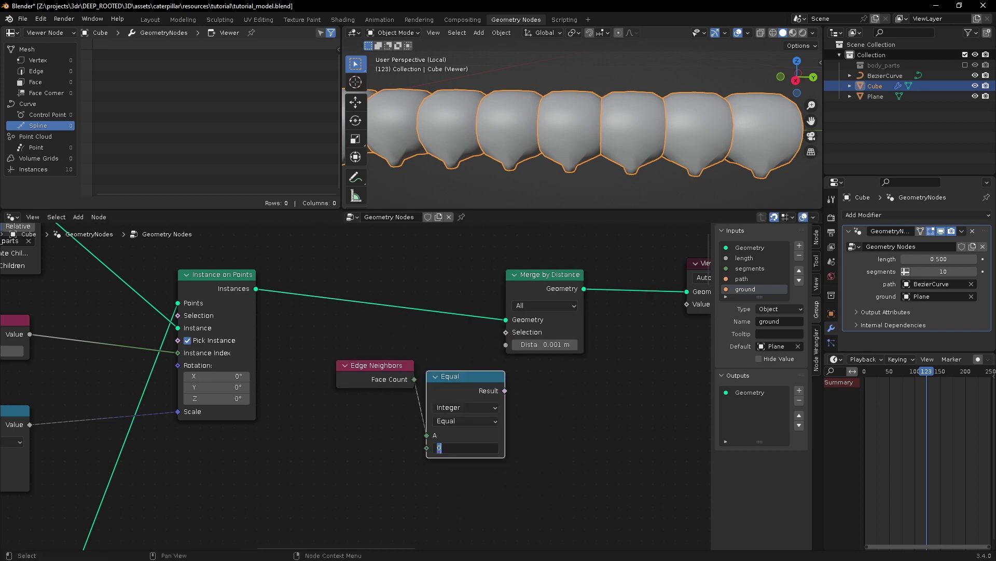
drag(377, 360, 321, 348)
drag(449, 379, 506, 331)
drag(505, 332, 505, 332)
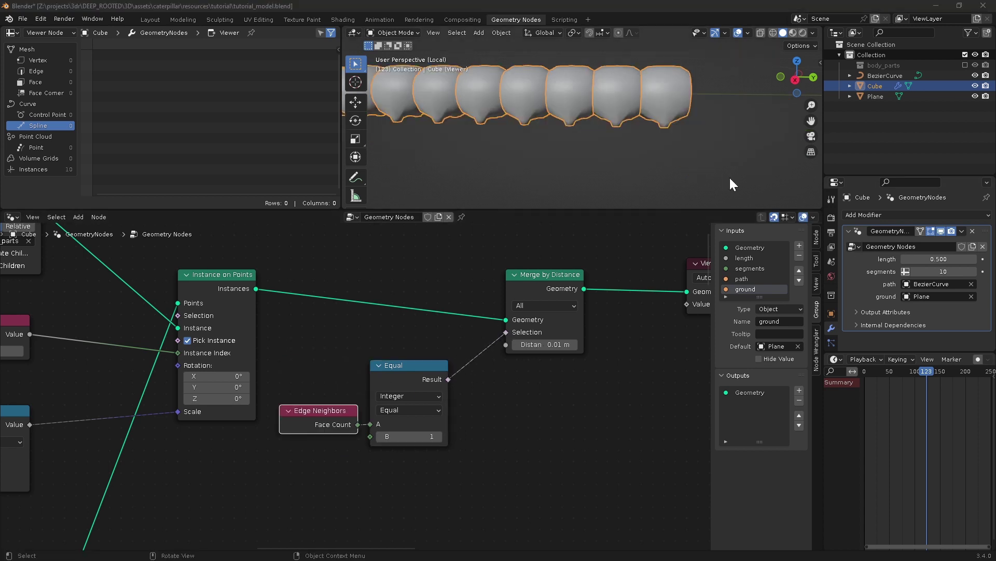
Step: Stack the Equal and Edge Neighbors nodes directly beneath the Merge by Distance node
shift+middle_drag(541, 145, 563, 147)
scroll(360, 346, down, 2)
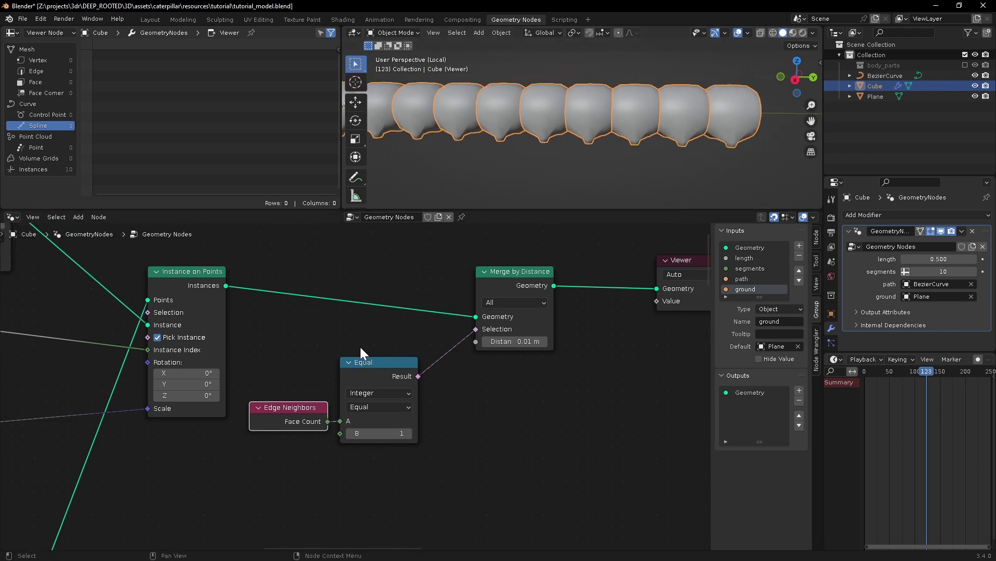
drag(291, 358, 359, 411)
drag(374, 375, 480, 376)
drag(405, 400, 476, 435)
drag(468, 269, 491, 478)
drag(486, 437, 512, 429)
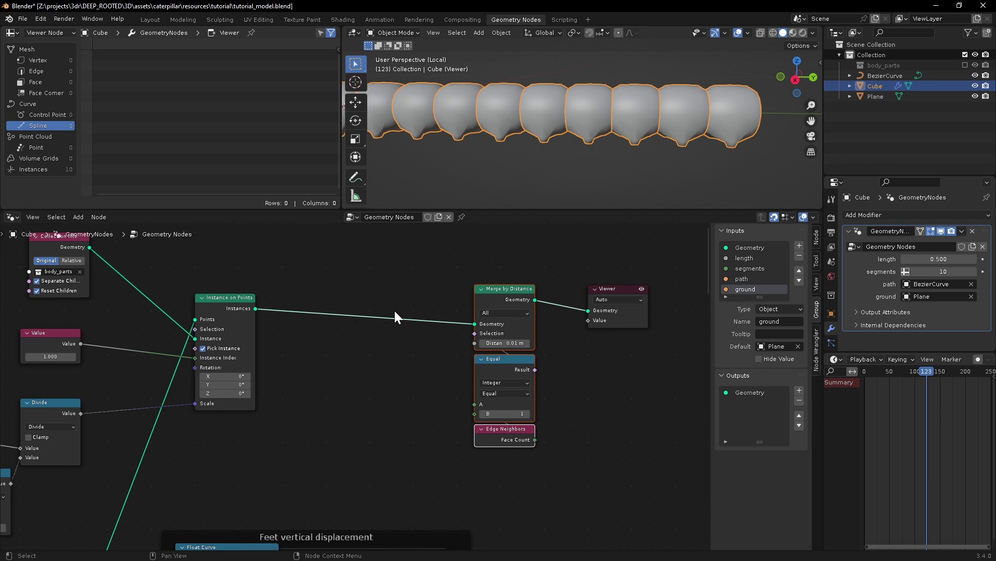
Step: Insert a Realize Instances node between Instance on Points and Merge by Distance
key(shift+a)
text(realize)
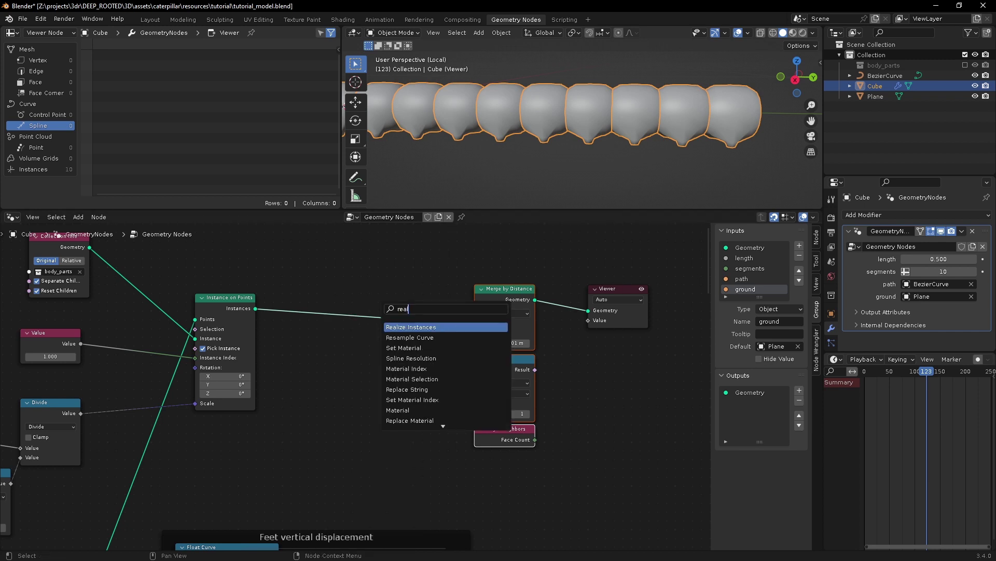
key(Return)
click(416, 328)
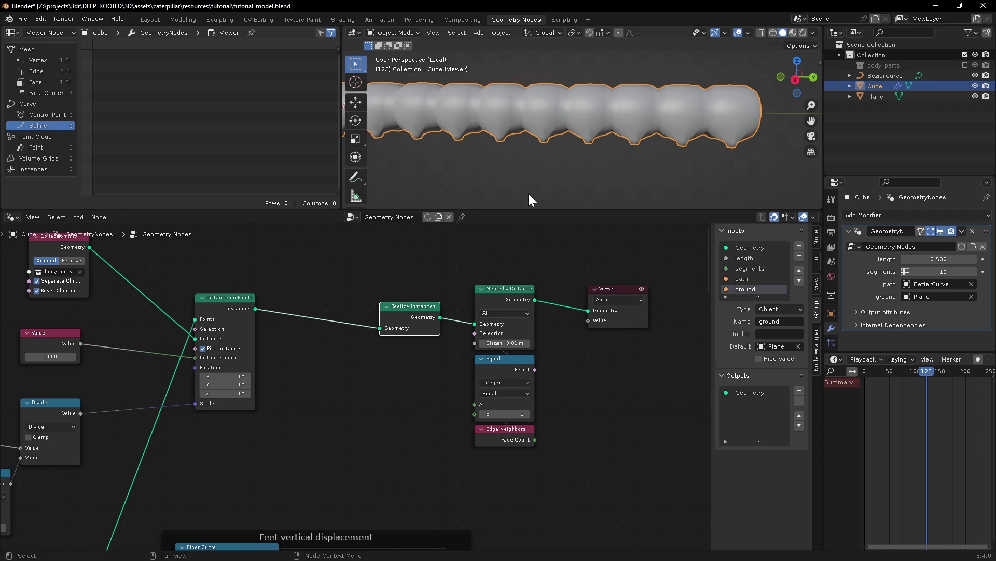
Step: Set the Merge by Distance distance to 0.001 m
scroll(612, 128, up, 4)
scroll(623, 146, down, 2)
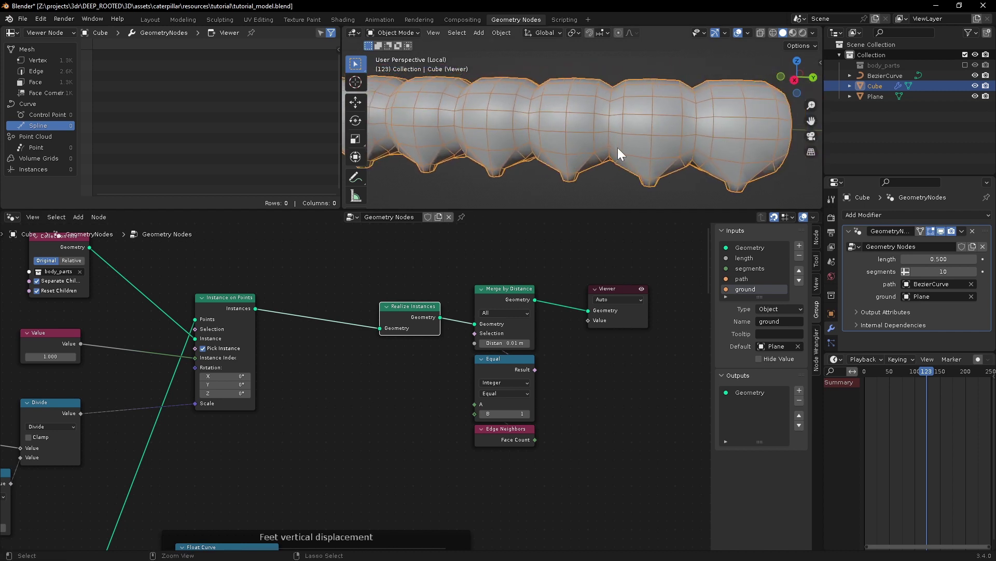
scroll(617, 148, up, 2)
click(500, 345)
Step: Move the Realize Instances, Merge by Distance, Equal, Edge Neighbors and Viewer nodes farther from Instance on Points
drag(369, 279, 570, 469)
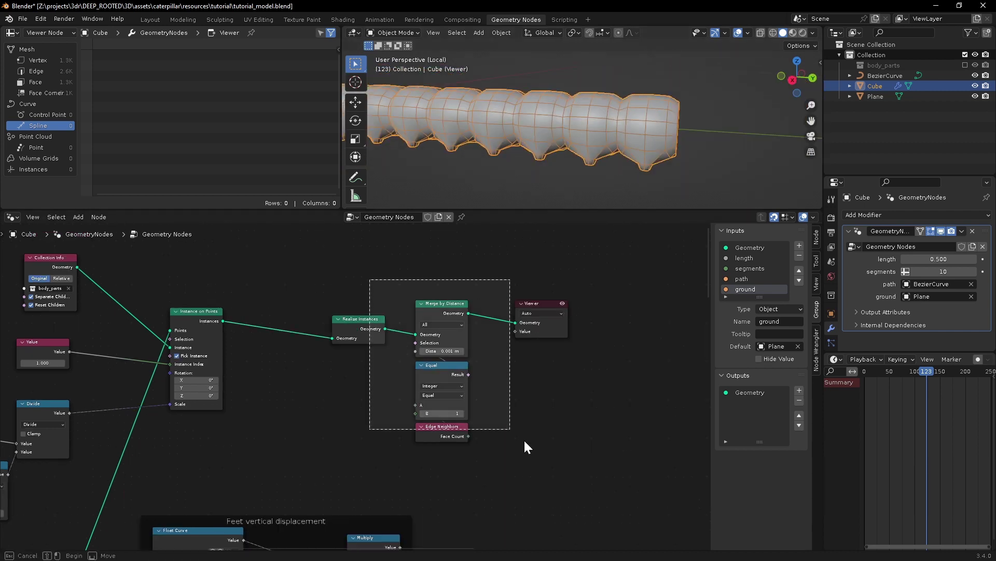
drag(362, 320, 468, 312)
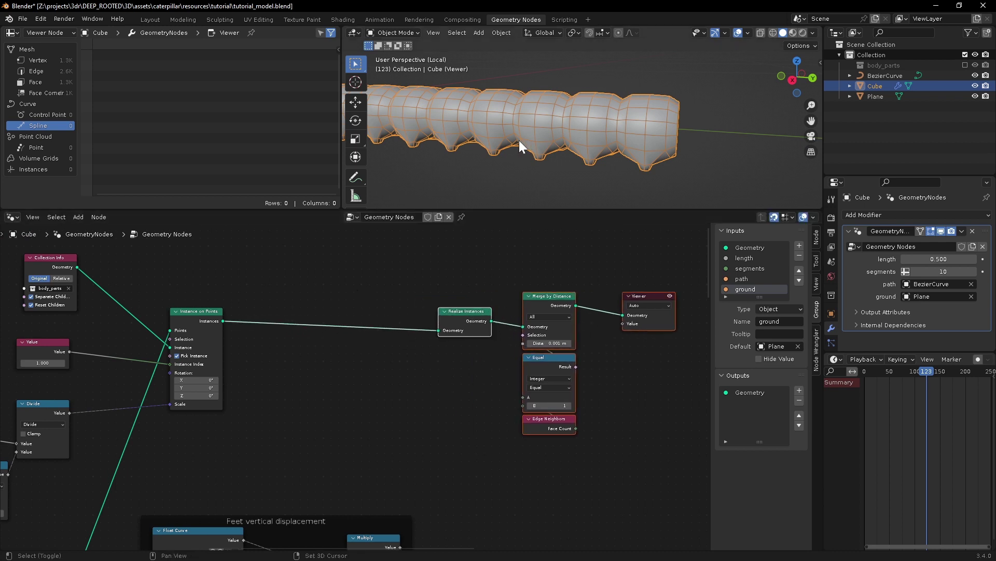
shift+middle_drag(519, 140, 575, 141)
scroll(575, 138, down, 1)
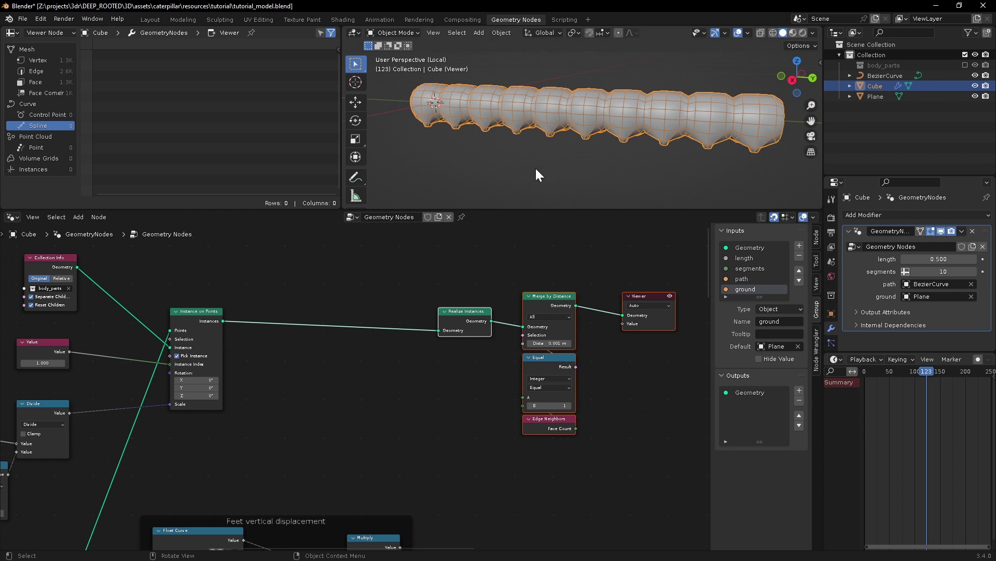
Step: Insert a Store Named Attribute node between Instance on Points and Realize Instances, with Integer data type and Instance domain
scroll(356, 382, up, 2)
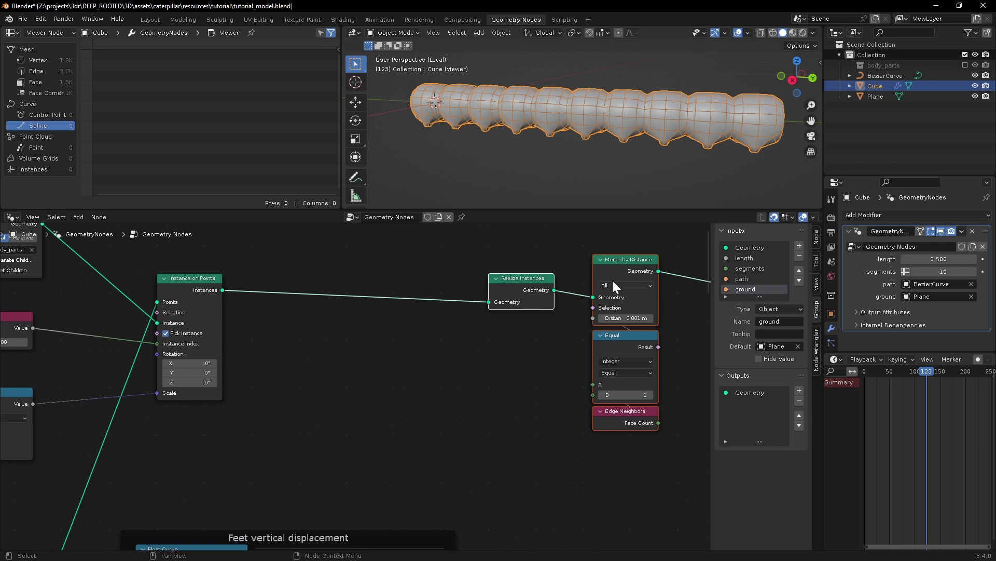
key(shift+a)
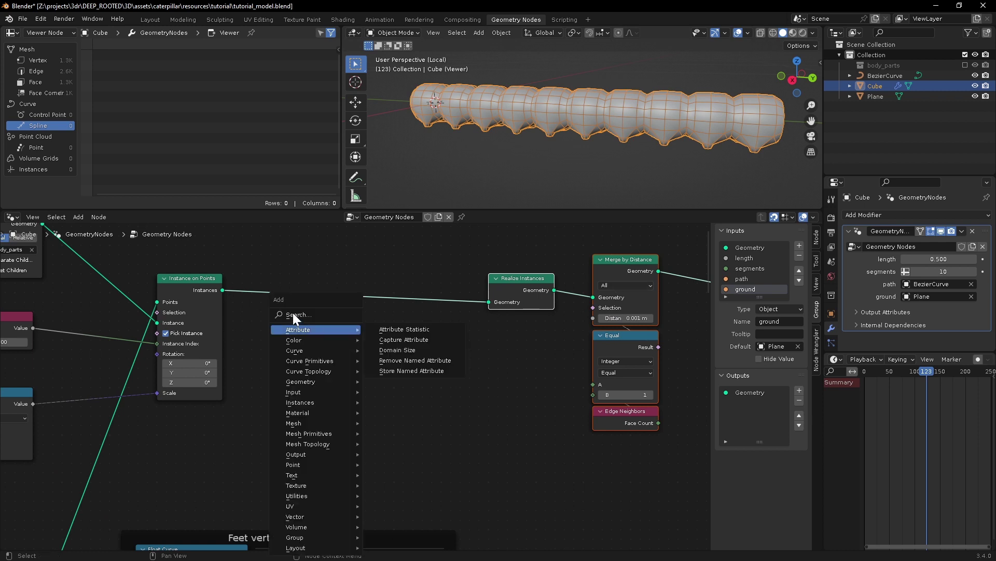
text(store)
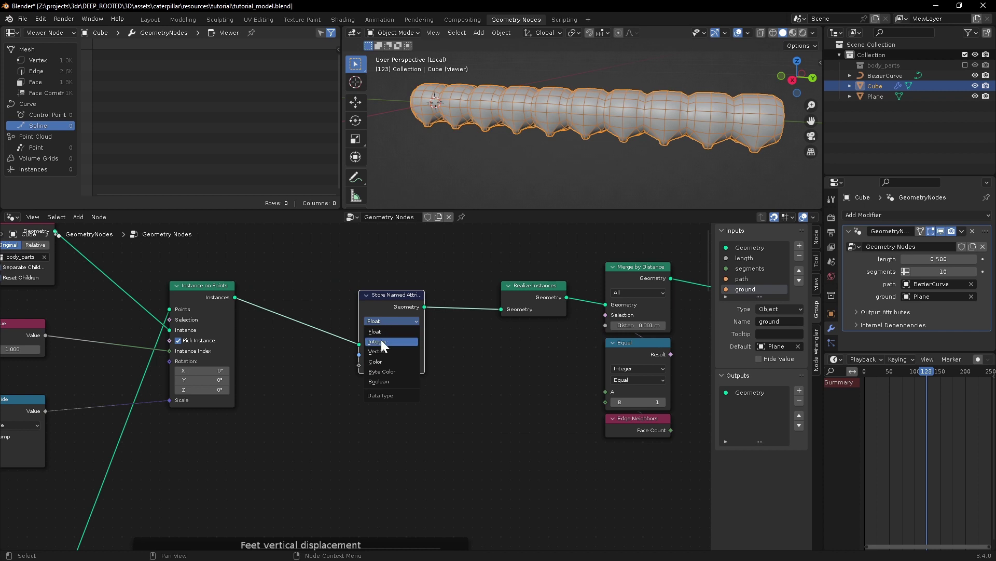
click(381, 340)
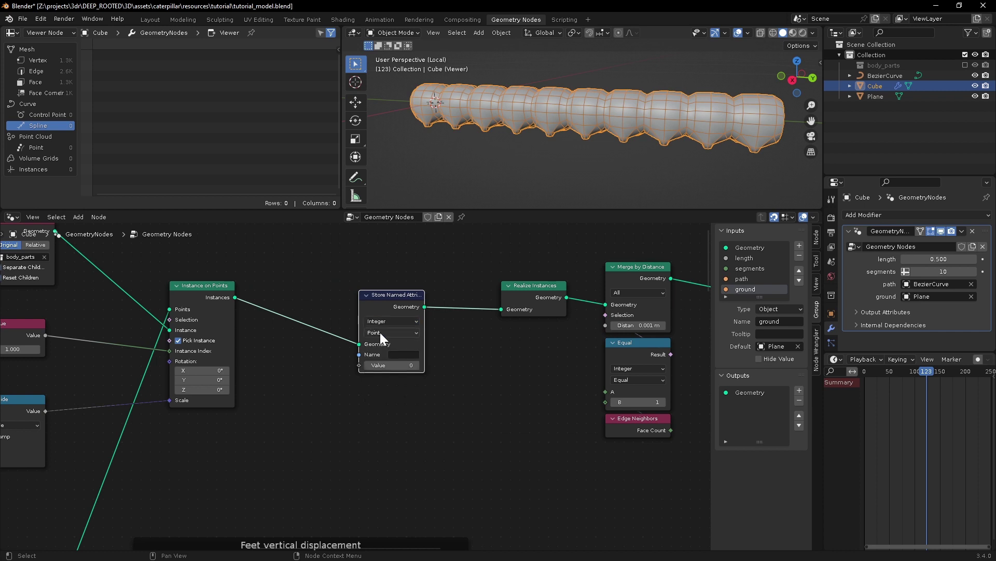
key(g)
click(383, 313)
click(383, 314)
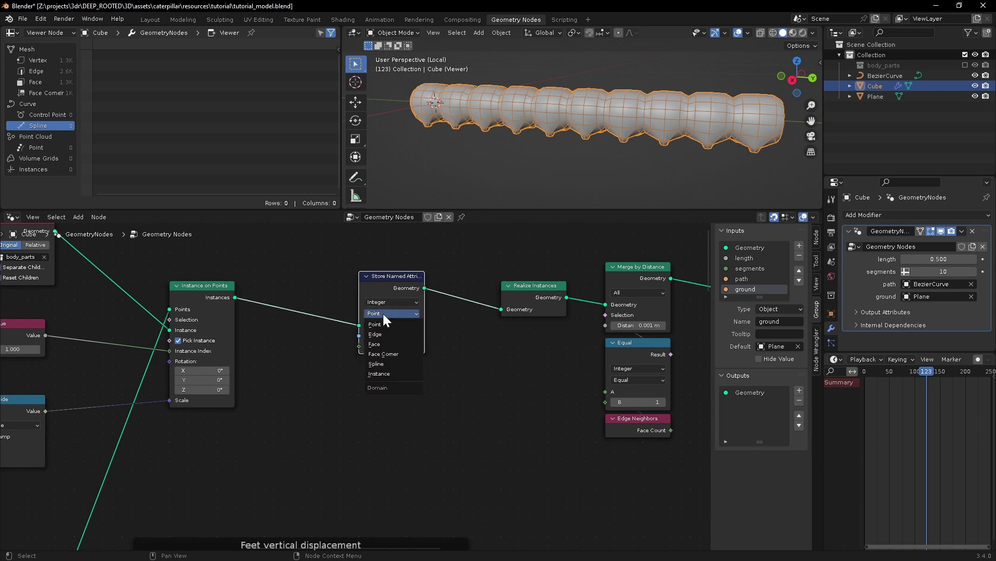
click(373, 374)
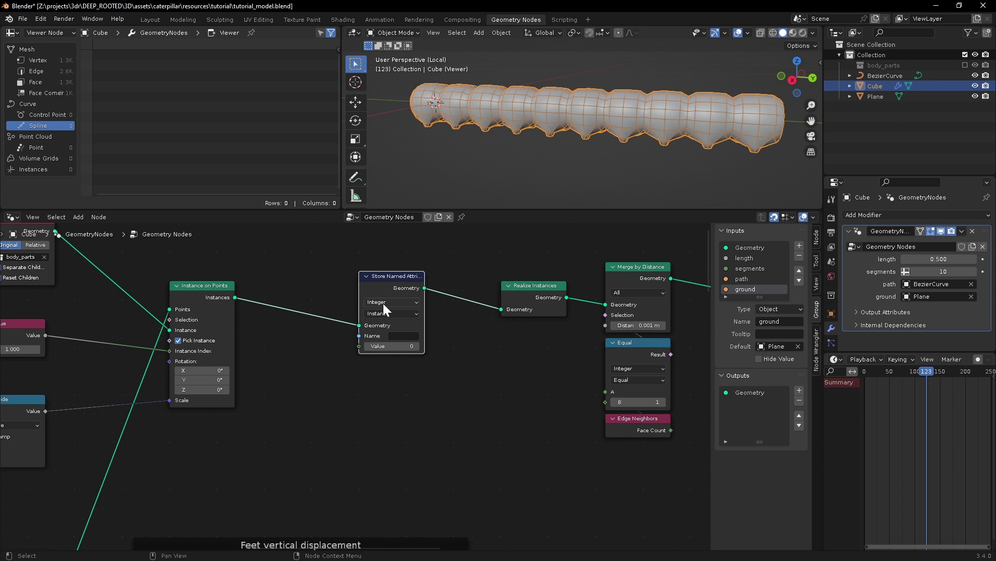
Step: Name the stored integer attribute segment_id and feed its Value from a new Index node
click(404, 336)
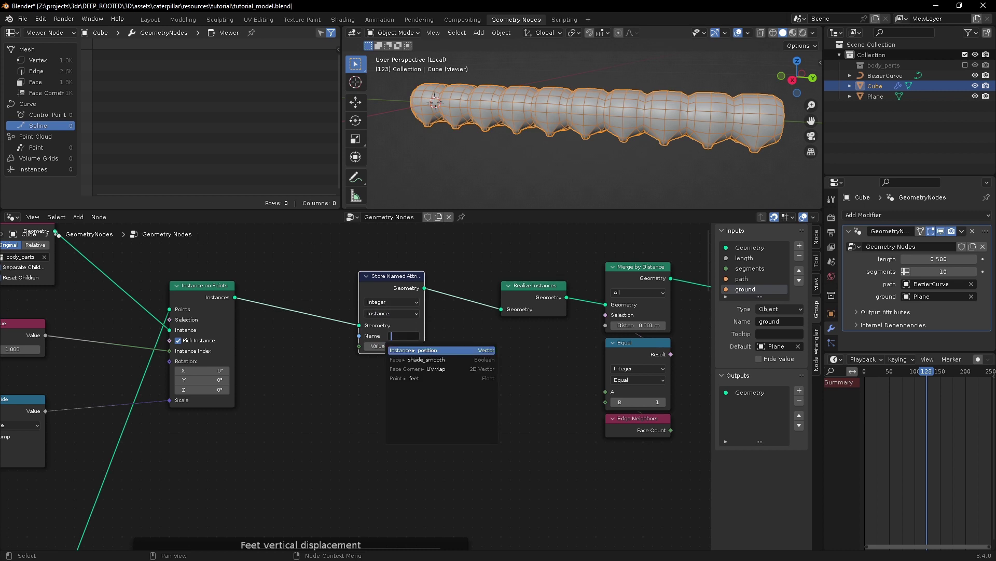
text(segment_id)
key(Return)
drag(358, 346, 313, 458)
text(index)
key(Return)
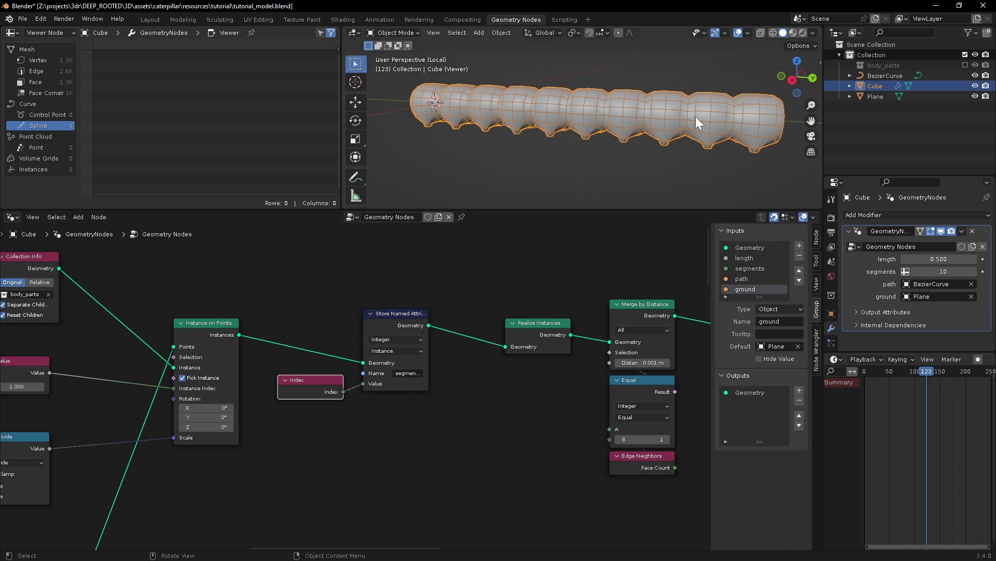
Step: Insert a Store Named Attribute node between Merge by Distance and the Viewer, with Vector data type
middle_drag(710, 128, 550, 146)
shift+middle_drag(550, 146, 615, 154)
scroll(487, 353, up, 2)
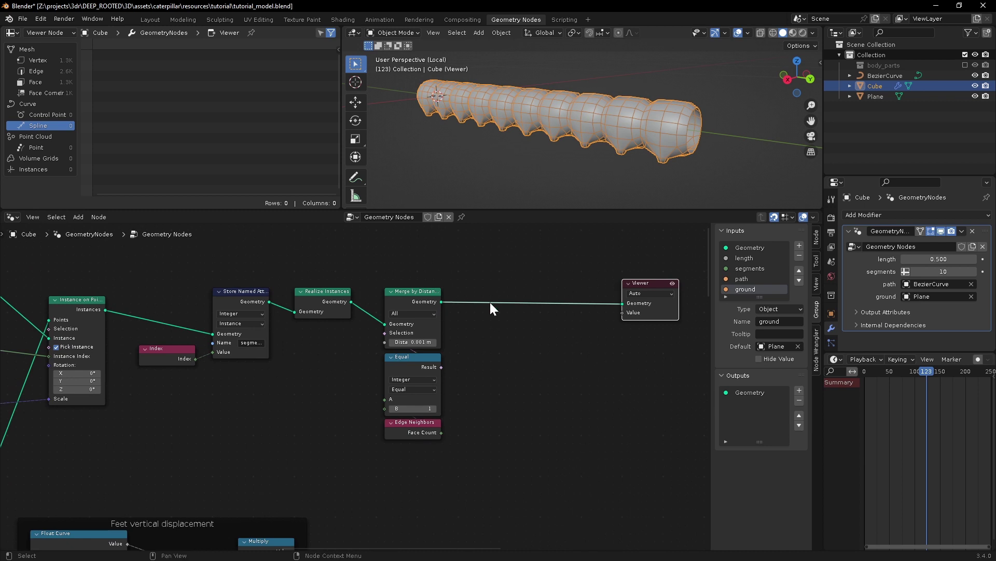
middle_drag(453, 324, 366, 329)
scroll(387, 319, up, 1)
key(shift+a)
click(404, 312)
text(stot)
key(BackSpace)
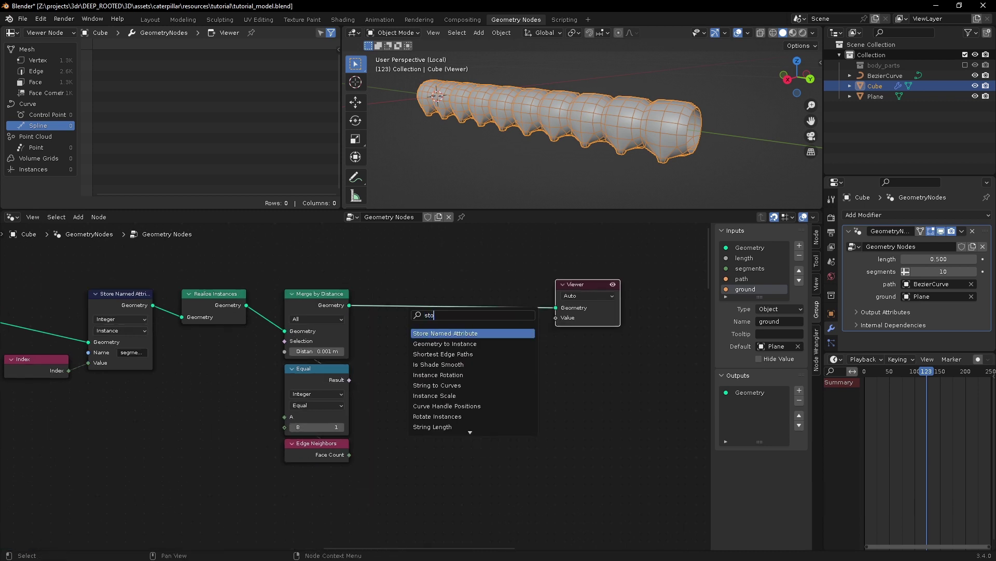
key(Return)
click(471, 364)
click(478, 319)
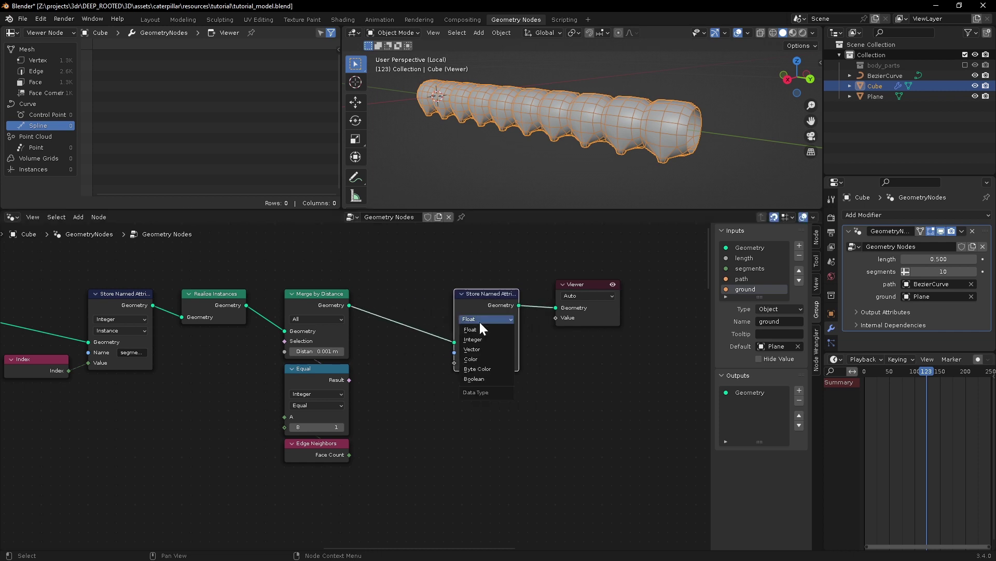
click(478, 349)
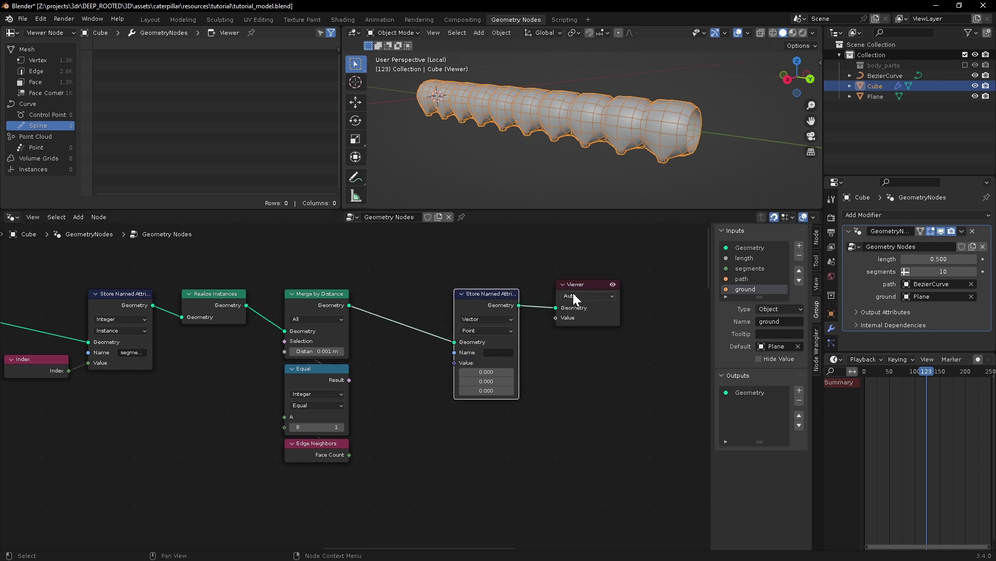
Step: Spread the Viewer and the vector Store Named Attribute node apart, and name the stored attribute offset_pos
drag(575, 286, 613, 279)
drag(497, 295, 552, 276)
click(553, 334)
text(offset_po)
text(s)
key(Return)
Step: Feed the Value of the offset_pos Store Named Attribute node from a new Position node
drag(543, 276, 543, 285)
drag(509, 353, 452, 391)
text(pos)
key(Return)
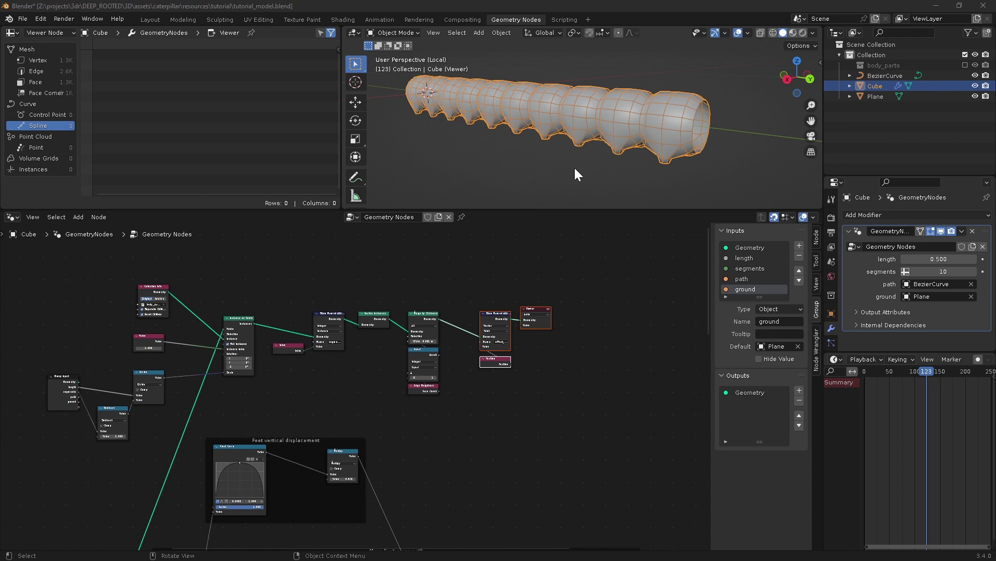
shift+middle_drag(552, 154, 564, 161)
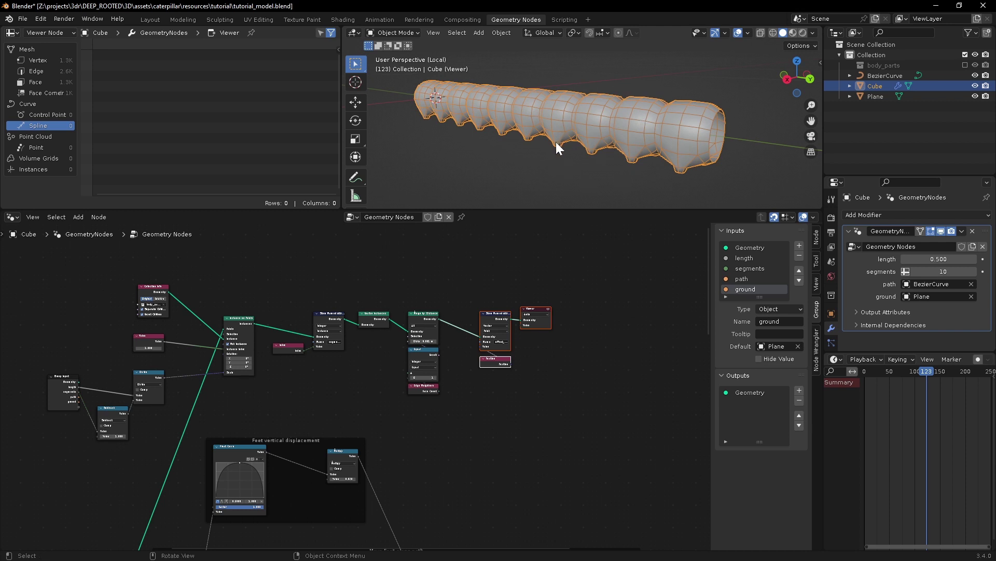
ctrl+middle_drag(561, 123, 558, 123)
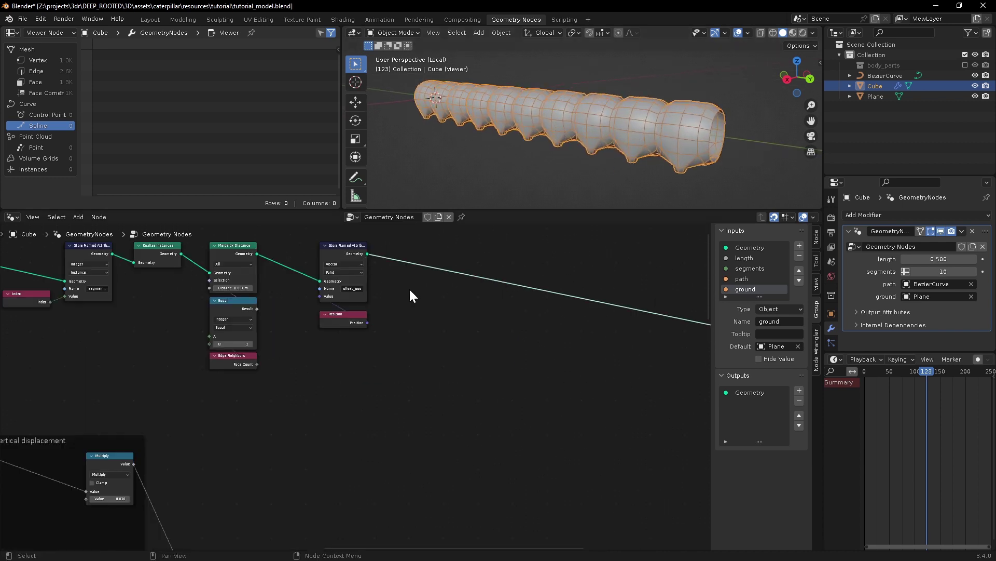
Step: Insert a Set Position node between the offset_pos Store Named Attribute node and the Viewer
shift+middle_drag(440, 315, 385, 303)
key(shift+a)
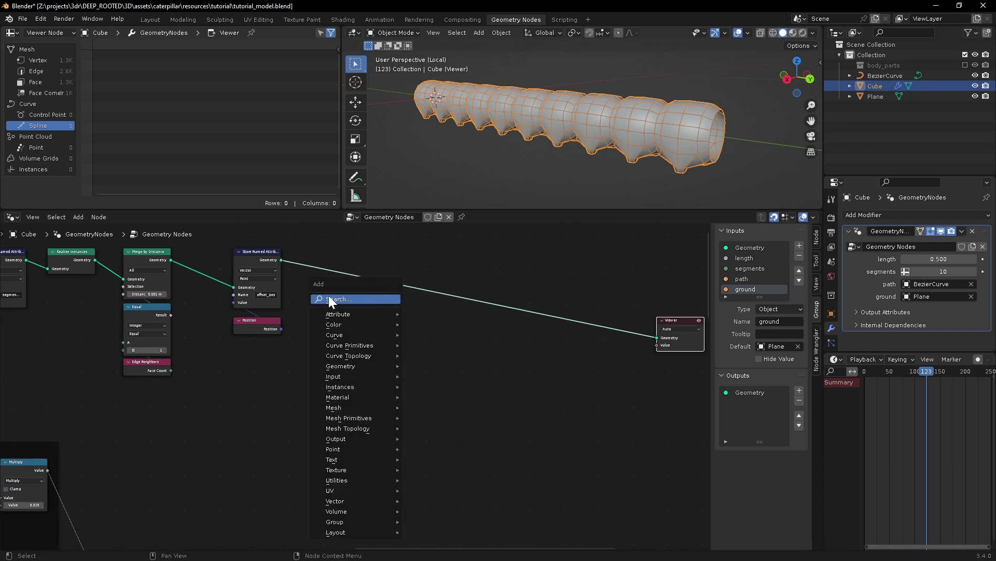
click(328, 294)
text(set)
click(373, 337)
click(580, 358)
Step: Move the new Set Position and Viewer nodes down to the free area above Join Geometry and Group Output
scroll(592, 391, down, 7)
middle_drag(667, 435, 573, 343)
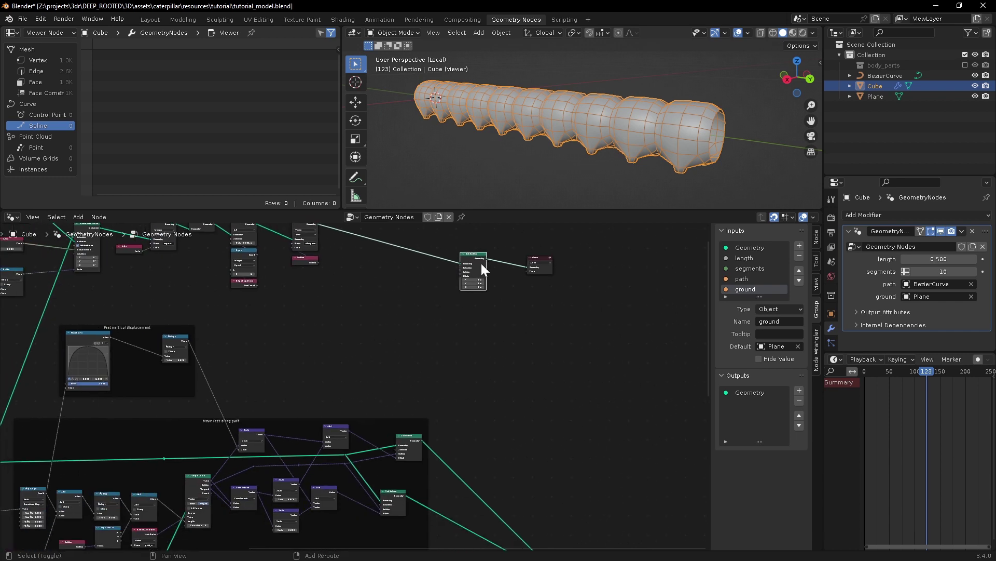
click(662, 501)
middle_drag(587, 444, 469, 253)
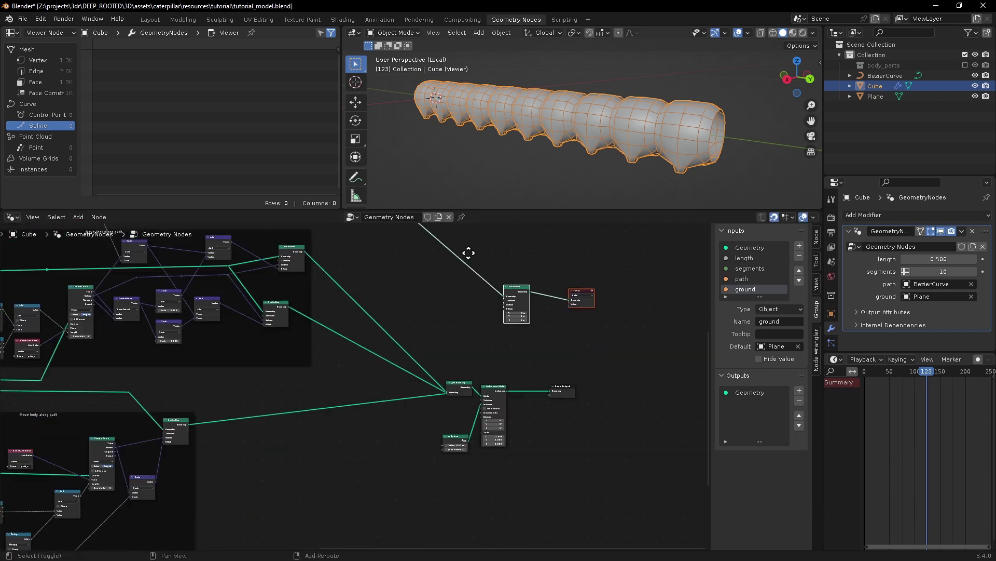
Step: Add a reroute on the link from the Move body along path frame to Join Geometry and connect it to a new Sample Curve node
middle_drag(386, 392, 515, 359)
ctrl+middle_drag(366, 404, 369, 370)
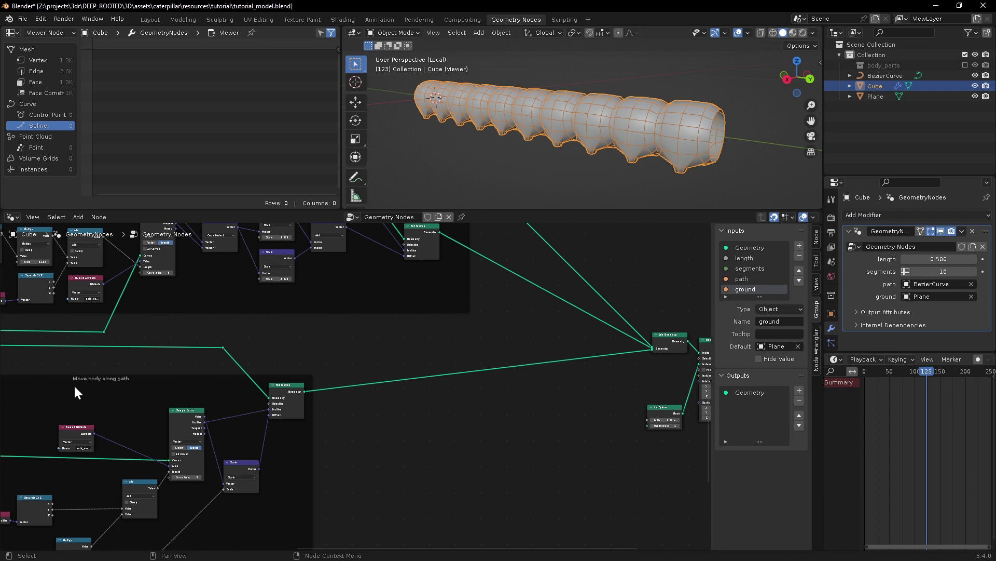
ctrl+middle_drag(186, 370, 208, 316)
middle_drag(363, 314, 491, 316)
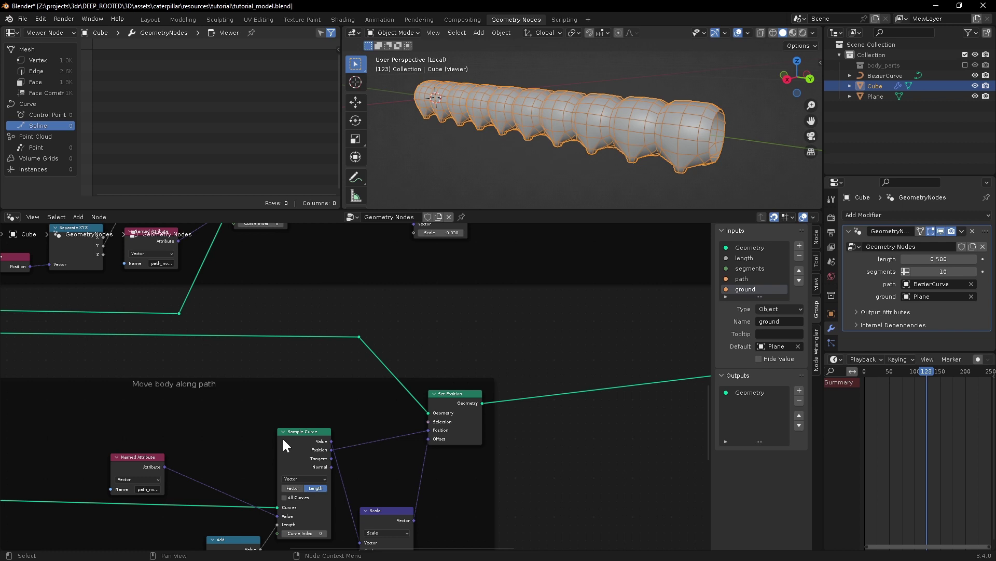
middle_drag(537, 124, 562, 121)
shift+middle_drag(752, 92, 680, 123)
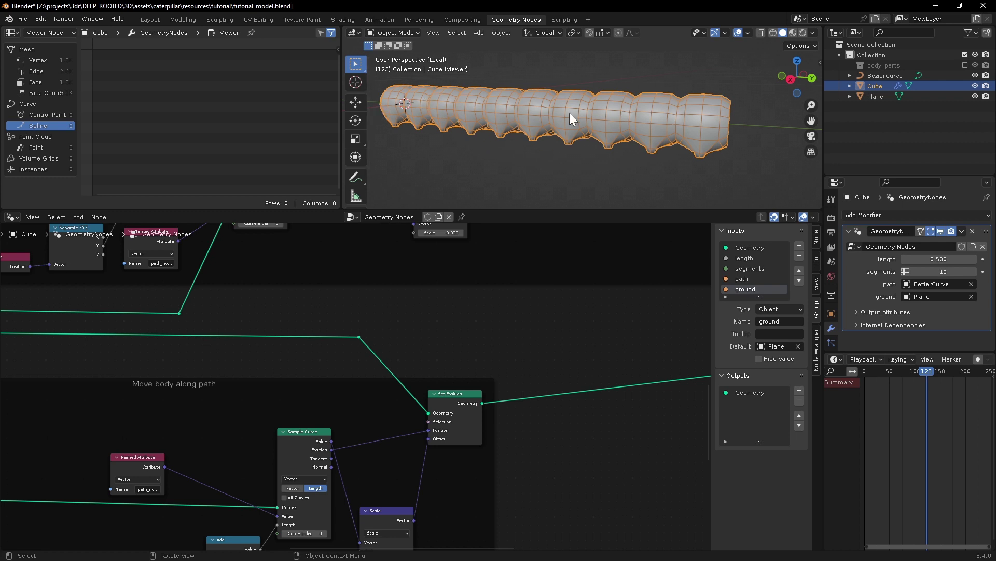
shift+right_drag(308, 393, 307, 403)
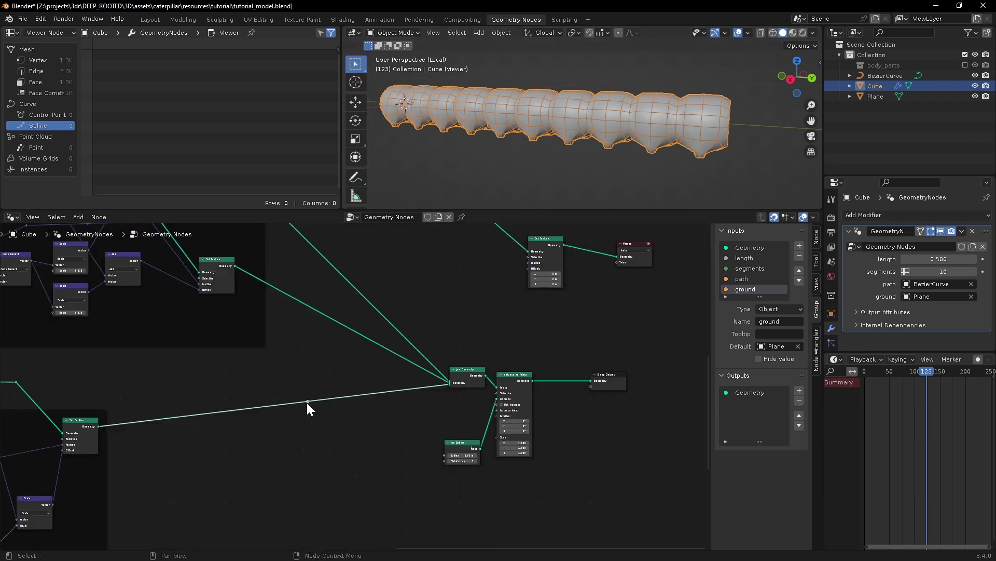
drag(308, 401, 442, 269)
text(samp)
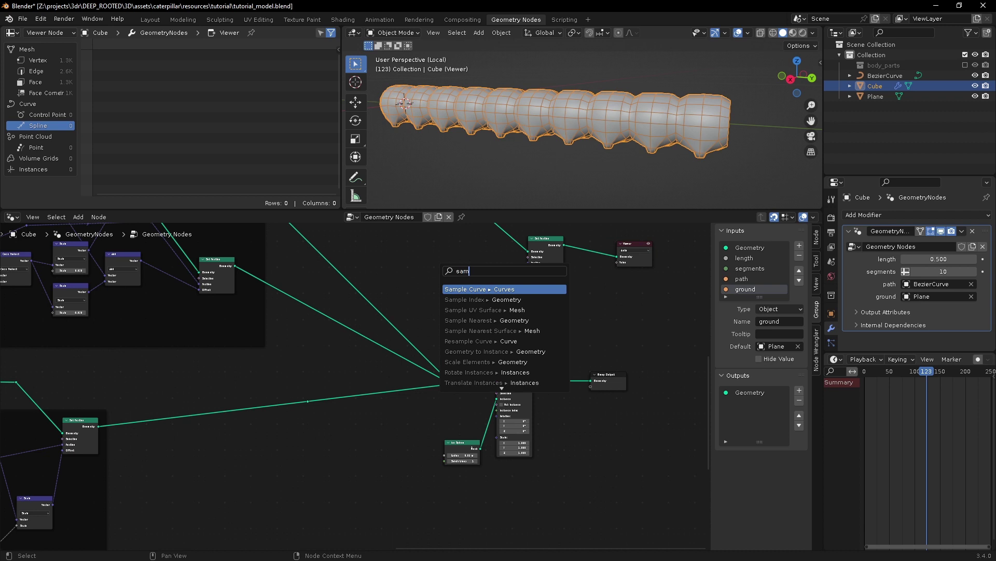
key(Return)
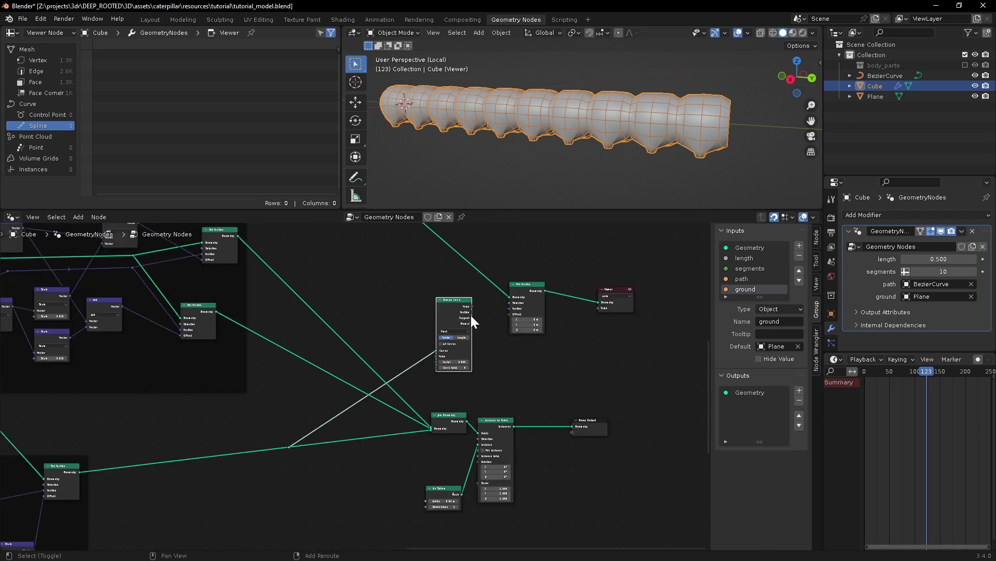
Step: Spread out the Set Position, Viewer and Sample Curve nodes, and switch Sample Curve to Length mode
scroll(441, 325, up, 5)
middle_drag(409, 332, 327, 382)
drag(434, 382, 597, 317)
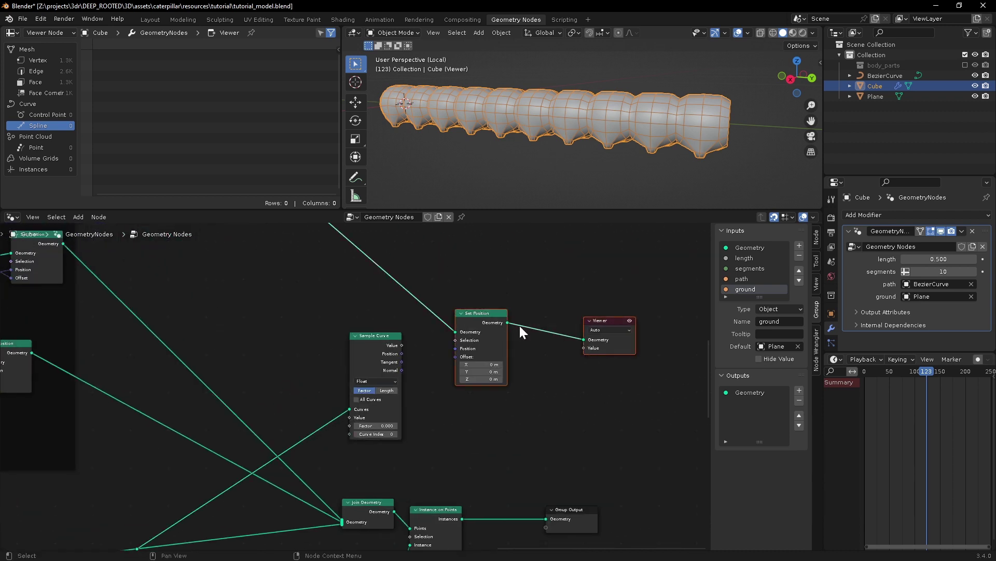
drag(498, 327, 543, 218)
drag(385, 349, 435, 280)
middle_drag(389, 307, 457, 333)
scroll(457, 332, up, 3)
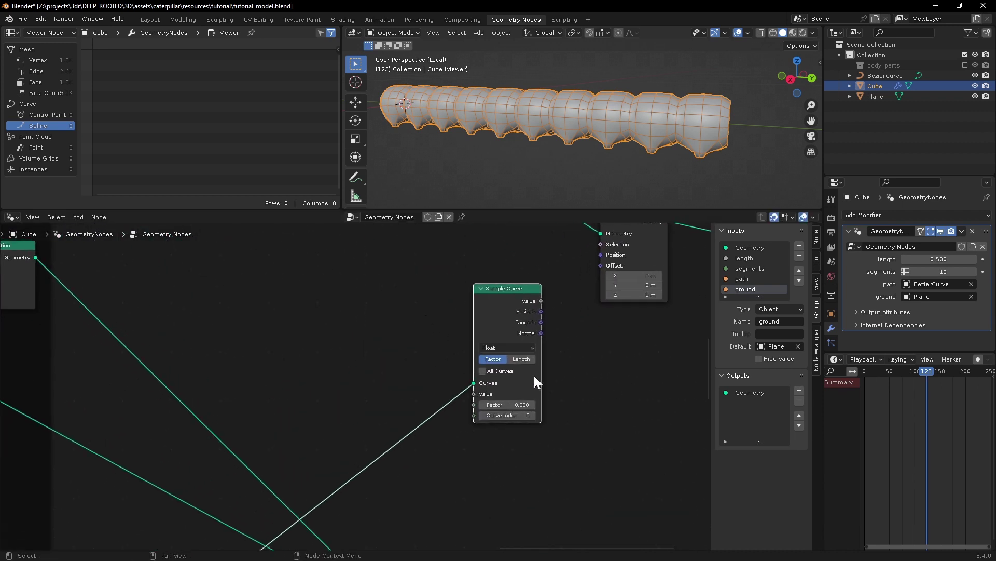
click(522, 359)
scroll(445, 408, down, 1)
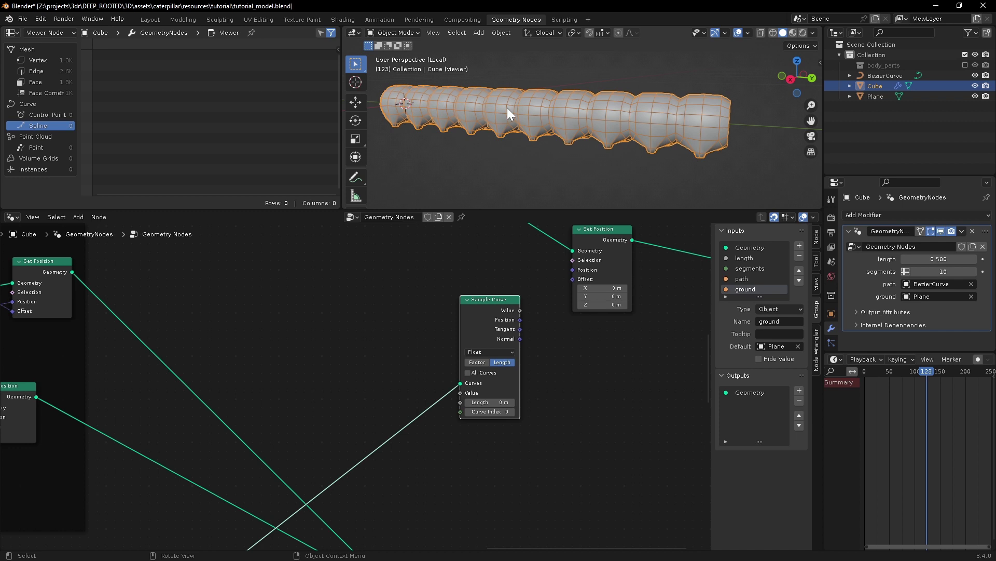
Step: Add a Named Attribute node reading the vector attribute offset_pos and place it in the free area before the Sample Curve node
middle_drag(369, 327, 385, 338)
key(shift+a)
click(263, 312)
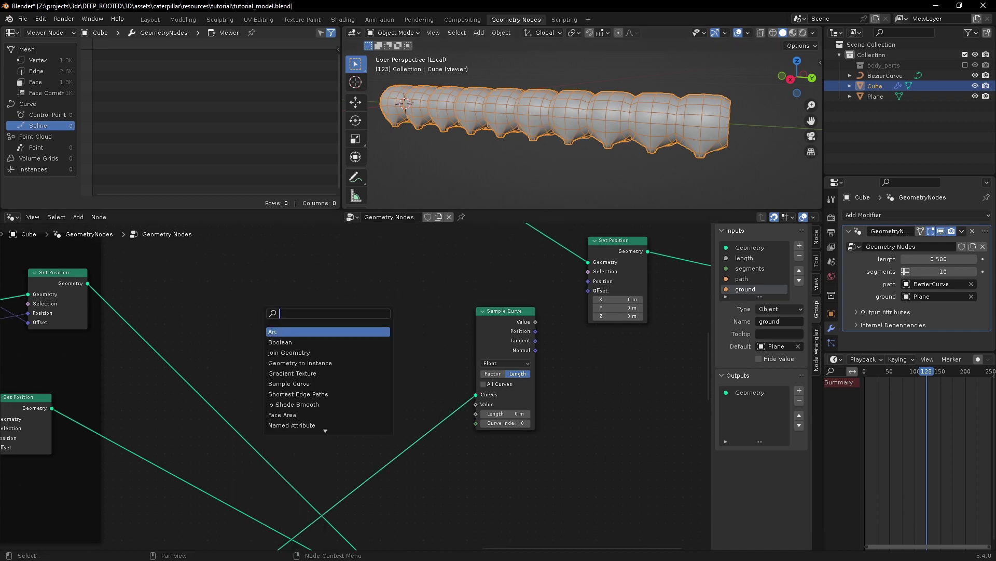
text(nam)
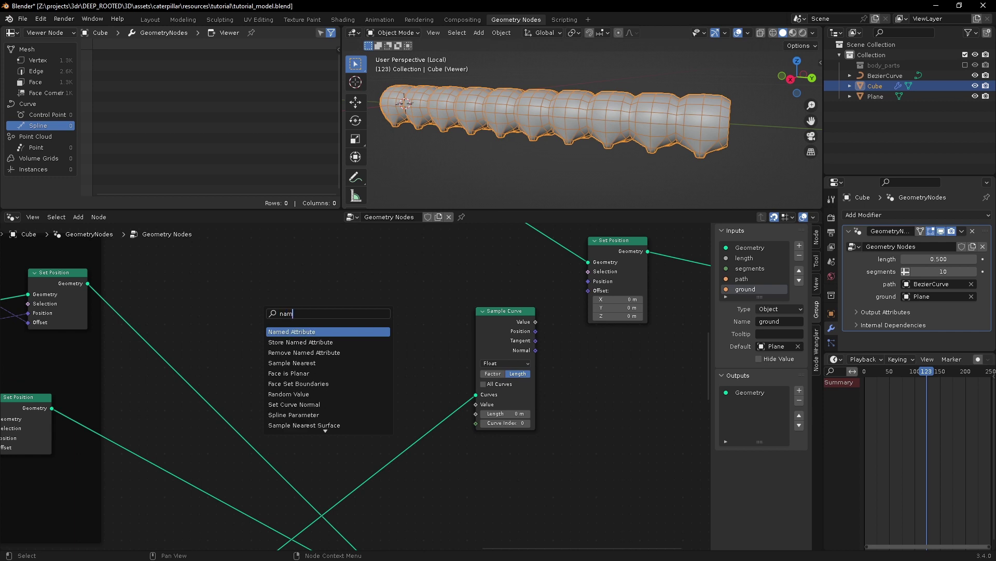
key(Return)
click(294, 333)
click(337, 364)
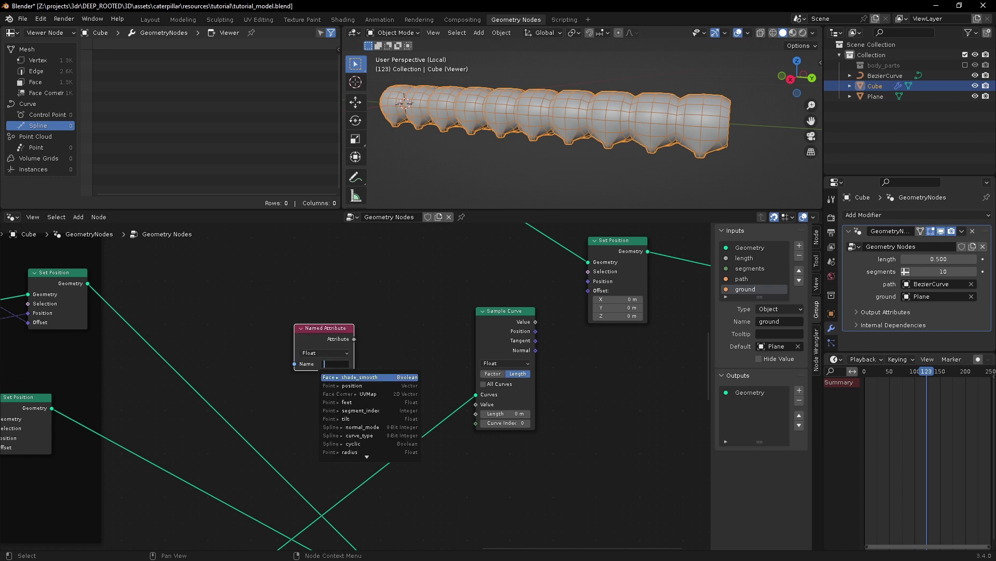
text(off)
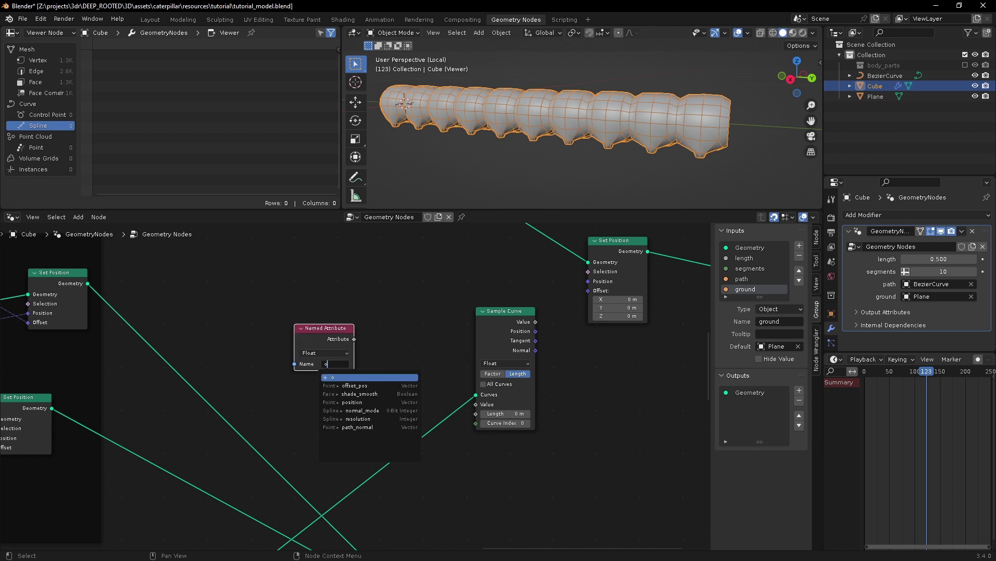
click(353, 384)
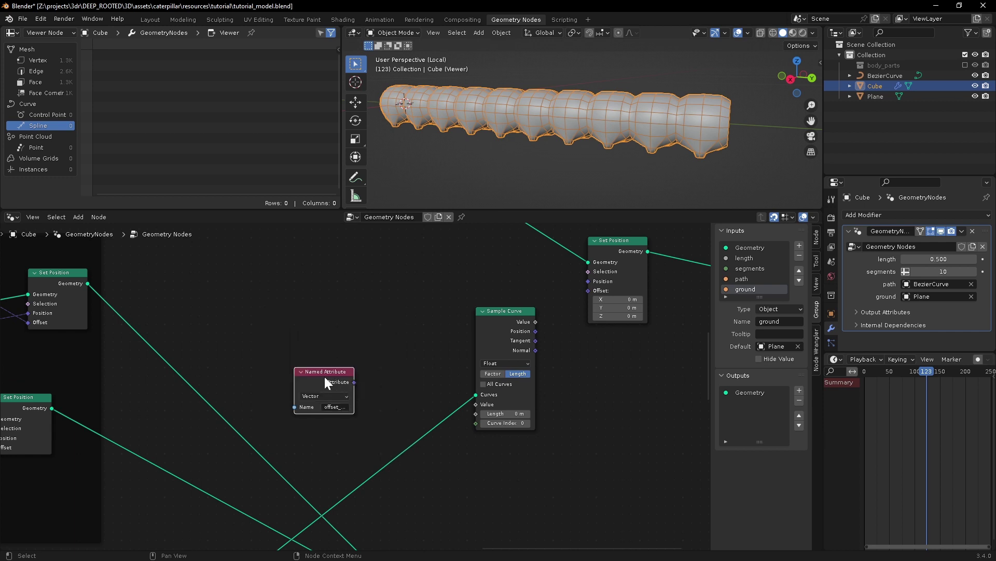
drag(325, 375, 283, 359)
Step: Connect the offset_pos attribute output to a new Separate XYZ node placed beside it
drag(311, 365, 358, 367)
text(sep)
key(Return)
click(378, 390)
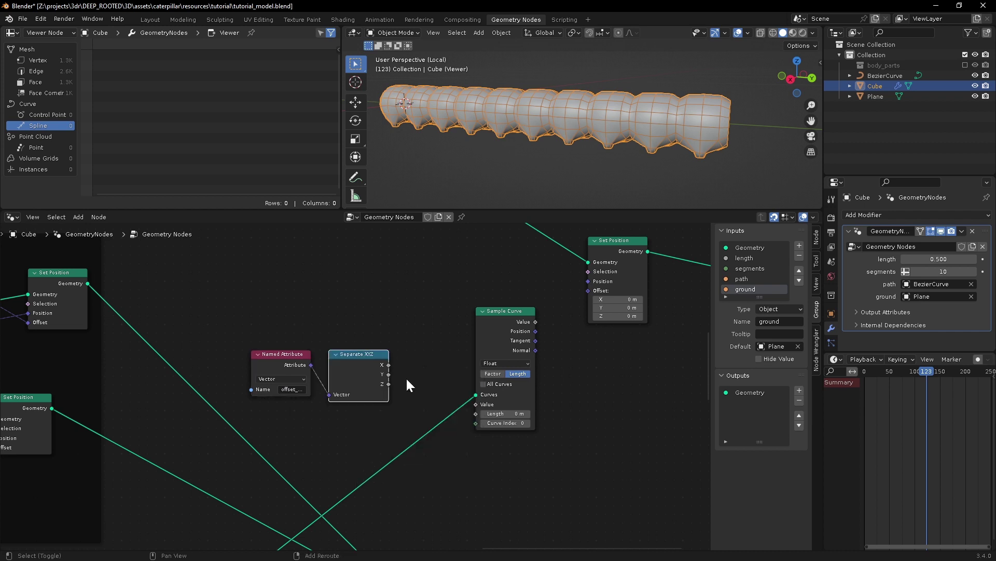
Step: Connect the Separate XYZ Y output to Sample Curve's Length, and the sampled Position to the Set Position node's Position
middle_drag(407, 383, 313, 373)
drag(300, 366, 383, 395)
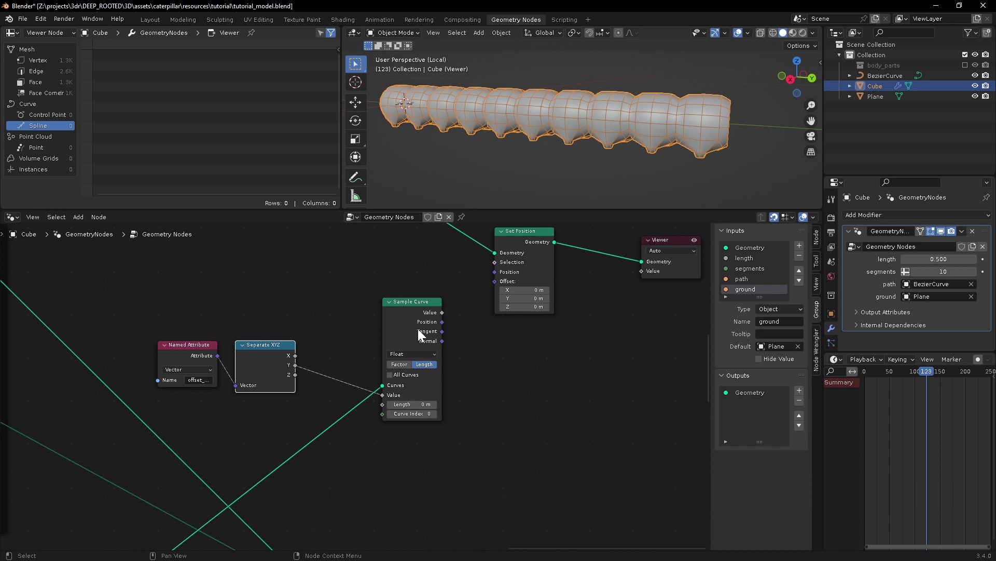
middle_drag(418, 328, 298, 390)
drag(321, 383, 374, 333)
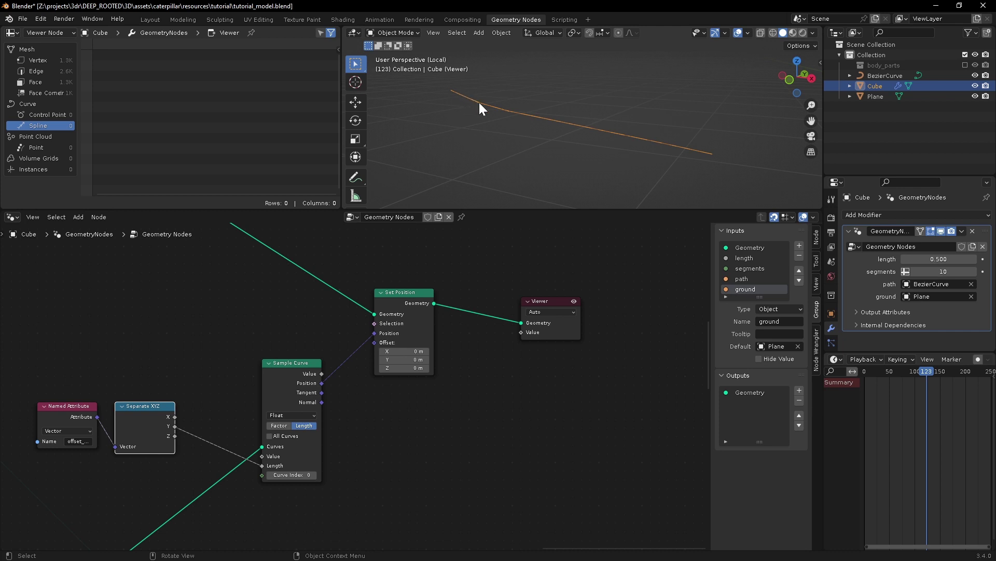
Step: Examine the sampled body geometry in the viewport from farther out and play the animation to check its movement along the path
scroll(604, 123, down, 2)
scroll(604, 120, up, 3)
scroll(582, 127, down, 3)
middle_drag(563, 135, 536, 130)
scroll(530, 147, down, 2)
shift+middle_drag(512, 162, 469, 162)
middle_drag(469, 162, 496, 157)
key(space)
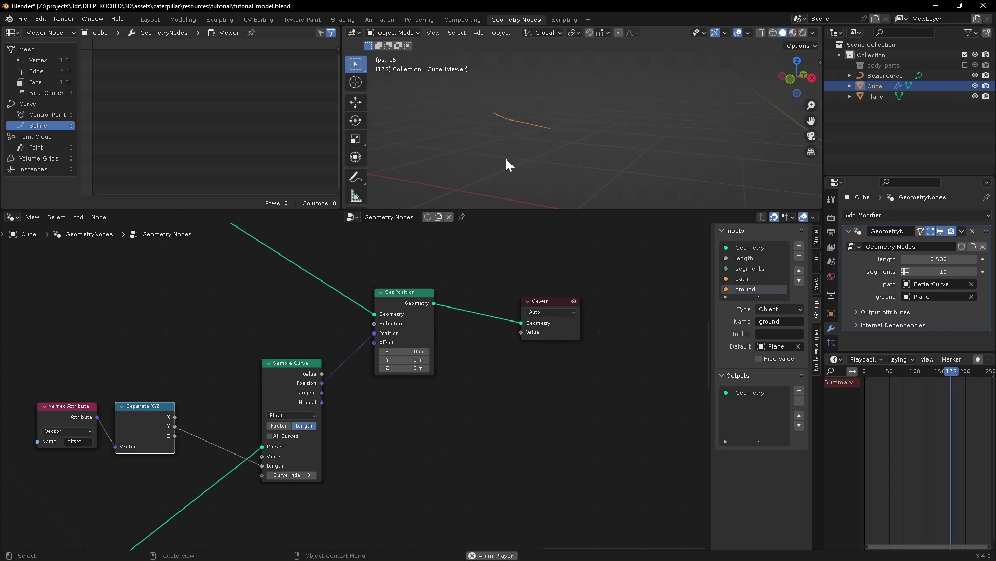
Step: Duplicate the Set Position node, insert the copy before the Viewer, and move the Viewer farther away
click(321, 314)
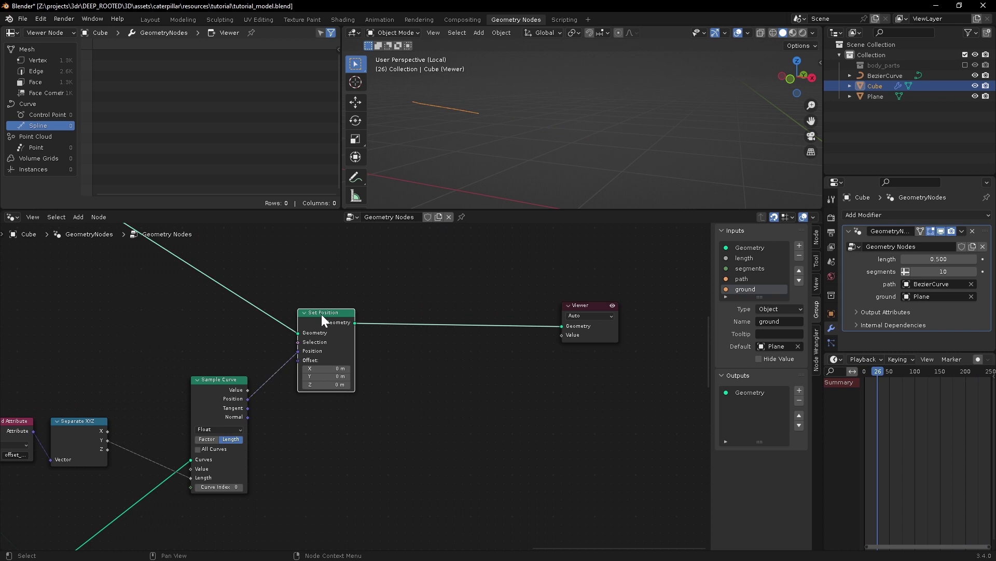
key(shift+d)
click(495, 310)
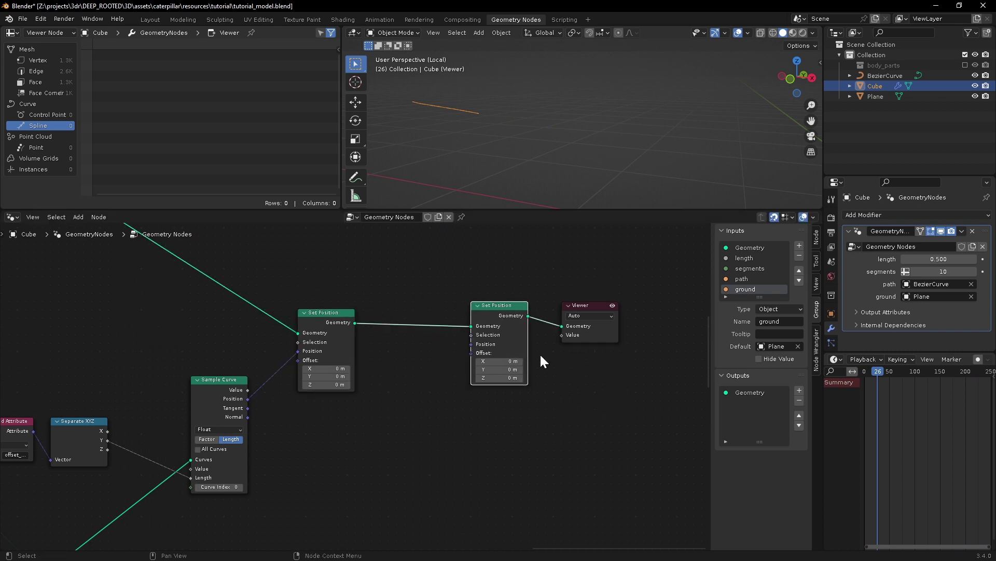
drag(596, 307, 645, 299)
middle_drag(645, 299, 625, 286)
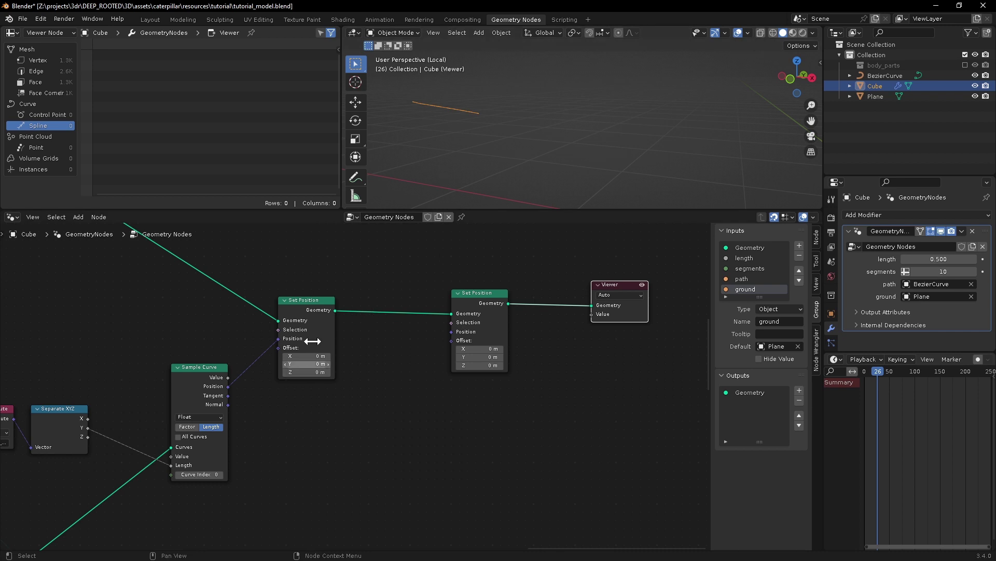
shift+middle_drag(475, 151, 577, 138)
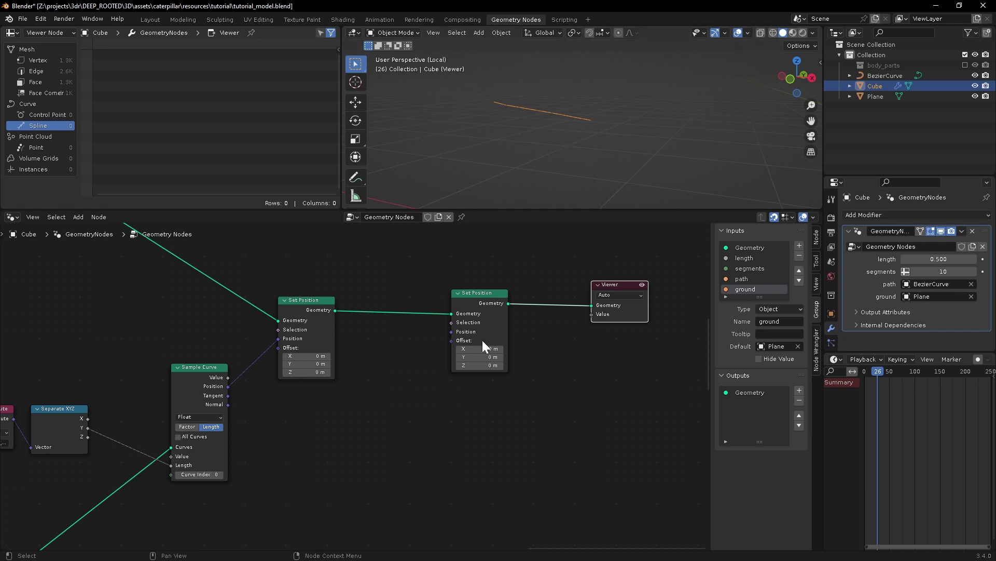
key(g)
click(439, 347)
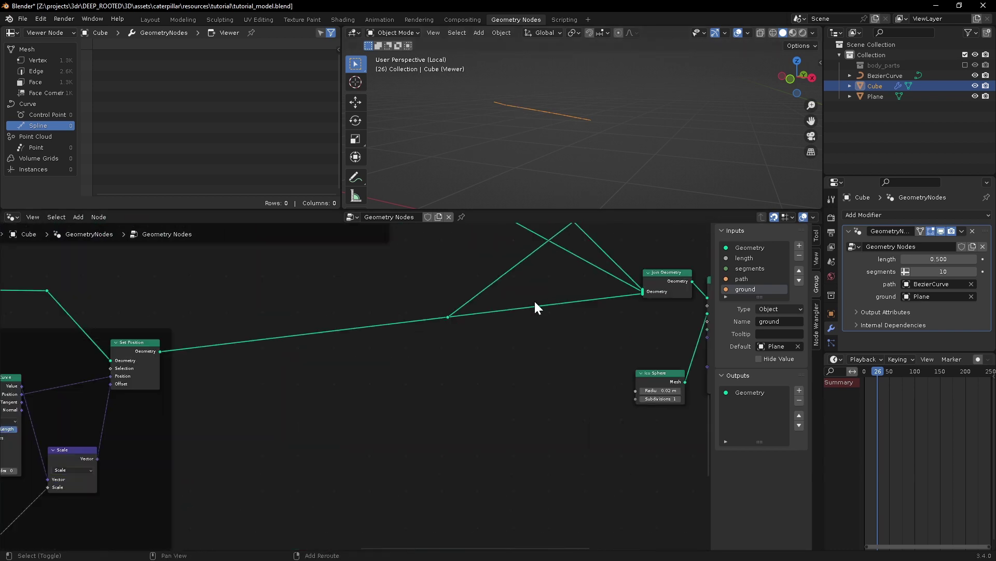
Step: Space out the Scale and Set Position nodes from Sample Curve in the Move body along path frame
shift+middle_drag(237, 439, 533, 406)
scroll(251, 457, up, 1)
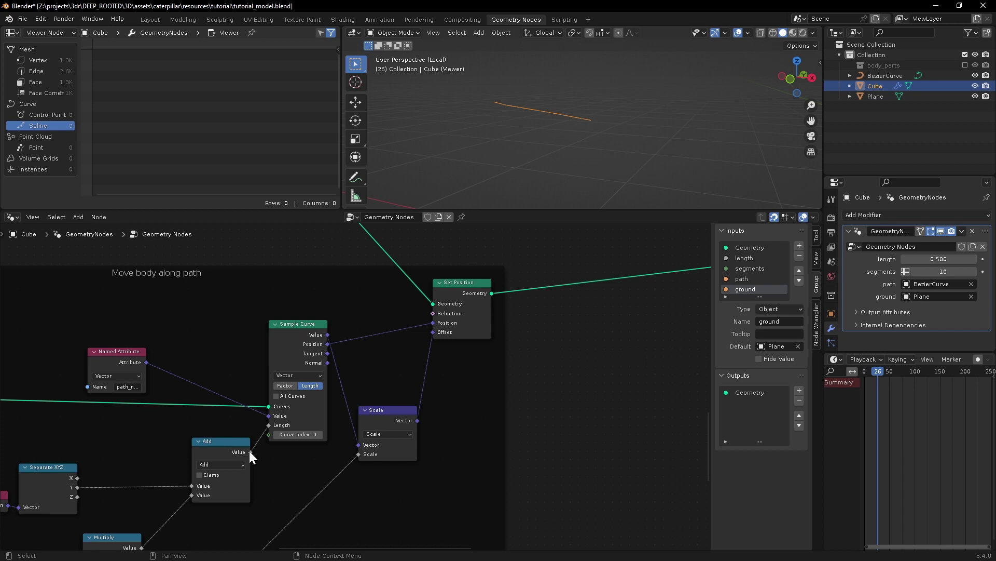
middle_drag(352, 334, 309, 316)
drag(248, 308, 247, 293)
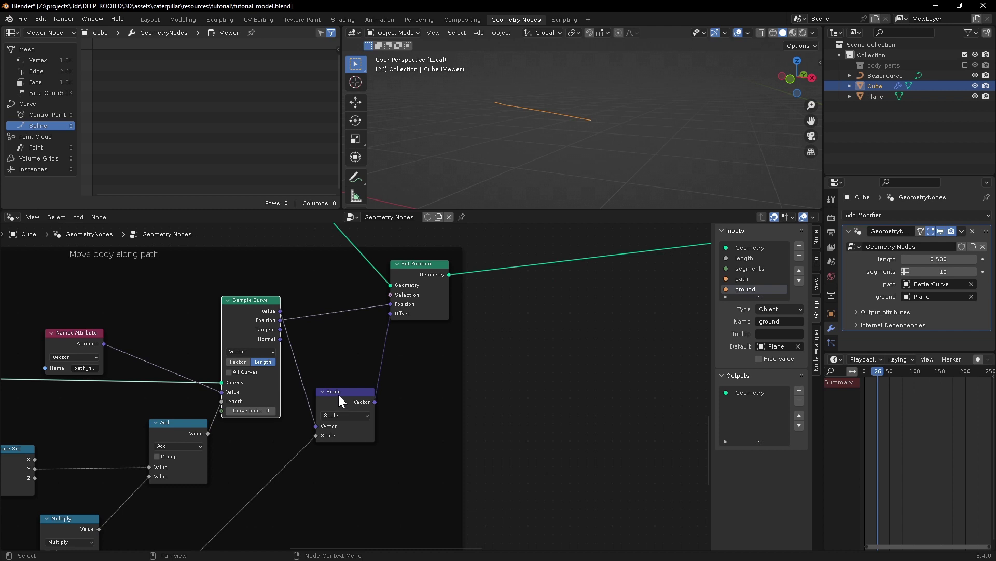
drag(339, 394, 359, 402)
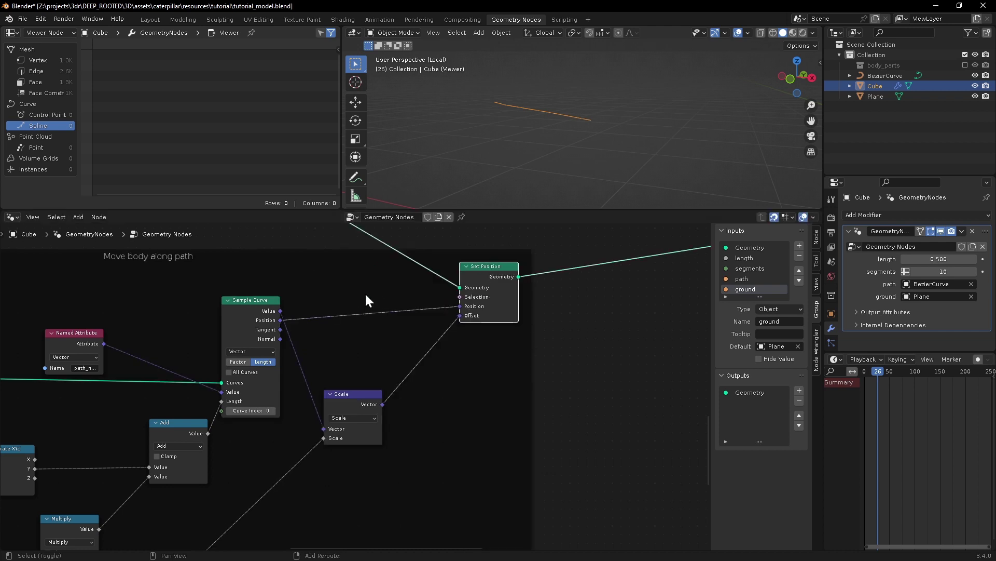
Step: Insert a Store Named Attribute node on the geometry link before Set Position in the Move body along path frame
key(shift+a)
click(335, 293)
text(store)
key(Return)
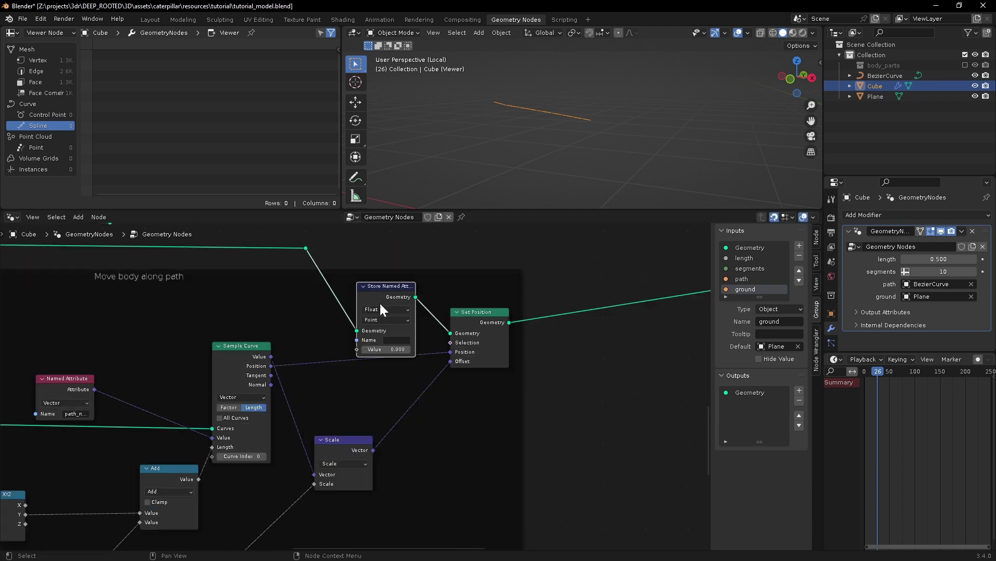
Step: Reposition the Store Named Attribute node in the body path frame and name its attribute length_along_path
drag(395, 290, 369, 282)
middle_drag(359, 298, 427, 301)
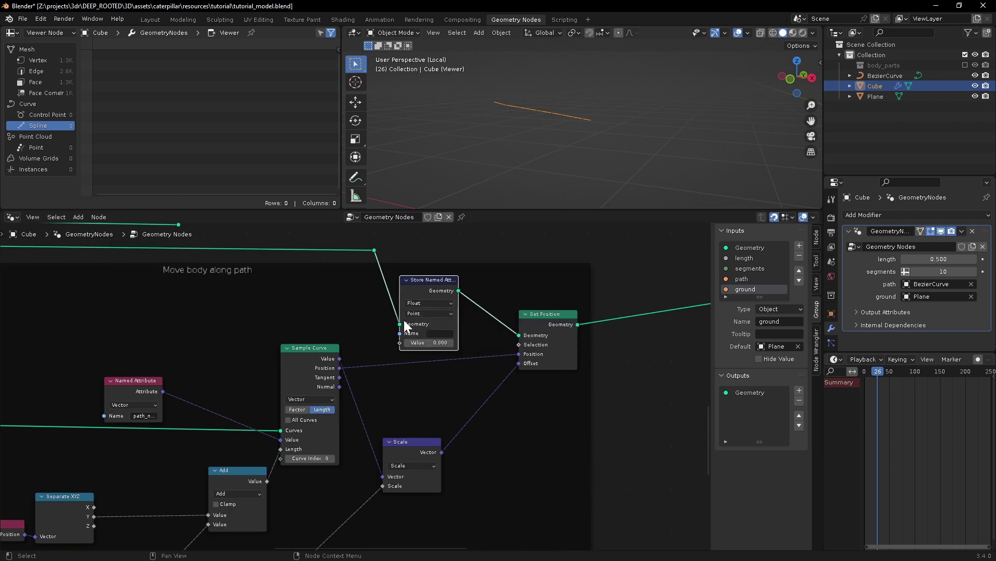
click(436, 333)
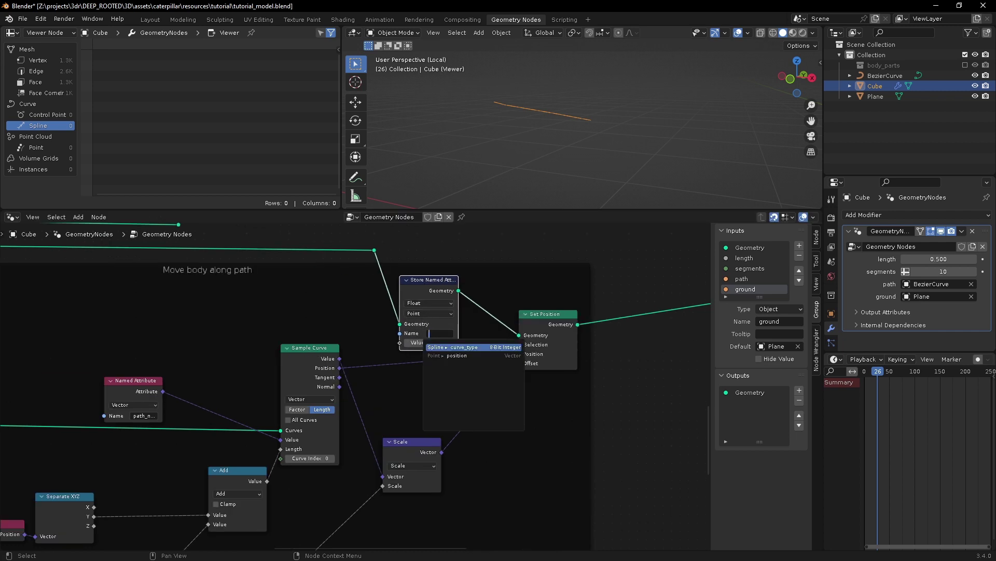
text(length_alion)
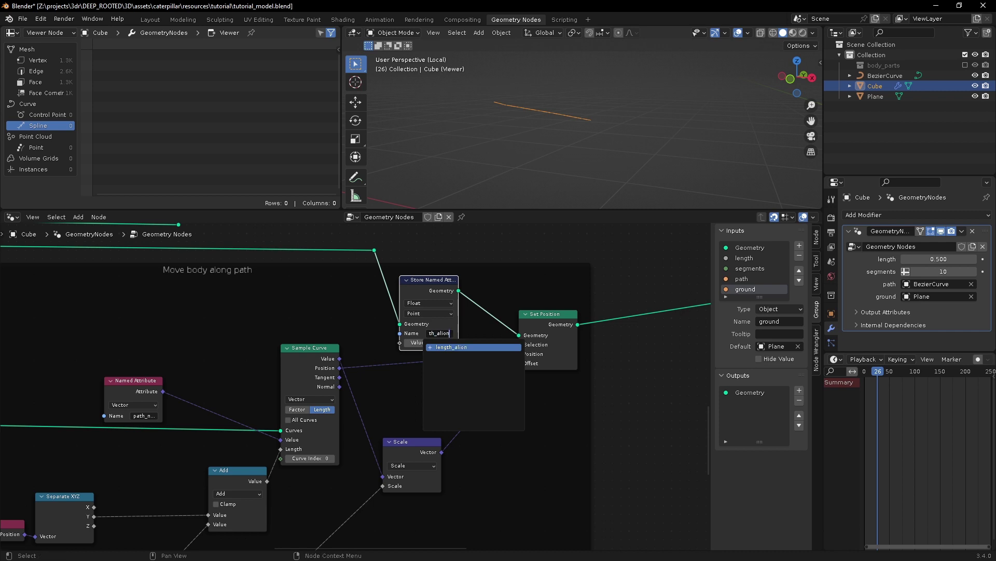
key(Return)
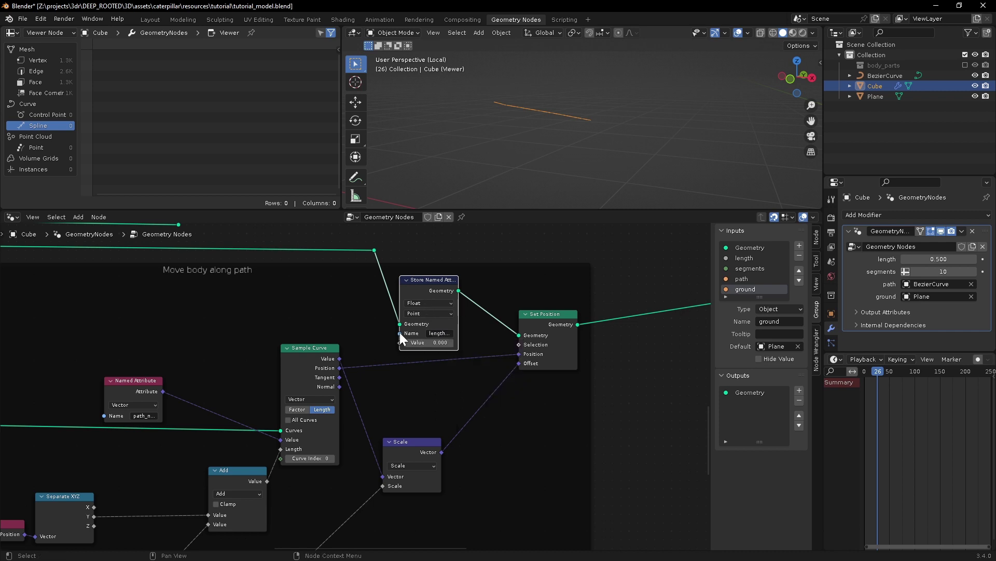
Step: Connect the Add node's Value to the Store Named Attribute's Value input, routing the link through a reroute point below Sample Curve
middle_drag(383, 346, 392, 344)
middle_drag(372, 484, 394, 461)
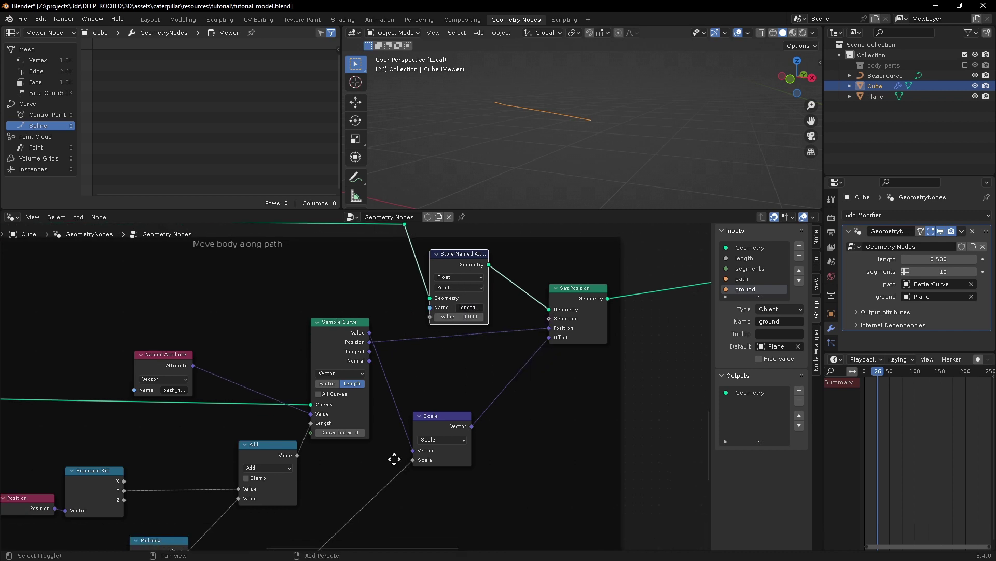
drag(297, 455, 430, 317)
key(g)
click(387, 465)
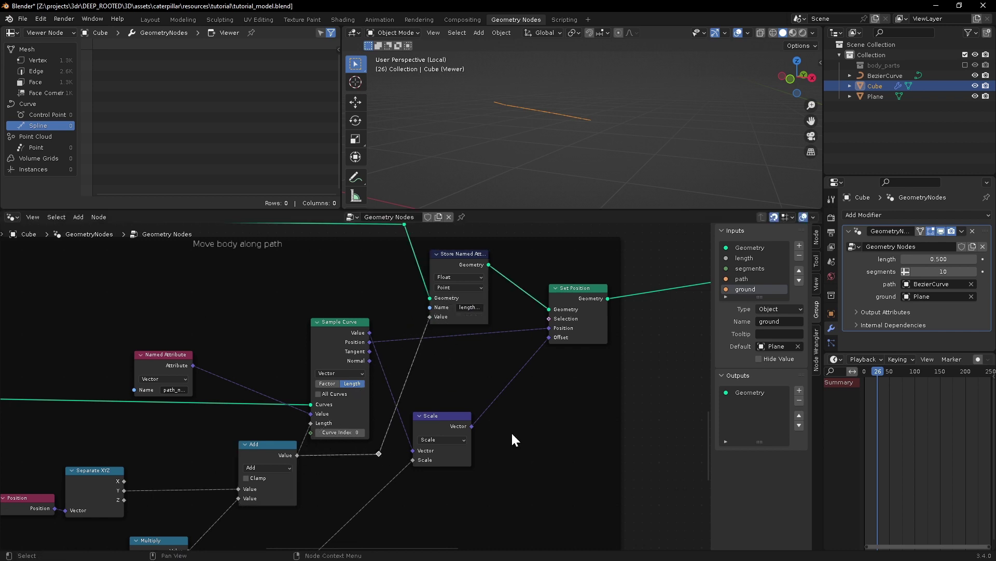
Step: Duplicate the offset_pos Named Attribute node above Separate XYZ and set its attribute to length_along_path
scroll(511, 440, down, 5)
shift+middle_drag(511, 440, 317, 431)
shift+middle_drag(619, 288, 381, 487)
ctrl+middle_drag(409, 457, 409, 356)
shift+middle_drag(453, 403, 387, 357)
click(460, 300)
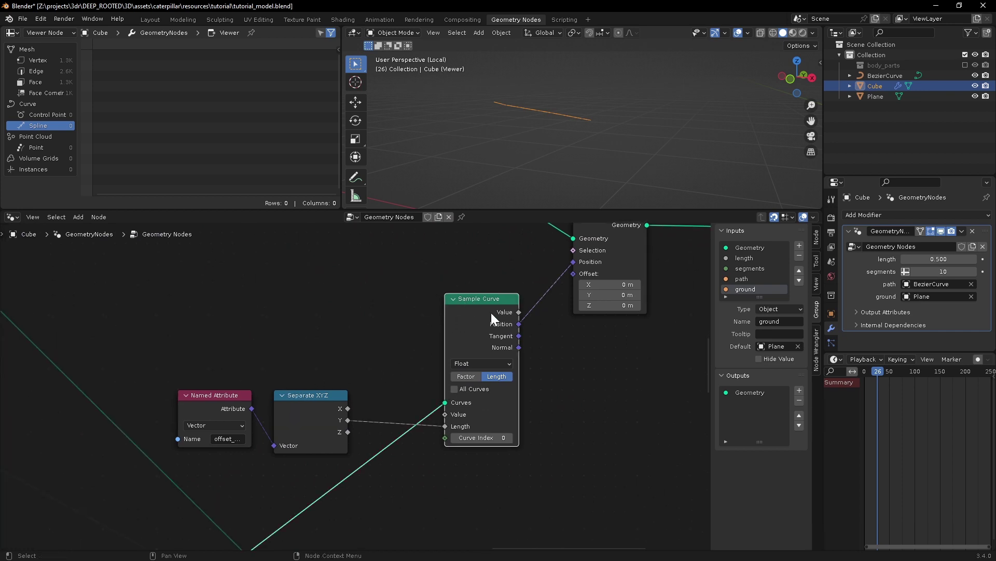
click(211, 406)
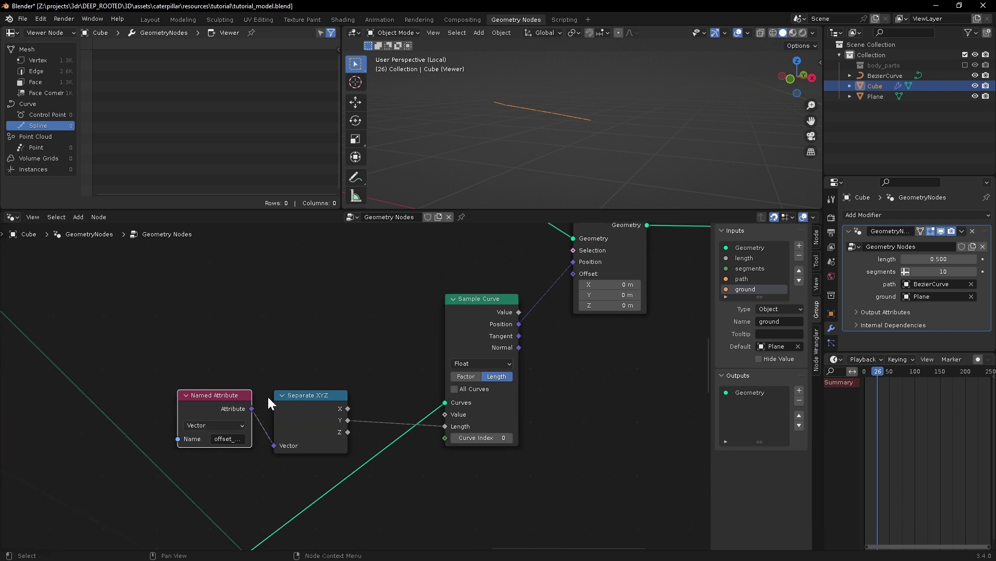
key(shift+d)
click(308, 330)
click(324, 364)
text(length)
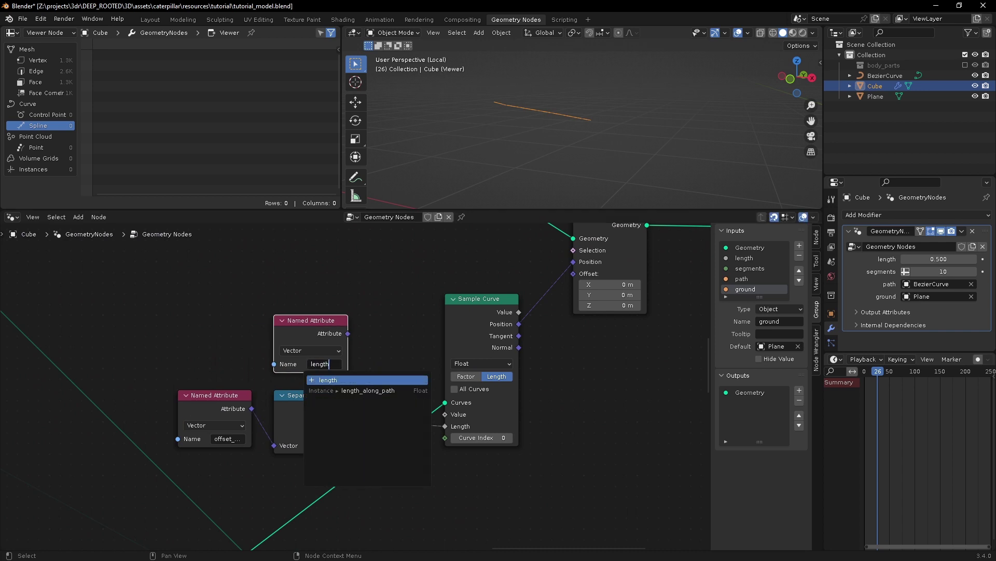
key(Down)
key(Return)
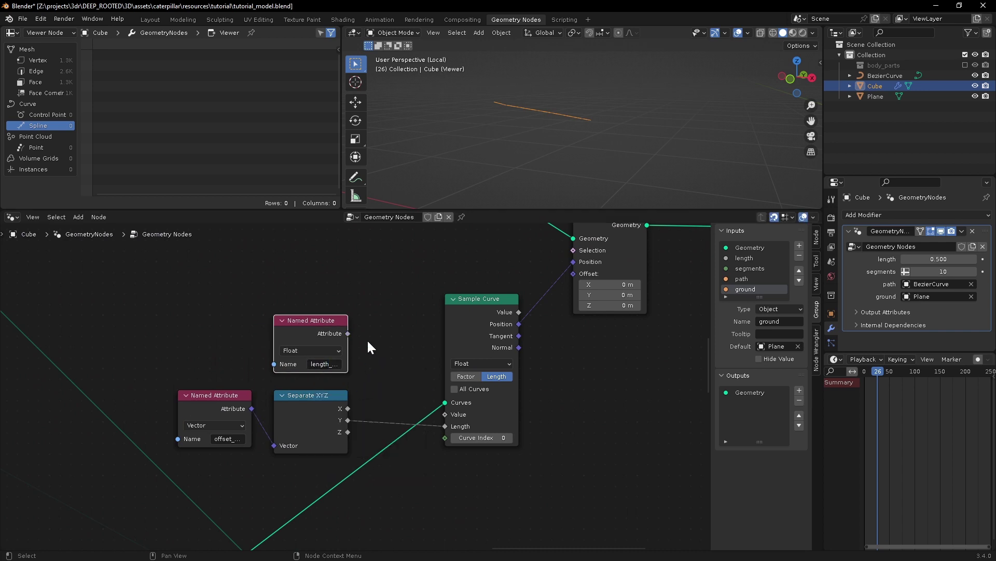
Step: Connect the length_along_path attribute to the Sample Curve's Value input
drag(349, 333, 446, 415)
scroll(391, 324, down, 2)
middle_drag(391, 324, 163, 330)
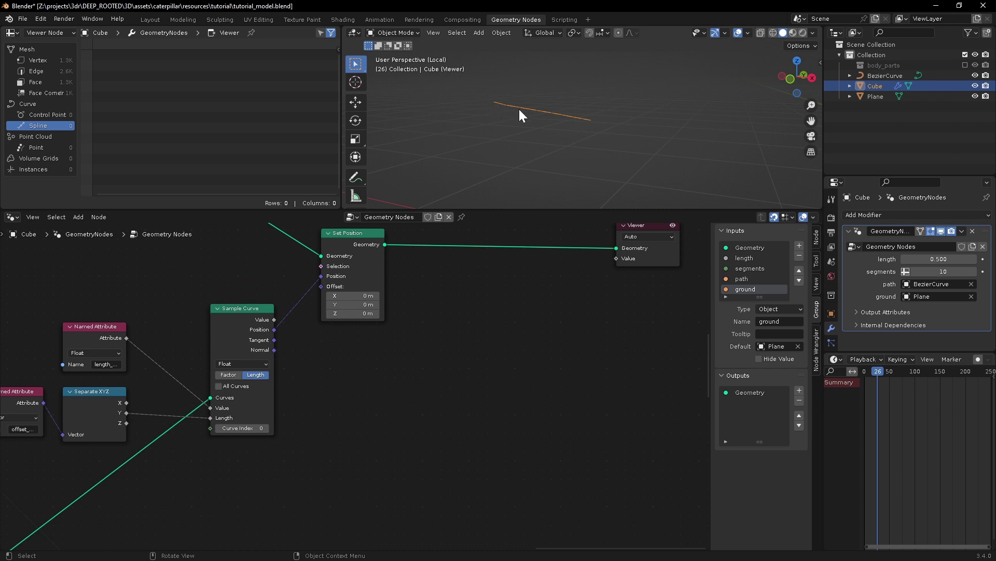
Step: Duplicate the Sample Curve node and connect the original's Value output to the copy's Length input
middle_drag(233, 322, 234, 321)
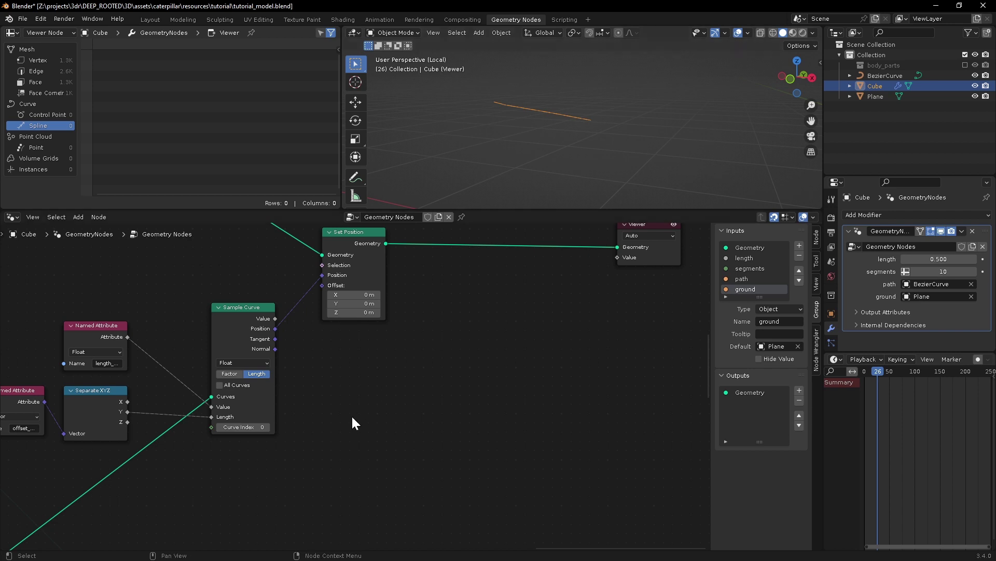
middle_drag(351, 415, 371, 409)
click(254, 304)
key(shift+d)
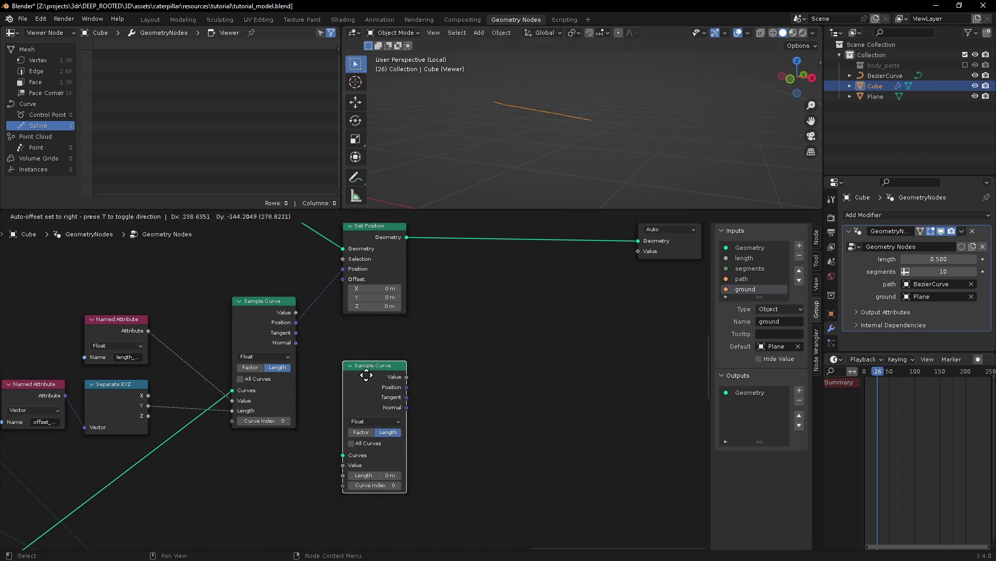
click(368, 401)
middle_drag(295, 311, 436, 265)
drag(438, 275, 483, 456)
drag(525, 351, 599, 342)
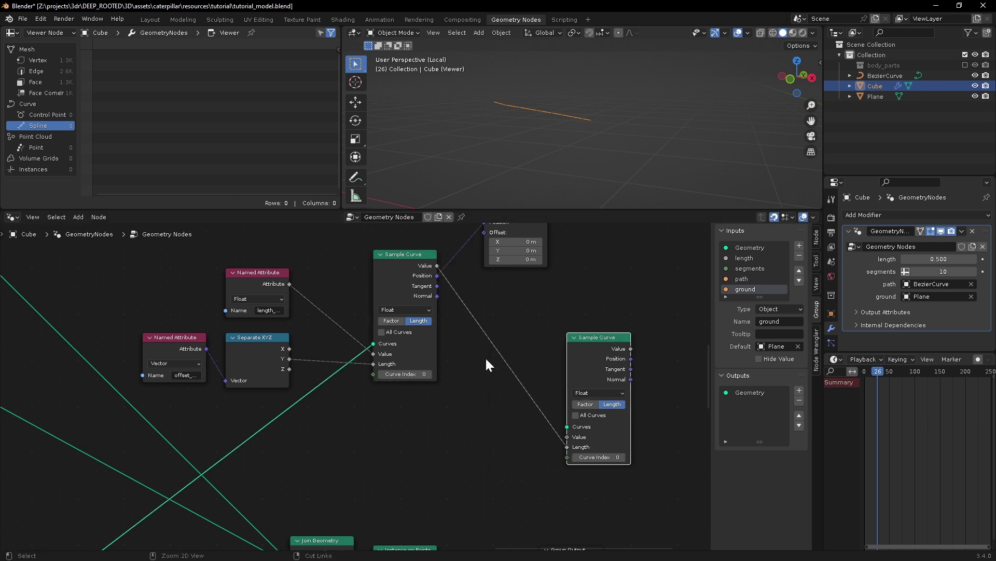
Step: Connect the path curve to the duplicated Sample Curve's Curves input and route the link through a reroute point
scroll(594, 325, down, 6)
scroll(113, 327, up, 2)
middle_drag(114, 327, 240, 325)
scroll(98, 407, up, 1)
middle_drag(98, 408, 384, 379)
scroll(501, 361, up, 2)
middle_drag(502, 362, 164, 414)
middle_drag(522, 337, 110, 315)
middle_drag(205, 327, 190, 326)
drag(75, 316, 507, 340)
shift+middle_drag(313, 366, 390, 346)
shift+right_drag(494, 323, 493, 333)
drag(494, 331, 307, 322)
middle_drag(579, 321, 453, 417)
scroll(448, 311, up, 6)
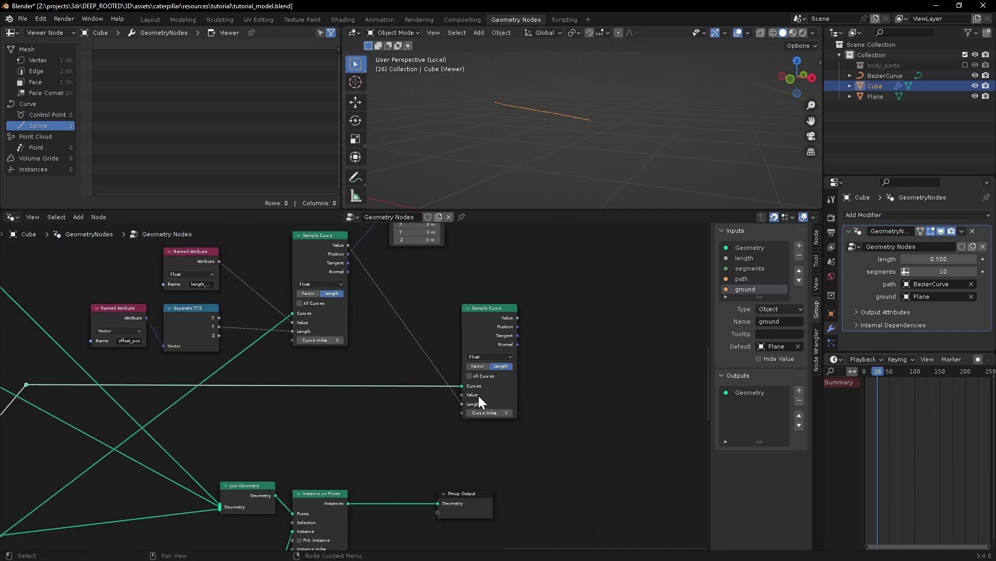
Step: Add a Named Attribute node of type Vector beside the second Sample Curve and choose the stored path normal attribute
key(shift+a)
text(s)
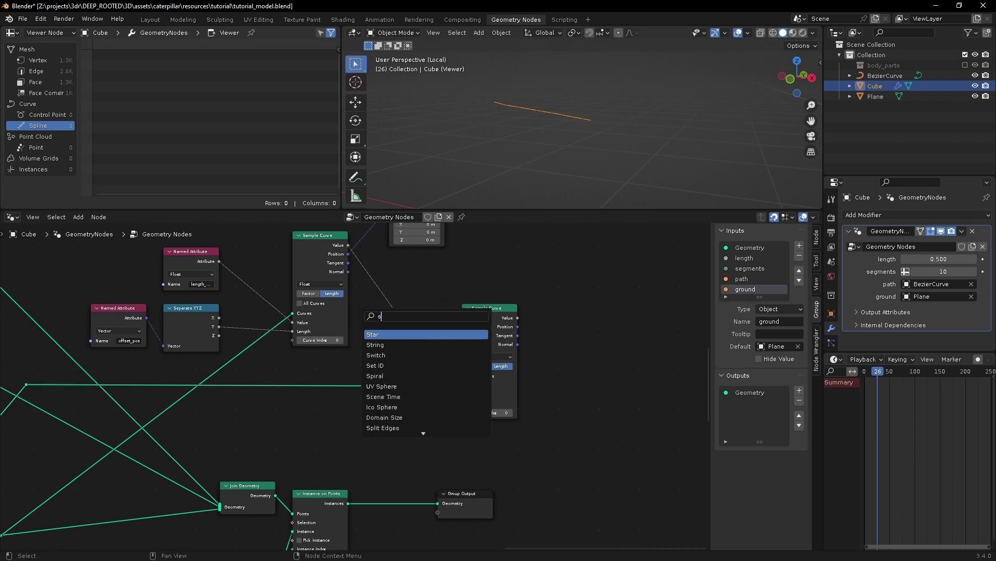
key(BackSpace)
text(nam)
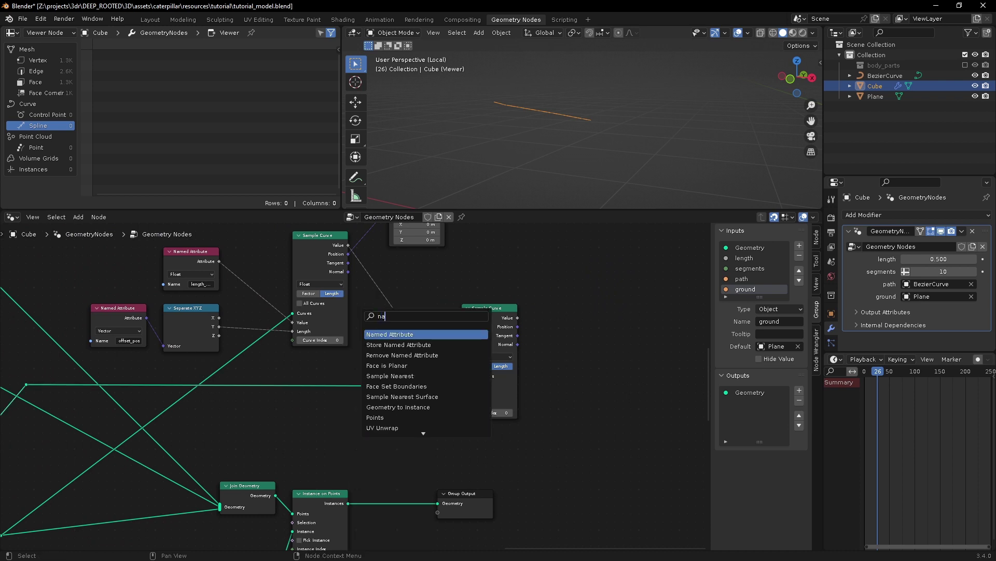
key(Return)
click(393, 412)
click(399, 420)
click(399, 445)
click(410, 429)
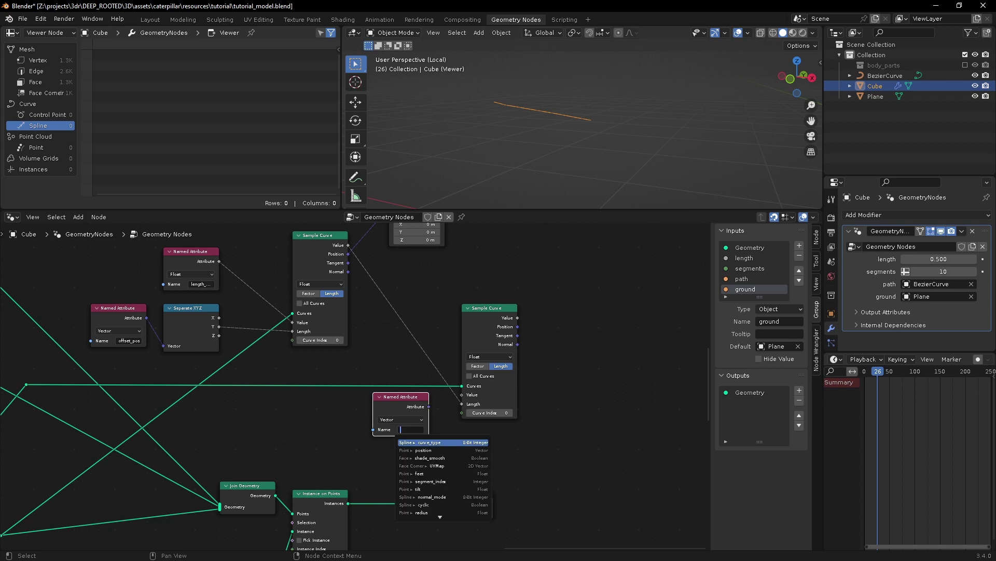
click(436, 460)
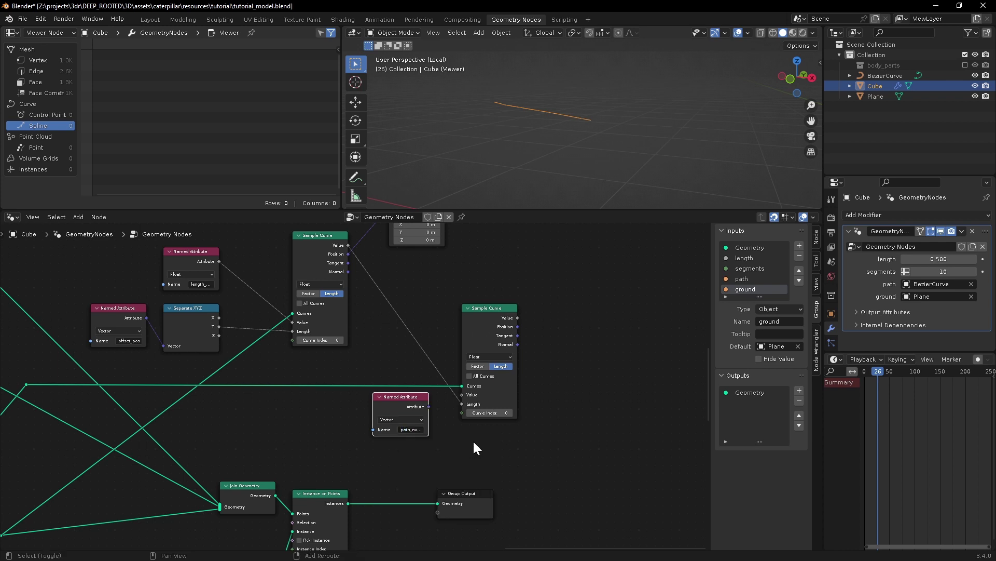
Step: Set the second Sample Curve's data type to Vector and connect the path normal attribute to its Value input
middle_drag(472, 440, 376, 489)
click(397, 405)
click(391, 427)
drag(332, 459, 367, 445)
middle_drag(481, 394, 443, 395)
scroll(413, 354, down, 1)
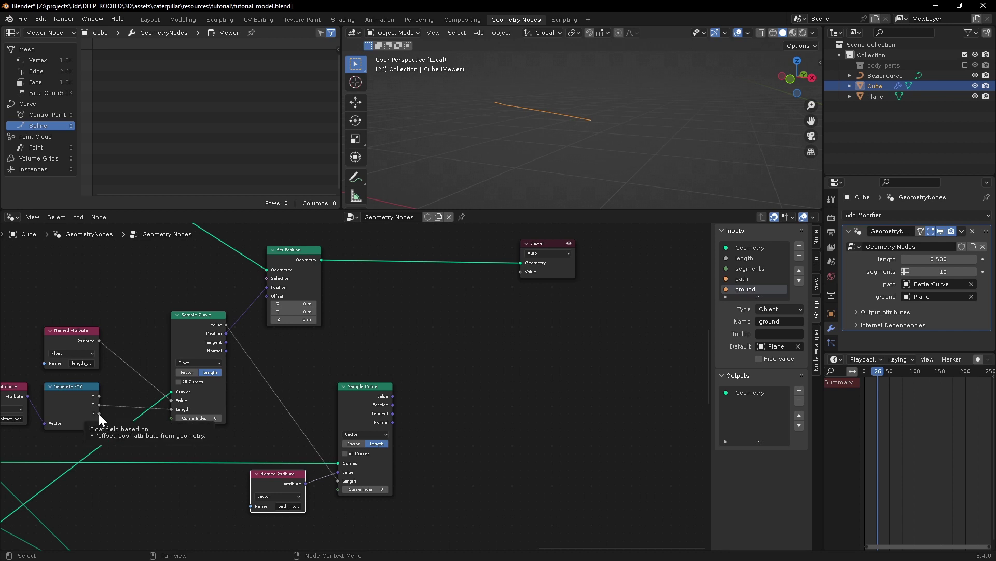
Step: Add a vector Scale node fed by the second Sample Curve's Value output
middle_drag(392, 394, 400, 385)
drag(400, 387, 440, 318)
text(sca)
key(Return)
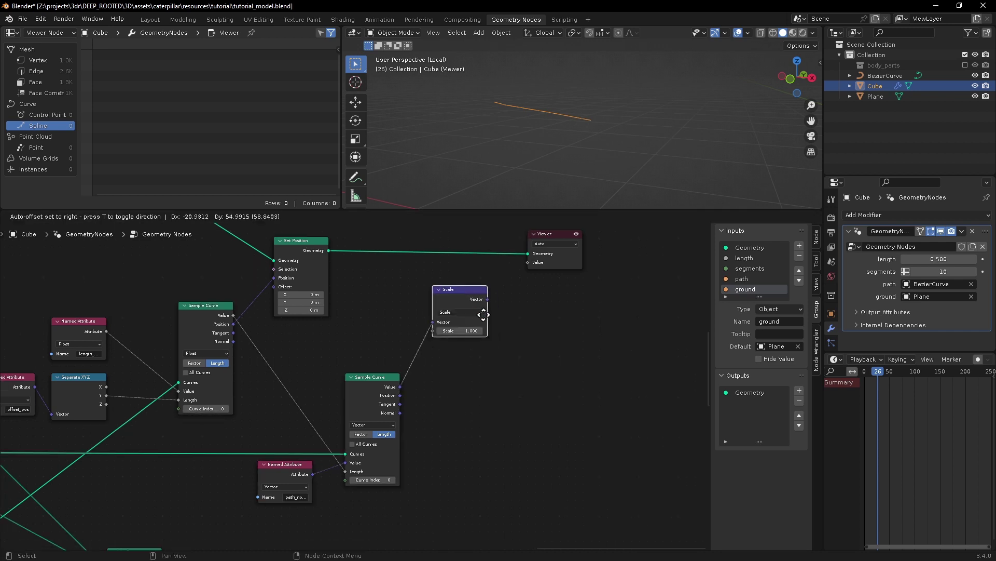
Step: Connect the Z output of Separate XYZ to the Scale node's Scale input and tidy the link with three reroute points
drag(106, 404, 431, 331)
mouse_move(313, 369)
shift+right_down()
mouse_move(310, 354)
mouse_move(328, 410)
shift+right_up()
key(g)
click(149, 428)
key(g)
click(278, 429)
key(g)
click(343, 341)
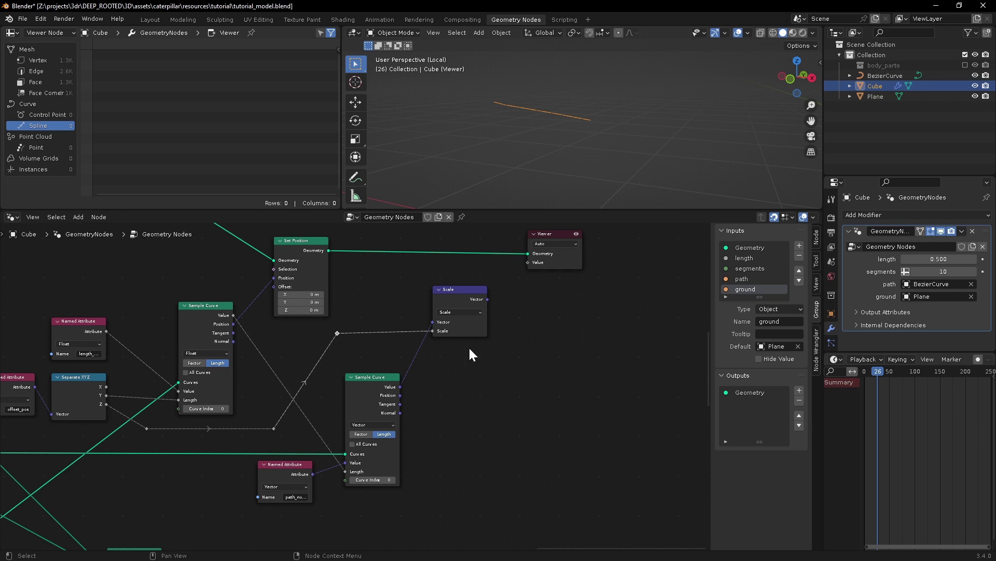
Step: Insert a duplicate of the Set Position node before the Viewer and connect the Scale vector to its Offset
shift+middle_drag(469, 346, 374, 381)
drag(452, 268, 587, 268)
click(222, 276)
key(shift+d)
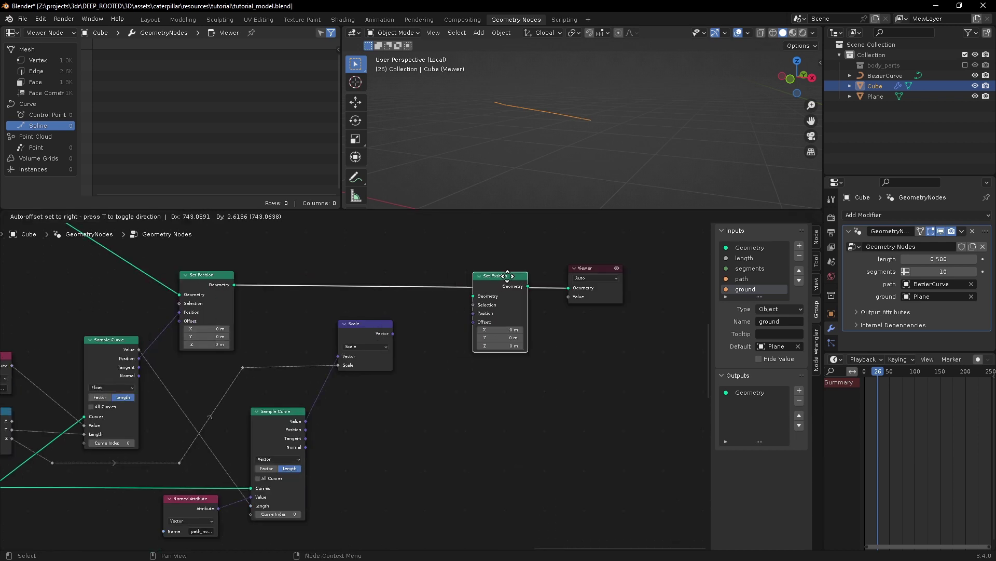
click(517, 270)
ctrl+middle_drag(401, 350, 384, 352)
drag(328, 355, 361, 348)
drag(424, 331, 424, 331)
Step: Examine the shape of the offset body geometry in the 3D viewport from different angles
middle_drag(561, 125, 454, 114)
scroll(543, 107, up, 1)
shift+middle_drag(539, 124, 580, 145)
middle_drag(580, 145, 610, 145)
middle_drag(609, 146, 582, 137)
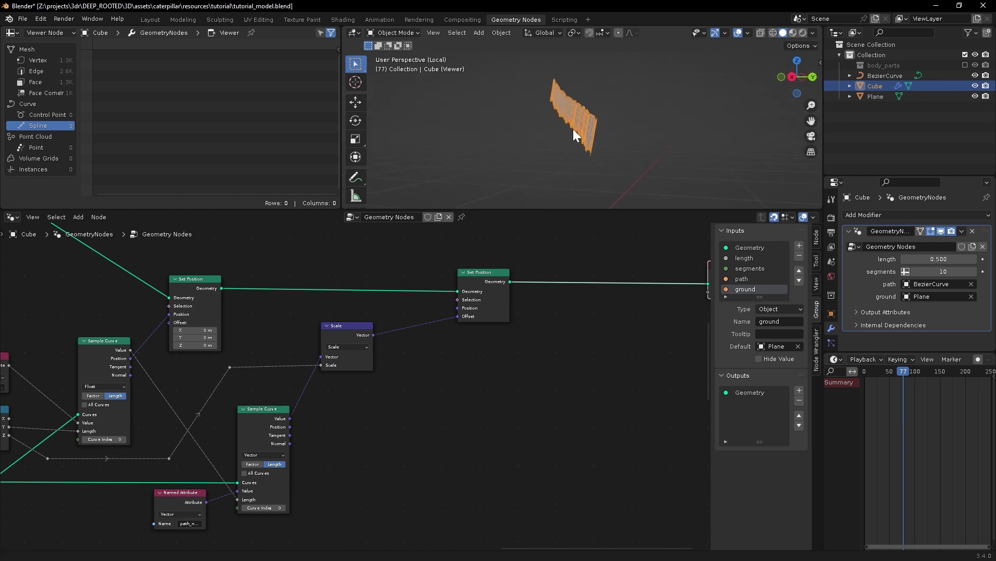
middle_drag(345, 445, 349, 431)
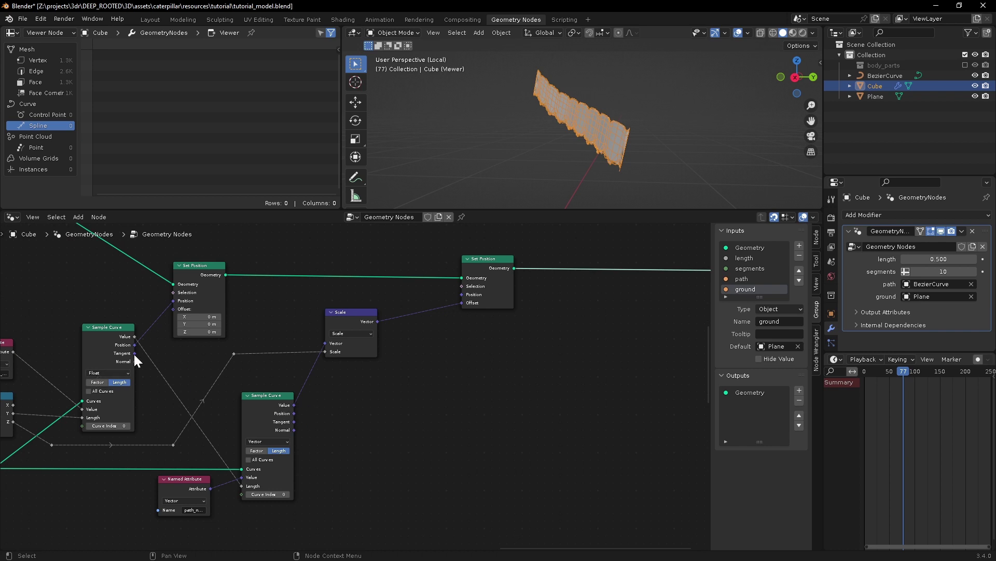
Step: Add a Cross Product node combining the first Sample Curve's Tangent with the second Sample Curve's Value
middle_drag(448, 355, 414, 332)
scroll(414, 332, down, 1)
middle_drag(410, 340, 400, 347)
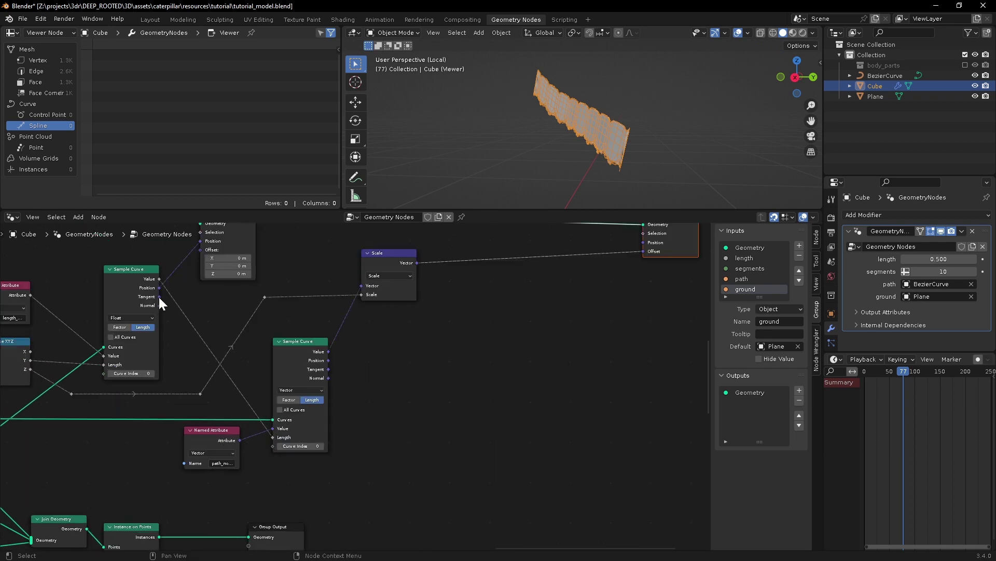
drag(158, 296, 421, 340)
text(cross)
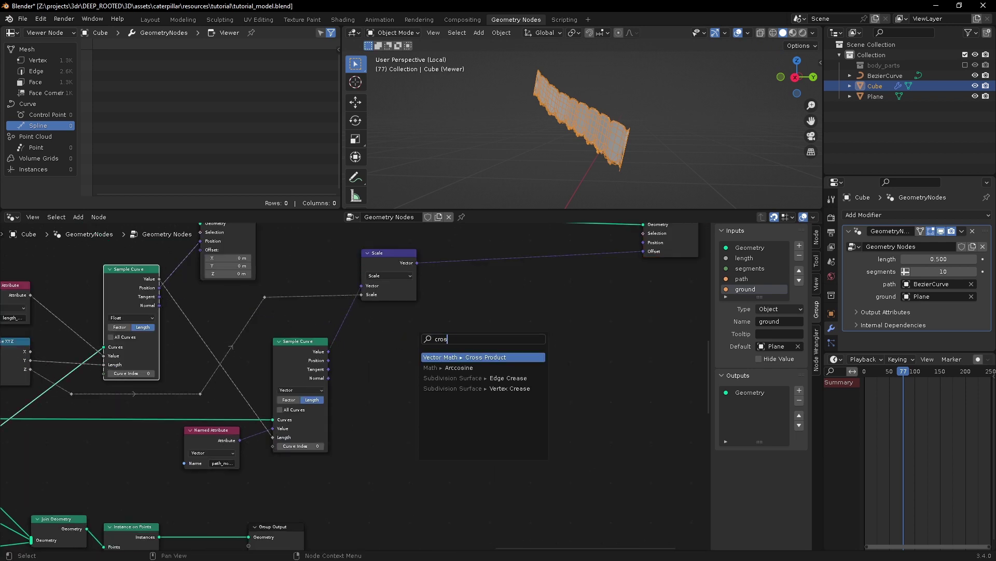
click(483, 357)
click(477, 340)
ctrl+middle_drag(357, 388, 375, 383)
middle_drag(376, 384, 311, 403)
drag(254, 364, 368, 376)
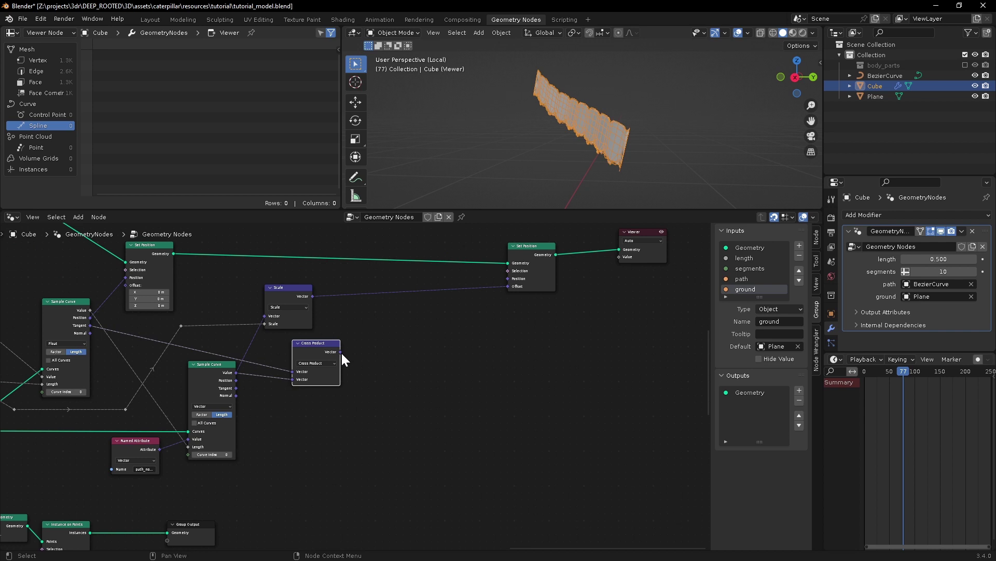
Step: Add a vector Scale node fed by the Cross Product output
middle_drag(413, 395, 485, 389)
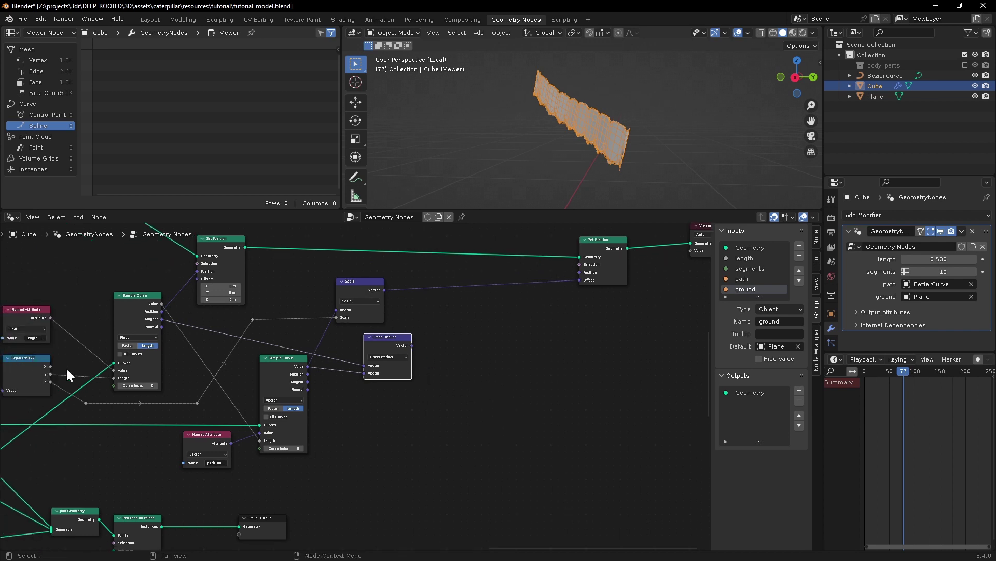
middle_drag(376, 386, 429, 403)
ctrl+middle_drag(429, 403, 439, 395)
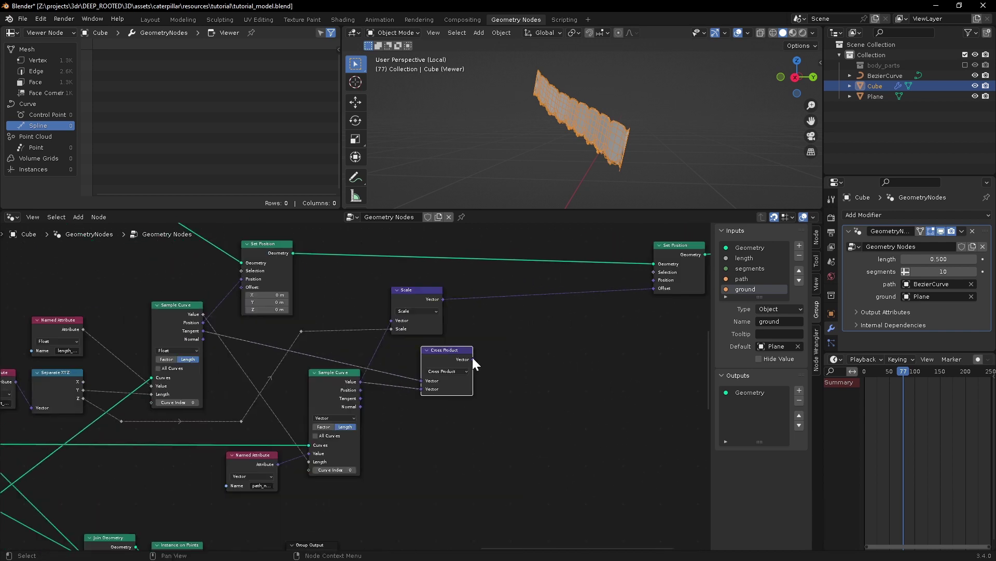
drag(473, 359, 526, 360)
text(sca)
key(Return)
click(511, 377)
Step: Connect the X output of Separate XYZ to the new Scale node's Scale input and route the link below with two reroute points
drag(83, 382, 512, 411)
shift+right_drag(393, 398, 409, 449)
key(g)
click(118, 499)
key(g)
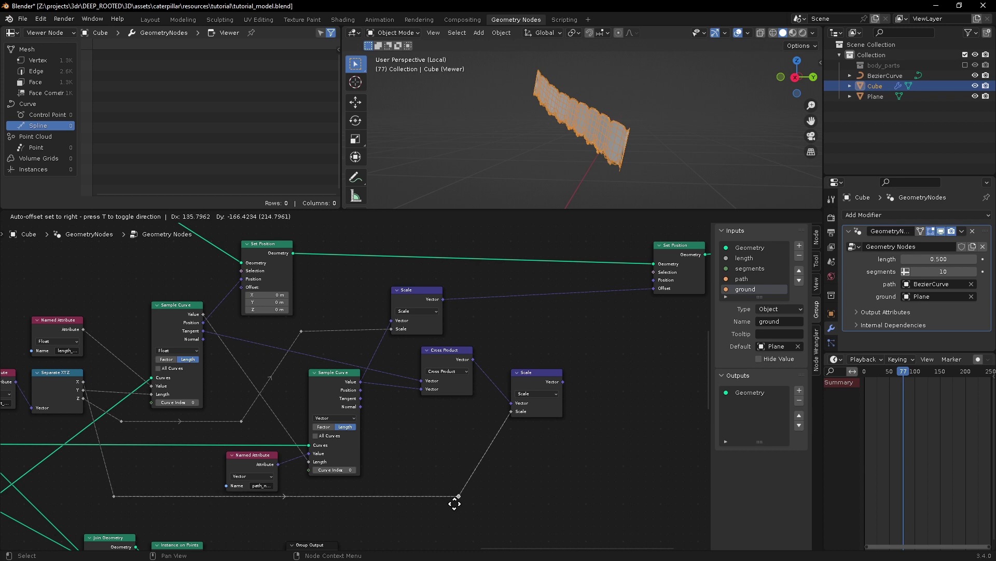
click(457, 503)
Step: Add a vector Add node that sums both Scale outputs and connect it to the second Set Position's Offset
middle_drag(528, 417, 367, 423)
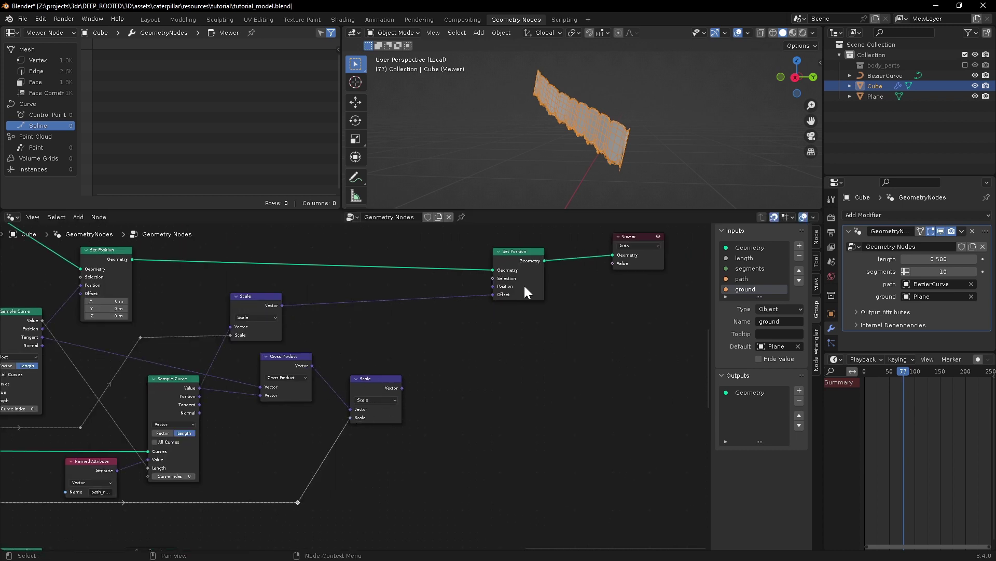
drag(282, 306, 441, 316)
text(add)
click(463, 345)
click(449, 340)
click(451, 333)
click(451, 341)
drag(402, 389, 426, 351)
drag(477, 321, 491, 295)
Step: Play the animation and examine the caterpillar body's shape and motion in the 3D viewport
middle_drag(565, 154, 497, 143)
scroll(497, 145, down, 2)
key(space)
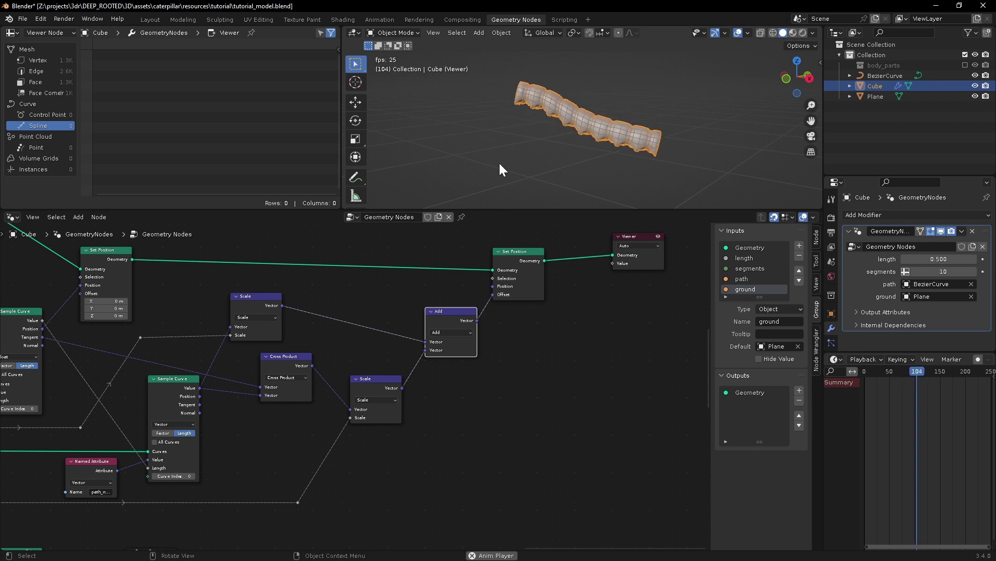
key(space)
shift+middle_drag(610, 140, 573, 127)
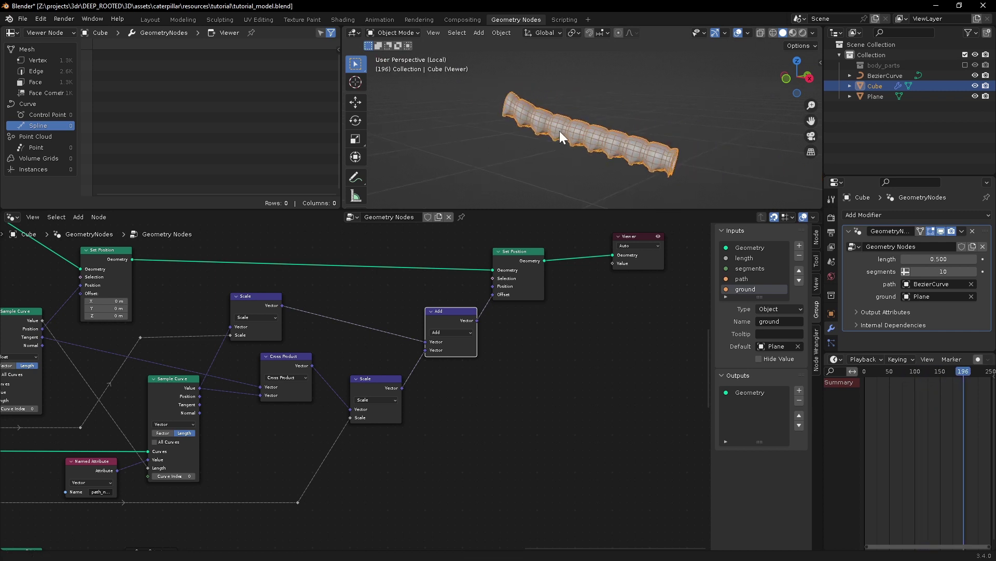
scroll(573, 127, up, 1)
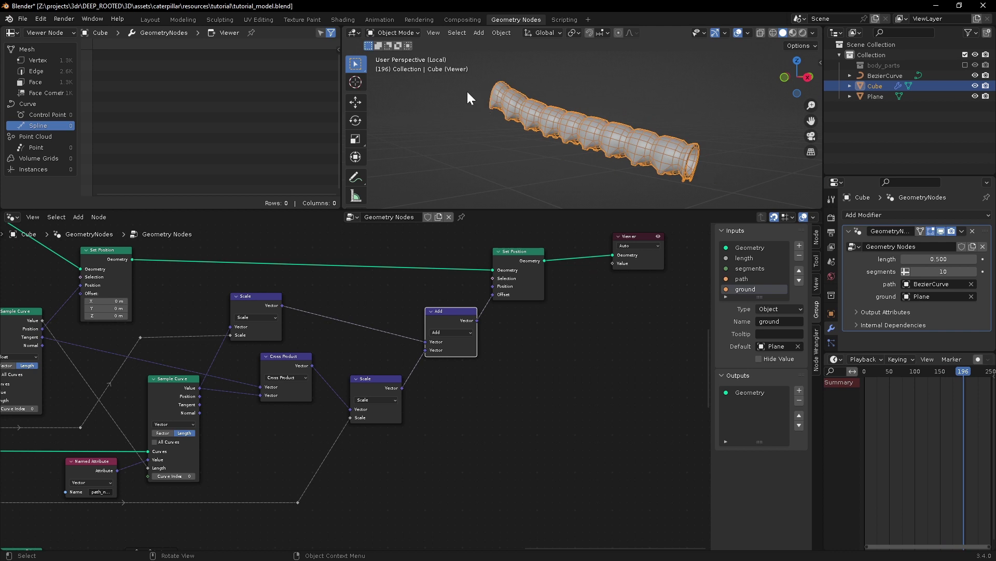
Step: Delete the Viewer node at the end of the caterpillar mesh deformation nodes
middle_drag(591, 141, 616, 148)
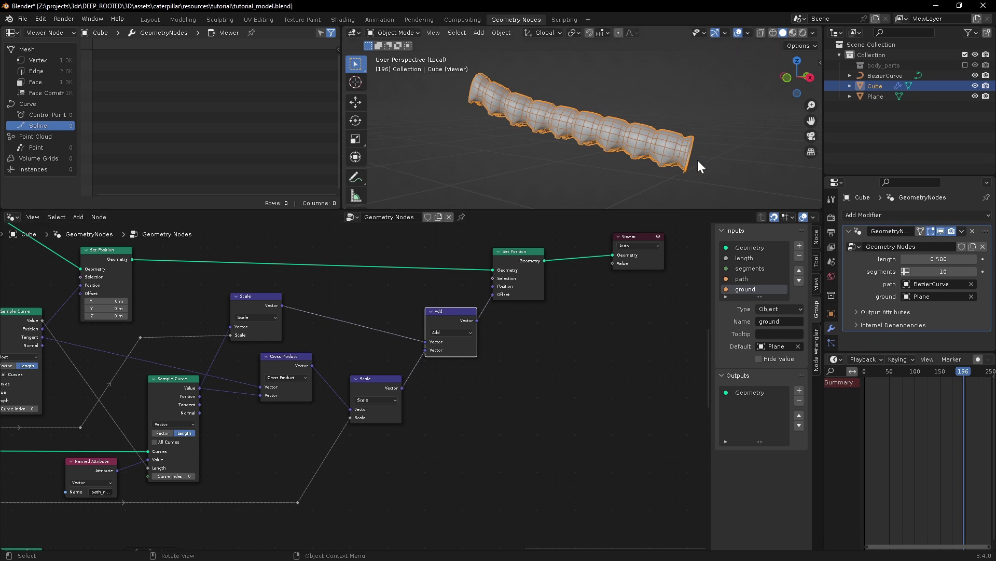
scroll(459, 392, down, 6)
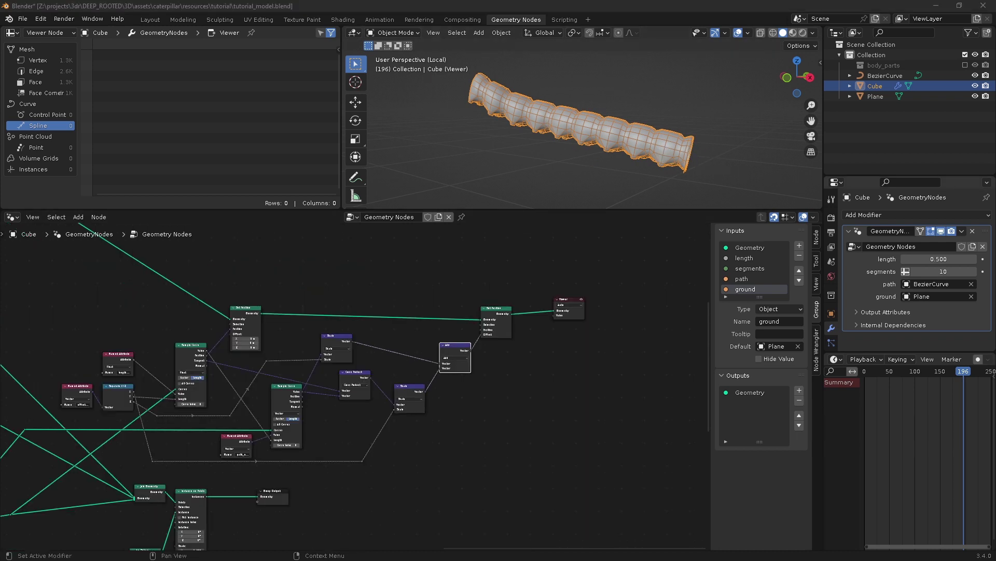
middle_drag(423, 374, 462, 343)
scroll(353, 380, down, 2)
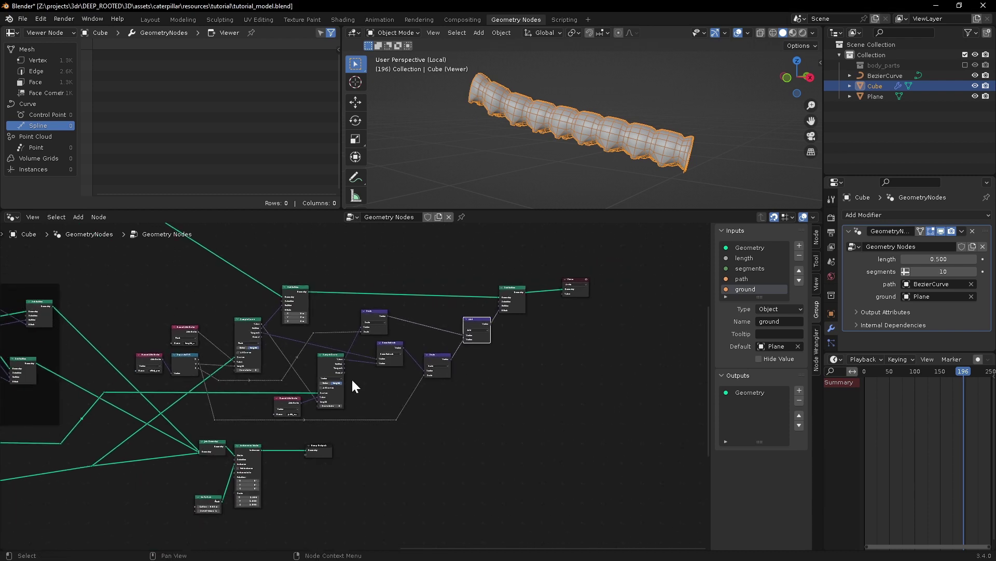
click(574, 278)
key(x)
Step: Group the mesh deformation nodes into a frame labelled "Move caterpillar geo to path"
middle_drag(225, 354, 241, 337)
drag(164, 244, 547, 399)
key(ctrl+j)
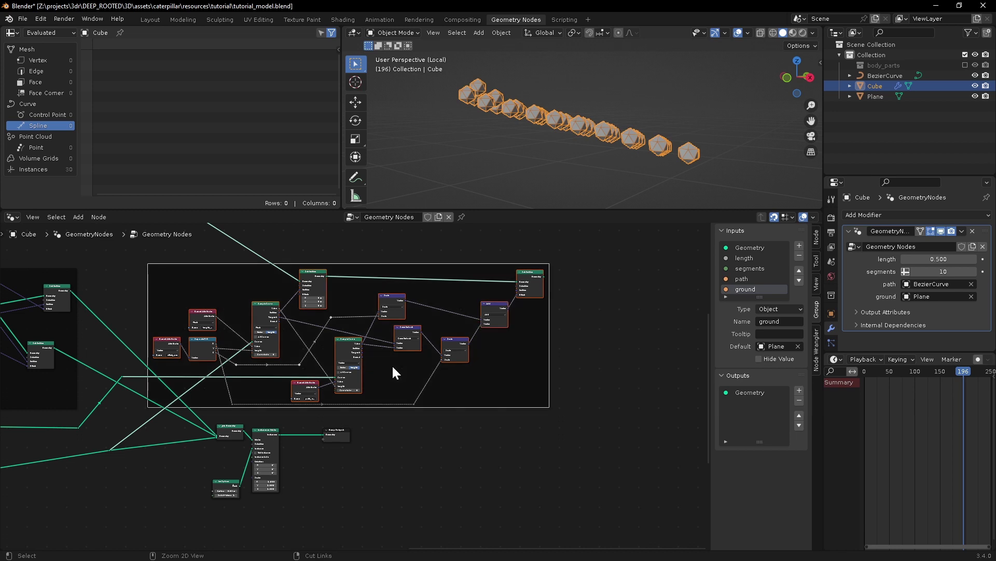
scroll(392, 365, up, 2)
click(216, 250)
middle_drag(241, 267, 257, 312)
scroll(257, 313, up, 2)
key(F2)
text(Move caterpillar geo to path)
key(Return)
Step: Move the Join Geometry, Ico Sphere, Instance on Points and Group Output nodes beyond the end of the new frame
middle_drag(491, 455, 470, 354)
scroll(389, 390, down, 1)
scroll(363, 392, up, 2)
middle_drag(335, 400, 337, 393)
drag(366, 388, 162, 504)
scroll(365, 462, down, 1)
middle_drag(361, 461, 256, 466)
drag(108, 415, 573, 233)
middle_drag(560, 265, 390, 361)
scroll(416, 345, up, 2)
middle_drag(416, 346, 448, 321)
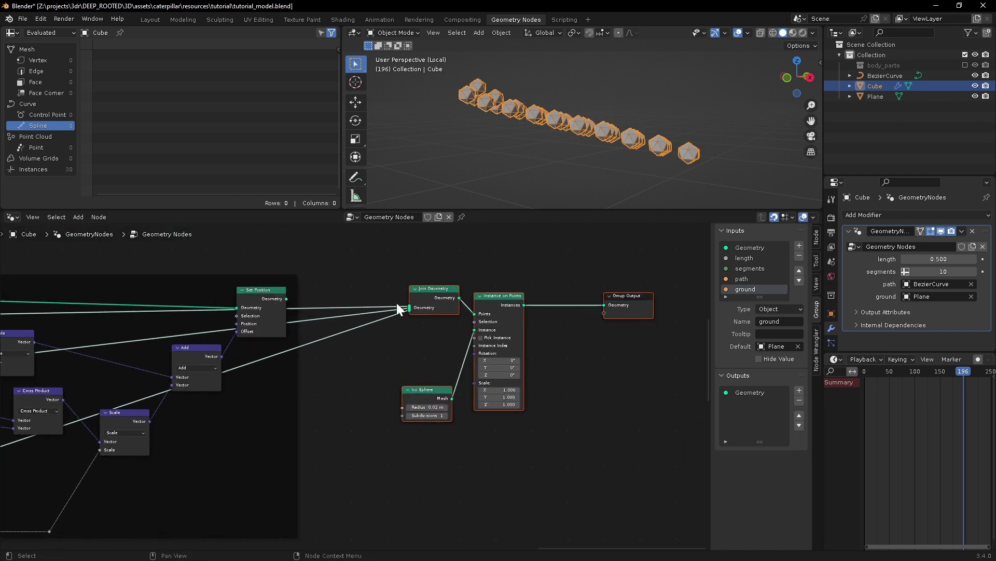
Step: Replace the sphere-instancing chain with a direct link from the final Set Position's Geometry output to Group Output
ctrl+right_drag(360, 279, 384, 346)
ctrl+right_drag(545, 285, 561, 327)
drag(388, 265, 528, 445)
drag(492, 305, 492, 429)
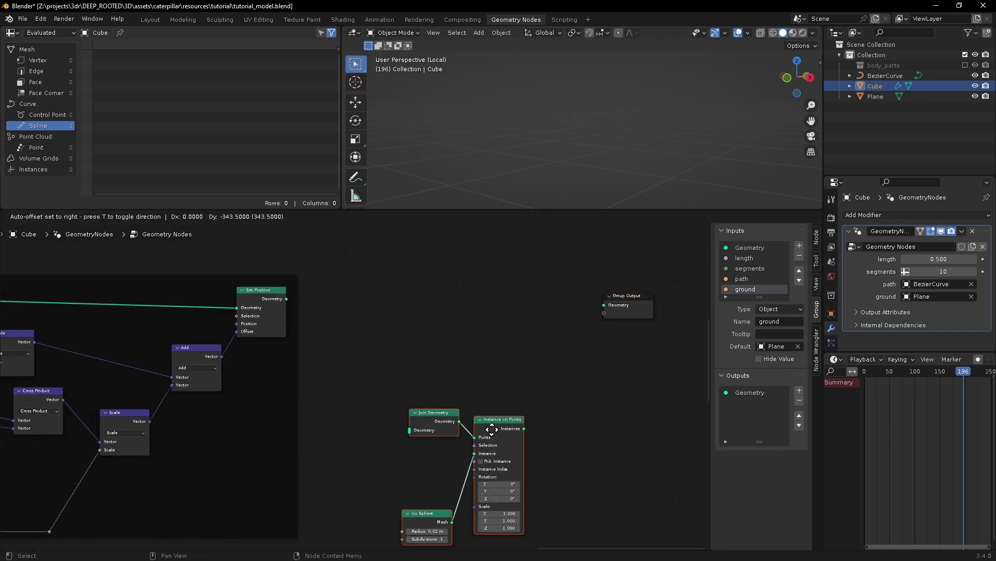
drag(287, 299, 604, 305)
scroll(540, 314, down, 4)
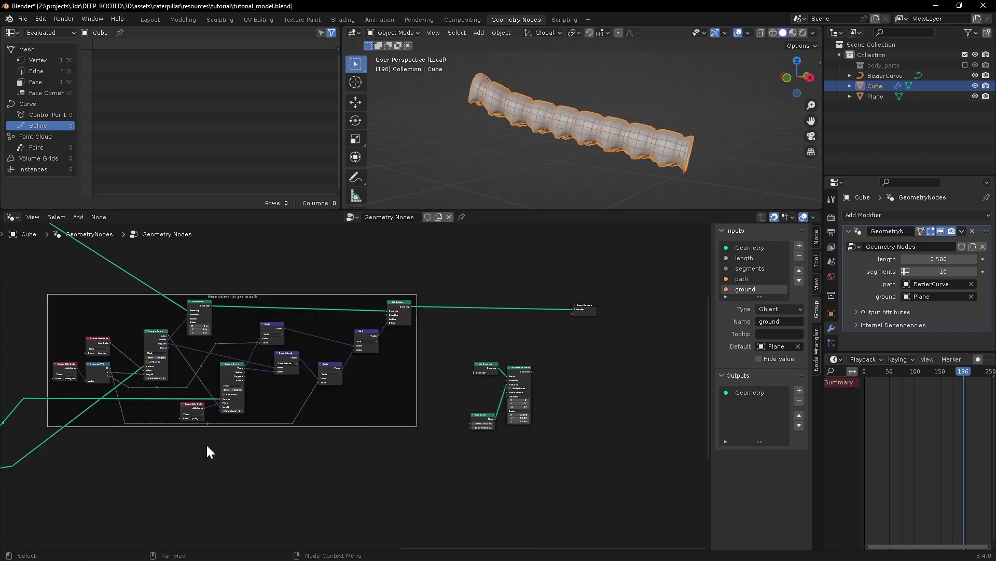
middle_drag(207, 445, 272, 448)
Step: Exit local view and frame the caterpillar together with the ground plane in the 3D viewport
key(KP_Divide)
middle_drag(520, 160, 473, 85)
key(KP_Decimal)
middle_drag(564, 155, 596, 172)
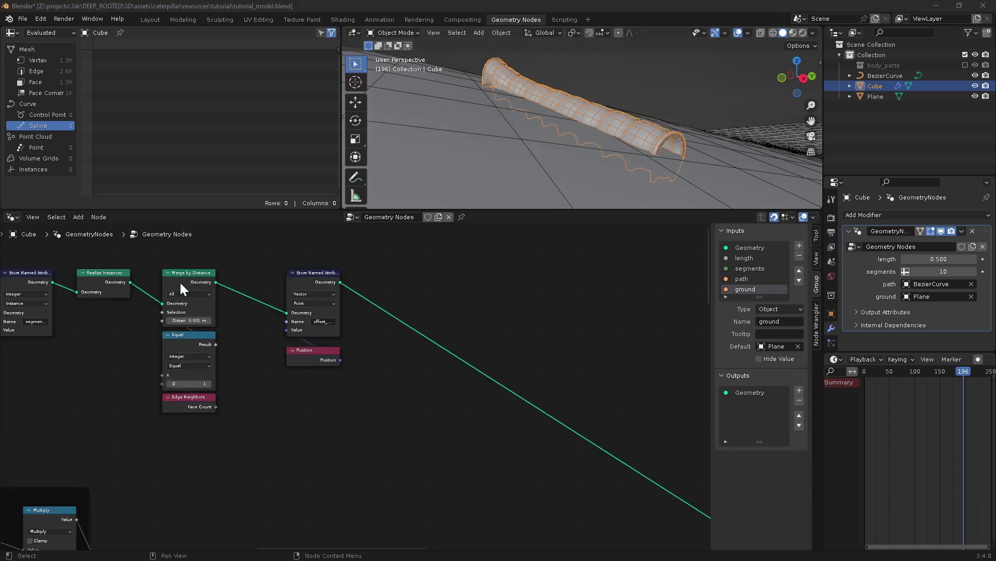
Step: Add a Bounding Box node fed by the Merge by Distance geometry output
shift+middle_drag(158, 346, 379, 381)
shift+middle_drag(471, 367, 310, 323)
drag(276, 271, 390, 421)
text(bound)
key(Return)
click(379, 408)
Step: Add a Separate XYZ node fed by the Bounding Box's Min output and align the two nodes side by side
middle_drag(378, 407, 250, 373)
scroll(250, 374, up, 3)
drag(266, 372, 306, 384)
text(sep)
key(Return)
click(362, 382)
middle_drag(363, 382, 323, 356)
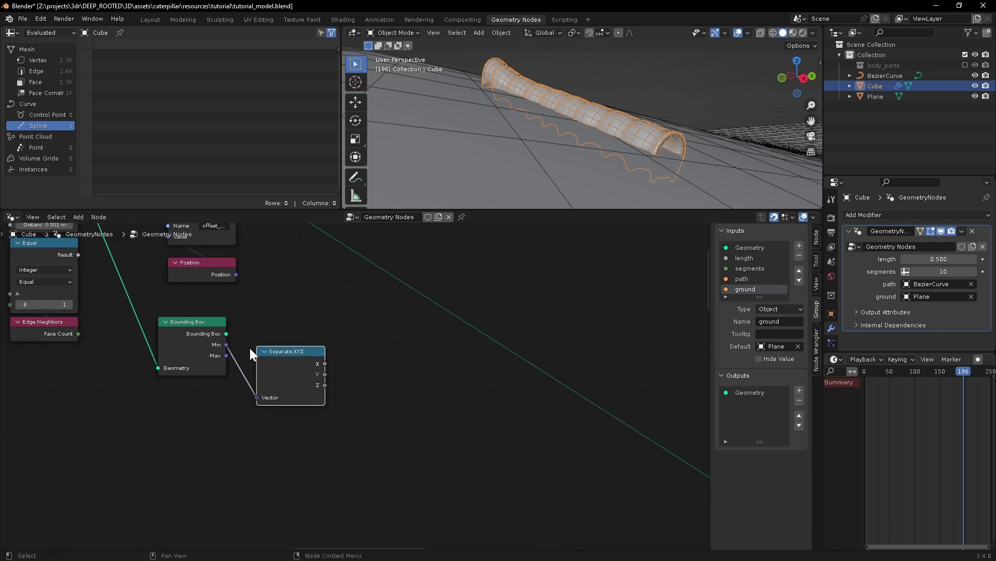
middle_drag(254, 401, 356, 428)
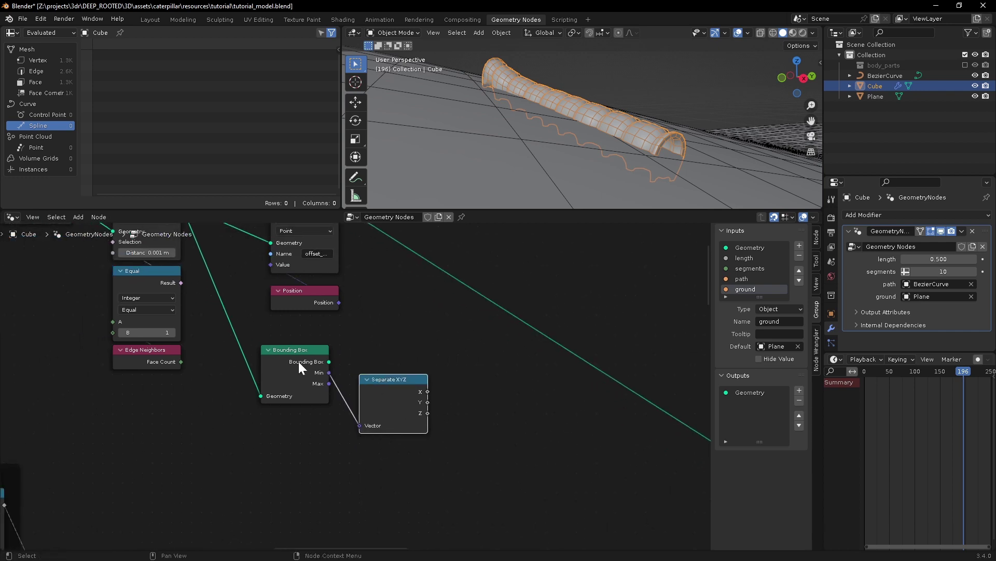
drag(298, 361, 258, 341)
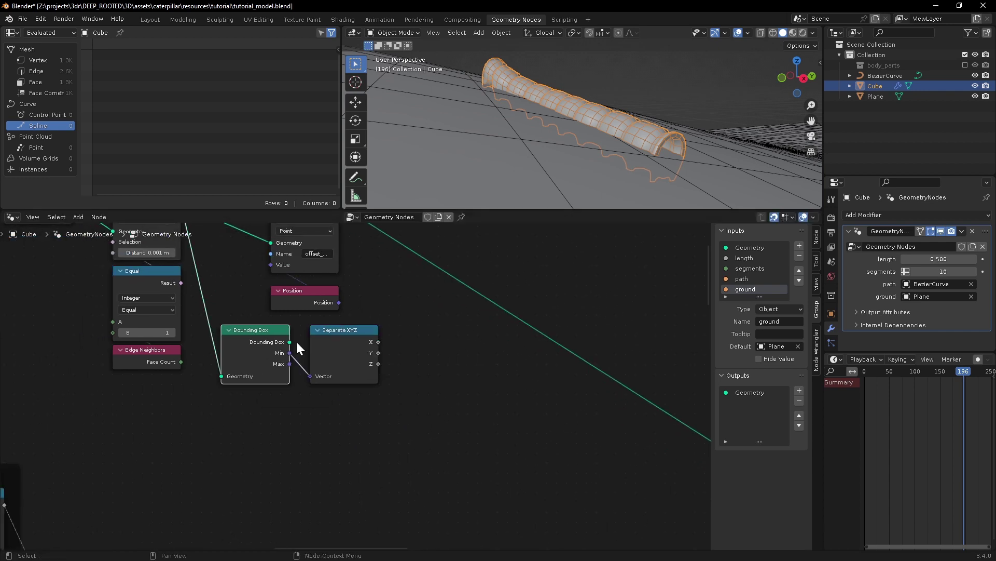
Step: Add a Multiply math node fed by the Z output of Separate XYZ and set its second value to -1
middle_drag(298, 349, 257, 310)
drag(263, 322, 303, 338)
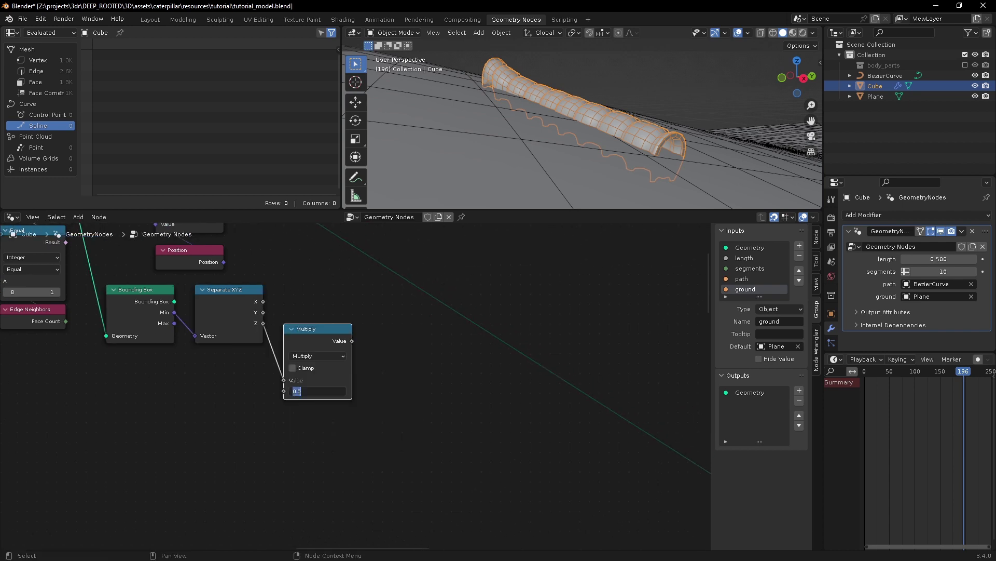
text(-1)
key(Return)
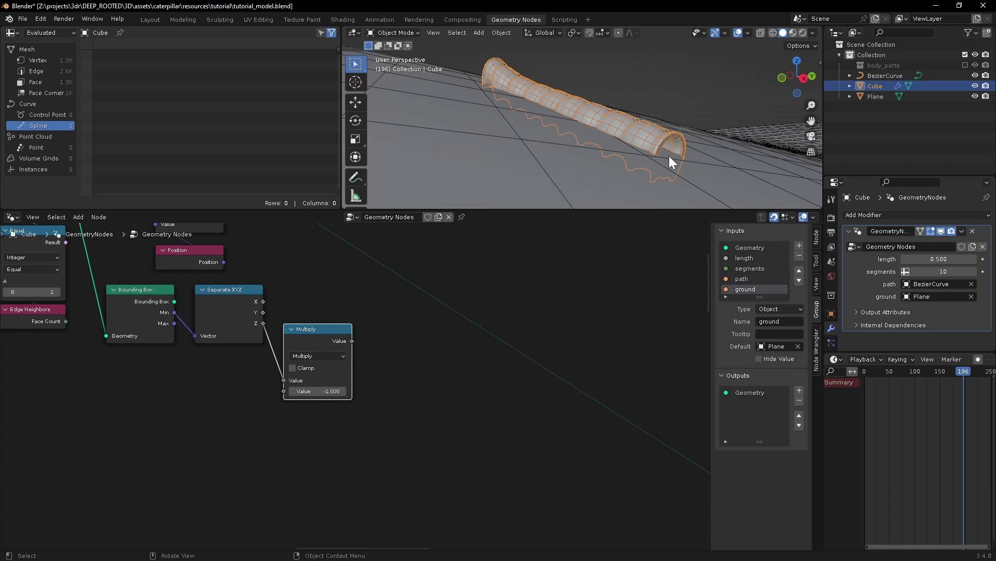
Step: Duplicate the Set Position node in the "Move body along path" frame and insert the copy into the link after the original
scroll(297, 267, down, 3)
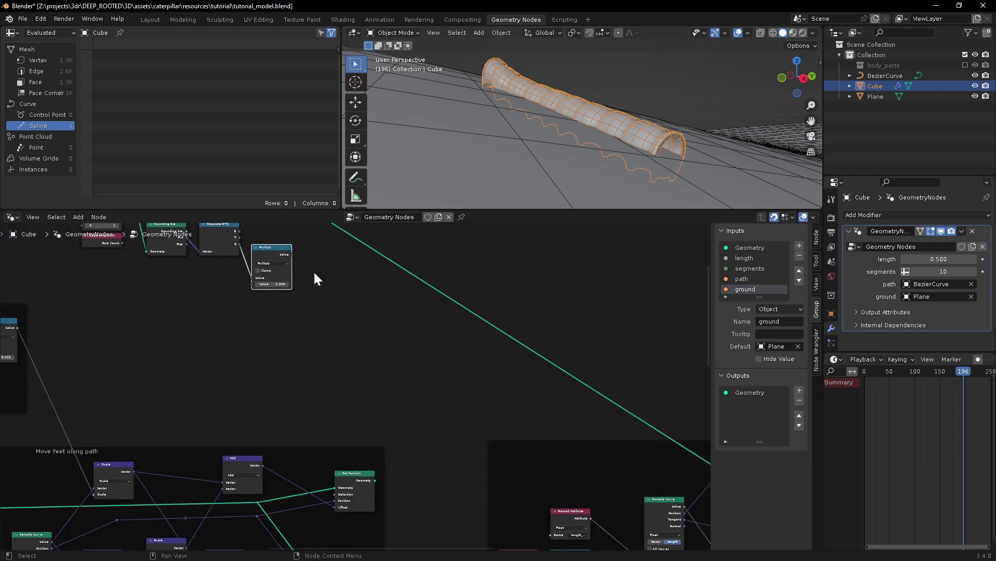
shift+middle_drag(338, 341, 354, 276)
shift+middle_drag(456, 464, 609, 228)
shift+middle_drag(538, 434, 579, 368)
scroll(474, 395, up, 7)
shift+middle_drag(474, 395, 617, 281)
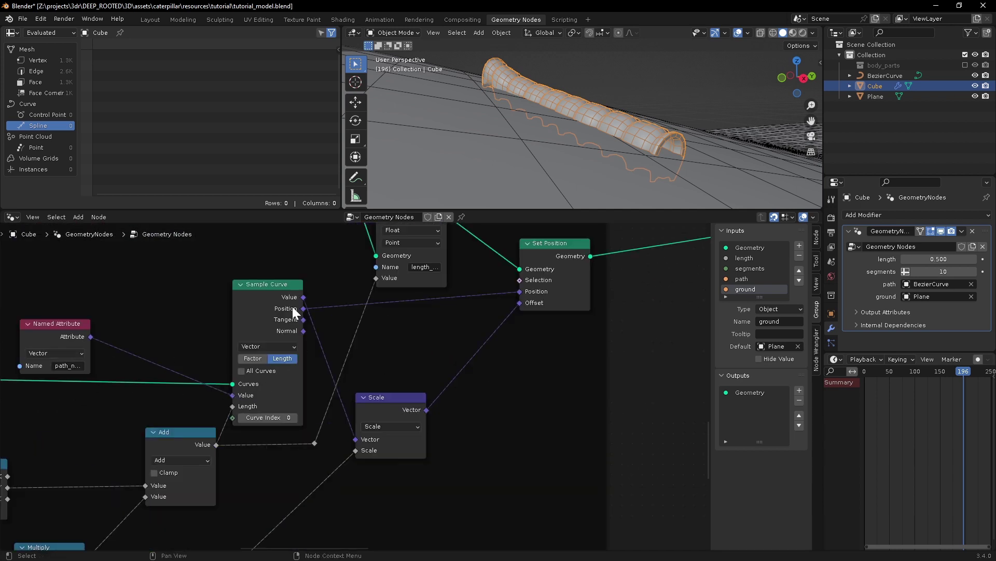
scroll(640, 363, down, 1)
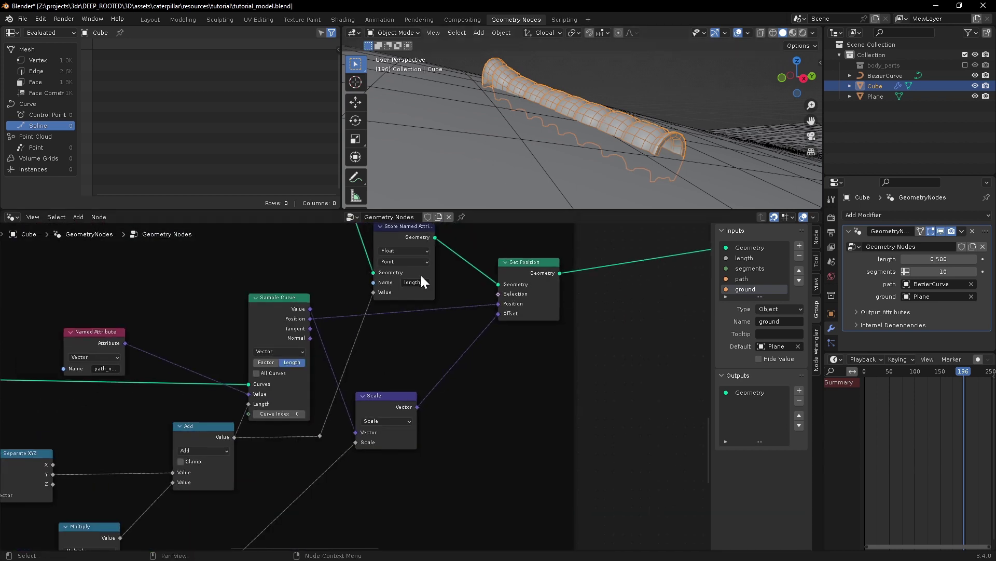
middle_drag(596, 339, 398, 441)
scroll(396, 433, down, 2)
click(357, 378)
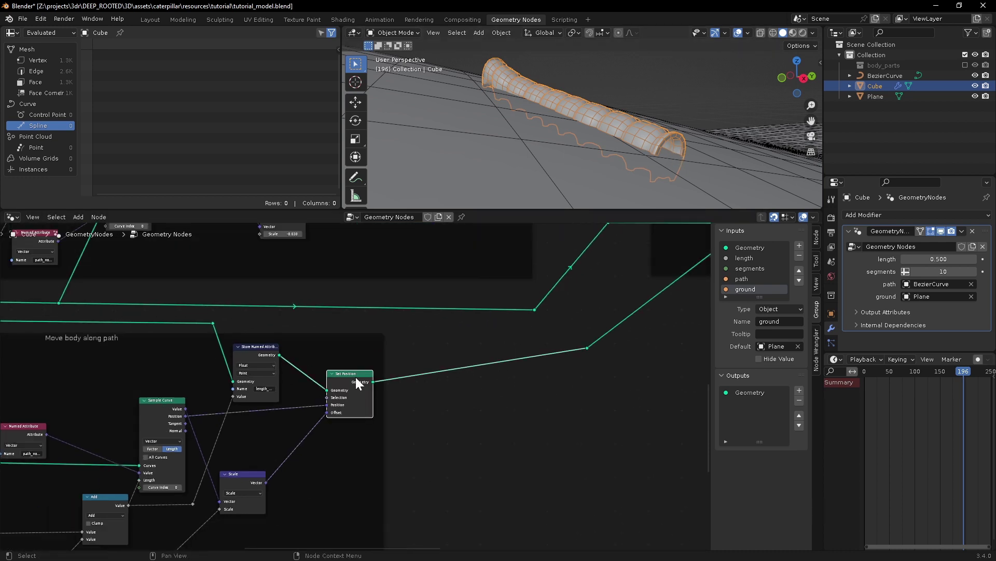
key(shift+d)
click(531, 378)
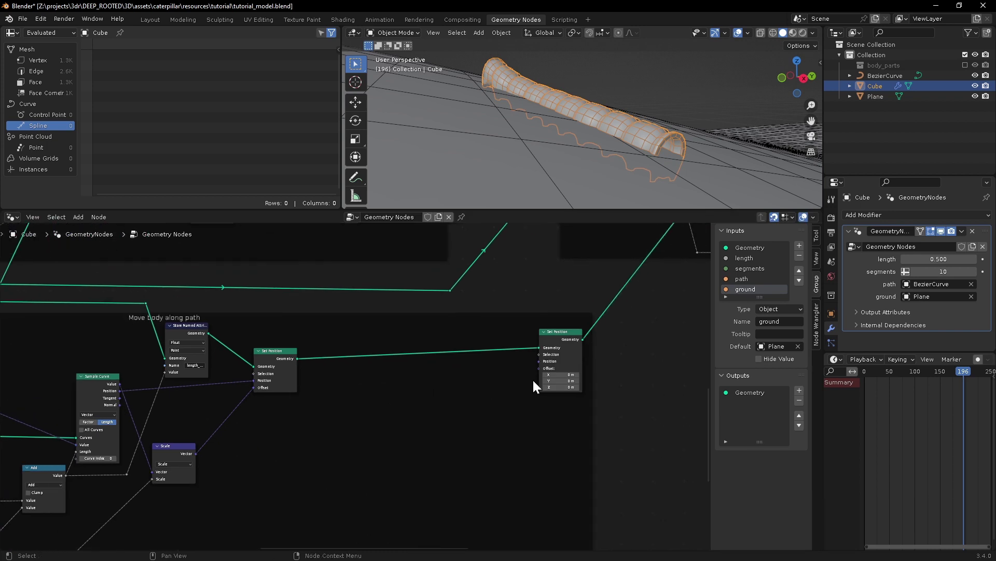
Step: Add a vector Scale node fed by the Sample Curve's Value output and place it beside the duplicated Set Position
shift+middle_drag(329, 441, 524, 399)
scroll(375, 409, up, 2)
shift+middle_drag(419, 394, 239, 404)
click(110, 365)
key(shift+a)
text(sca)
key(Return)
click(556, 352)
Step: Connect the -1 Multiply output to the new Scale node's Scale input and its Vector output to the duplicated Set Position's Offset
shift+middle_drag(546, 266, 436, 400)
scroll(436, 400, down, 2)
shift+middle_drag(462, 322, 459, 475)
shift+middle_drag(372, 307, 429, 470)
drag(377, 300, 496, 478)
scroll(540, 441, up, 3)
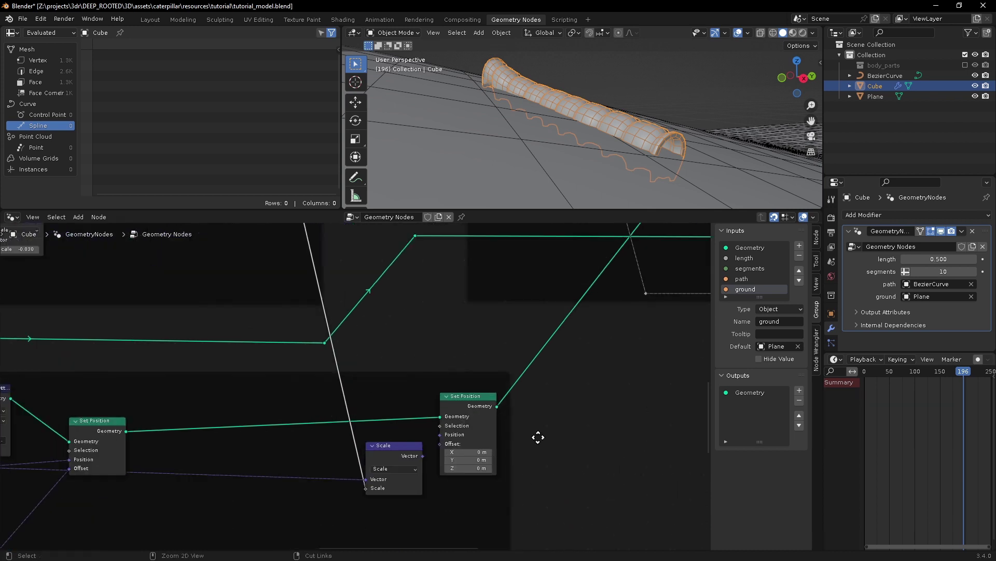
drag(431, 464, 450, 451)
Step: Step back and forth through the animation frames and examine how the caterpillar's body and feet follow the ground
middle_drag(549, 197, 553, 118)
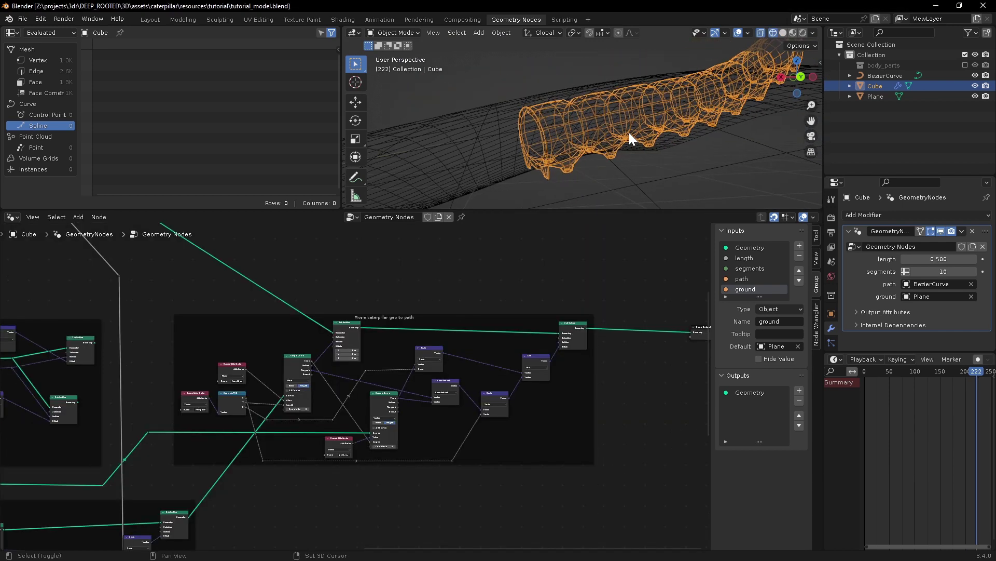
middle_drag(636, 129, 628, 130)
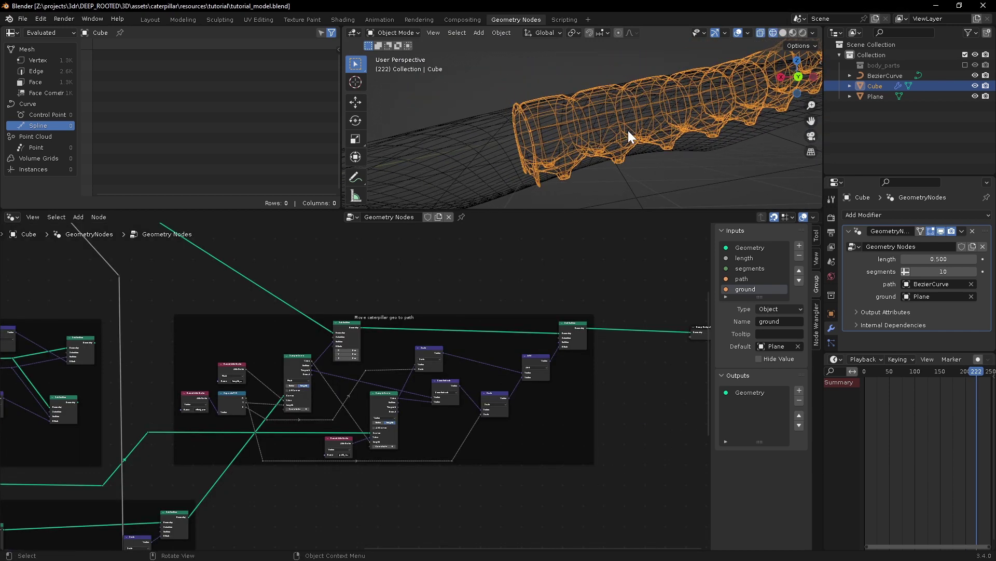
key(Right)
key(Right)
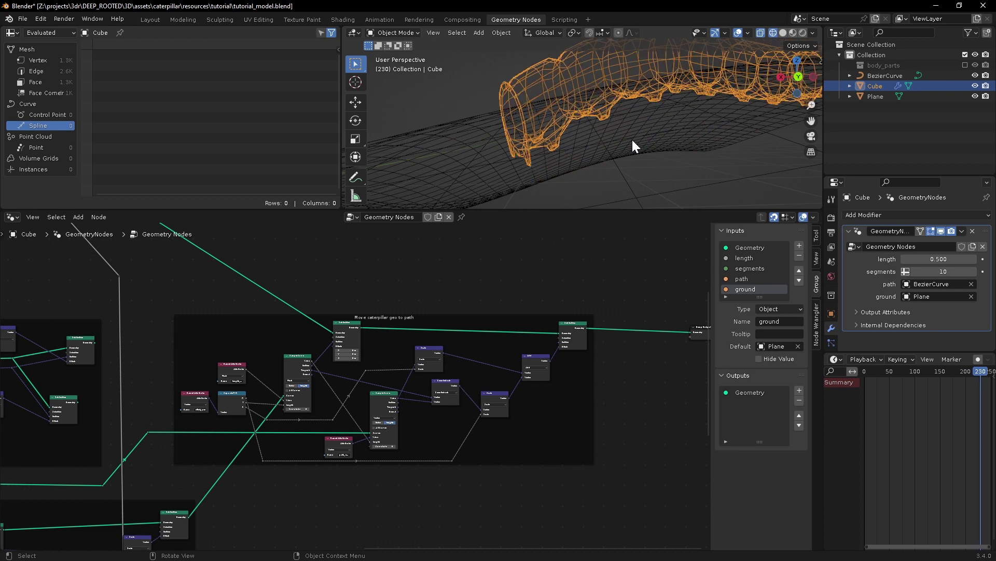
key(Right)
key(Right)
key(Right)
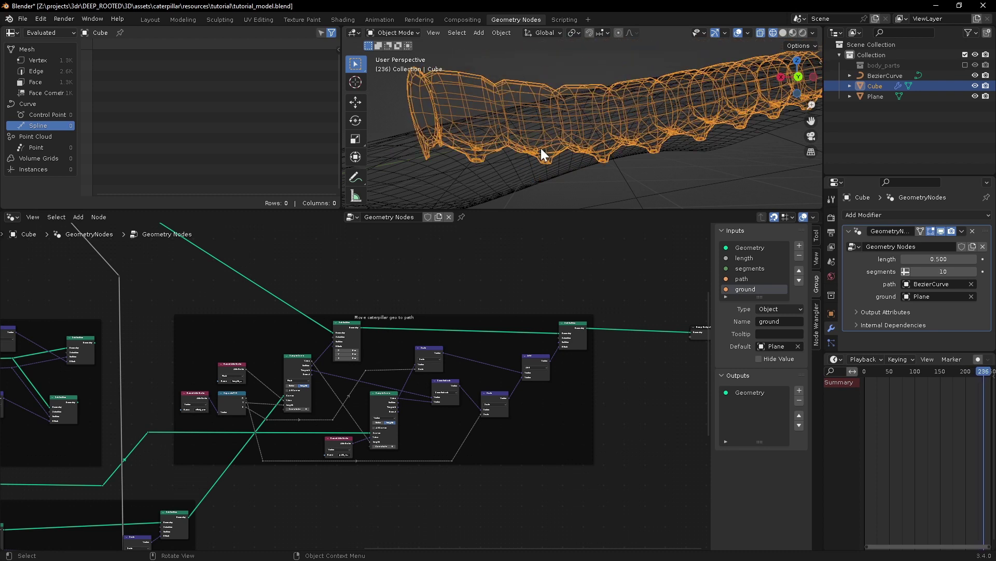
key(Left)
key(Left)
key(Left)
key(Left)
key(Left)
key(Left)
key(Left)
key(Left)
key(Left)
key(Left)
key(Left)
key(Left)
key(Left)
key(Left)
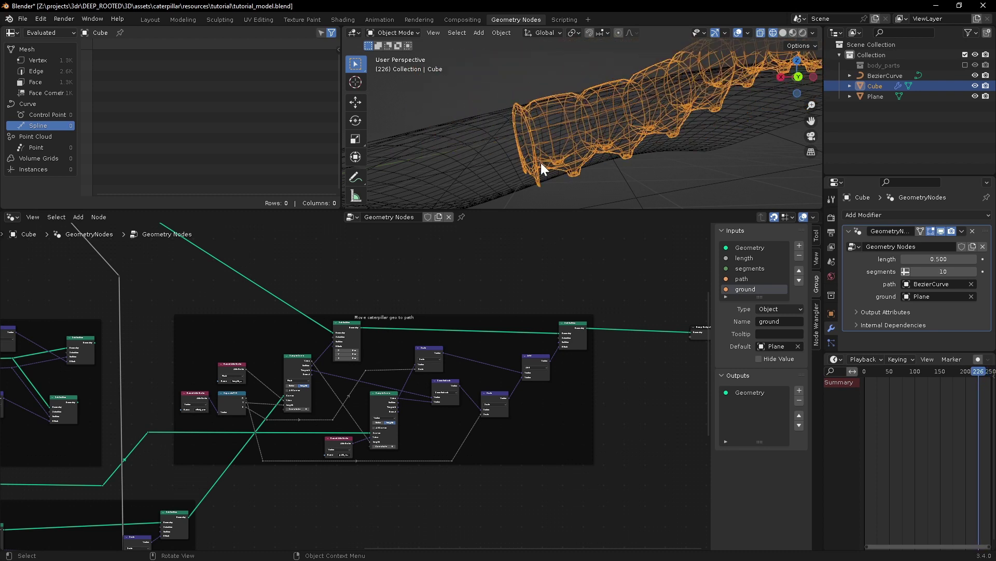
key(Right)
key(Left)
key(Left)
key(Left)
key(Right)
key(Right)
key(Right)
key(Right)
key(Right)
key(Right)
key(Left)
key(Left)
key(Left)
key(Left)
key(Left)
key(Left)
key(Right)
key(Right)
key(Right)
key(Right)
key(Left)
key(Left)
key(Left)
key(Left)
key(Left)
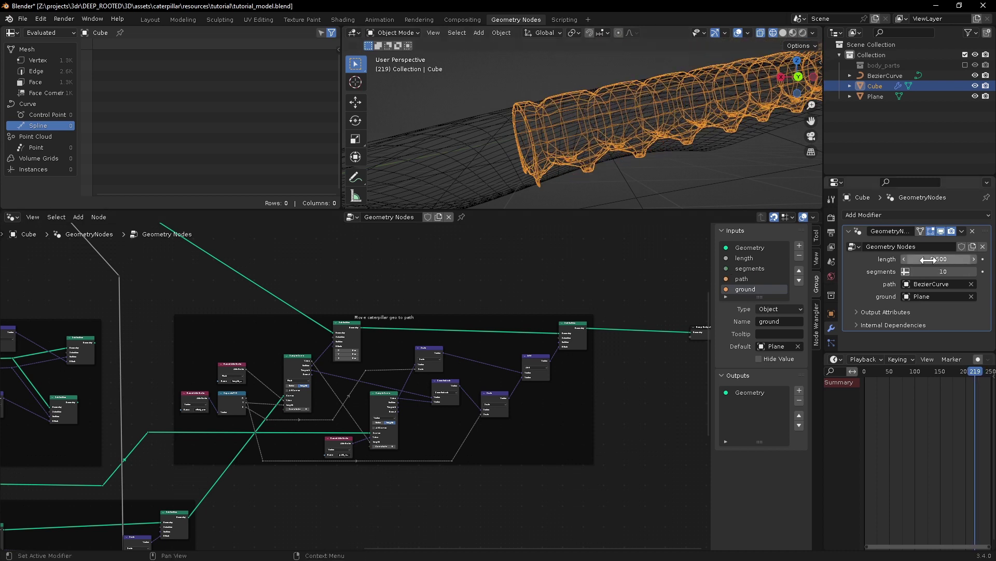
Step: Scrub the animation with the whole caterpillar in view and examine how the body bends and shifts along the path
scroll(686, 112, down, 2)
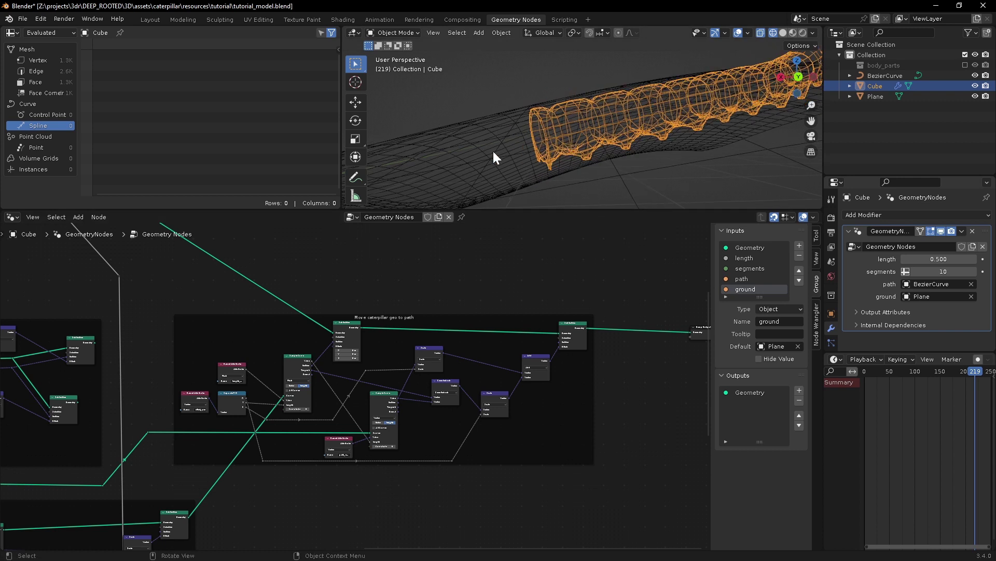
middle_drag(615, 121, 706, 111)
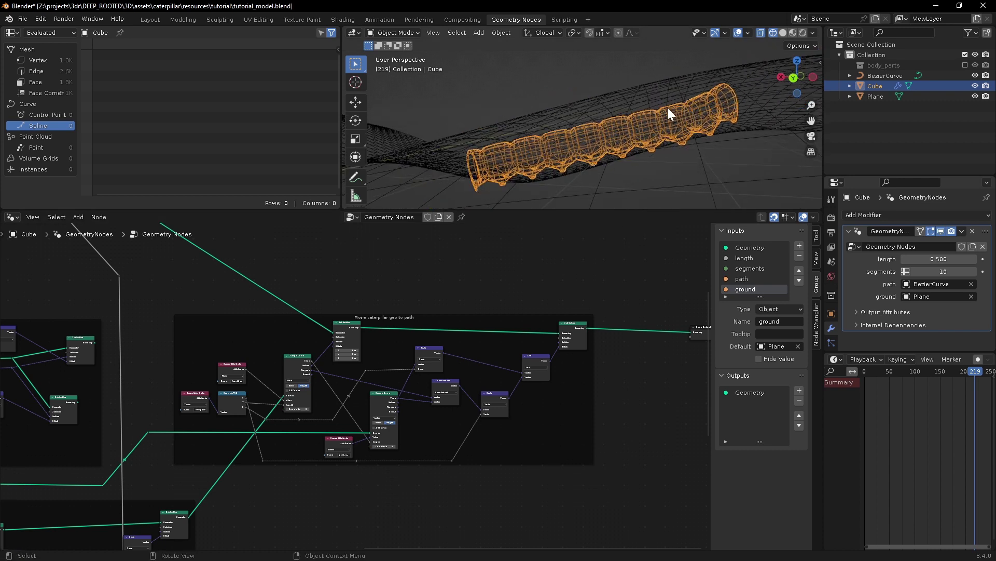
alt+scroll(621, 126, down, 8)
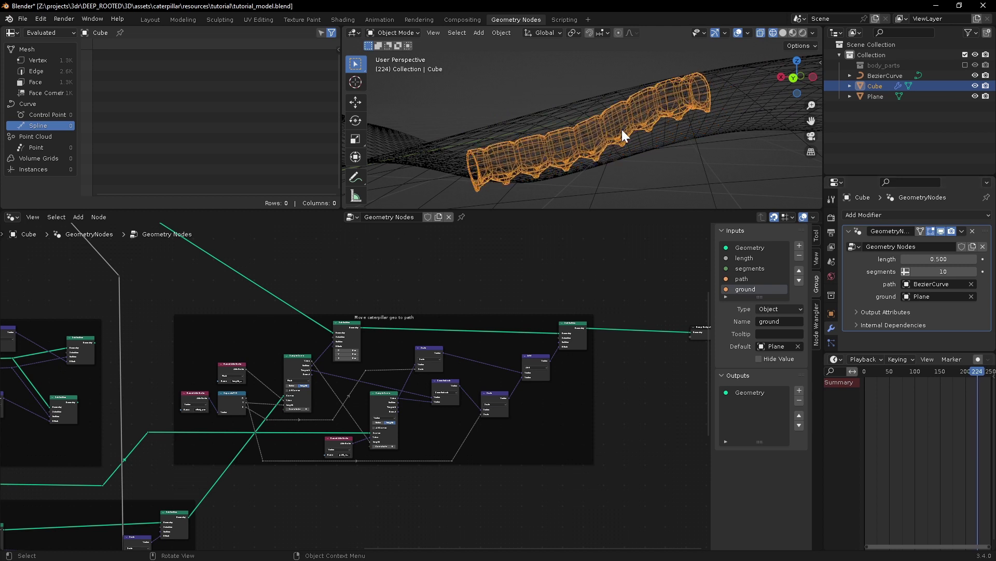
alt+scroll(624, 129, down, 1)
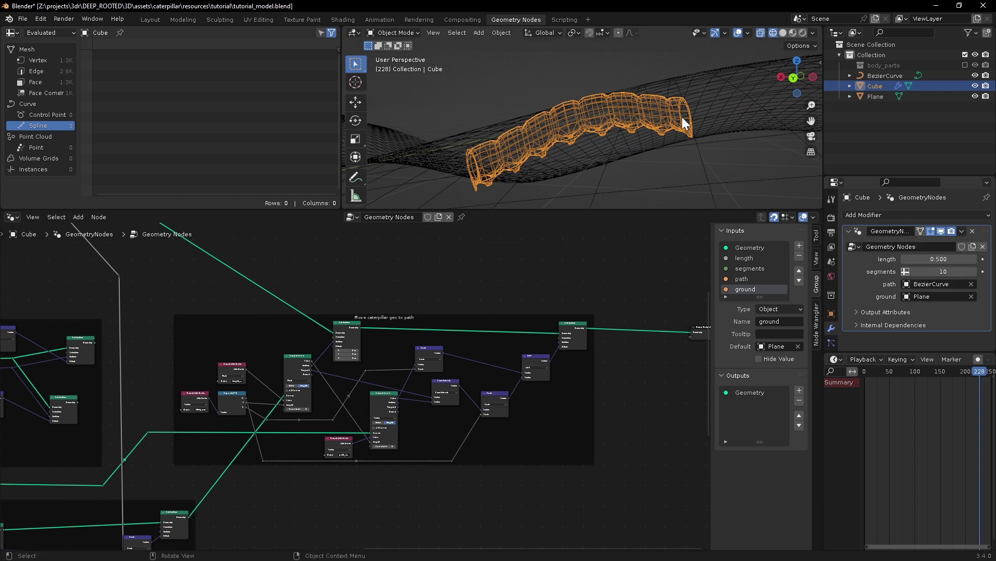
alt+scroll(497, 162, down, 3)
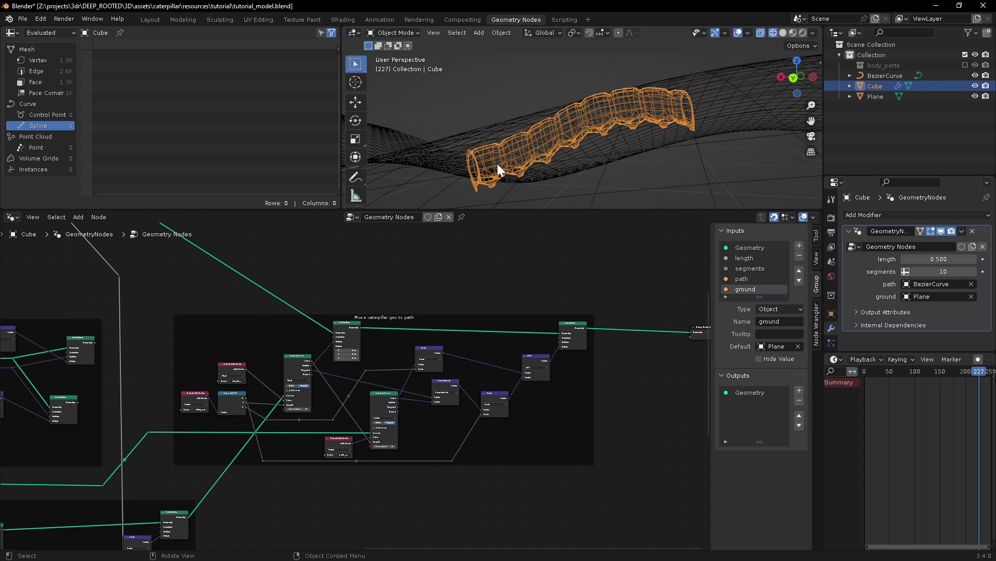
alt+scroll(498, 165, up, 14)
Step: Add a Curve Length node fed by the Geometry output of the path's final Set Position and place it beside that node
shift+middle_drag(308, 378, 594, 319)
shift+middle_drag(36, 414, 354, 321)
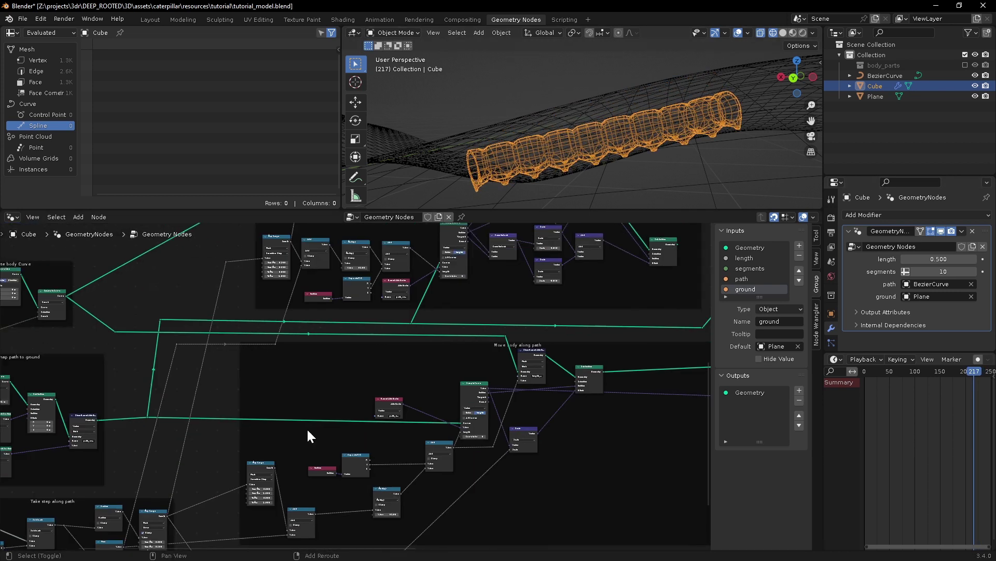
shift+middle_drag(696, 371, 419, 427)
scroll(437, 365, up, 5)
shift+middle_drag(437, 365, 449, 398)
scroll(442, 348, up, 4)
shift+middle_drag(441, 348, 444, 401)
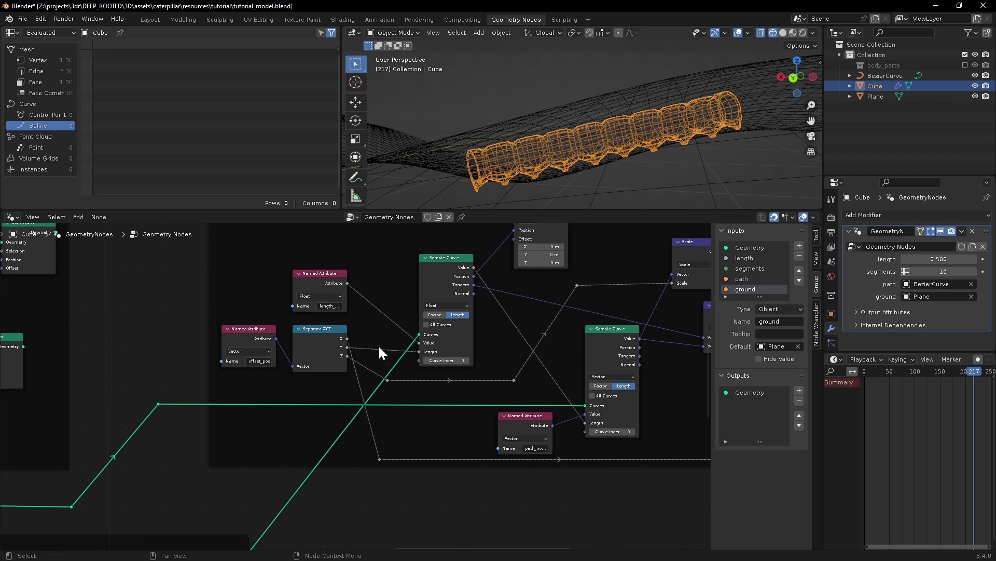
shift+middle_drag(380, 522, 365, 393)
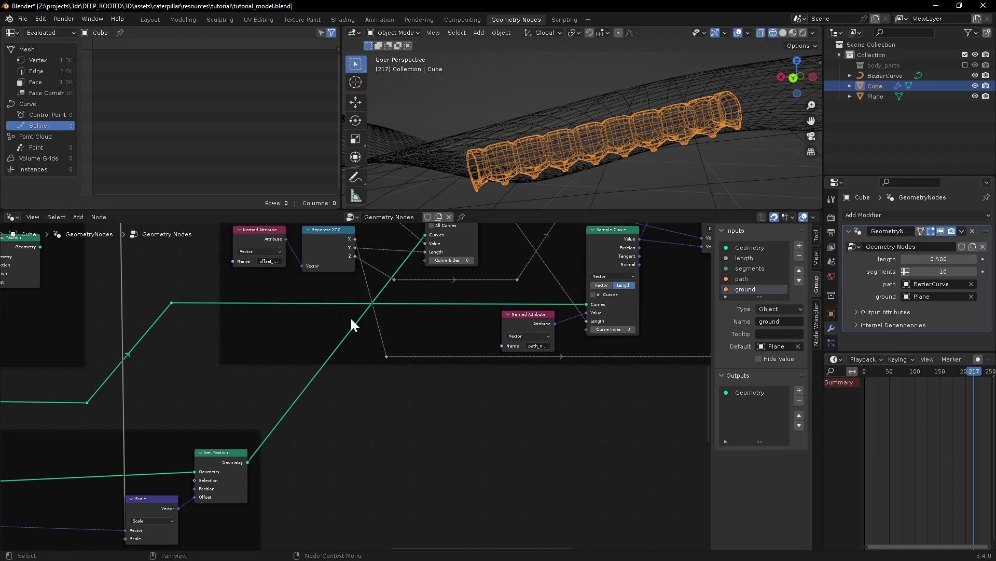
drag(247, 462, 353, 436)
text(cur)
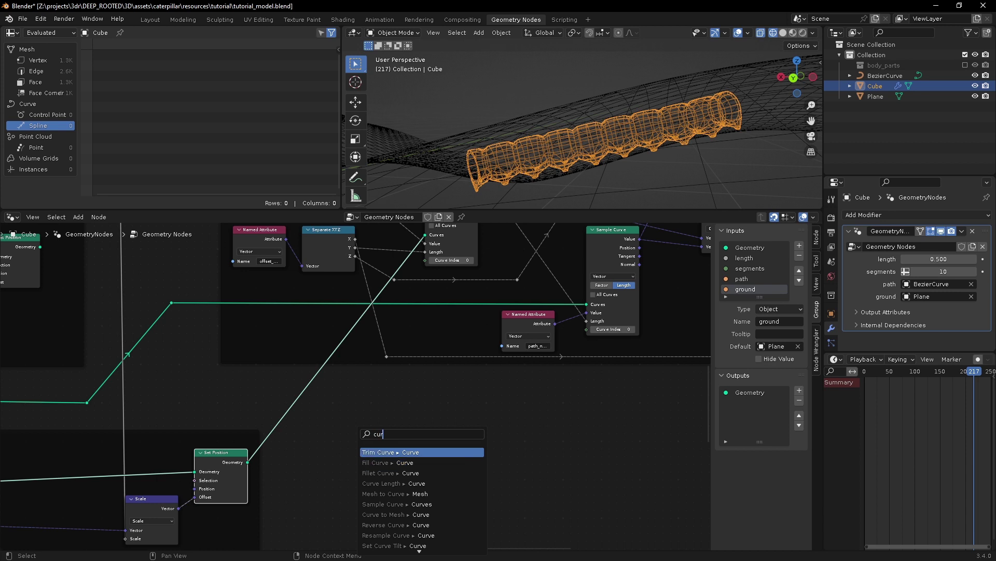
text(ve l)
key(Down)
key(Up)
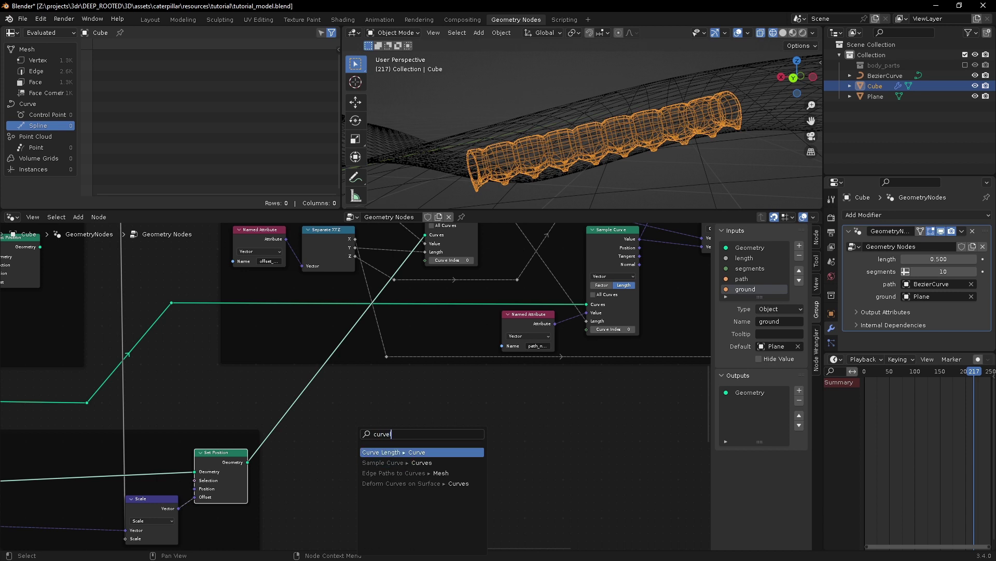
key(Return)
click(348, 438)
Step: Add a Group Input node and a Divide node that divides the Curve Length output by the group's length value
key(shift+a)
click(288, 311)
text(gr)
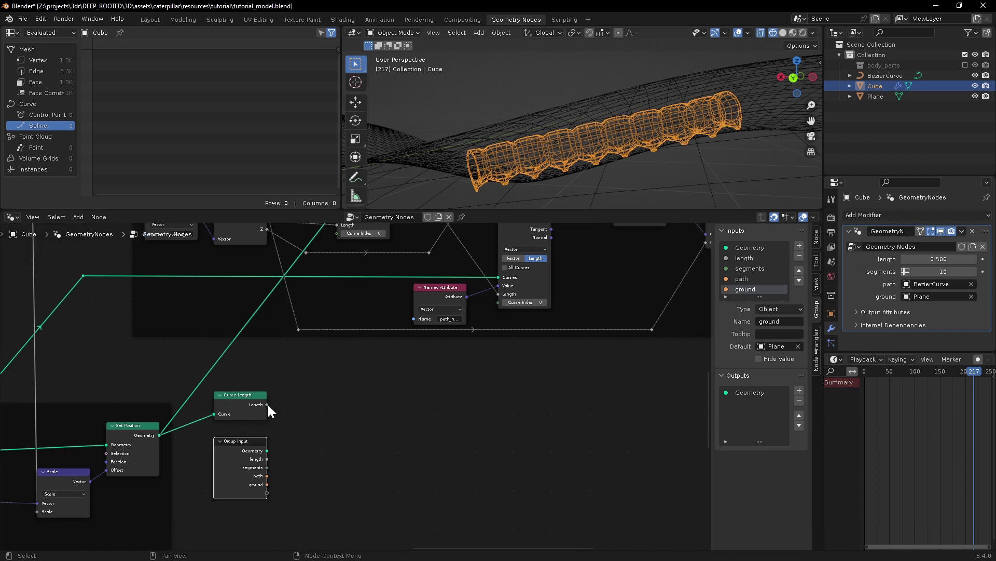
drag(267, 404, 297, 439)
text(div)
key(Return)
click(296, 410)
drag(267, 459, 288, 451)
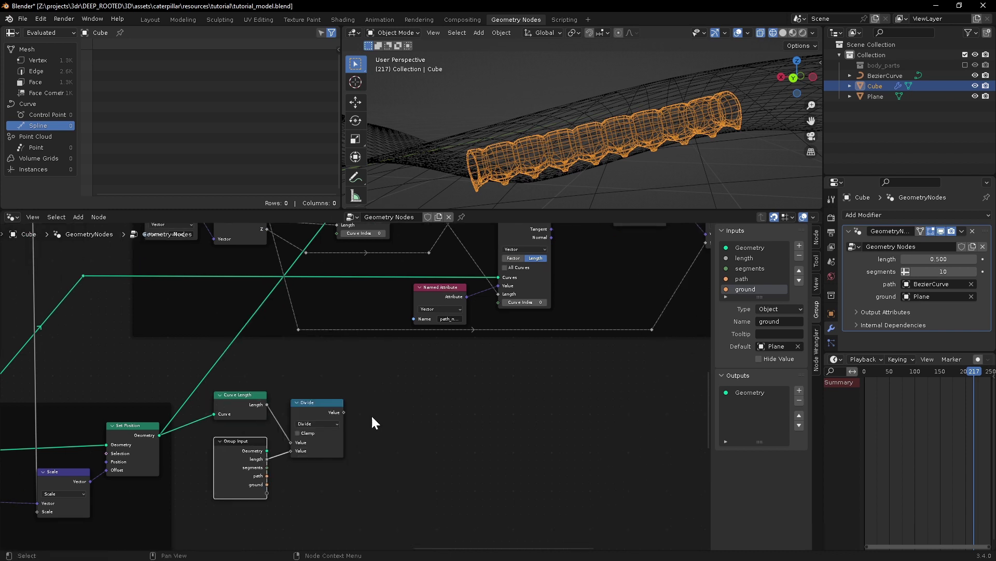
Step: Add a Multiply node that combines the offset Separate XYZ's Y output with the Divide result
middle_drag(370, 394, 365, 450)
drag(346, 308, 354, 308)
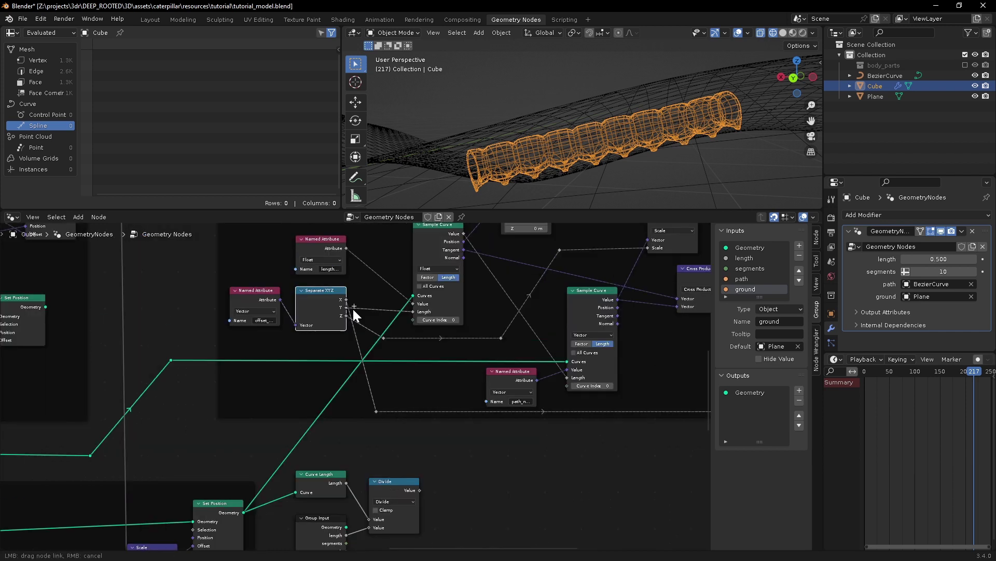
drag(375, 343, 434, 498)
text(mul)
key(Return)
click(441, 478)
Step: Make room in the caterpillar-to-path frame and place the Multiply node between Separate XYZ and the first Sample Curve's Length input
middle_drag(523, 443, 330, 467)
scroll(505, 487, down, 5)
drag(356, 301, 425, 299)
click(597, 305)
drag(616, 310, 647, 307)
middle_drag(326, 437, 331, 416)
scroll(307, 431, up, 6)
middle_drag(306, 431, 370, 474)
drag(172, 310, 134, 310)
drag(250, 314, 204, 313)
drag(267, 481, 275, 313)
Step: Scrub the animation from several viewpoints and examine how the caterpillar's length fits the path
mouse_move(519, 177)
middle_down()
mouse_move(583, 147)
mouse_move(601, 126)
mouse_move(527, 184)
middle_up()
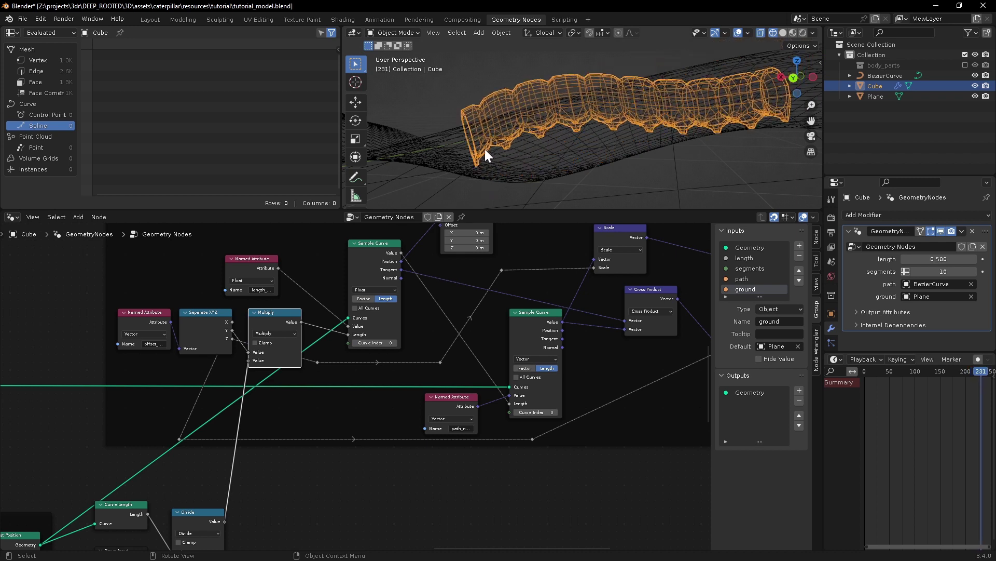
alt+scroll(441, 156, down, 2)
alt+scroll(437, 161, up, 8)
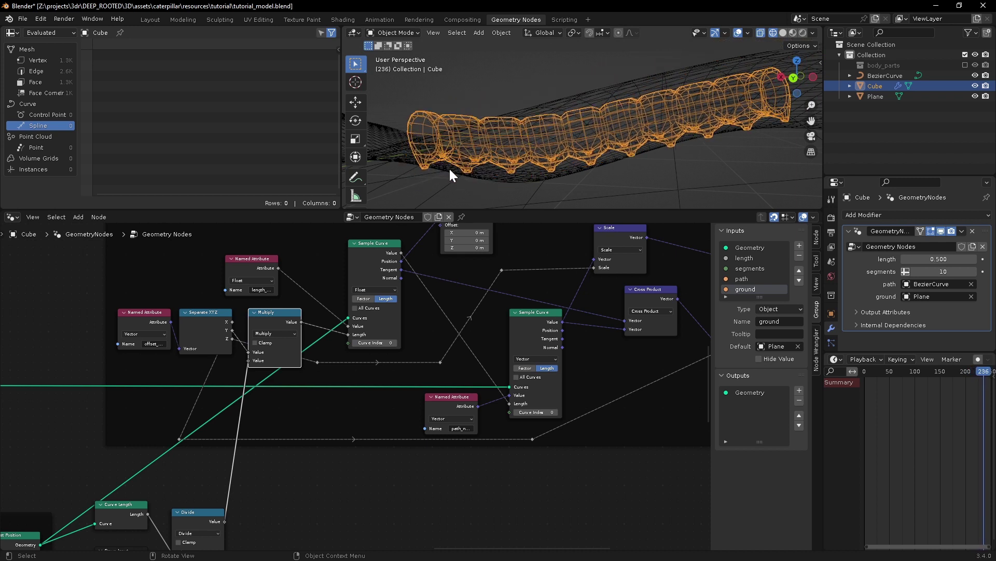
alt+scroll(492, 161, up, 9)
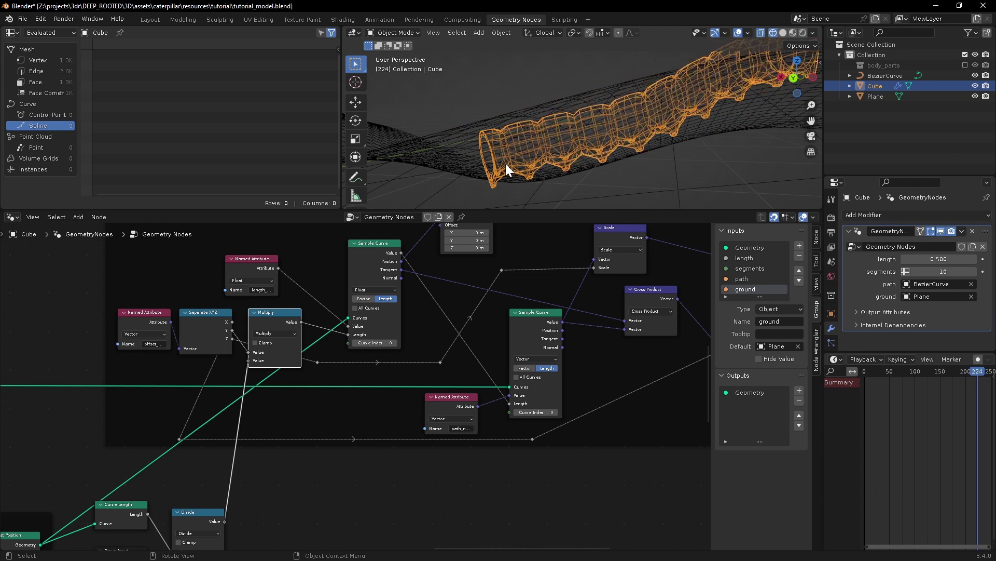
scroll(362, 488, down, 4)
middle_drag(582, 124, 618, 90)
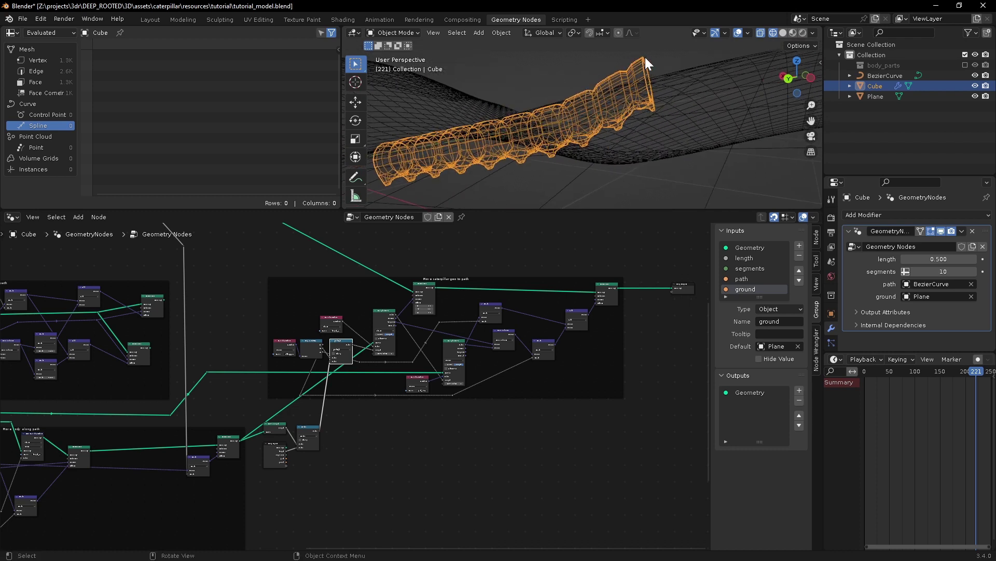
middle_drag(562, 130, 533, 157)
Step: Move the Collection Info, Value, Divide, Subtract and Group Input nodes farther from Instance on Points to make room between them
middle_drag(222, 267, 538, 387)
scroll(468, 343, up, 8)
shift+middle_drag(468, 343, 425, 391)
scroll(348, 372, up, 2)
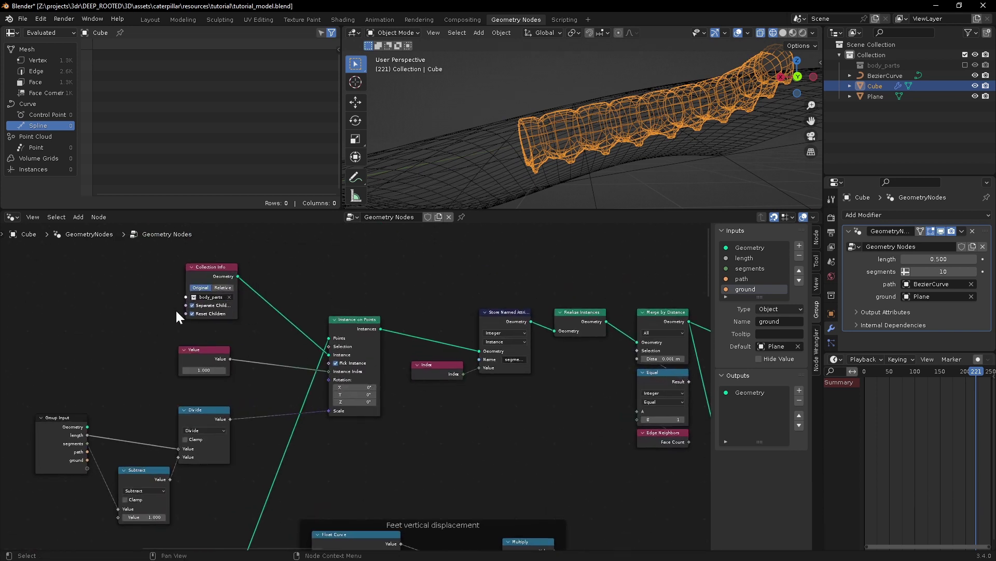
middle_drag(223, 341, 318, 333)
scroll(318, 334, down, 1)
drag(122, 290, 318, 498)
drag(302, 272, 187, 278)
shift+middle_drag(319, 341, 245, 307)
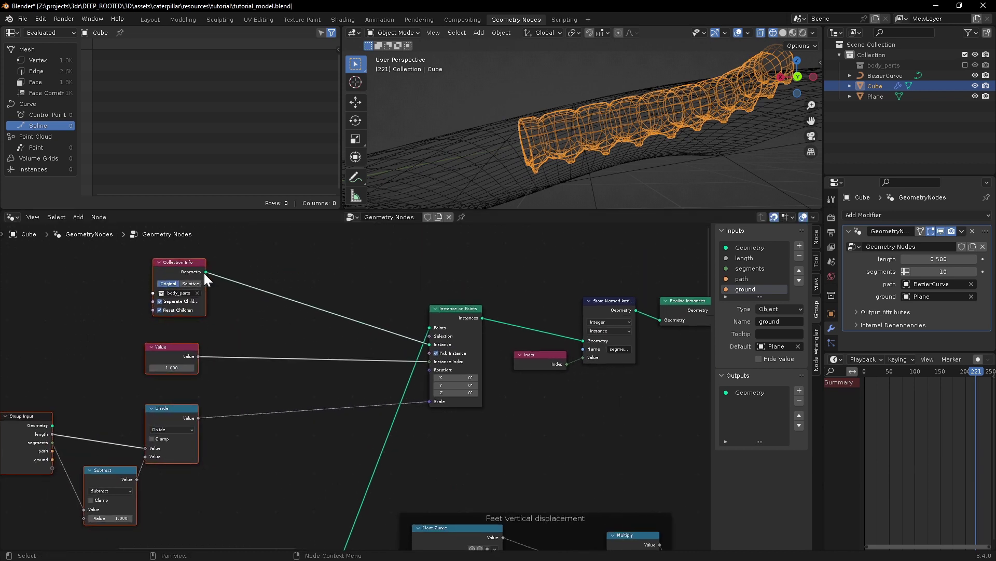
Step: Duplicate the Store Named Attribute node between Collection Info and Instance on Points and set its data type to Vector
click(279, 325)
click(612, 303)
key(shift+d)
click(340, 288)
middle_drag(347, 312, 395, 298)
scroll(382, 285, up, 1)
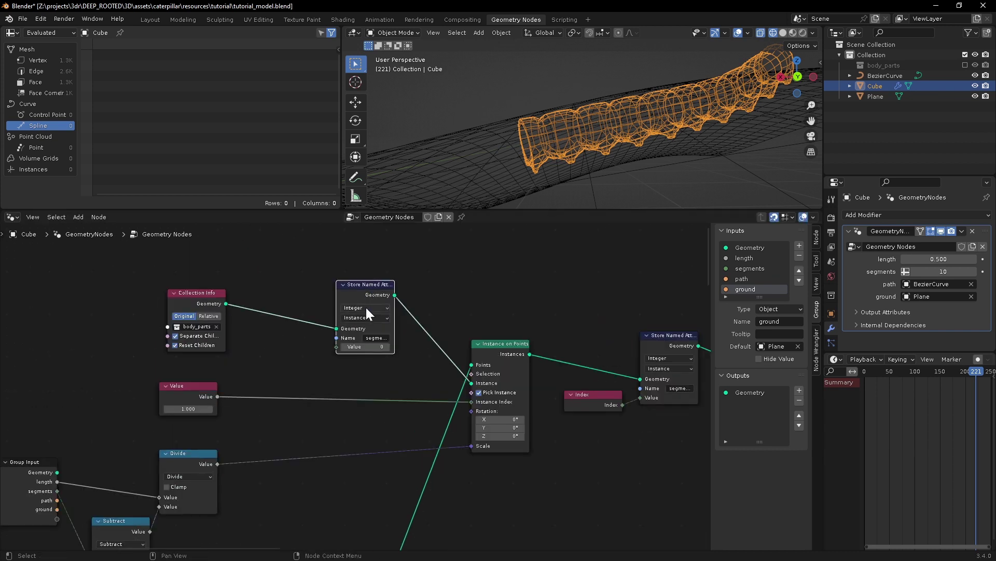
click(366, 308)
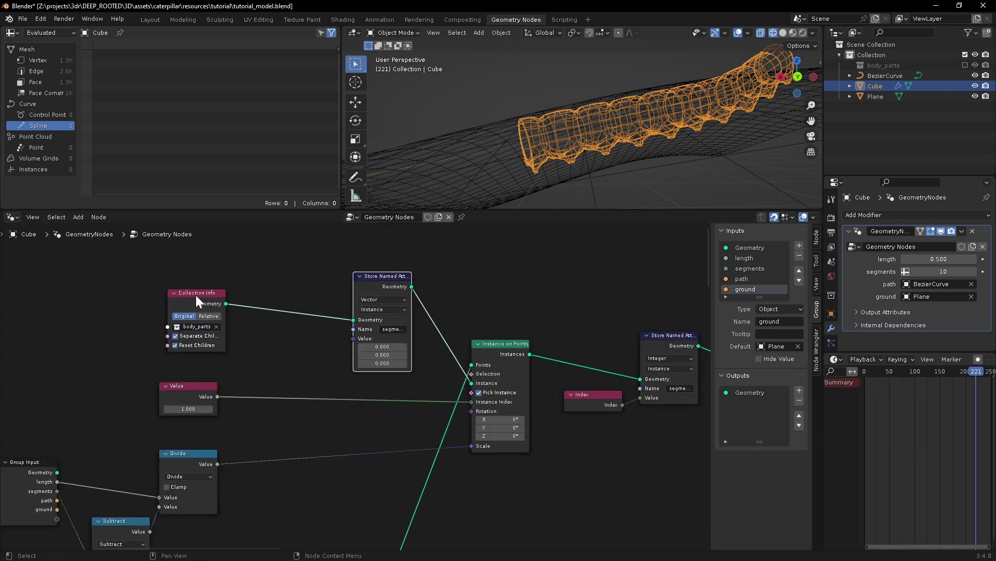
Step: Feed a new Position node into the duplicated Store Named Attribute's Value and name the attribute orig_pos
drag(196, 295, 191, 254)
click(291, 303)
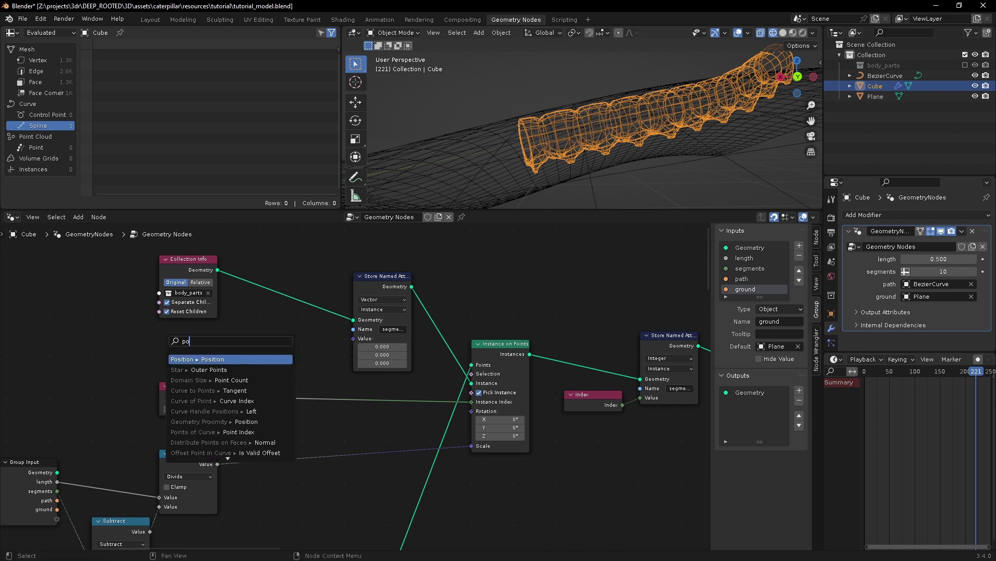
key(Return)
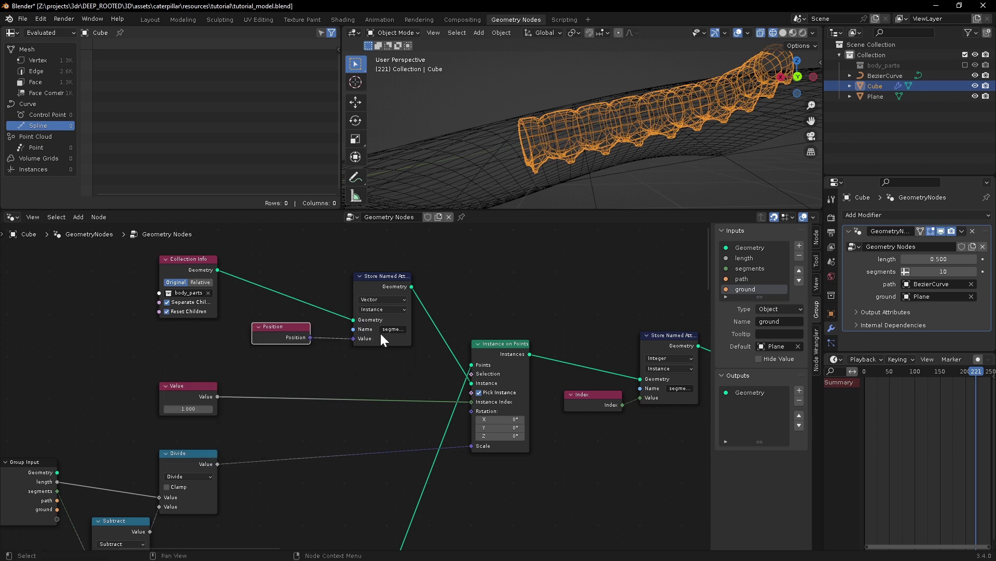
click(393, 329)
text(orig_pos)
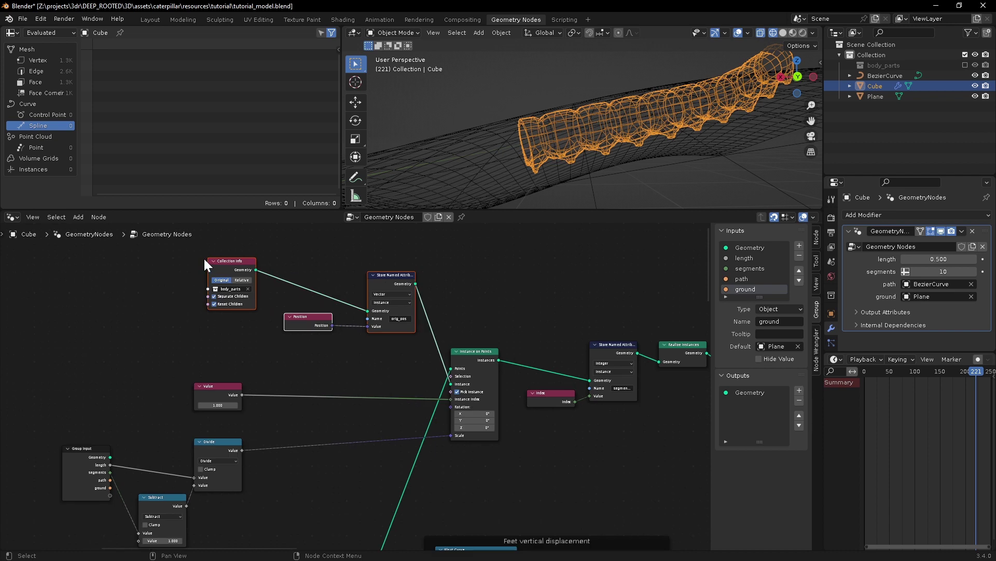
Step: Space out the Collection Info and Position nodes and multiply Position by the Divide output before storing it as orig_pos
click(180, 251)
drag(223, 259, 187, 239)
drag(304, 315, 192, 300)
middle_drag(302, 406, 300, 363)
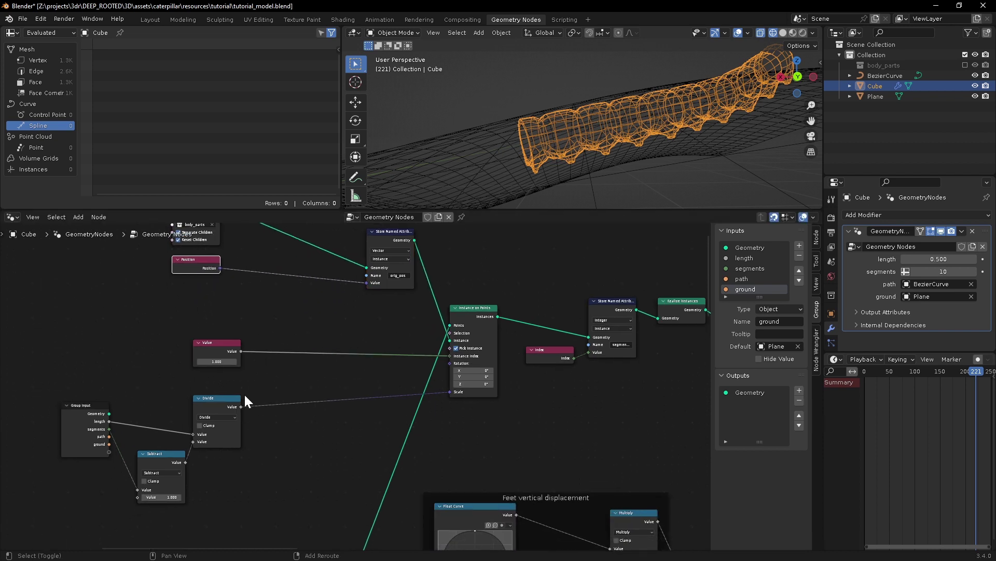
drag(220, 268, 290, 298)
text(mul)
key(Return)
click(289, 298)
drag(241, 407, 289, 323)
drag(338, 296, 360, 281)
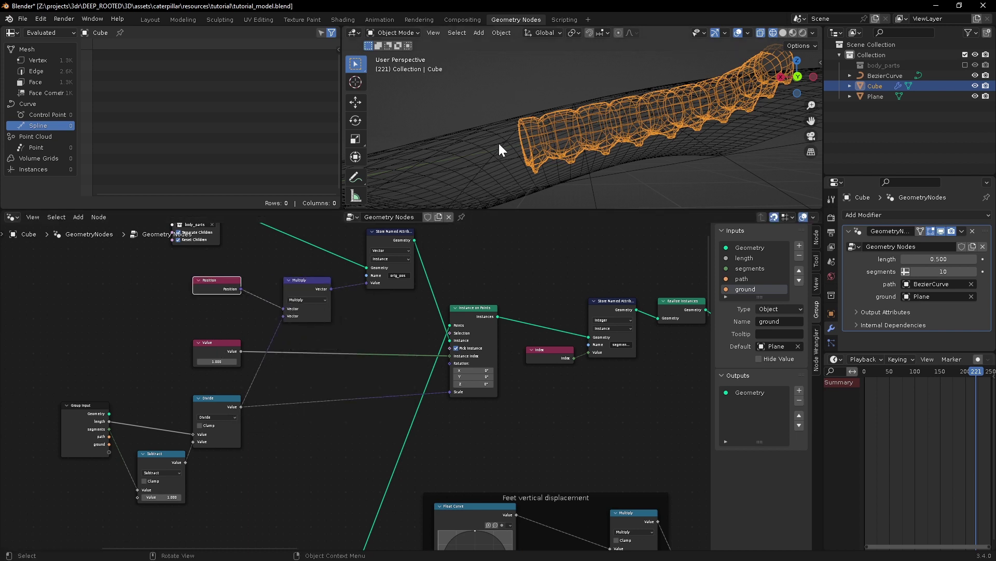
Step: Move the Group Output farther along and insert a duplicate of the last Set Position node, without offset, in front of it
middle_drag(498, 142, 522, 149)
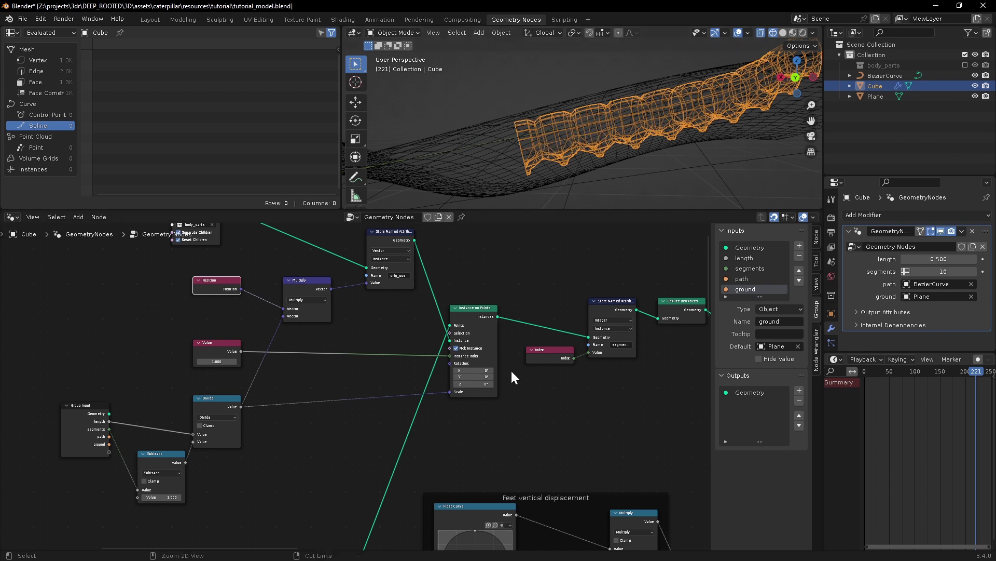
scroll(519, 378, down, 3)
middle_drag(606, 461, 269, 410)
middle_drag(638, 441, 156, 327)
drag(488, 338, 677, 340)
scroll(677, 340, up, 4)
click(114, 316)
key(shift+d)
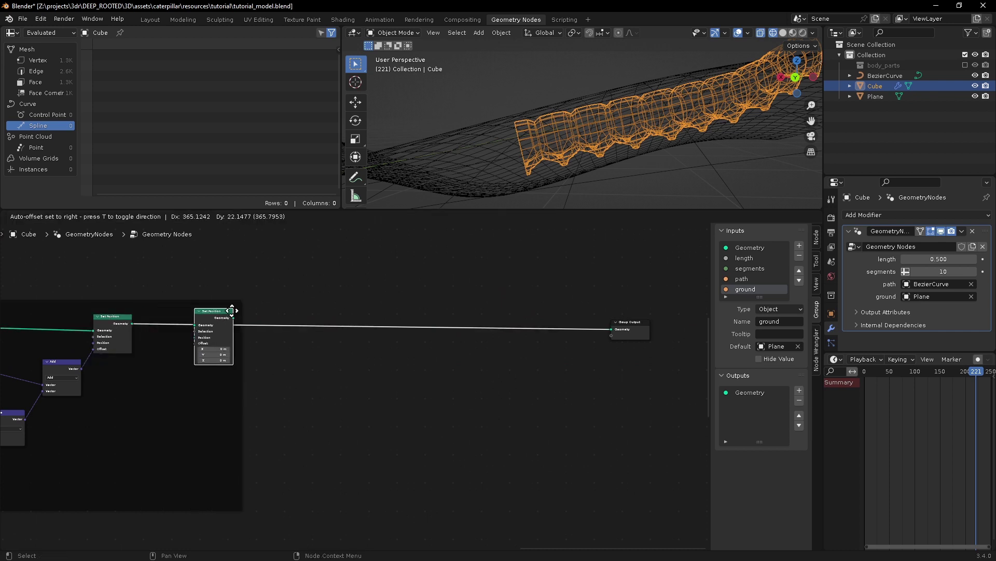
click(287, 319)
drag(287, 319, 450, 319)
middle_drag(439, 350, 547, 319)
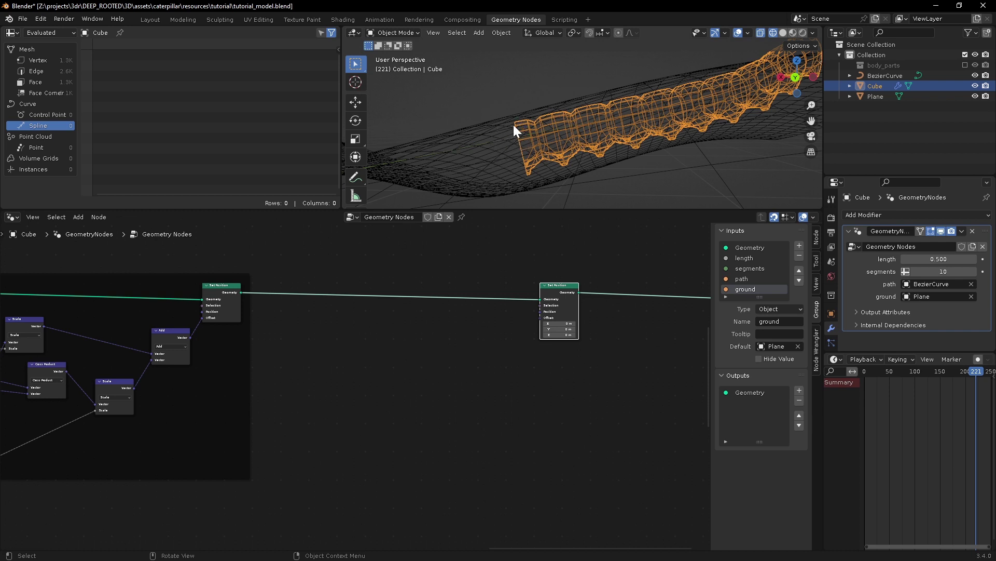
Step: Add a Named Attribute node near the new Set Position, set it to Vector and read the offset_pos attribute
click(503, 337)
middle_drag(373, 379, 385, 355)
key(shift+a)
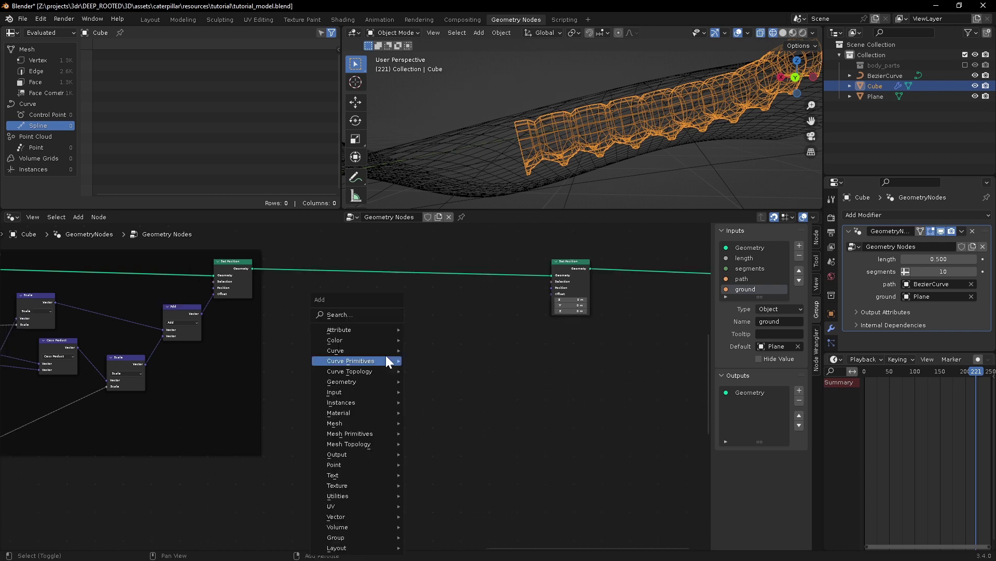
click(347, 314)
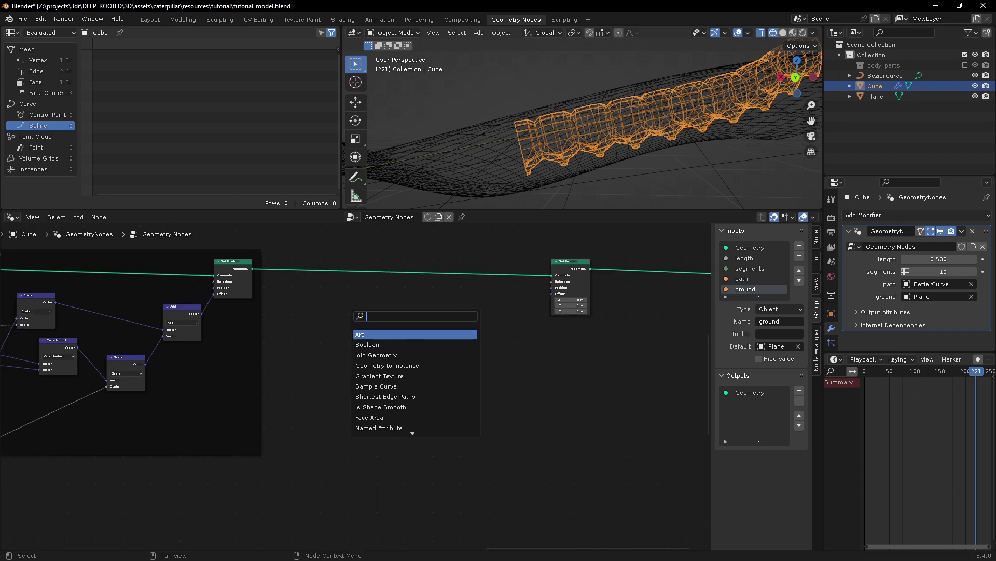
text(nam)
key(Return)
click(369, 323)
click(366, 322)
click(360, 340)
click(365, 331)
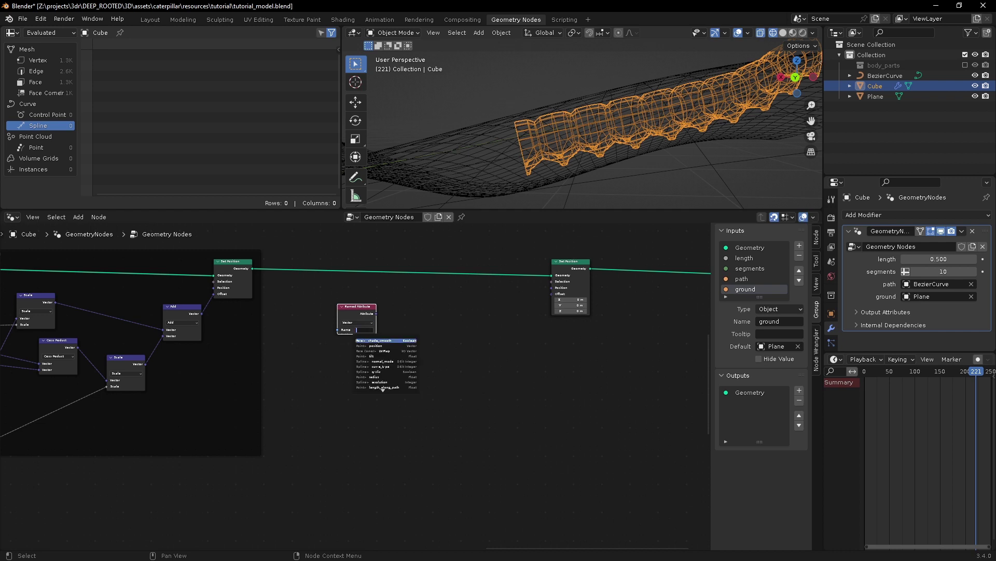
text(offset_...)
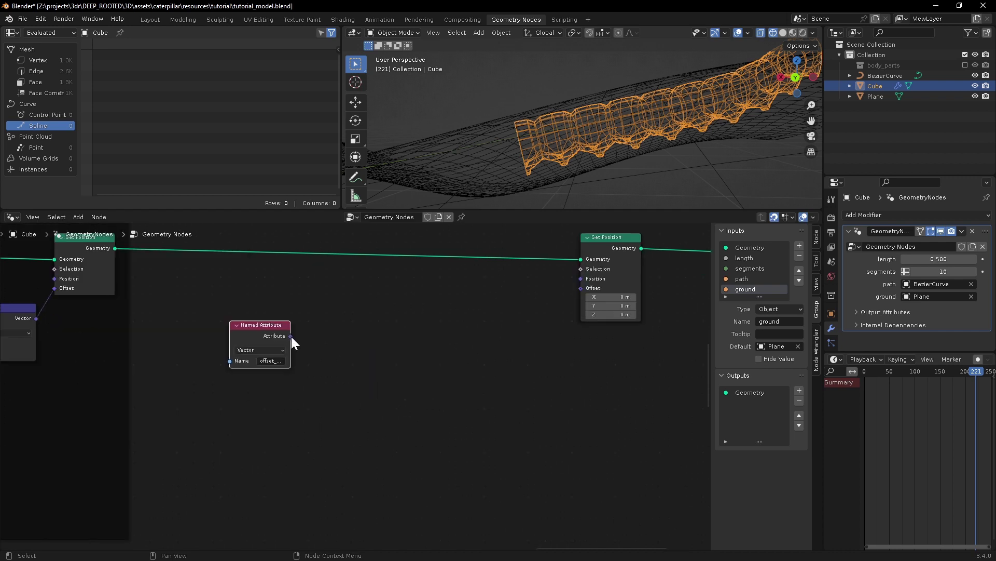
Step: Add a Separate XYZ node fed by the new Named Attribute's output and place it beside that node
drag(291, 336, 330, 362)
text(s)
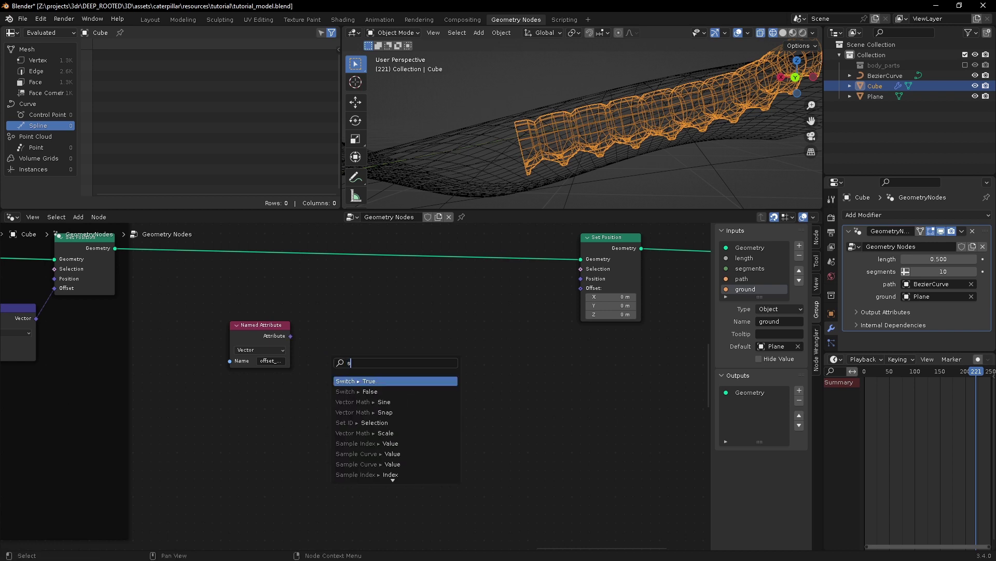
text(ep)
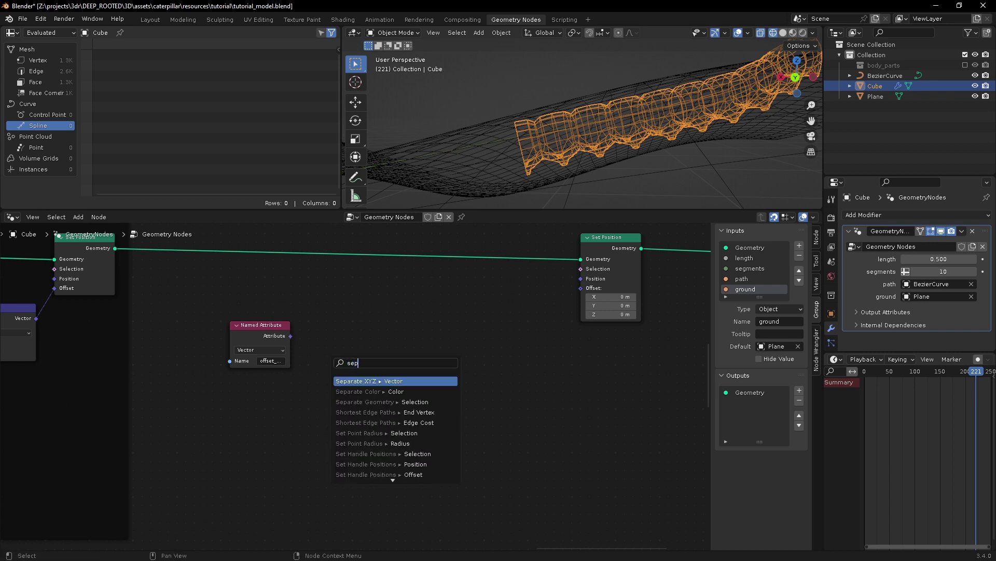
key(Return)
click(350, 366)
shift+middle_drag(356, 376, 327, 346)
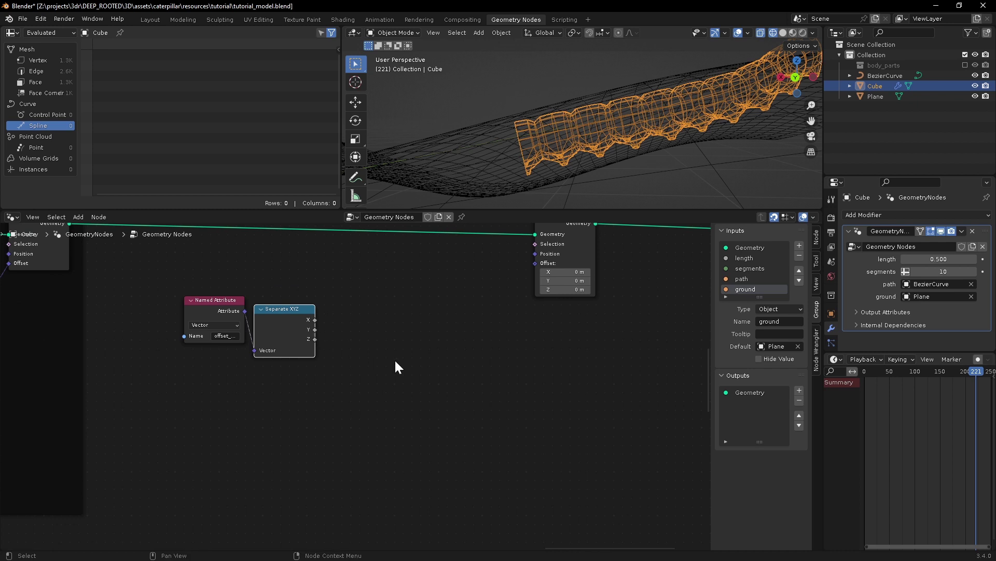
Step: Feed the separated offset coordinate into a new Float Less Than comparison and place it beside the Separate XYZ node
middle_drag(537, 203, 686, 104)
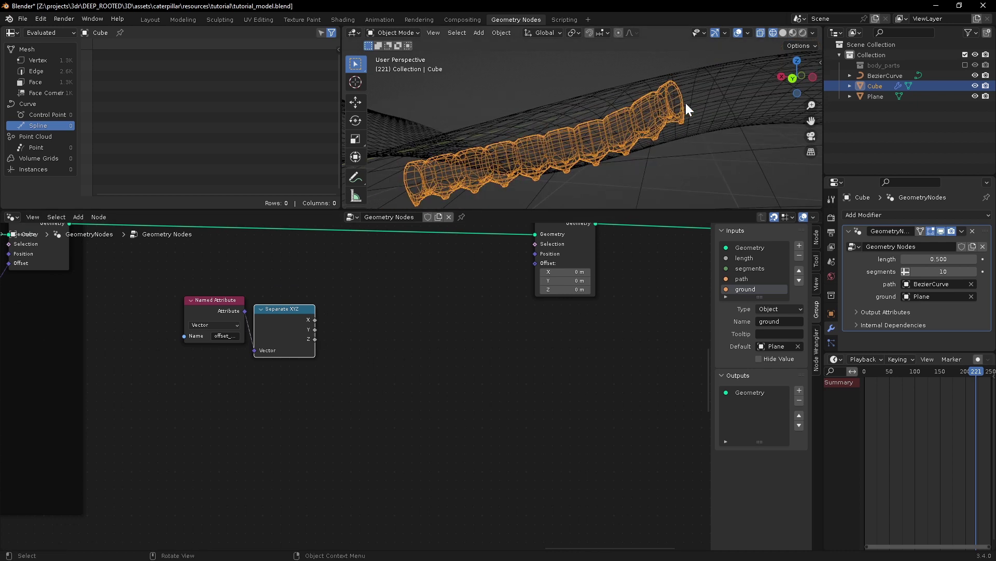
drag(315, 338, 353, 347)
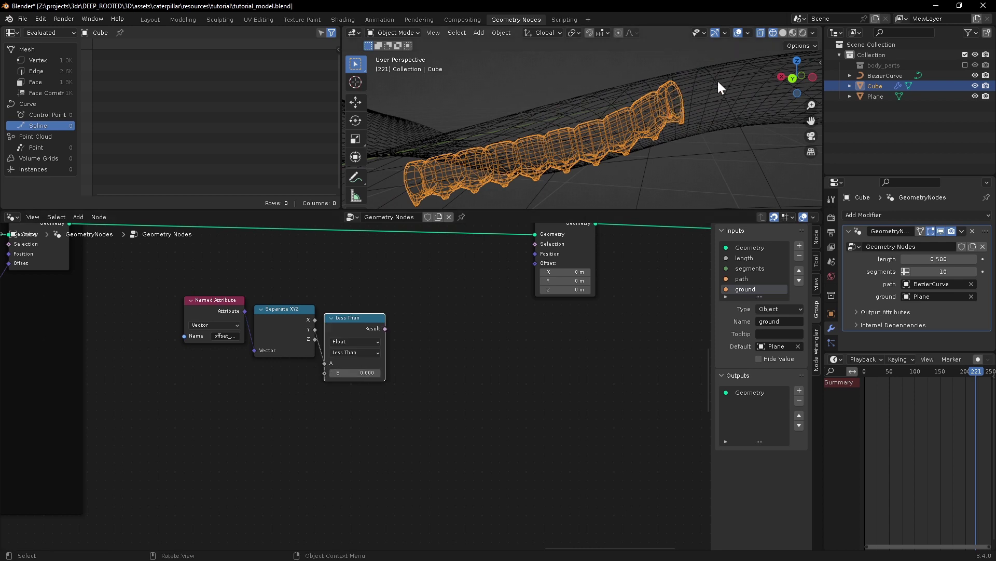
drag(248, 250, 252, 251)
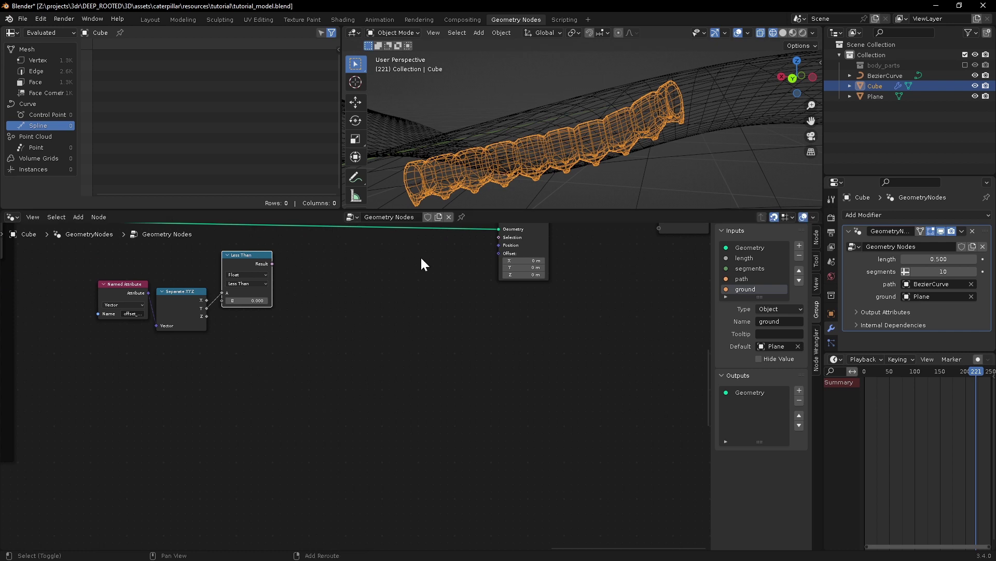
middle_drag(422, 265, 365, 318)
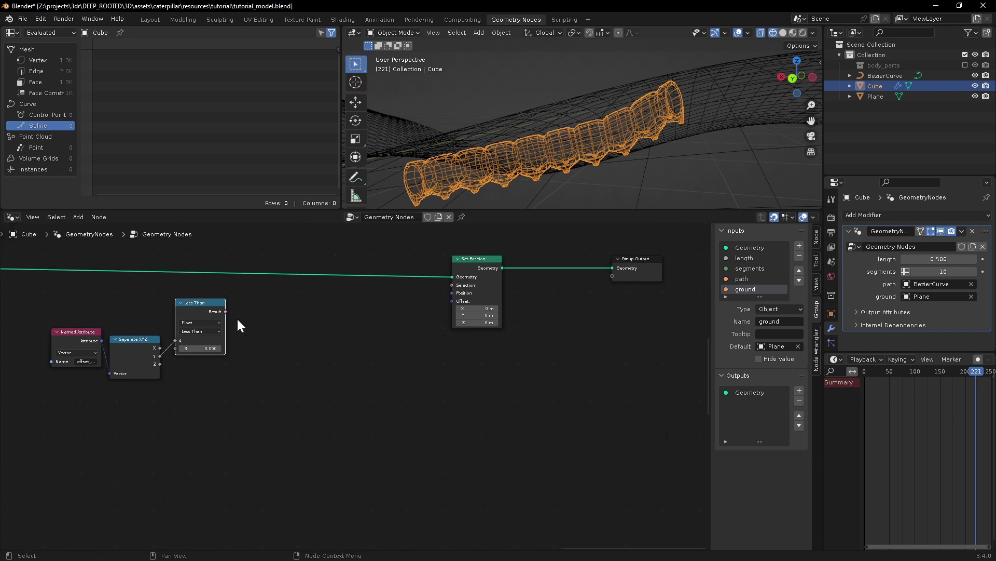
Step: Use the Less Than result as the last Set Position node's selection and nudge the offset_pos Named Attribute node
drag(227, 310, 452, 284)
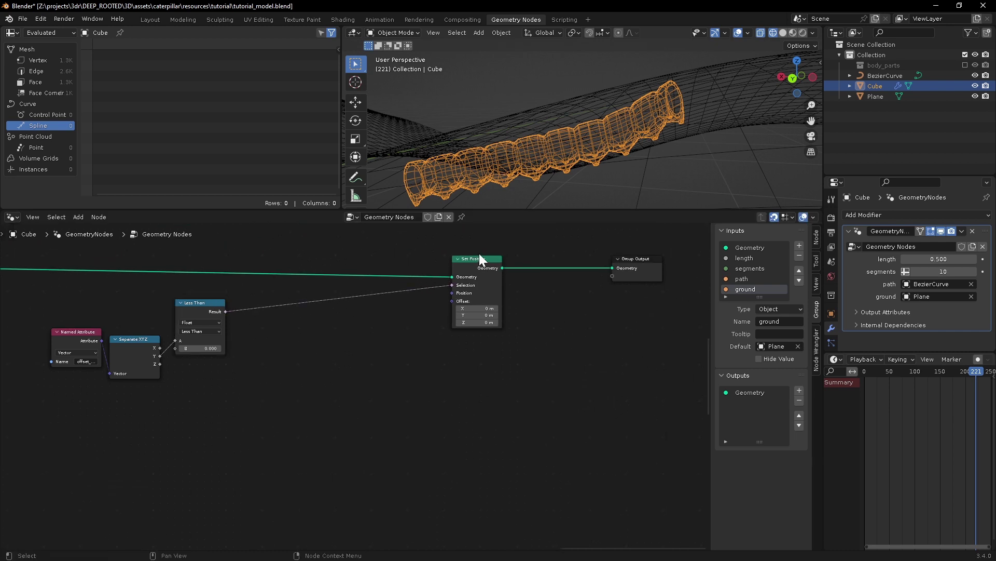
middle_drag(79, 351, 142, 332)
mouse_move(135, 314)
mouse_down()
mouse_move(127, 333)
mouse_move(132, 322)
mouse_up()
middle_drag(205, 387, 204, 386)
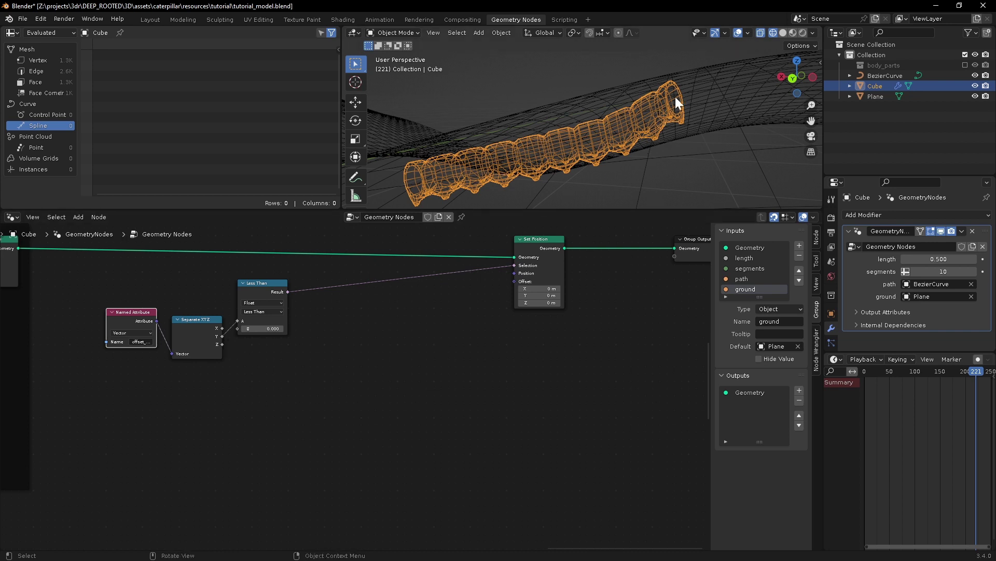
Step: Add a vector Scale node fed by the path Sample Curve's Tangent output and place it below the Less Than node
middle_drag(336, 375, 440, 343)
ctrl+middle_drag(440, 343, 573, 392)
ctrl+middle_drag(271, 445, 256, 406)
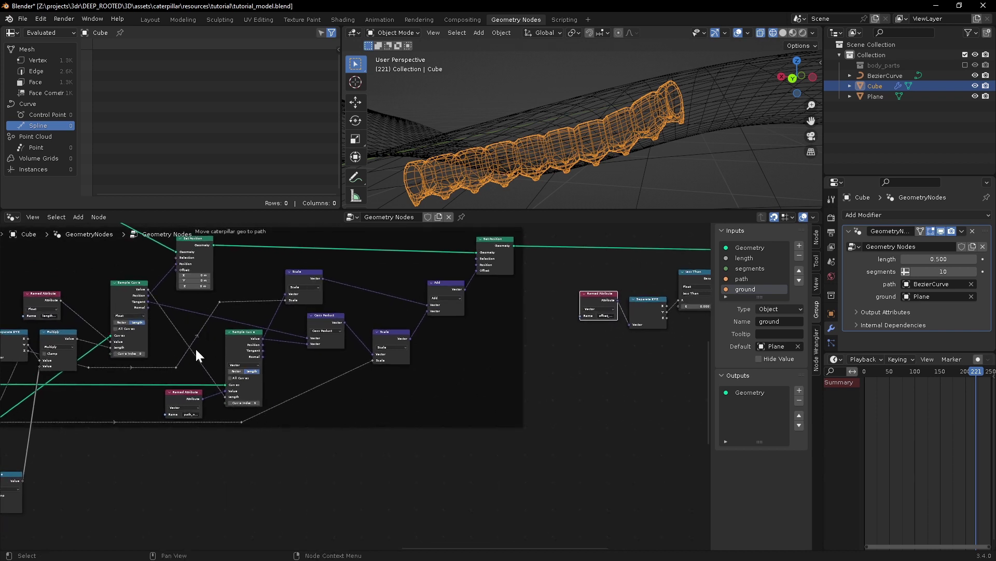
ctrl+middle_drag(248, 372, 205, 321)
middle_drag(174, 289, 84, 287)
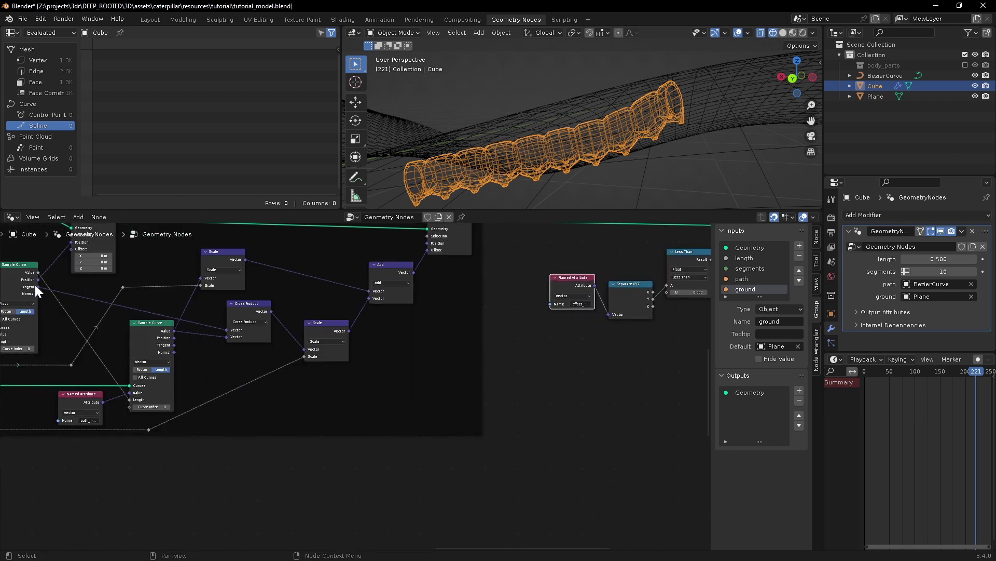
drag(37, 285, 658, 360)
text(sc)
key(Return)
click(694, 367)
middle_drag(613, 363, 377, 373)
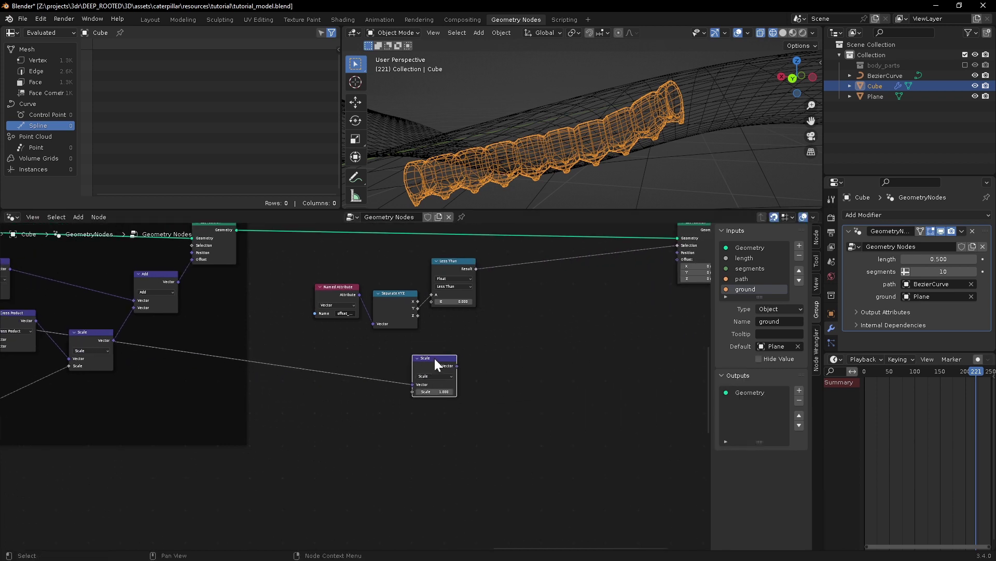
drag(435, 358, 505, 346)
Step: Feed the separated Y offset into the new Scale node's factor and its vector into the last Set Position's offset, repositioning the Scale node
drag(418, 309, 483, 379)
middle_drag(483, 379, 363, 356)
drag(363, 356, 512, 262)
middle_drag(667, 90, 653, 111)
drag(389, 319, 366, 295)
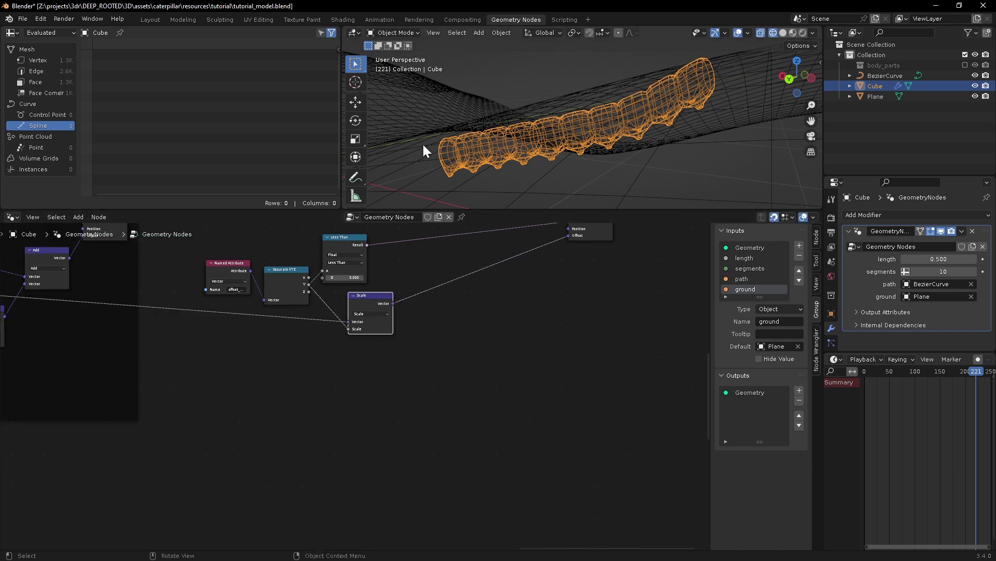
middle_drag(424, 146, 552, 133)
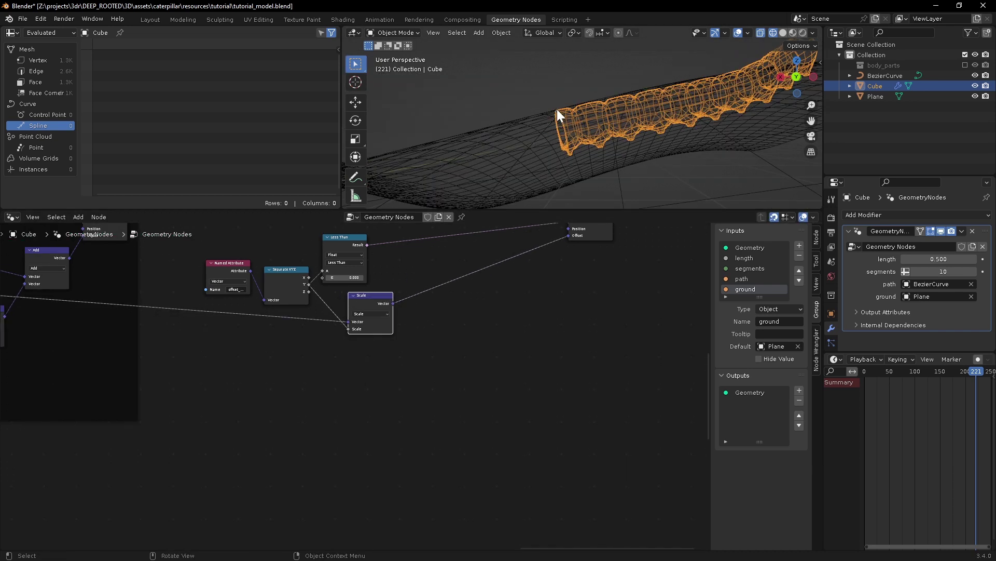
key(ctrl+z)
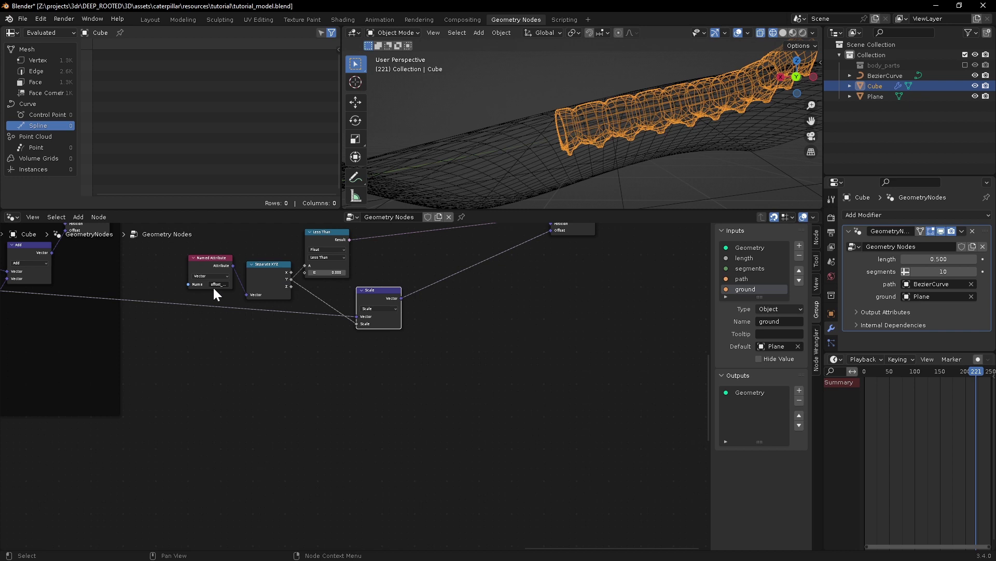
middle_drag(504, 319, 480, 351)
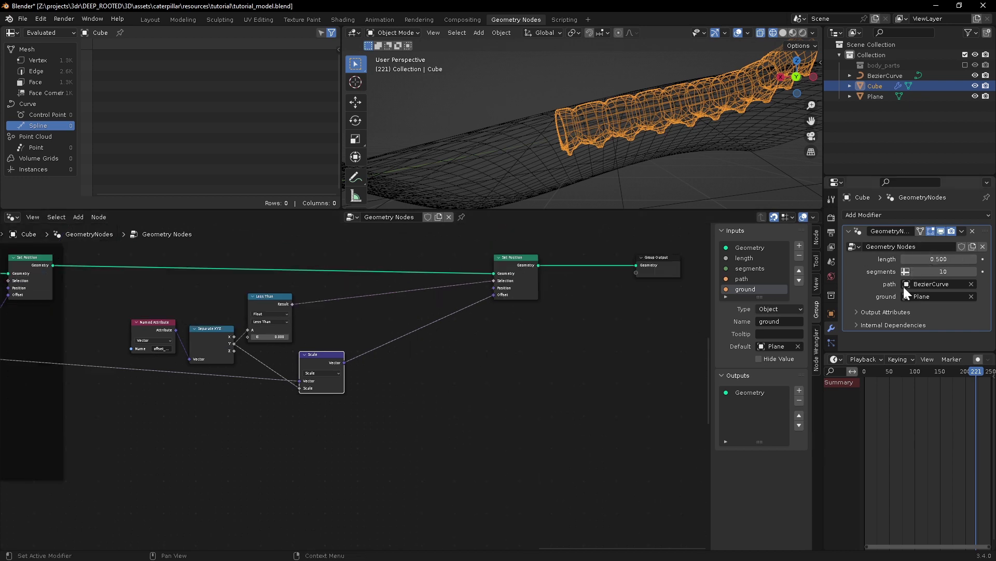
Step: Feed the separated Y offset into a new Float Greater Than comparison placed below the Scale node
middle_drag(283, 420, 294, 397)
scroll(283, 369, up, 3)
drag(234, 308, 320, 429)
text(grea)
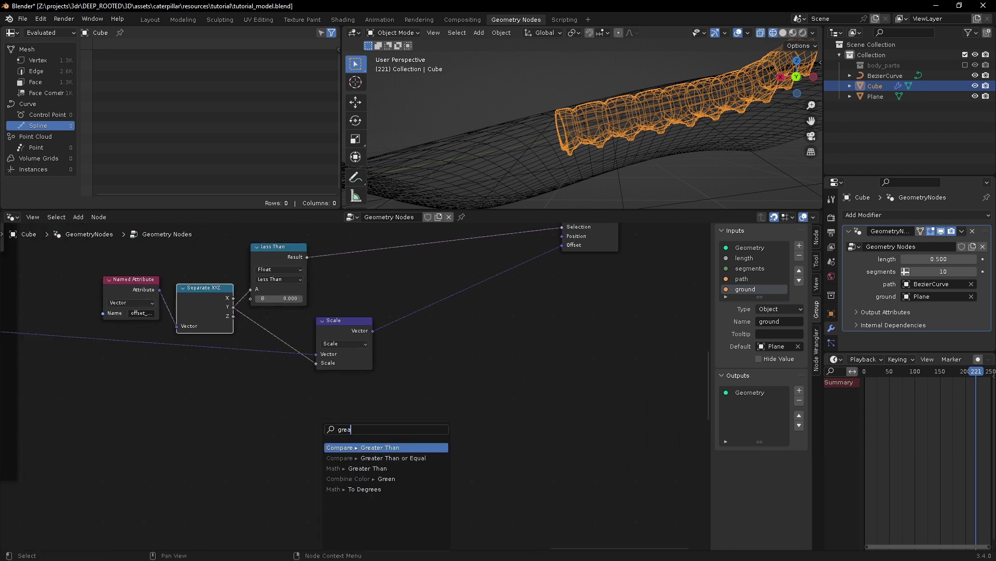
key(Return)
Step: Add a Group Input node beside the Greater Than node and use its length as the comparison's B value
drag(234, 307, 236, 311)
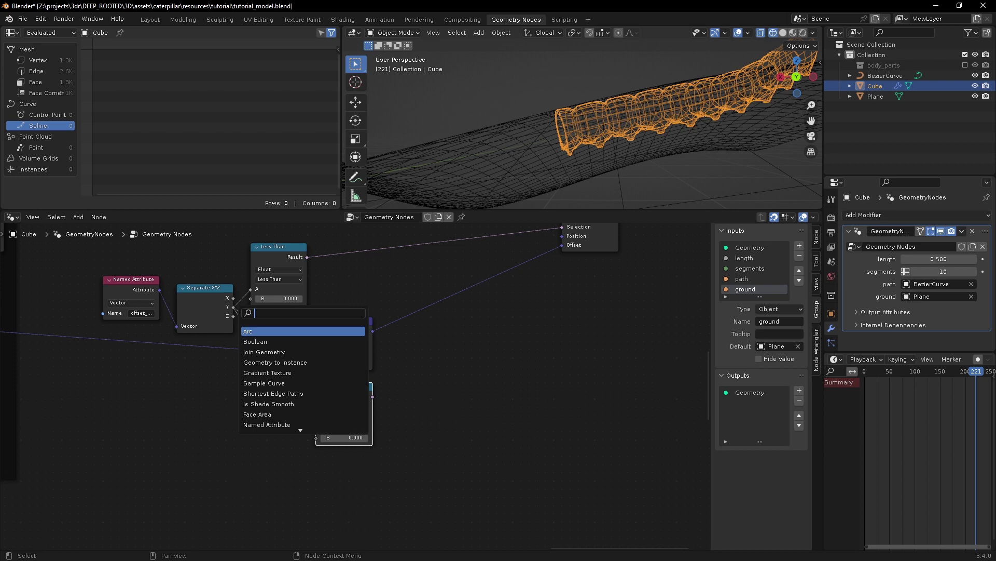
text(grou)
key(Return)
click(259, 414)
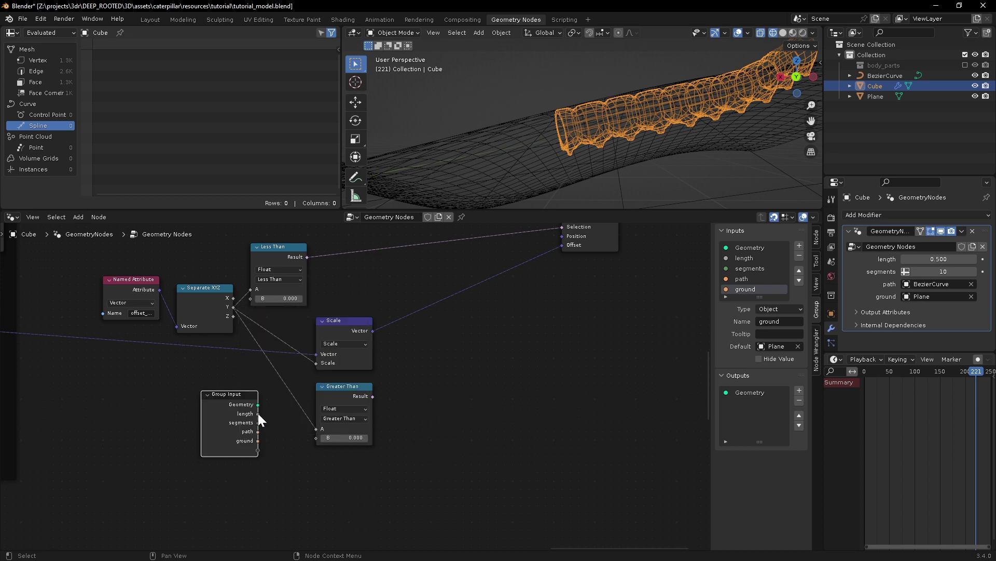
drag(260, 414, 316, 437)
Step: Move the Group Output farther along and insert a duplicate of the last Set Position node in front of it
drag(551, 260, 669, 263)
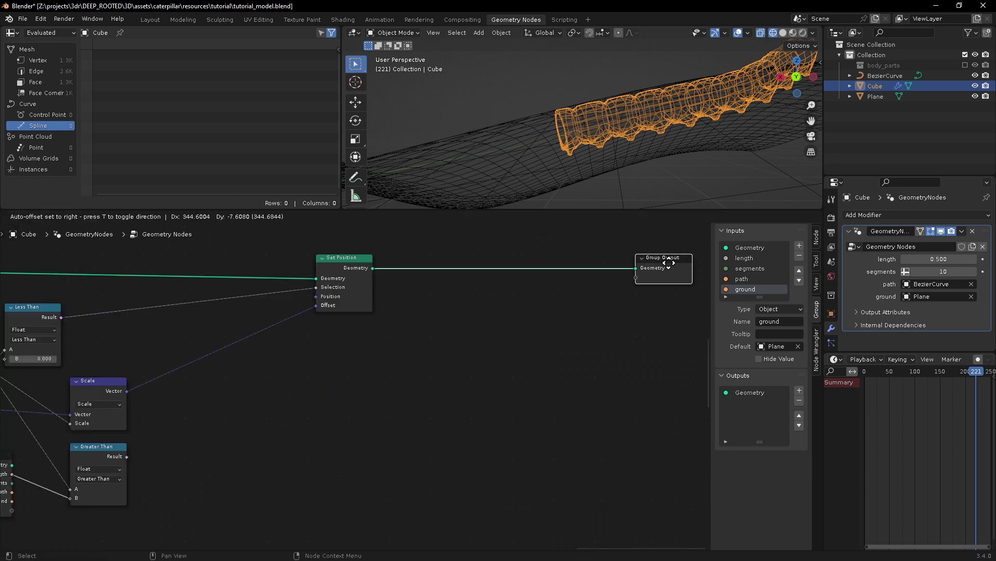
click(354, 262)
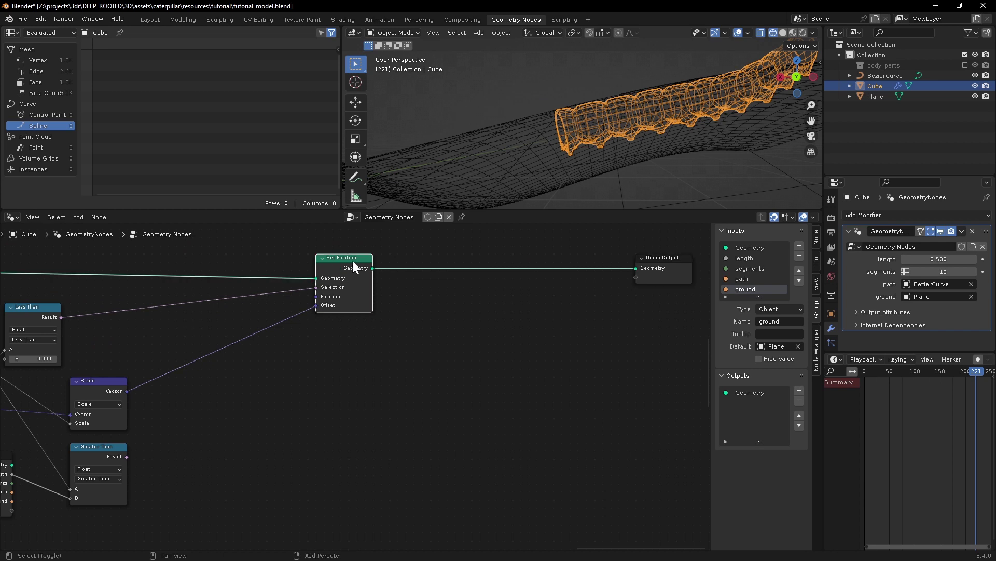
key(shift+d)
click(502, 258)
Step: Use the Greater Than result as the selection of the duplicated Set Position node
middle_drag(127, 457, 182, 430)
drag(182, 430, 526, 260)
key(Home)
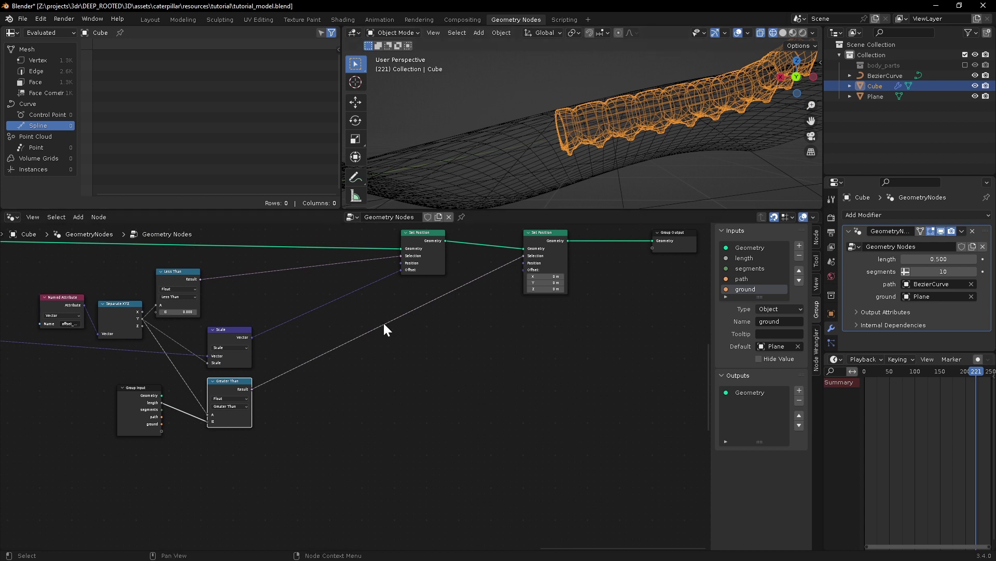
Step: Duplicate the offset_pos Named Attribute node below the Greater Than node and make the copy read orig_pos
click(61, 302)
key(shift+d)
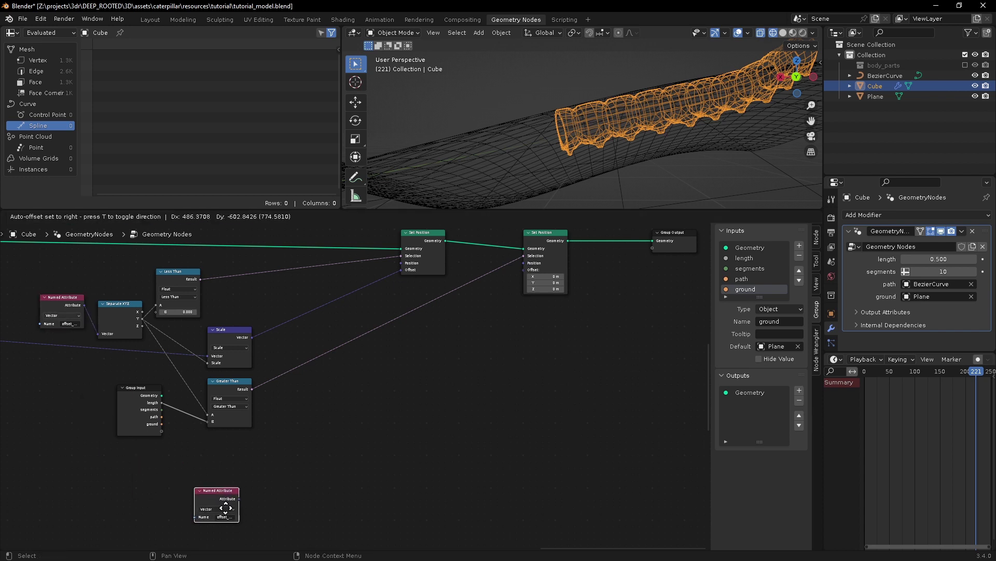
click(233, 504)
scroll(253, 498, up, 1)
middle_drag(253, 498, 320, 378)
scroll(322, 378, up, 2)
click(270, 369)
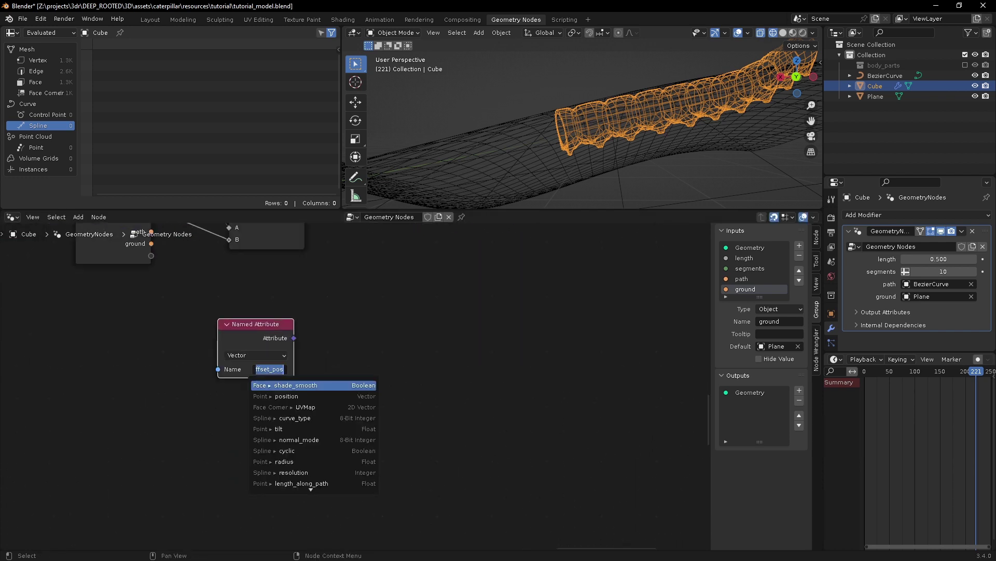
text(orig_pos)
key(Return)
Step: Duplicate the Separate XYZ node beside the orig_pos Named Attribute and feed it that attribute
scroll(263, 391, down, 4)
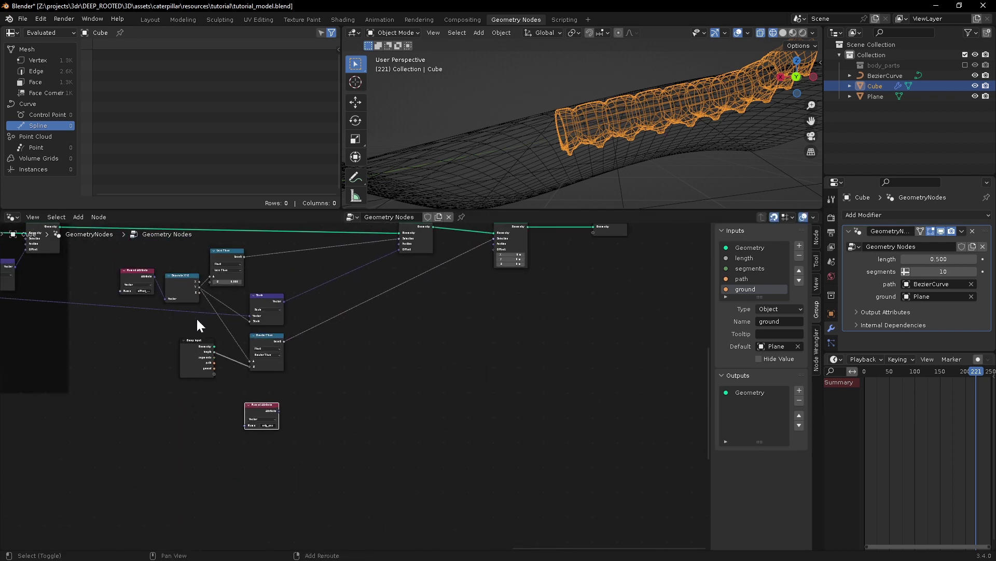
key(shift+d)
click(307, 401)
drag(279, 411, 291, 413)
Step: Add two reroute points to the tangent link and place them so it runs beneath the path frame
scroll(222, 468, up, 1)
middle_drag(222, 470, 318, 404)
middle_drag(139, 357, 369, 352)
shift+right_drag(251, 295, 258, 313)
key(g)
click(234, 459)
middle_drag(226, 461, 418, 410)
scroll(418, 410, down, 5)
shift+right_drag(420, 397, 416, 402)
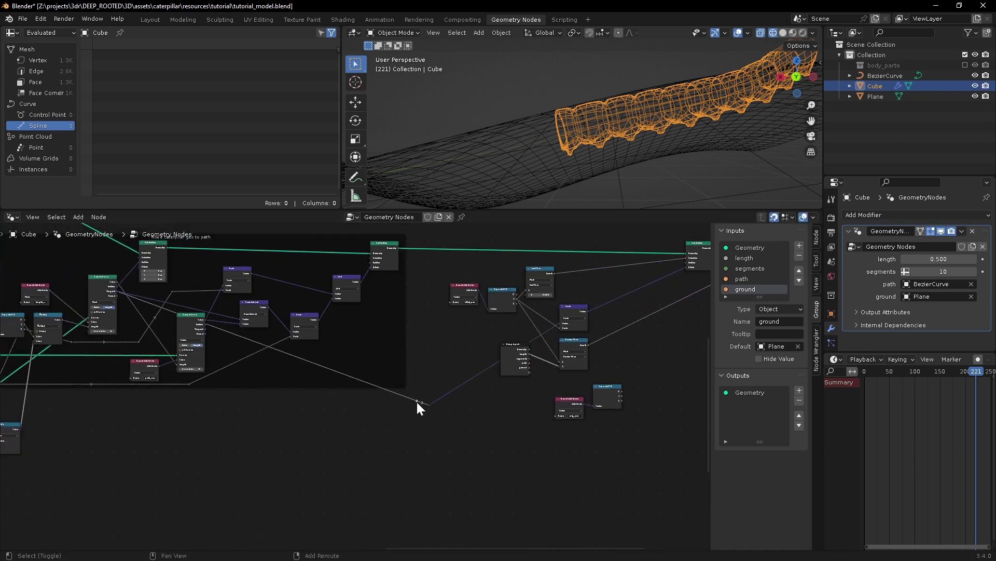
key(g)
click(201, 408)
Step: Move the orig_pos Named Attribute and its Separate XYZ node lower to make room for another node
middle_drag(535, 388, 280, 359)
mouse_move(280, 358)
ctrl+middle_down()
mouse_move(281, 332)
mouse_move(275, 368)
ctrl+middle_up()
drag(316, 387, 419, 457)
drag(383, 390, 383, 441)
Step: Add a second vector Scale node fed by the rerouted tangent and place it near the orig_pos Separate XYZ node
drag(92, 417, 463, 365)
text(sc)
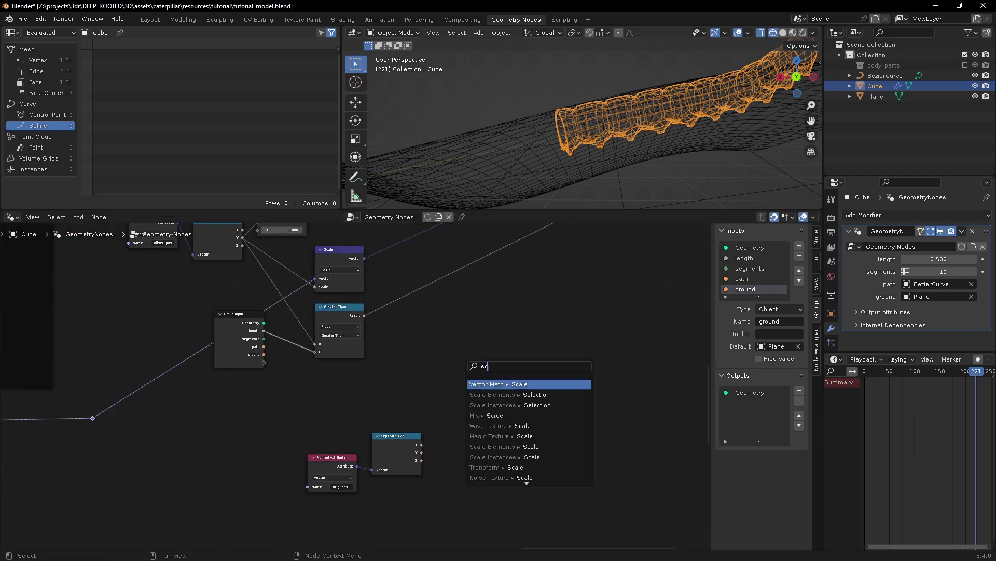
text(a)
key(Return)
click(498, 371)
Step: Scale the tangent by the separated orig_pos Y value and use the result as the final Set Position node's offset
drag(421, 452, 399, 422)
key(l)
middle_drag(478, 417, 272, 509)
drag(299, 452, 455, 276)
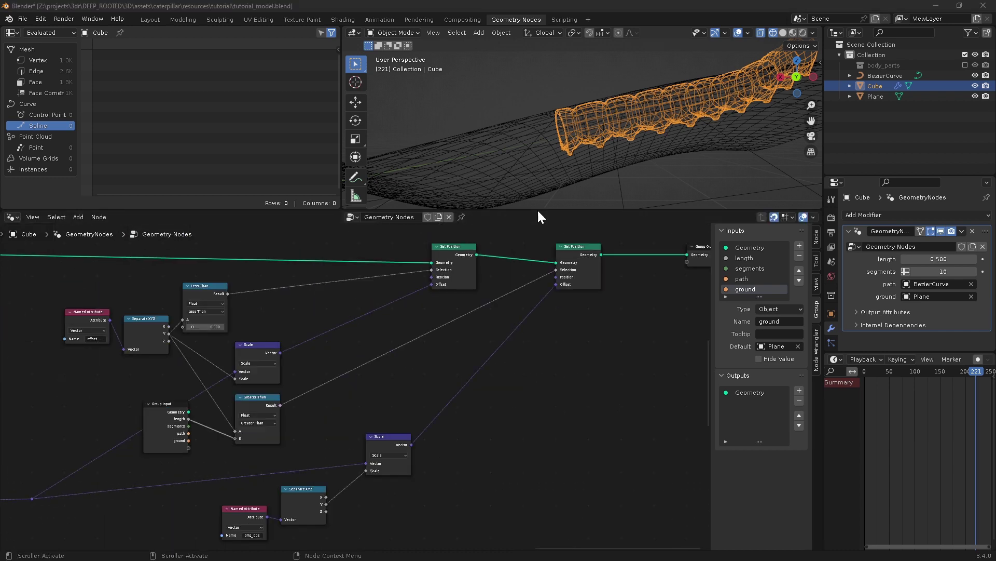
Step: Change the domain of the Store Named Attribute node that writes orig_pos to Point
middle_drag(491, 405, 510, 366)
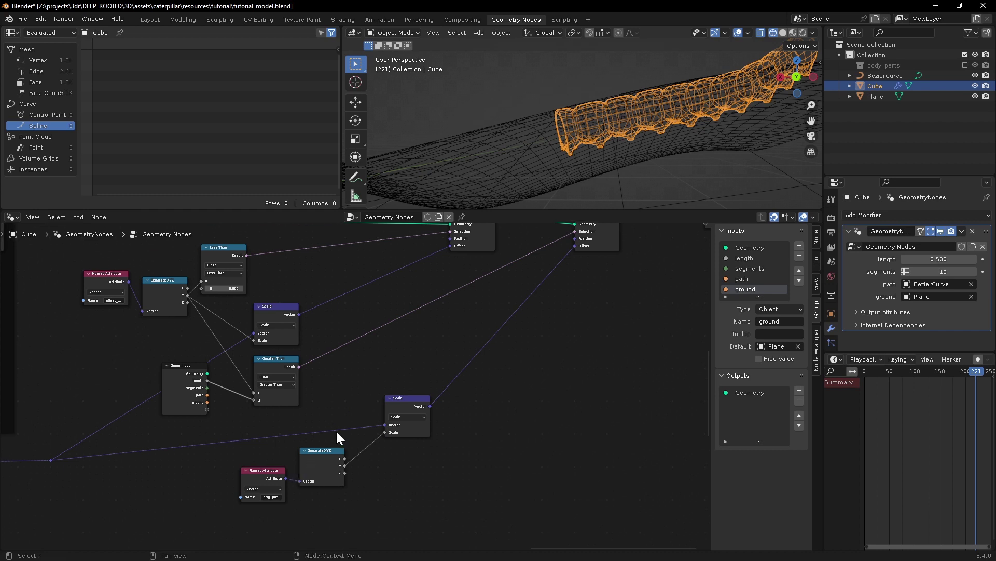
click(261, 475)
key(ctrl+c)
scroll(201, 462, down, 2)
shift+middle_drag(203, 468, 227, 461)
scroll(218, 441, down, 2)
shift+middle_drag(207, 417, 498, 415)
shift+middle_drag(129, 314, 488, 400)
mouse_move(181, 352)
shift+middle_down()
mouse_move(444, 398)
mouse_move(504, 426)
shift+middle_up()
mouse_move(147, 291)
shift+middle_down()
mouse_move(313, 379)
mouse_move(499, 451)
shift+middle_up()
shift+middle_drag(232, 376, 443, 397)
ctrl+middle_drag(443, 397, 448, 280)
shift+middle_drag(506, 312, 275, 360)
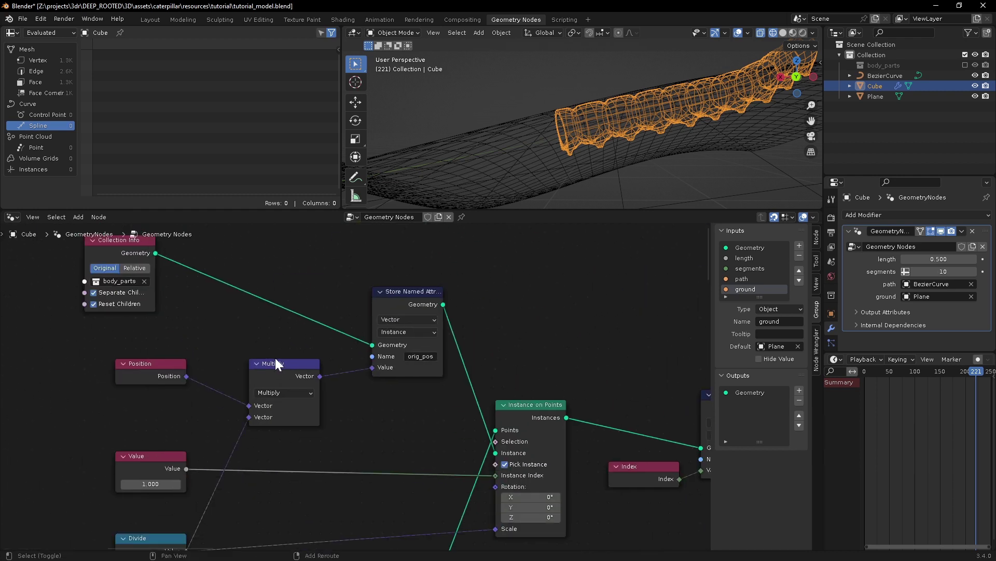
click(407, 333)
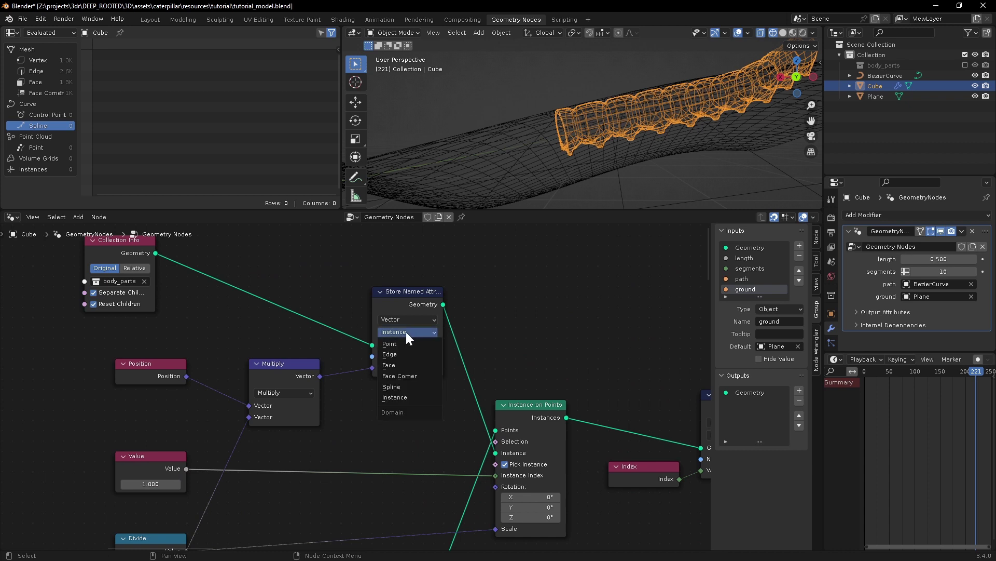
click(400, 344)
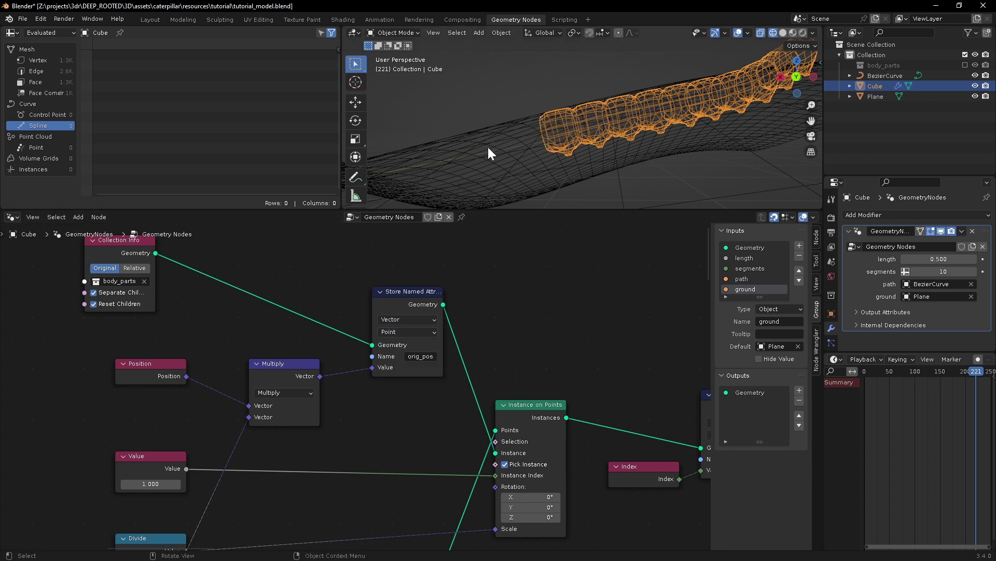
Step: Remove the Value node that drives the Instance on Points node's instance index
middle_drag(574, 151, 600, 148)
key(period)
key(Escape)
key(space)
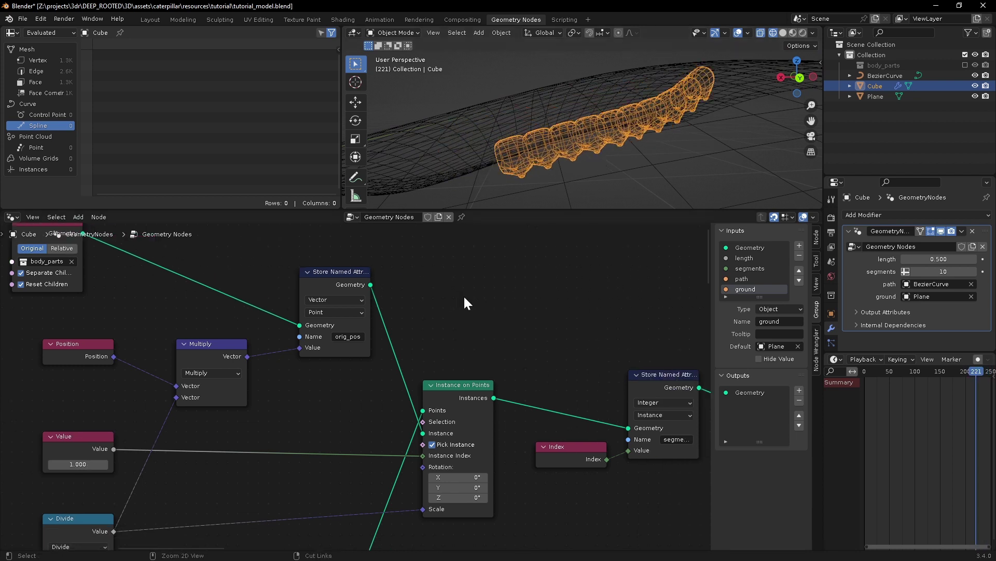
ctrl+middle_drag(465, 297, 487, 366)
middle_drag(487, 366, 494, 333)
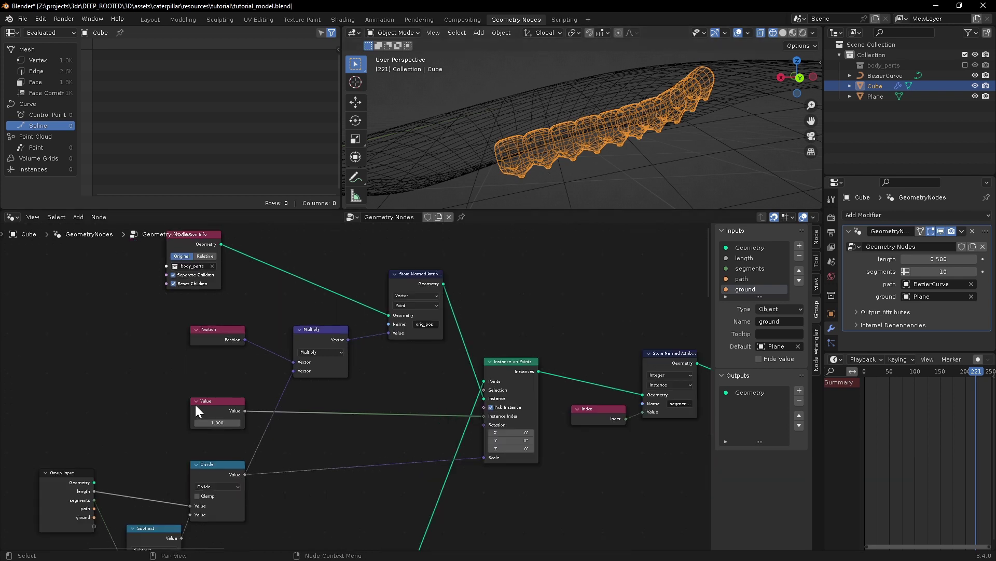
drag(209, 399, 197, 381)
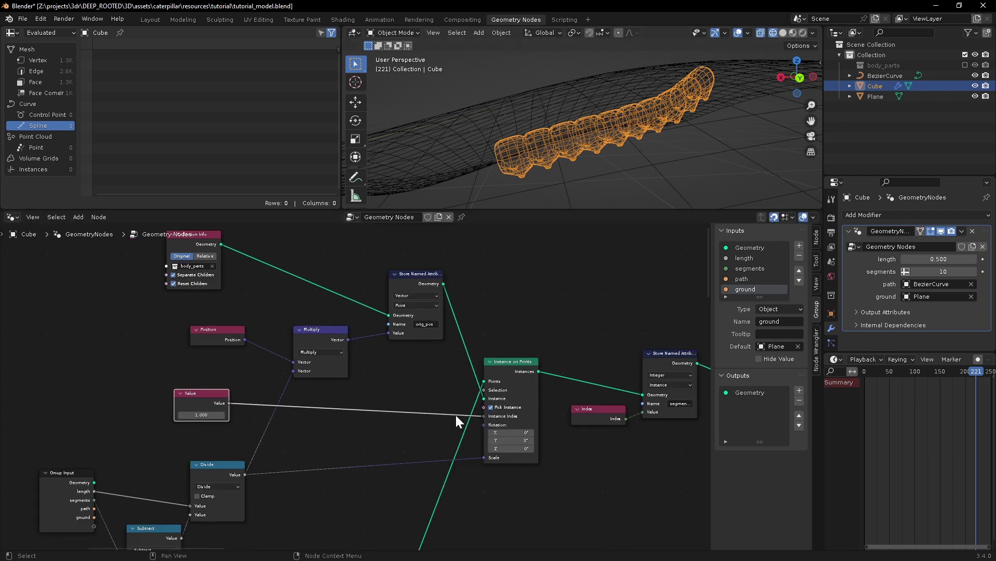
shift+middle_drag(306, 389, 359, 420)
shift+middle_drag(346, 458, 349, 432)
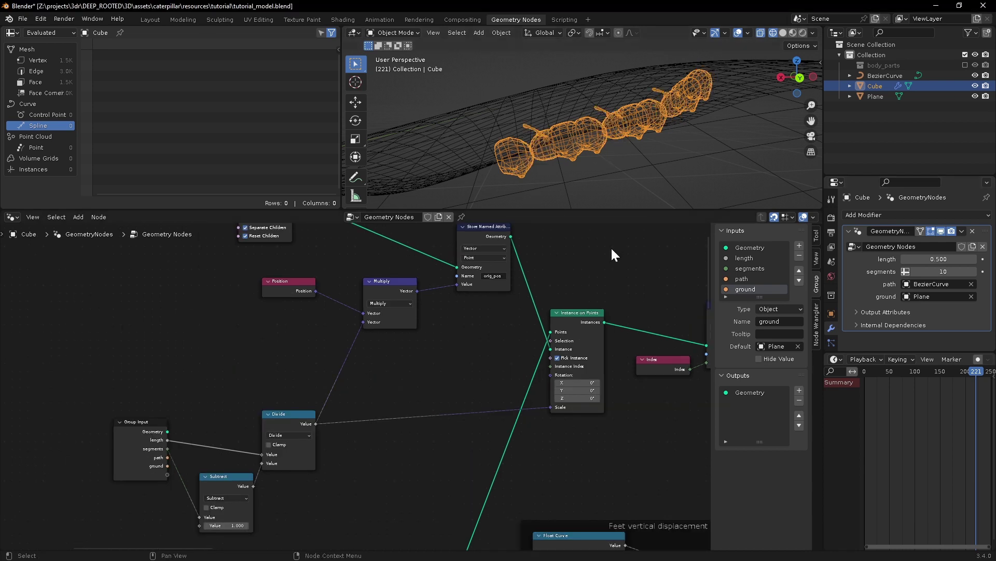
Step: Add an Endpoint Selection node below the Multiply node with start size 1 and end size 0
key(shift+a)
text(end)
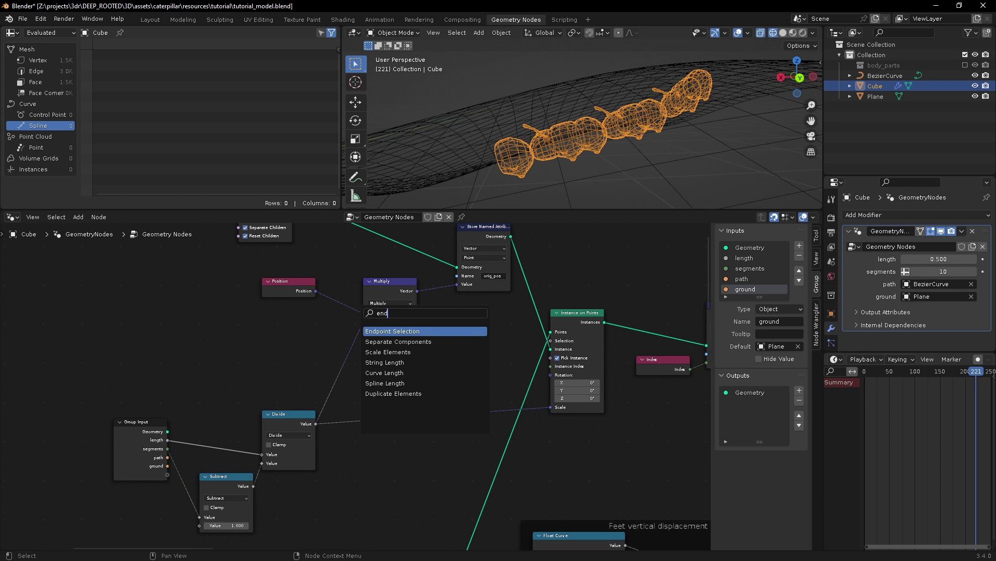
key(Return)
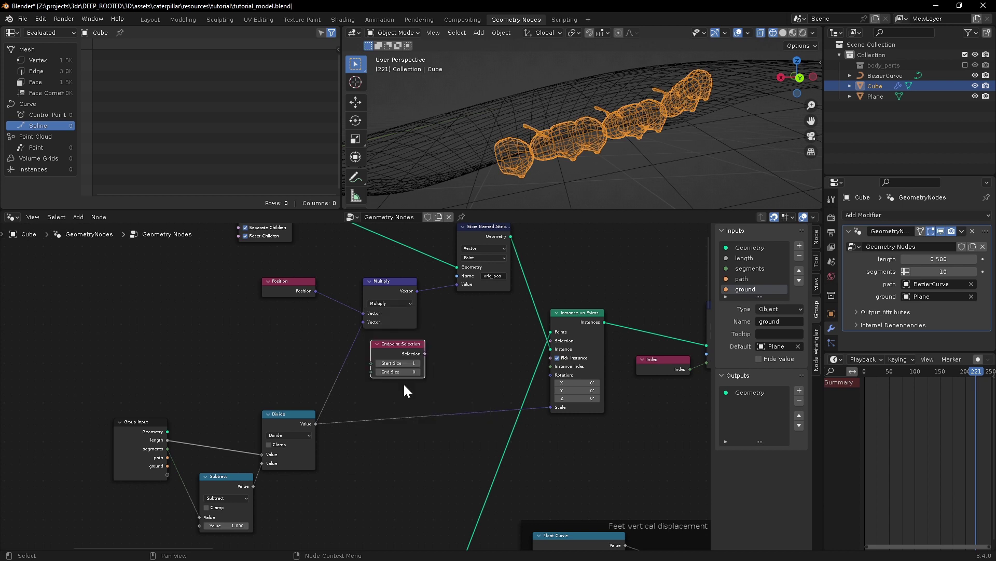
middle_drag(435, 364, 370, 353)
scroll(370, 353, up, 2)
Step: Invert the endpoint selection with a Not node and feed the result into the Instance on Points node's instance index
drag(355, 347, 376, 349)
text(not)
key(Return)
click(385, 347)
middle_drag(418, 344, 357, 348)
drag(361, 346, 445, 361)
middle_drag(592, 166, 691, 89)
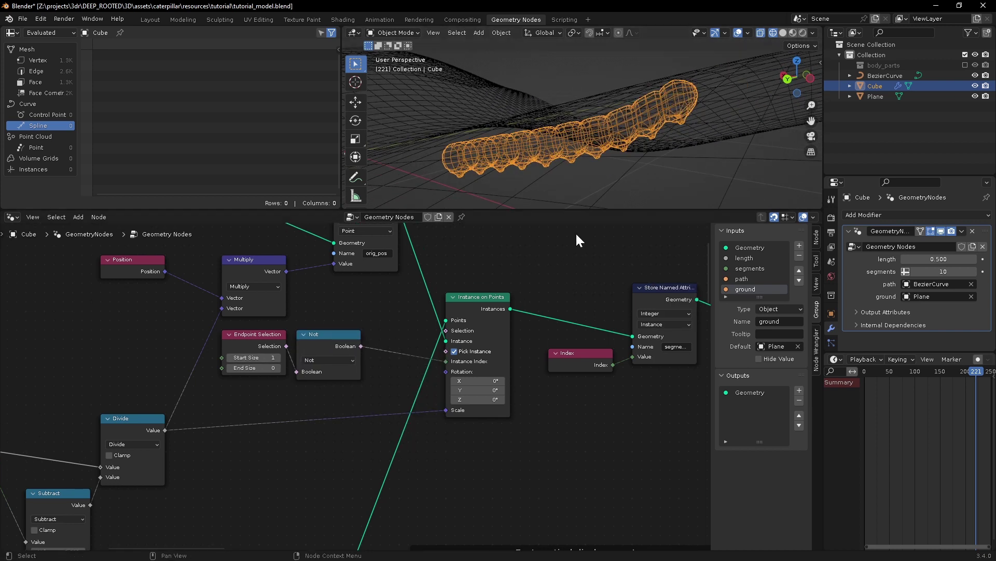
Step: Move the Instance on Points node farther from the Not node and adjust the Not node's placement
click(474, 298)
scroll(328, 342, down, 4)
middle_drag(266, 372, 351, 355)
click(391, 321)
drag(391, 321, 385, 321)
middle_drag(467, 199, 544, 130)
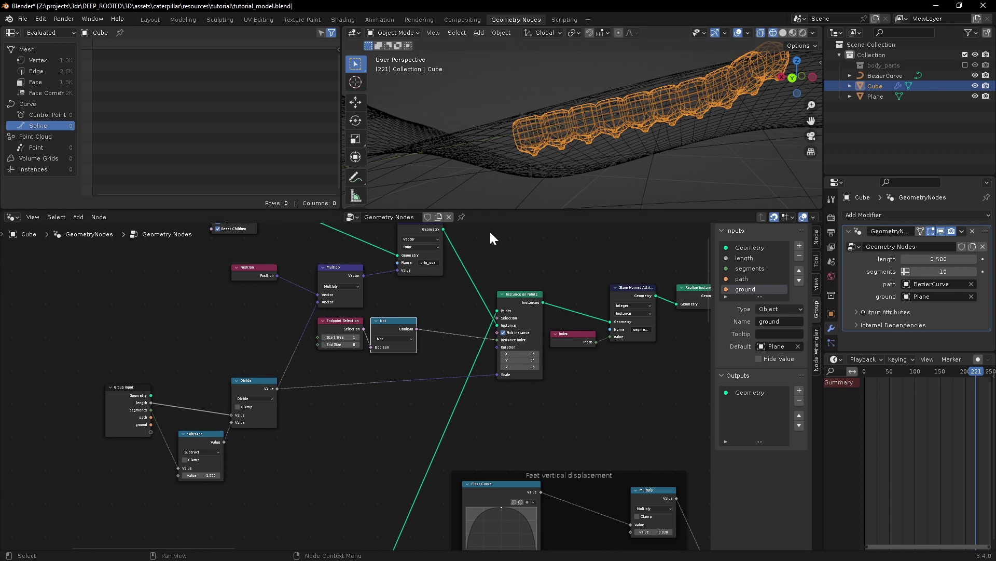
Step: Duplicate the Endpoint Selection node below the original and set its start size to 0 and end size to 1
middle_drag(383, 375, 387, 361)
scroll(387, 360, up, 5)
drag(320, 285, 321, 285)
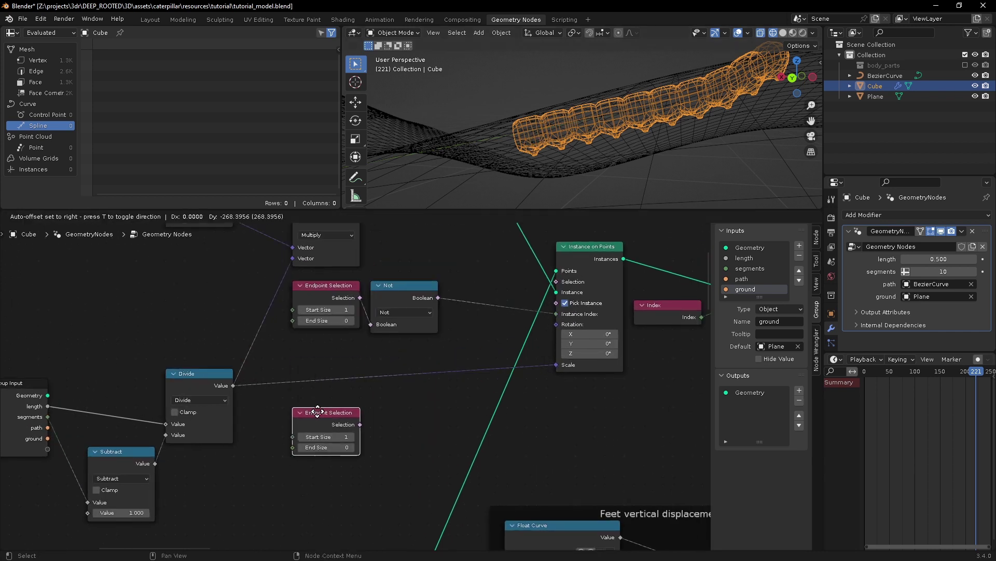
click(312, 403)
middle_drag(354, 413, 322, 401)
click(285, 414)
text(0)
key(Return)
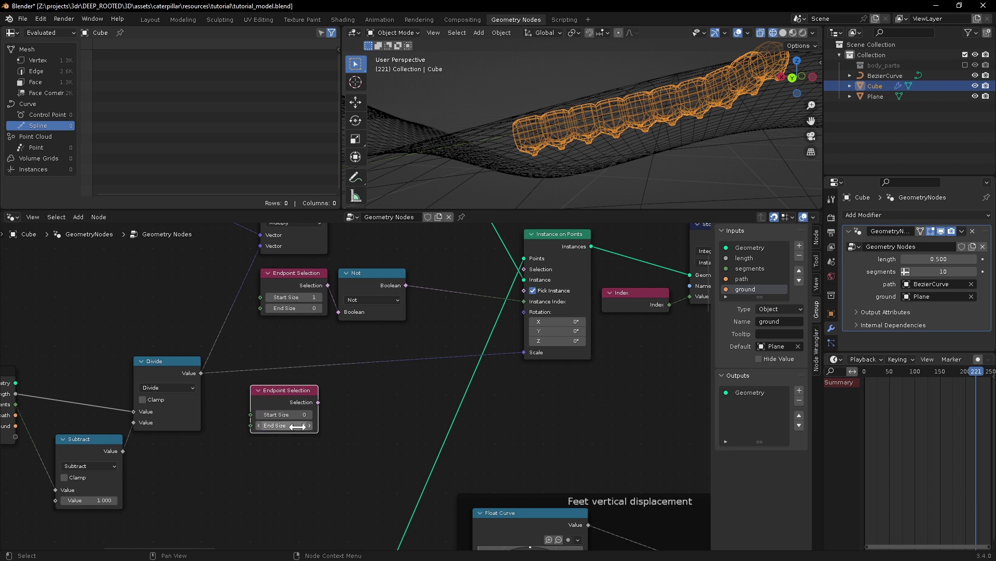
middle_drag(360, 394, 339, 402)
drag(263, 401, 274, 402)
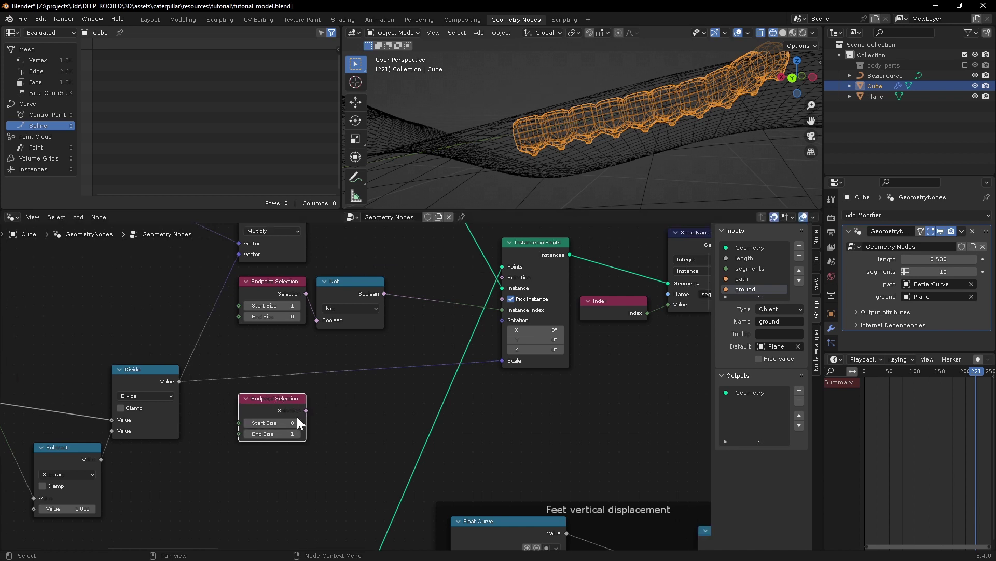
Step: Add the Not result and the second endpoint selection with a math Add node, feeding the sum into the Instance on Points node's instance index
drag(248, 346, 342, 286)
drag(344, 284, 346, 294)
drag(310, 410, 417, 394)
text(add)
key(Return)
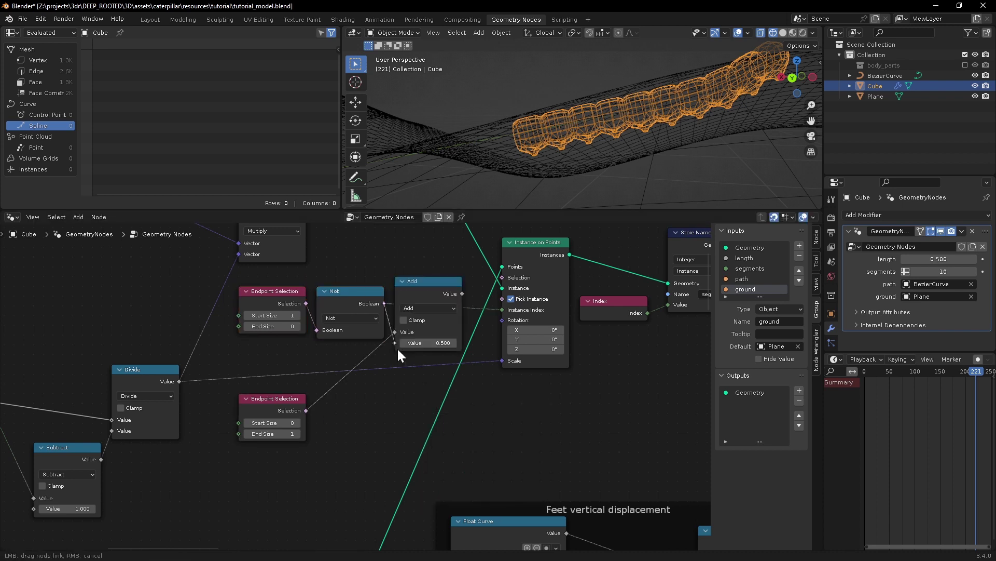
drag(396, 335, 396, 338)
drag(462, 293, 502, 309)
Step: Examine the caterpillar's end segments from several angles, then play the animation in material preview shading to check the crawl over the ground
middle_drag(578, 113, 478, 129)
middle_drag(673, 85, 642, 116)
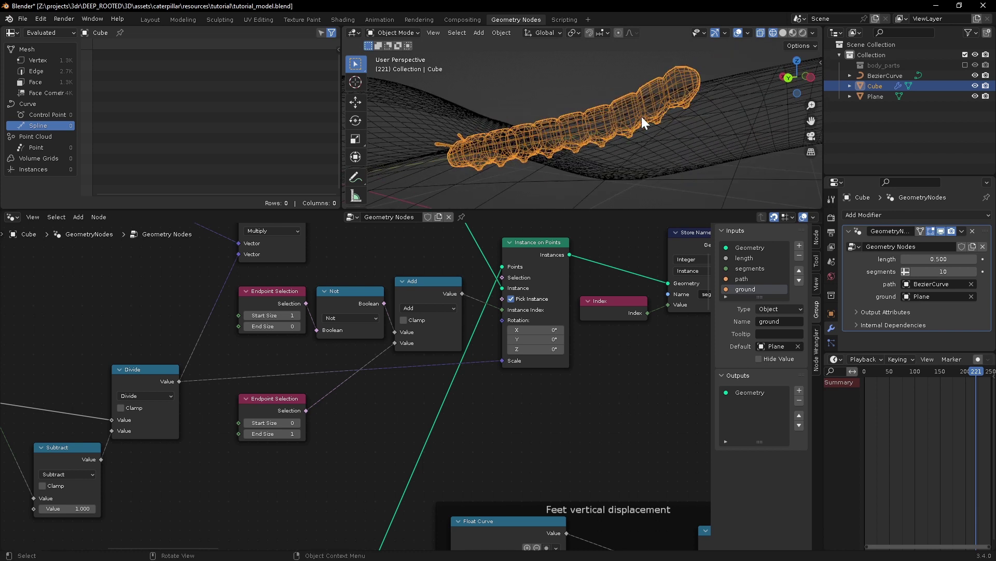
middle_drag(490, 133, 544, 134)
mouse_move(942, 271)
mouse_down()
mouse_move(956, 268)
mouse_move(942, 270)
mouse_up()
key(Home)
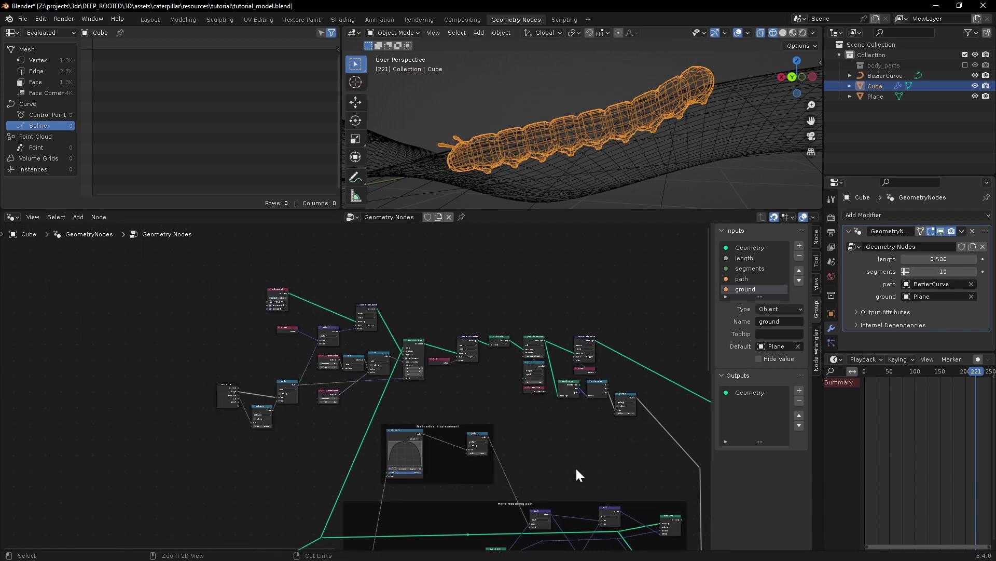
mouse_move(596, 112)
middle_down()
mouse_move(618, 126)
mouse_move(611, 136)
middle_up()
key(shift+z)
scroll(618, 126, down, 3)
click(793, 32)
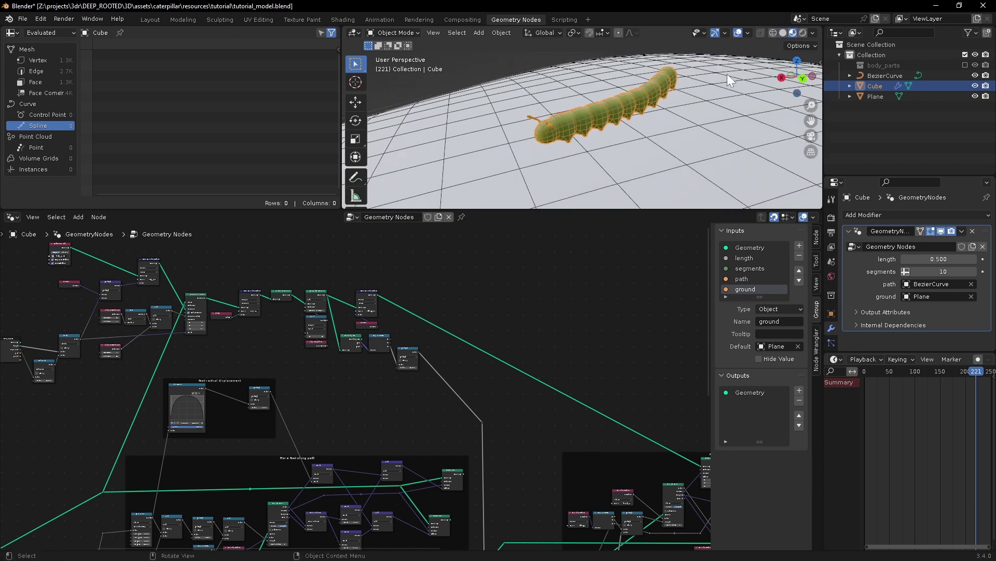
key(space)
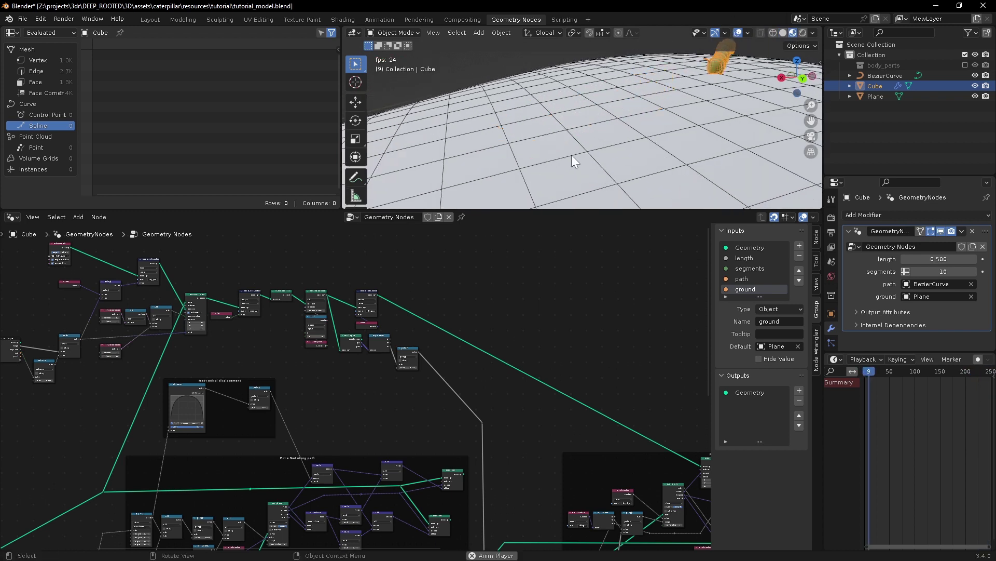
middle_drag(705, 122, 652, 174)
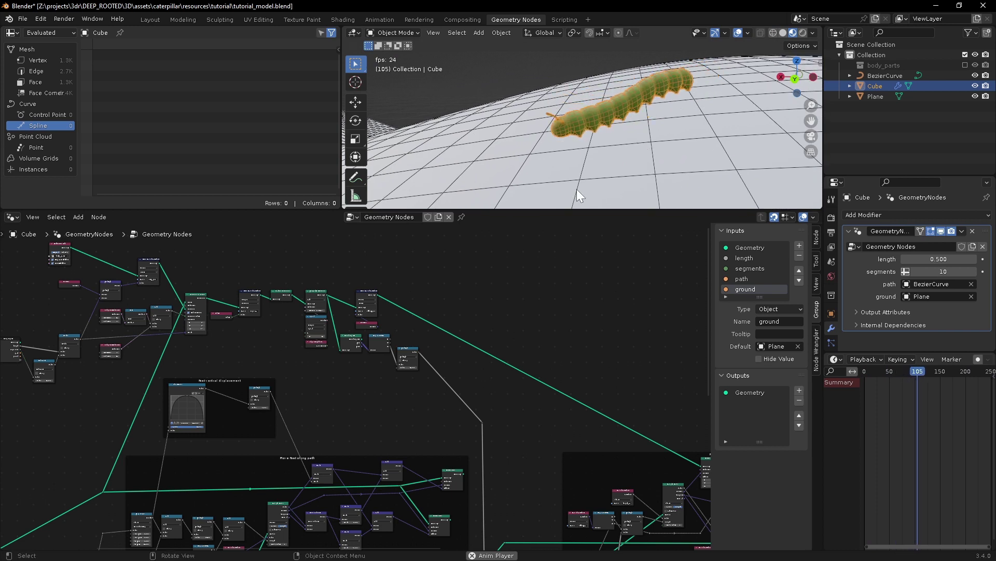
middle_drag(562, 151, 596, 136)
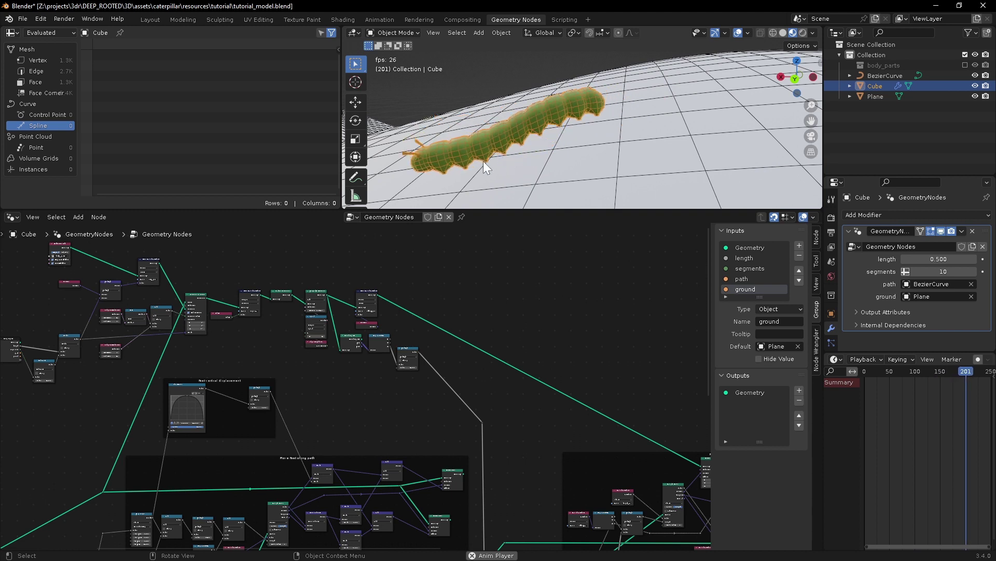
shift+middle_drag(484, 162, 538, 141)
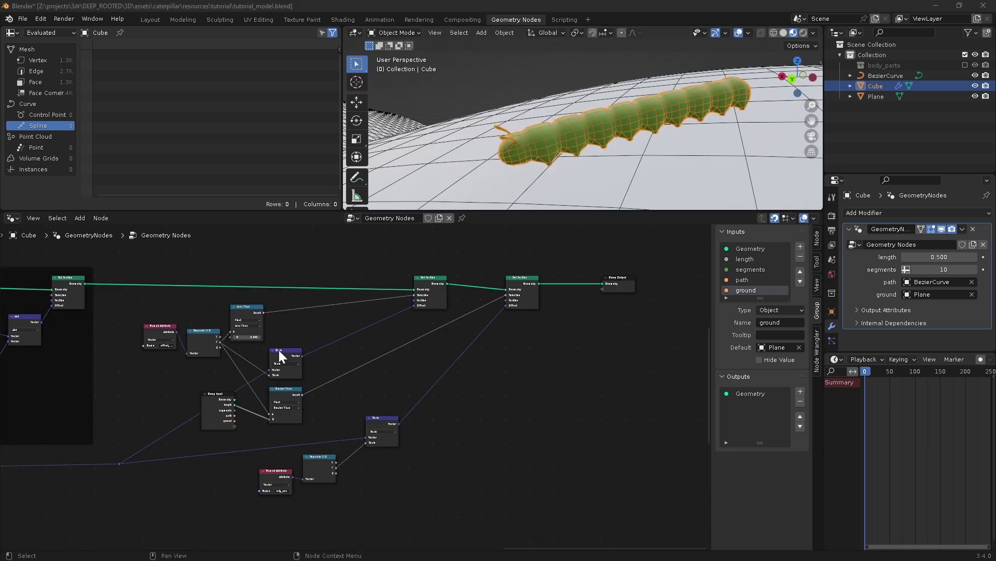
Step: Join the end-scaling nodes before the Group Output in a frame labelled "re-inflate ends"
drag(123, 267, 565, 514)
key(ctrl+j)
key(F2)
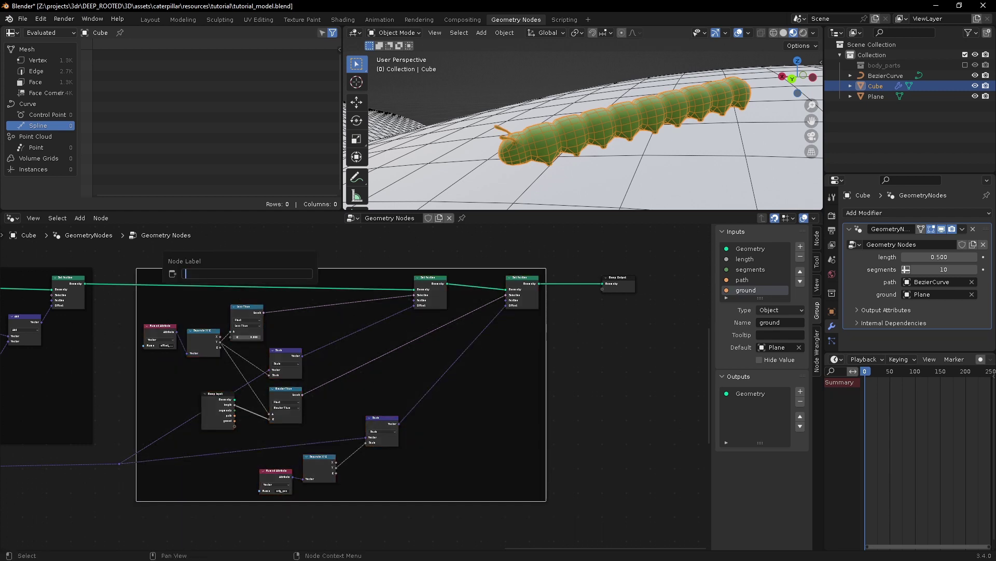
key(Return)
Step: Move the Group Output node far away from the "re-inflate ends" frame to make room for more nodes
shift+middle_drag(620, 332, 406, 371)
drag(393, 326, 742, 336)
scroll(550, 405, down, 8)
shift+middle_drag(565, 431, 372, 414)
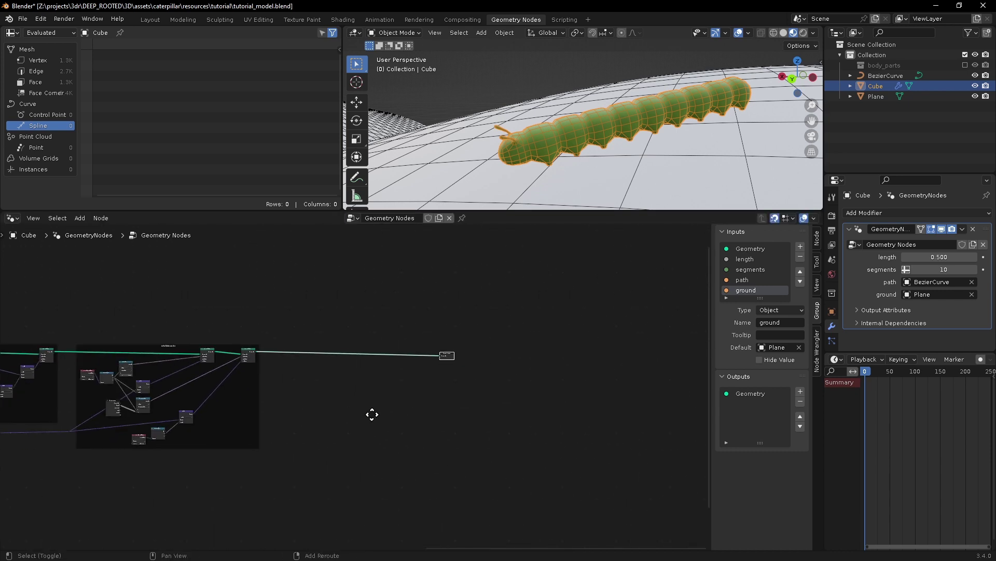
scroll(373, 414, up, 1)
drag(465, 350, 591, 350)
scroll(589, 347, up, 1)
Step: Insert a duplicated Set Position node into the geometry link between the "re-inflate ends" frame and the Group Output
middle_drag(553, 164, 627, 124)
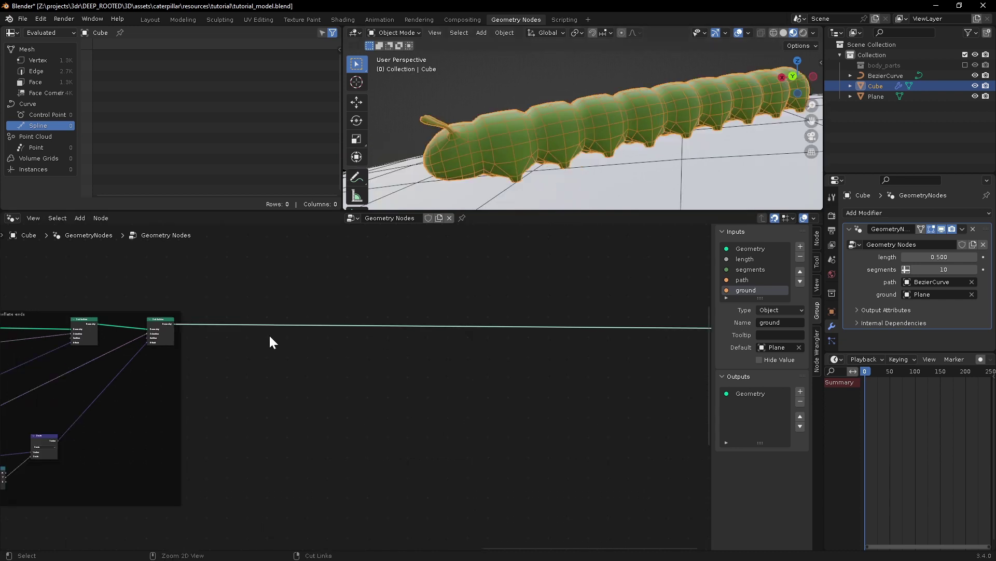
key(shift+d)
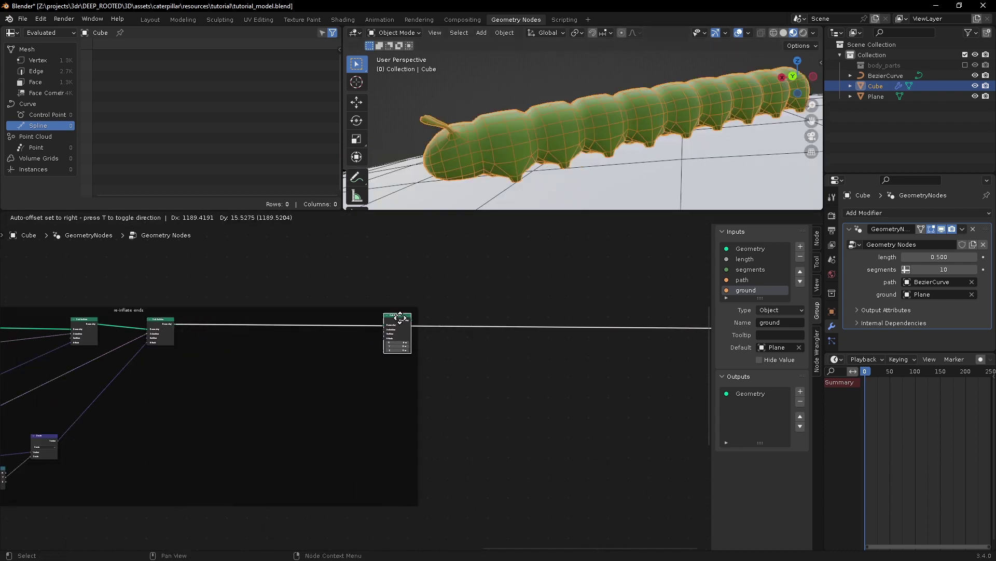
click(405, 326)
scroll(405, 326, up, 3)
Step: Add an integer Named Attribute node reading segment_index below the geometry link, ahead of the new Set Position node
key(shift+a)
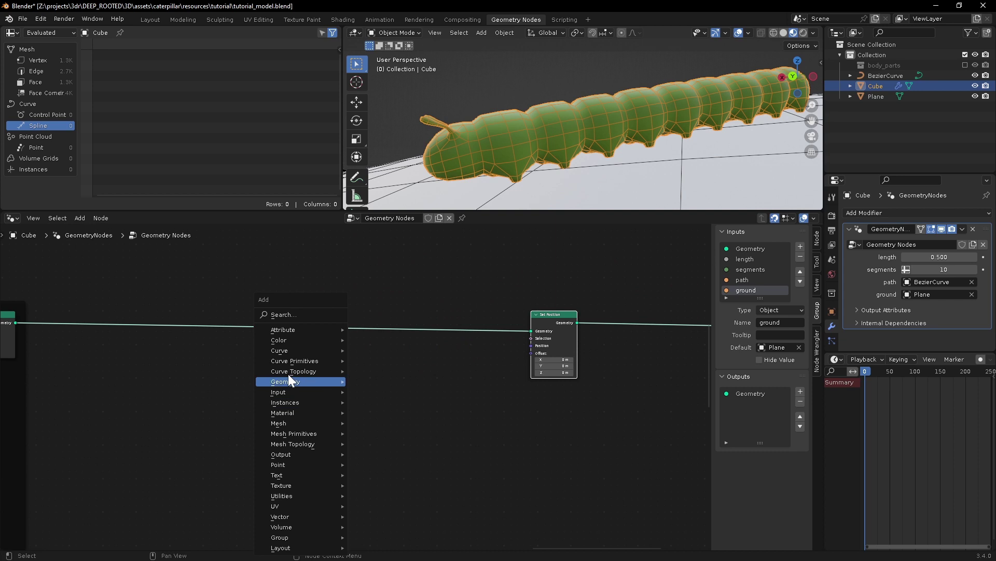
click(283, 314)
text(named)
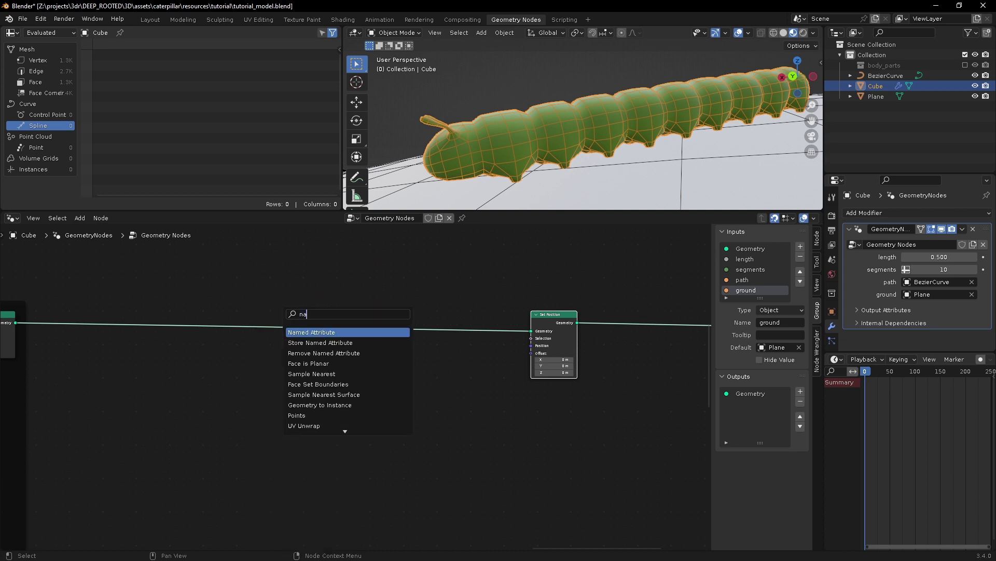
key(Return)
click(265, 433)
scroll(307, 435, up, 1)
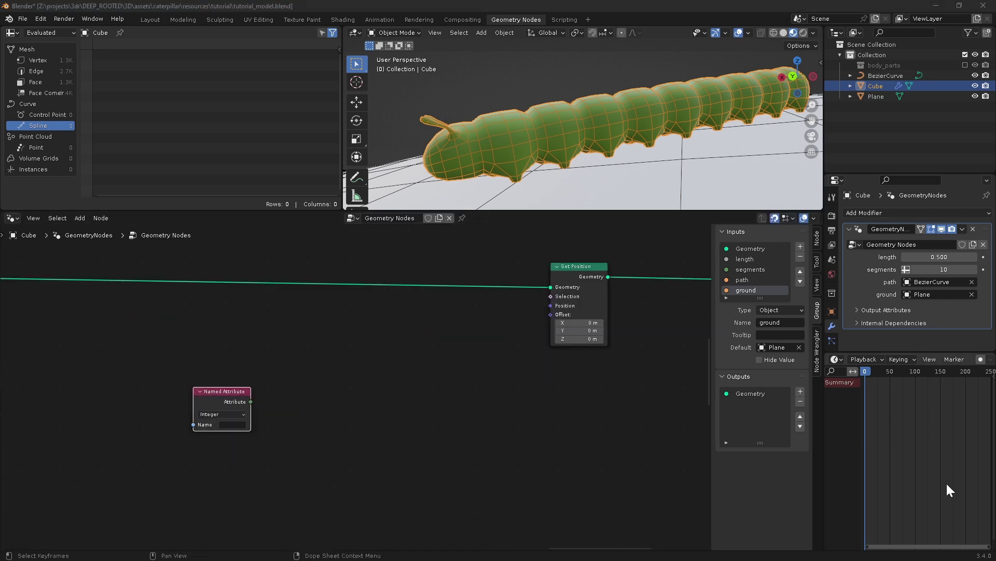
click(229, 425)
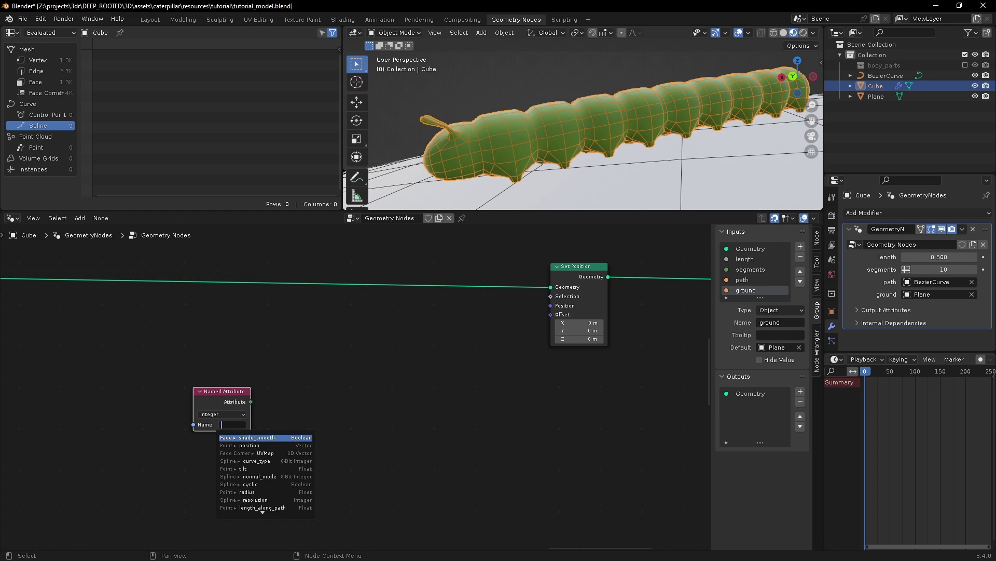
text(seg)
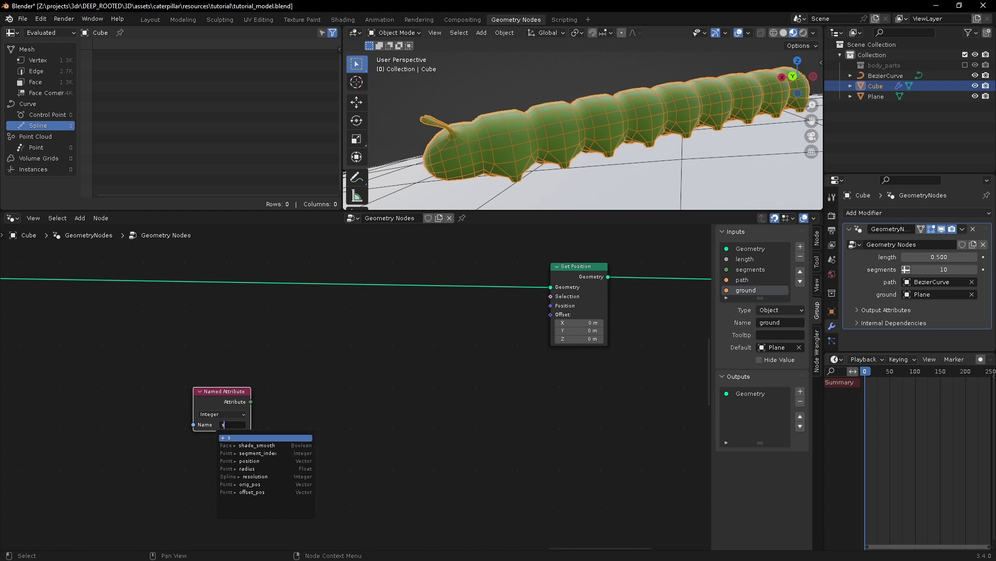
click(258, 445)
drag(229, 396, 213, 422)
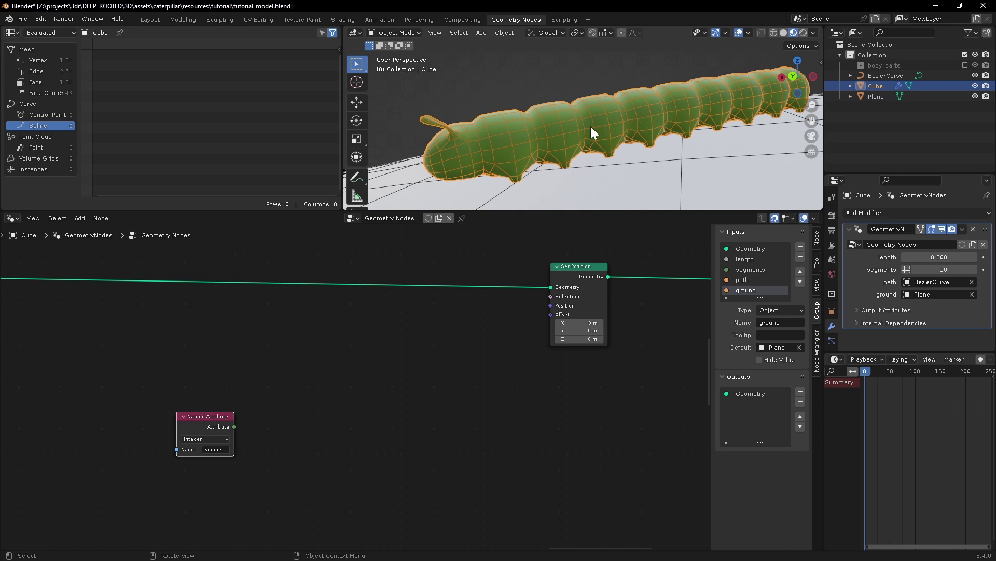
Step: Connect the segment_index attribute to the index of a new Sample Index node and place the attribute beside it
drag(235, 426, 357, 431)
text(sam)
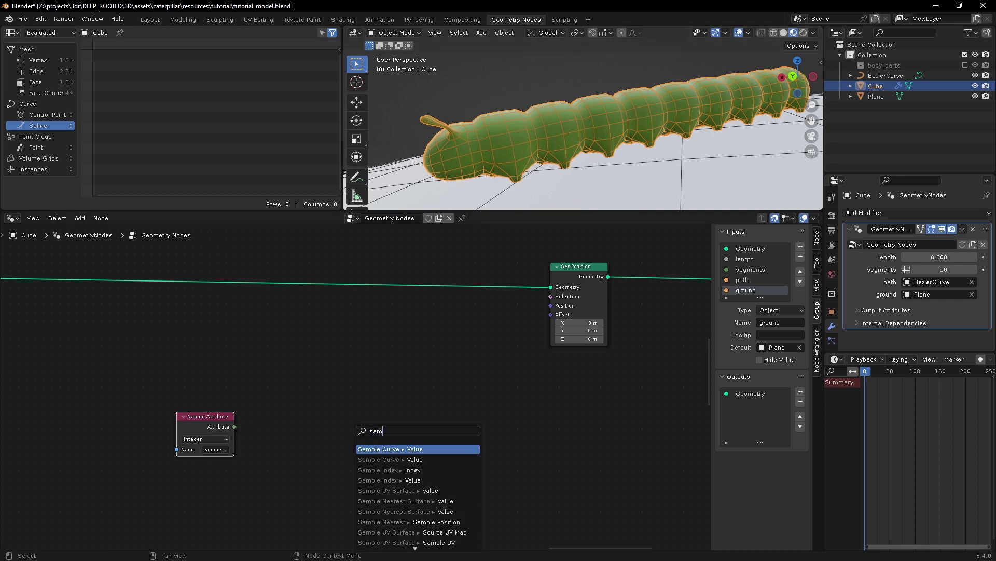
text(ple)
click(381, 469)
click(294, 440)
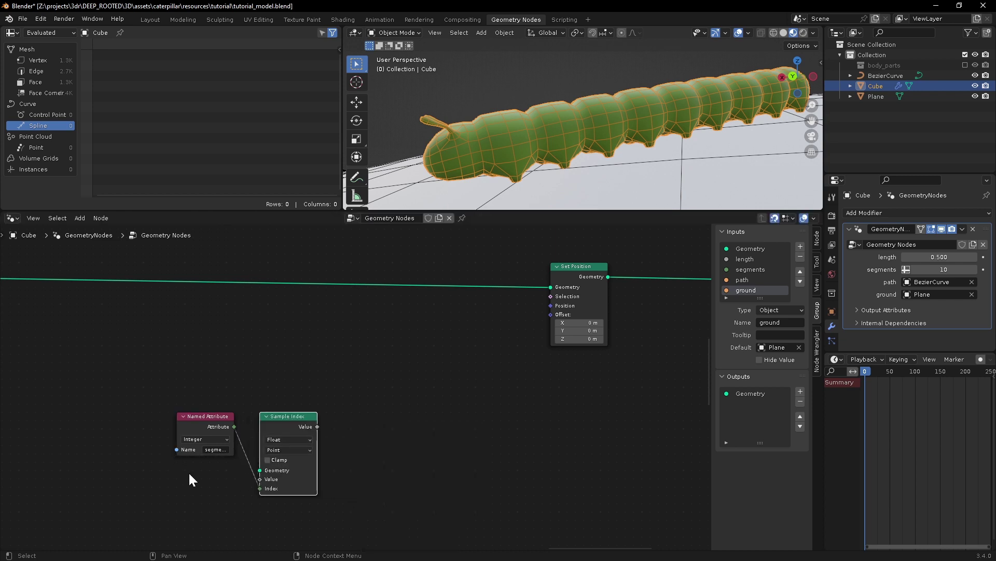
middle_drag(192, 480, 221, 362)
drag(219, 358, 203, 425)
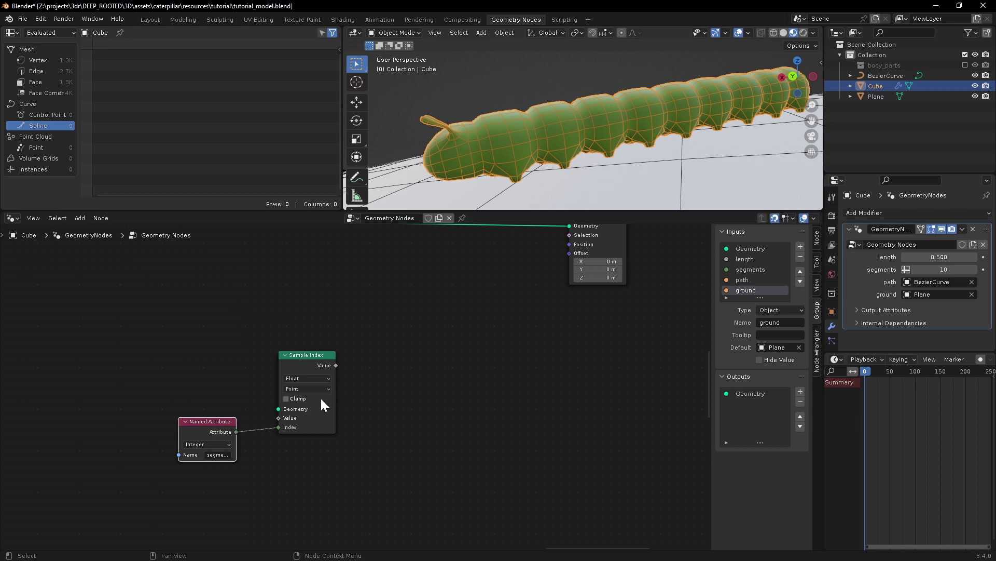
Step: Feed the geometry from the upper Set Position node in the "Move Feet along path" frame into the Sample Index node
scroll(332, 399, down, 9)
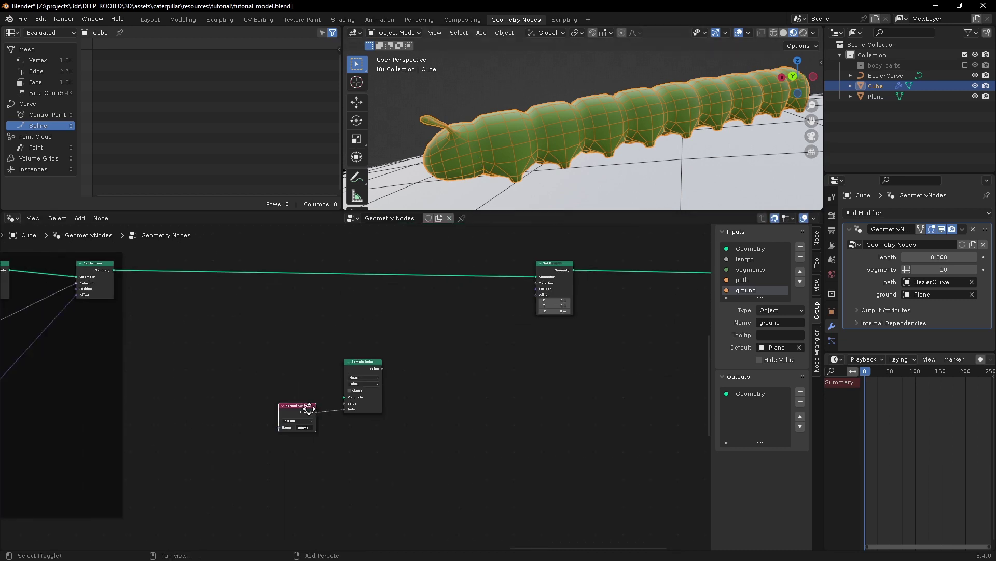
shift+middle_drag(307, 407, 479, 389)
shift+middle_drag(256, 438, 564, 387)
shift+middle_drag(168, 385, 394, 423)
scroll(353, 371, up, 7)
shift+middle_drag(350, 366, 353, 351)
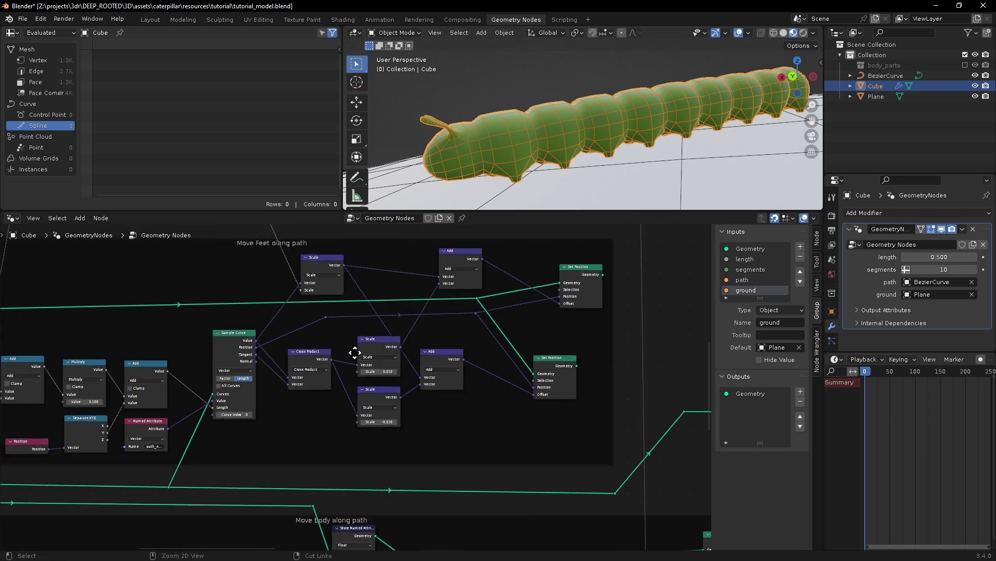
shift+middle_drag(604, 343, 99, 345)
drag(91, 281, 534, 402)
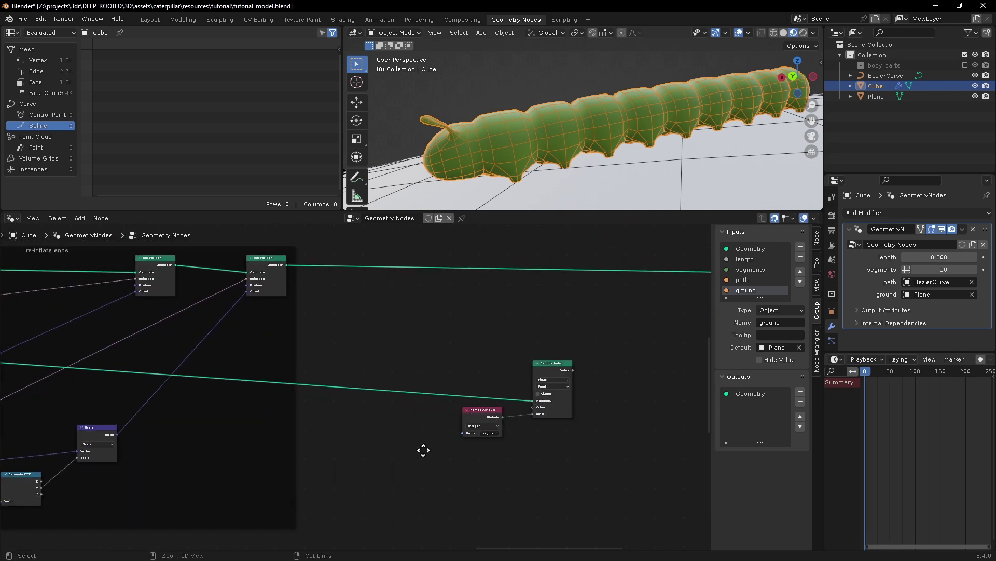
Step: Add a reroute to the Sample Index geometry link and run it beneath the "re-inflate ends" frame
shift+middle_drag(423, 450, 623, 420)
scroll(597, 420, down, 8)
shift+middle_drag(135, 431, 379, 414)
shift+right_drag(222, 318, 223, 332)
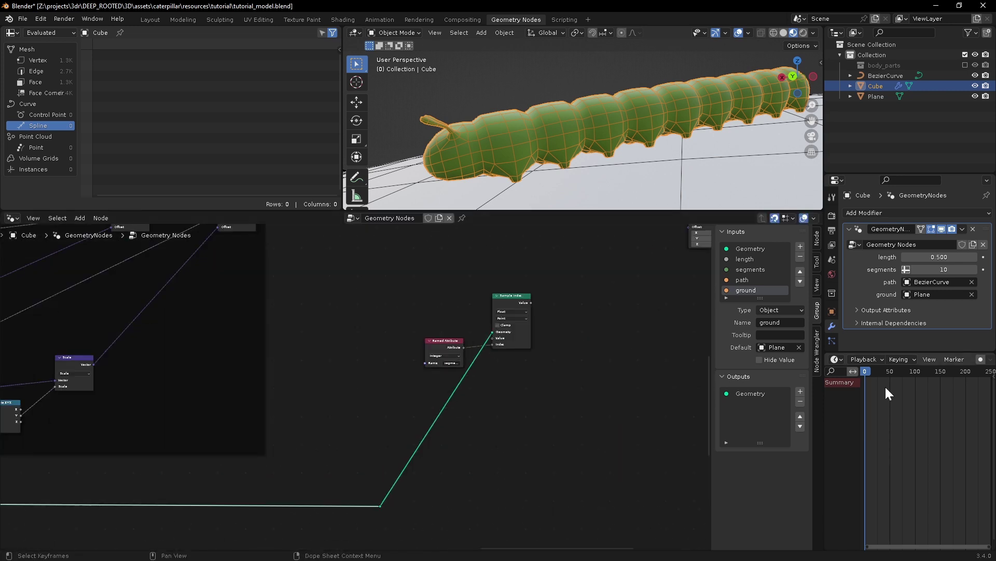
Step: Set the Sample Index node to Vector with a Position node as its value, and feed its output into the new Set Position node's position
scroll(415, 374, up, 3)
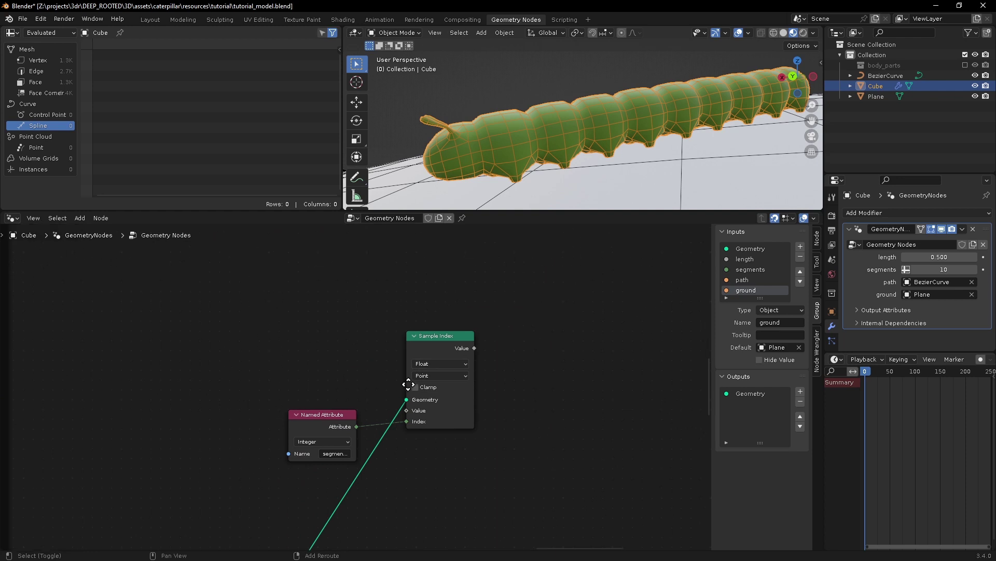
click(426, 365)
click(428, 396)
drag(404, 413, 183, 351)
text(po)
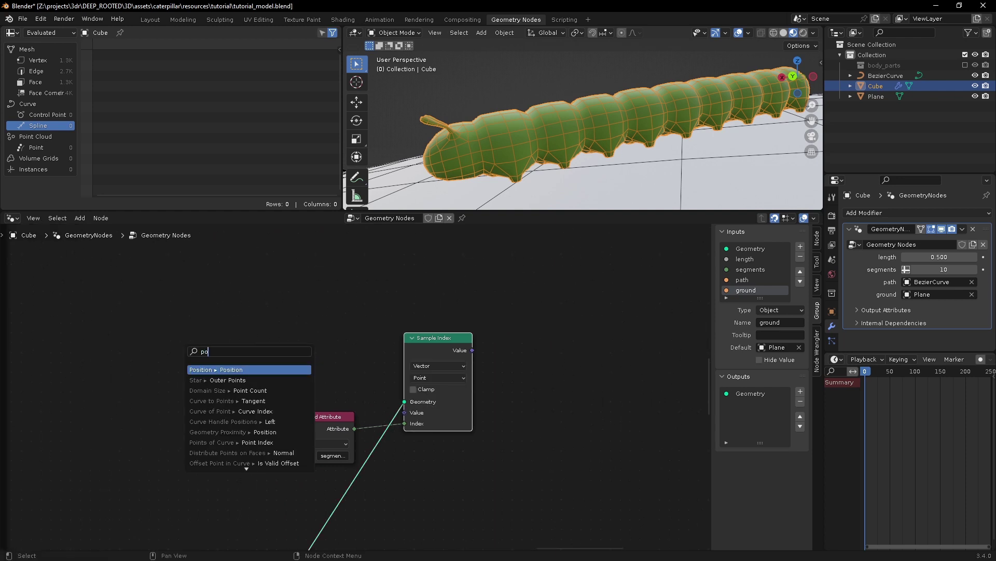
key(Return)
click(280, 397)
scroll(358, 429, down, 3)
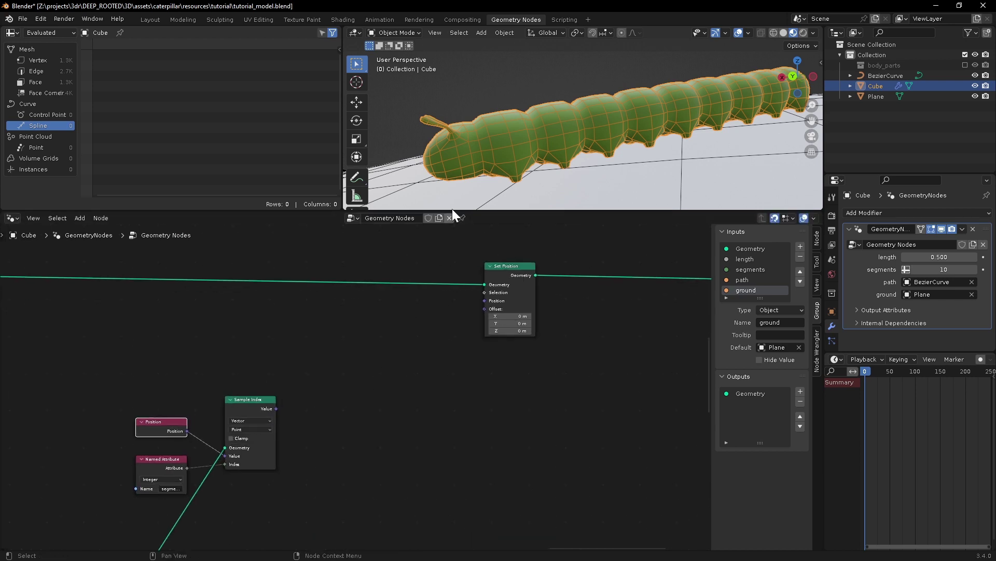
drag(276, 408, 484, 300)
middle_drag(597, 202, 566, 189)
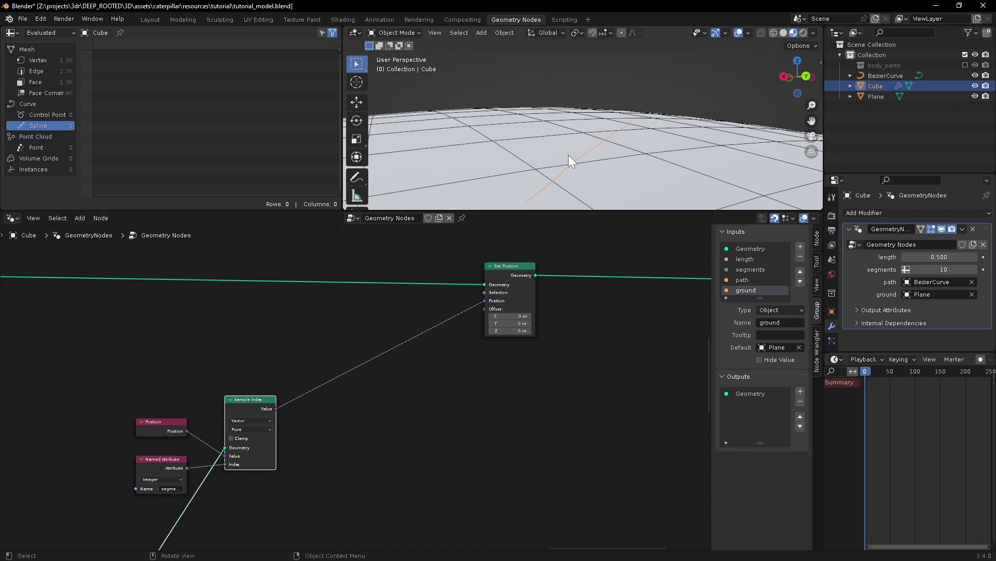
Step: Add a float Named Attribute node reading feet and place it above the Sample Index node
key(shift+a)
click(223, 315)
text(named)
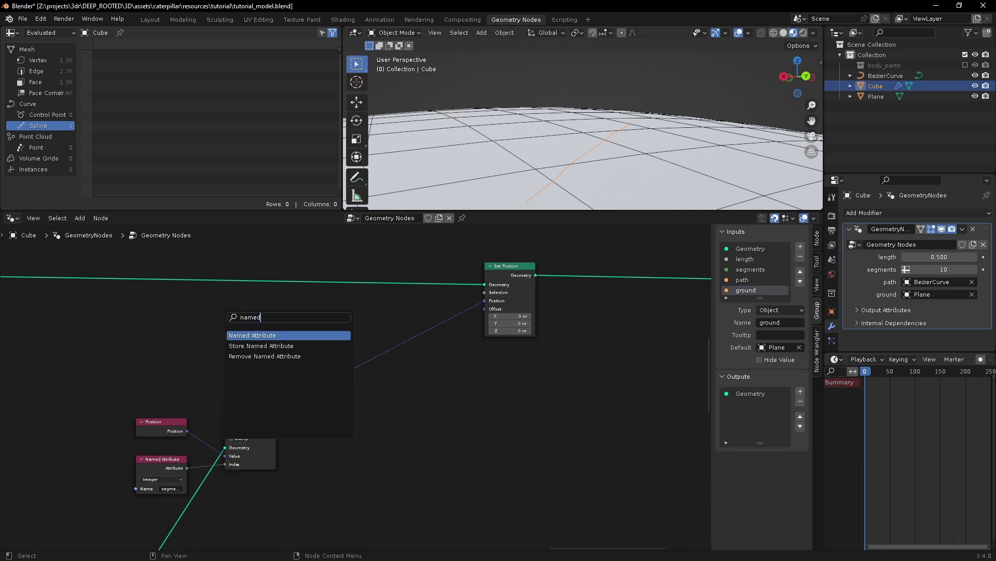
key(Return)
click(252, 342)
click(248, 339)
click(250, 345)
click(252, 348)
text(feet)
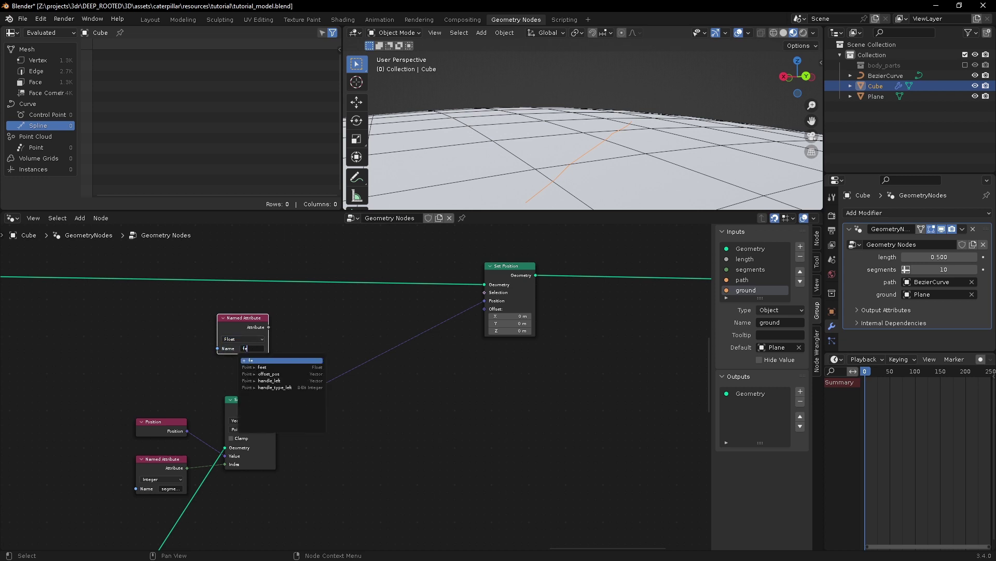
key(Return)
mouse_move(245, 320)
mouse_down()
mouse_move(253, 308)
mouse_move(239, 310)
mouse_up()
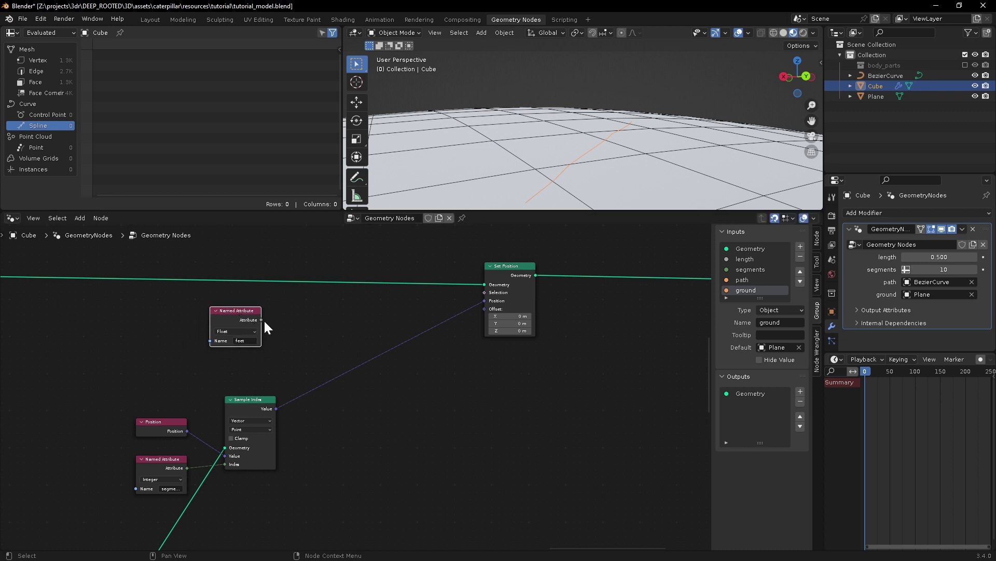
Step: Add a Mix node driven by the feet attribute as its factor and set its data type to Vector
drag(262, 320, 337, 316)
text(mix)
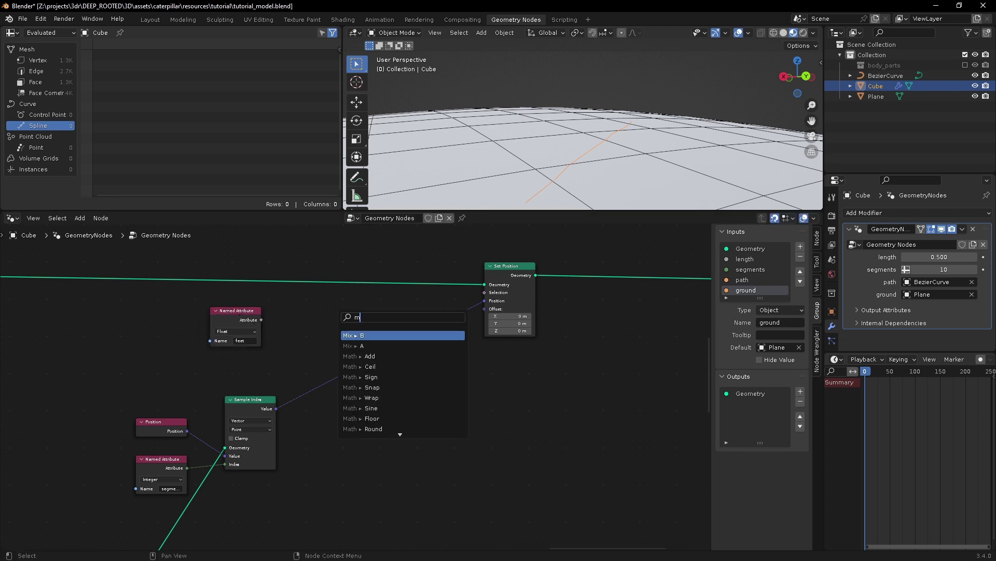
key(Down)
key(Down)
key(Return)
click(352, 335)
click(345, 317)
click(341, 334)
Step: Feed Position into the Mix node's A and the Sample Index value into B, with the result driving the new Set Position's position
drag(276, 408, 321, 383)
drag(158, 421, 322, 352)
drag(366, 305, 484, 301)
middle_drag(594, 148, 559, 132)
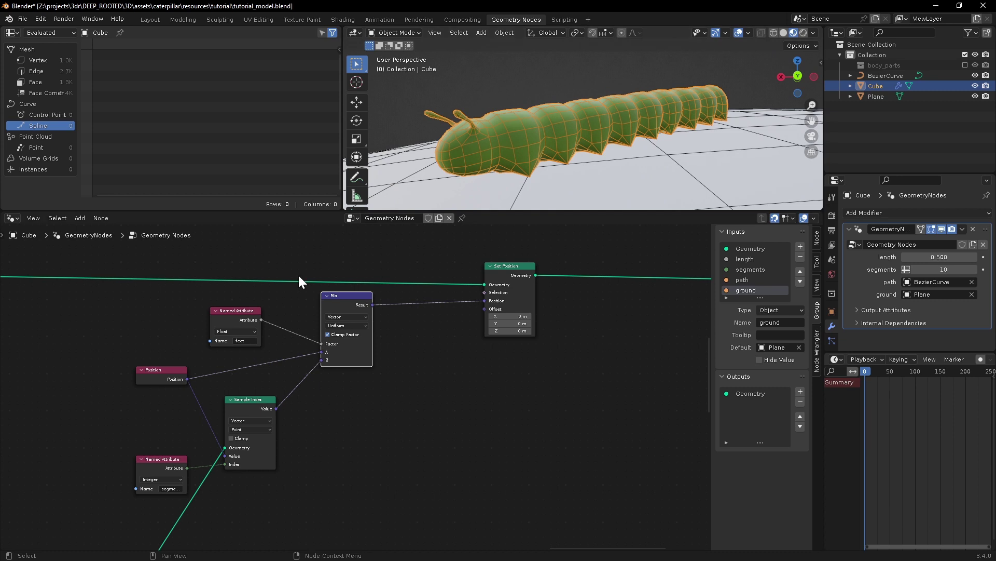
drag(236, 319, 251, 312)
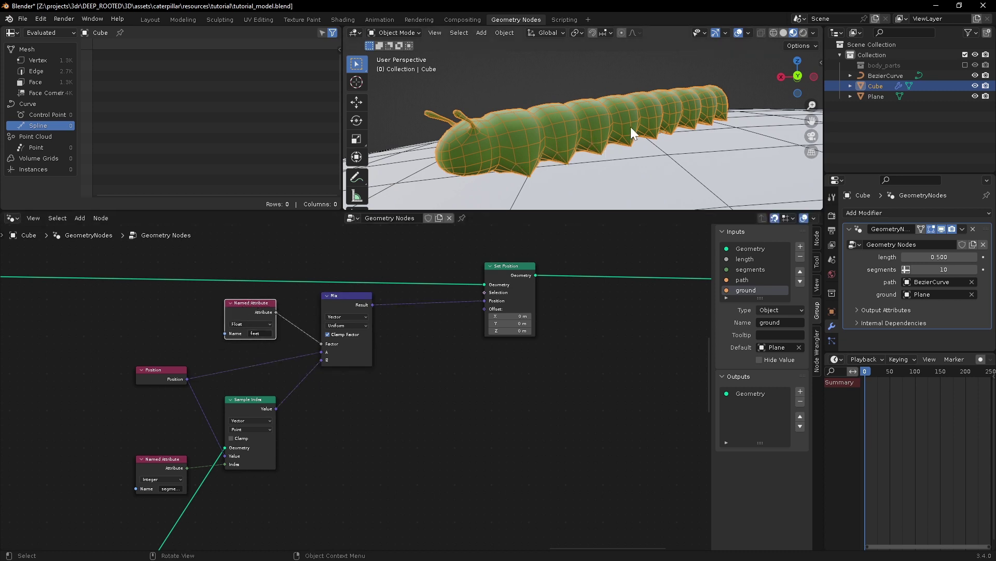
middle_drag(649, 142, 500, 156)
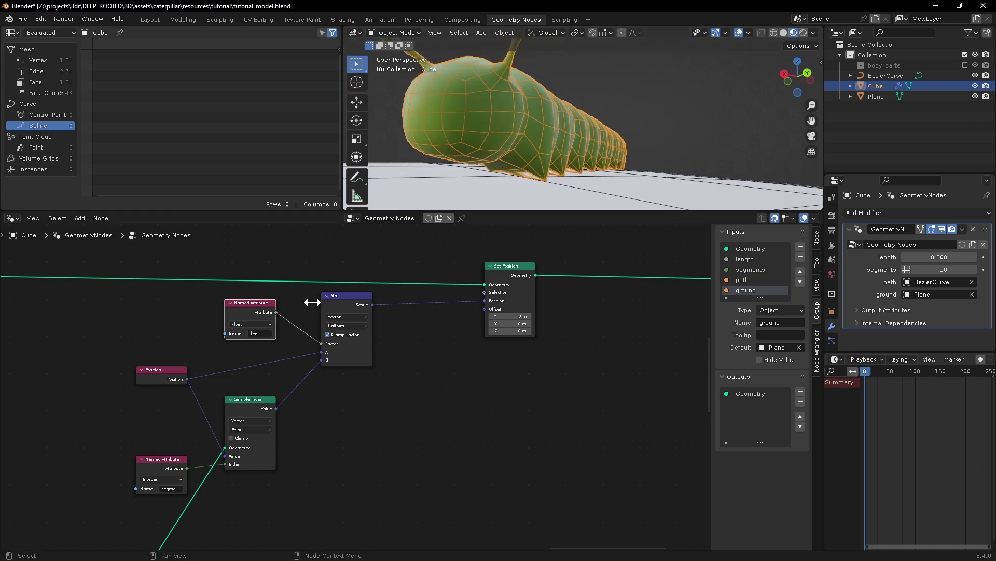
Step: Spread the feet attribute, Position, segment attribute and Sample Index nodes away from the Mix node to free up space
scroll(296, 426, down, 2)
middle_drag(294, 398, 442, 413)
drag(275, 387, 409, 487)
click(329, 394)
drag(329, 395, 330, 441)
drag(391, 330, 311, 321)
Step: Add a Named Attribute node of type Vector reading orig_pos beside the feet attribute
key(shift+a)
click(195, 314)
text(nam)
key(Return)
click(262, 391)
click(254, 386)
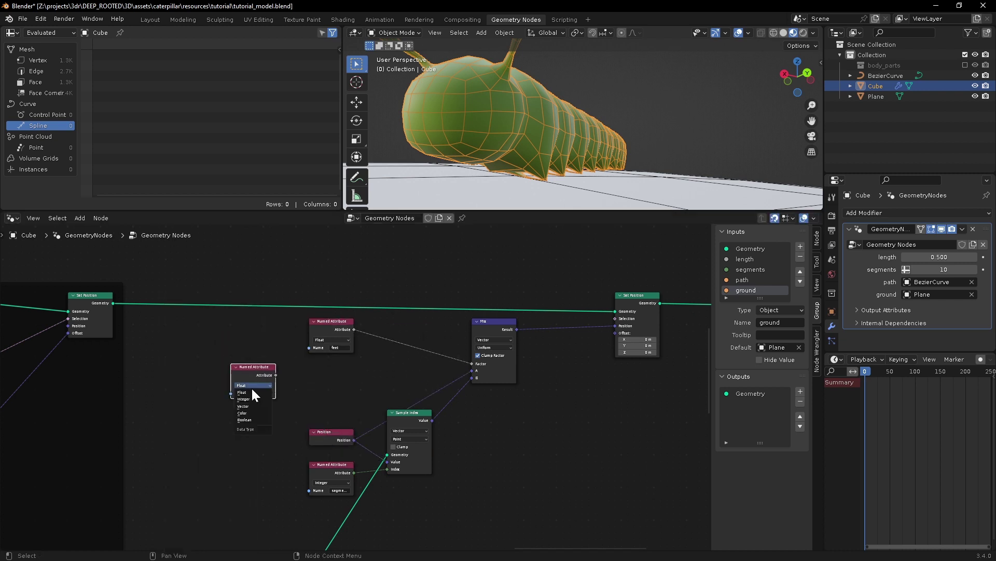
click(252, 407)
click(262, 393)
text(or)
key(Down)
key(Return)
Step: Split orig_pos with a Separate XYZ node and compare its X component using a float Greater Than node with B at 0
scroll(269, 387, up, 5)
middle_drag(270, 387, 193, 391)
drag(203, 372, 364, 373)
text(sep)
key(Return)
click(257, 385)
text(g)
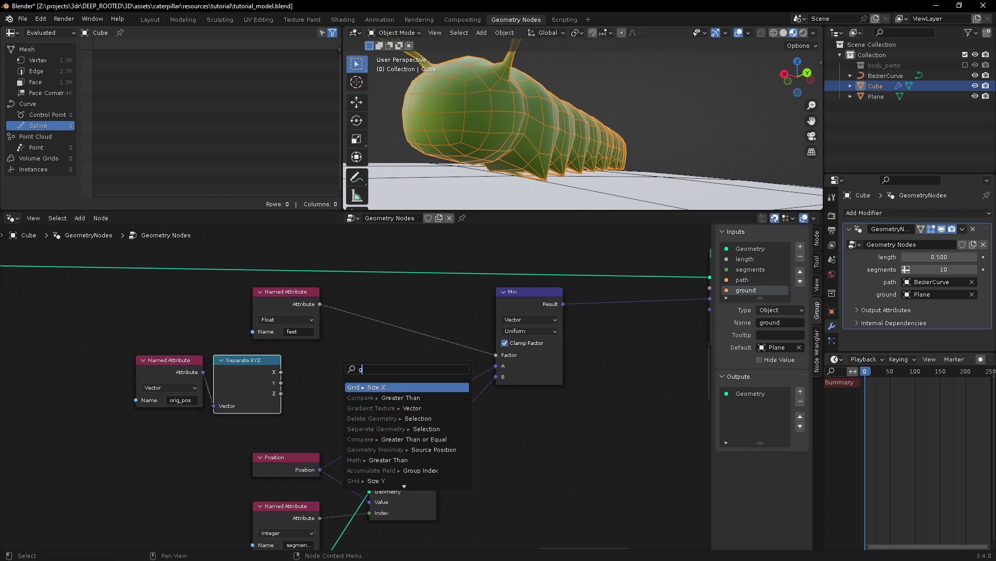
text(re)
key(Return)
click(328, 380)
middle_drag(461, 157, 549, 158)
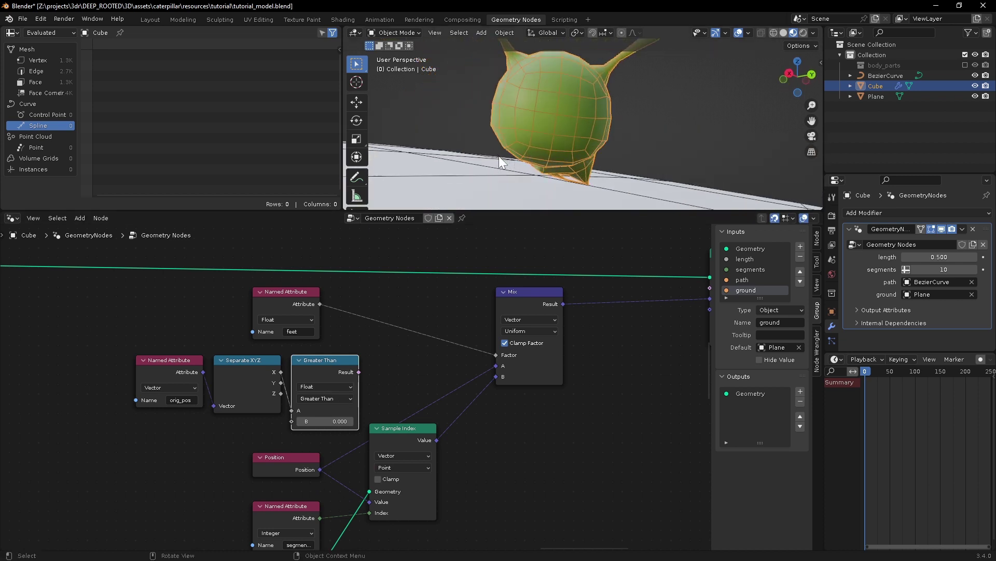
Step: Subtract the Greater Than result from the feet attribute and use the difference as the Mix node's factor
drag(320, 304, 400, 345)
text(subtr)
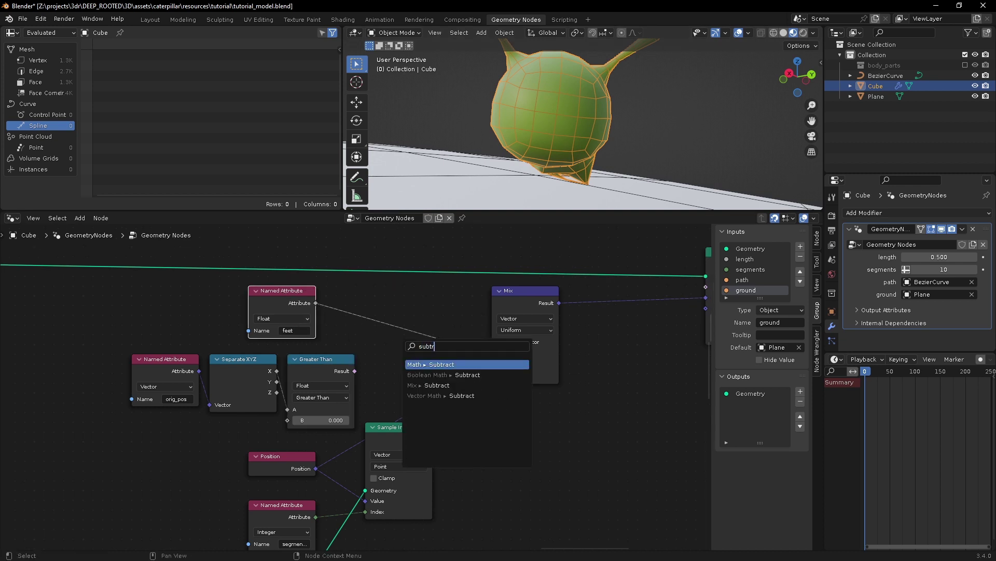
key(Return)
click(374, 327)
drag(354, 370, 375, 382)
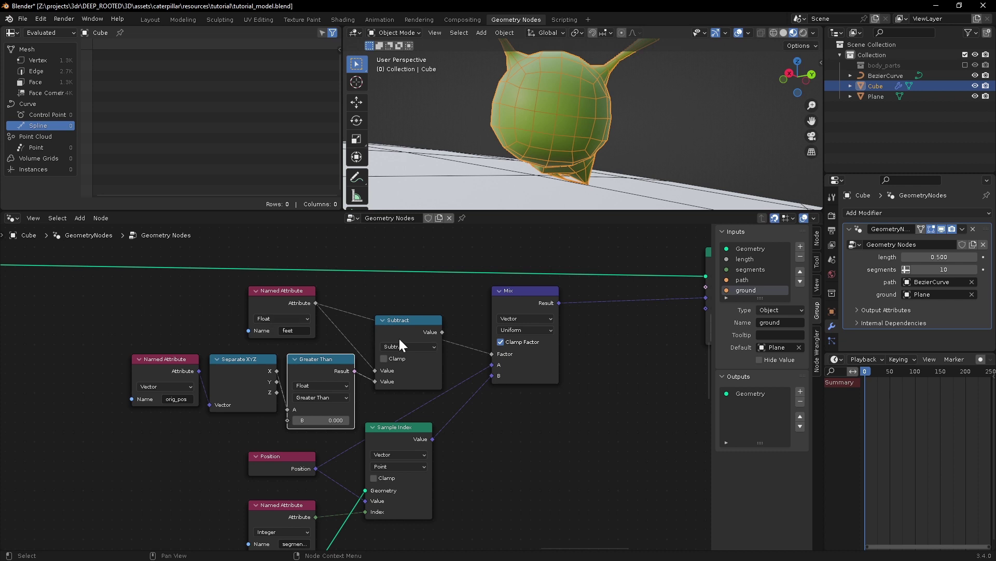
drag(443, 332, 493, 351)
middle_drag(502, 170, 602, 151)
scroll(590, 439, down, 3)
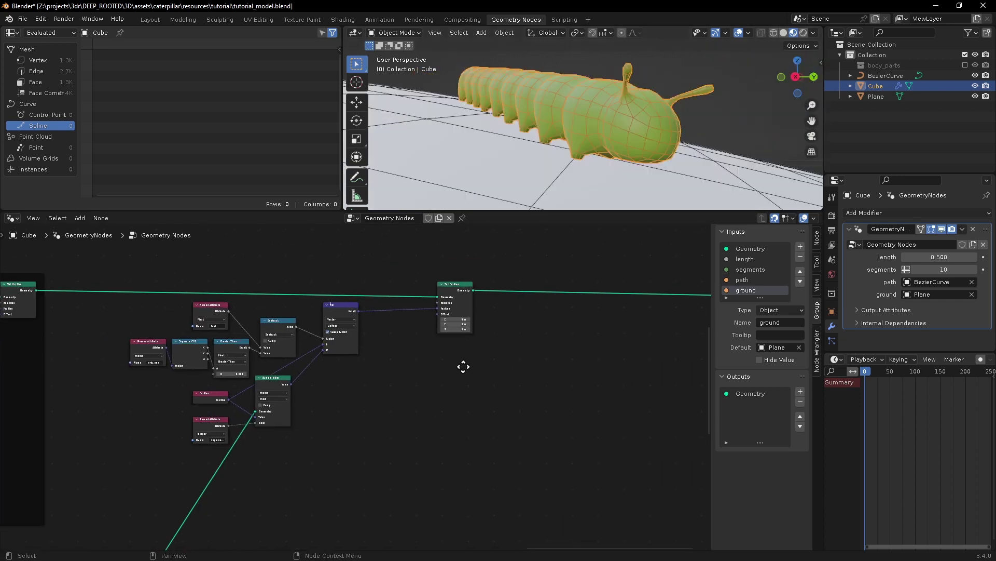
Step: Duplicate the whole foot-mixing branch with its Set Position node and chain the copied Set Position in before the Group Output
drag(108, 262, 495, 454)
middle_drag(310, 448, 287, 451)
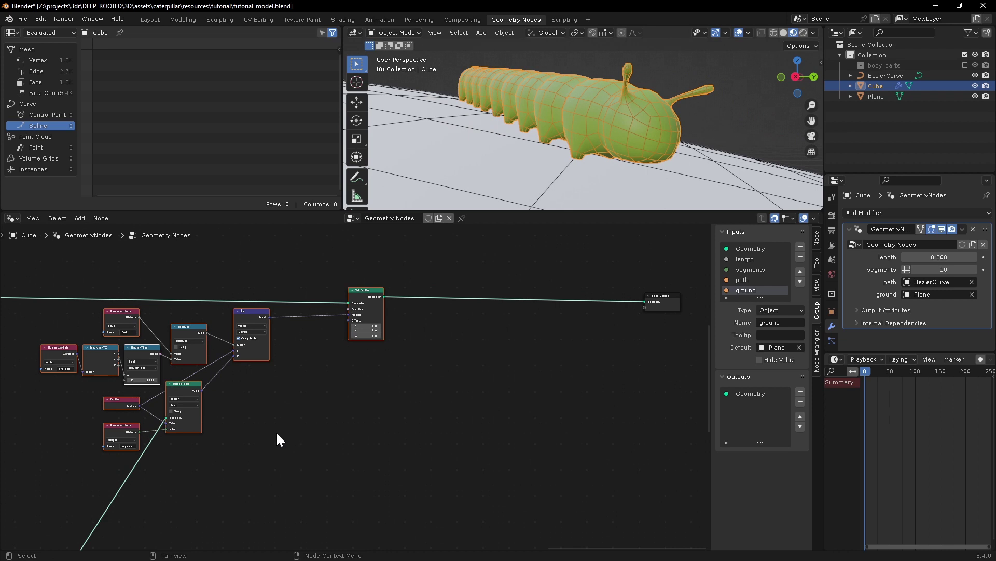
key(shift+d)
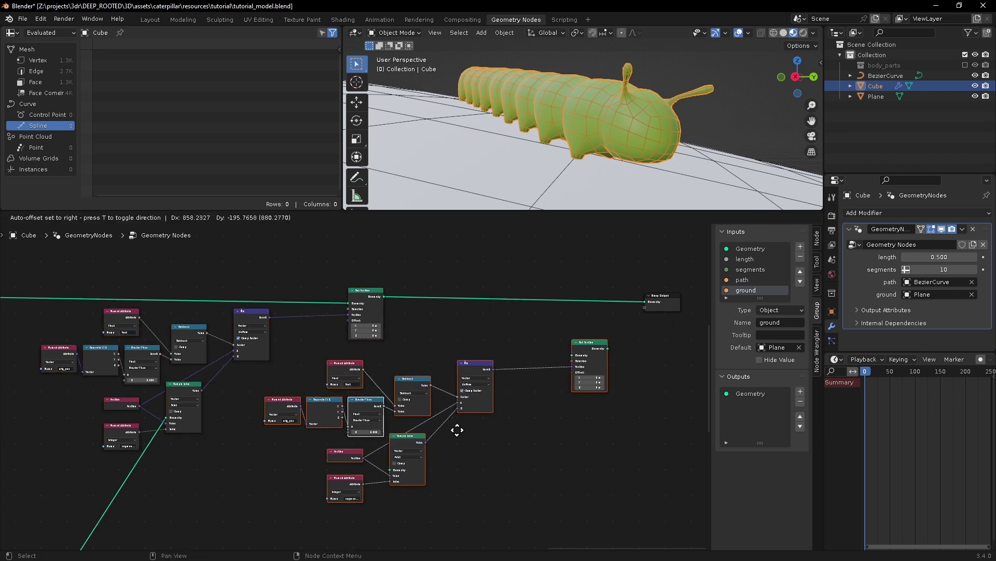
click(351, 295)
drag(563, 308, 563, 309)
drag(597, 302, 644, 300)
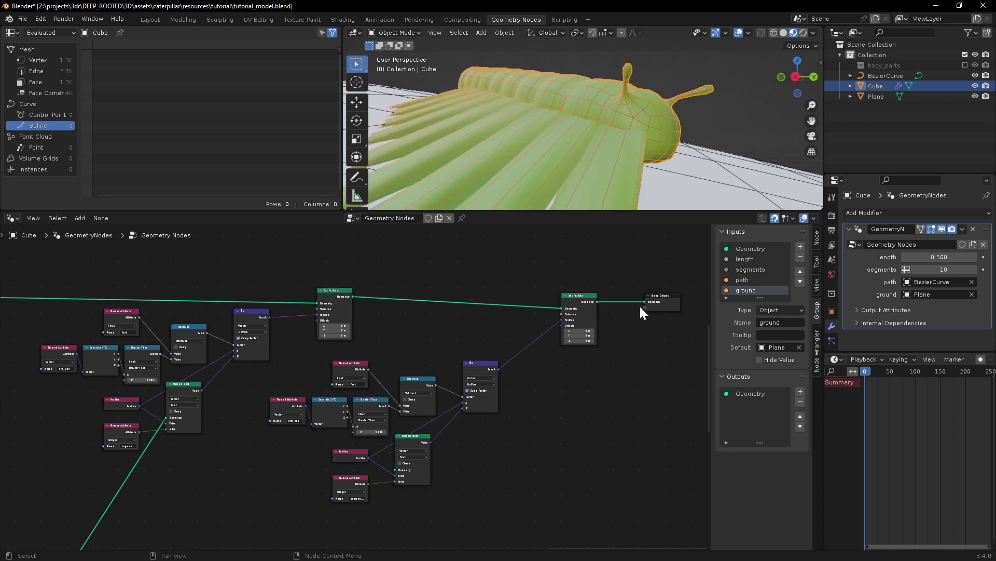
Step: Reposition the duplicated branch and feed its Sample Index geometry from the lower Set Position in the "Move Feet along path" frame
middle_drag(287, 381, 316, 343)
drag(315, 326, 518, 462)
drag(502, 332, 514, 333)
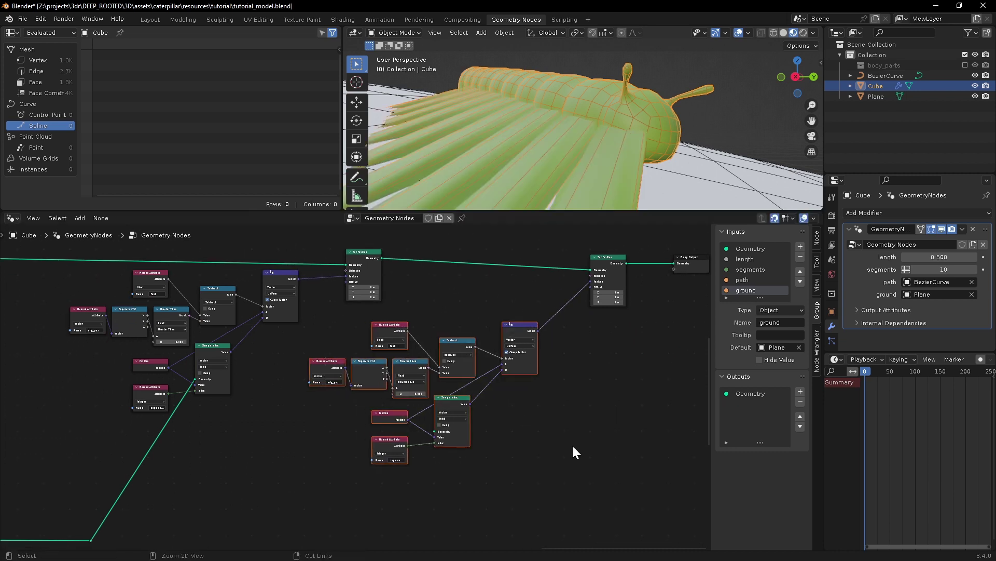
scroll(467, 451, down, 3)
middle_drag(311, 460, 537, 409)
middle_drag(138, 405, 581, 441)
middle_drag(155, 415, 651, 403)
drag(270, 342, 565, 408)
Step: Add three reroutes to the duplicated Sample Index's geometry link and run it beneath the node frames
shift+right_drag(432, 423, 448, 401)
key(g)
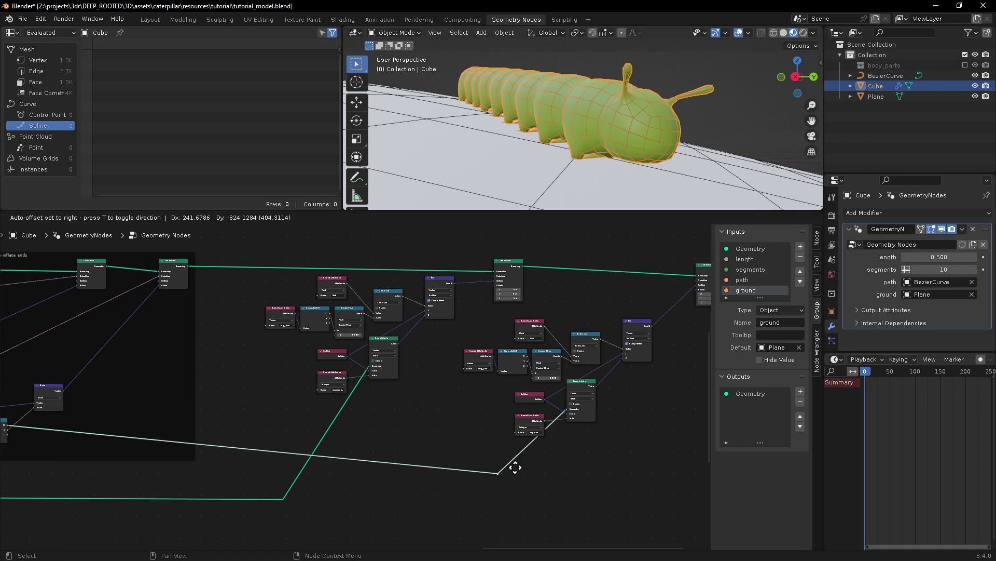
click(546, 481)
middle_drag(192, 447, 378, 422)
shift+right_drag(202, 366, 214, 352)
key(g)
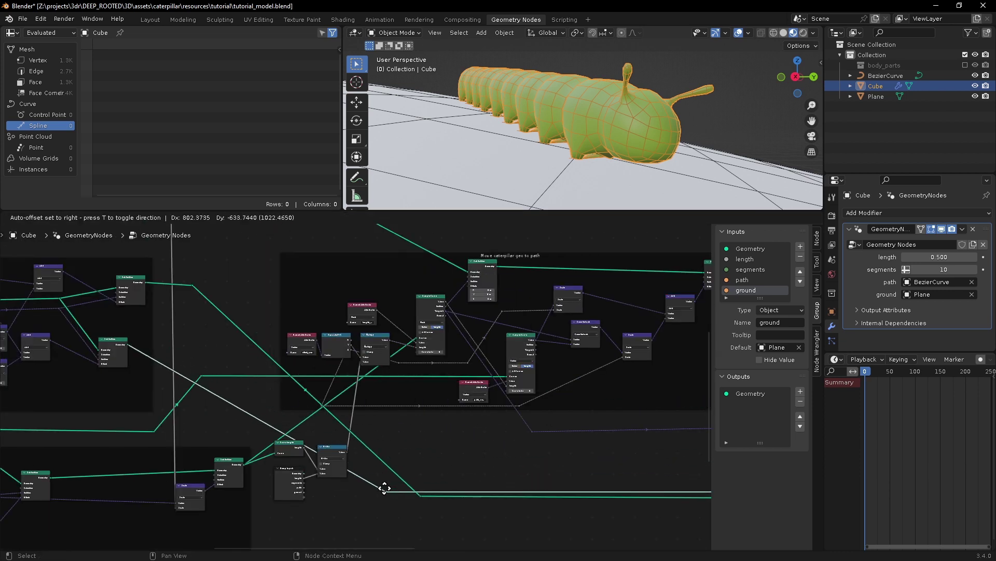
click(372, 475)
shift+right_drag(372, 474, 366, 475)
key(g)
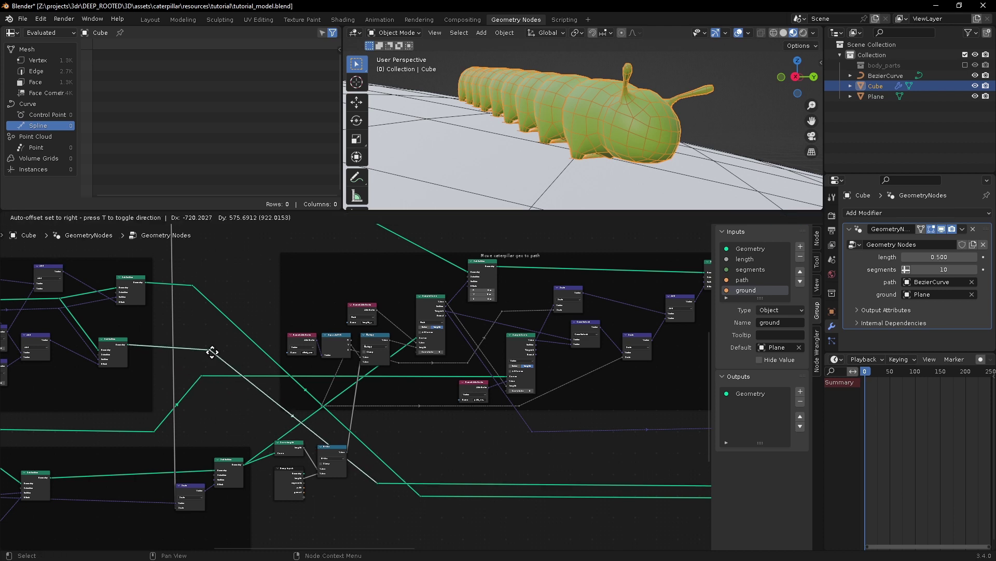
click(230, 345)
Step: Change the comparison in the duplicated branch from Greater Than to Less Than
middle_drag(584, 420, 270, 408)
ctrl+middle_drag(548, 363, 394, 400)
ctrl+middle_drag(428, 394, 332, 373)
ctrl+middle_drag(332, 379, 335, 352)
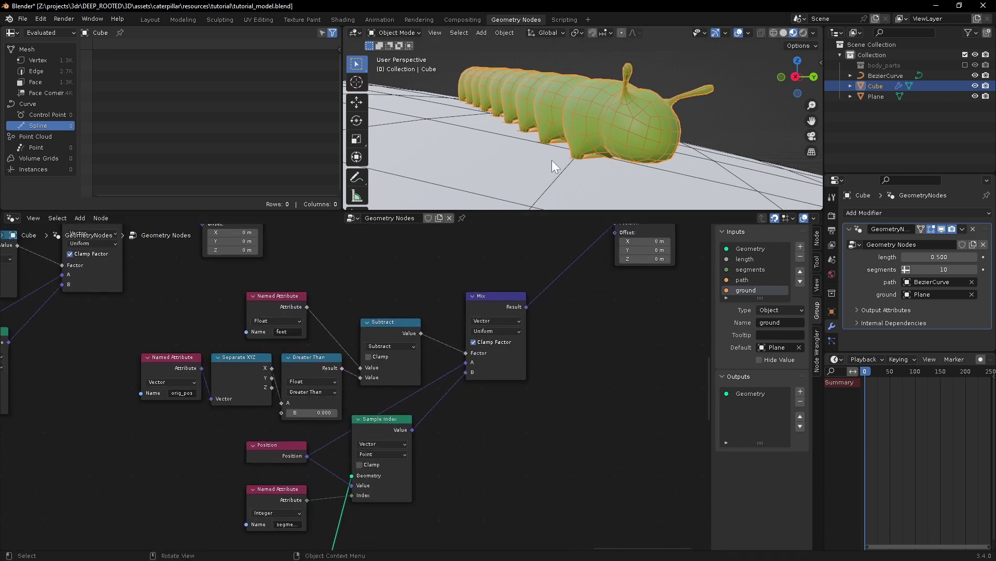
shift+middle_drag(604, 162, 607, 167)
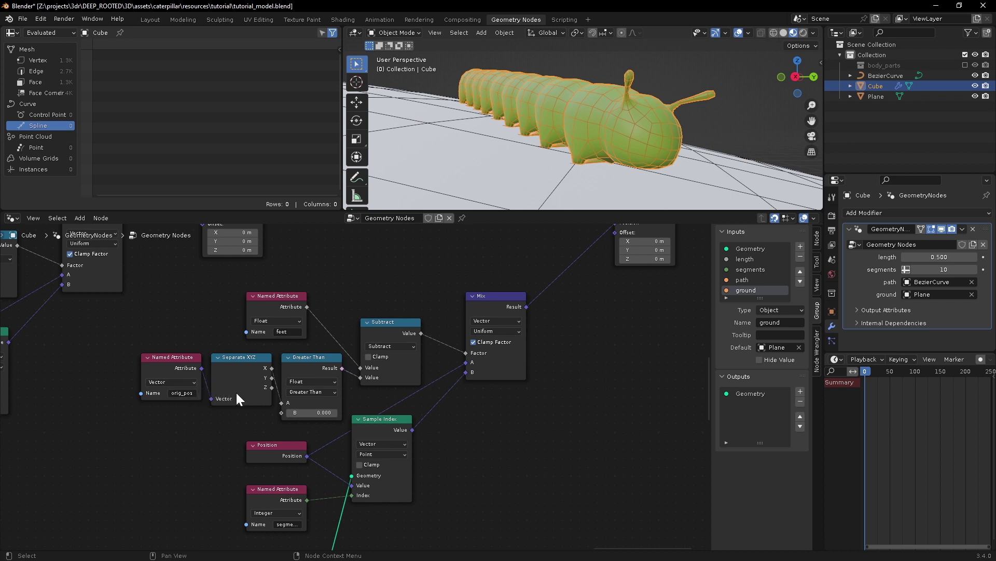
click(307, 391)
click(309, 402)
Step: Play the animation and examine how the caterpillar's feet follow the ground from the side
middle_drag(680, 171, 642, 176)
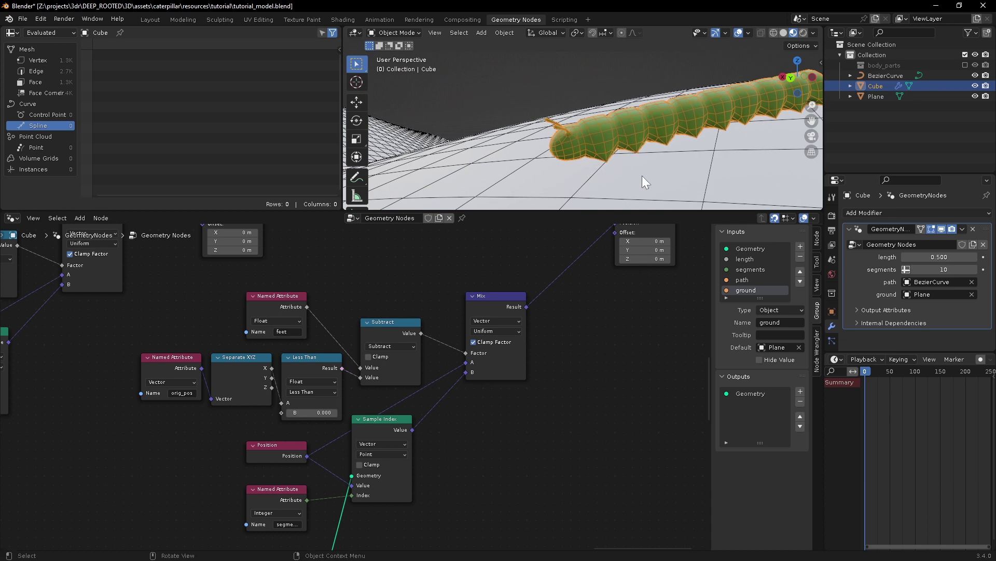
key(space)
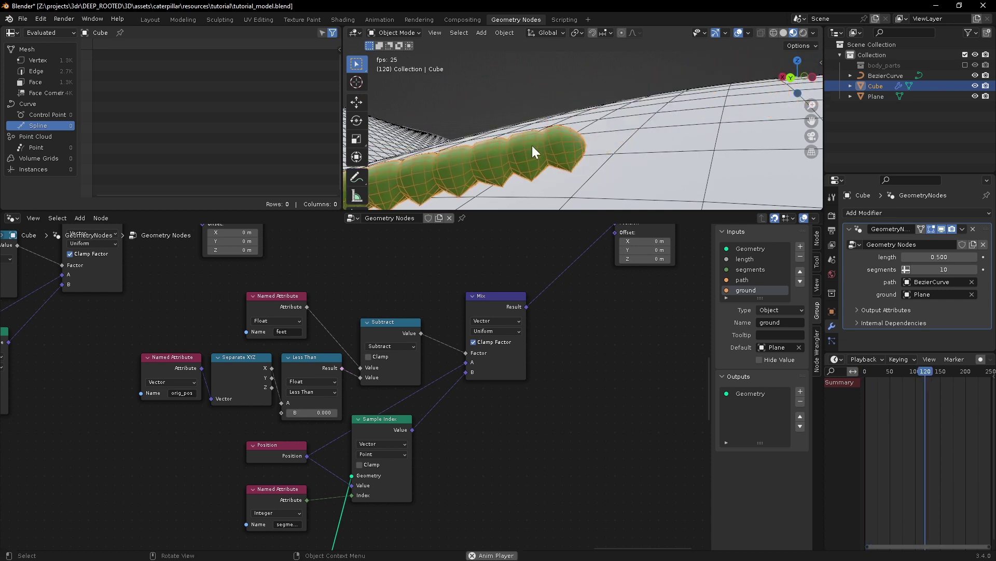
shift+middle_drag(531, 146, 687, 129)
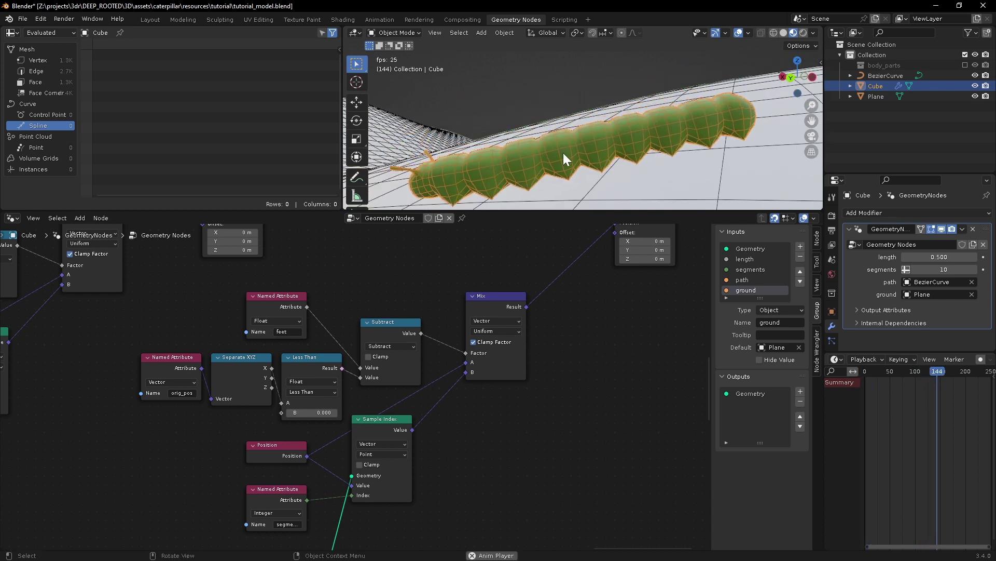
middle_drag(562, 153, 679, 131)
shift+middle_drag(747, 152, 527, 100)
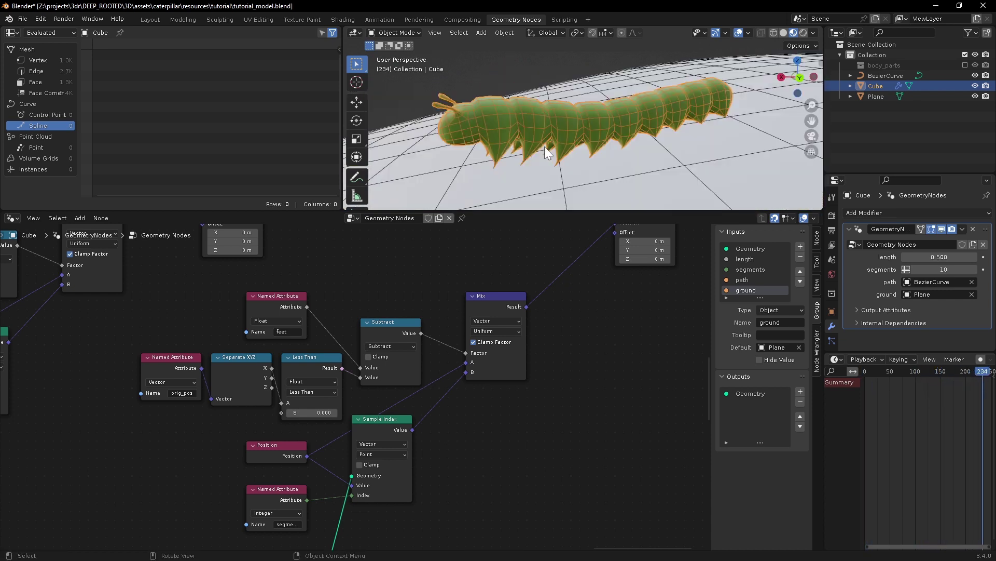
Step: Reposition the nodes at the end of the geometry chain, after the first foot-mixing branch
scroll(571, 332, down, 6)
shift+middle_drag(575, 351, 425, 332)
scroll(426, 291, down, 5)
drag(437, 314, 677, 315)
middle_drag(365, 315, 484, 312)
drag(484, 313, 469, 305)
middle_drag(503, 360, 543, 349)
Step: Group both foot-mixing branches in a frame labelled "Move feet to contact points"
drag(123, 273, 469, 438)
key(ctrl+j)
scroll(469, 438, up, 1)
key(F2)
text(Move feet)
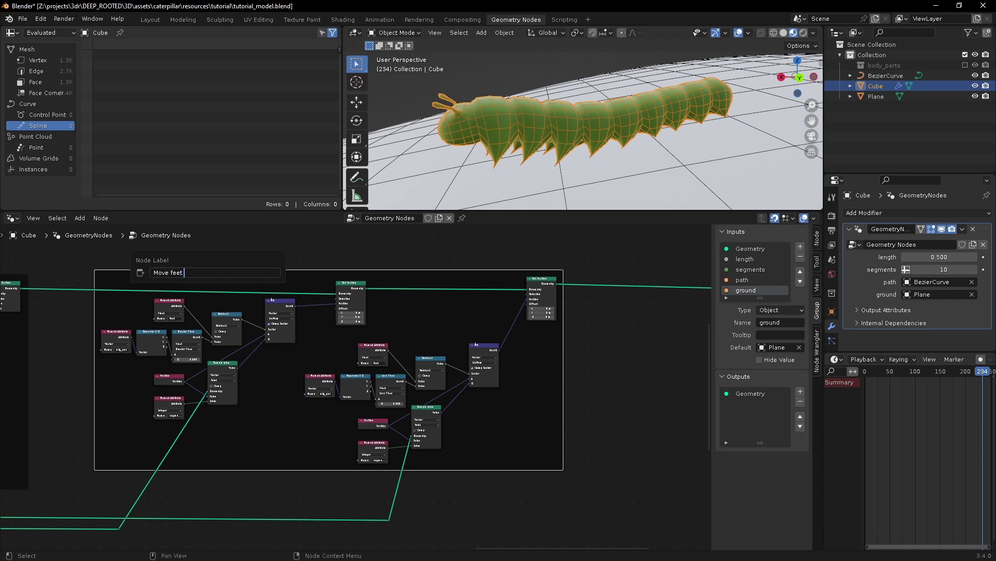
text( to contact points)
key(Return)
scroll(386, 409, down, 1)
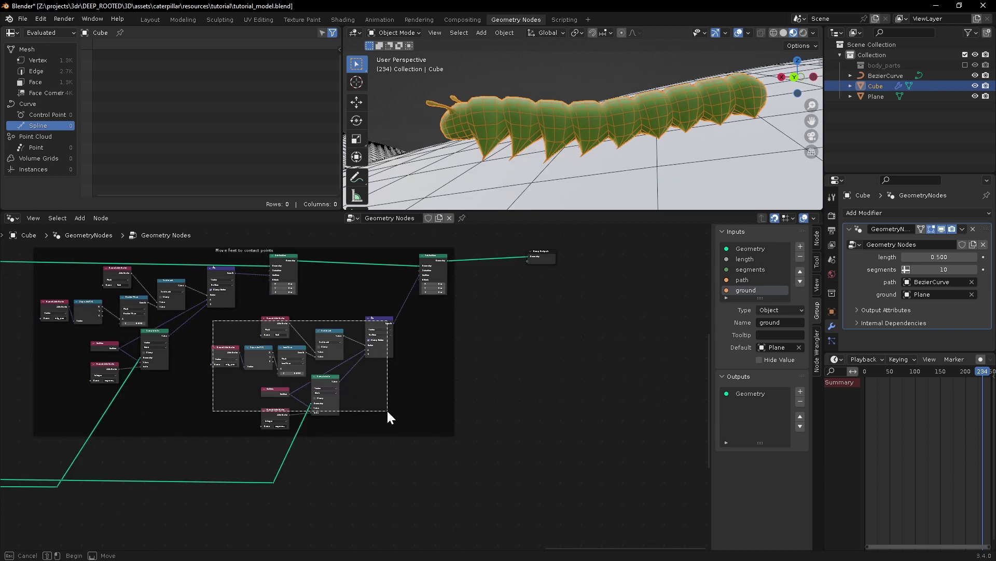
Step: Move the Less Than branch and the first Set Position node farther along to make room beside the first Mix node
drag(222, 347, 530, 347)
drag(282, 258, 498, 259)
ctrl+middle_drag(353, 379, 343, 309)
mouse_move(291, 357)
shift+middle_down()
mouse_move(409, 406)
mouse_move(301, 366)
shift+middle_up()
shift+middle_drag(290, 369, 403, 347)
Step: Duplicate the first branch's Sample Index with its links kept and feed a new Curve Tangent node into the copy's value
click(251, 311)
key(ctrl+shift+d)
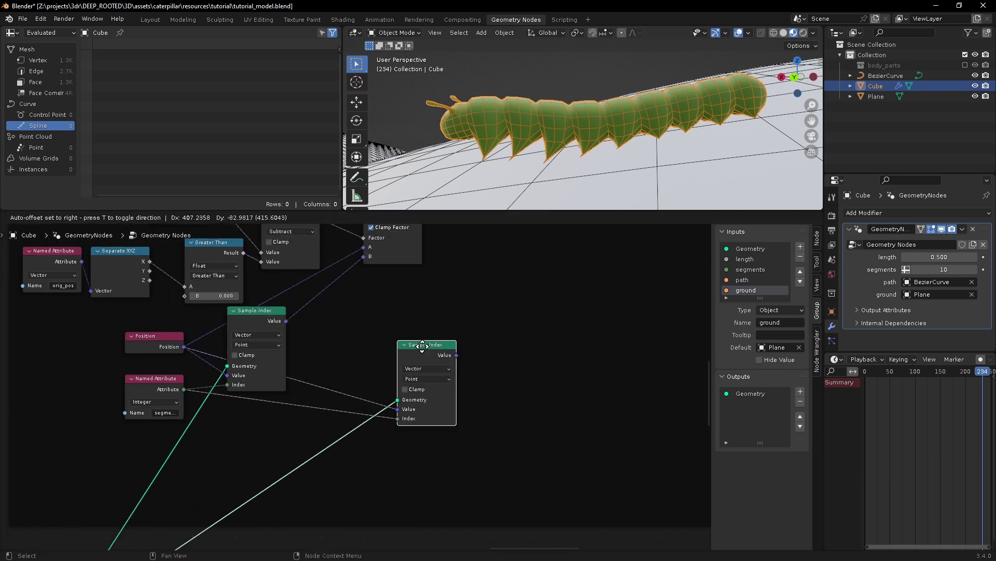
click(404, 363)
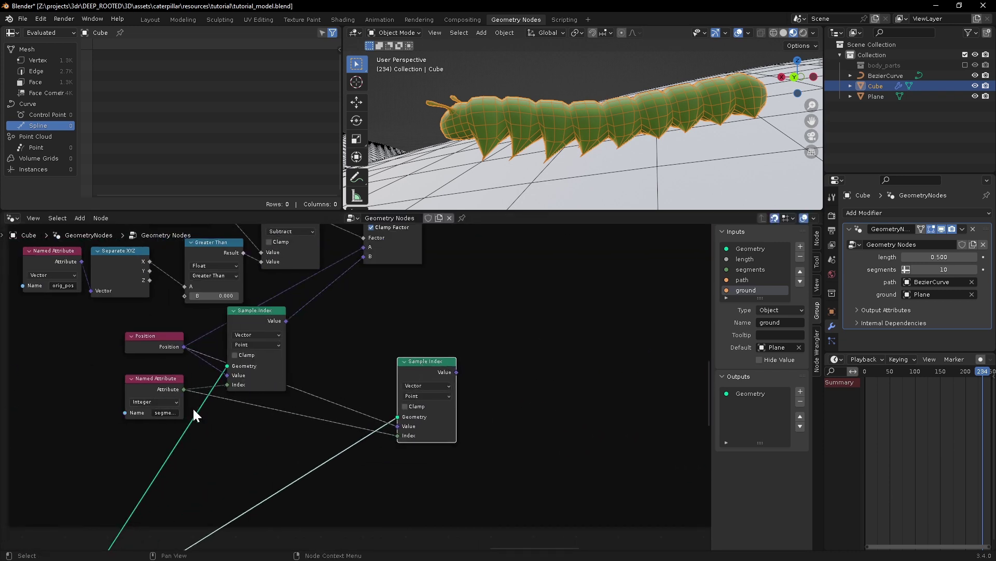
click(146, 338)
key(shift+a)
text(s)
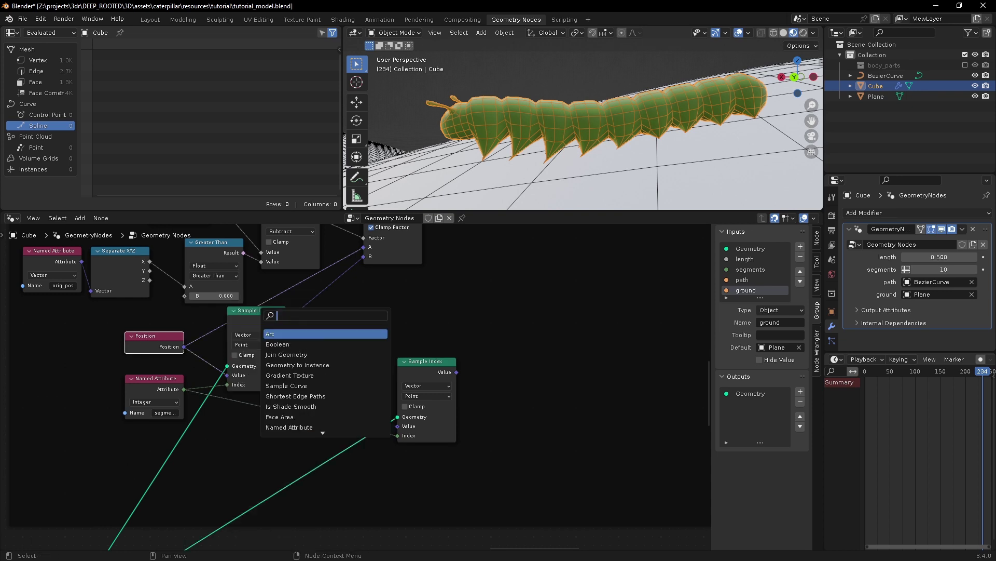
text(tang)
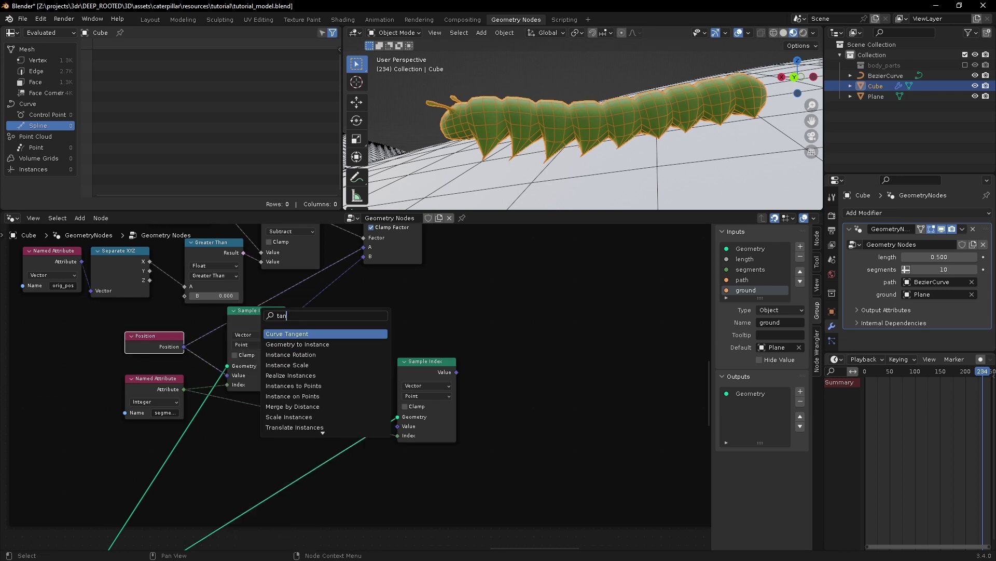
key(Return)
click(247, 438)
drag(294, 449, 397, 426)
Step: Add a vector Scale node after the tangent's Sample Index and scale by the Y component of orig_pos
ctrl+middle_drag(406, 421, 475, 383)
shift+middle_drag(474, 383, 314, 413)
drag(289, 408, 383, 356)
text(sca)
key(Return)
click(345, 356)
shift+middle_drag(312, 343, 508, 353)
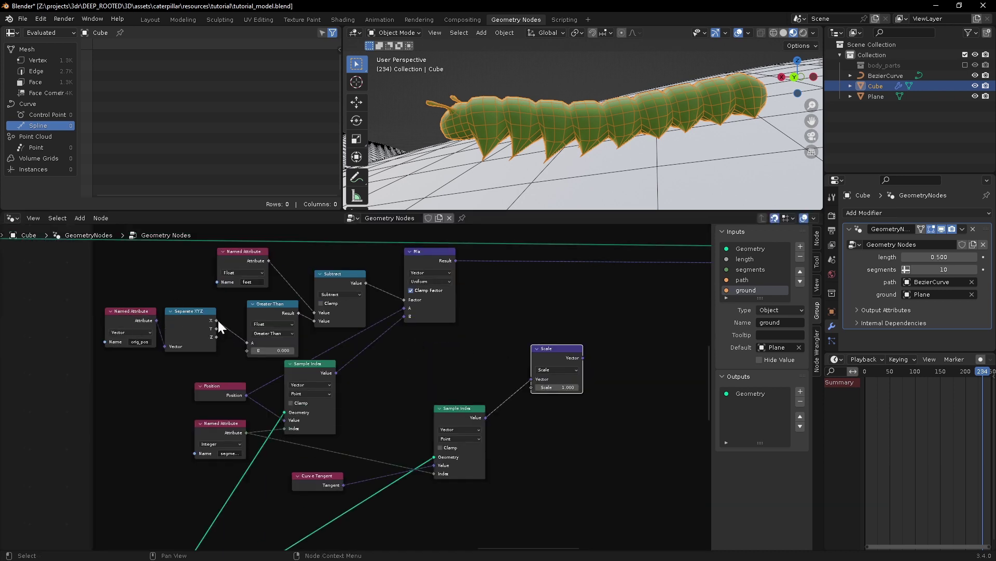
shift+middle_drag(545, 403, 427, 418)
Step: Add a second Scale node driven by the feet attribute and feed its vector into the first branch's Set Position offset
drag(378, 408, 482, 375)
text(sca)
key(Return)
click(455, 380)
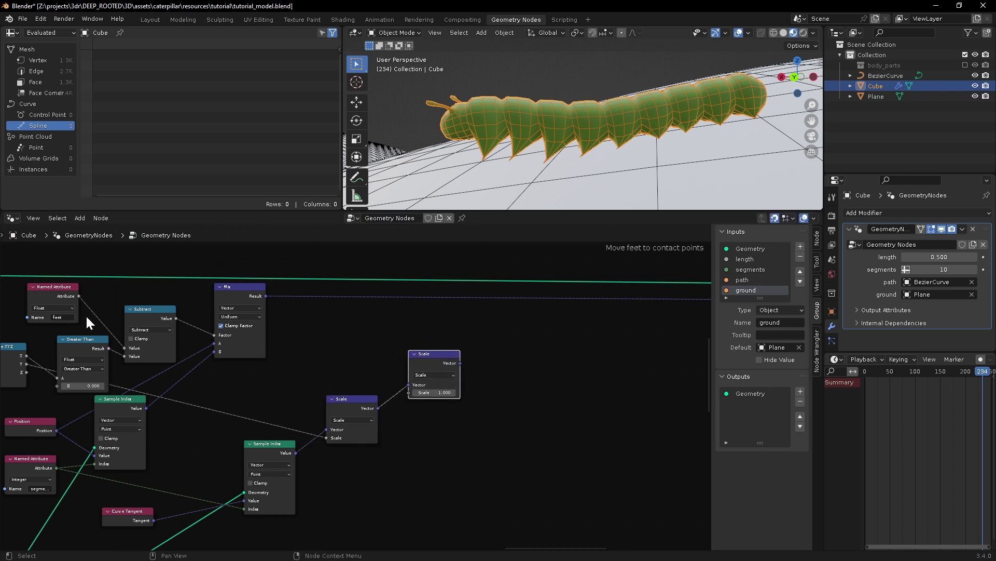
drag(80, 297, 408, 393)
middle_drag(519, 383, 346, 404)
drag(286, 384, 541, 329)
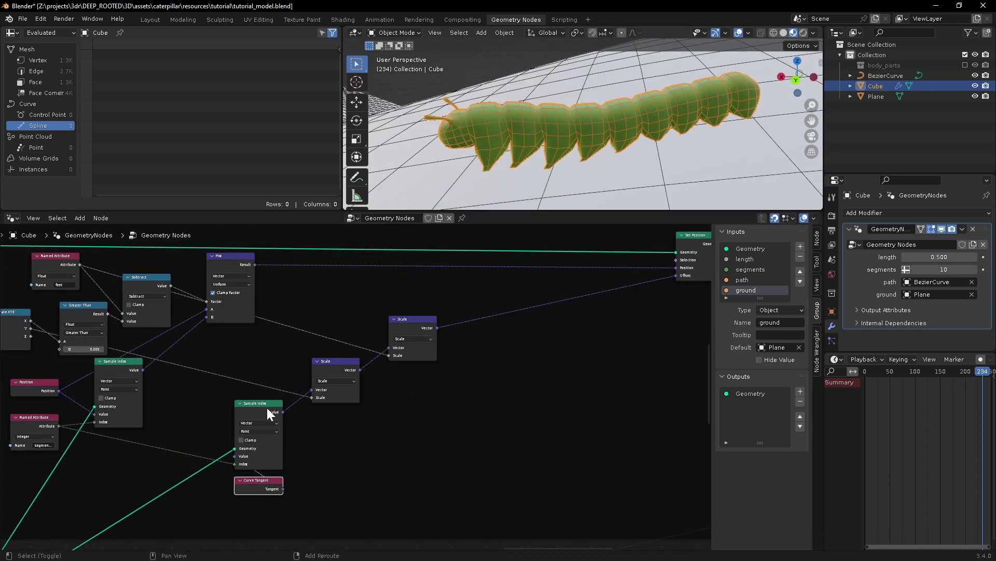
Step: Stack the Curve Tangent, its Sample Index and both Scale nodes in a column and frame them as "Y axis"
drag(267, 411, 309, 296)
key(ctrl+j)
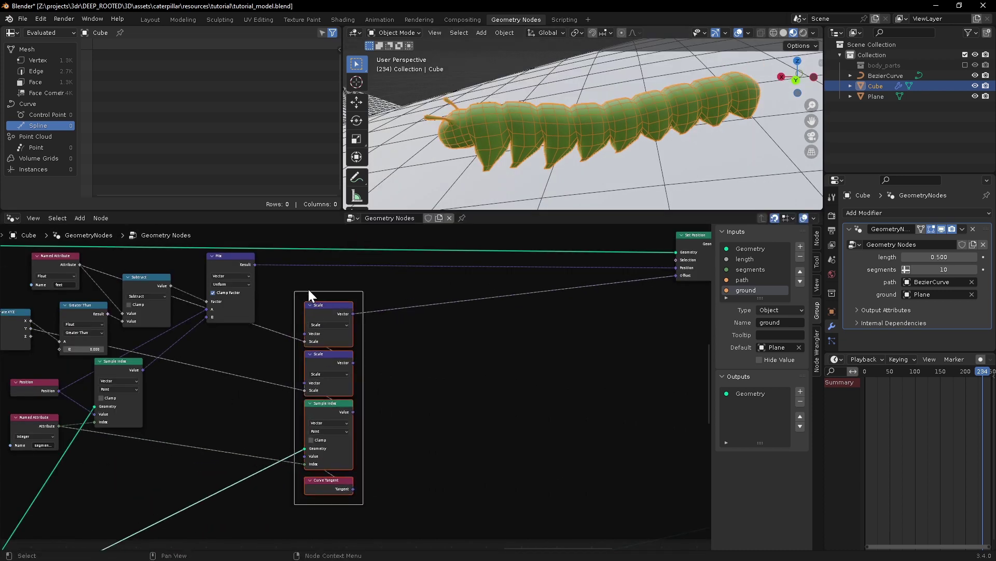
key(F2)
text(Y axis)
key(Return)
middle_drag(443, 390, 414, 363)
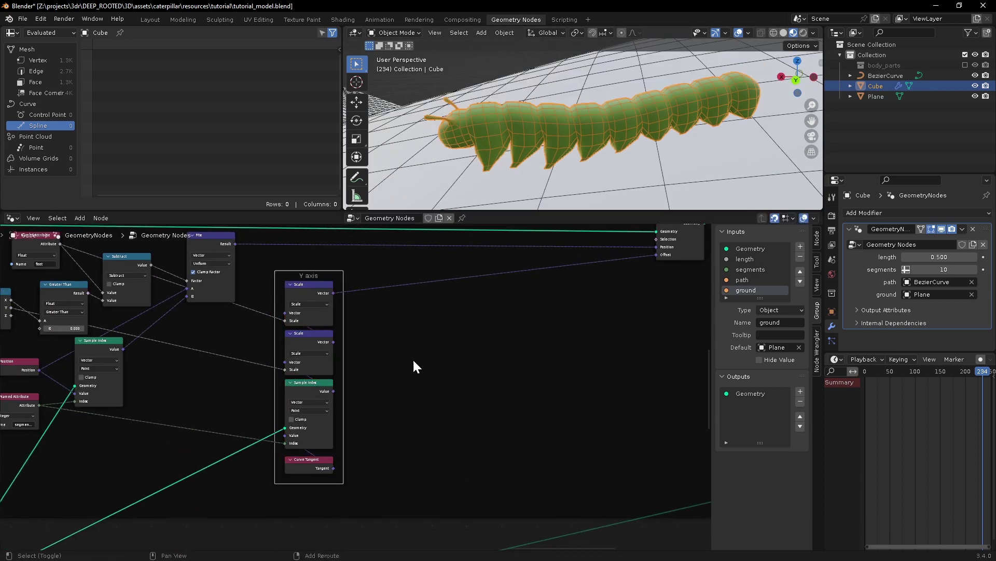
middle_drag(547, 167, 583, 150)
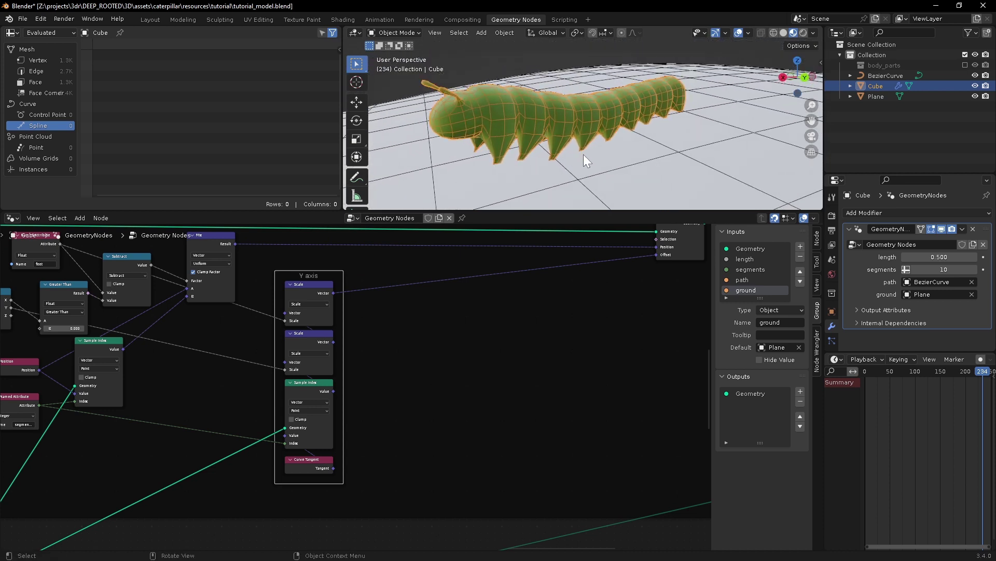
Step: Add a Sample Nearest Surface node in the empty space beside the Y axis frame
scroll(375, 396, down, 1)
middle_drag(375, 439, 376, 413)
click(459, 382)
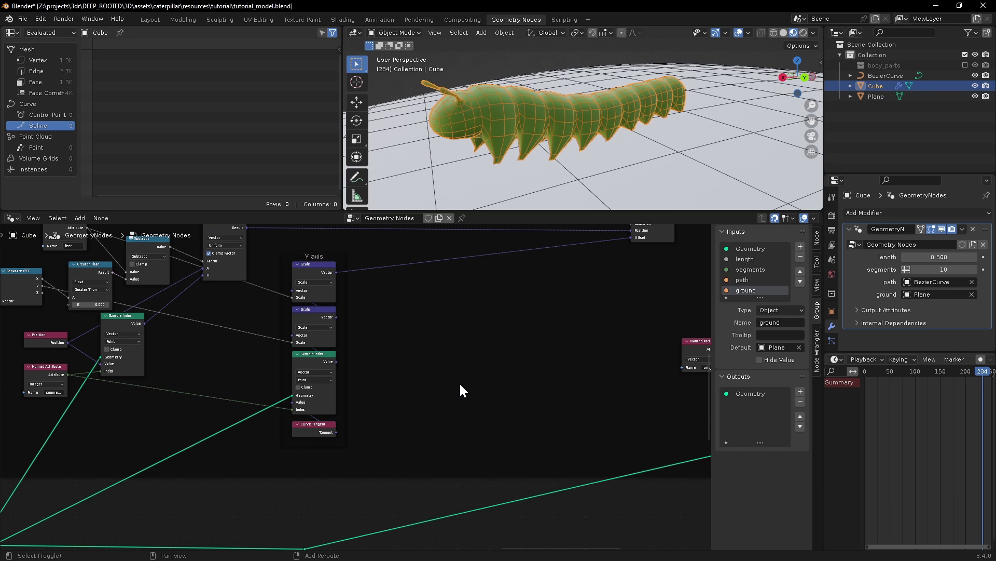
middle_drag(459, 382, 431, 367)
scroll(431, 366, up, 1)
key(shift+a)
click(357, 314)
text(sam)
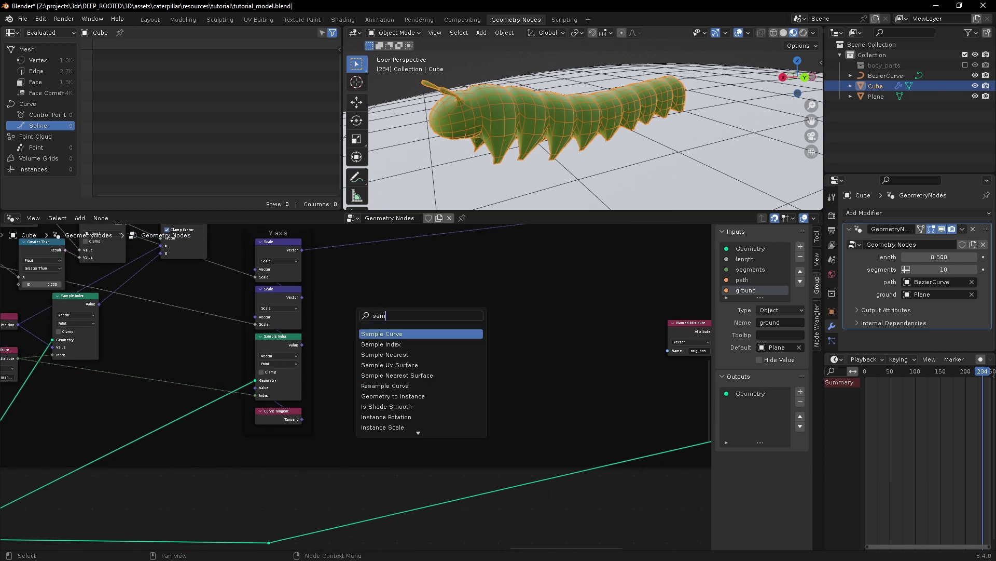
key(Down)
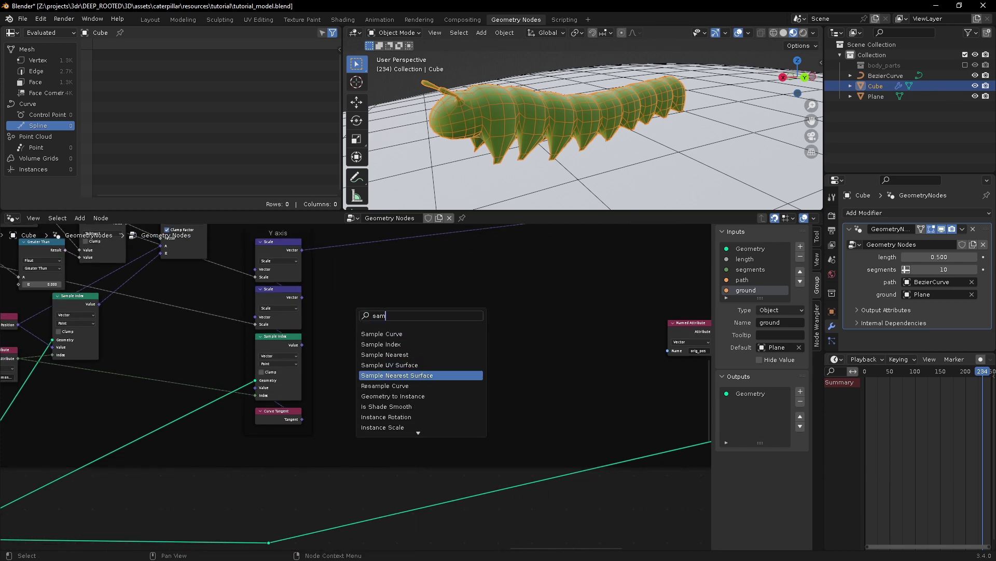
click(397, 375)
click(455, 414)
Step: Set the Sample Nearest Surface node's data type to Vector and feed a new Normal node into its value
middle_drag(455, 415, 512, 405)
click(493, 358)
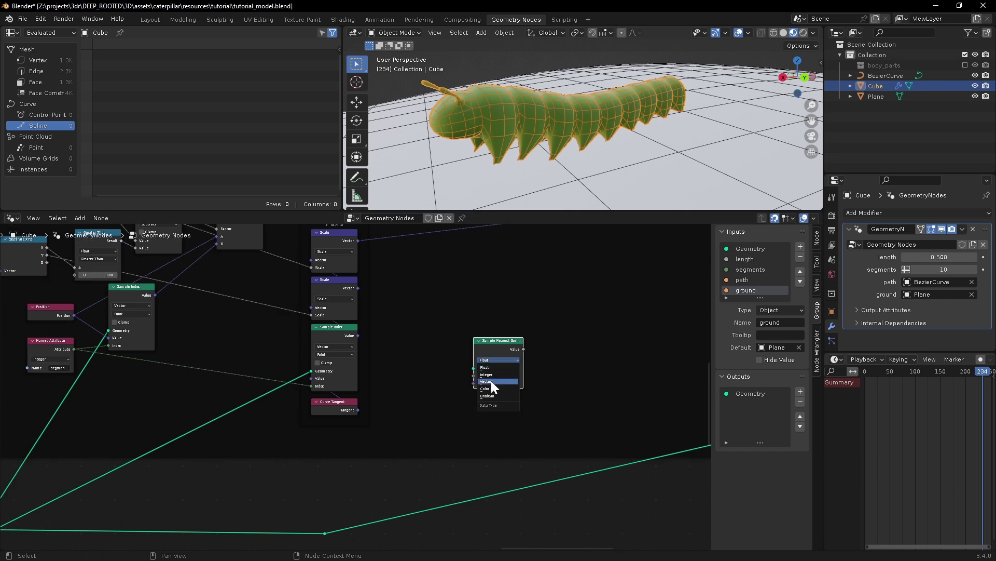
drag(474, 375, 316, 375)
text(nor)
key(Return)
click(458, 366)
Step: Route the ground geometry into the mesh input of the Sample Nearest Surface node
ctrl+middle_drag(455, 348, 465, 392)
shift+middle_drag(218, 338, 519, 358)
shift+middle_drag(304, 342, 596, 350)
shift+middle_drag(222, 348, 325, 347)
ctrl+middle_drag(223, 449, 227, 403)
drag(227, 394, 529, 334)
ctrl+middle_drag(519, 342, 519, 415)
shift+right_drag(332, 343, 332, 394)
shift+middle_drag(240, 415, 556, 378)
shift+right_drag(556, 376, 552, 420)
drag(554, 399, 227, 423)
shift+middle_drag(508, 415, 228, 415)
ctrl+middle_drag(311, 462, 311, 415)
Step: Add a vector Scale node after Sample Nearest Surface and scale by the Z component of orig_pos
drag(315, 434, 347, 394)
text(sca)
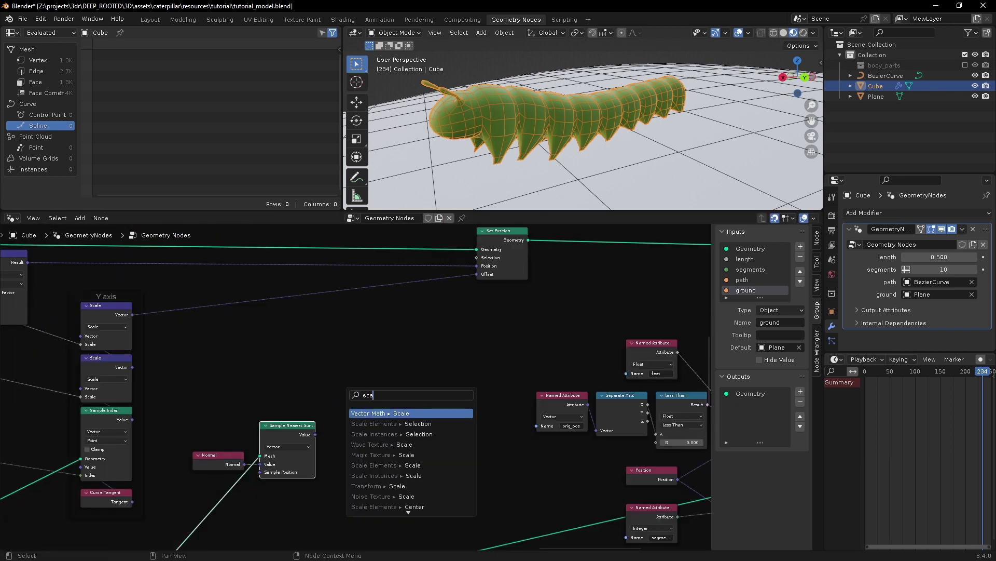
key(Return)
click(375, 402)
middle_drag(311, 402, 509, 425)
ctrl+middle_drag(240, 422, 240, 442)
middle_drag(240, 439, 328, 429)
drag(114, 354, 601, 418)
middle_drag(601, 418, 349, 416)
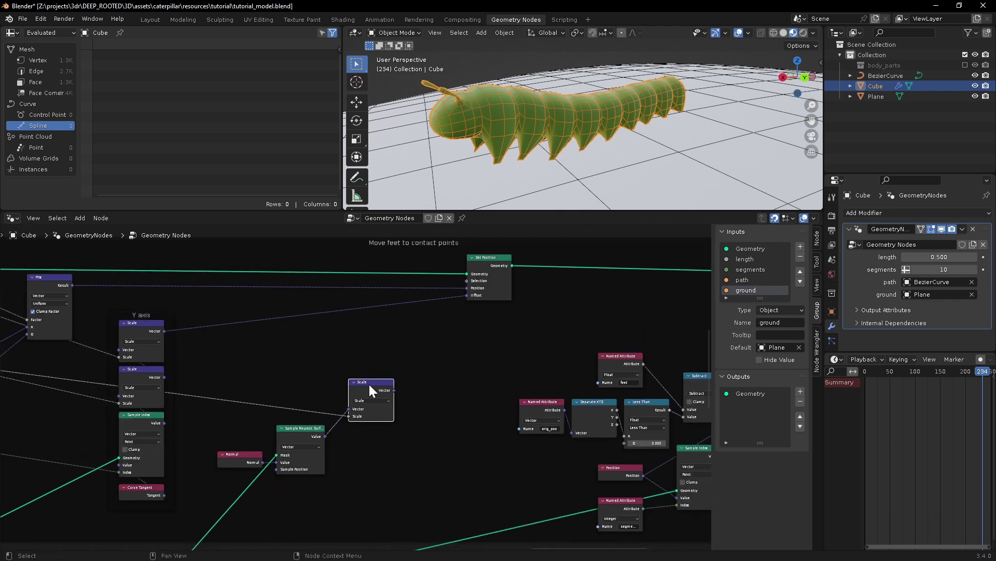
Step: Add a second Scale node driven by a copied feet Named Attribute and stack the nodes with the surface sampling
drag(394, 389, 428, 366)
text(sca)
key(Return)
click(408, 347)
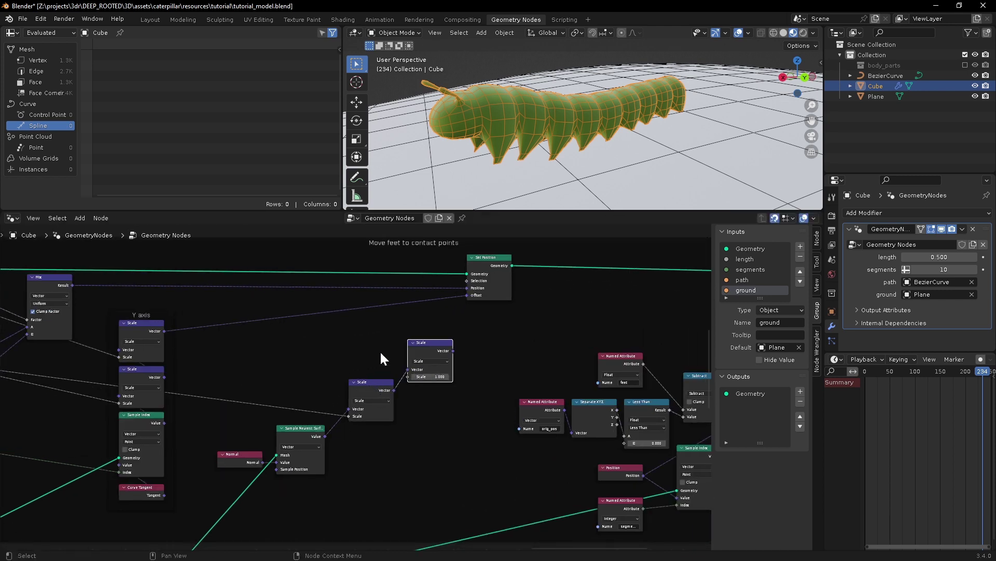
shift+middle_drag(279, 363, 412, 380)
key(g)
click(535, 388)
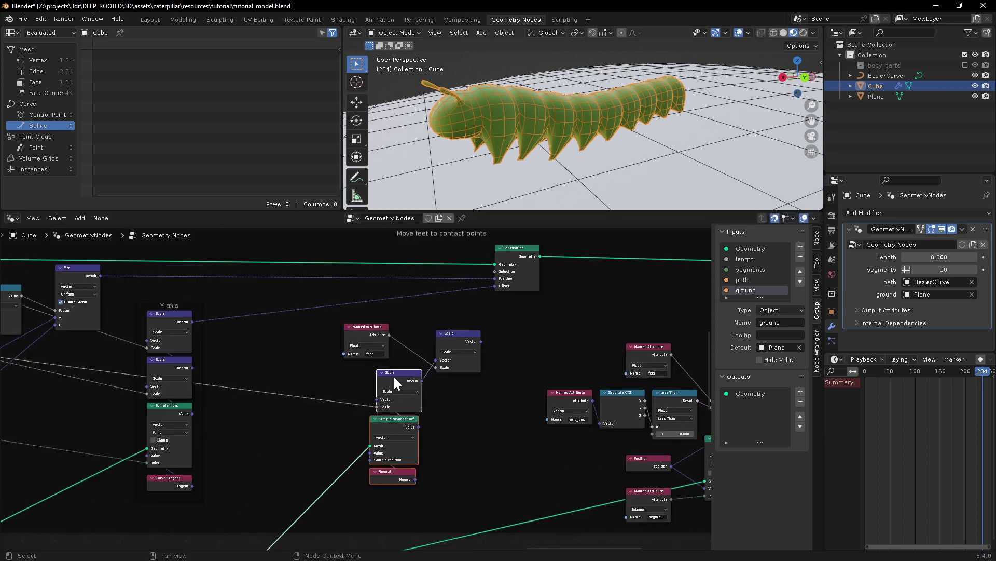
Step: Label the surface normal nodes' frame "Z Axis" and color it blue, and color the Y axis frame green
key(F2)
text(Z Axis)
key(Return)
click(817, 238)
click(732, 291)
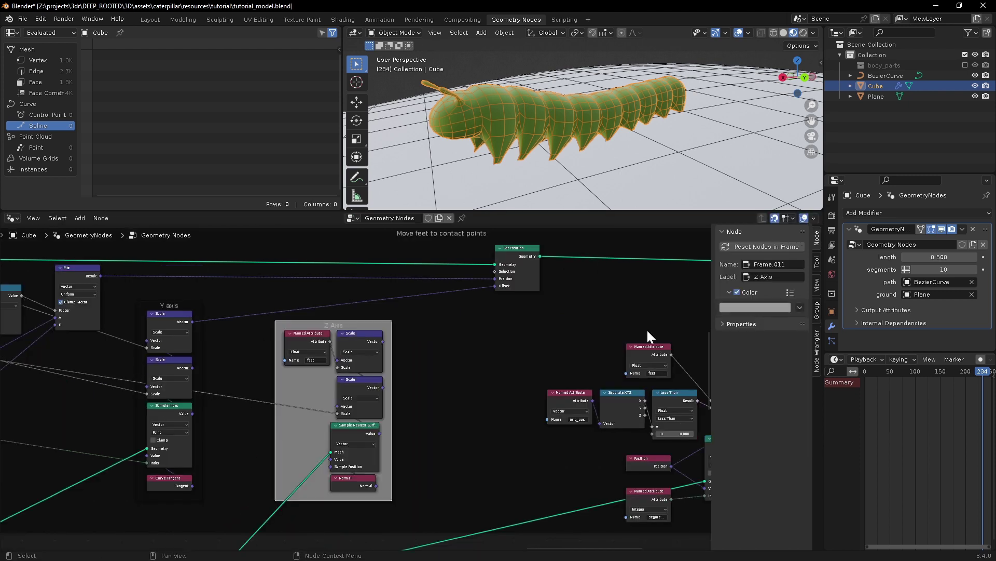
click(165, 306)
click(733, 291)
click(745, 305)
Step: Sum the Y axis and Z Axis vectors with a vector Add node and feed it into the Set Position offset
drag(267, 332, 456, 326)
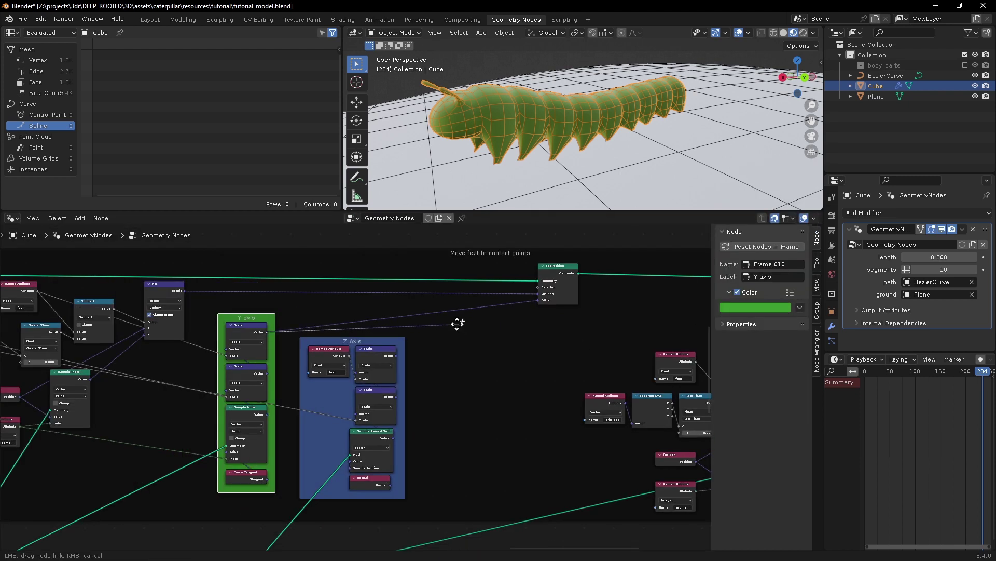
text(add)
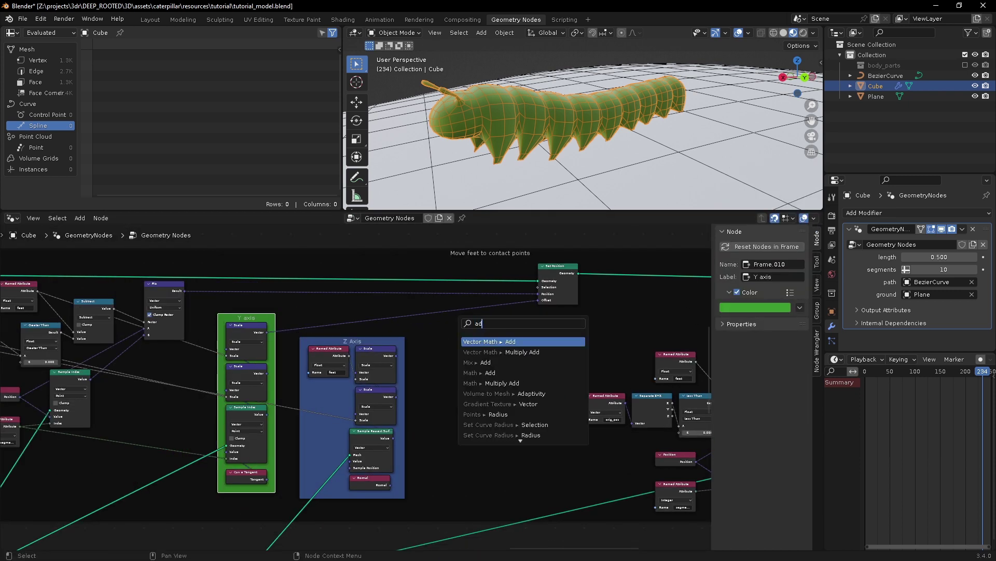
key(Return)
click(480, 335)
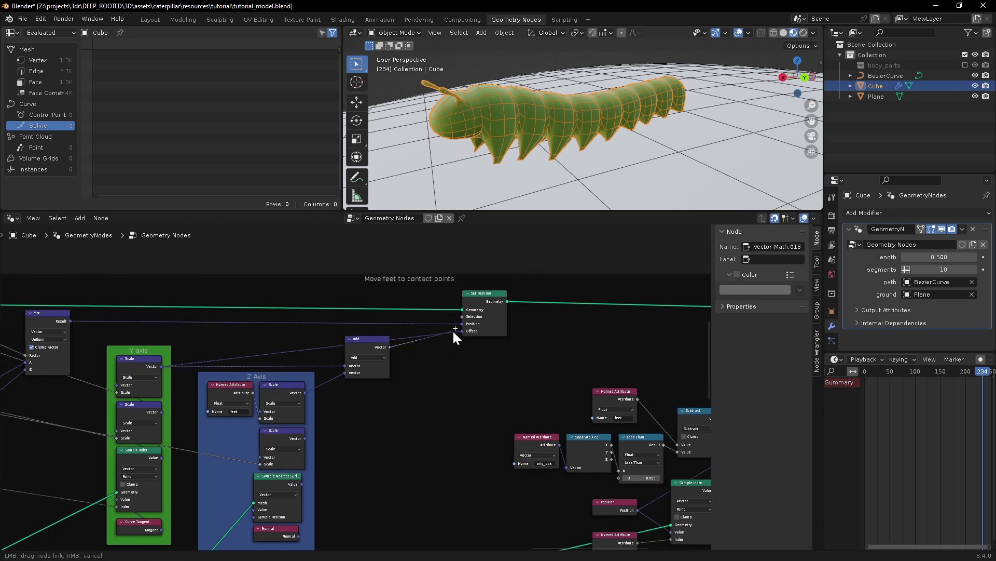
Step: Examine how the feet meet the ground and review the nodes in the Move Feet along path frame
middle_drag(514, 166, 537, 141)
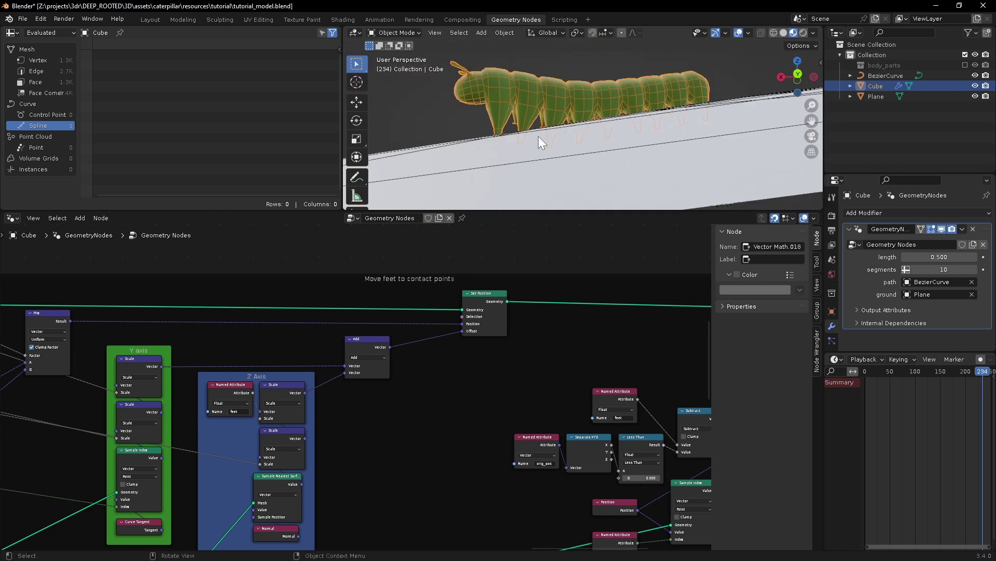
middle_drag(491, 102, 504, 118)
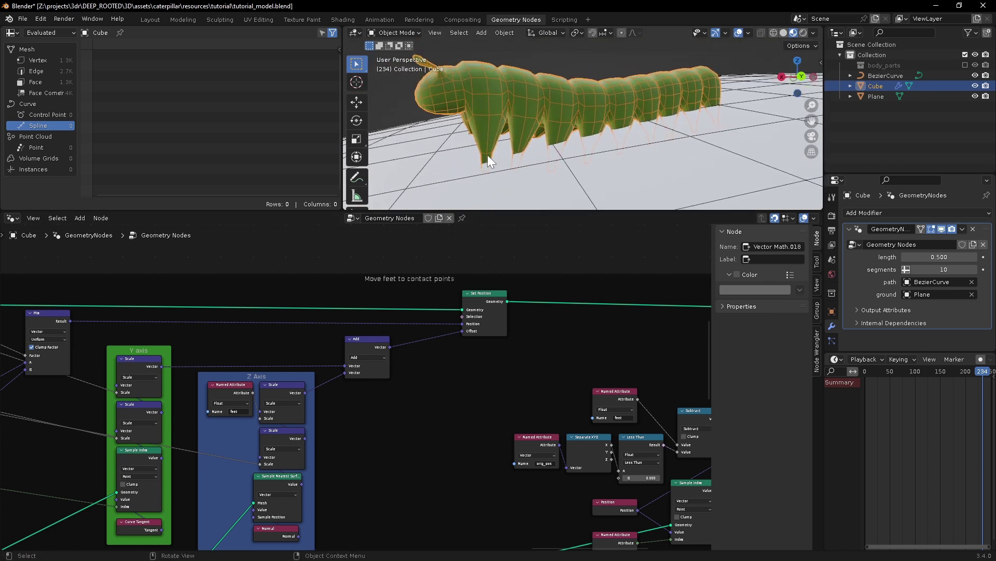
middle_drag(309, 422, 397, 432)
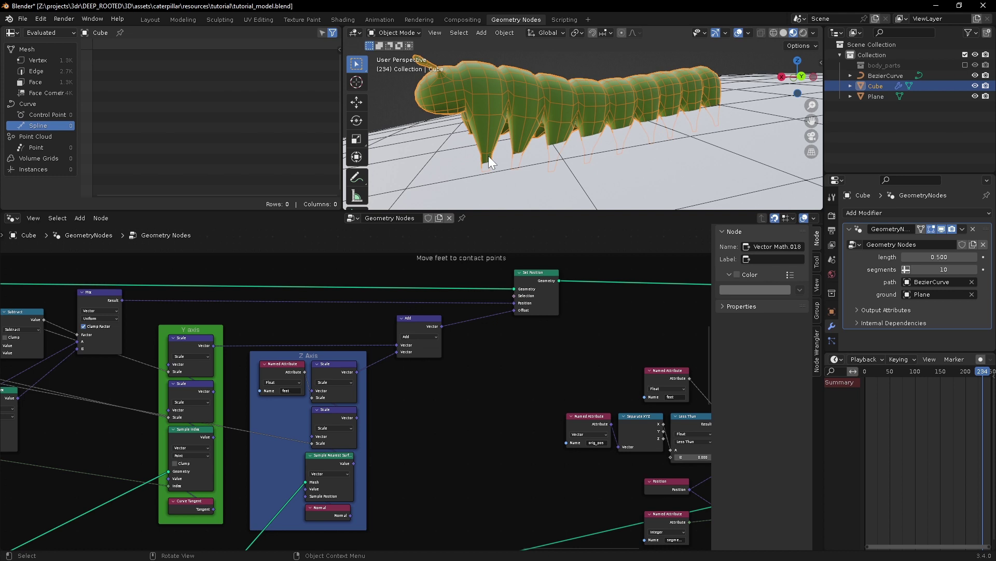
scroll(365, 405, down, 8)
shift+middle_drag(145, 493, 519, 446)
scroll(415, 441, down, 4)
shift+middle_drag(312, 441, 469, 425)
shift+middle_drag(347, 378, 363, 323)
ctrl+middle_drag(396, 467, 336, 301)
ctrl+middle_drag(422, 438, 431, 383)
shift+middle_drag(437, 291, 425, 491)
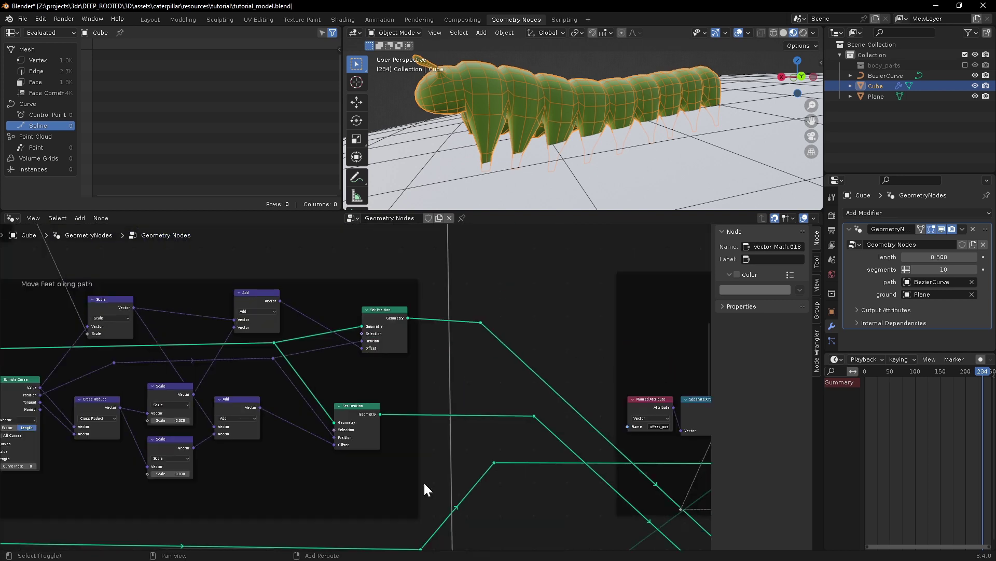
shift+middle_drag(421, 254, 512, 508)
Step: Insert a math Add node in the Z Axis frame ahead of the height Scale node and link a second value into it
middle_drag(472, 325, 216, 267)
drag(151, 258, 478, 400)
text(add)
key(Return)
click(479, 399)
ctrl+middle_drag(477, 498, 480, 486)
shift+middle_drag(480, 486, 580, 412)
drag(597, 328, 603, 361)
drag(63, 304, 583, 394)
drag(588, 363, 402, 363)
drag(442, 361, 456, 387)
Step: Shift the nodes following the Z Axis frame further along the tree to make room for another group
mouse_move(553, 139)
middle_down()
mouse_move(522, 140)
mouse_move(557, 139)
middle_up()
middle_drag(557, 139, 553, 139)
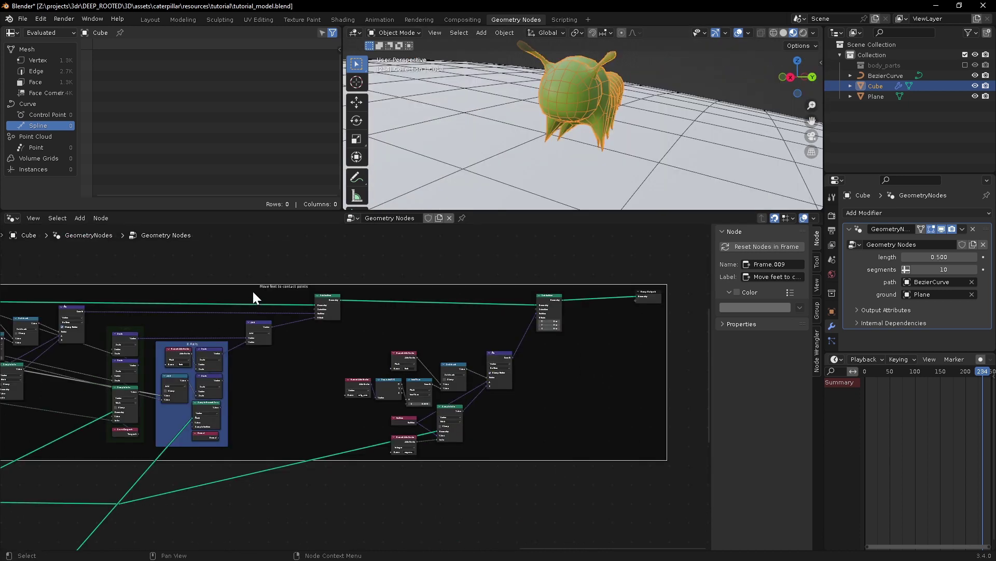
drag(253, 293, 640, 445)
drag(267, 323, 385, 322)
scroll(265, 344, up, 5)
middle_drag(266, 344, 397, 307)
scroll(405, 352, up, 2)
click(410, 376)
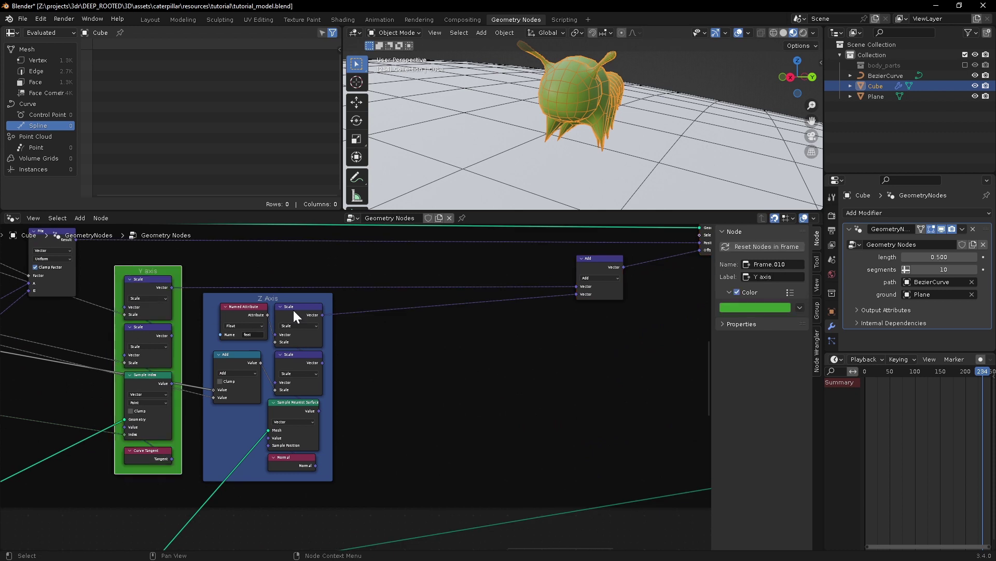
click(384, 361)
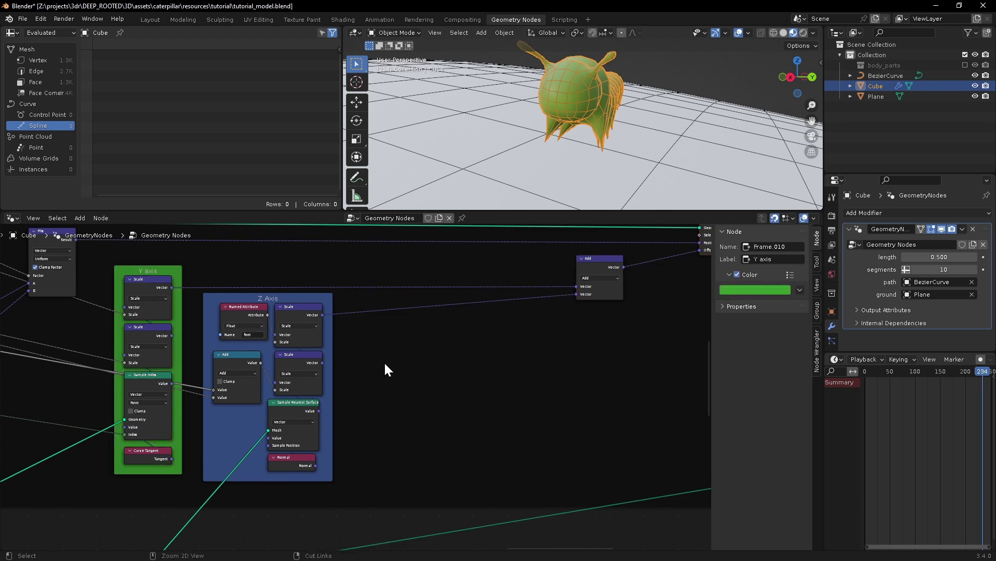
scroll(384, 361, down, 1)
middle_drag(384, 361, 345, 358)
Step: Add a Cross Product node fed by the Y axis Sample Index value and the Sample Nearest Surface value
drag(141, 374, 399, 405)
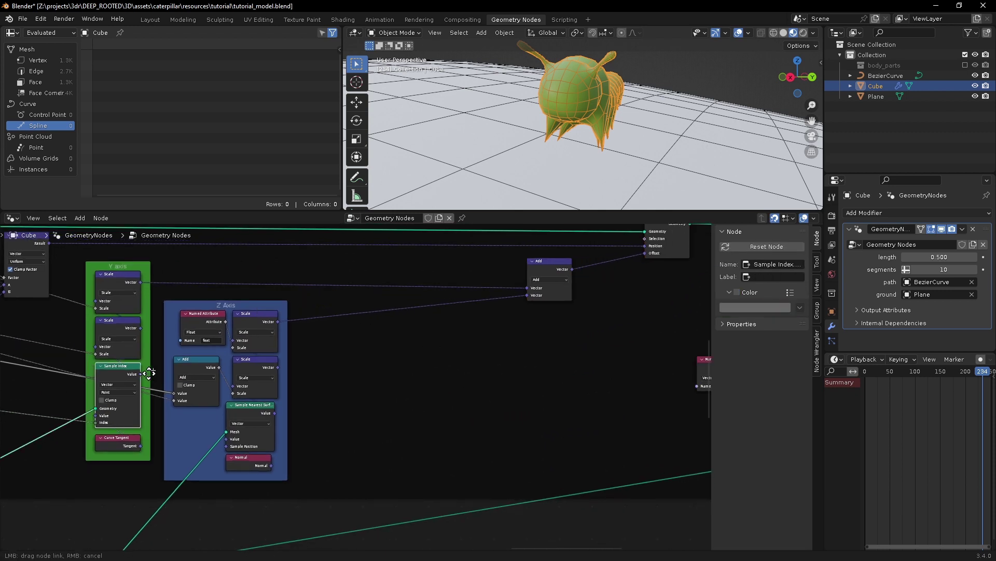
text(cro)
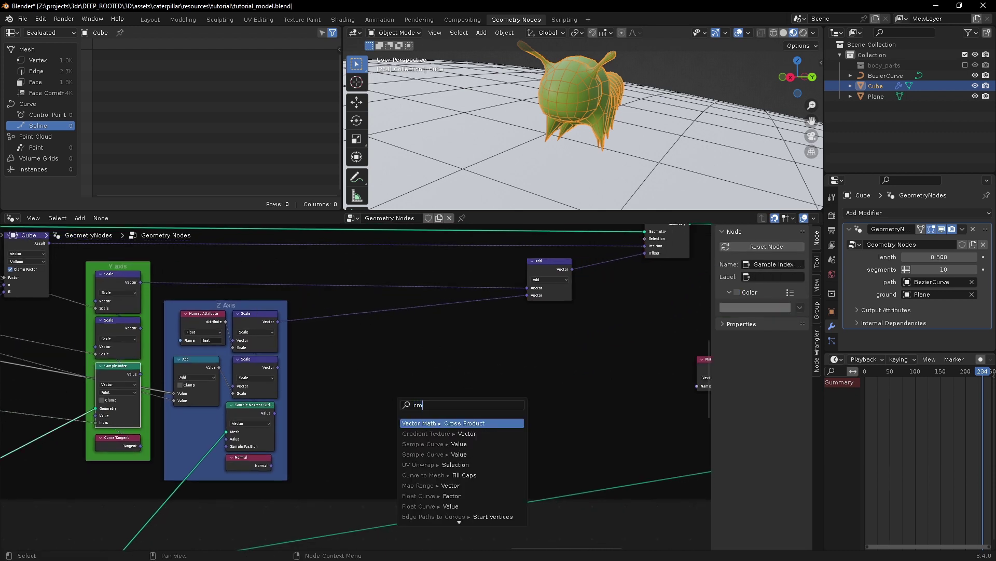
key(Return)
click(377, 393)
scroll(356, 384, up, 3)
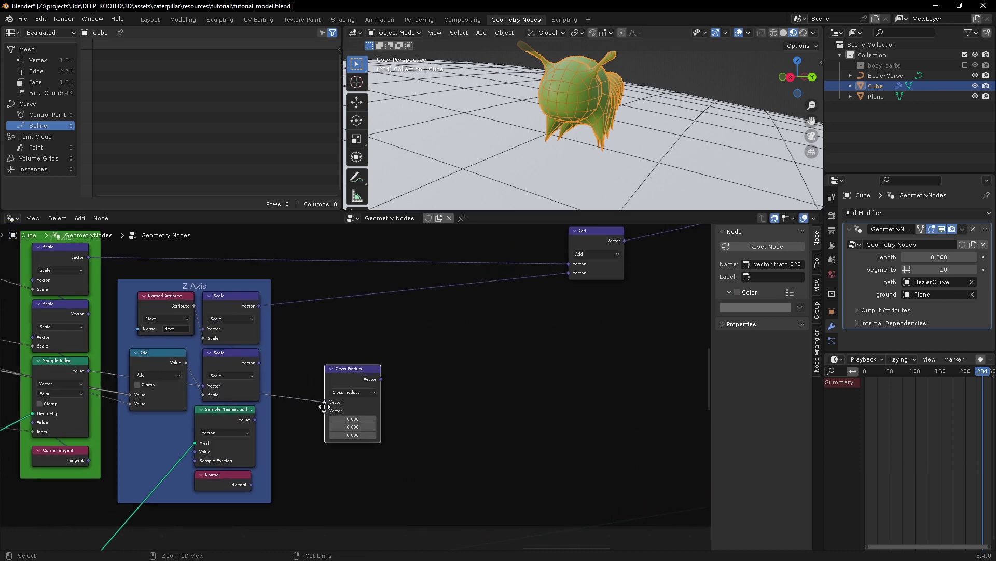
drag(256, 419, 326, 410)
scroll(354, 387, down, 3)
middle_drag(354, 388, 355, 378)
Step: Add a Scale node after the Cross Product, scale by the X component of orig_pos, and stack the two nodes
drag(350, 366, 420, 348)
text(sca)
key(Return)
click(427, 349)
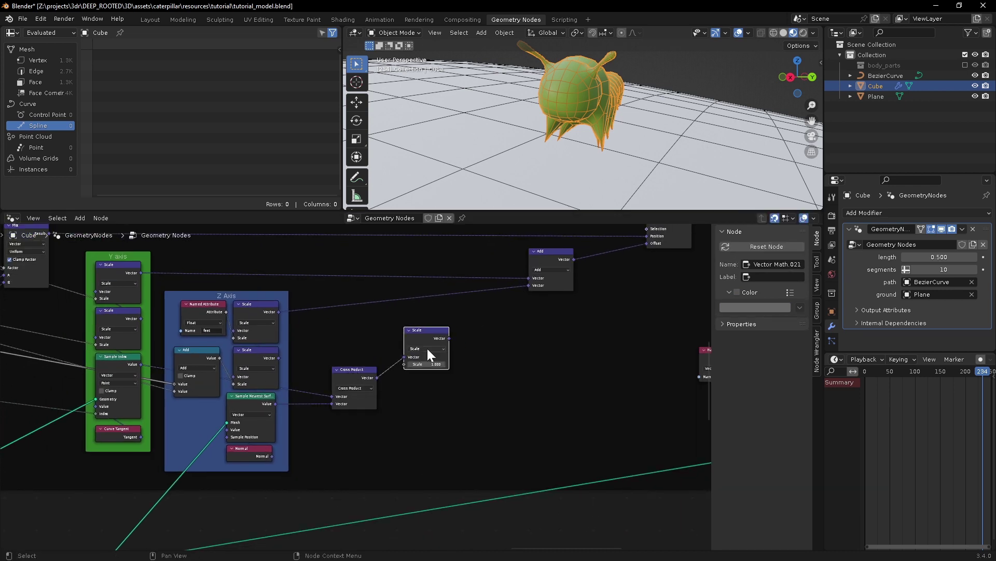
scroll(427, 348, down, 1)
middle_drag(428, 348, 675, 342)
drag(107, 282, 651, 356)
shift+middle_drag(650, 356, 459, 361)
drag(407, 373, 477, 379)
shift+middle_drag(403, 367, 423, 416)
scroll(423, 417, up, 1)
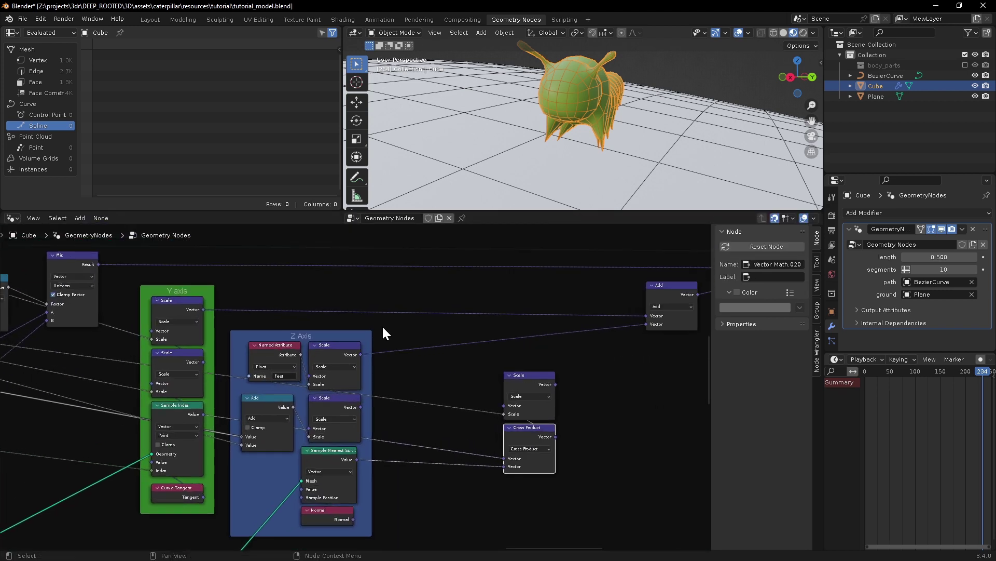
Step: Dissolve the feet-driven Scale nodes in the Y axis and Z Axis frames and remove the Z Axis feet attribute
click(175, 302)
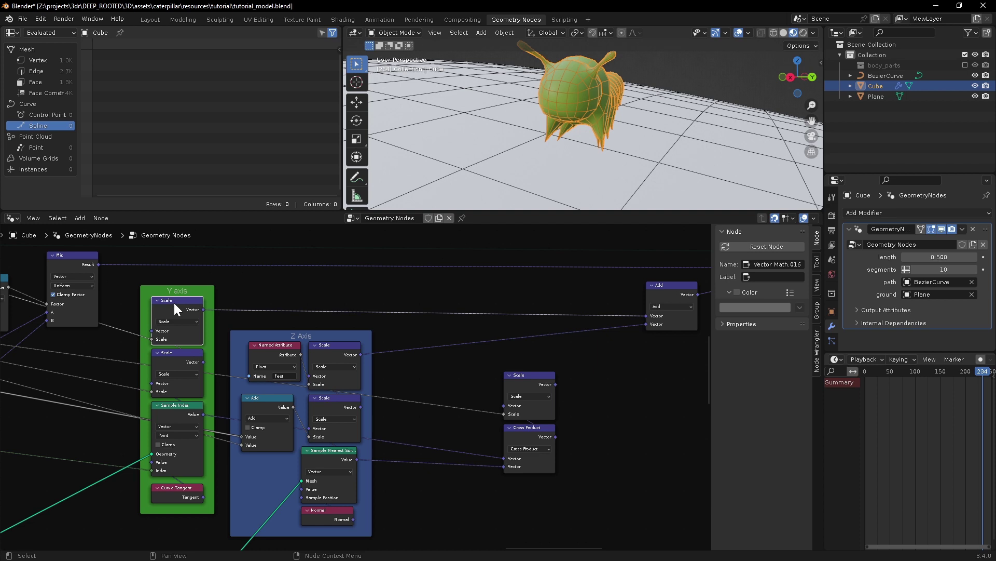
key(ctrl+x)
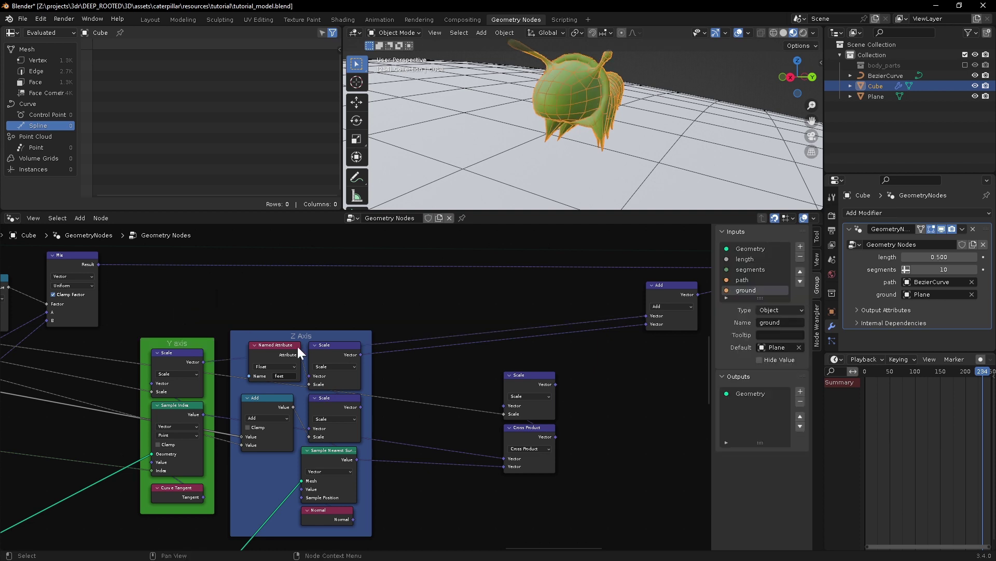
click(331, 352)
key(ctrl+x)
click(268, 347)
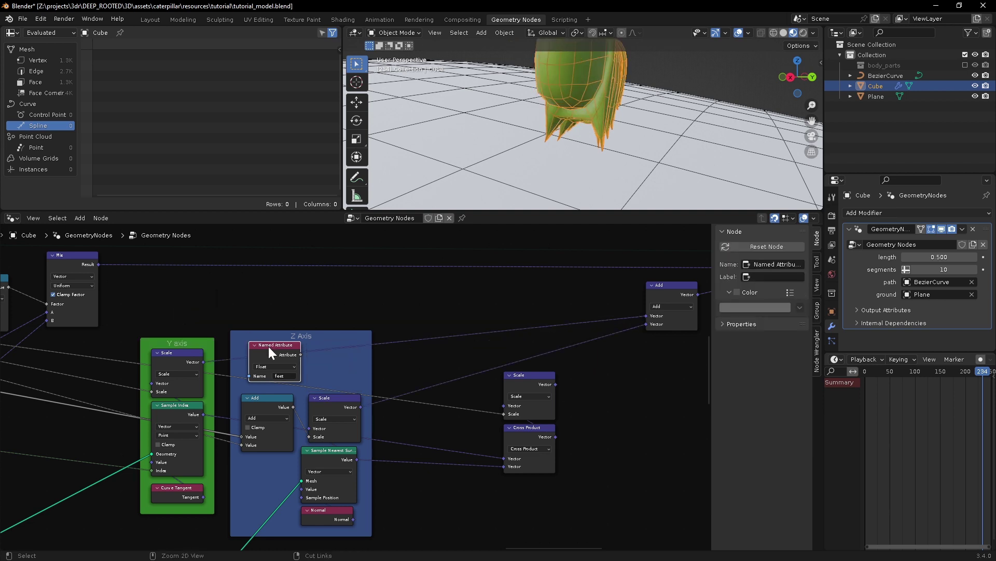
key(ctrl+x)
Step: Duplicate the vector Add node into the offset link and connect the Cross Product's Scale output to it
middle_drag(376, 360, 244, 381)
drag(534, 306, 316, 308)
mouse_move(362, 387)
middle_down()
mouse_move(333, 336)
mouse_move(346, 381)
middle_up()
key(shift+d)
click(499, 302)
drag(409, 399, 469, 338)
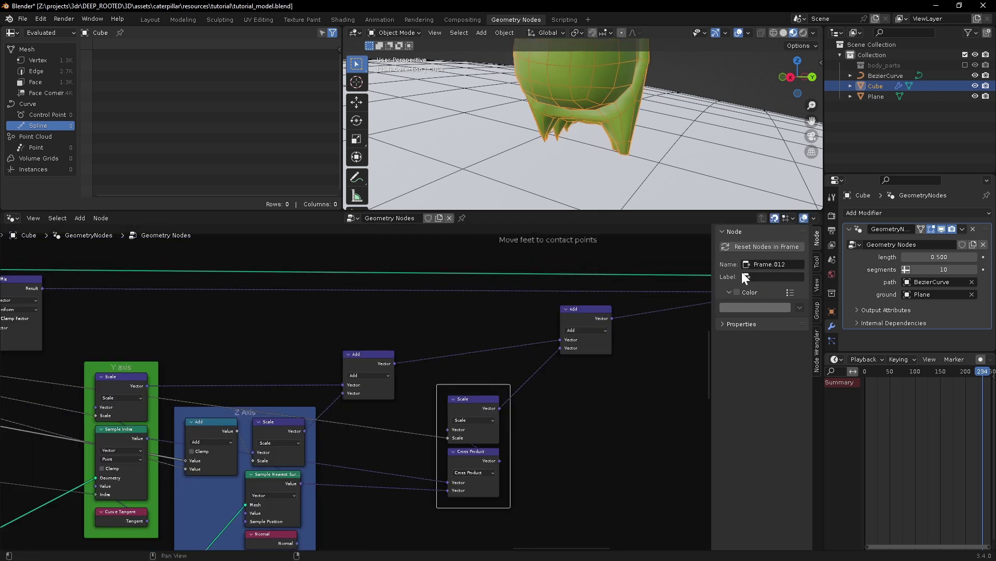
Step: Frame the Cross Product and its Scale node as "X Axis" and color the frame red
click(737, 292)
click(780, 306)
click(764, 235)
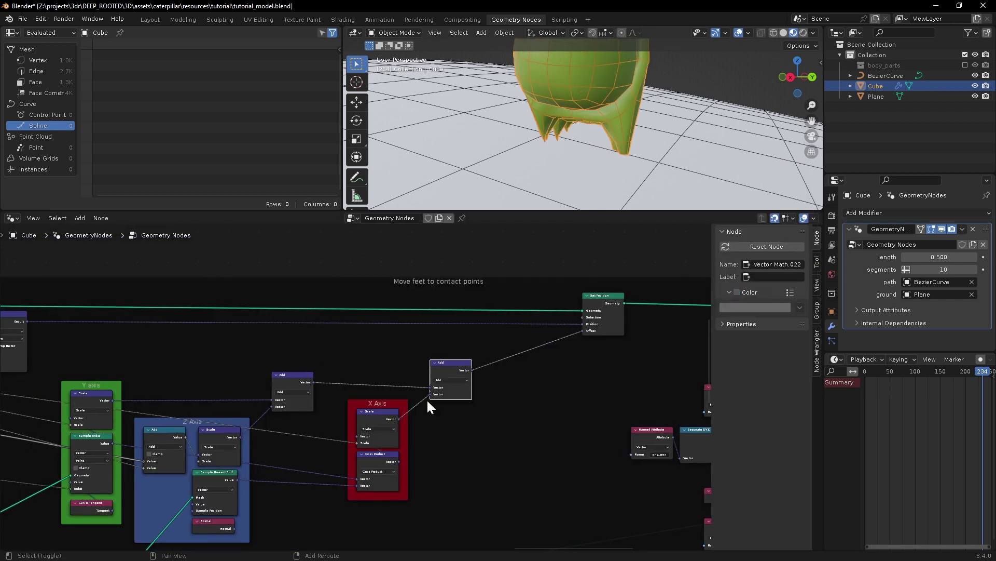
Step: Insert a vector Scale node between the last Add node and the Set Position offset
scroll(426, 398, up, 2)
drag(415, 379, 448, 343)
text(sc)
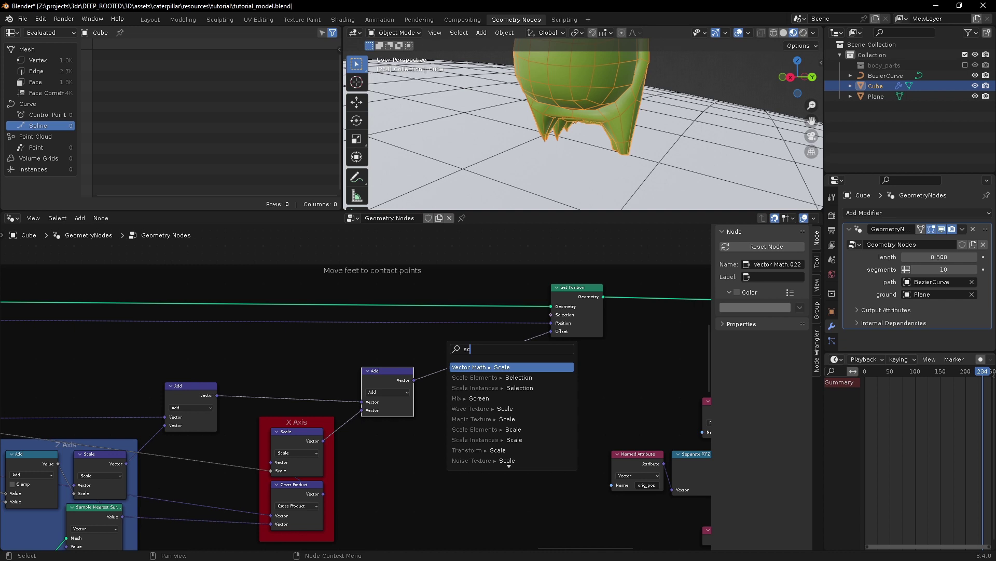
key(Return)
click(438, 340)
Step: Duplicate the feet Named Attribute, place it beneath the final Scale node and link it to the scale factor
middle_drag(273, 403, 425, 416)
scroll(332, 363, down, 3)
click(64, 331)
key(shift+d)
click(561, 349)
scroll(585, 333, up, 2)
middle_drag(586, 333, 307, 319)
drag(278, 356, 494, 422)
middle_drag(496, 367, 291, 386)
click(291, 385)
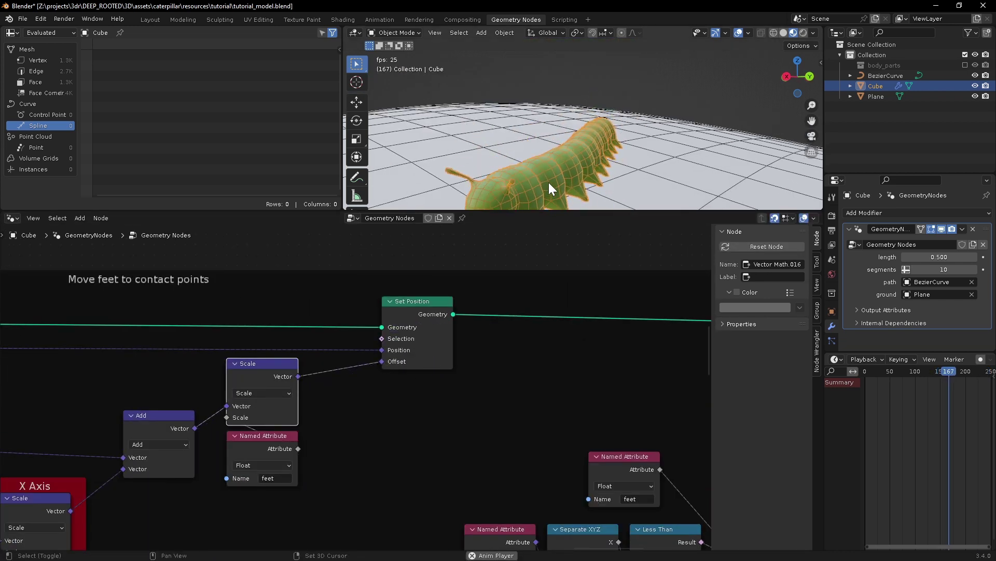
Step: Play the animation and examine the caterpillar's feet from the front
key(space)
middle_drag(531, 181, 569, 153)
Step: Try 0.02, then settle on 0.005 for the upper Scale node after the Cross Product in "Move Feet along path", and play the animation
scroll(389, 363, down, 8)
shift+middle_drag(183, 369, 498, 344)
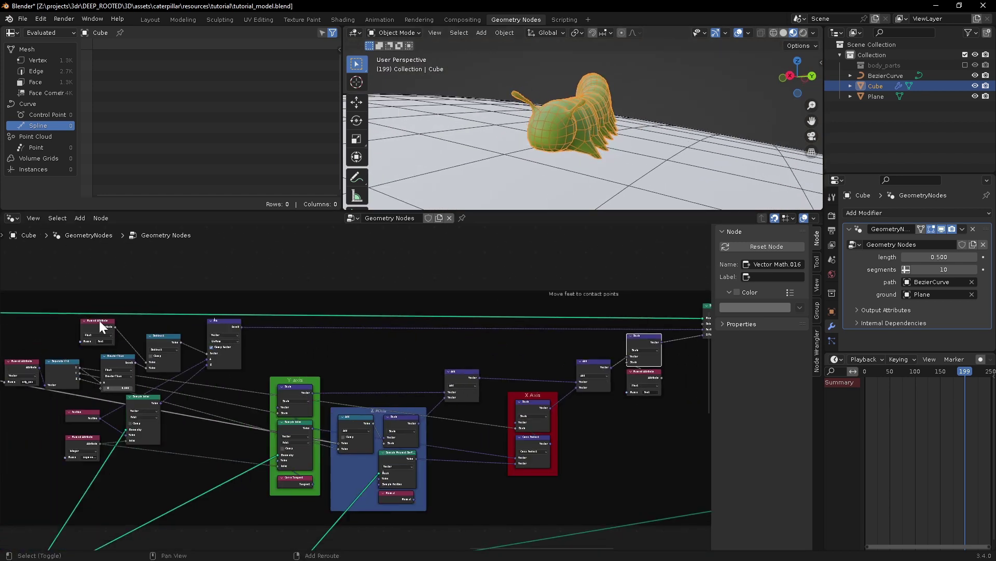
shift+middle_drag(100, 325, 524, 300)
scroll(311, 345, down, 4)
shift+middle_drag(252, 359, 522, 345)
shift+middle_drag(175, 352, 579, 302)
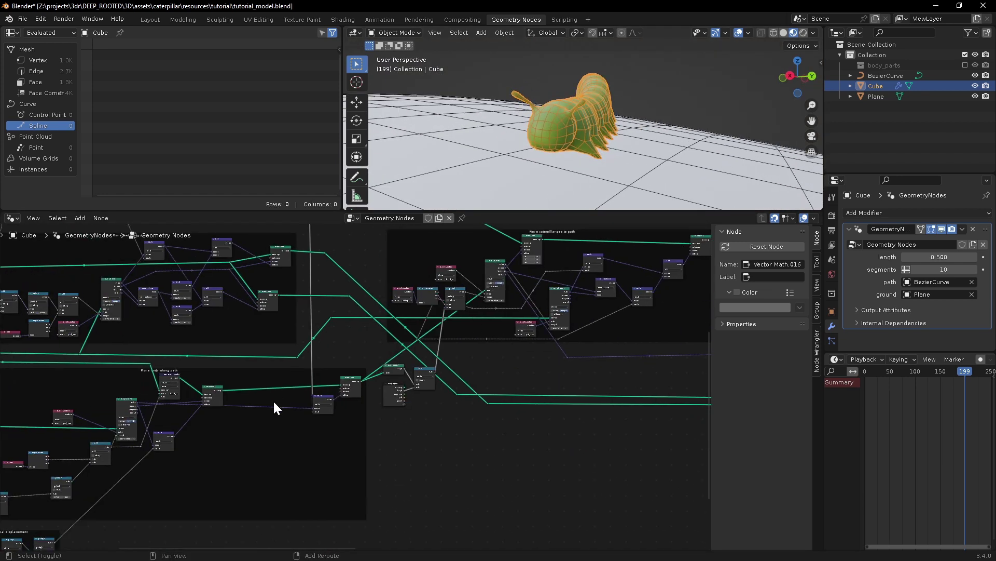
shift+middle_drag(275, 401, 432, 451)
scroll(396, 310, up, 4)
shift+middle_drag(396, 310, 414, 275)
scroll(384, 363, up, 5)
shift+middle_drag(385, 362, 359, 470)
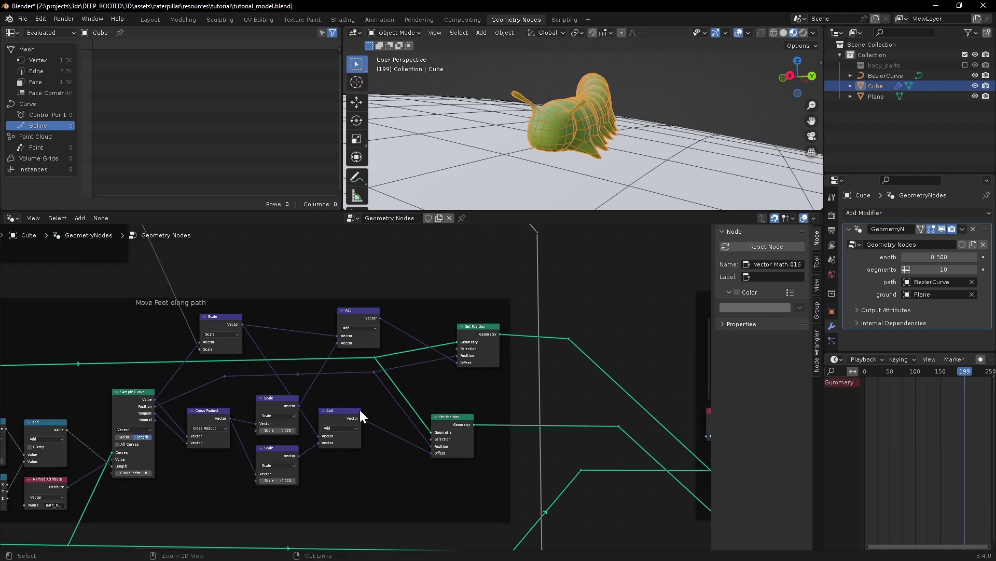
scroll(359, 402, up, 6)
shift+middle_drag(354, 337, 353, 352)
shift+middle_drag(290, 441, 355, 365)
text(.)
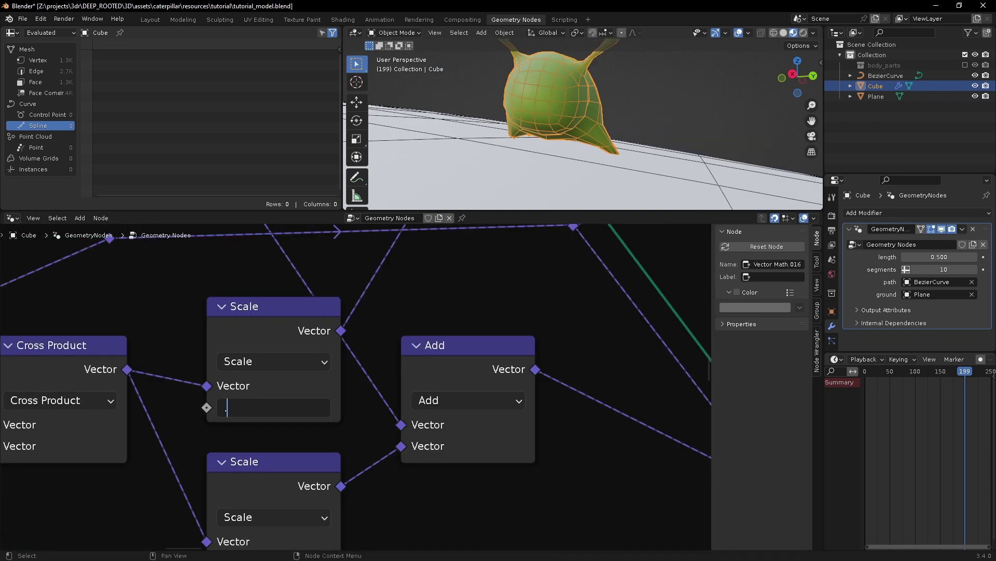
text(02)
key(Return)
click(282, 408)
text(.005)
key(Return)
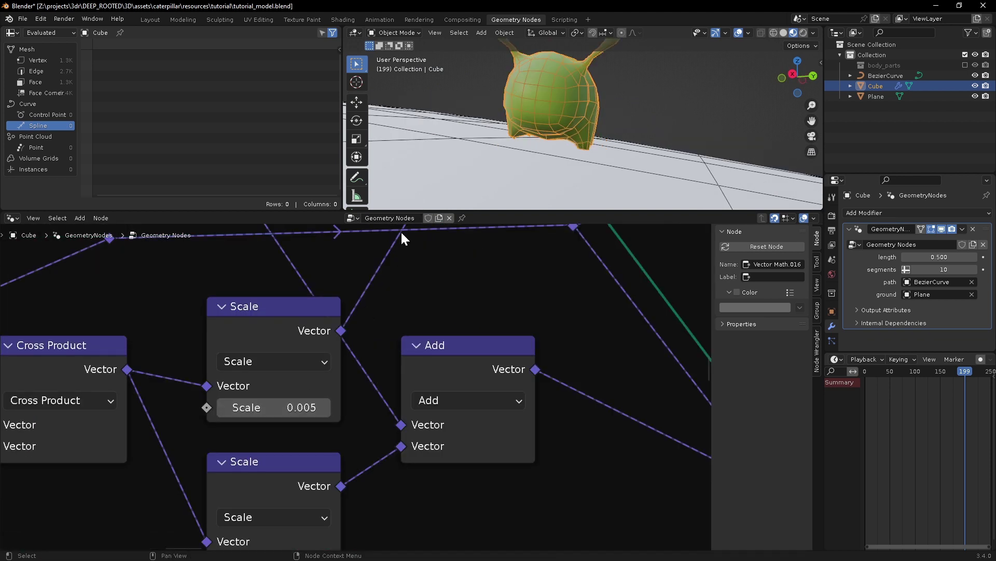
key(space)
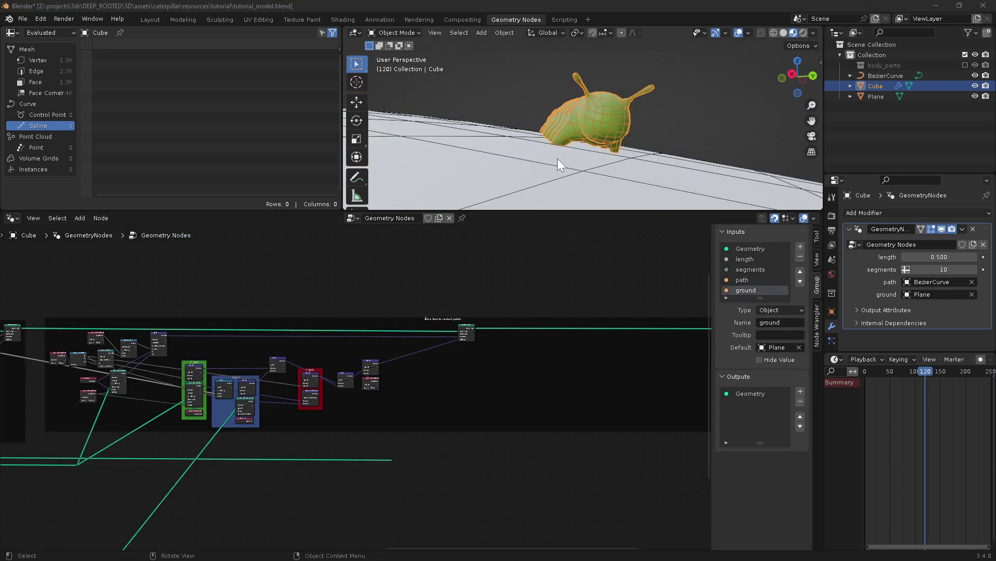
Step: Disconnect the final Scale node from the Set Position offset to compare the foot positions, then undo the disconnection
ctrl+middle_drag(557, 158, 558, 114)
ctrl+middle_drag(440, 393, 415, 287)
middle_drag(525, 305, 384, 347)
drag(472, 307, 391, 334)
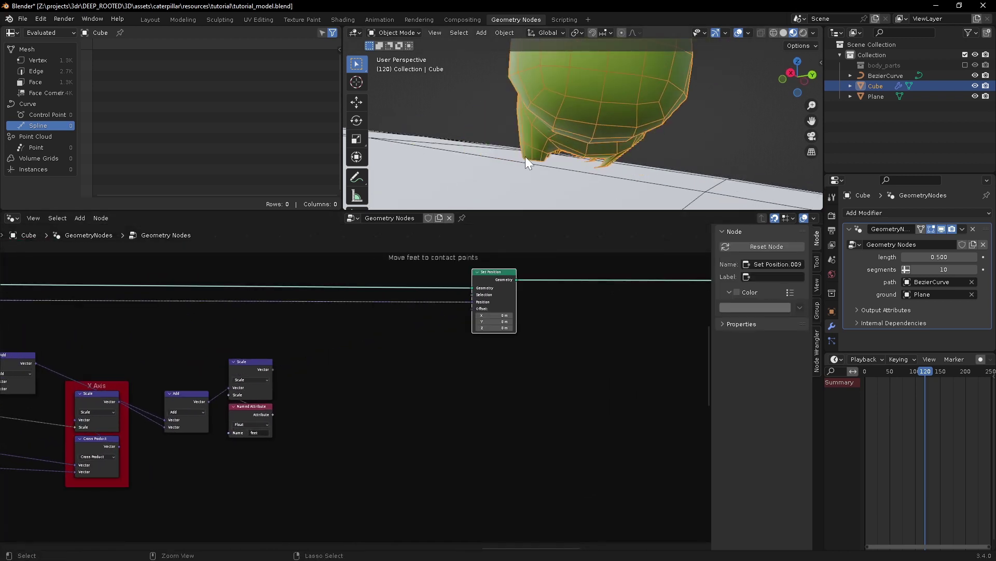
key(ctrl+z)
Step: Add a Mix node set to Vector between the final Scale node and the Set Position offset
shift+middle_drag(143, 335, 457, 348)
shift+middle_drag(597, 321, 387, 322)
shift+middle_drag(327, 357, 415, 352)
shift+middle_drag(504, 346, 500, 351)
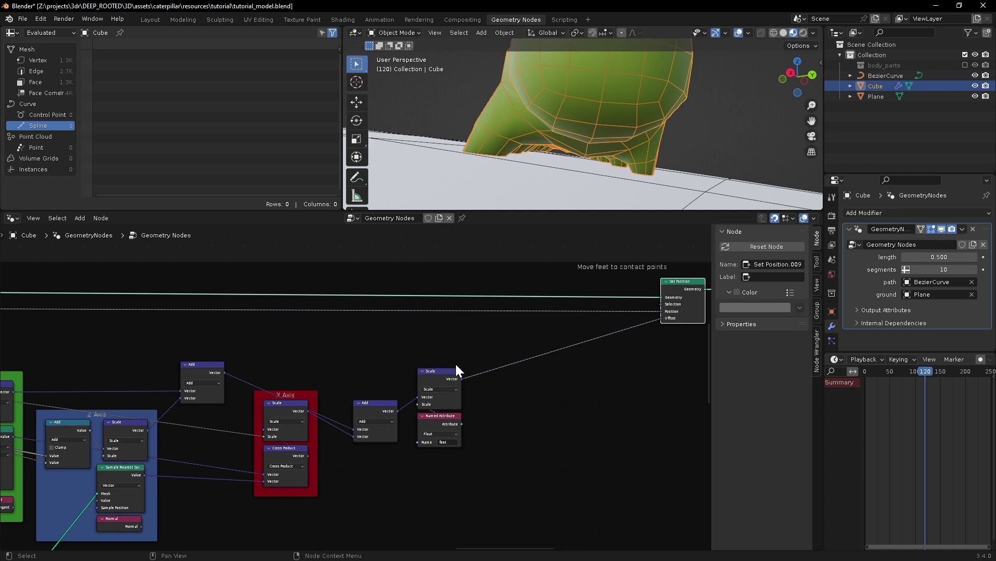
key(shift+a)
click(406, 312)
text(mi)
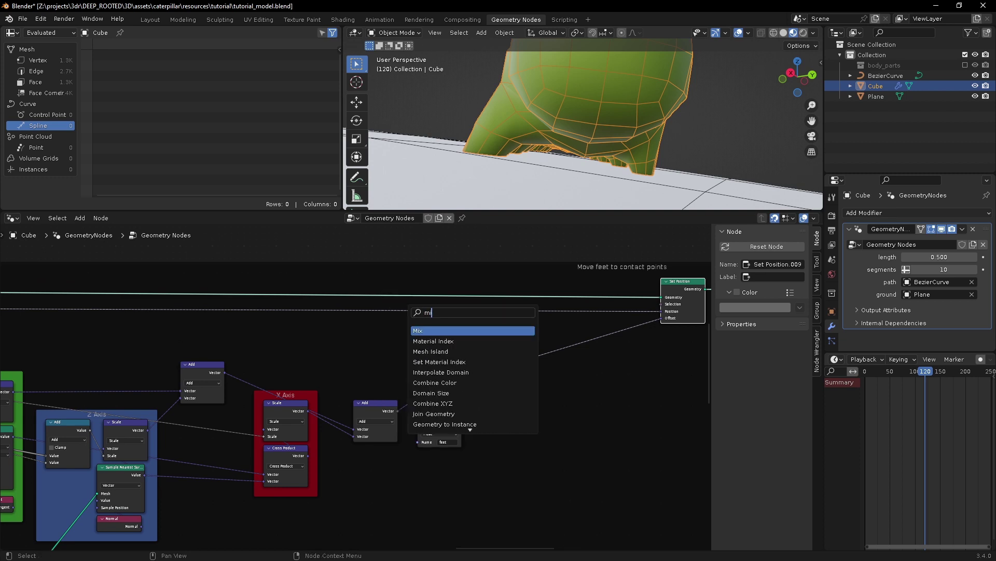
click(431, 330)
click(549, 399)
drag(560, 381, 528, 318)
scroll(485, 373, up, 2)
middle_drag(485, 374, 353, 394)
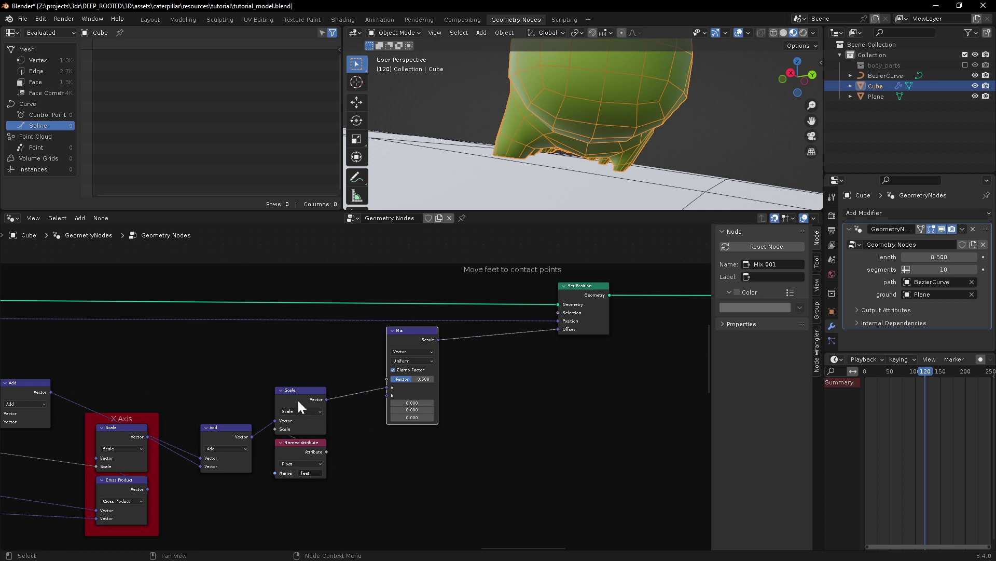
Step: Link the Greater Than comparison's result to the new Mix node's factor
middle_drag(363, 393, 421, 344)
middle_drag(285, 356, 26, 306)
scroll(356, 344, up, 2)
scroll(26, 306, down, 4)
drag(423, 320, 589, 314)
middle_drag(625, 364, 426, 426)
ctrl+middle_drag(425, 427, 433, 374)
click(335, 350)
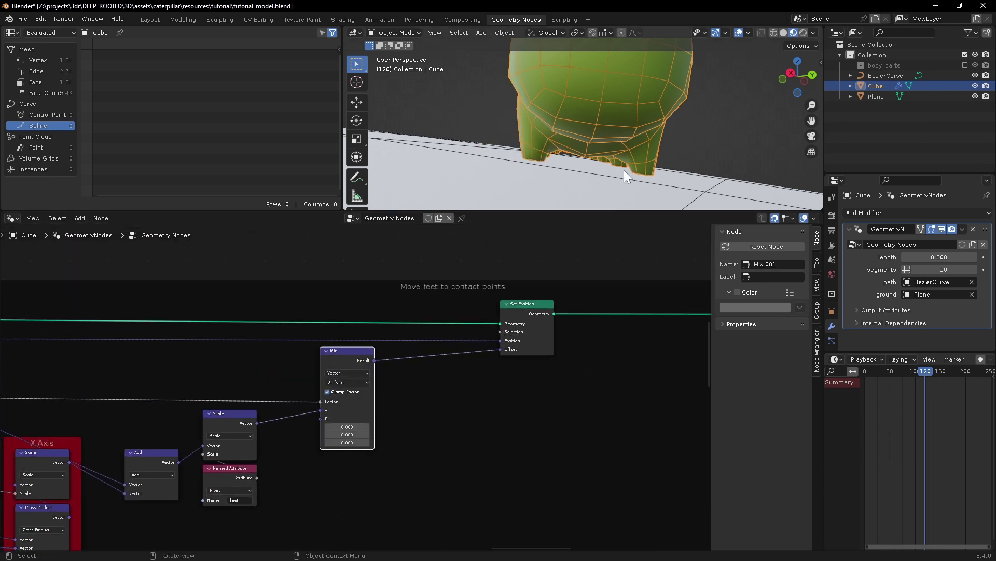
Step: Duplicate all the foot contact nodes with their incoming links kept, placing the copy after the Set Position node
ctrl+middle_drag(575, 363, 574, 445)
mouse_move(172, 344)
mouse_down()
mouse_move(444, 426)
mouse_move(552, 424)
mouse_up()
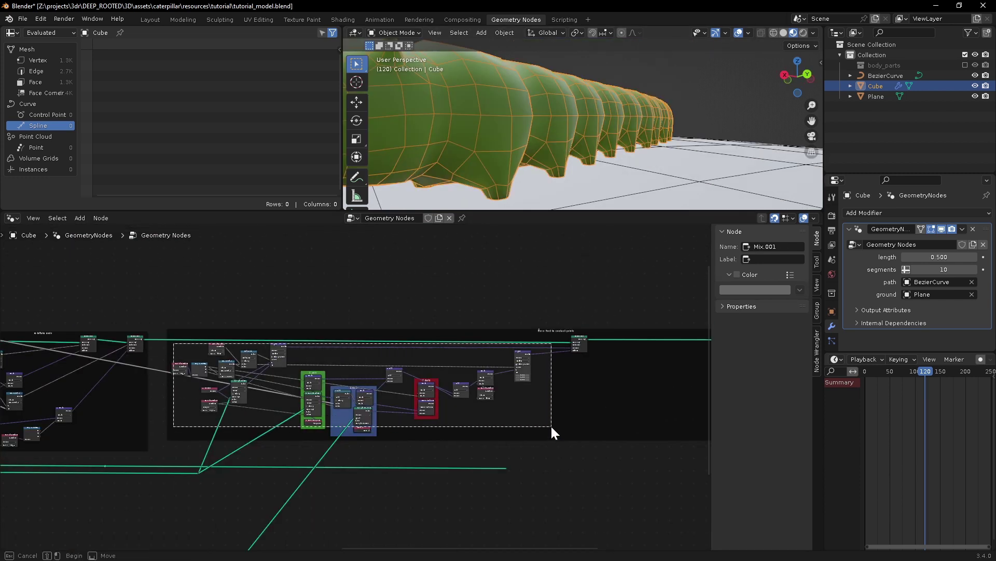
shift+middle_drag(582, 406, 425, 403)
key(ctrl+shift+d)
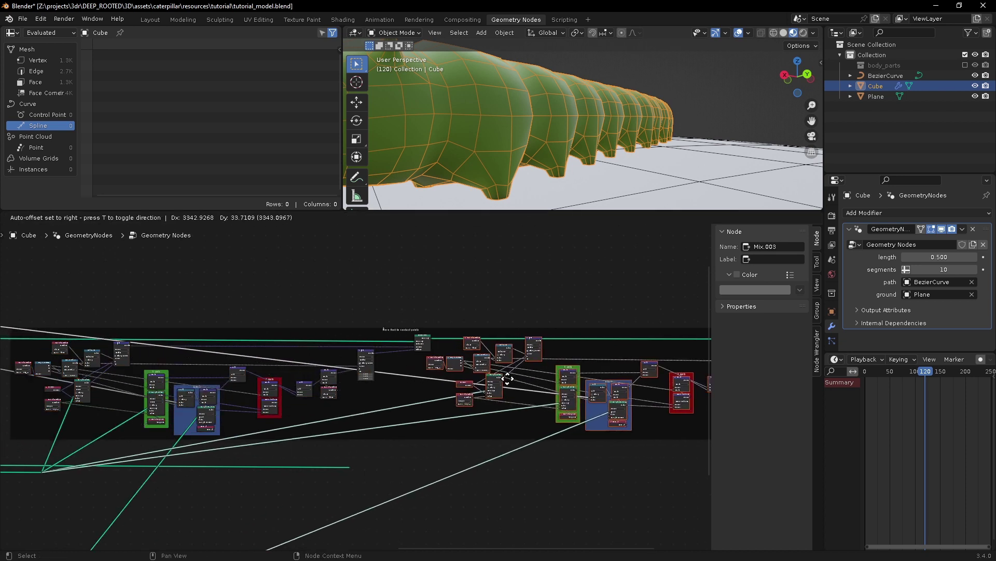
click(510, 379)
Step: Relink the geometry inputs of the duplicated Sample Index nodes to the second, unused reroute
shift+middle_drag(629, 380, 287, 396)
drag(434, 356, 566, 350)
ctrl+middle_drag(566, 349, 407, 313)
ctrl+middle_drag(336, 416, 118, 475)
shift+middle_drag(118, 475, 177, 417)
drag(120, 423, 434, 328)
drag(459, 381, 326, 310)
middle_drag(517, 254, 436, 304)
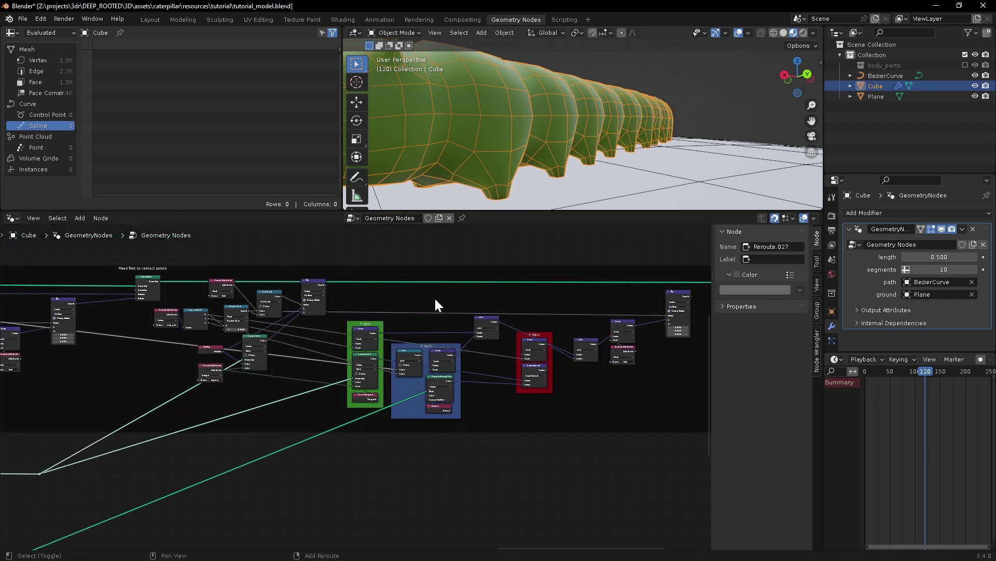
Step: Change the duplicated Greater Than comparison to Less Than and check the feet from the front
scroll(304, 362, up, 5)
click(288, 356)
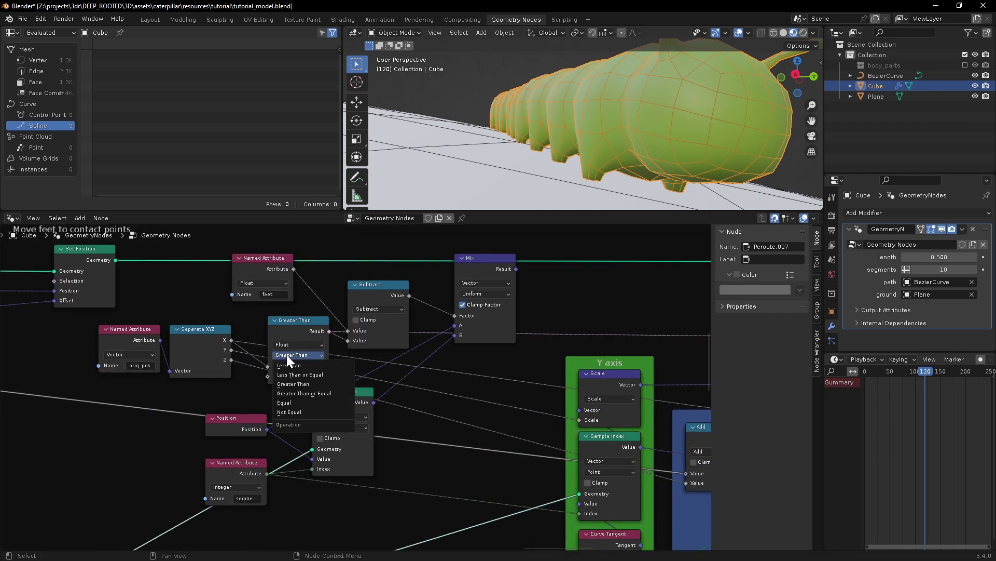
click(289, 365)
middle_drag(616, 137, 578, 148)
Step: Link the duplicated Mix results to the Position and Offset of the second Set Position node
shift+middle_drag(594, 318, 218, 330)
scroll(408, 324, down, 5)
drag(123, 321, 631, 337)
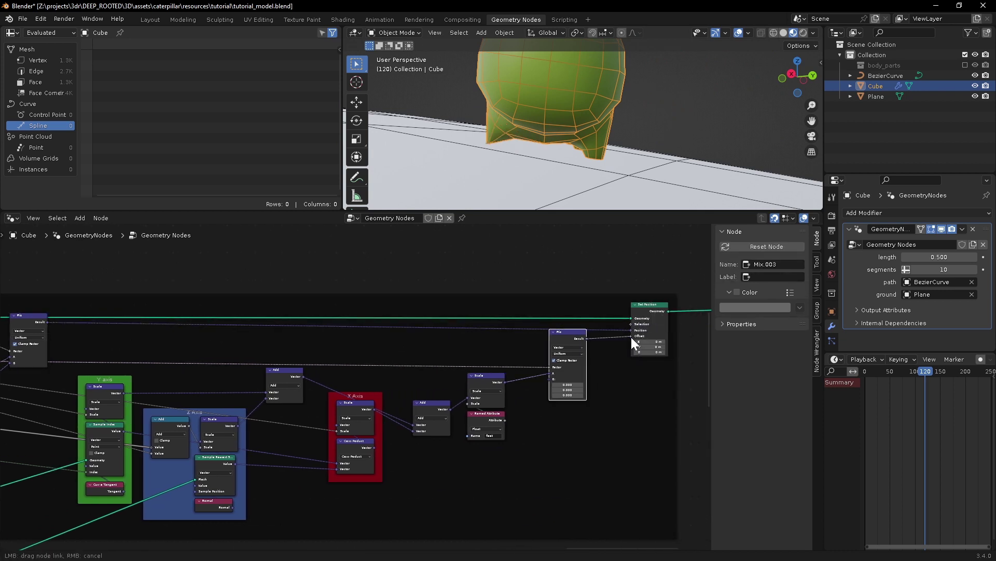
drag(631, 337, 631, 338)
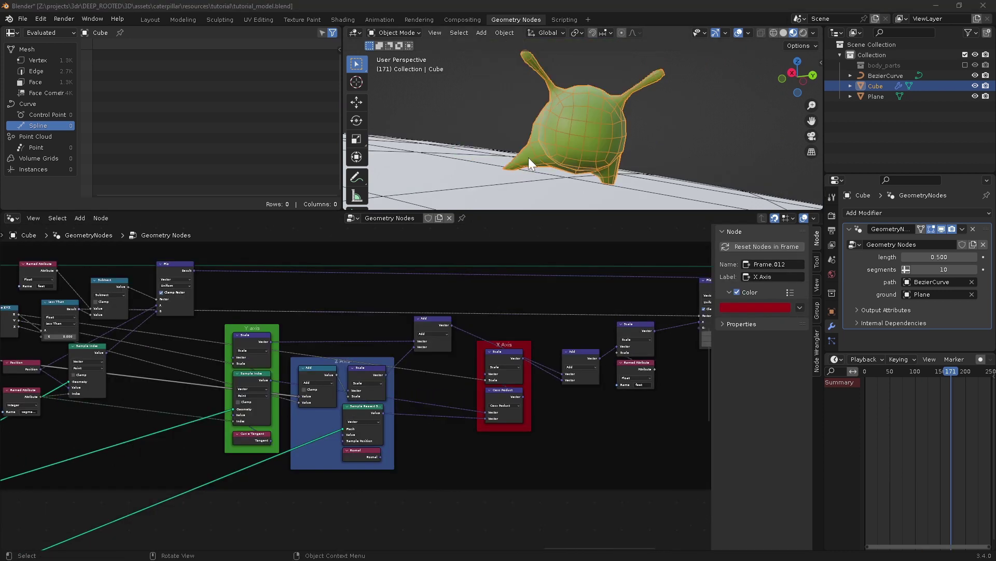
Step: Set the lower Scale node after the Cross Product in "Move Feet along path" to -0.005 and play the animation
scroll(467, 441, down, 6)
shift+middle_drag(467, 441, 418, 391)
scroll(418, 392, up, 6)
middle_drag(311, 364, 400, 403)
scroll(388, 403, up, 4)
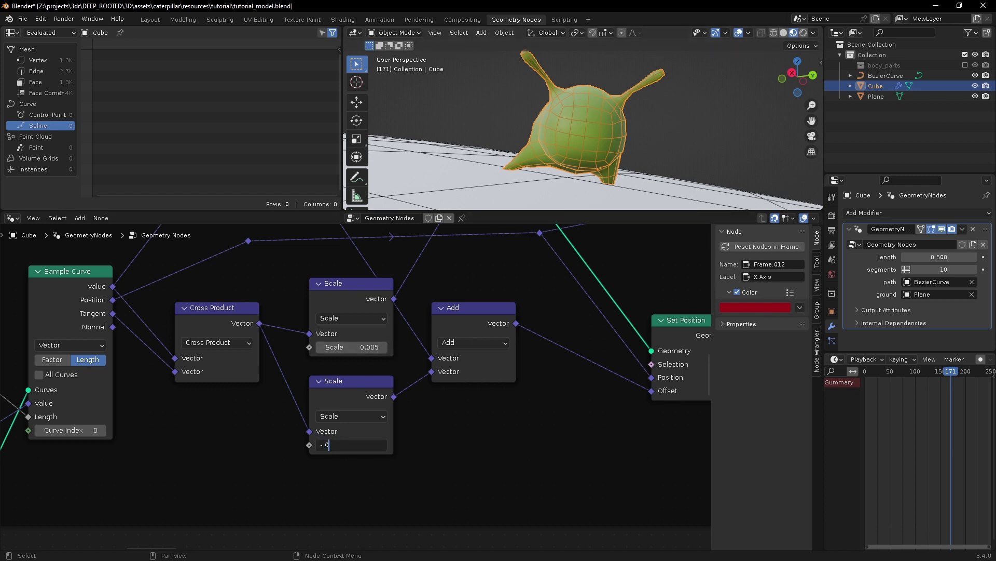
key(Return)
middle_drag(540, 90, 552, 146)
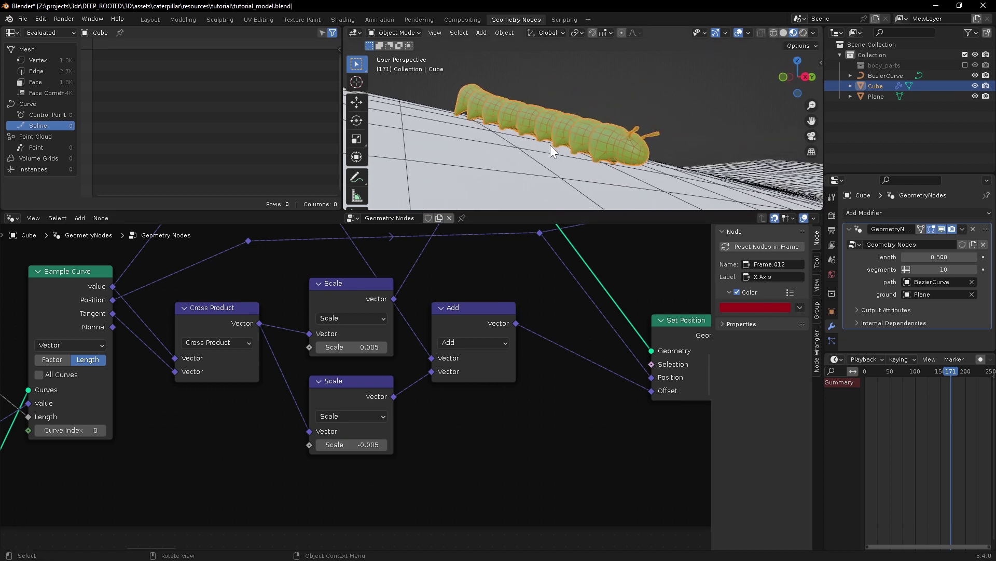
key(space)
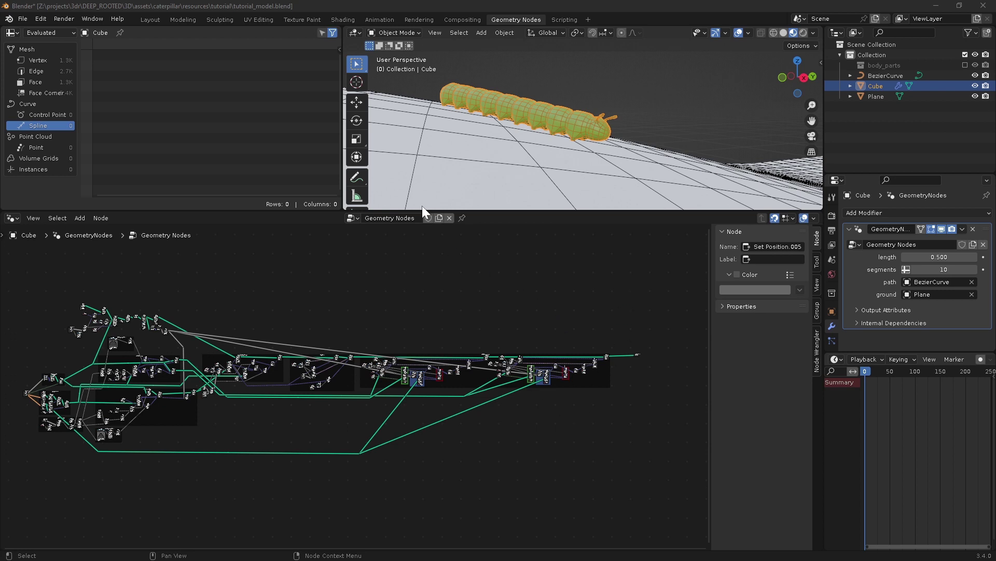
Step: Move all node frames following "Move caterpillar geo to path" further along to make room in the node tree
middle_drag(518, 126, 564, 136)
scroll(522, 127, up, 1)
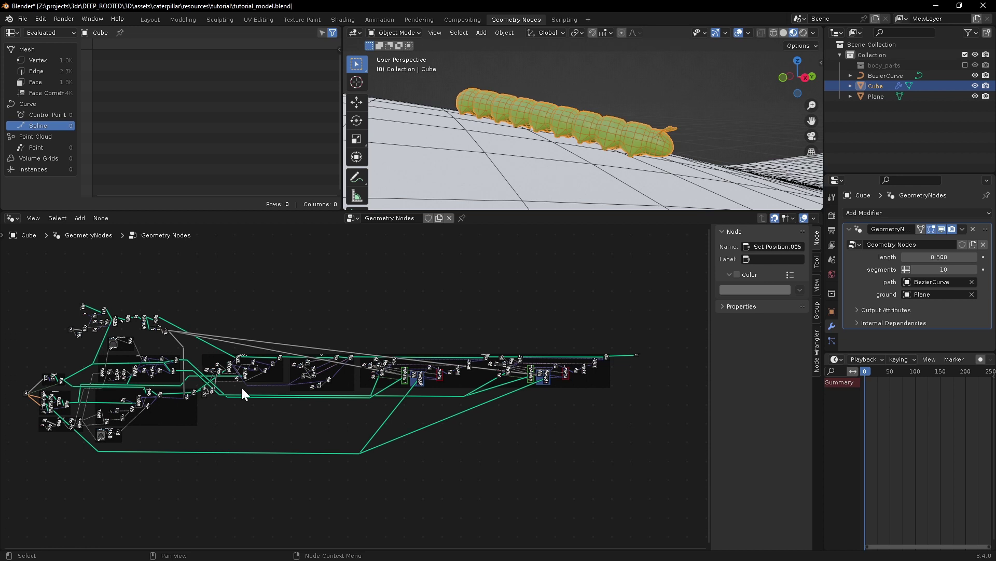
drag(664, 322, 290, 459)
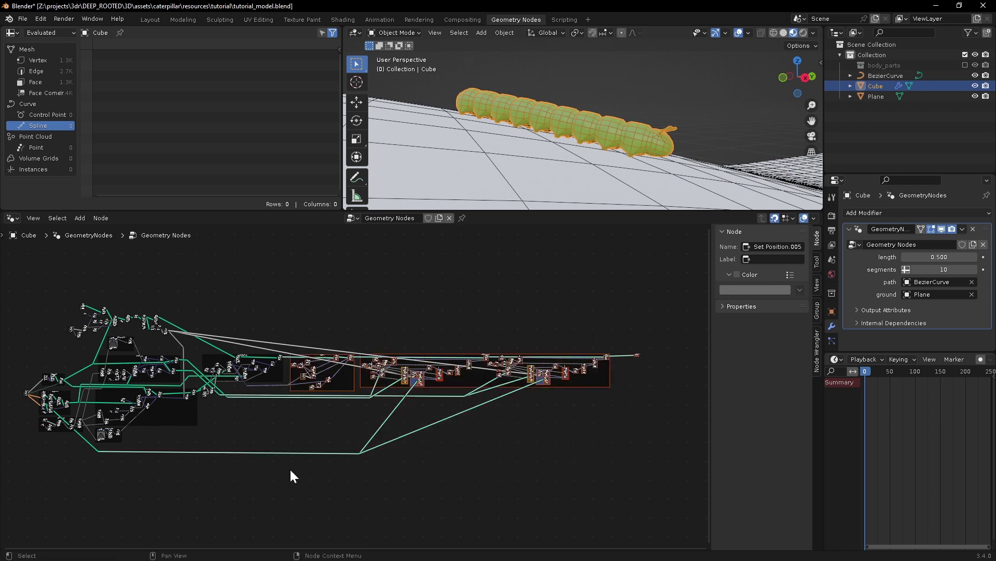
key(g)
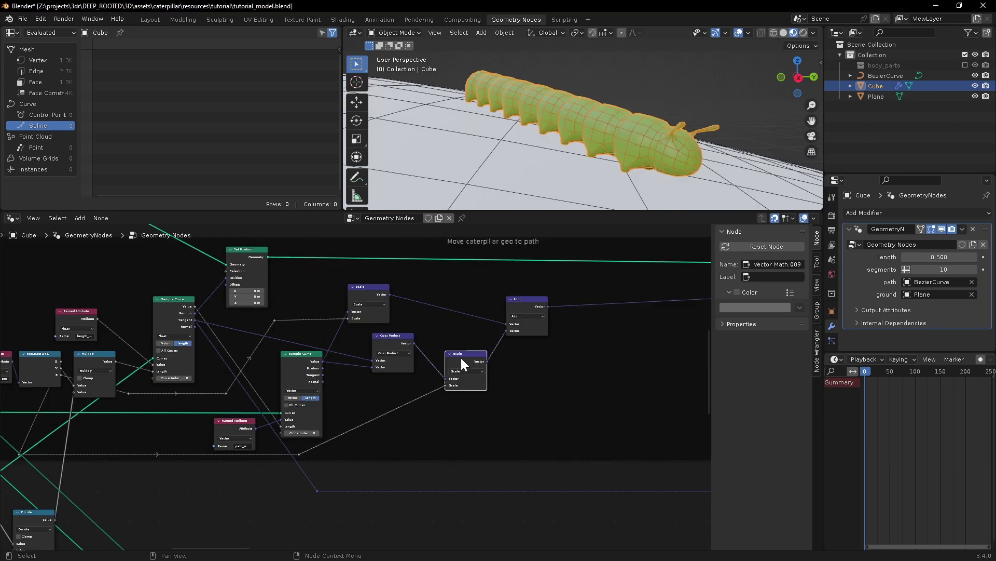
Step: Insert a Multiply math node with value 1 into the link feeding the factor of the Scale node after the Cross Product
mouse_move(460, 356)
mouse_down()
mouse_move(459, 337)
mouse_move(459, 356)
mouse_up()
middle_drag(597, 172, 562, 101)
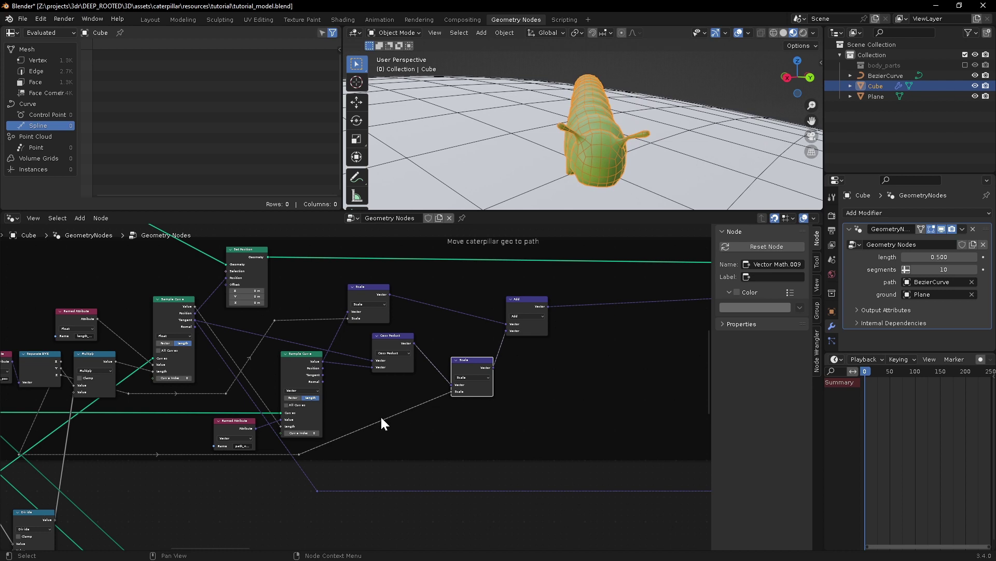
key(shift+a)
text(mult)
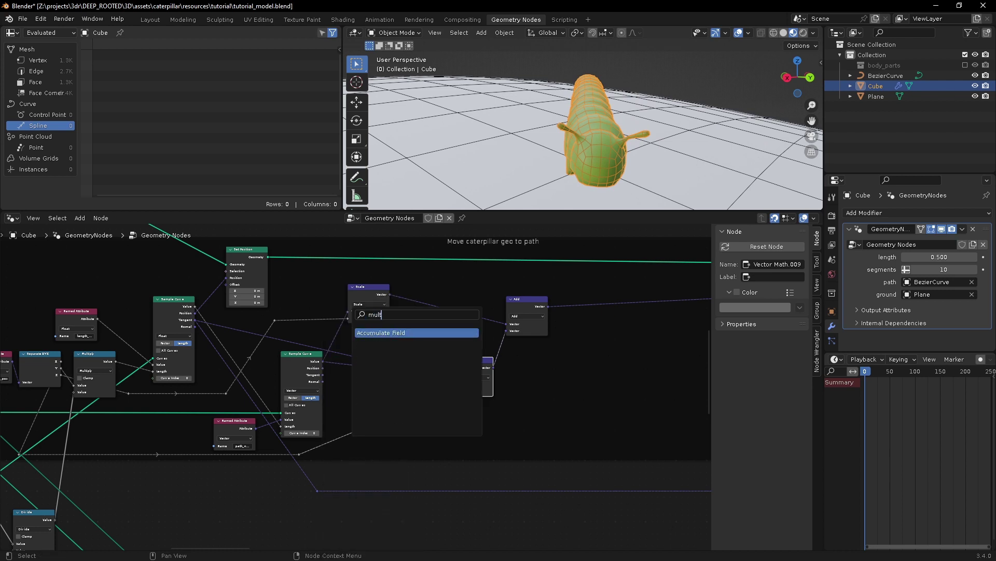
text(math)
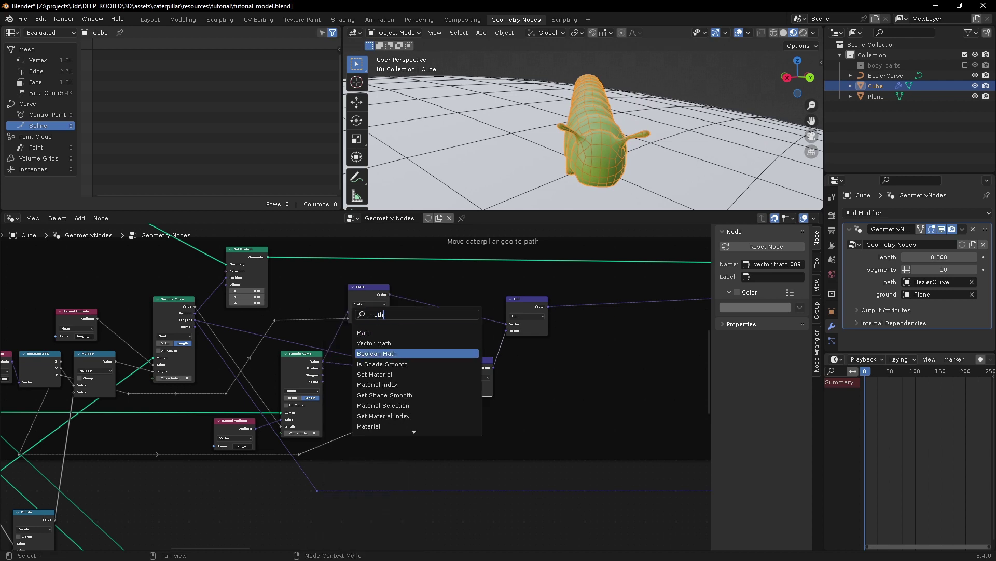
click(380, 332)
click(410, 430)
click(407, 447)
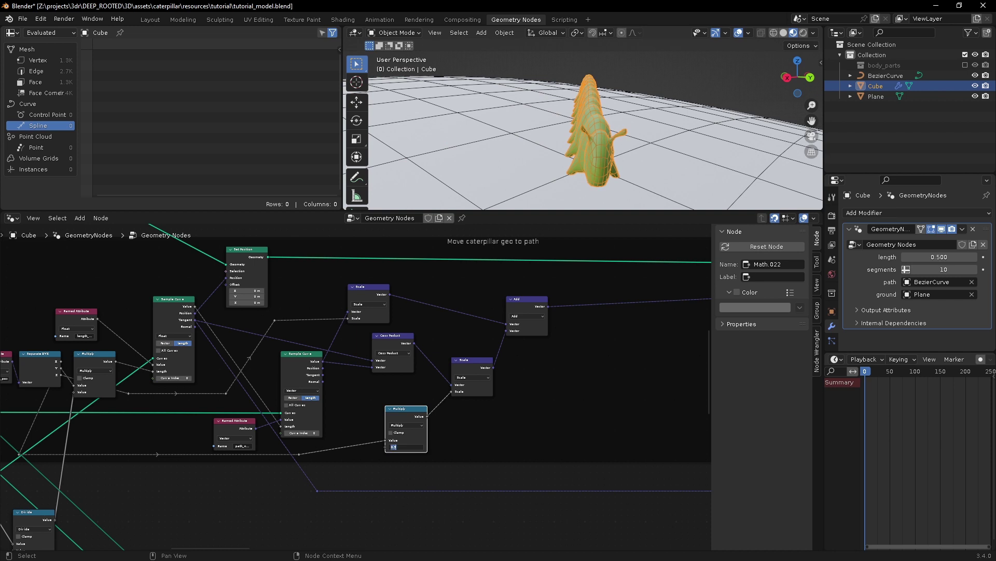
text(1)
key(Return)
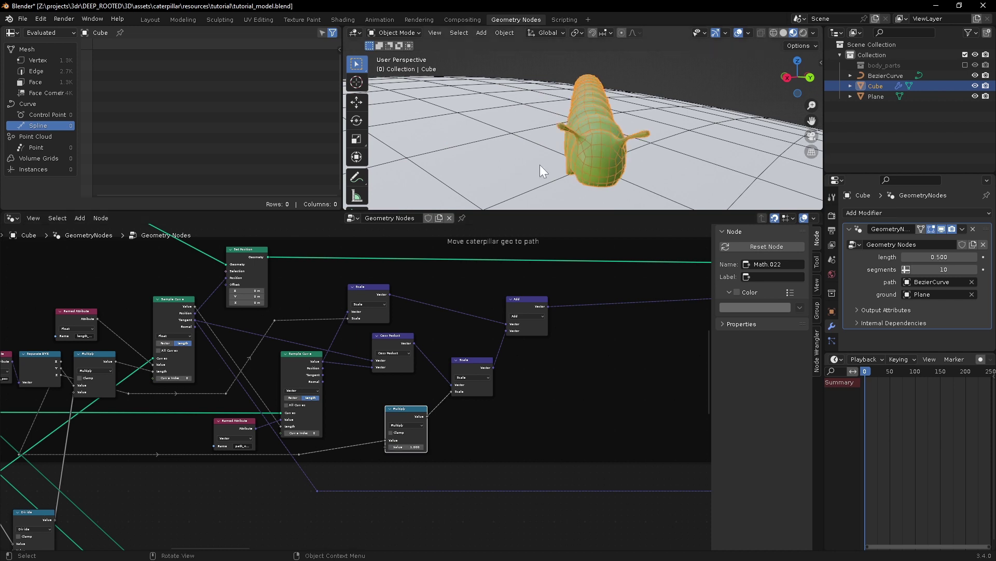
Step: Move the Multiply node closer to the Scale node, then try another multiplier value and undo it
drag(404, 409, 409, 391)
drag(416, 430, 454, 437)
key(ctrl+z)
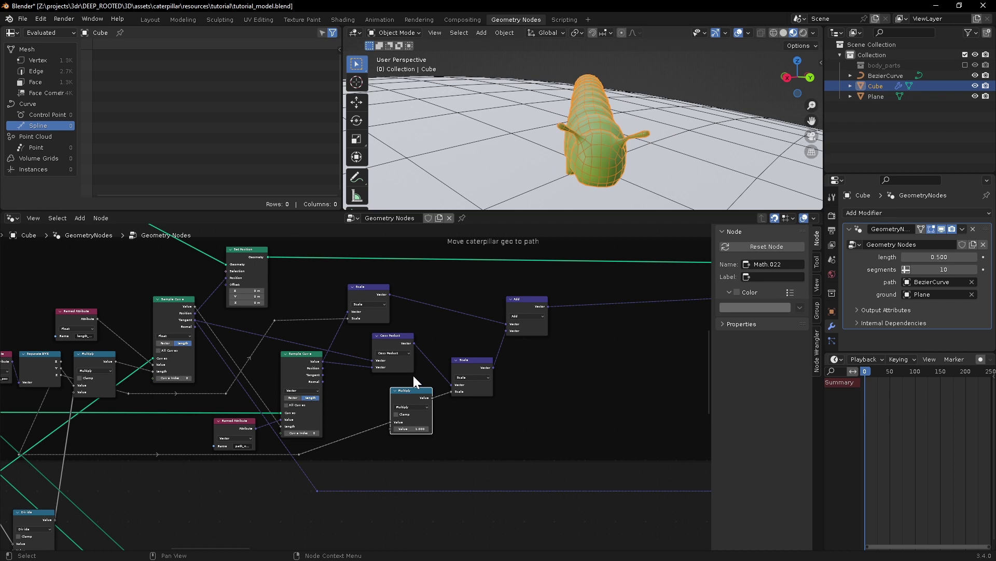
Step: Duplicate the Store Named Attribute node in "Move body along path" and insert the copy before the Set Position node
ctrl+middle_drag(386, 440, 389, 457)
shift+middle_drag(389, 457, 471, 410)
ctrl+middle_drag(318, 441, 301, 486)
shift+middle_drag(301, 487, 659, 312)
shift+middle_drag(298, 487, 677, 368)
shift+middle_drag(317, 358, 151, 449)
ctrl+middle_drag(402, 447, 406, 377)
shift+middle_drag(337, 437, 244, 394)
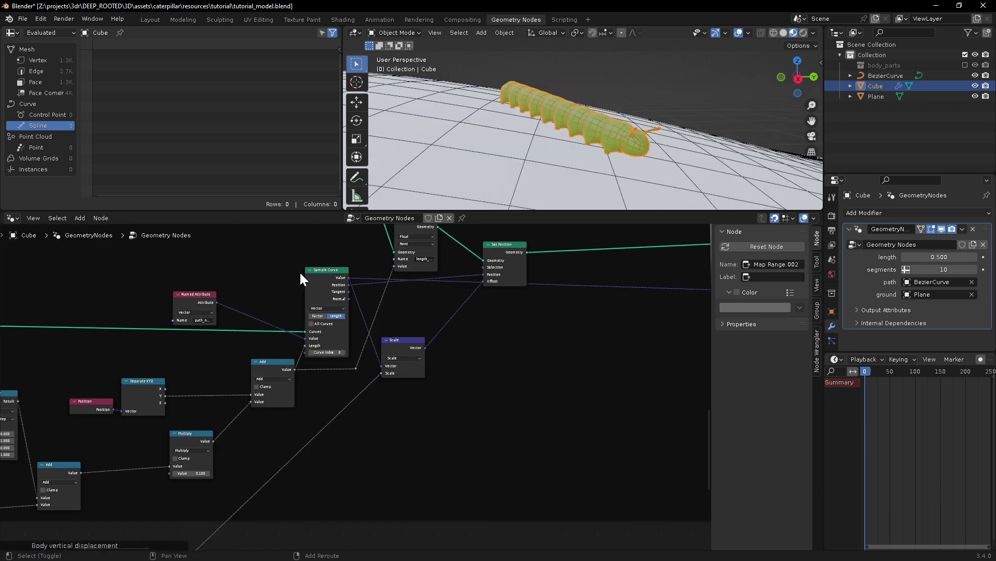
middle_drag(429, 319, 296, 381)
click(290, 292)
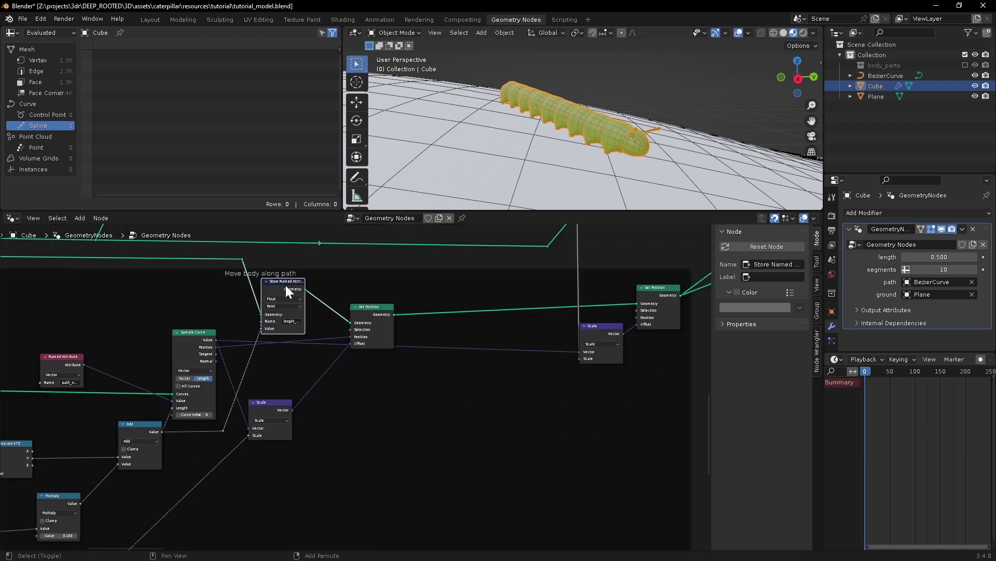
key(shift+d)
click(348, 323)
Step: Name the duplicated Store Named Attribute node's attribute "vertical_displ"
scroll(347, 366, up, 2)
click(354, 334)
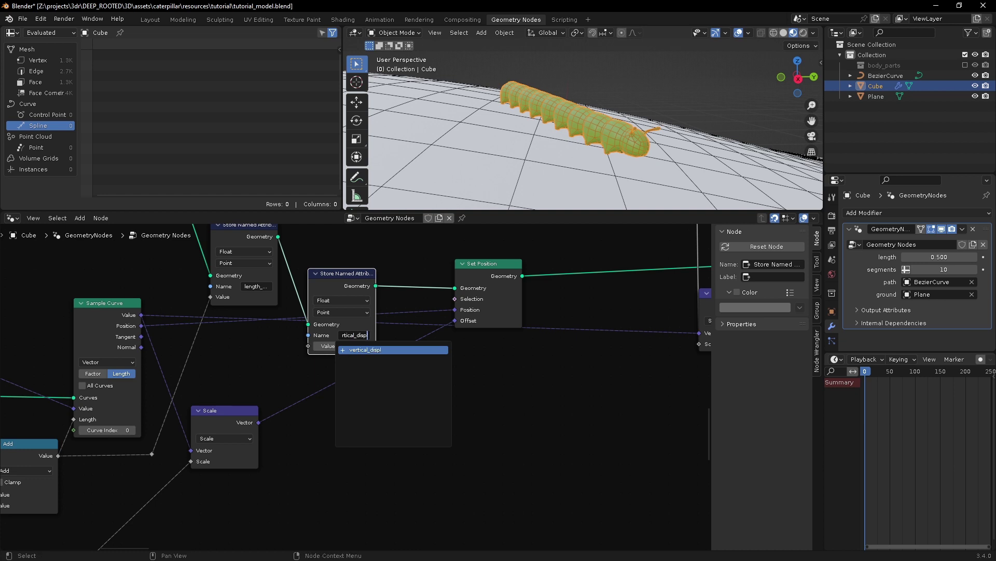
key(Return)
Step: Link the Map Range result from "Body vertical displacement" to the new Store Named Attribute node's value
scroll(320, 364, down, 2)
middle_drag(319, 379, 496, 341)
middle_drag(426, 435, 407, 355)
scroll(407, 355, down, 6)
drag(150, 506, 447, 275)
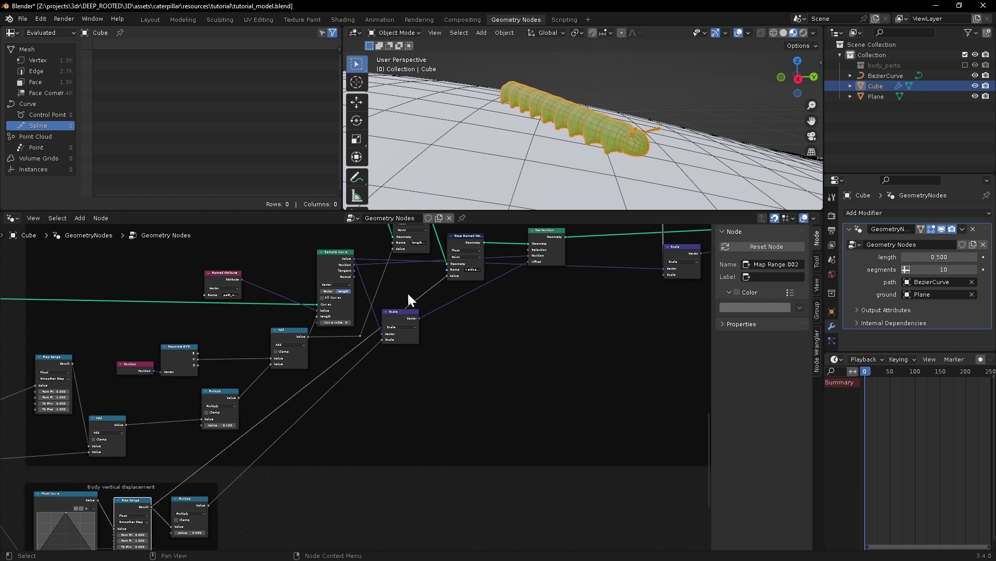
middle_drag(462, 237, 391, 318)
scroll(391, 318, up, 6)
drag(401, 317, 401, 307)
scroll(514, 344, down, 3)
Step: In the "Move caterpillar geo to path" frame, move the Scale, Cross Product, Multiply and Add nodes away from the Sample Curve nodes
middle_drag(685, 329, 434, 441)
middle_drag(685, 332, 297, 493)
ctrl+middle_drag(296, 493, 268, 300)
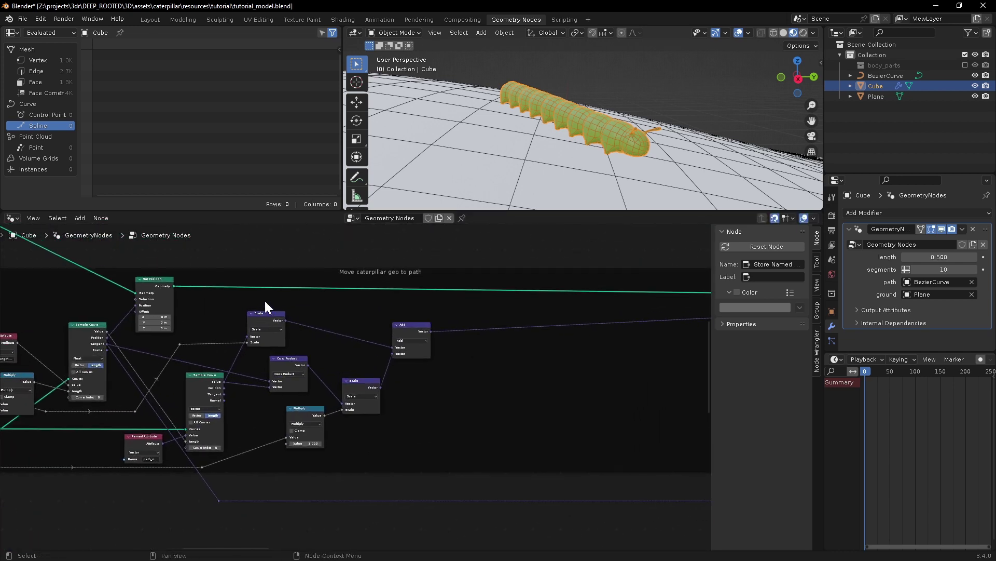
drag(265, 301, 399, 441)
drag(302, 409, 477, 399)
Step: Duplicate the Sample Curve node that samples the path normal, keeping its links, and place the copy beside it
click(199, 375)
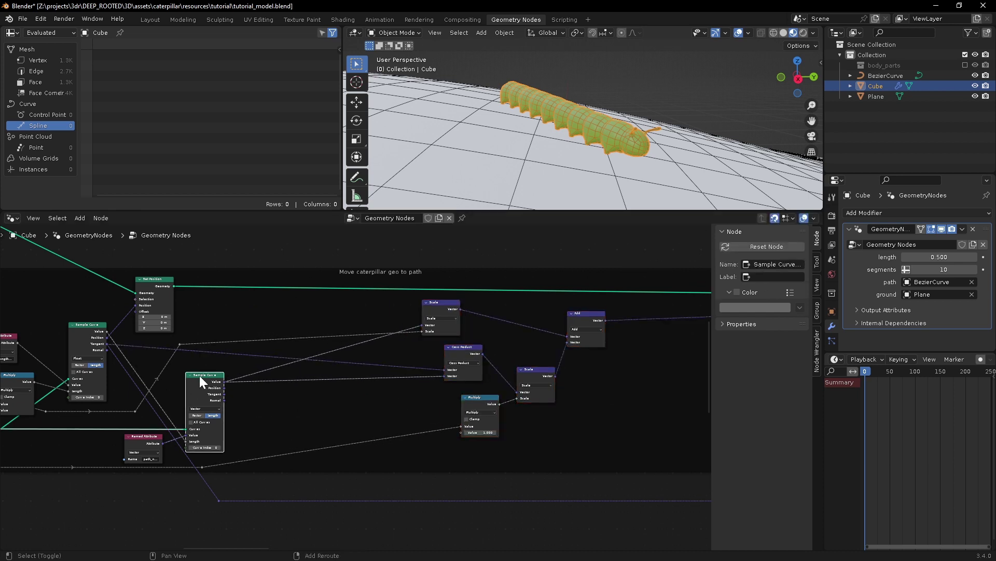
key(ctrl+shift+d)
click(311, 364)
ctrl+middle_drag(286, 447, 286, 430)
middle_drag(286, 430, 379, 401)
drag(394, 389, 355, 400)
Step: Duplicate the path normal's Named Attribute node and switch the copy's attribute to "vertical_displ"
click(208, 408)
key(shift+d)
click(341, 397)
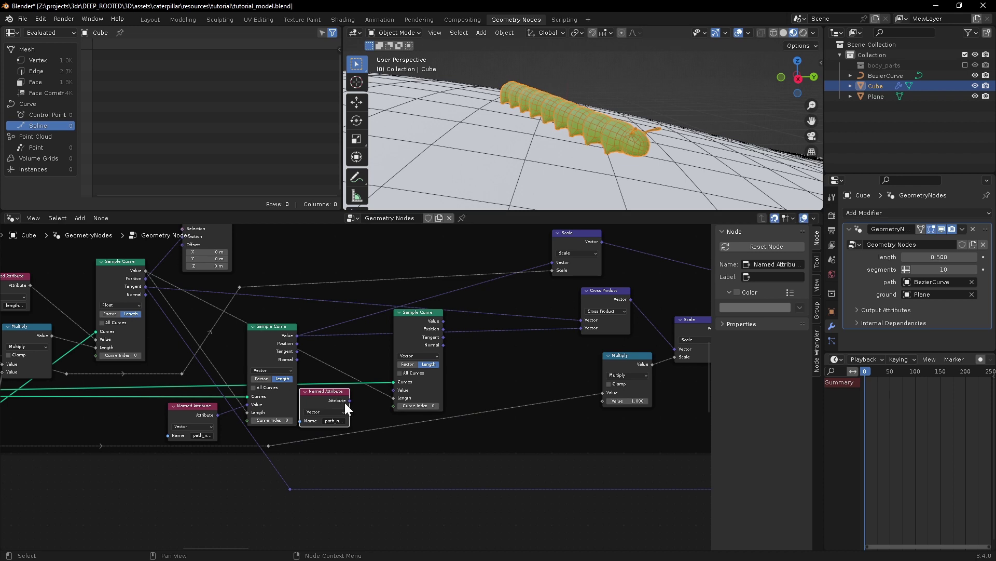
scroll(346, 402, up, 3)
click(328, 431)
click(361, 453)
click(361, 453)
Step: Set the duplicated Sample Curve node to Float and link the vertical displacement attribute to its value
click(432, 347)
click(429, 356)
mouse_move(349, 404)
mouse_down()
mouse_move(404, 391)
mouse_move(346, 396)
mouse_up()
ctrl+middle_drag(488, 323, 489, 328)
middle_drag(490, 328, 411, 342)
drag(343, 315, 343, 318)
ctrl+middle_drag(559, 397, 560, 403)
middle_drag(560, 404, 476, 410)
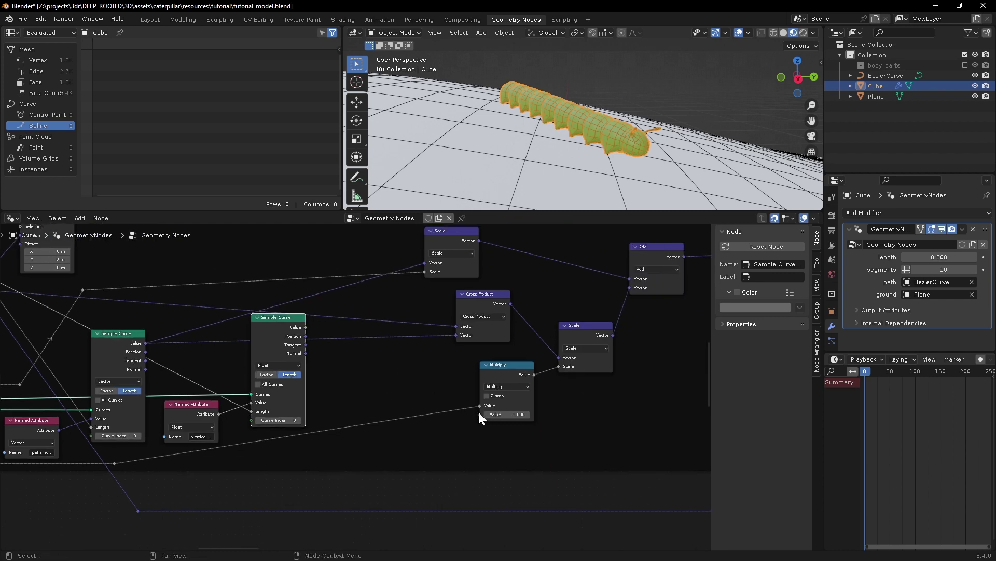
Step: Add a Math Add node fed by the new Sample Curve's value, with its second value set to 1
drag(306, 327, 387, 377)
text(add)
key(Return)
click(378, 377)
click(367, 407)
text(1)
key(Return)
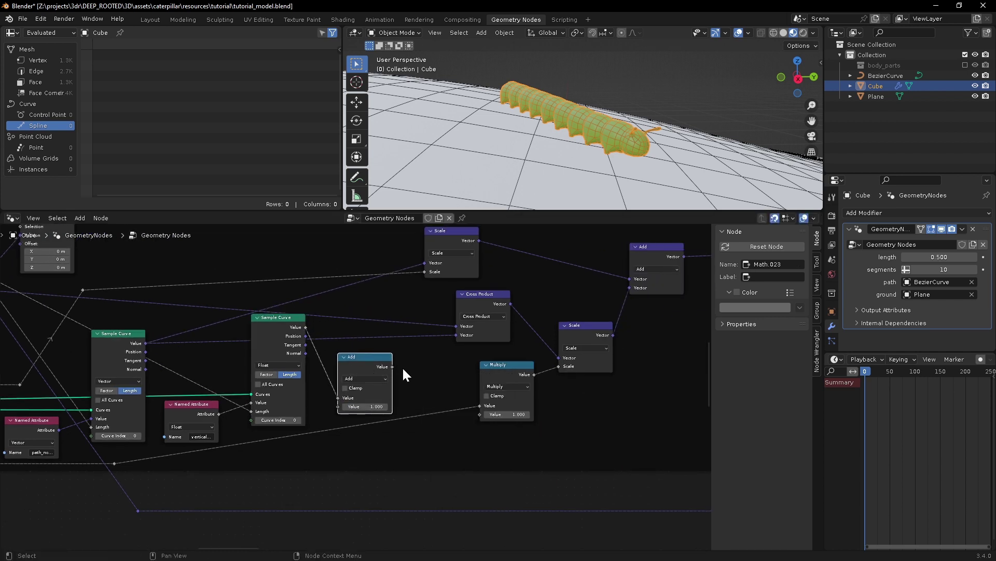
Step: Link the Add result to the Multiply node's second value and preview the body's shape at frame 12
drag(393, 366, 480, 415)
middle_drag(574, 119, 614, 118)
drag(866, 370, 872, 369)
middle_drag(606, 116, 567, 132)
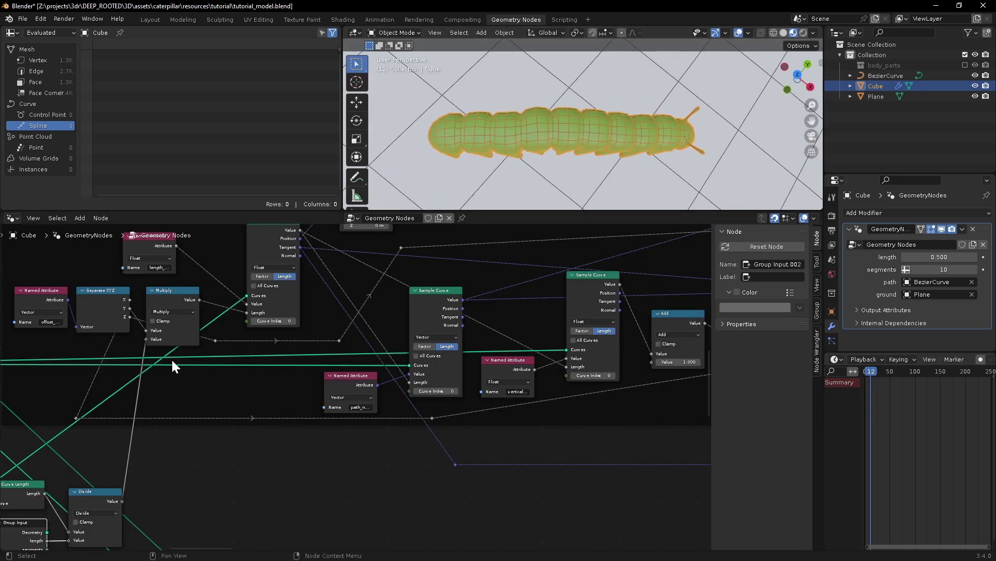
Step: Route the curve used by the first Sample Curve through two reroutes into the vertical displacement Sample Curve's Curves input
scroll(494, 446, up, 3)
middle_drag(256, 402, 259, 330)
middle_drag(433, 334, 233, 361)
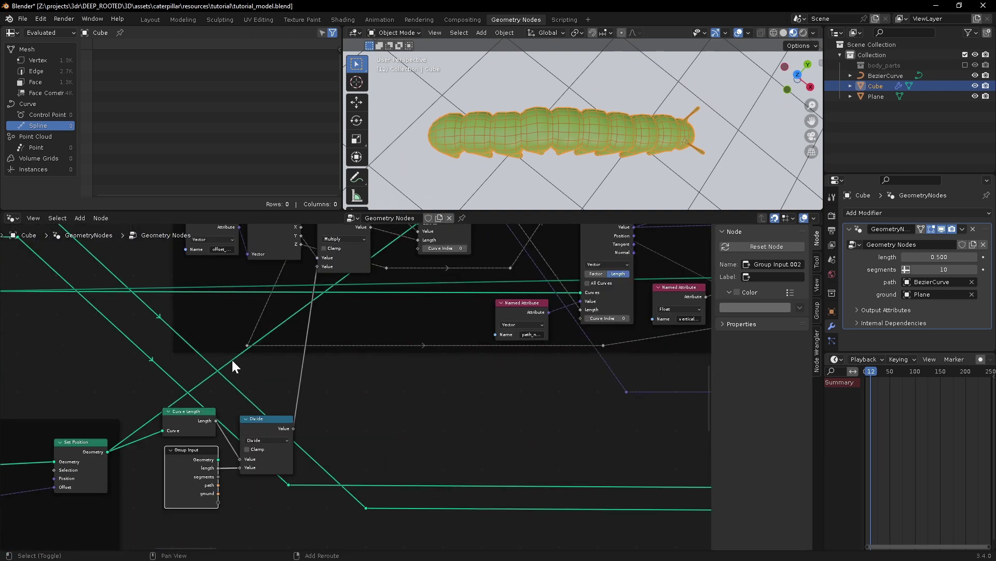
shift+right_drag(233, 359, 238, 361)
middle_drag(360, 377, 246, 437)
drag(90, 403, 594, 322)
shift+right_drag(106, 398, 109, 403)
key(g)
click(564, 405)
middle_drag(537, 198, 552, 139)
Step: Insert a duplicate of the Multiply node before the upper Scale node's scale input and link the Add result to its second value
middle_drag(586, 385, 412, 449)
middle_drag(519, 348, 413, 405)
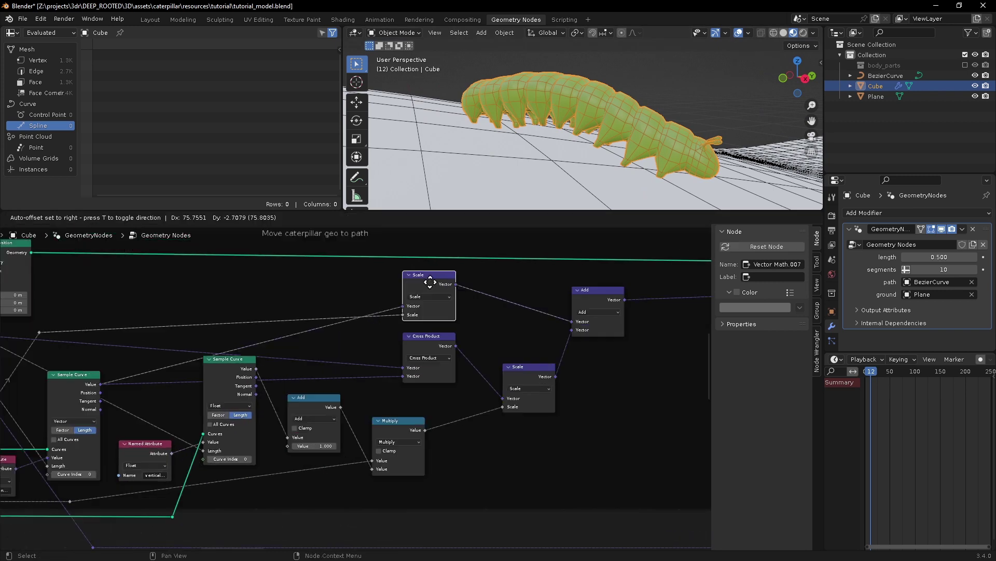
drag(431, 282, 512, 279)
click(396, 423)
key(shift+d)
click(365, 269)
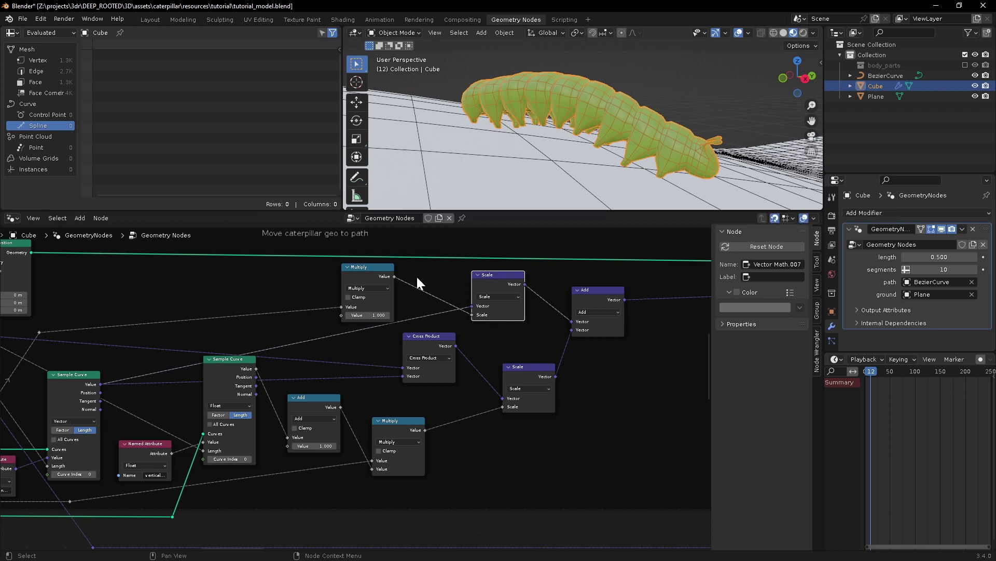
drag(362, 275, 384, 276)
drag(341, 407, 365, 315)
middle_drag(490, 130, 519, 138)
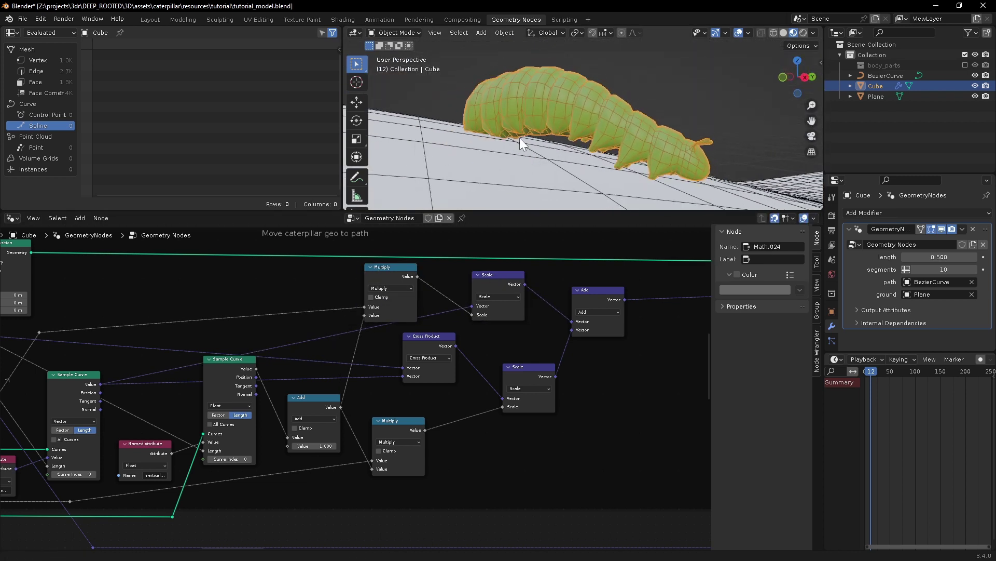
Step: Move the Add node and the nodes following it further from the vertical displacement Sample Curve
scroll(519, 138, down, 1)
ctrl+middle_drag(384, 412, 343, 459)
middle_drag(342, 460, 277, 454)
drag(538, 460, 252, 304)
drag(314, 294, 421, 299)
Step: Duplicate the Multiply node and insert the copy between the vertical displacement Sample Curve and the Add node
scroll(350, 430, up, 3)
middle_drag(350, 429, 489, 395)
click(600, 401)
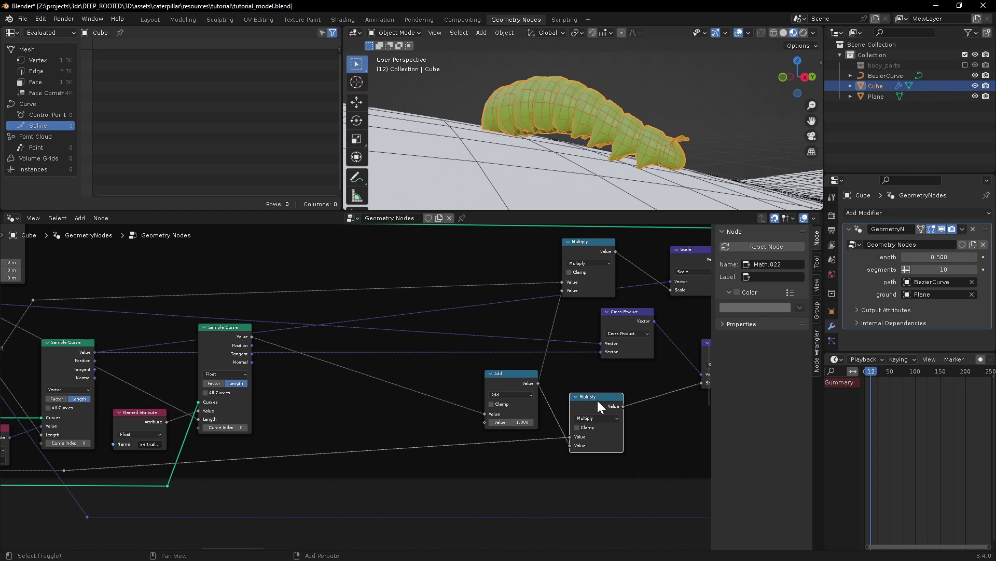
key(shift+d)
click(396, 376)
scroll(356, 392, up, 2)
drag(394, 374, 422, 347)
Step: Add a Group Input node that exposes the inserted Multiply node's second value as a new modifier input
drag(397, 400, 265, 406)
text(gr)
key(Return)
click(265, 425)
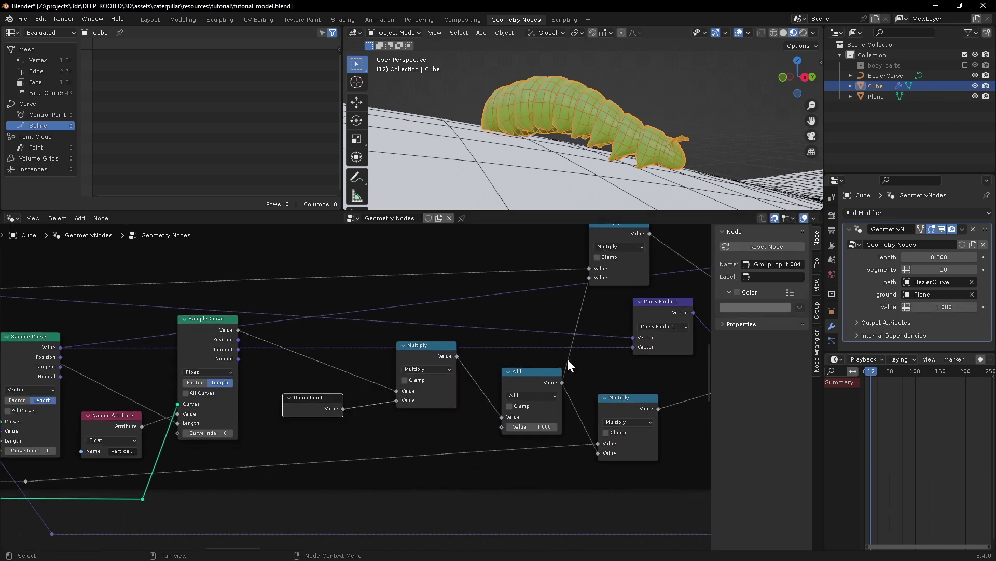
Step: Rename the new group input "squish"
click(816, 311)
scroll(762, 283, down, 1)
click(739, 290)
double_click(773, 322)
text(squish)
Step: Set the modifier's squish value to 0.5 and play the animation to check the body's deformation
text(.5)
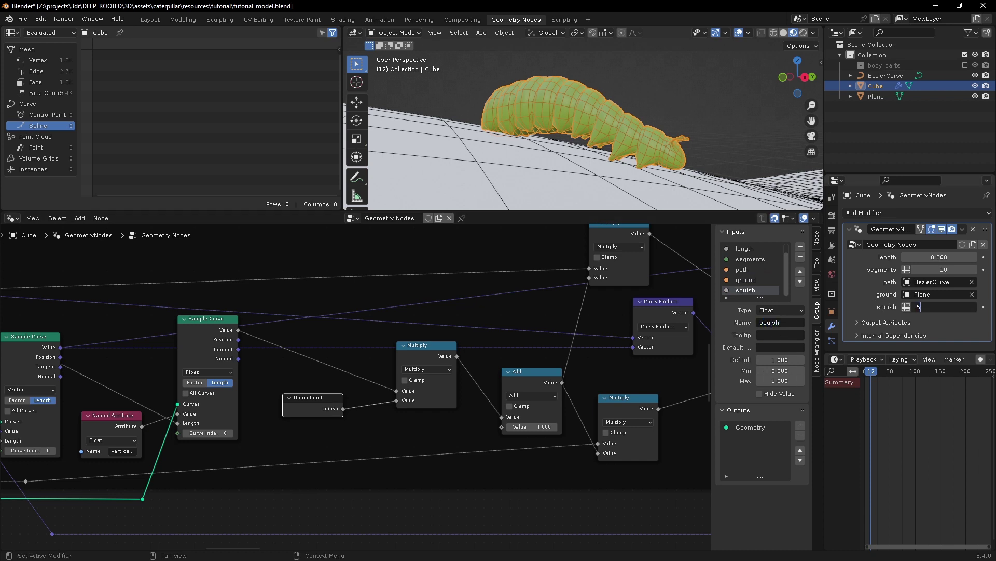
key(Return)
scroll(631, 139, down, 2)
shift+middle_drag(572, 142, 488, 136)
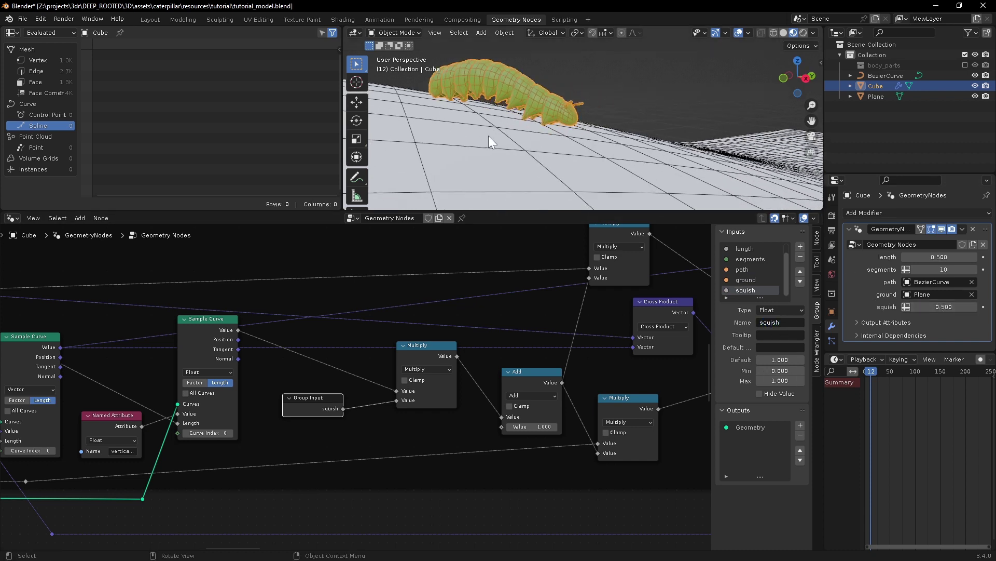
key(space)
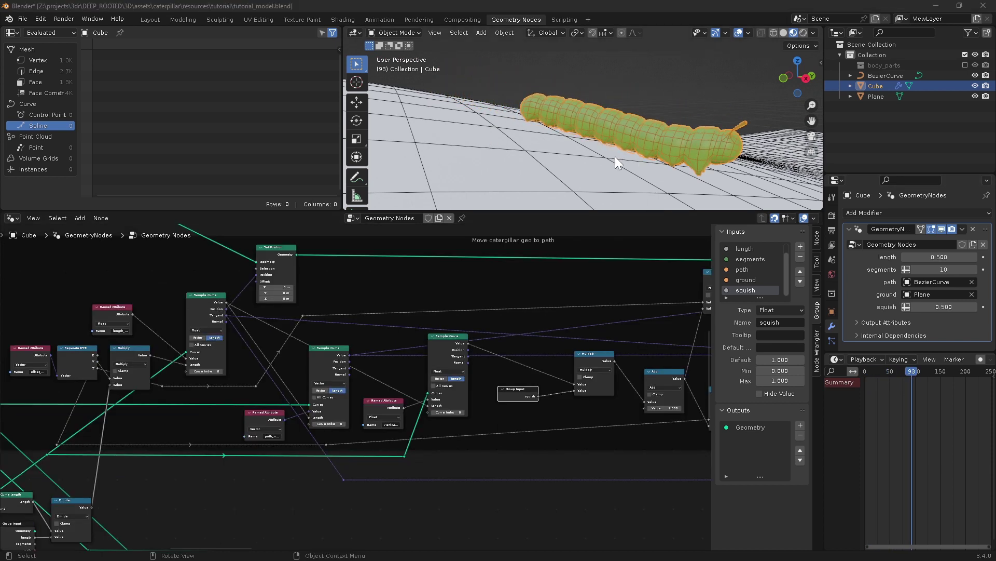
middle_drag(615, 157, 496, 147)
drag(911, 372, 911, 371)
middle_drag(512, 86, 570, 91)
Step: Link the Multiply result after Separate XYZ to the vertical displacement Sample Curve's length and replay the animation
mouse_move(400, 429)
middle_down()
mouse_move(401, 399)
mouse_move(410, 437)
middle_up()
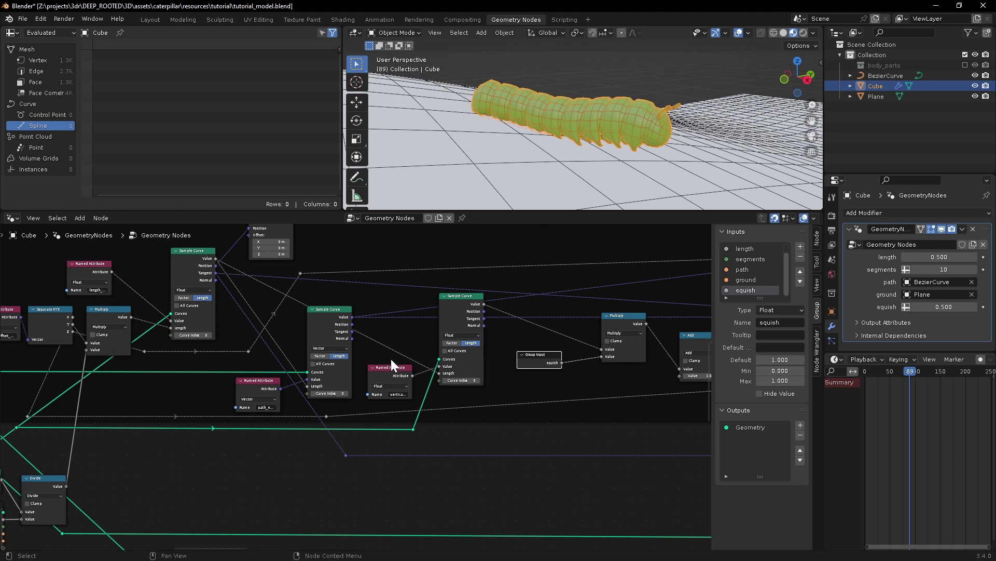
middle_drag(249, 366, 330, 368)
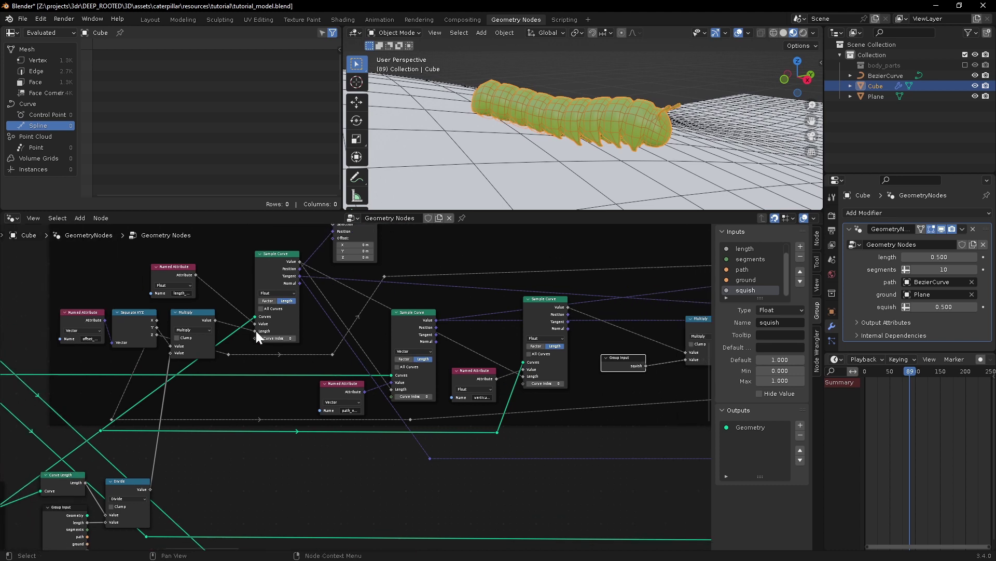
drag(215, 319, 525, 376)
shift+middle_drag(550, 130, 594, 114)
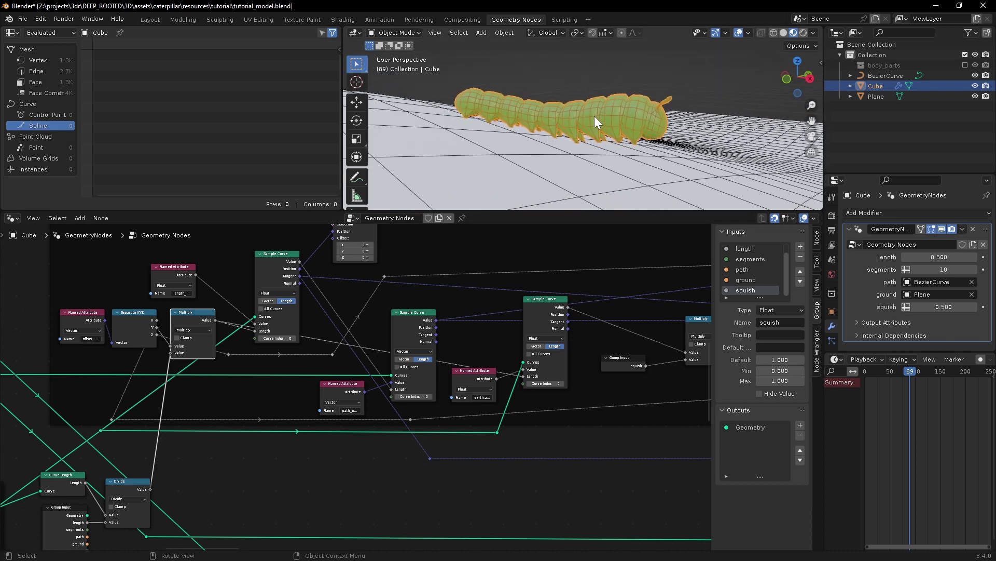
key(space)
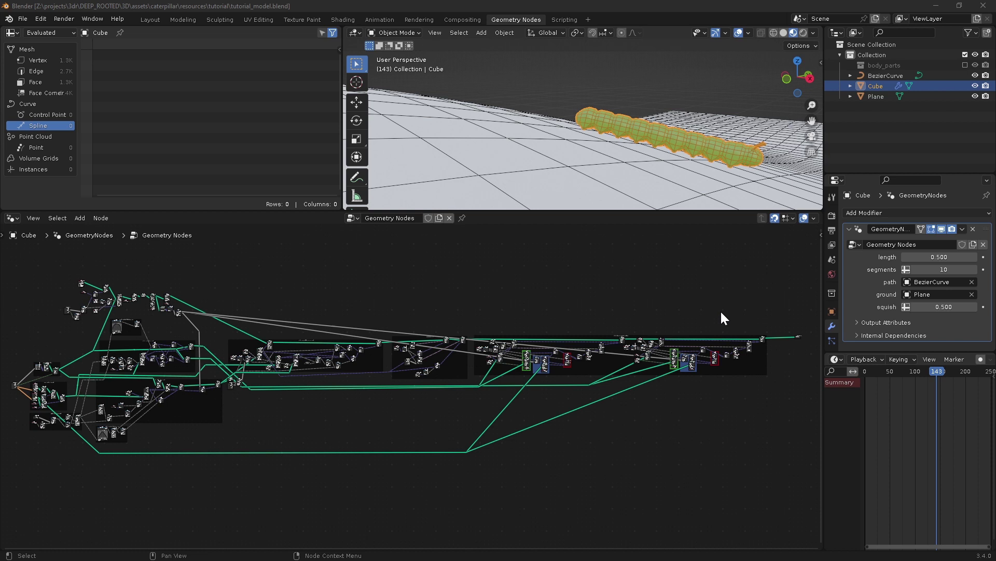
Step: Move the last node frame and the reroute on its lower input link further along, freeing space after the preceding frame
drag(807, 318, 471, 421)
key(g)
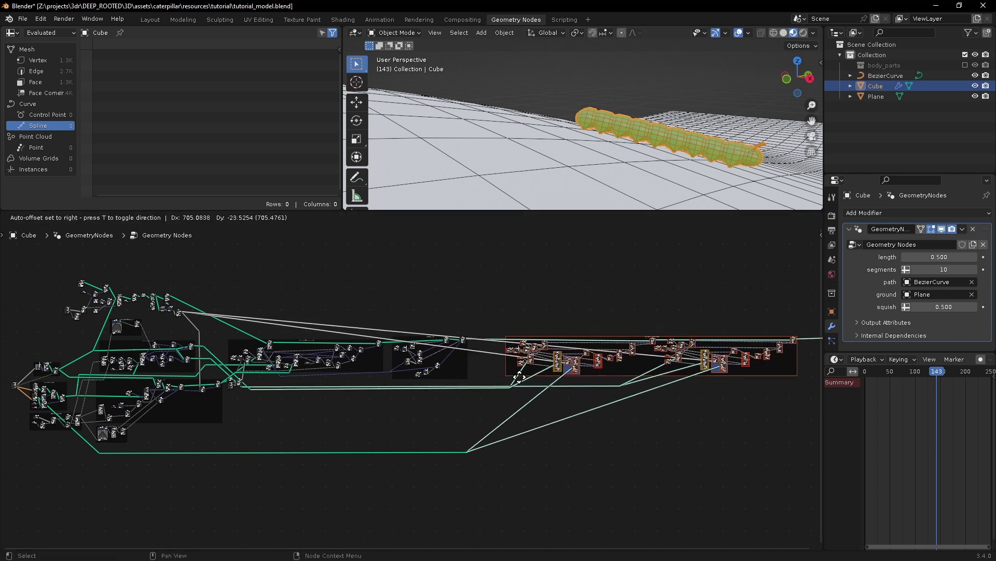
click(567, 381)
drag(459, 448, 477, 462)
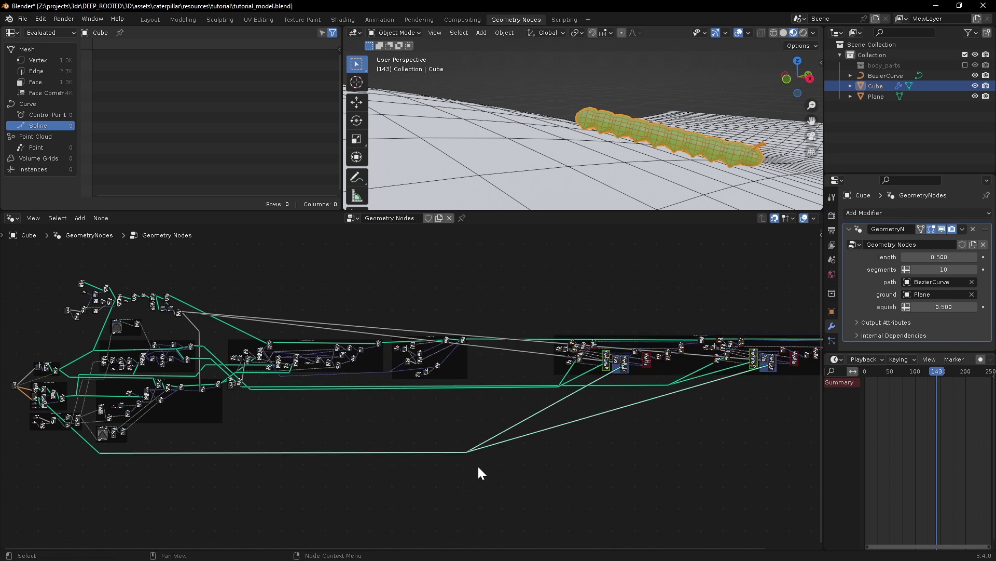
key(g)
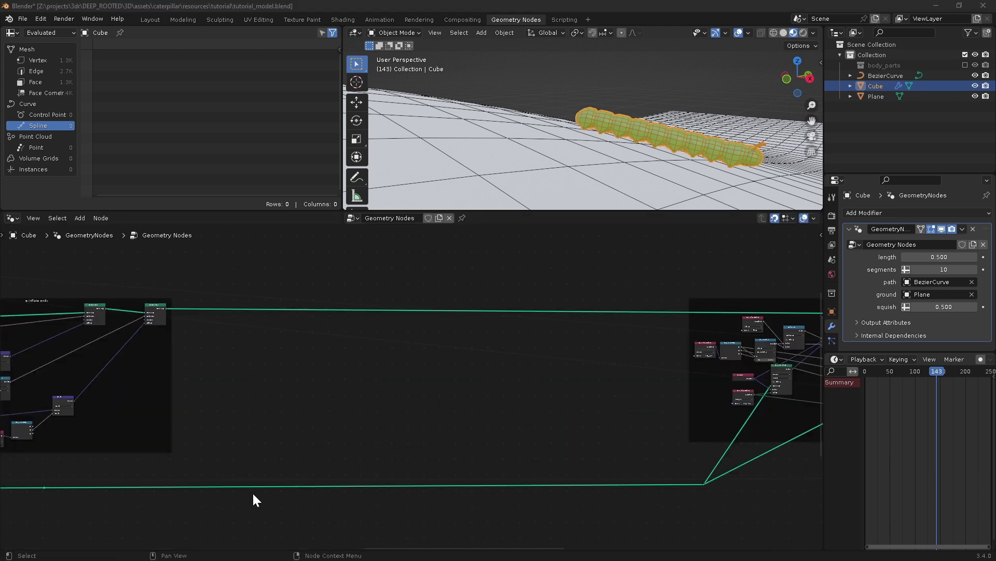
Step: Branch the long curve link through a reroute into a new Sample Curve node and set its factor to 0.9
shift+right_drag(249, 484, 252, 489)
drag(250, 486, 315, 424)
click(343, 465)
click(333, 417)
key(KP_Decimal)
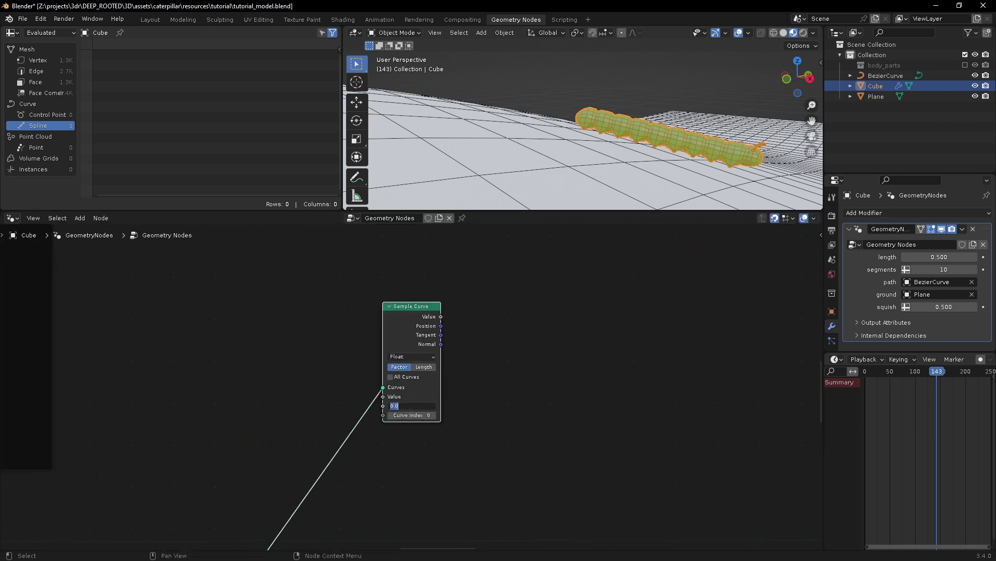
text(.9)
key(Return)
Step: Add a Vector Rotate node and link the new Sample Curve's position to its center
middle_drag(479, 321, 394, 353)
drag(356, 359, 483, 325)
text(rot)
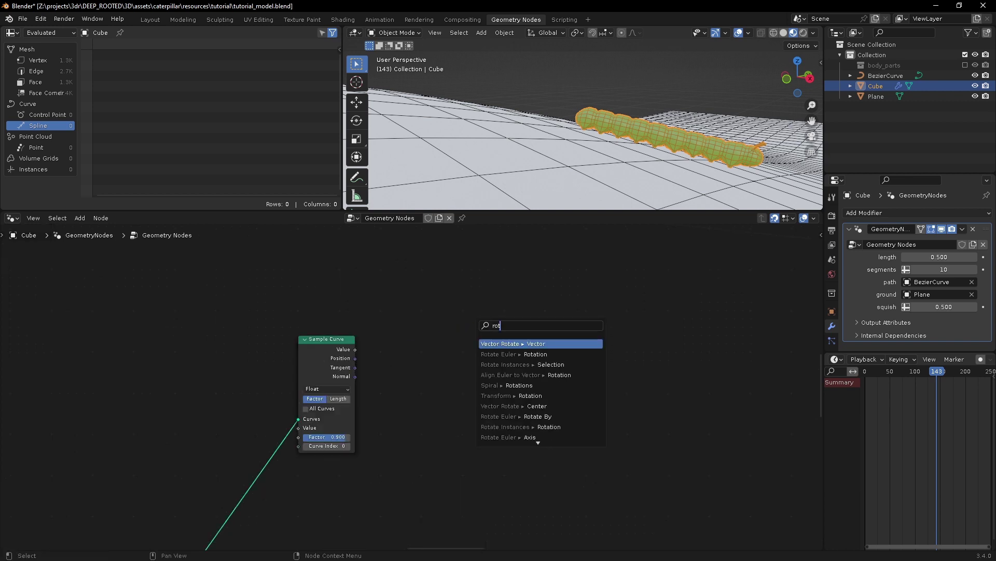
key(Return)
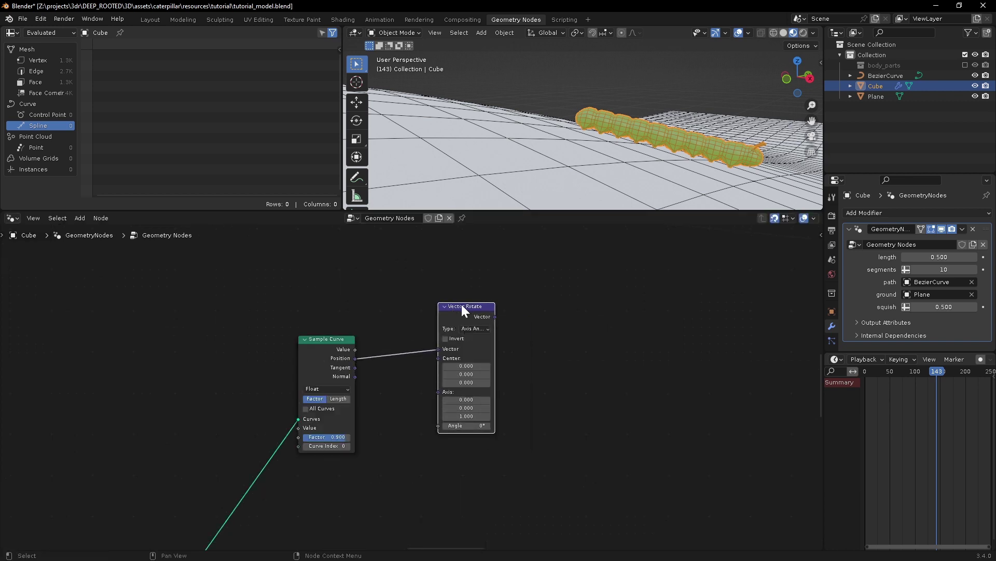
middle_drag(415, 400, 416, 400)
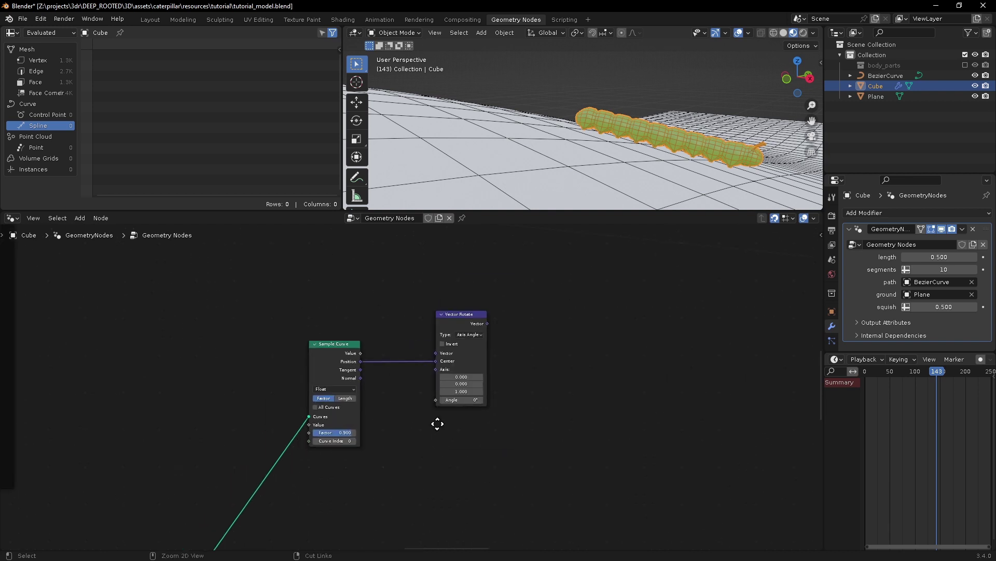
middle_drag(436, 423, 469, 420)
ctrl+middle_drag(451, 379, 451, 374)
ctrl+middle_drag(452, 374, 451, 353)
Step: Add a Named Attribute node beside the new Sample Curve
middle_drag(316, 400, 480, 395)
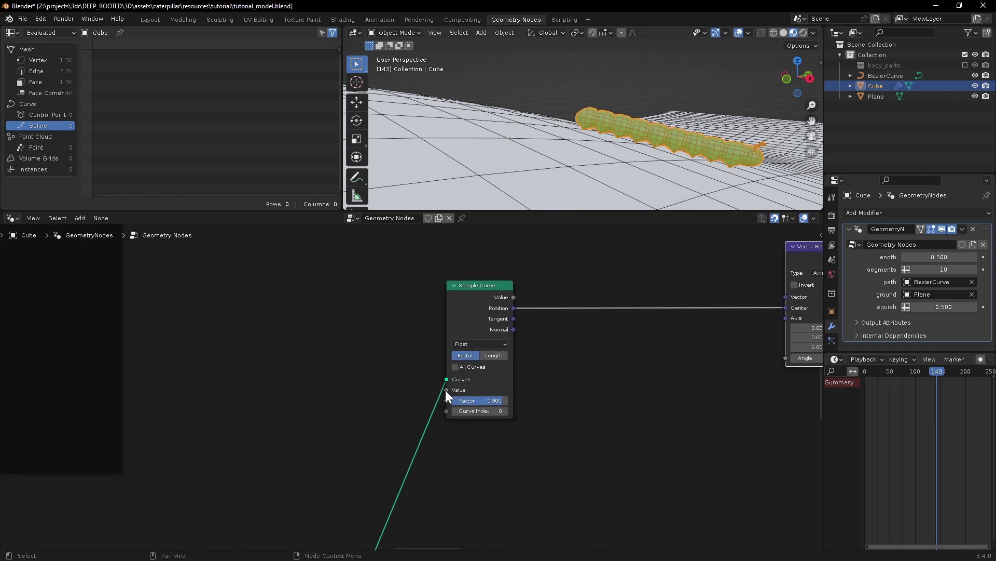
click(395, 371)
key(shift+a)
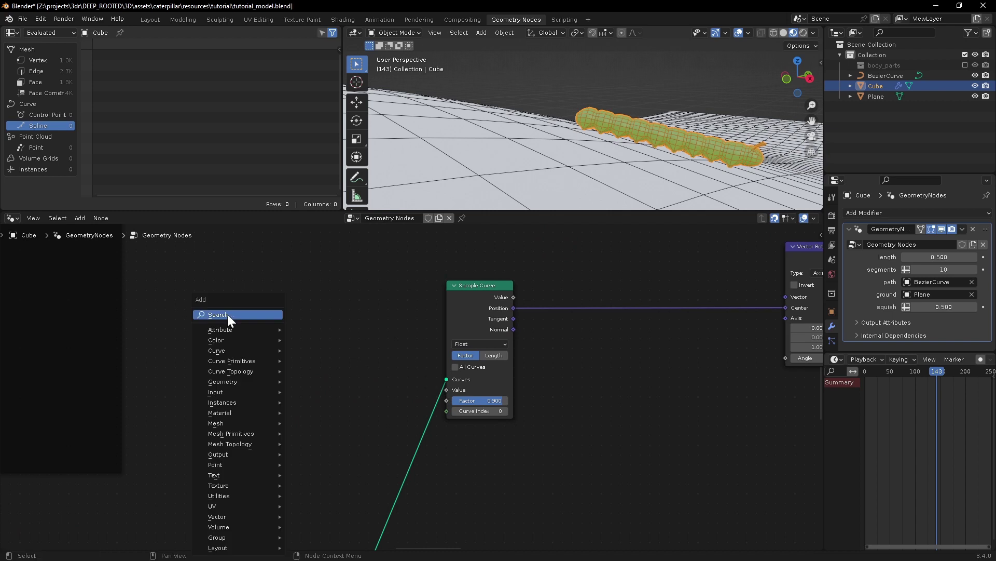
click(227, 313)
text(named)
key(Return)
click(276, 362)
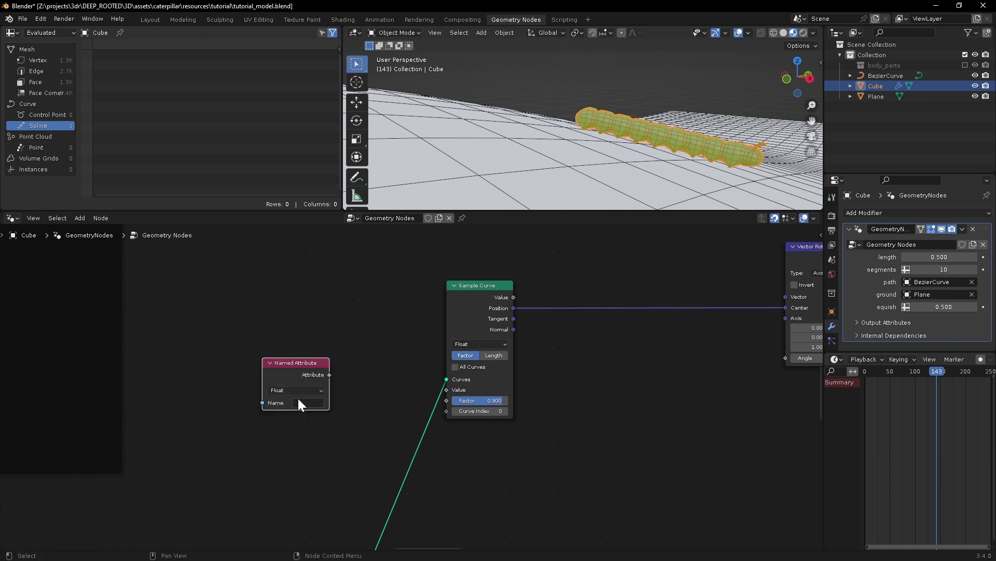
Step: Choose the stored length attribute in the Named Attribute node and link it to the Sample Curve's value
click(303, 402)
text(len)
click(336, 427)
drag(330, 375, 446, 388)
drag(303, 369, 381, 388)
Step: Add a second Sample Curve node fed by the first one's sampled value
middle_drag(577, 385, 534, 382)
middle_drag(533, 383, 386, 362)
text(sa)
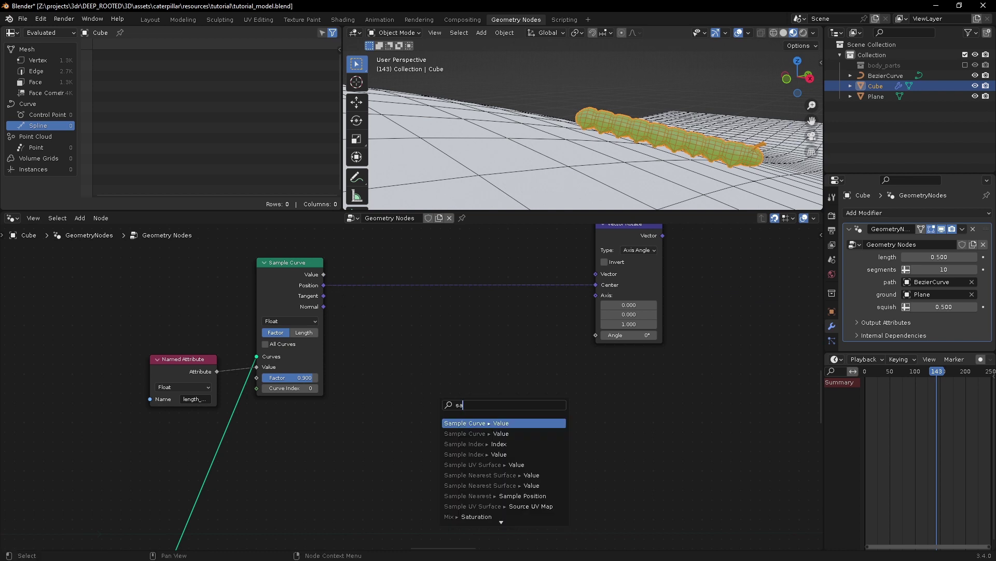
text(mpl)
key(Return)
click(496, 430)
Step: Link the path curve from the earlier part of the node tree to the second Sample Curve's Curves input
scroll(415, 480, down, 8)
middle_drag(391, 495, 555, 429)
scroll(259, 467, down, 4)
mouse_move(259, 465)
middle_down()
mouse_move(436, 436)
mouse_move(561, 529)
middle_up()
middle_drag(243, 446, 545, 431)
middle_drag(213, 431, 418, 398)
mouse_move(212, 388)
middle_down()
mouse_move(776, 385)
mouse_move(765, 337)
mouse_move(364, 359)
mouse_move(173, 354)
middle_up()
drag(173, 354, 735, 380)
middle_drag(746, 379, 478, 474)
scroll(478, 473, up, 10)
drag(478, 473, 441, 445)
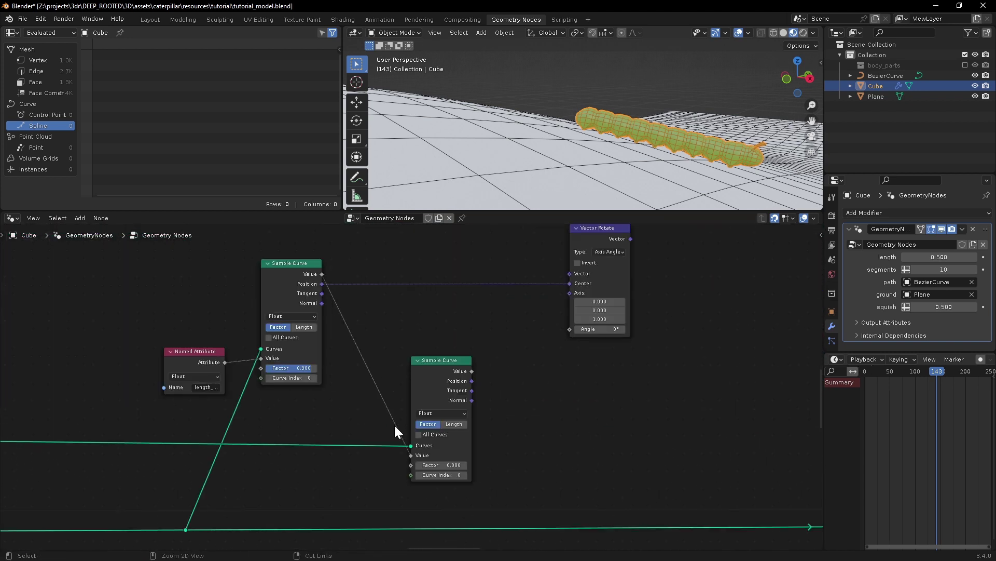
Step: Switch the second Sample Curve to Length mode and link the first one's value to its length
click(445, 423)
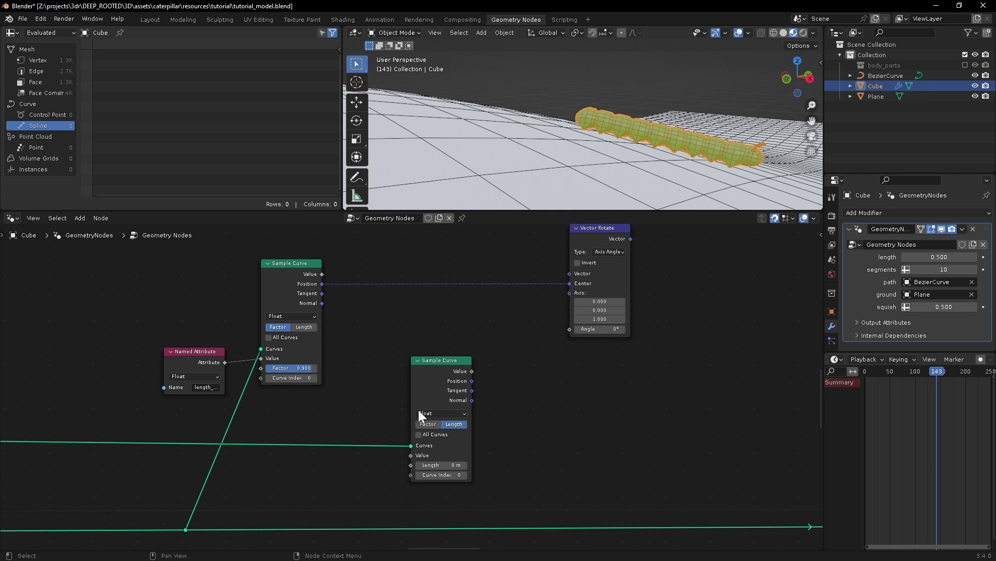
drag(321, 274, 410, 466)
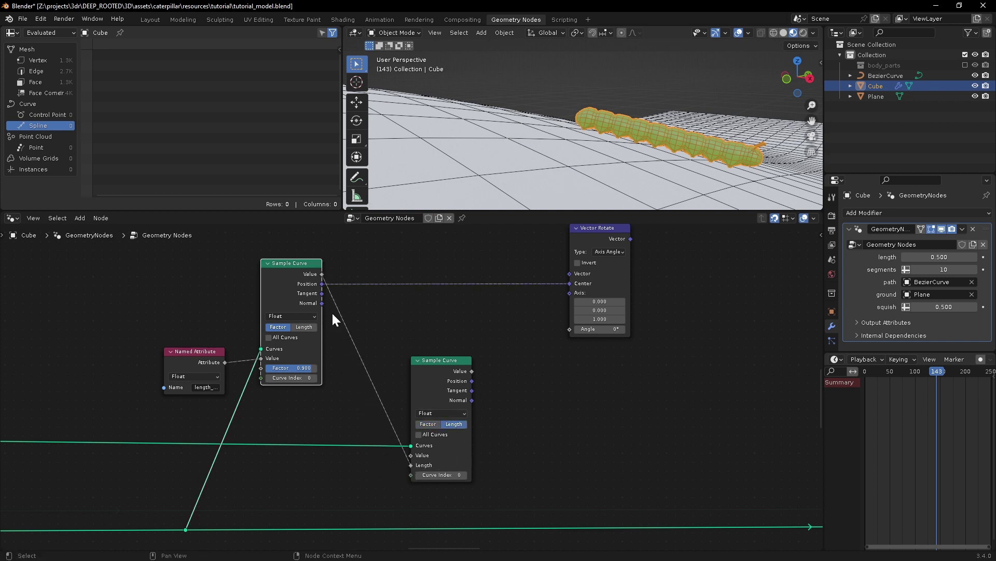
drag(440, 364, 466, 346)
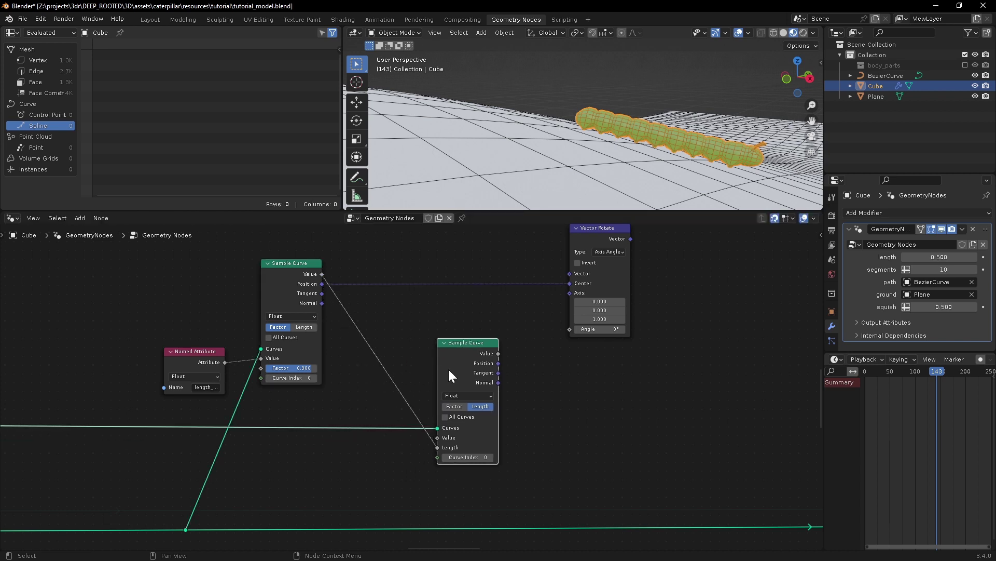
Step: Set the second Sample Curve's data type to Vector and add a Named Attribute node feeding its value
click(460, 396)
click(456, 431)
drag(438, 438, 245, 462)
text(nam)
key(Return)
click(316, 462)
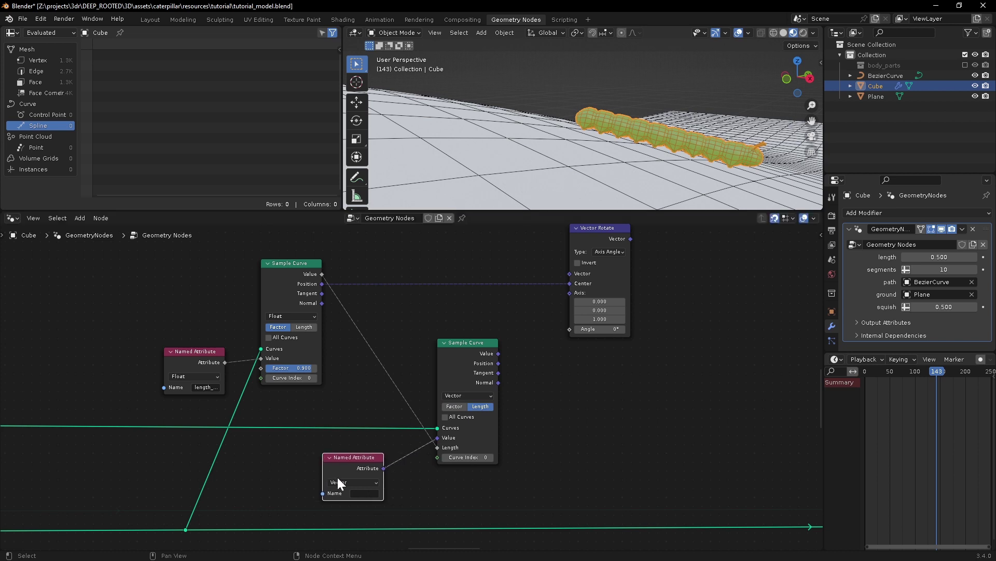
Step: Set the Vector Named Attribute node's name to the stored path normal attribute (path_no...)
click(364, 493)
text(path)
key(Down)
key(Down)
key(Up)
key(Return)
scroll(514, 393, down, 1)
middle_drag(507, 402, 399, 417)
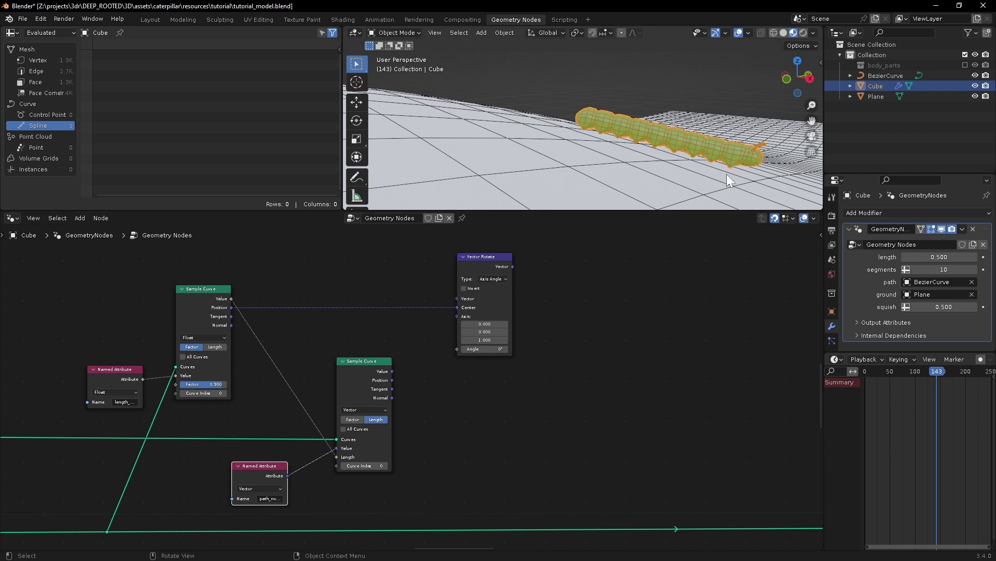
Step: Link the second Sample Curve's Value to the Vector Rotate's Axis and set the rotation angle to 20°
scroll(396, 403, up, 1)
middle_drag(396, 403, 365, 396)
drag(360, 362, 432, 303)
middle_drag(538, 299, 543, 369)
click(407, 330)
text(30)
key(Return)
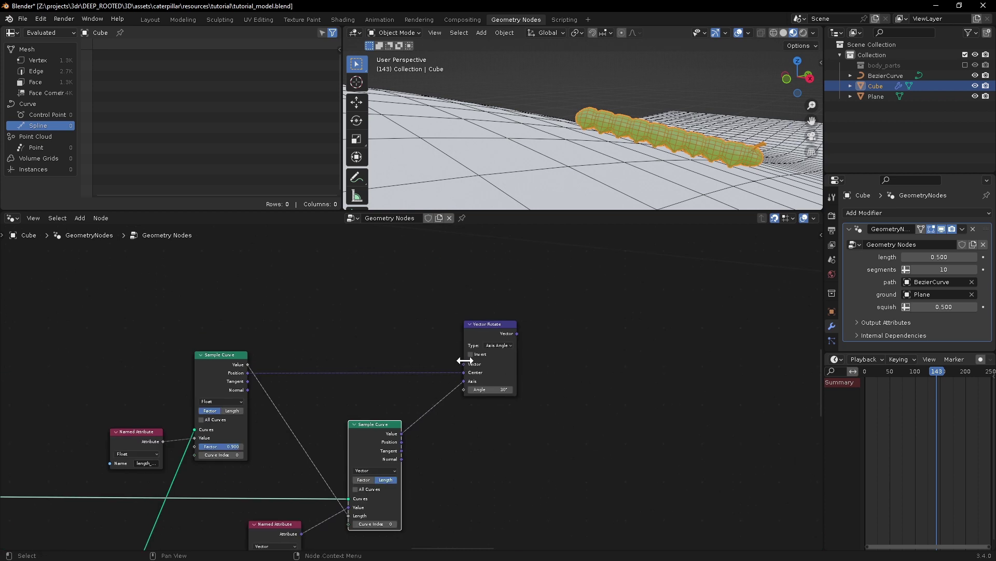
Step: Add a Position node feeding the Vector Rotate's Vector input
drag(464, 363, 312, 312)
text(pos)
key(Return)
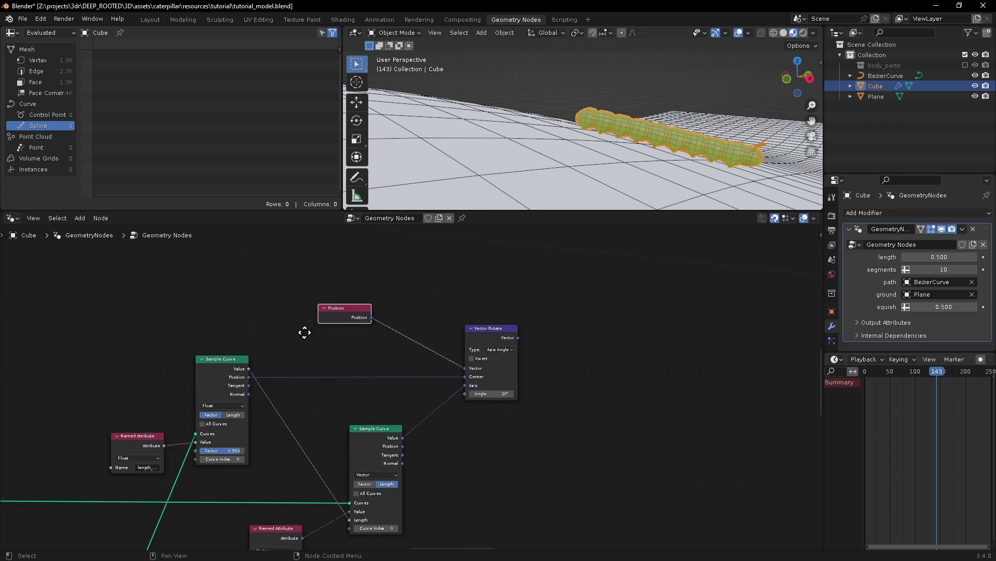
click(376, 338)
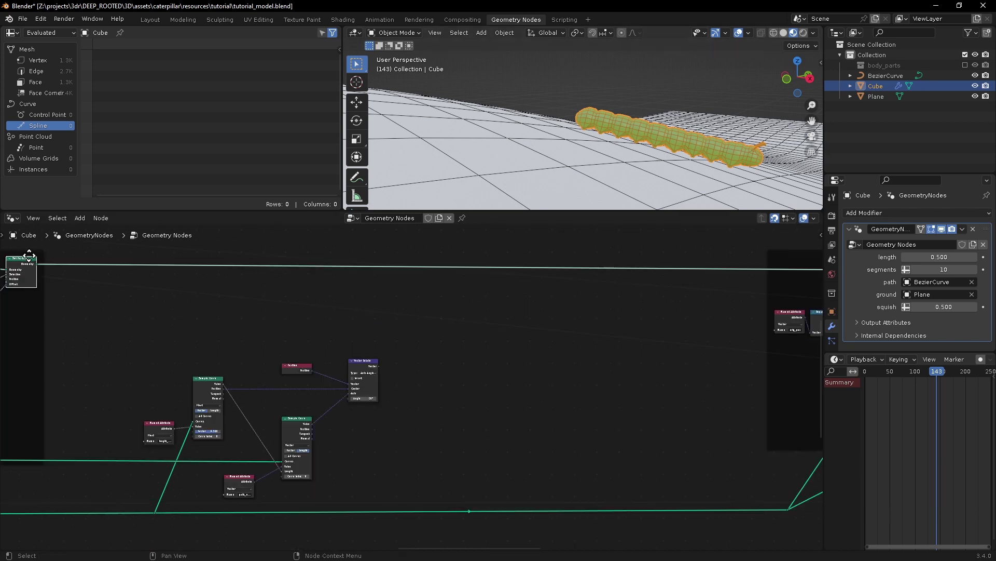
Step: Duplicate the preceding Set Position node onto the main geometry link after the rotation nodes and detach it from its frame
key(shift+d)
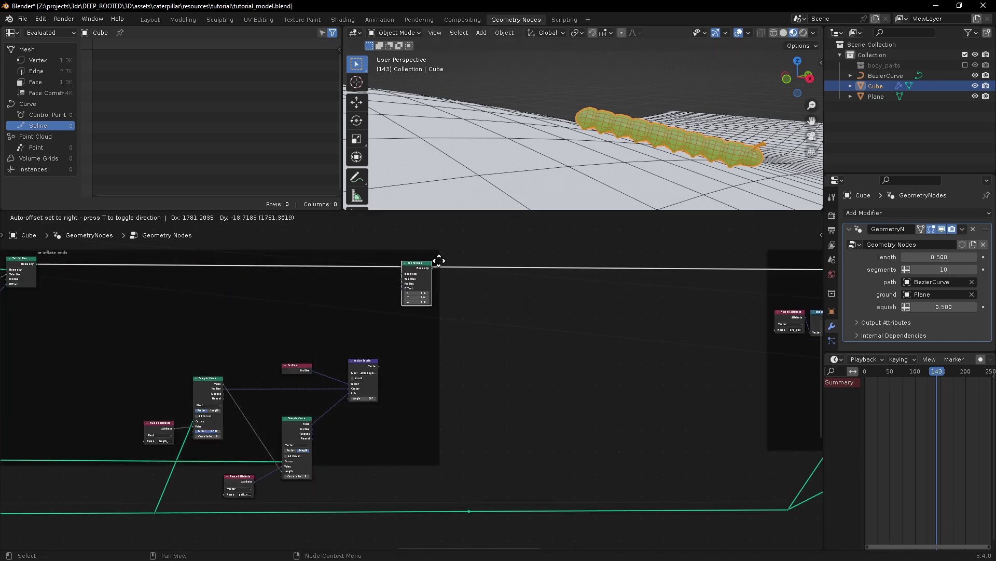
click(506, 261)
key(alt+p)
Step: Link the Vector Rotate output to the new Set Position's Position and adjust the rotation angle to about 19.4°
scroll(389, 374, up, 5)
middle_drag(388, 375, 365, 445)
drag(351, 434, 544, 314)
middle_drag(652, 155, 576, 157)
drag(326, 484, 270, 405)
middle_drag(594, 147, 509, 160)
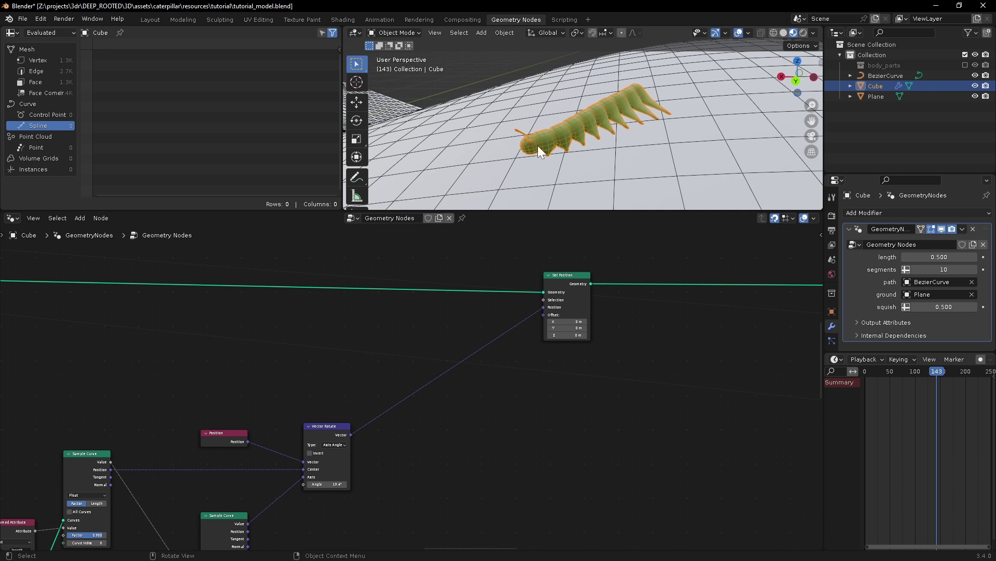
scroll(352, 384, up, 1)
Step: Add a Named Attribute node of type Vector reading offset_pos
key(shift+a)
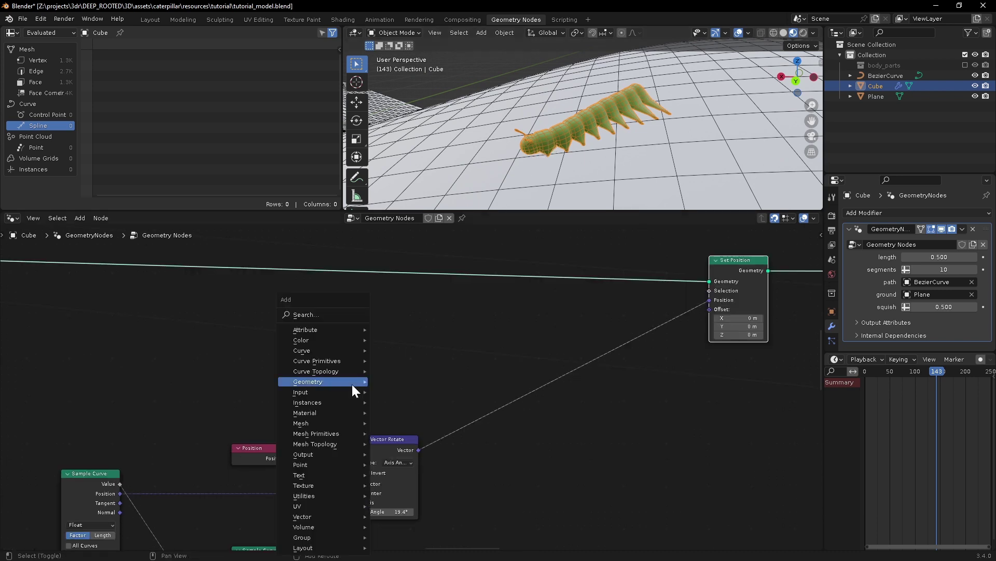
text(nam)
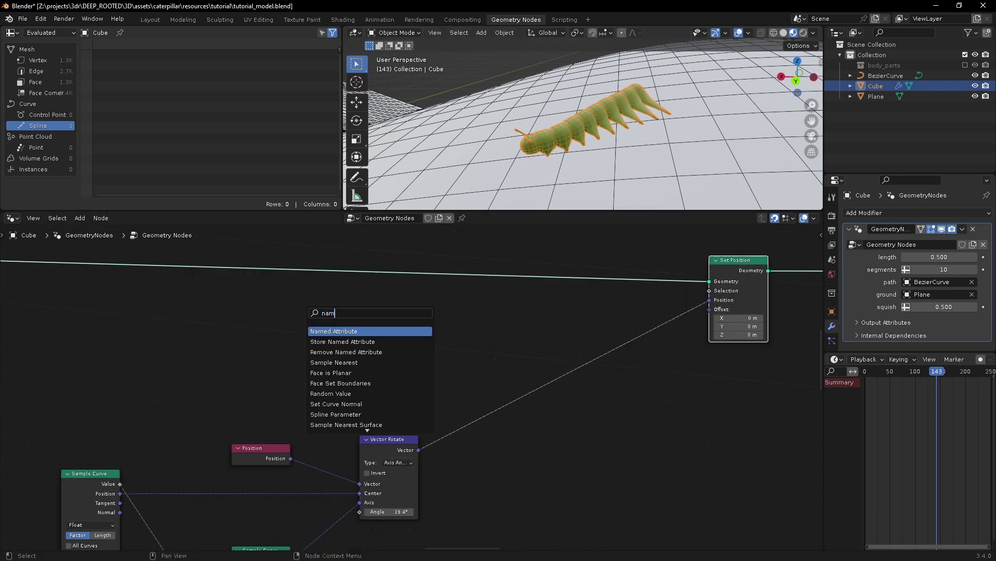
key(Return)
click(274, 378)
click(273, 378)
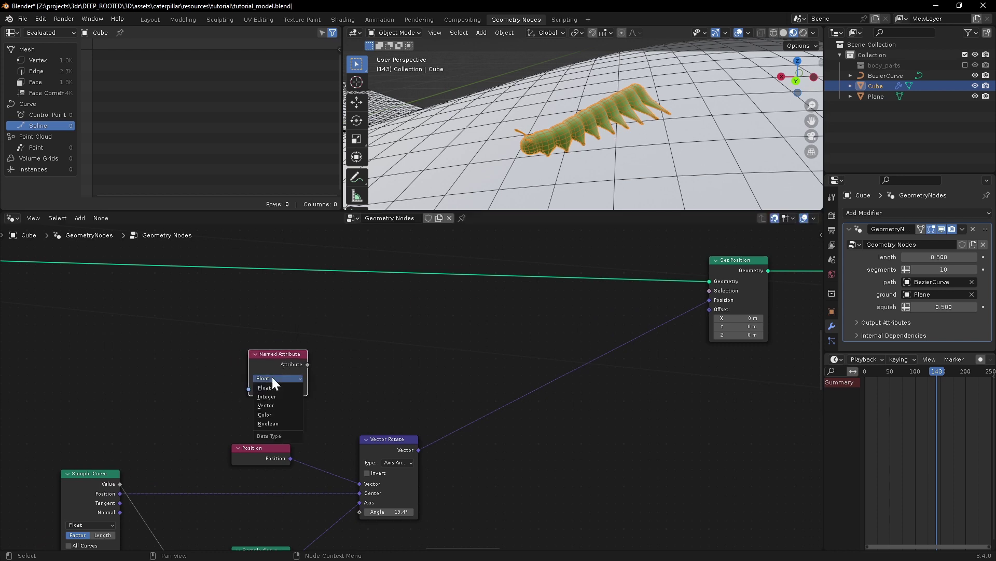
click(265, 405)
click(289, 389)
text(offs)
click(309, 410)
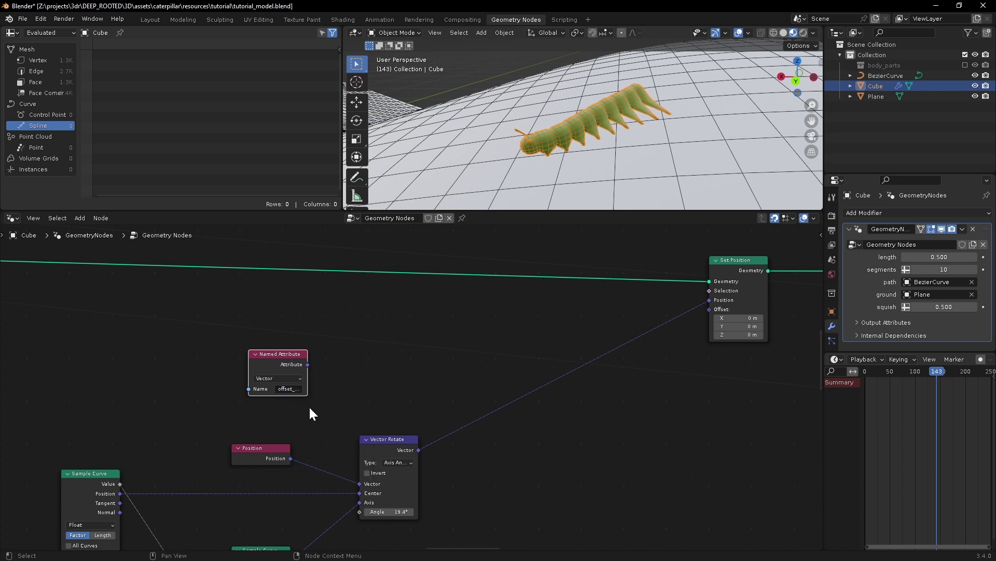
Step: Add a Separate XYZ node fed by the offset_pos attribute
scroll(342, 384, up, 1)
drag(223, 357, 293, 373)
text(sep)
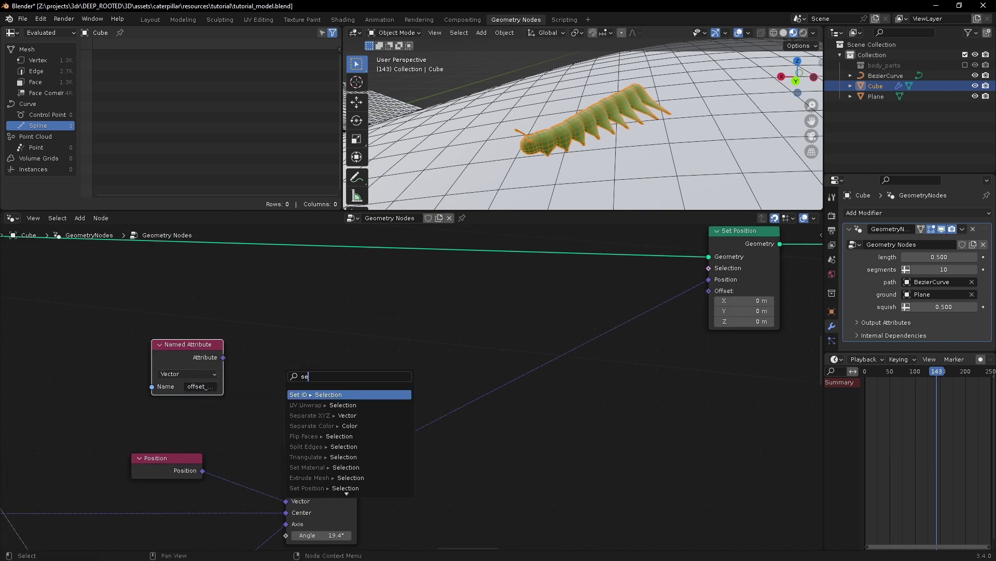
key(Return)
click(254, 355)
Step: Add a Map Range node fed by the separated Y component and move the attribute and Separate XYZ nodes up
middle_drag(385, 352, 307, 373)
drag(239, 391, 323, 333)
text(map)
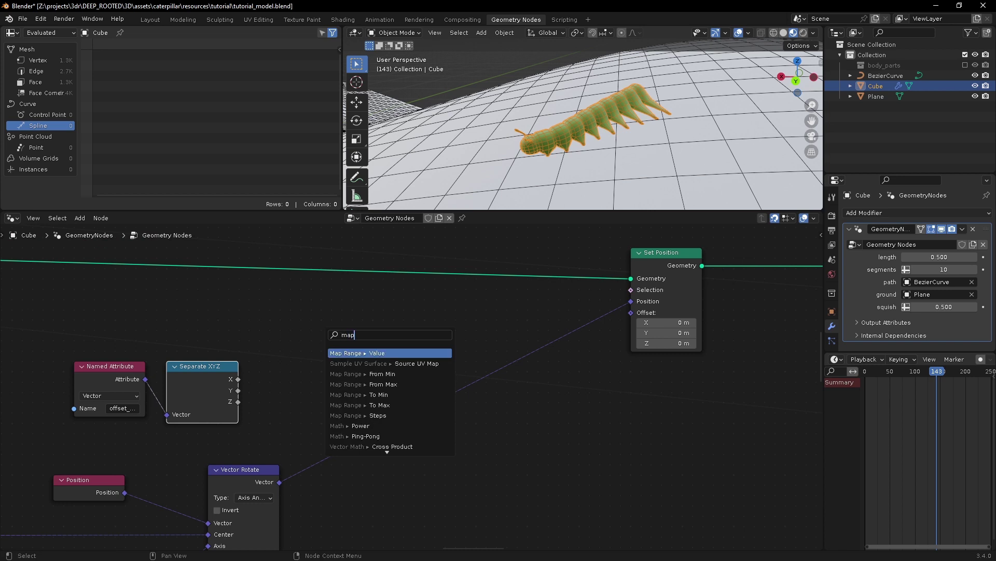
key(Return)
click(312, 338)
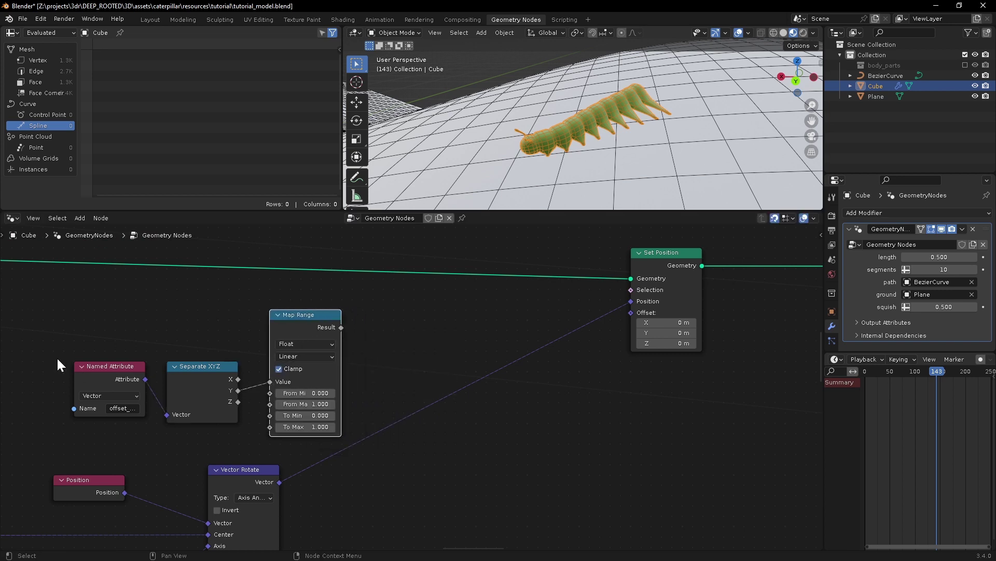
drag(185, 385, 183, 312)
middle_drag(142, 398, 203, 391)
Step: Add a Group Input node and link its length to the Map Range's From Max
click(195, 385)
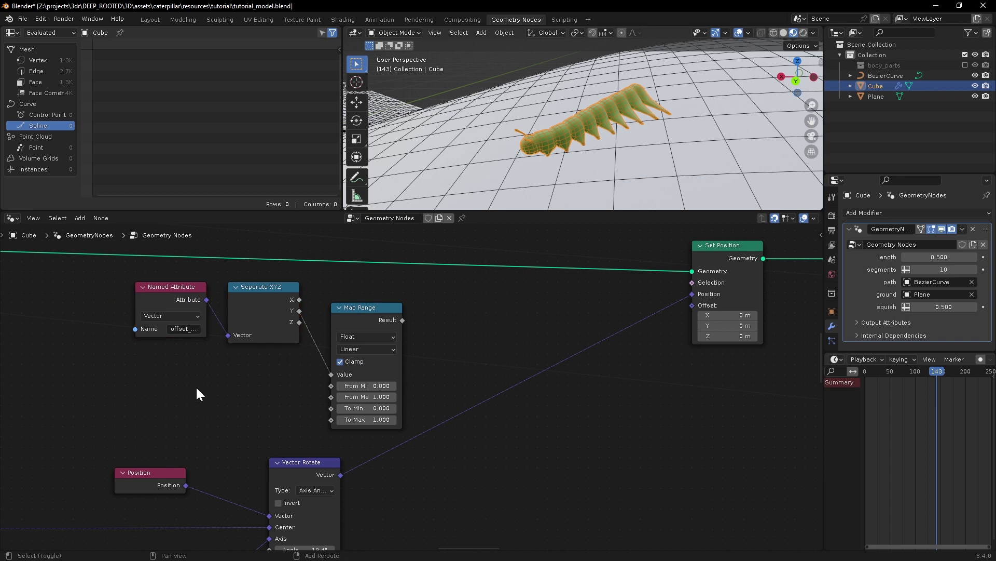
key(shift+a)
click(160, 315)
text(group)
key(Return)
click(150, 380)
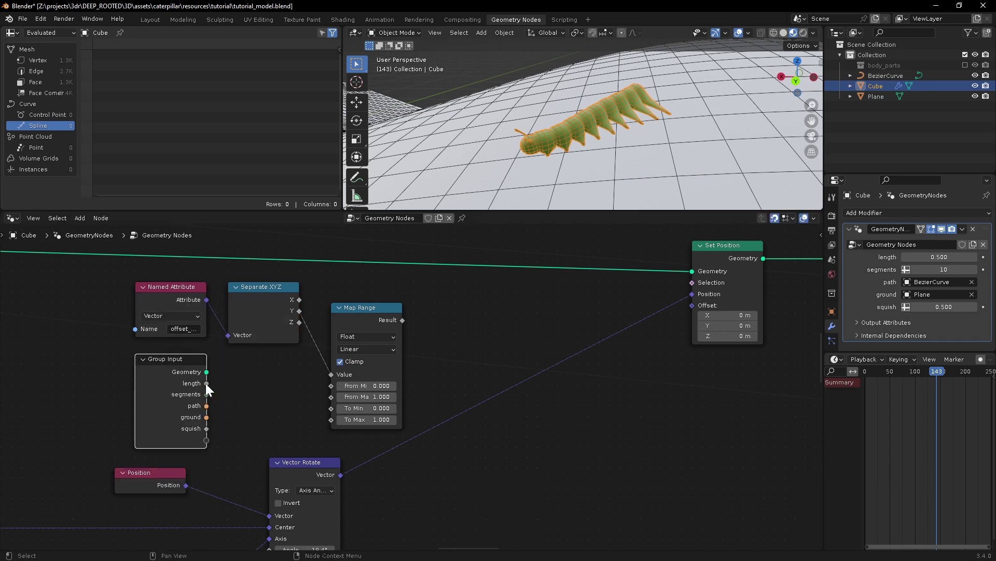
drag(207, 383, 330, 397)
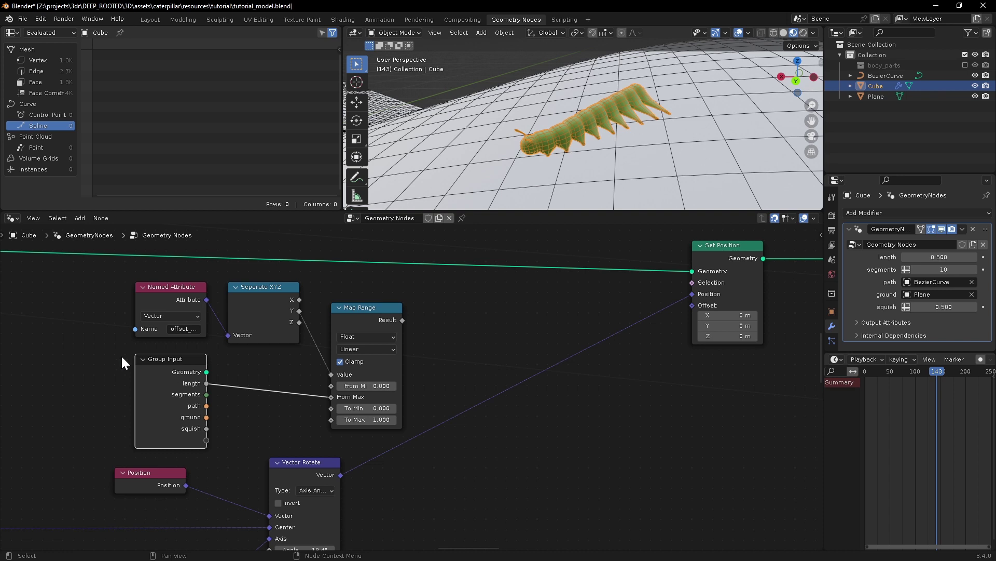
Step: Move the Group Input farther from the Map Range and add a Multiply node fed by its length
scroll(219, 384, down, 1)
middle_drag(173, 537, 302, 421)
scroll(296, 424, down, 1)
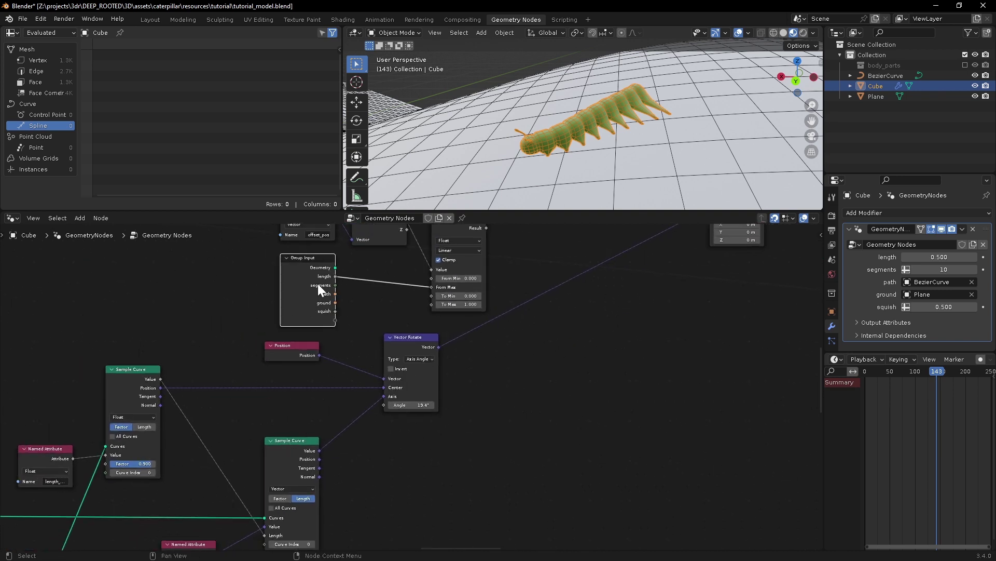
drag(303, 259, 136, 267)
scroll(203, 297, up, 1)
middle_drag(203, 298, 190, 350)
drag(145, 330, 235, 352)
text(mul)
key(Return)
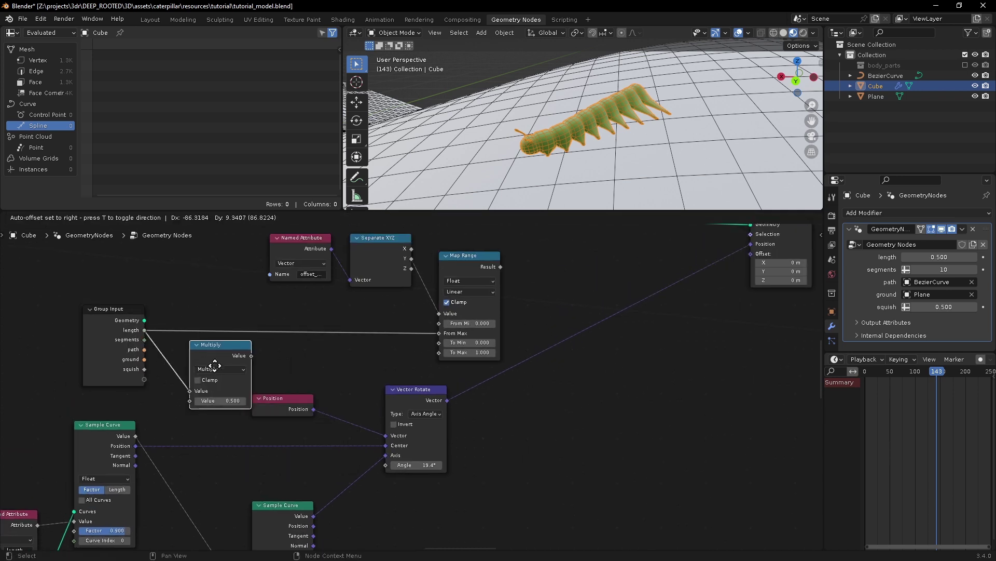
click(190, 365)
Step: Set the Multiply value to 0.9 and link its result to the Map Range's From Min
click(192, 400)
text(0.9)
key(Return)
drag(224, 355, 439, 322)
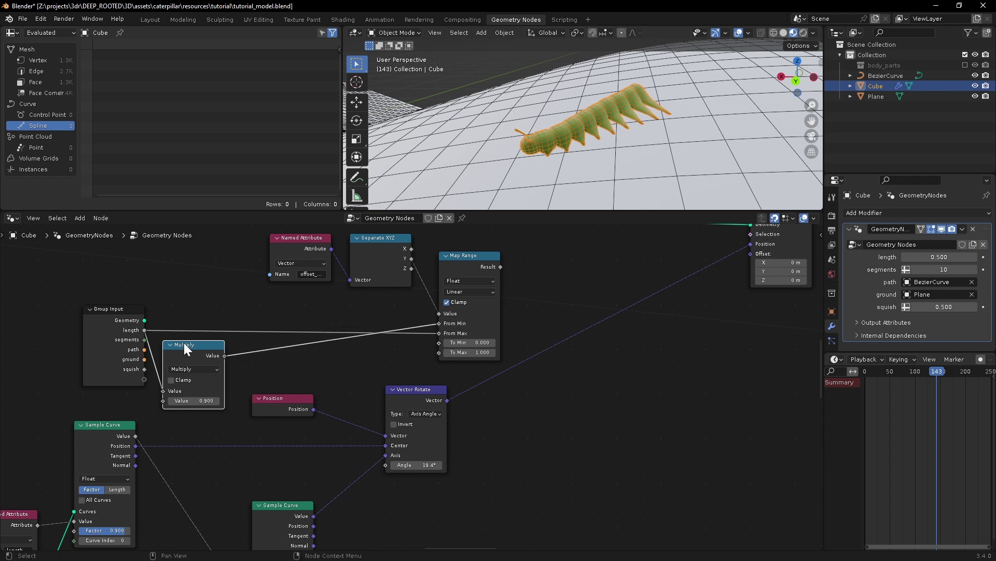
Step: Set the Map Range interpolation to Smoother Step
scroll(493, 277, up, 1)
middle_drag(492, 277, 357, 336)
click(319, 352)
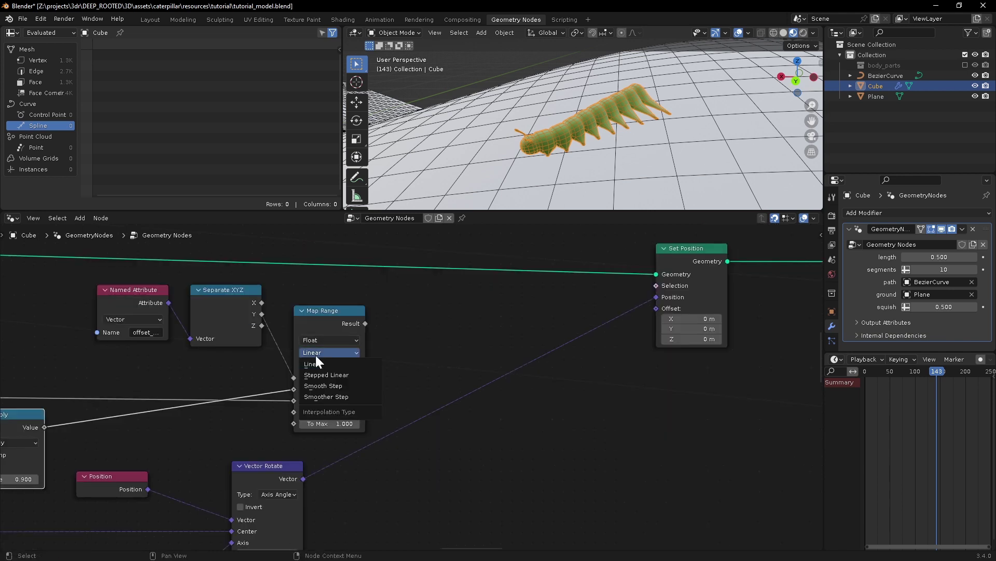
click(333, 397)
middle_drag(410, 331, 342, 342)
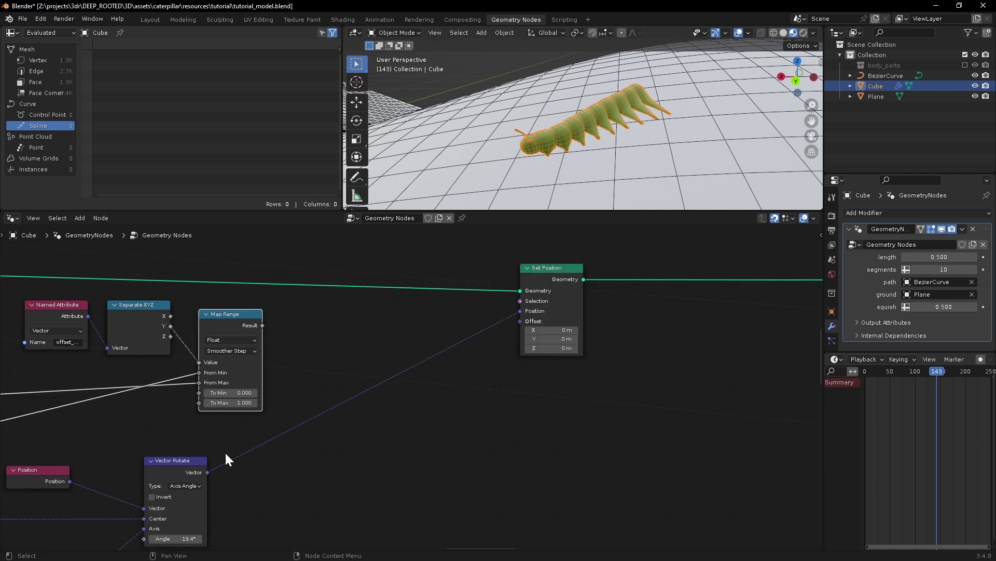
Step: Move the Vector Rotate node down and add a Vector Mix node with the Map Range result as its factor
middle_drag(278, 454, 275, 407)
scroll(276, 407, down, 1)
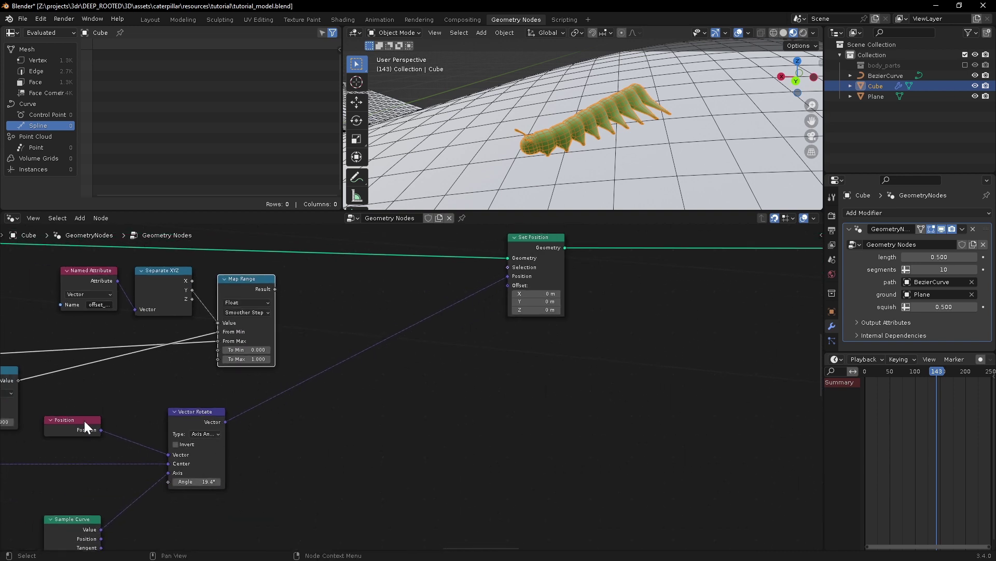
drag(175, 422, 192, 454)
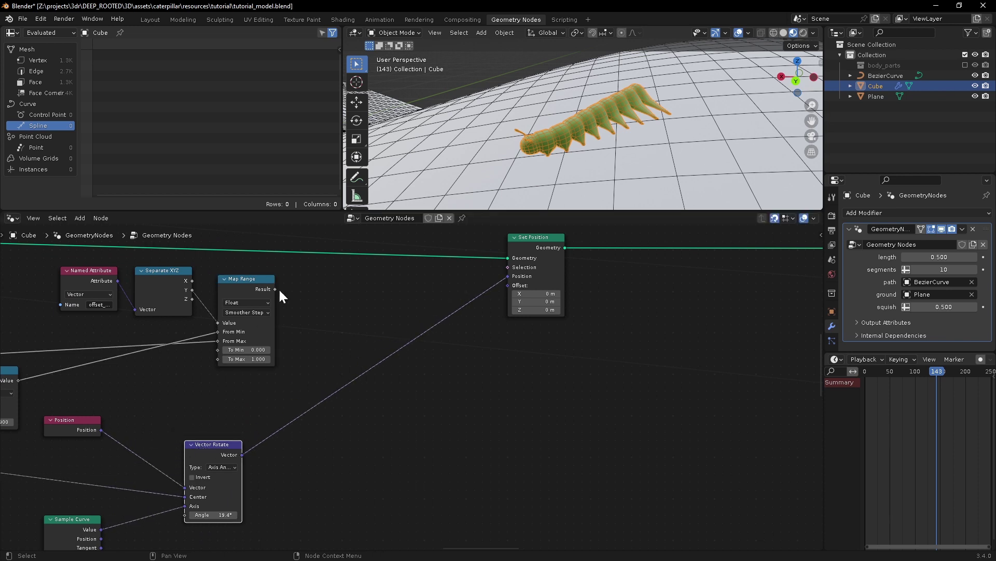
drag(276, 288, 331, 295)
text(mix)
click(364, 337)
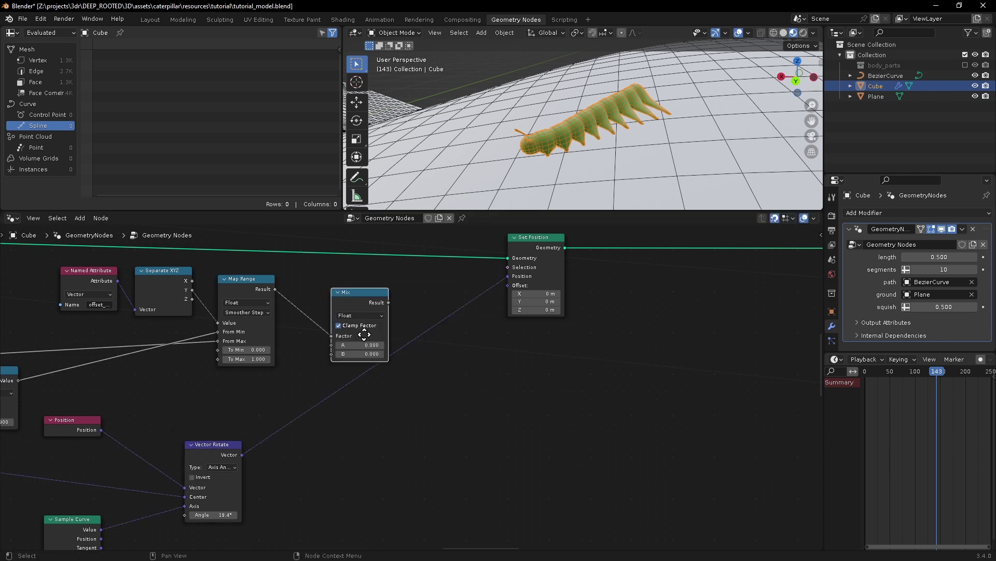
click(345, 328)
click(334, 309)
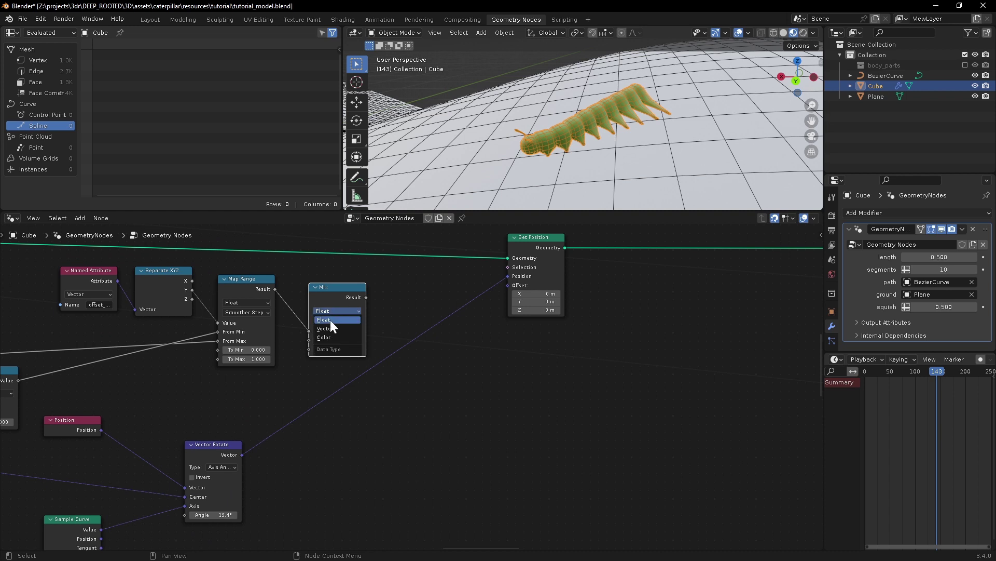
click(331, 320)
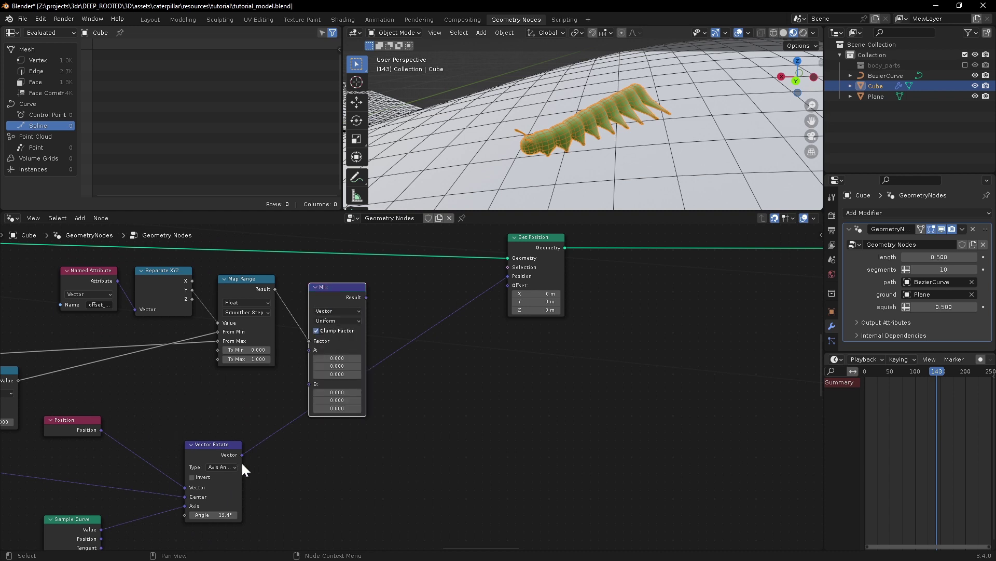
Step: Link Position to the Mix's A, Vector Rotate to its B, and its result to the Set Position's Position
drag(242, 454, 309, 384)
drag(95, 429, 309, 349)
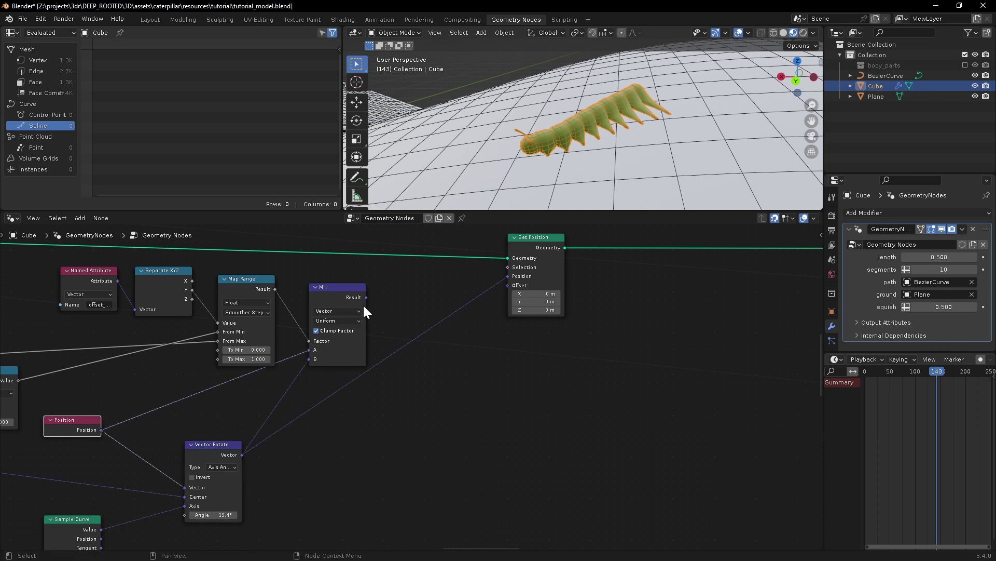
middle_drag(410, 297, 407, 317)
drag(363, 317, 506, 295)
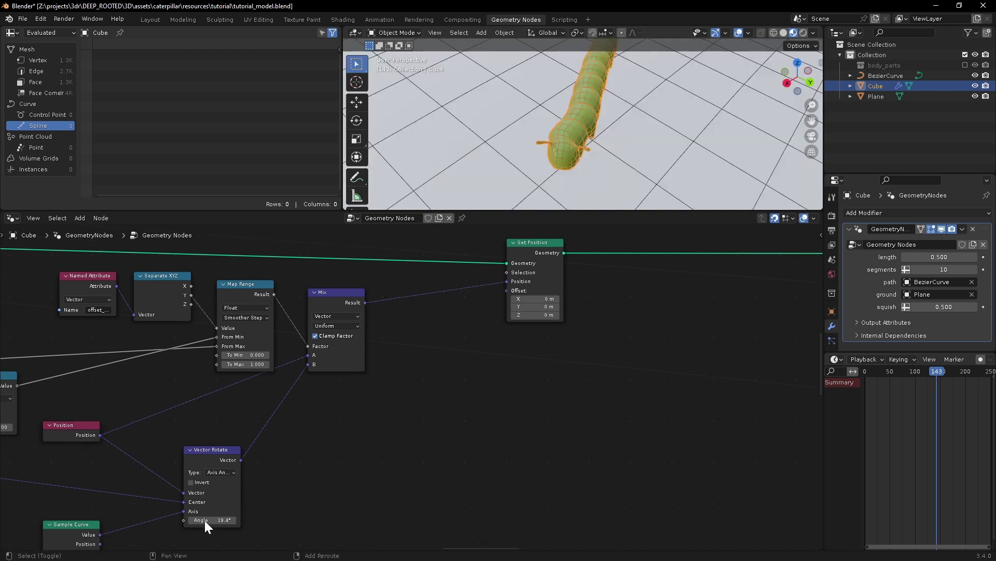
Step: Adjust the Vector Rotate angle to about -21.6° and set the Multiply value to 0.8
drag(214, 520, 204, 412)
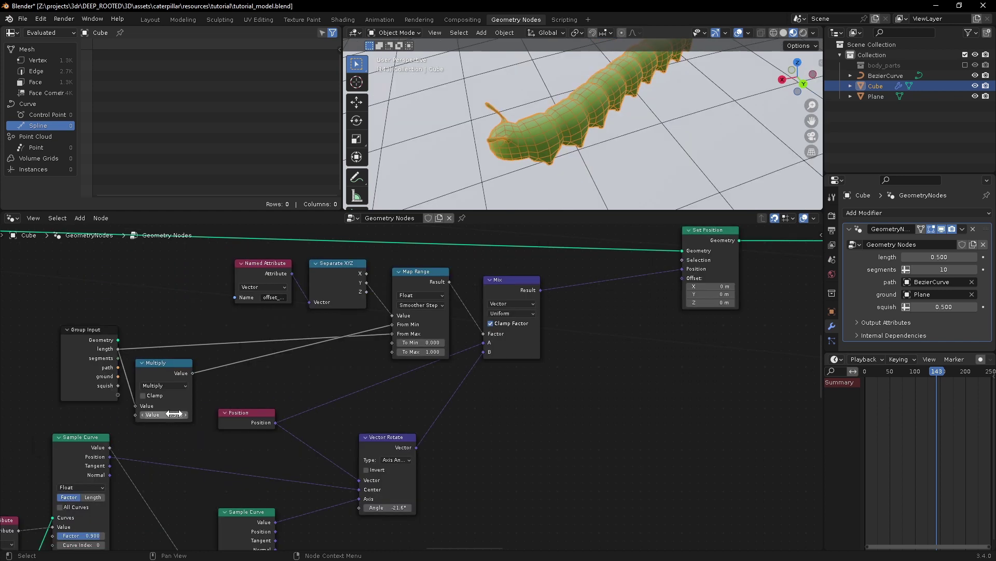
double_click(164, 414)
text(.8)
key(Return)
Step: Set the first Sample Curve's factor to 0.8
middle_drag(88, 519, 207, 439)
double_click(201, 455)
text(.8)
key(Return)
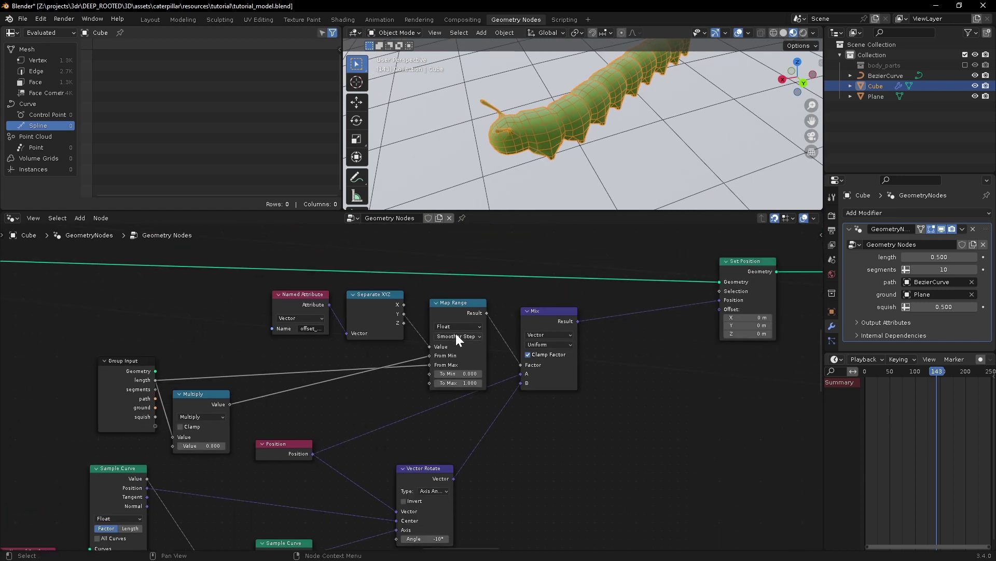
Step: Set the Map Range interpolation to Linear and add a Float Curve node with the Map Range result as its Value
click(456, 336)
click(452, 343)
drag(240, 292, 413, 312)
text(flot)
key(Down)
key(Down)
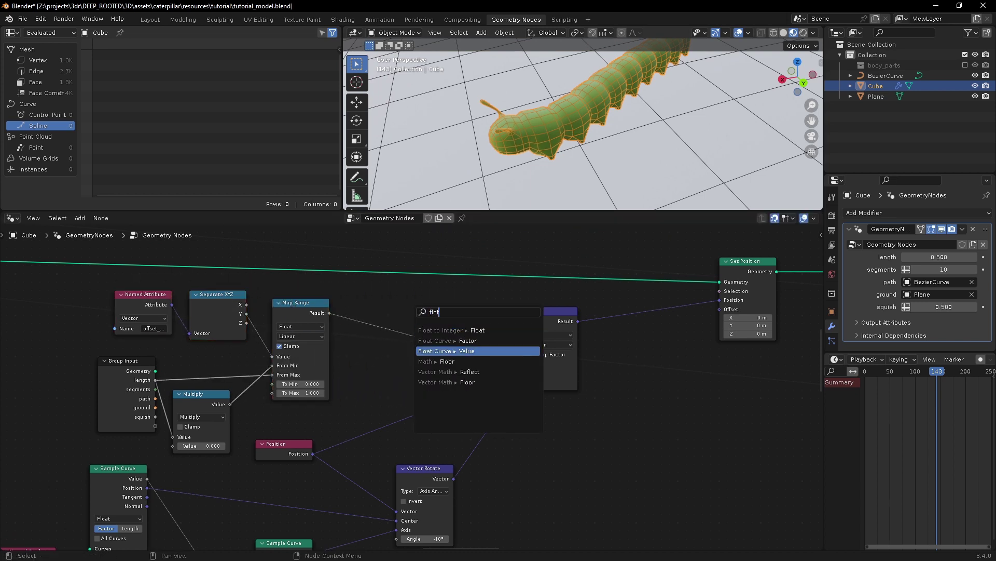
key(Return)
click(378, 329)
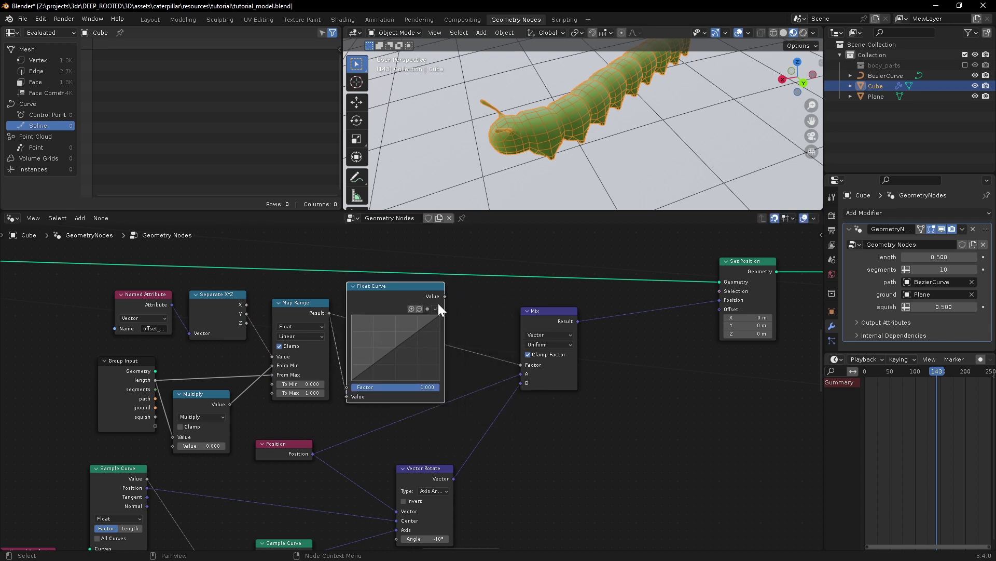
Step: Link the Float Curve to the Mix factor and bend its curve downward with a point at about 0.555, 0.243
click(397, 352)
drag(399, 357, 400, 363)
middle_drag(511, 170, 468, 235)
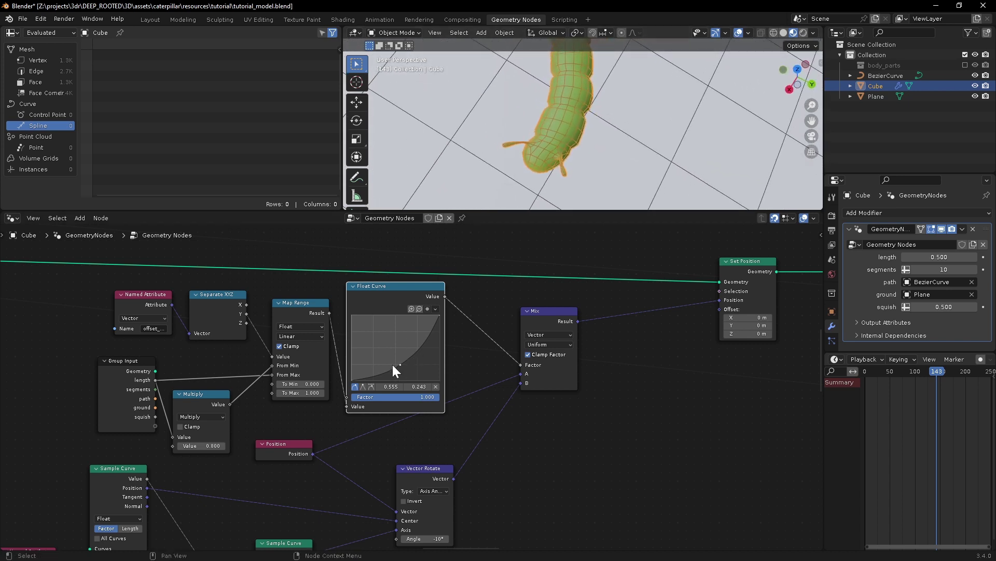
middle_drag(543, 187, 541, 147)
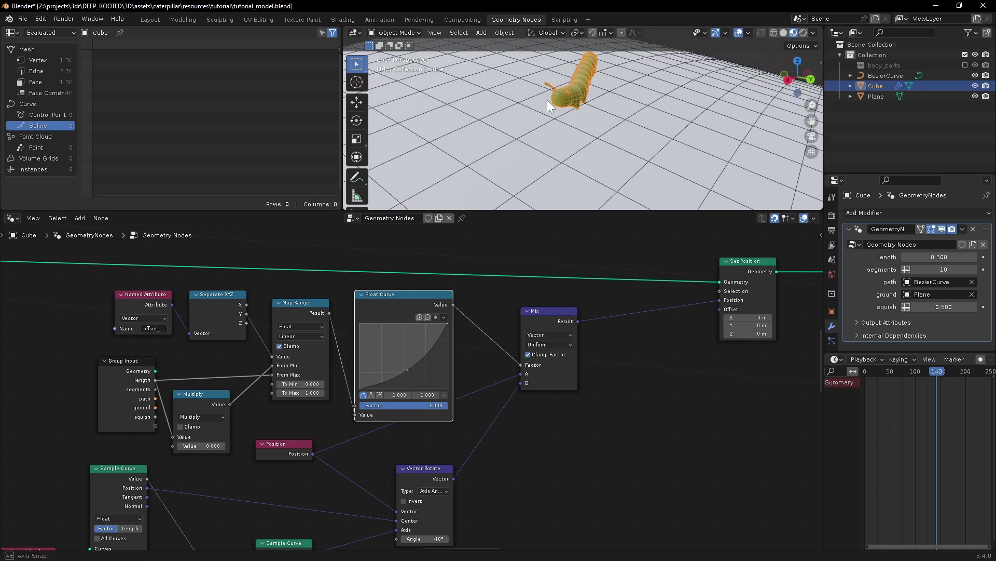
scroll(546, 99, up, 4)
middle_drag(541, 146, 512, 171)
scroll(523, 462, down, 2)
Step: Move the Vector Rotate node closer to the Mix node, leaving more room before its inputs
middle_drag(524, 465, 524, 375)
drag(442, 376, 482, 353)
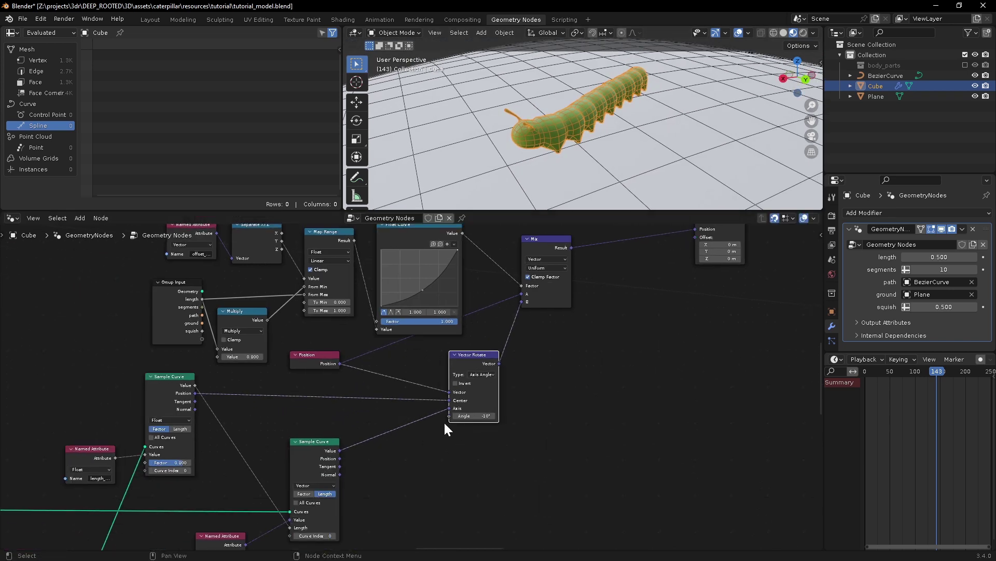
Step: Add a Scene Time node beside the Sample Curve that feeds the Vector Rotate's axis
middle_drag(362, 469, 387, 449)
mouse_move(341, 420)
mouse_down()
mouse_move(342, 399)
mouse_move(341, 408)
mouse_up()
middle_drag(480, 419, 474, 400)
key(shift+a)
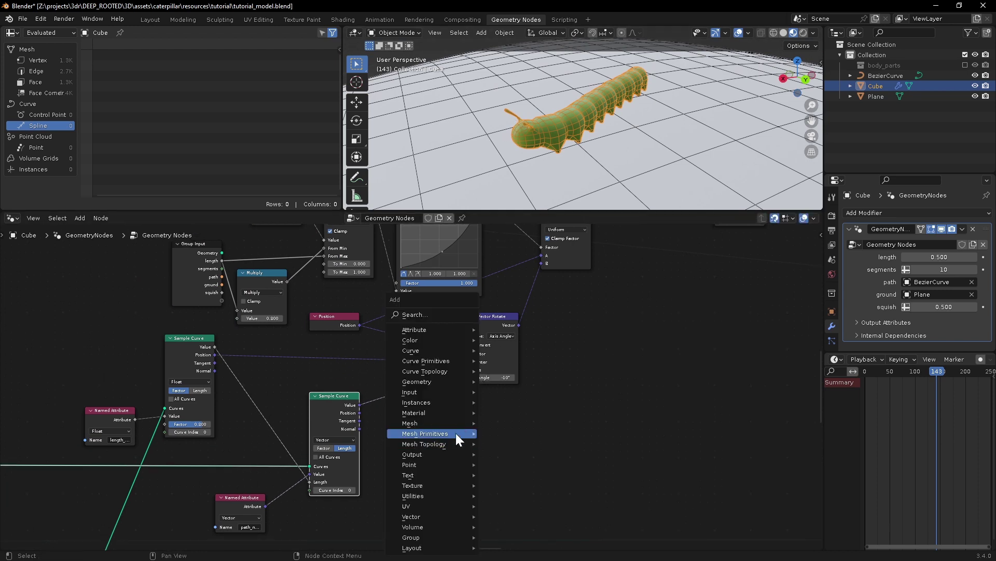
click(415, 314)
text(sc)
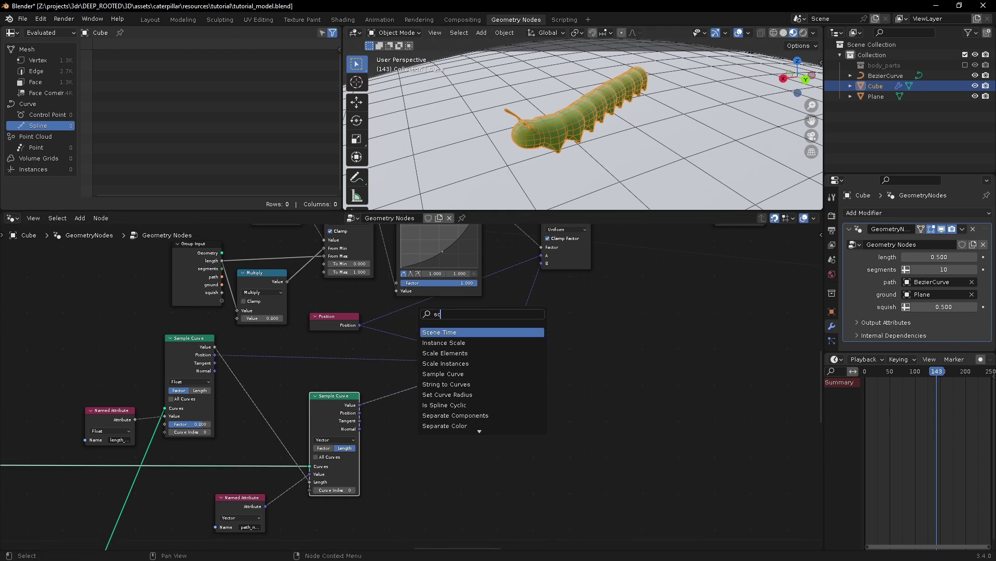
text(e)
key(Return)
click(402, 447)
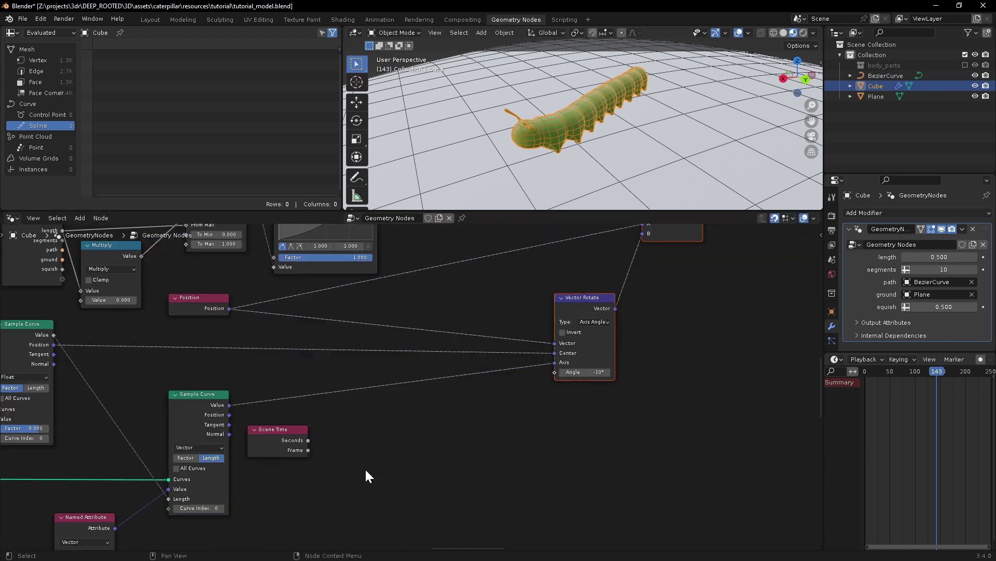
click(367, 470)
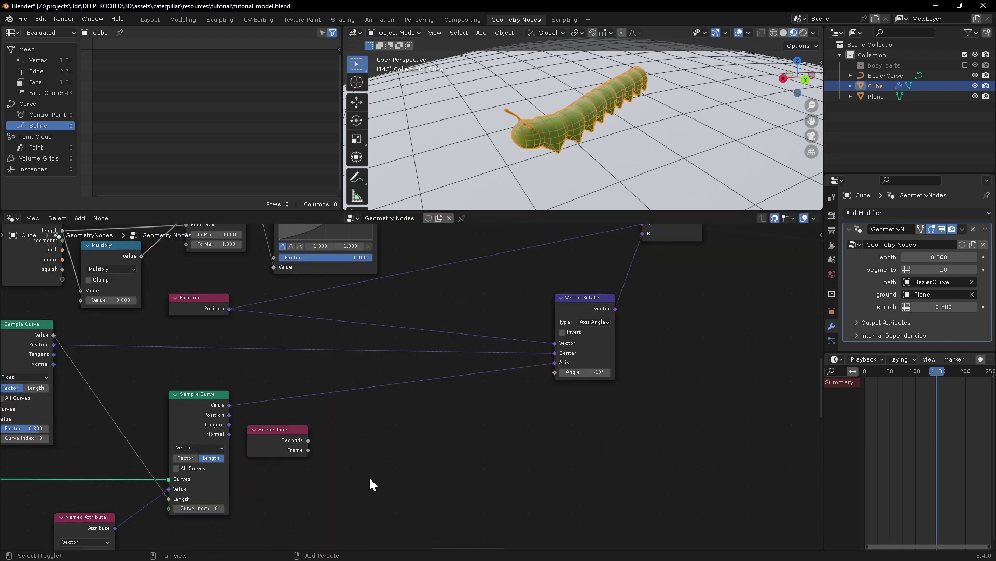
Step: Add a Noise Texture node beside Scene Time, set it to 1D, and link Seconds to its W input
key(shift+a)
click(370, 478)
text(noise)
key(Return)
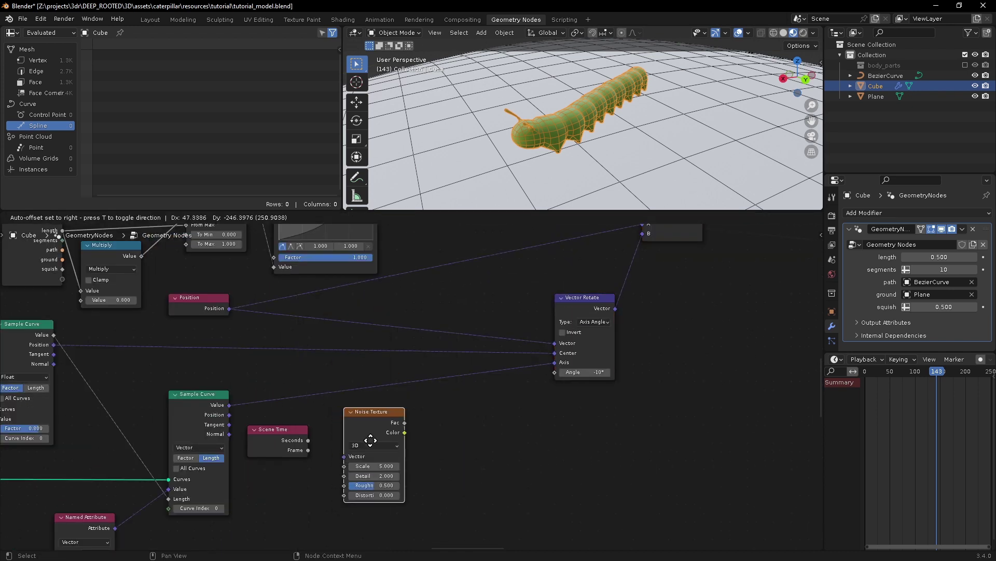
click(370, 448)
ctrl+scroll(358, 453, up, 2)
drag(356, 420, 365, 412)
click(309, 439)
drag(308, 440, 354, 458)
middle_drag(449, 435, 377, 440)
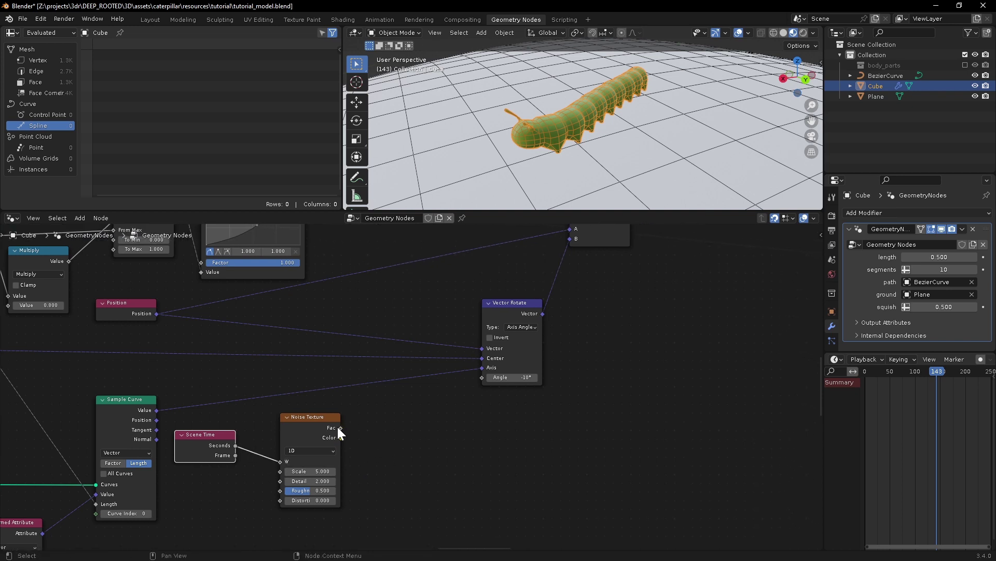
Step: Move the Noise Texture closer to Scene Time and feed its Fac into a new Subtract node with value 0.5
drag(307, 425, 390, 414)
text(subtr)
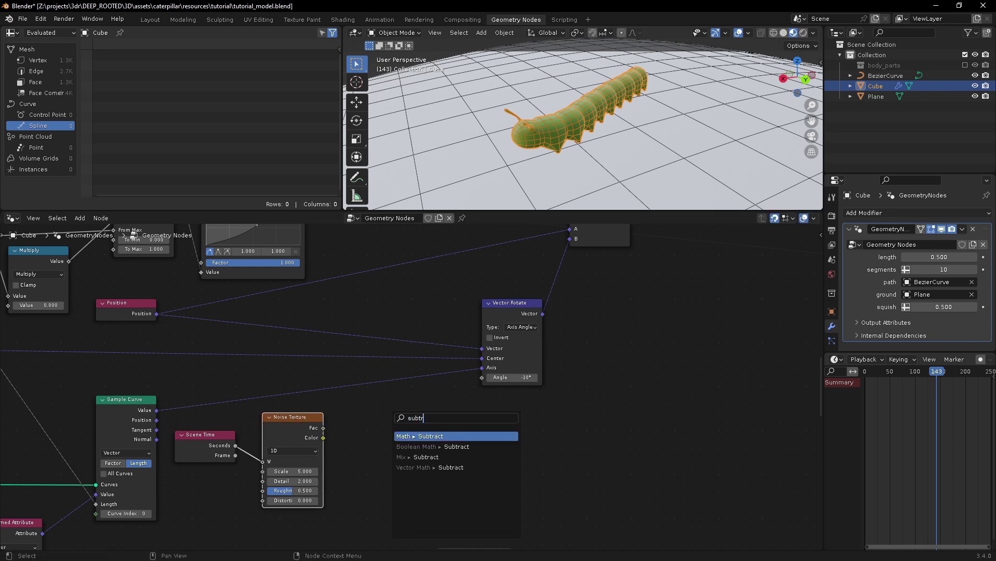
key(Return)
click(393, 462)
click(394, 464)
key(Return)
scroll(356, 463, down, 2)
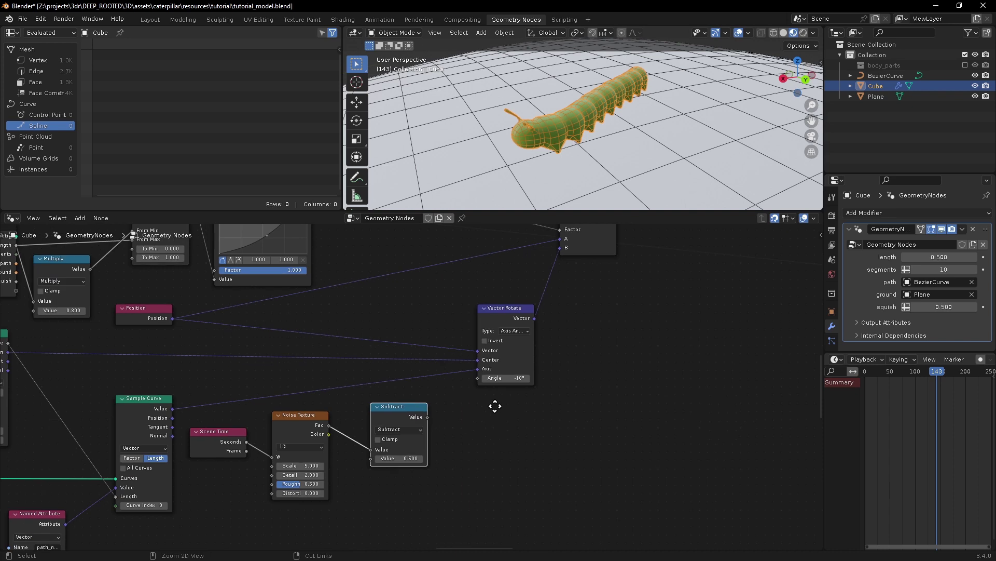
scroll(465, 427, down, 1)
Step: Make room before the Vector Rotate node, add a Multiply node after Subtract, and link it to the rotation's Angle
drag(642, 252, 504, 366)
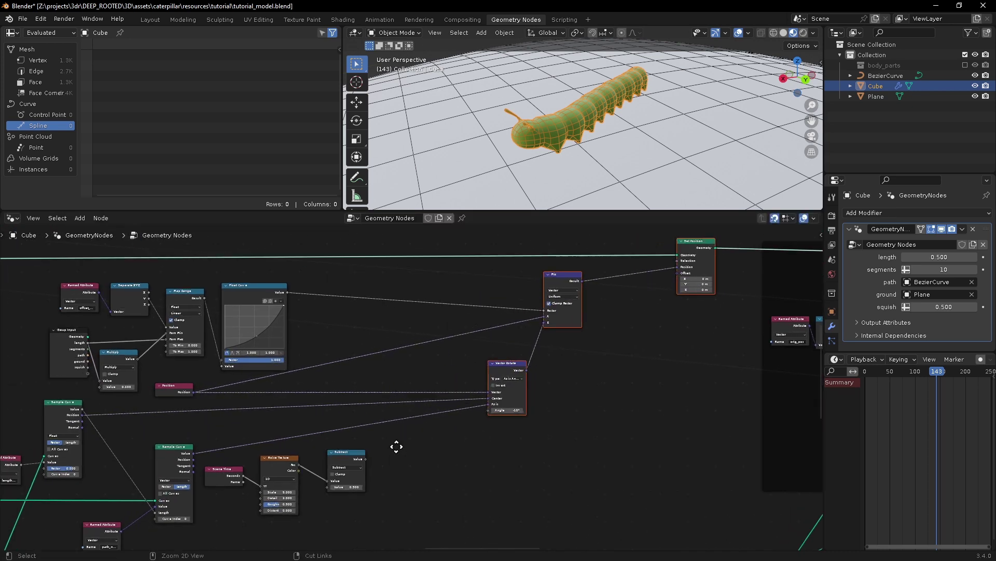
scroll(396, 445, up, 2)
drag(316, 427, 389, 415)
text(mult)
key(Return)
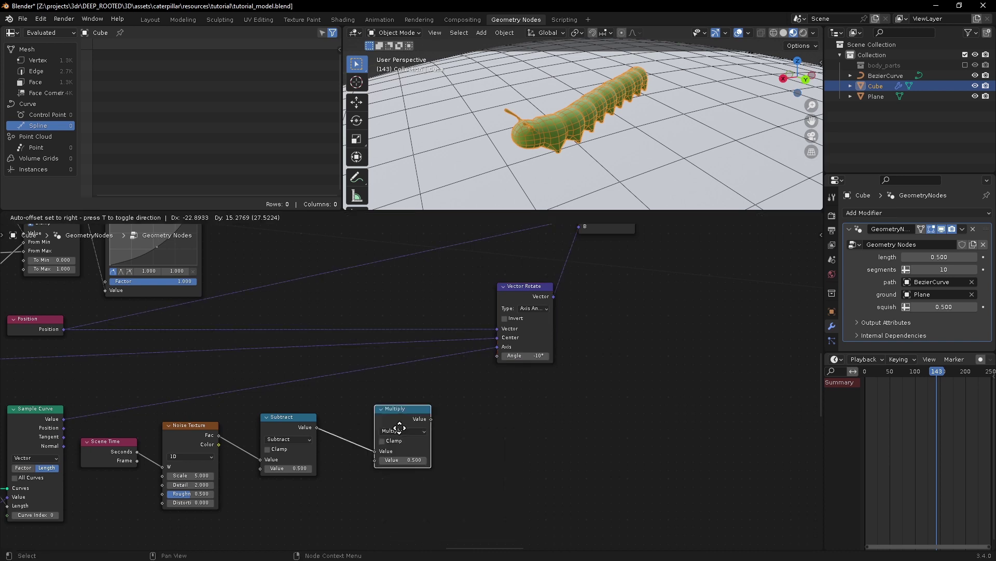
click(383, 418)
drag(406, 410, 498, 356)
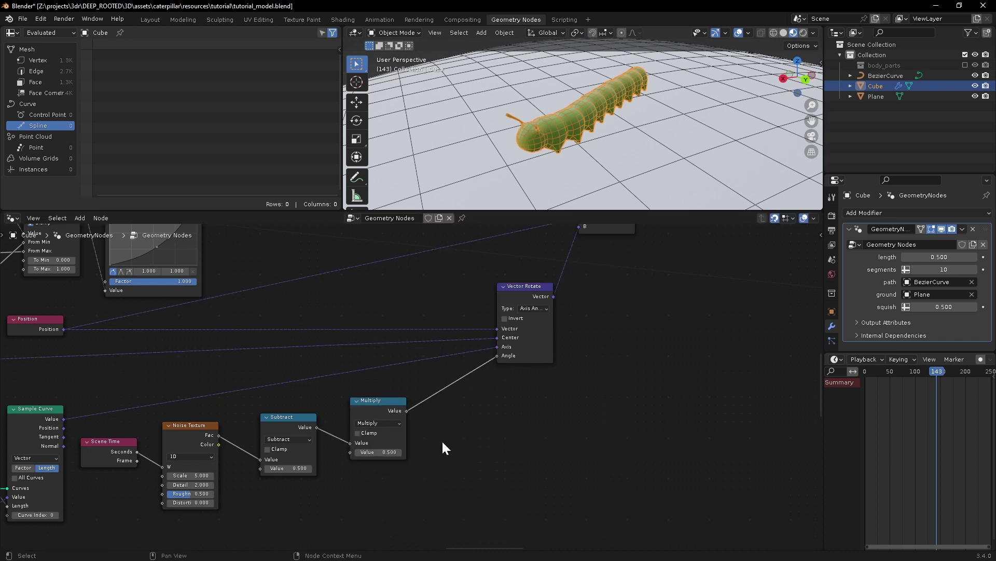
Step: Try a Multiply value of 30, then cut the link to the Vector Rotate's Angle
click(378, 452)
text(30)
key(Return)
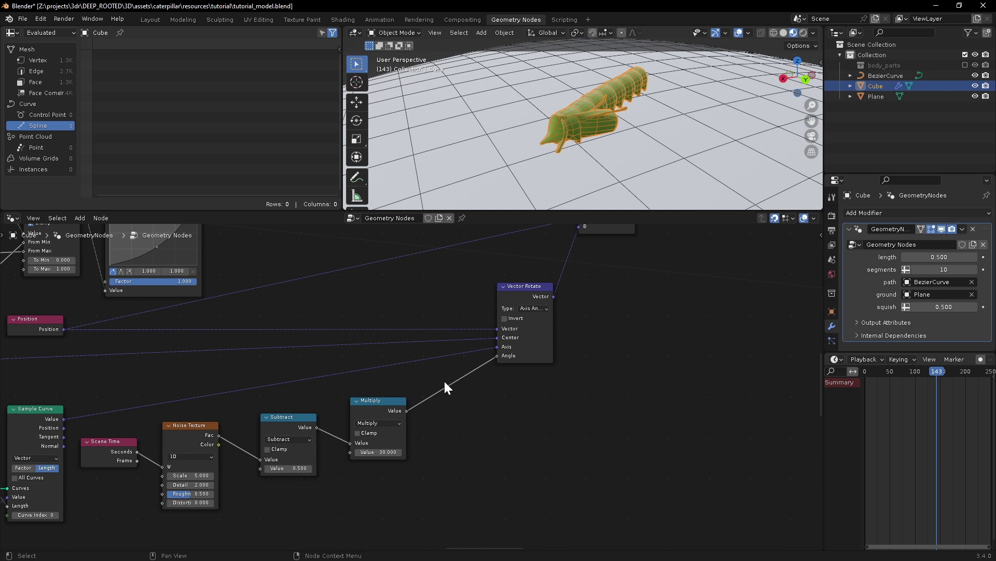
ctrl+right_drag(434, 391, 453, 413)
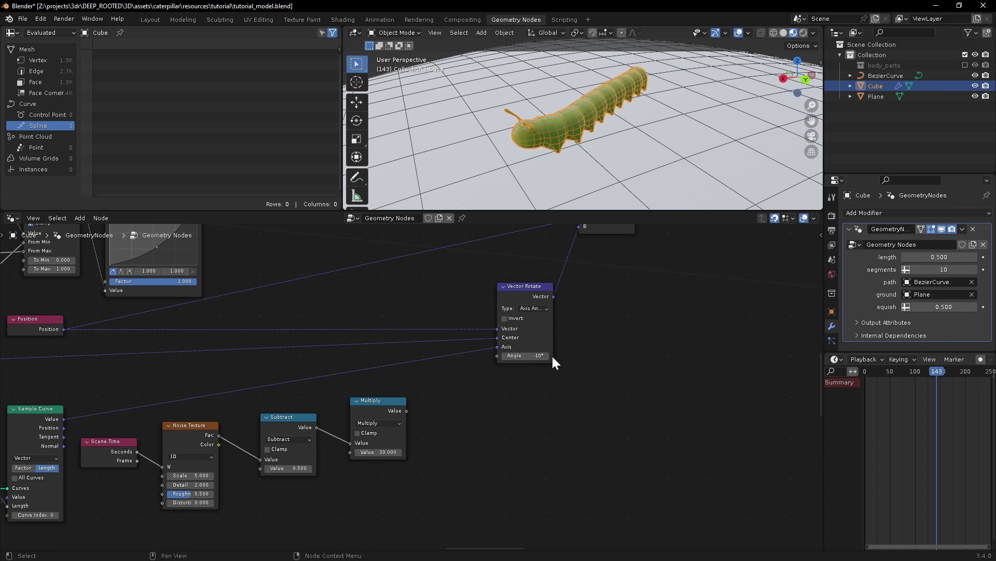
Step: Set the Multiply value to 0.5 and relink its result to the Vector Rotate's Angle
scroll(432, 415, up, 1)
click(370, 462)
text(.5)
key(Return)
drag(406, 414, 510, 351)
Step: Set the Multiply value to 2 and play the animation to check the head's swing
middle_drag(535, 150, 545, 175)
drag(382, 461, 498, 443)
click(378, 463)
text(2)
key(Return)
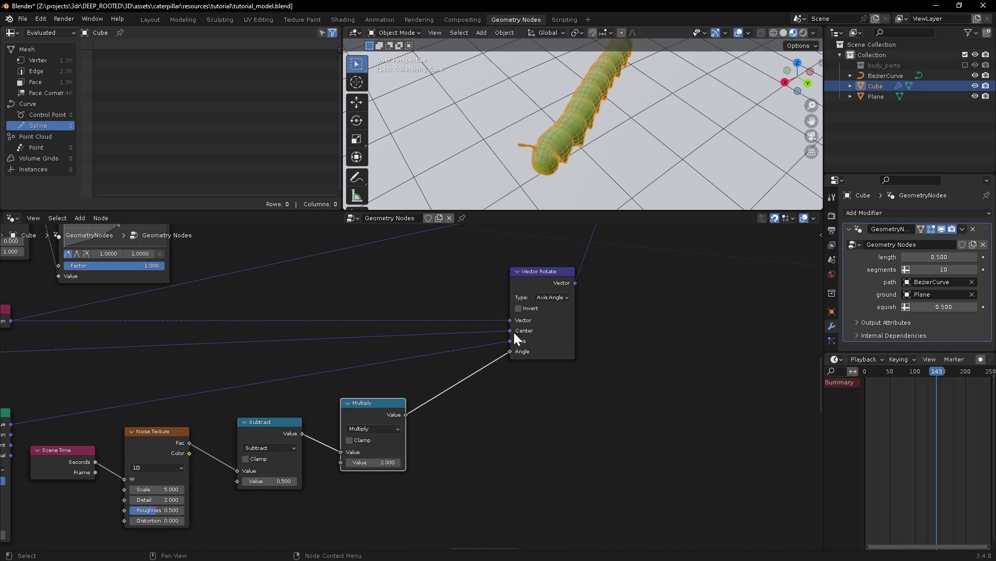
middle_drag(536, 156, 574, 176)
key(space)
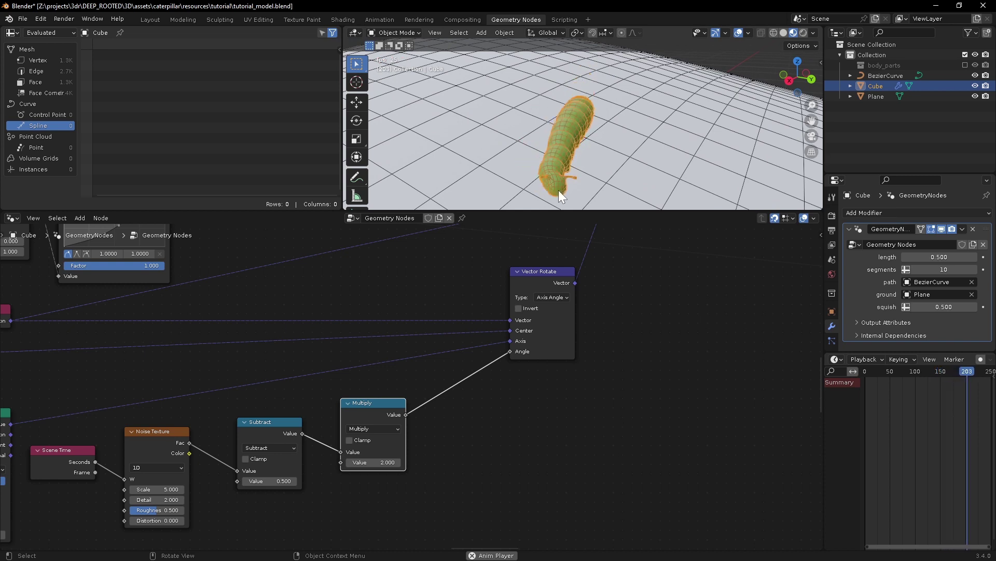
key(space)
middle_drag(564, 178, 533, 159)
Step: Set the Noise Texture's Detail to 0 and Scale to 1, and play the animation to check the motion
middle_drag(185, 487, 199, 464)
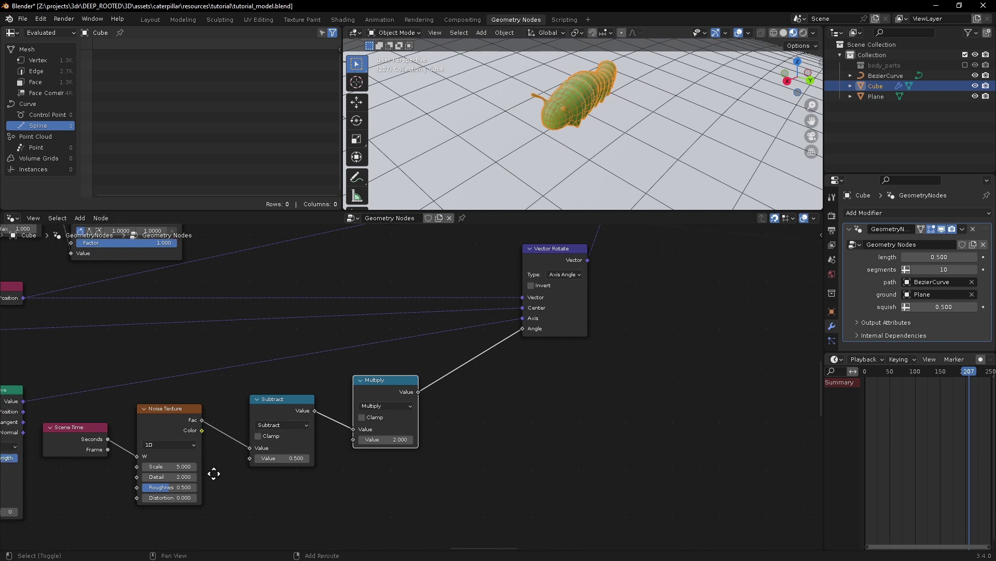
click(171, 476)
text(0)
key(shift+Tab)
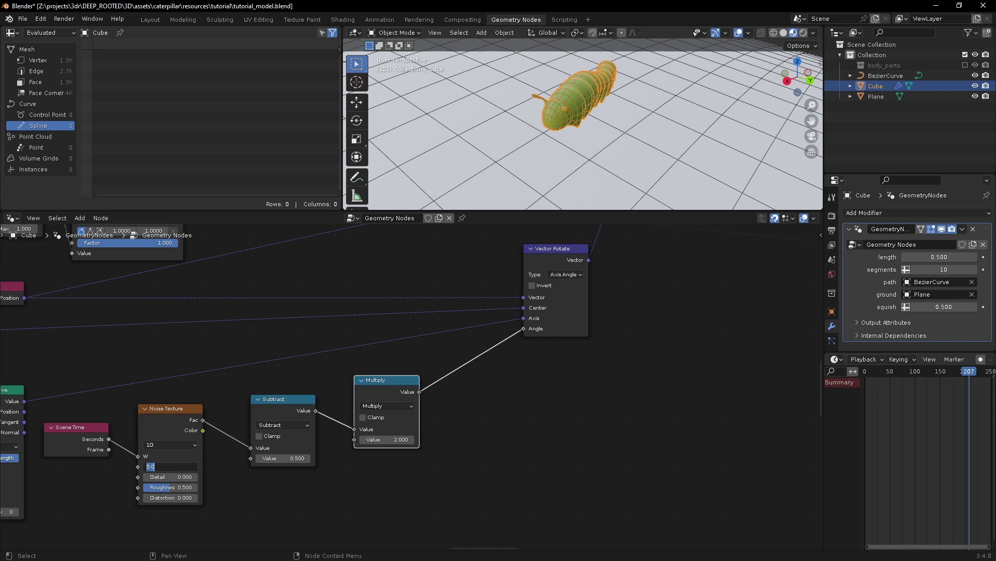
text(1)
key(Return)
key(space)
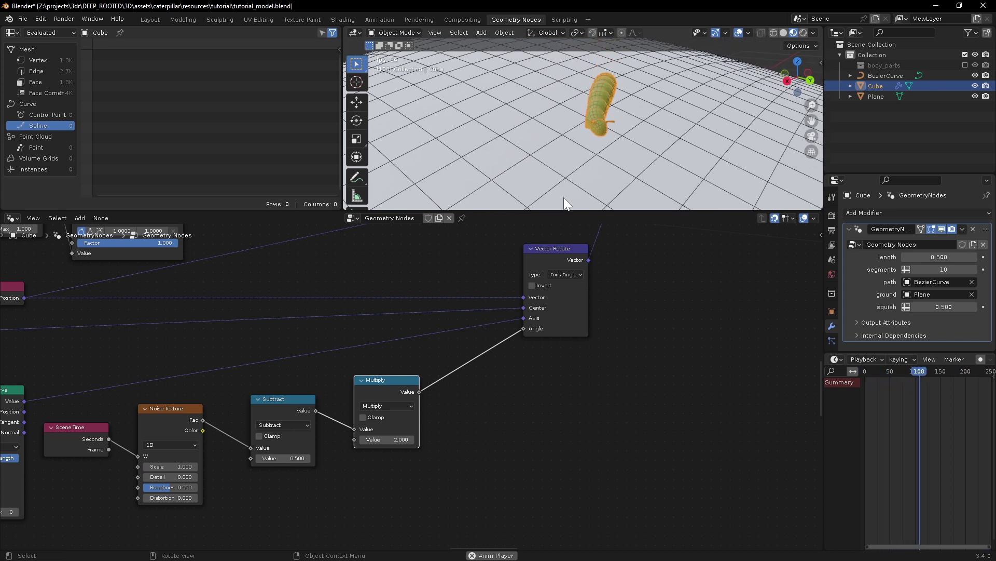
key(space)
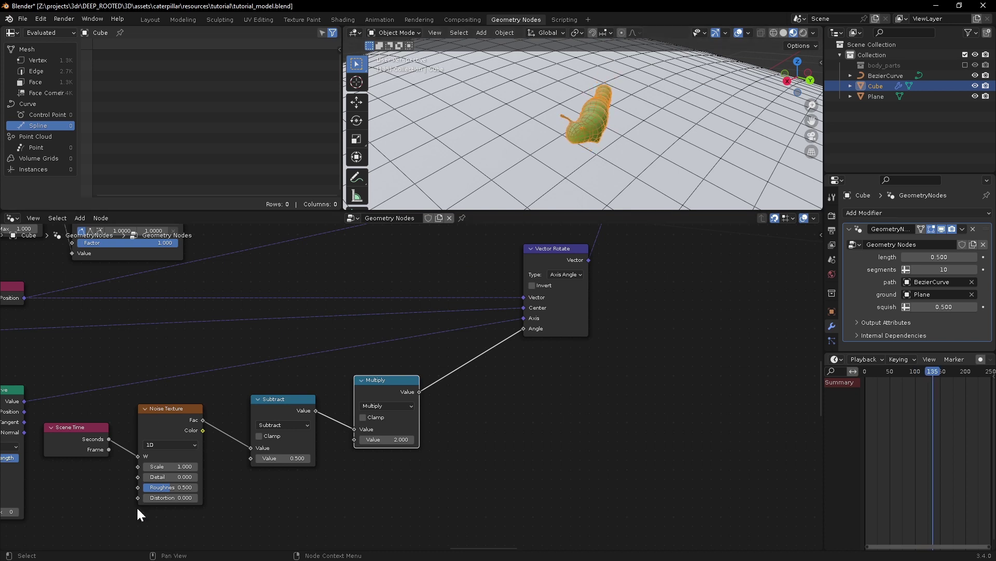
Step: Set the Noise Texture's Scale to 0.5 and play the animation, viewing the caterpillar's head motion from several angles
click(170, 466)
key(BackSpace)
text(0.5)
key(Return)
middle_drag(550, 163, 603, 149)
key(space)
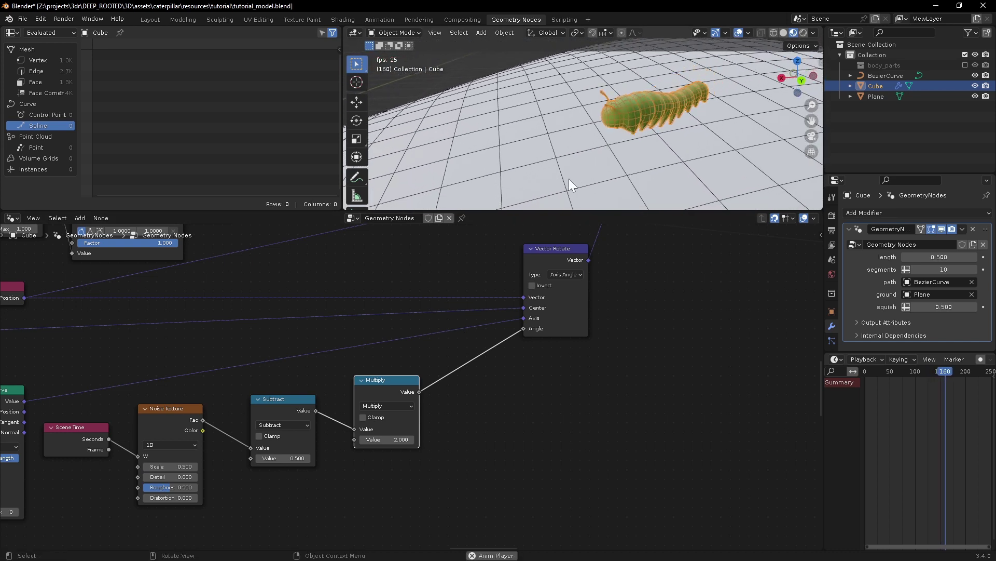
mouse_move(563, 184)
middle_down()
mouse_move(573, 176)
mouse_move(619, 187)
mouse_move(554, 167)
mouse_move(564, 141)
mouse_move(524, 144)
mouse_move(463, 118)
mouse_move(543, 155)
mouse_move(553, 178)
middle_up()
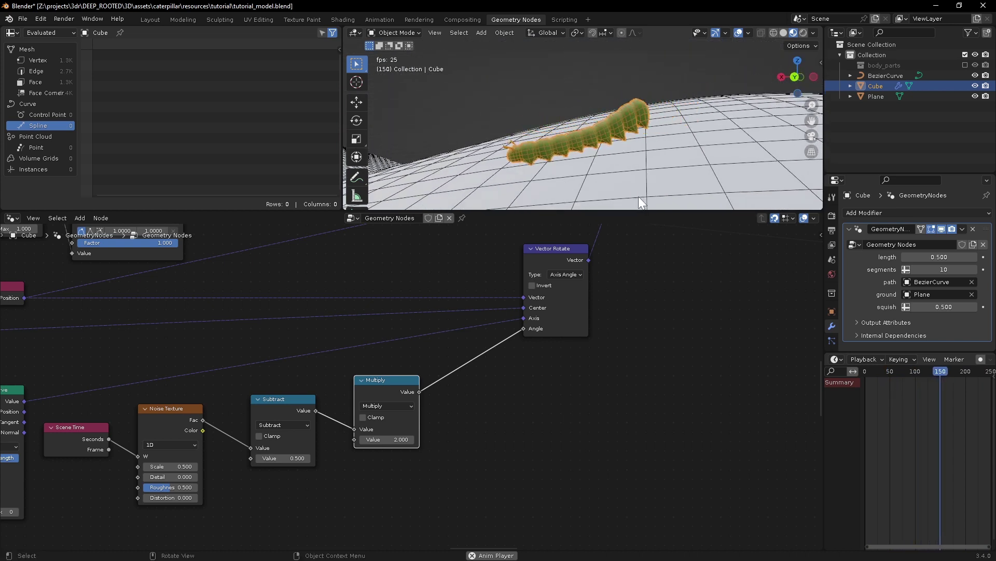
middle_drag(525, 140, 543, 119)
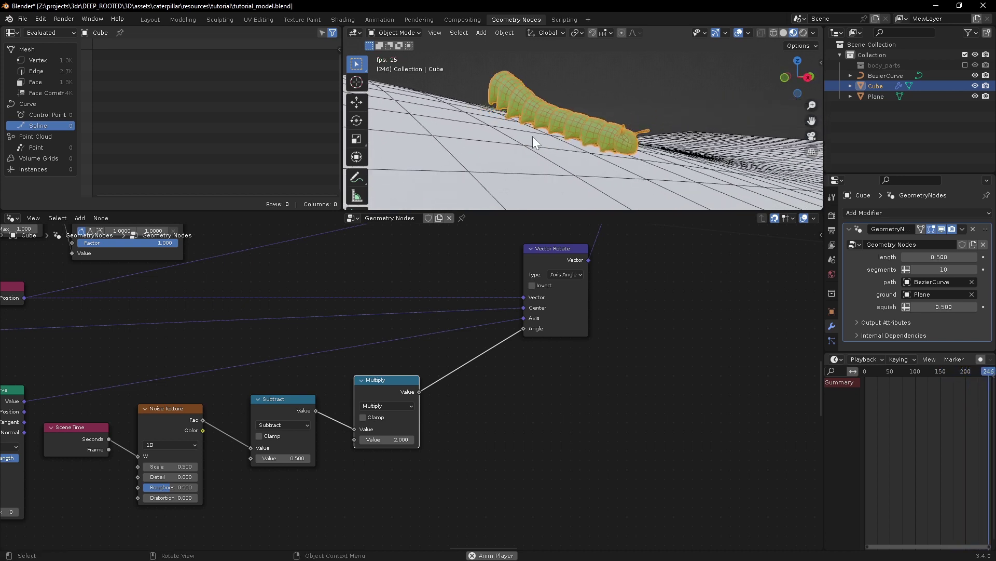